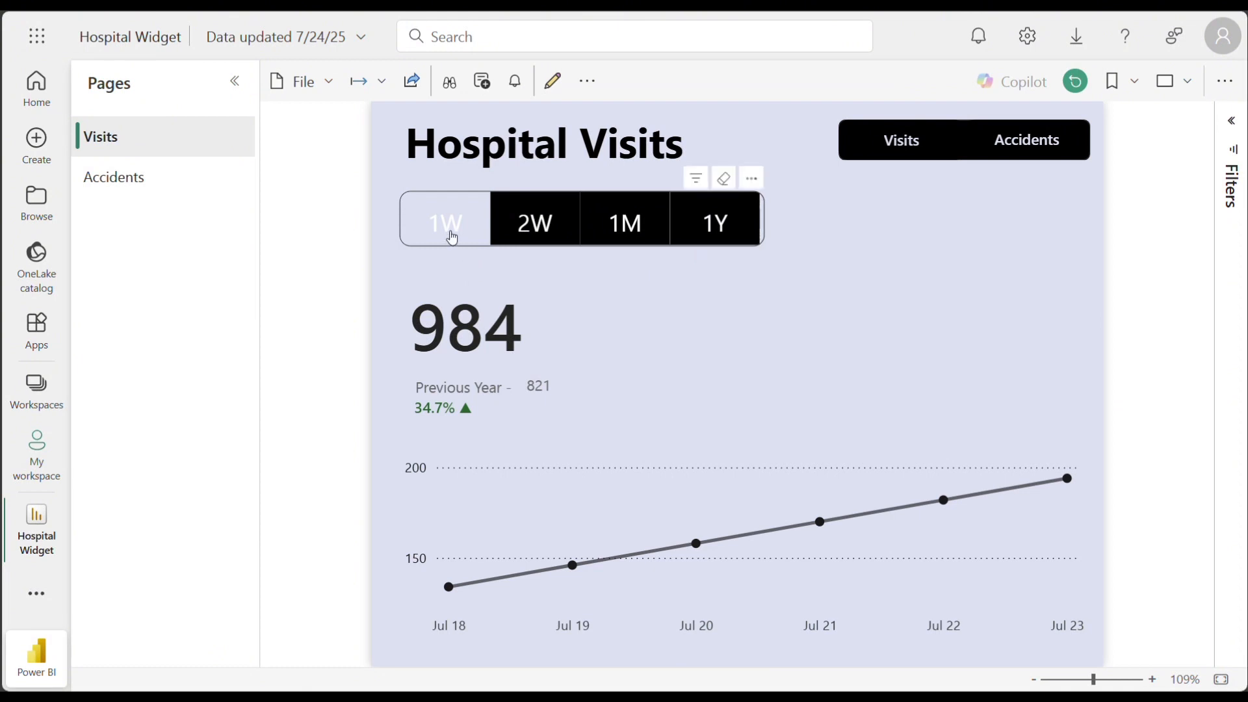
- View the Hospital Visits trend for the 2W, 1M and 1Y periods, and inspect the data points of the yearly line chart
{"action": "left_click", "coordinate": [552, 230]}
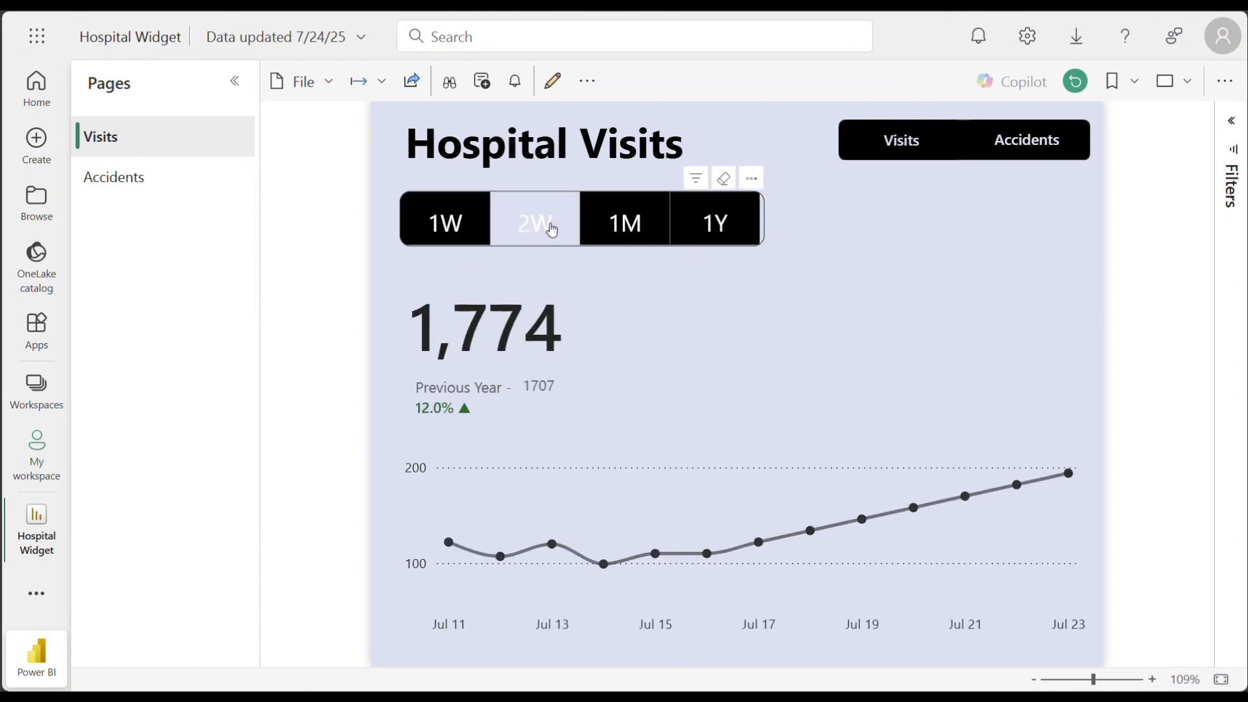
{"action": "left_click", "coordinate": [621, 232]}
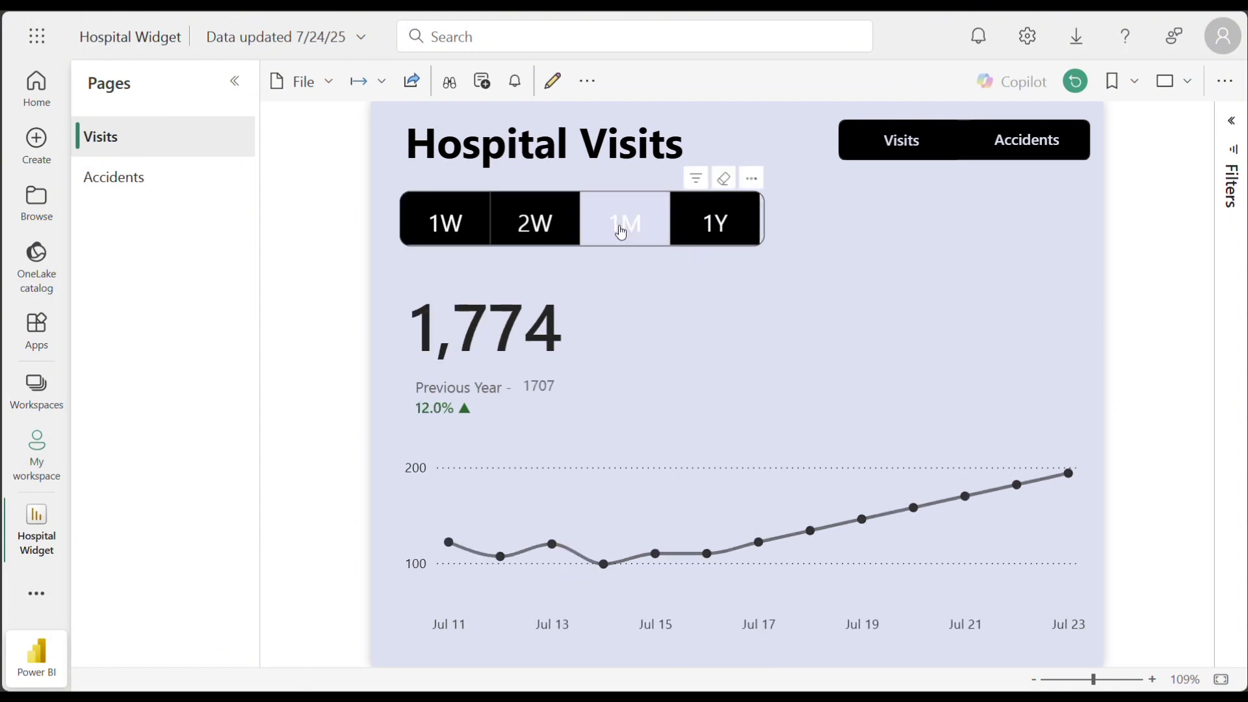
{"action": "left_click", "coordinate": [699, 232]}
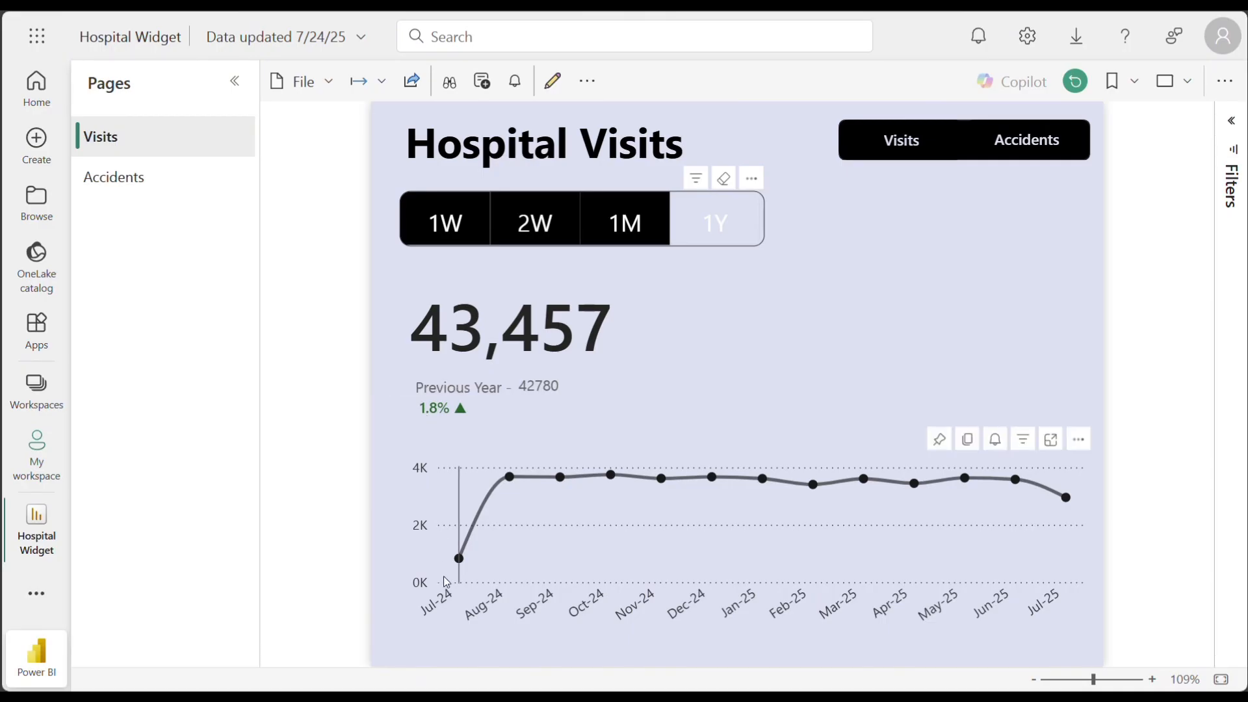
{"action": "mouse_move", "coordinate": [452, 577]}
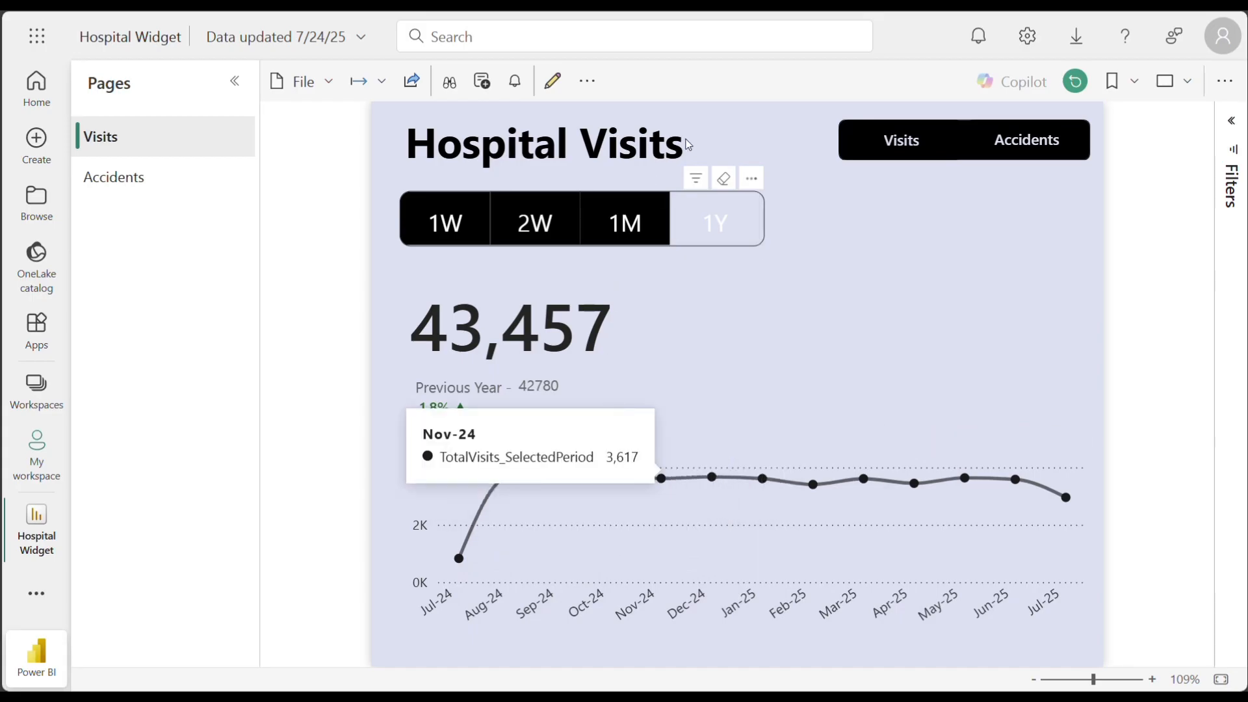
- View the Hospital Visits figures for the 1M, 2W and 1W periods, and open the report's Accidents page
{"action": "left_click", "coordinate": [641, 228]}
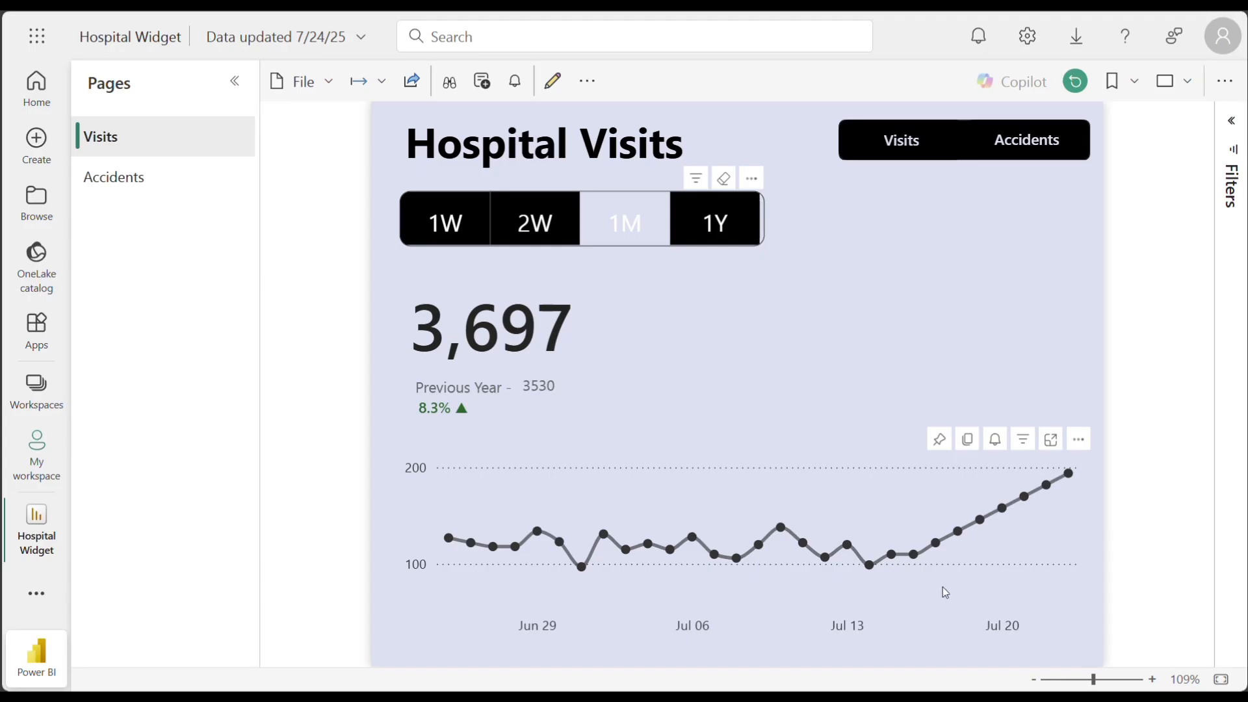
{"action": "left_click", "coordinate": [548, 224]}
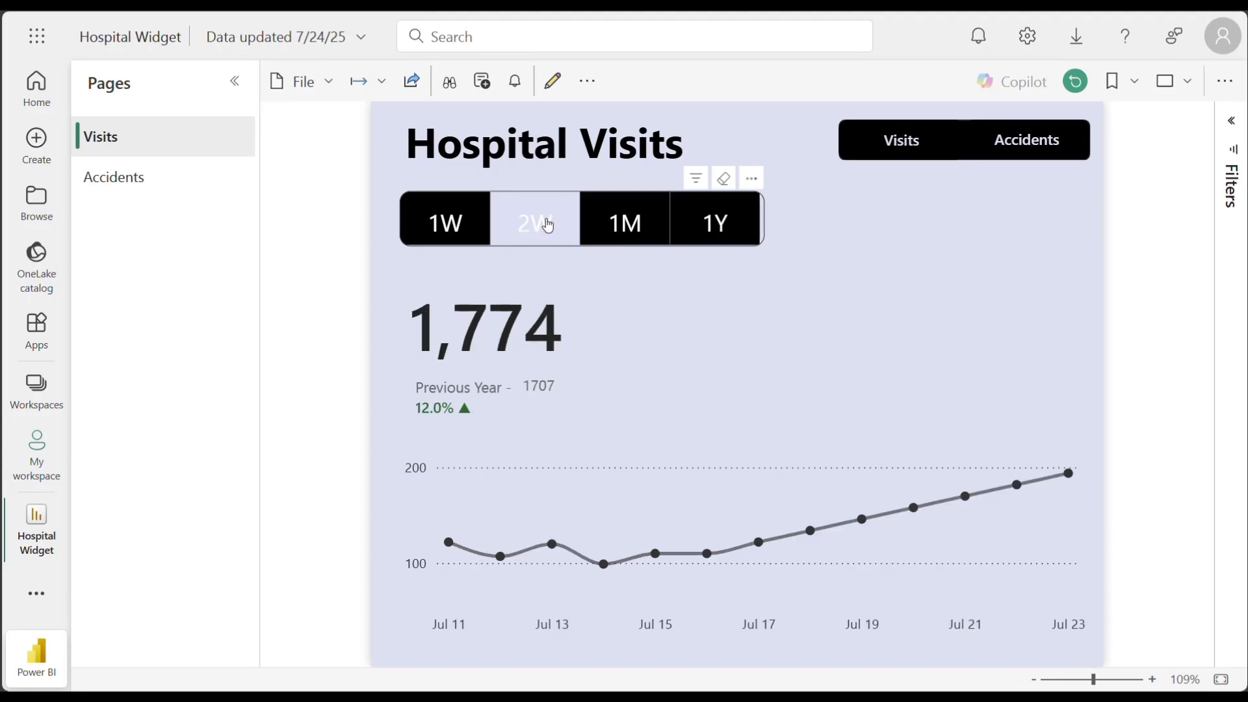
{"action": "left_click", "coordinate": [439, 227]}
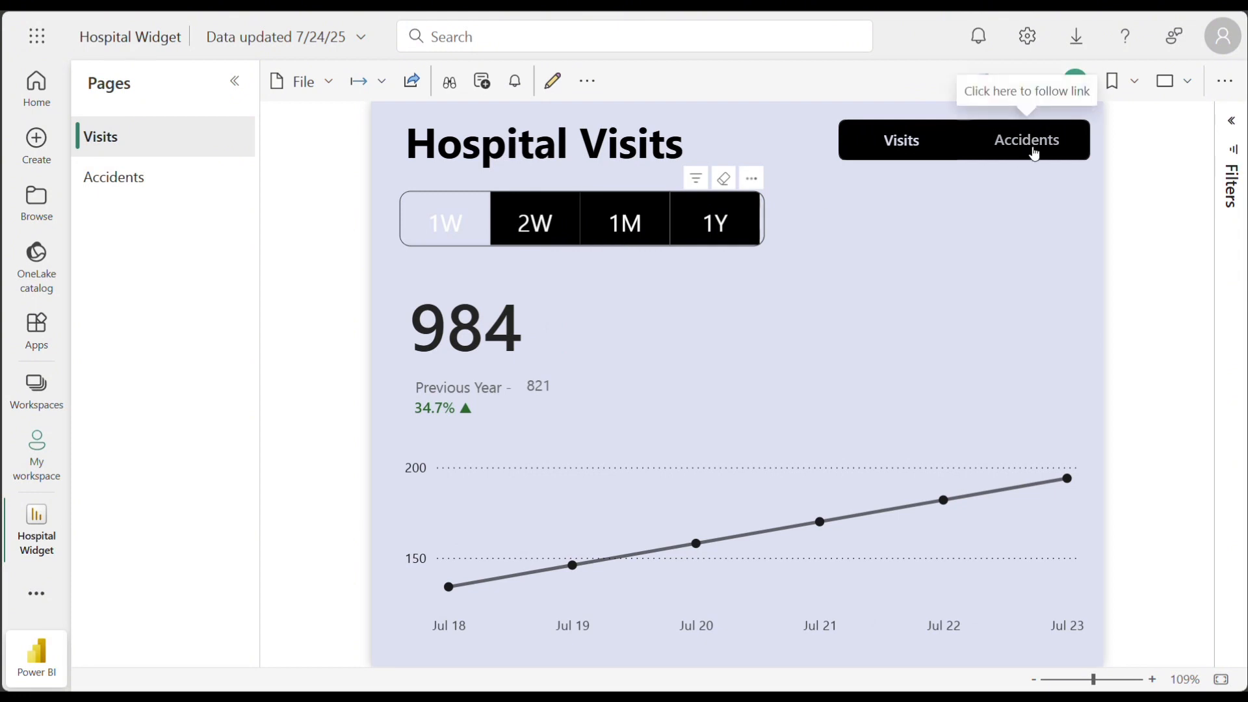
{"action": "left_click", "coordinate": [1034, 151]}
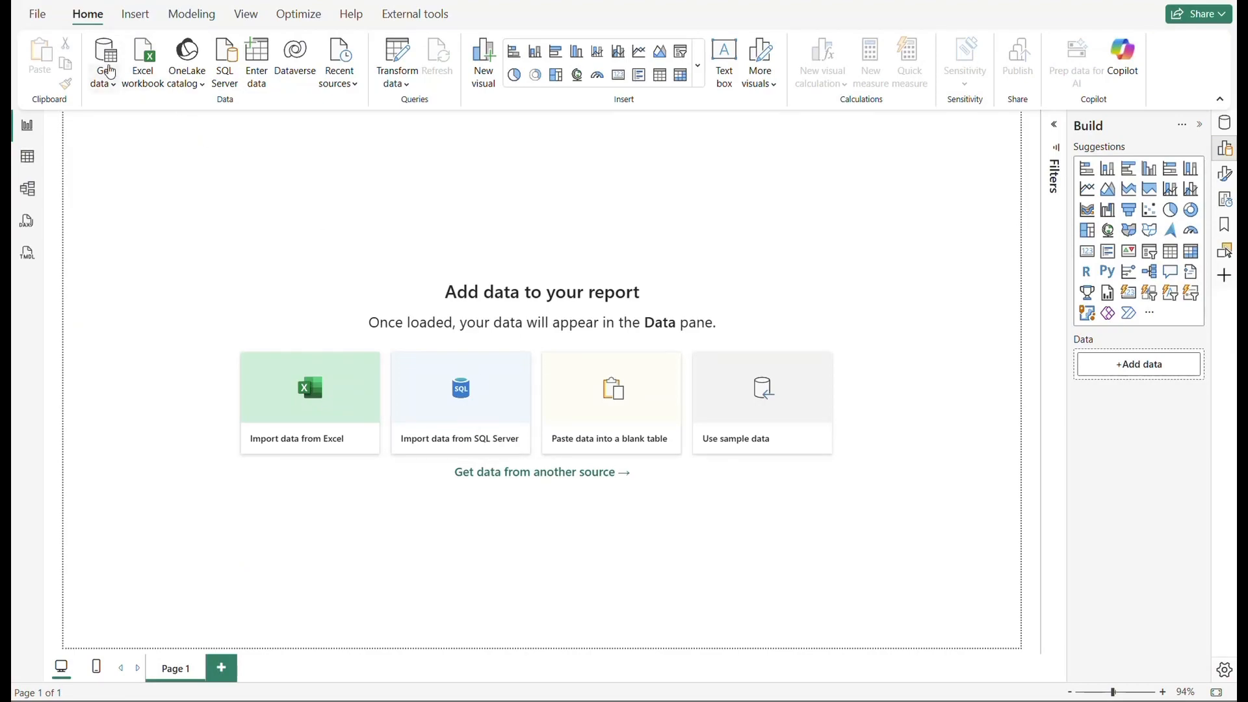
- In Power BI Desktop, import the cleaned__ae_data CSV file from the A&E Data folder, check its preview and load it
{"action": "left_click", "coordinate": [106, 82]}
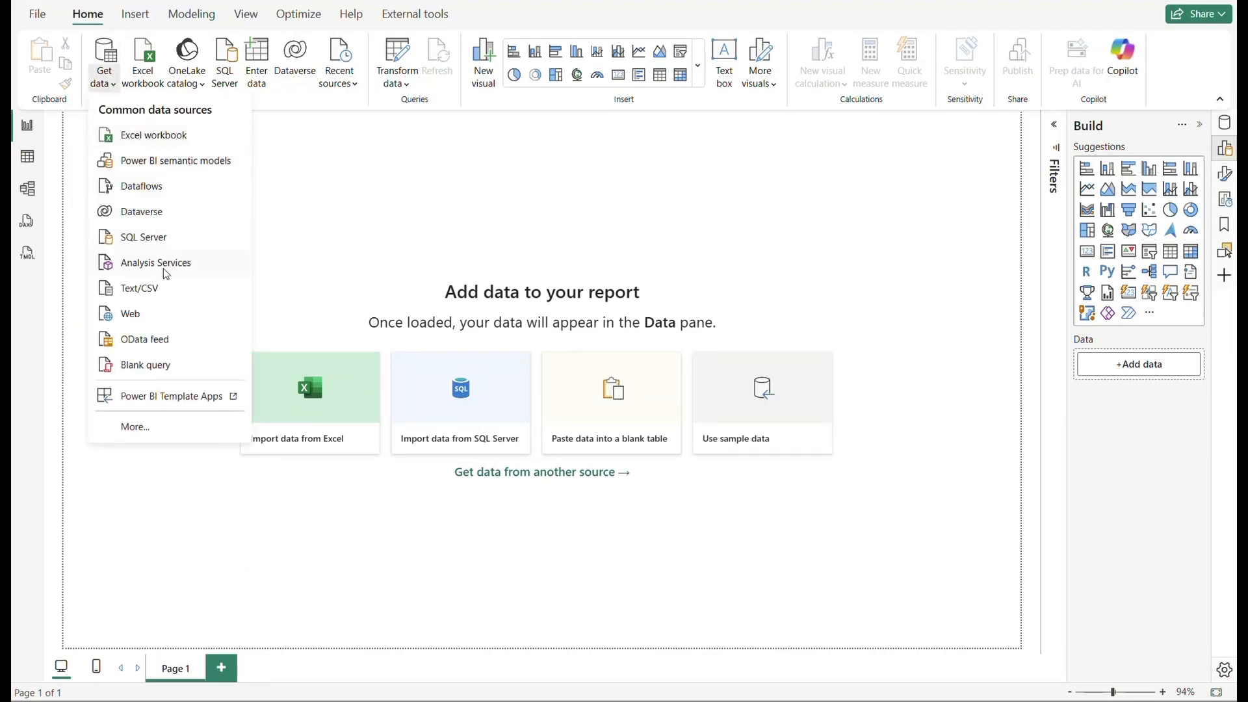
{"action": "left_click", "coordinate": [131, 297]}
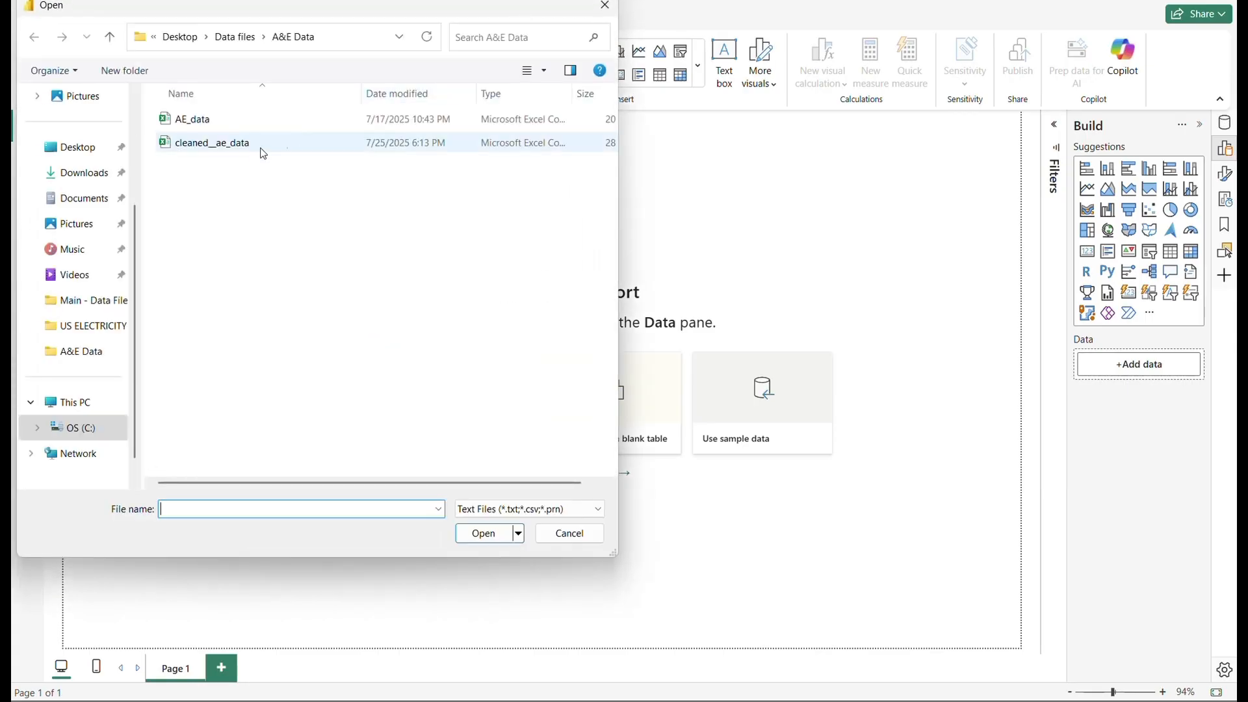
{"action": "left_click", "coordinate": [222, 149]}
{"action": "left_click", "coordinate": [483, 538]}
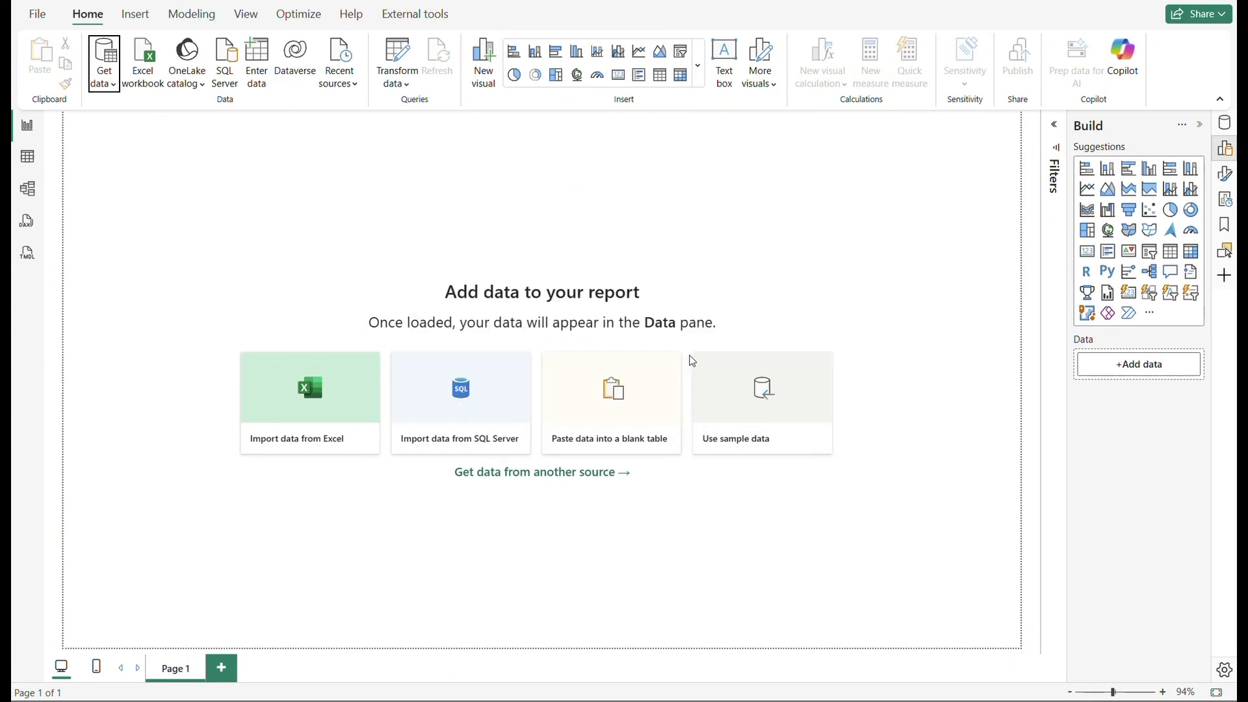
{"action": "scroll", "coordinate": [453, 327], "scroll_direction": "down", "scroll_amount": 1}
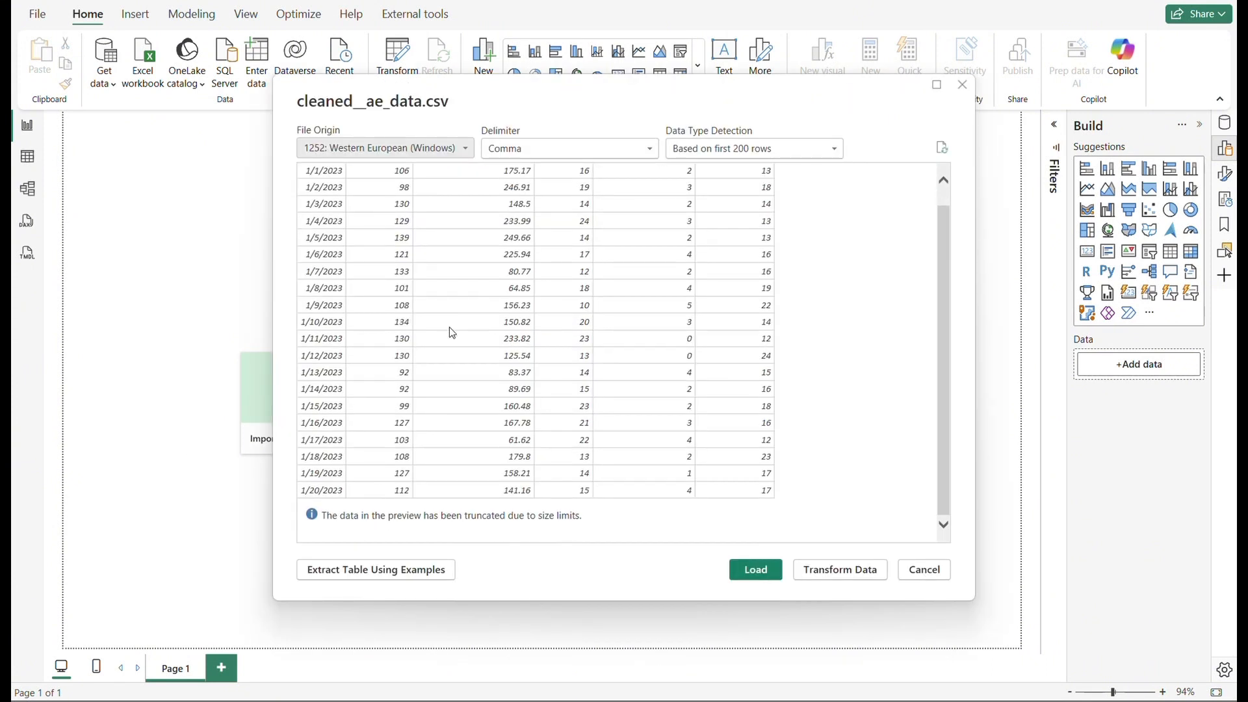
{"action": "scroll", "coordinate": [450, 326], "scroll_direction": "up", "scroll_amount": 1}
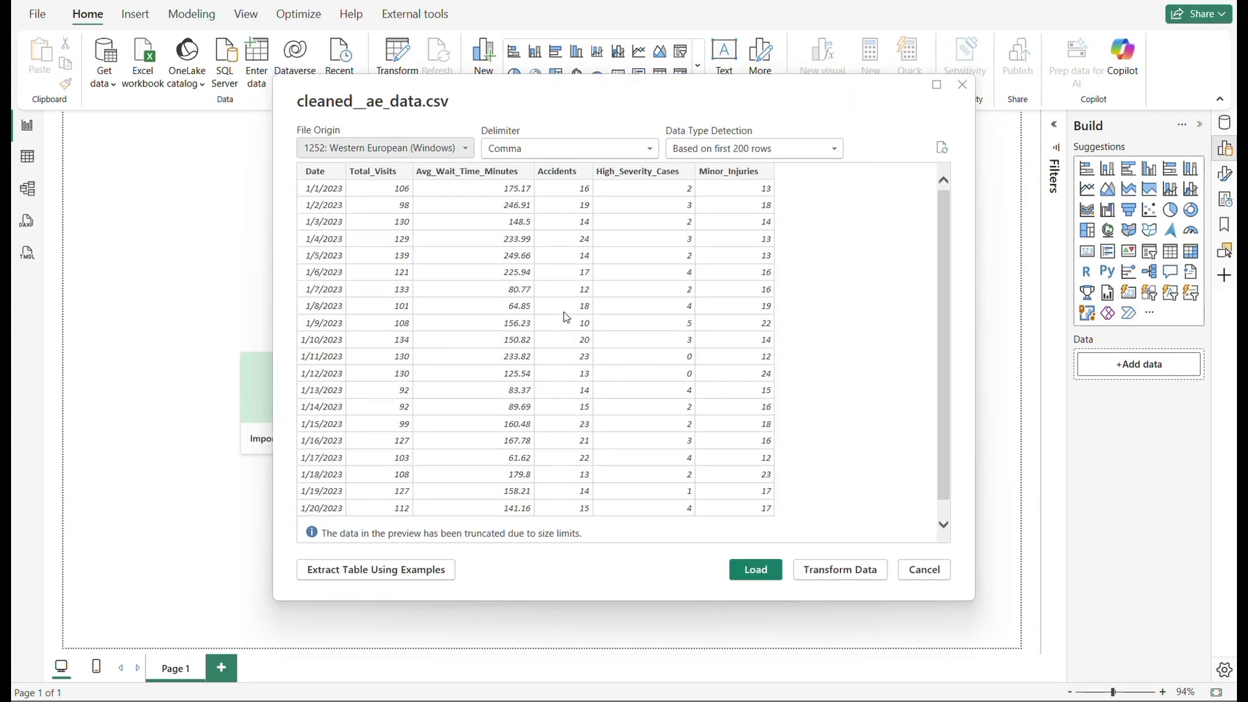
{"action": "left_click", "coordinate": [771, 576]}
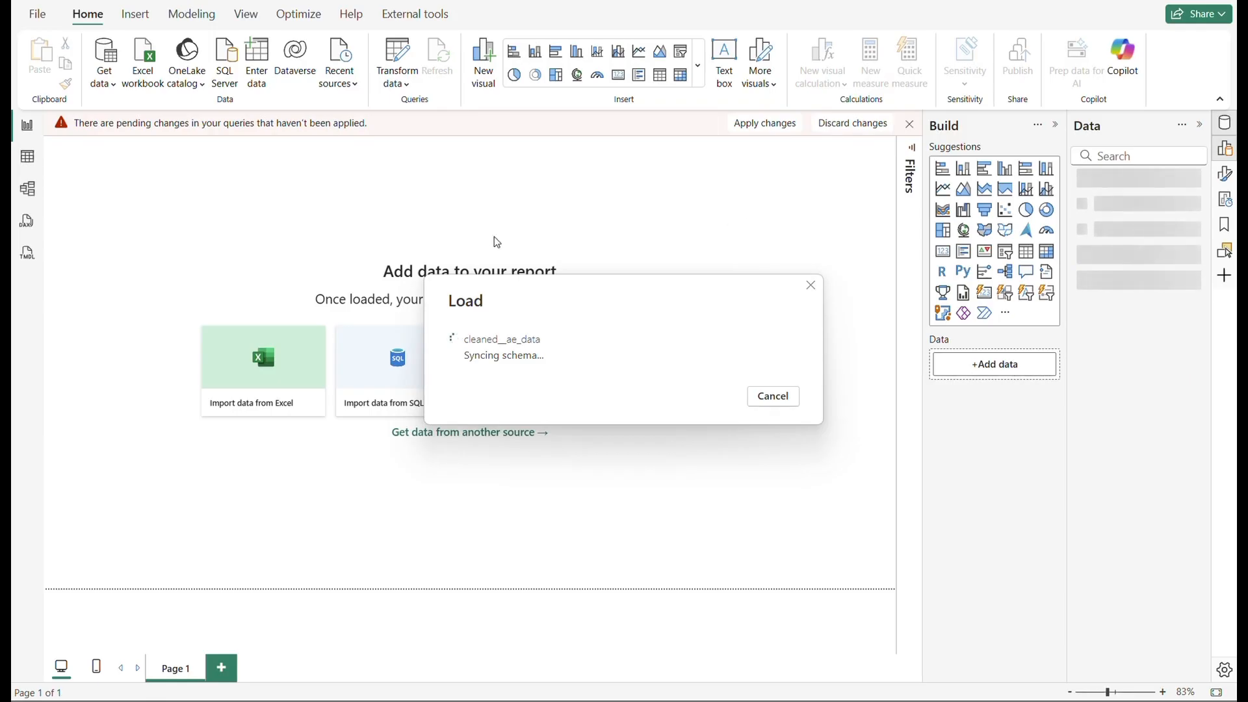
- Examine the fields of the cleaned__ae_data table and look through its rows to check the date range
{"action": "left_click", "coordinate": [1082, 185]}
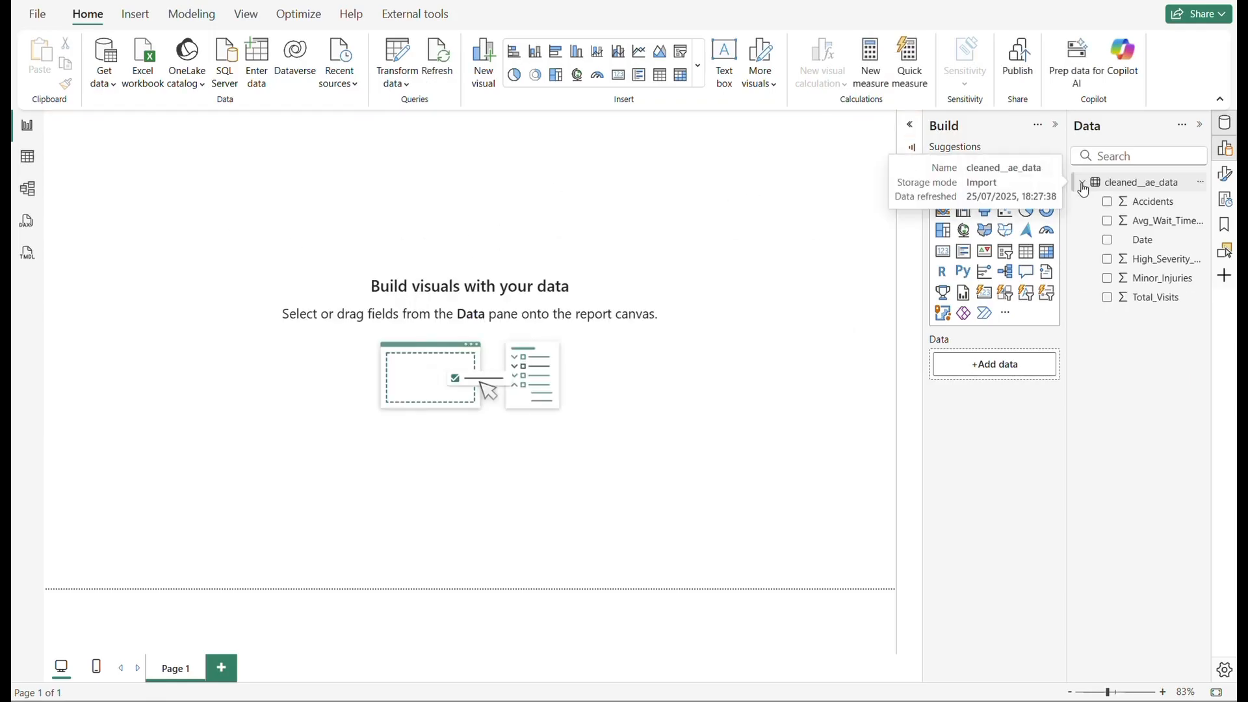
{"action": "left_click", "coordinate": [29, 165]}
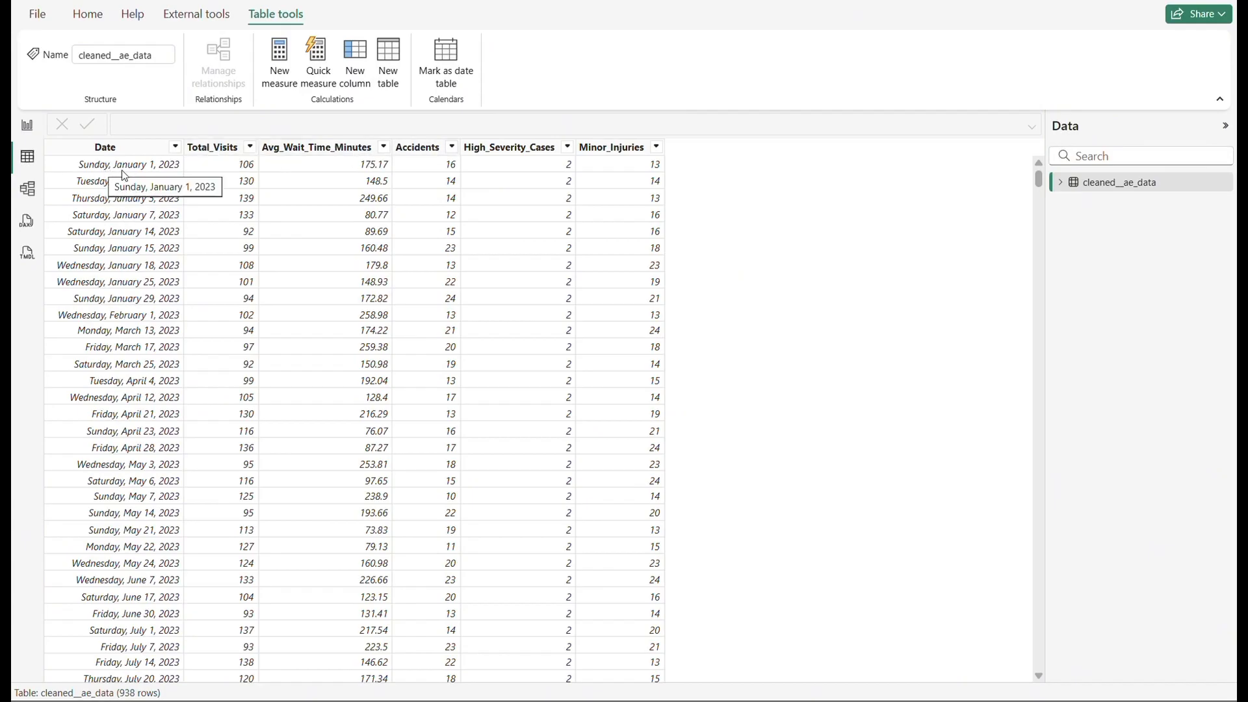
{"action": "scroll", "coordinate": [143, 353], "scroll_direction": "down", "scroll_amount": 20}
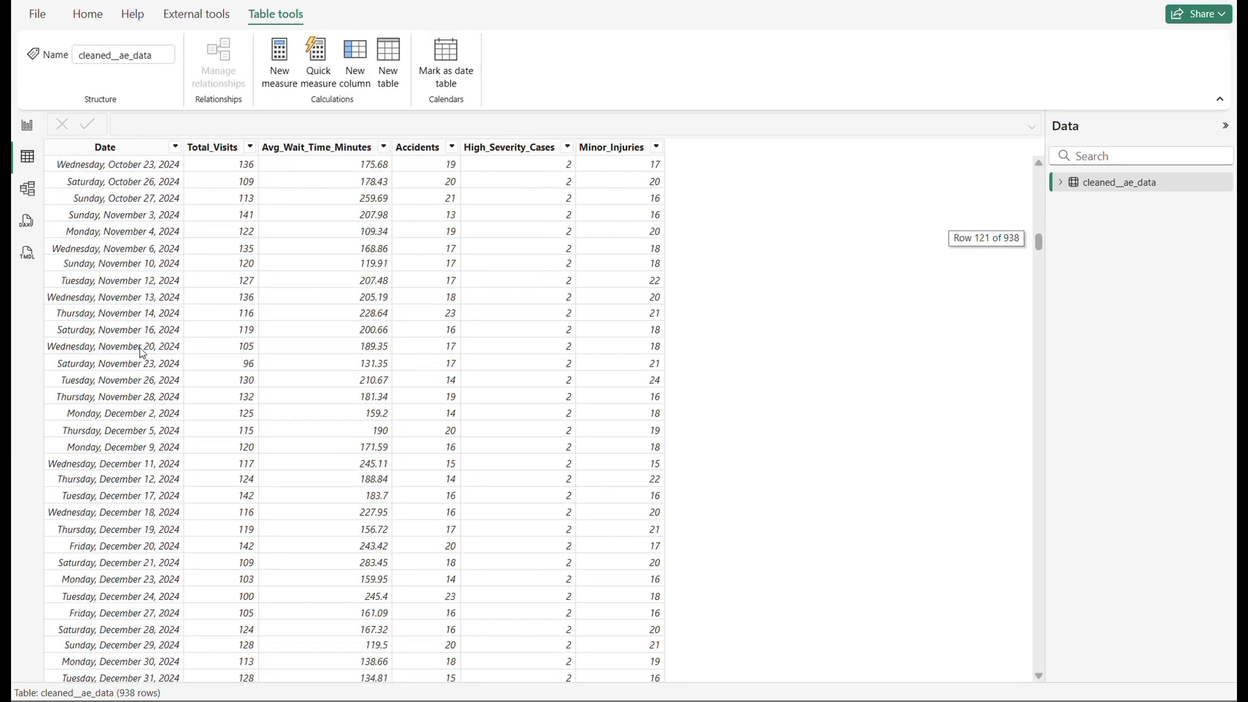
{"action": "scroll", "coordinate": [142, 353], "scroll_direction": "down", "scroll_amount": 20}
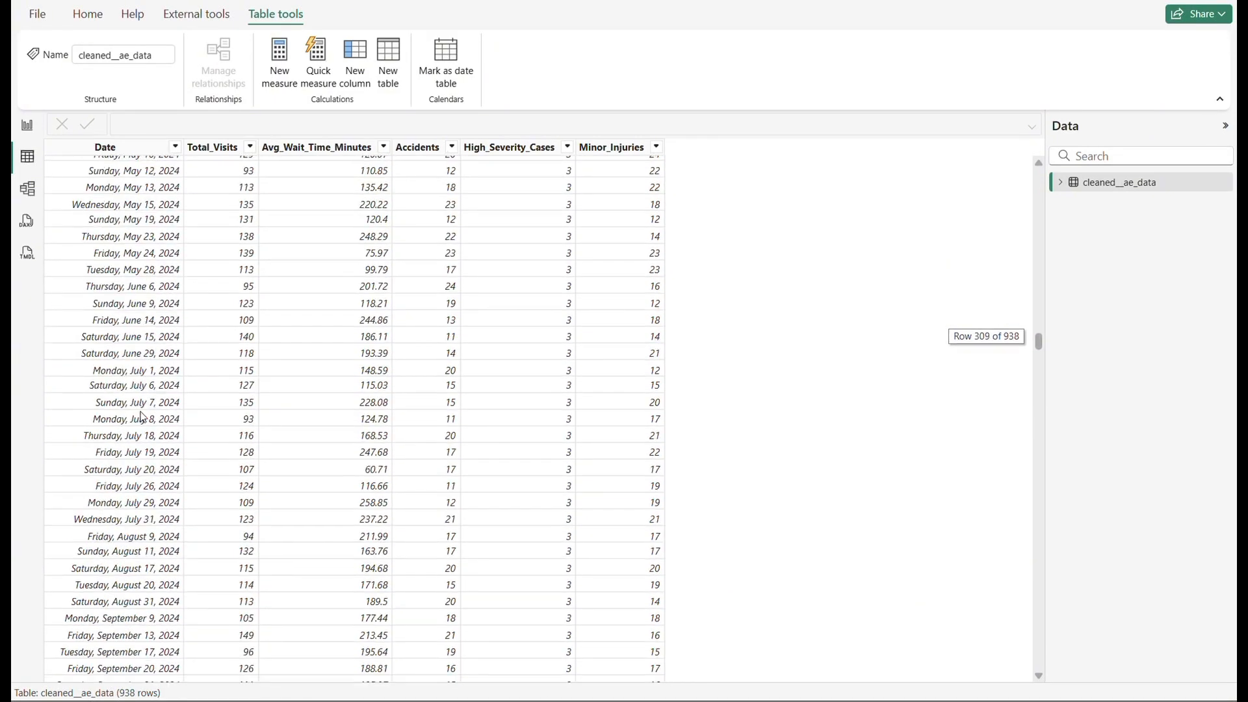
{"action": "scroll", "coordinate": [142, 416], "scroll_direction": "down", "scroll_amount": 20}
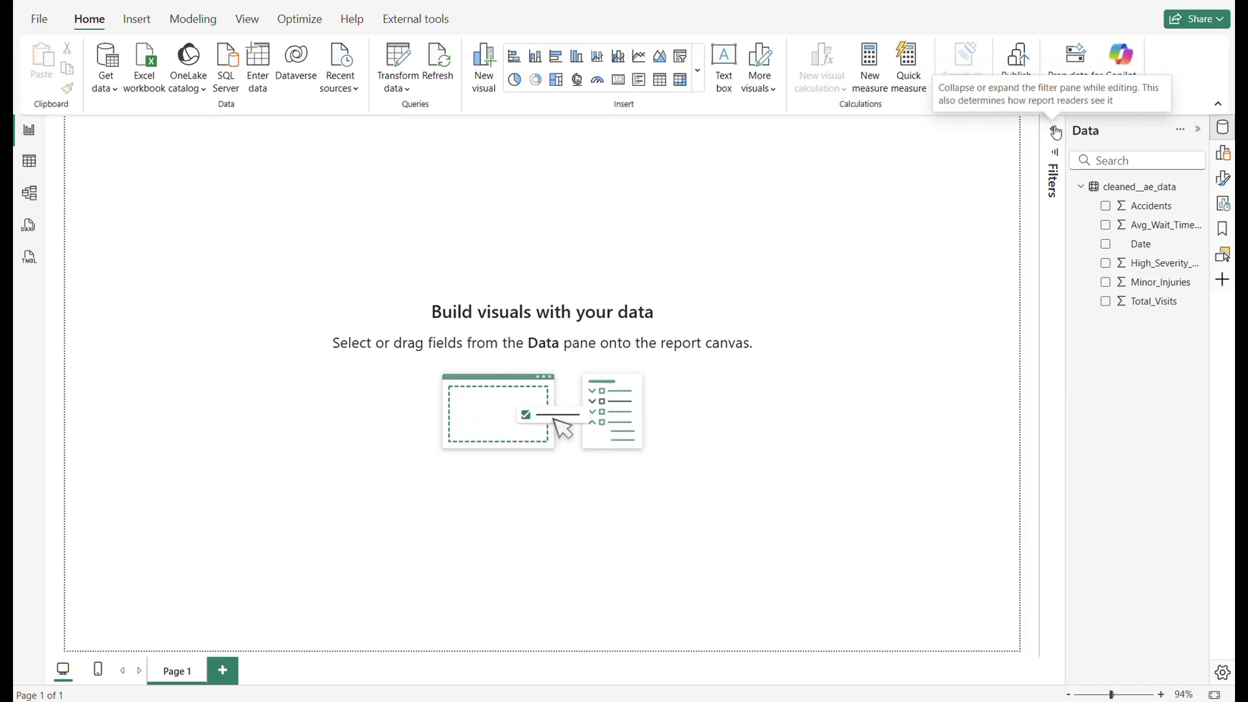
- Set the report page's canvas to a custom size, 510 px high and 660 px wide
{"action": "left_click", "coordinate": [1223, 180]}
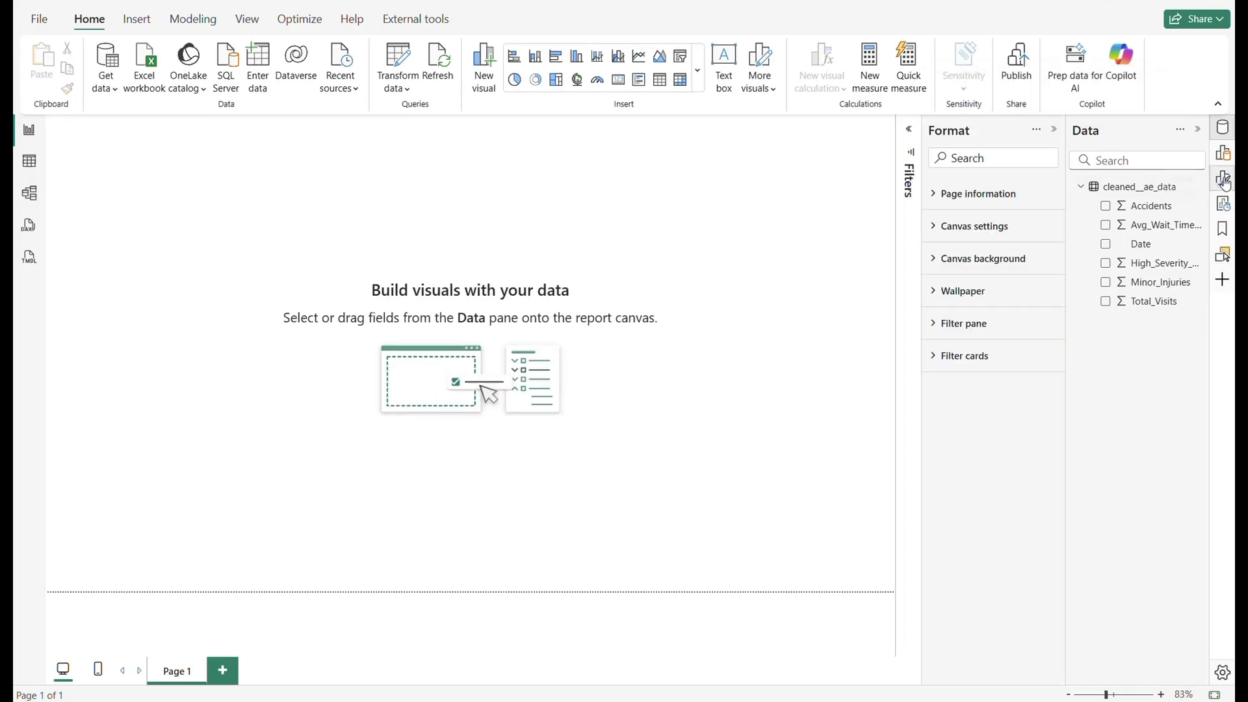
{"action": "left_click", "coordinate": [969, 232]}
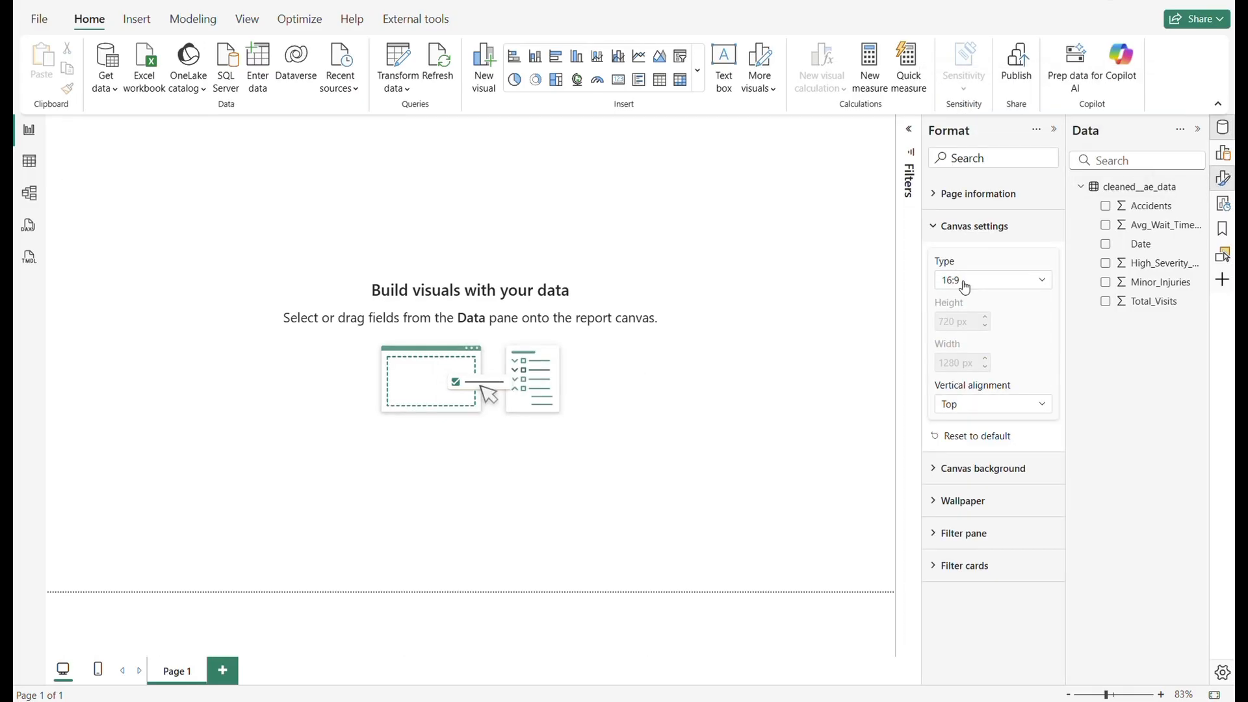
{"action": "left_click", "coordinate": [966, 284]}
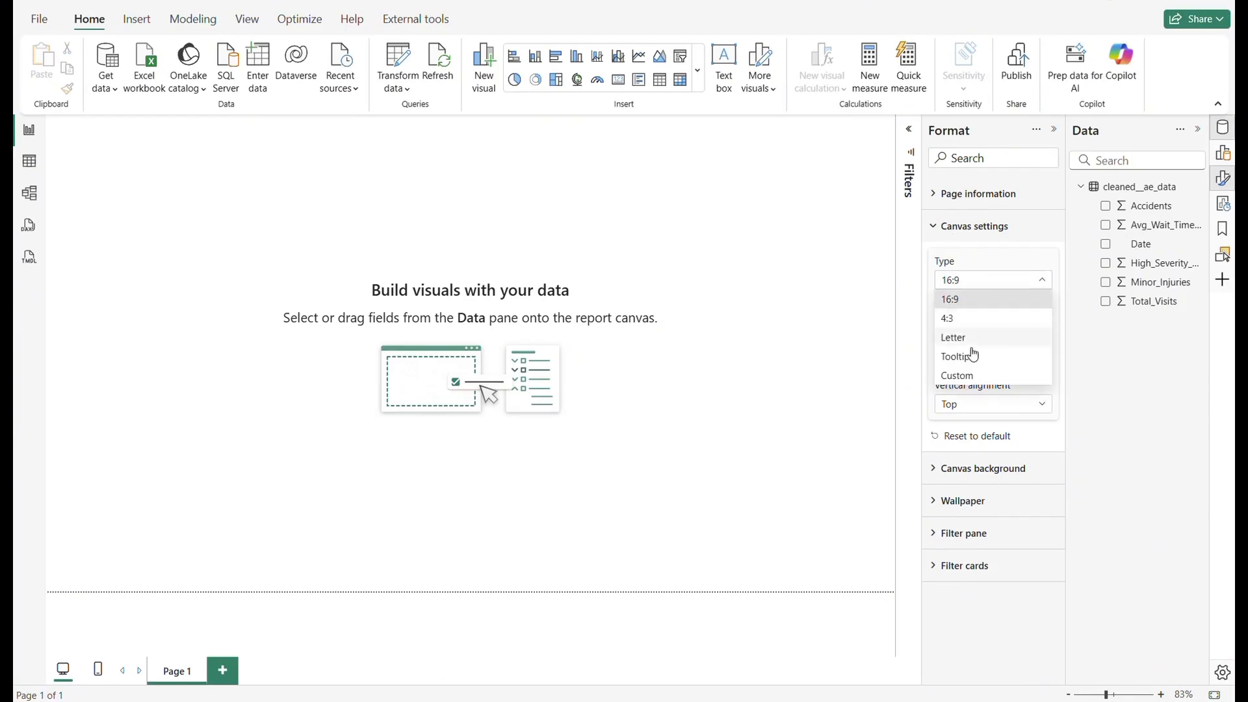
{"action": "left_click", "coordinate": [974, 373]}
{"action": "double_click", "coordinate": [949, 320]}
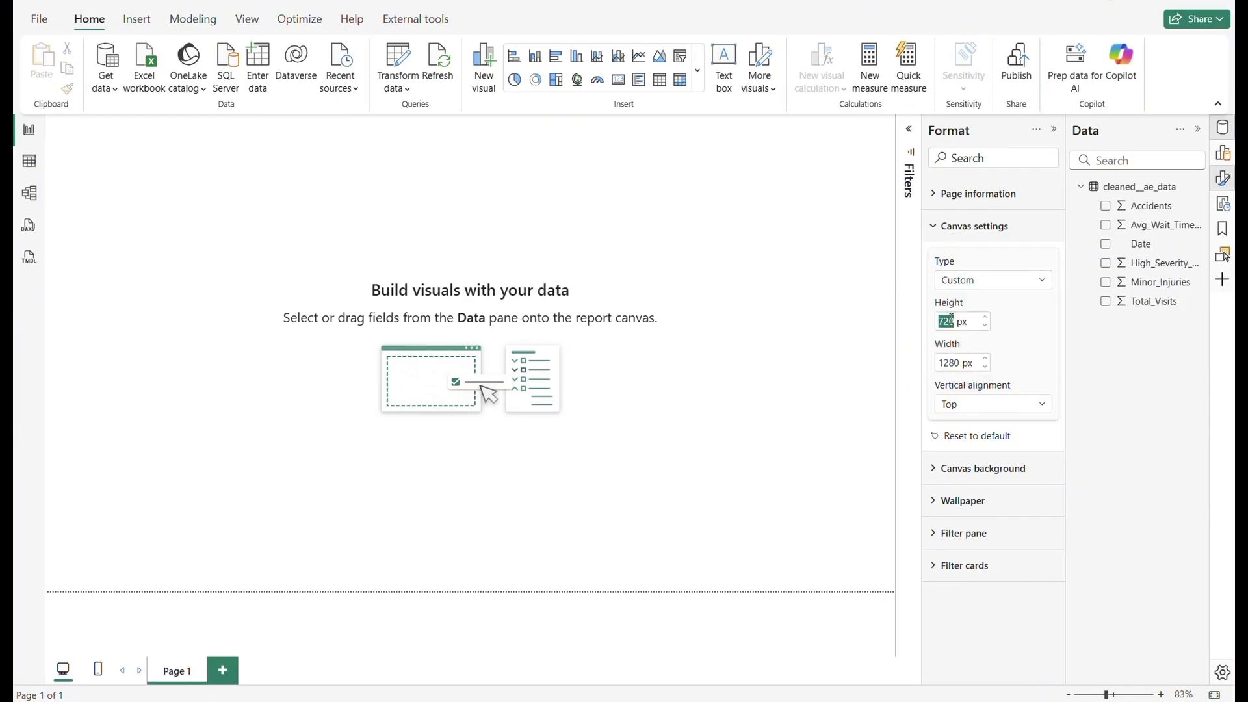
{"action": "type", "text": "510"}
{"action": "double_click", "coordinate": [950, 363]}
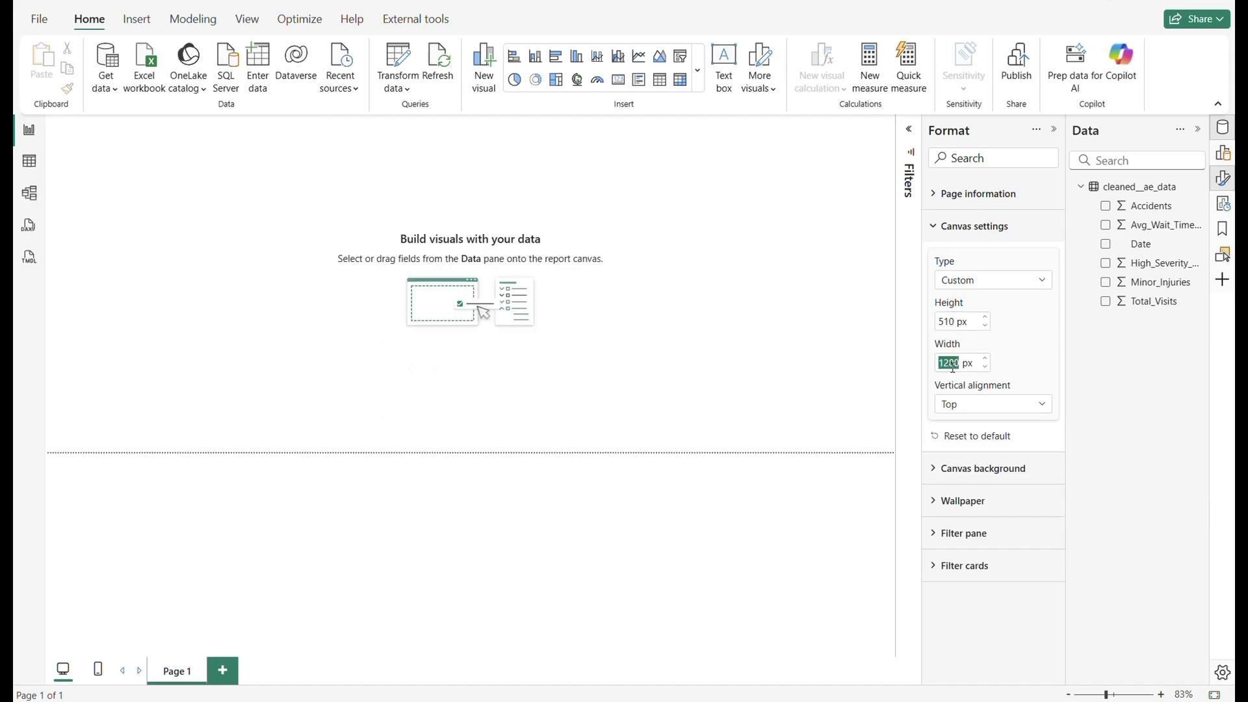
{"action": "type", "text": "660"}
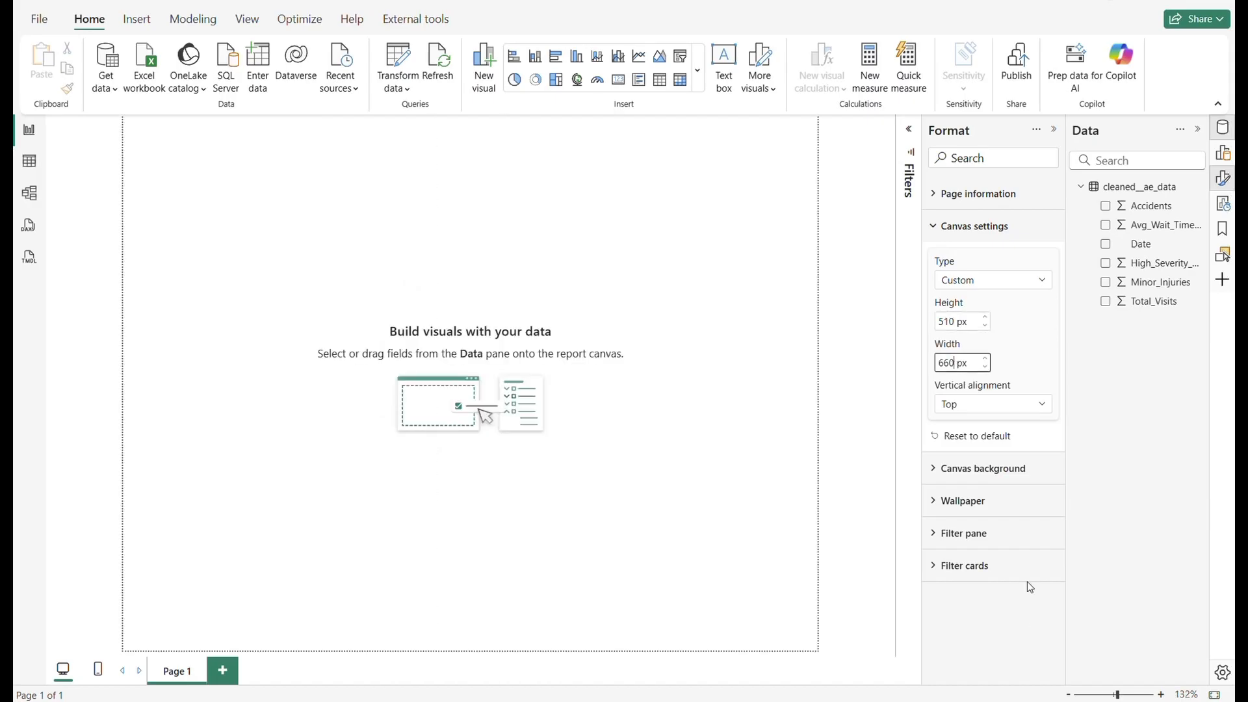
- Set the vertical alignment of the report page's canvas to Middle
{"action": "left_click", "coordinate": [985, 404]}
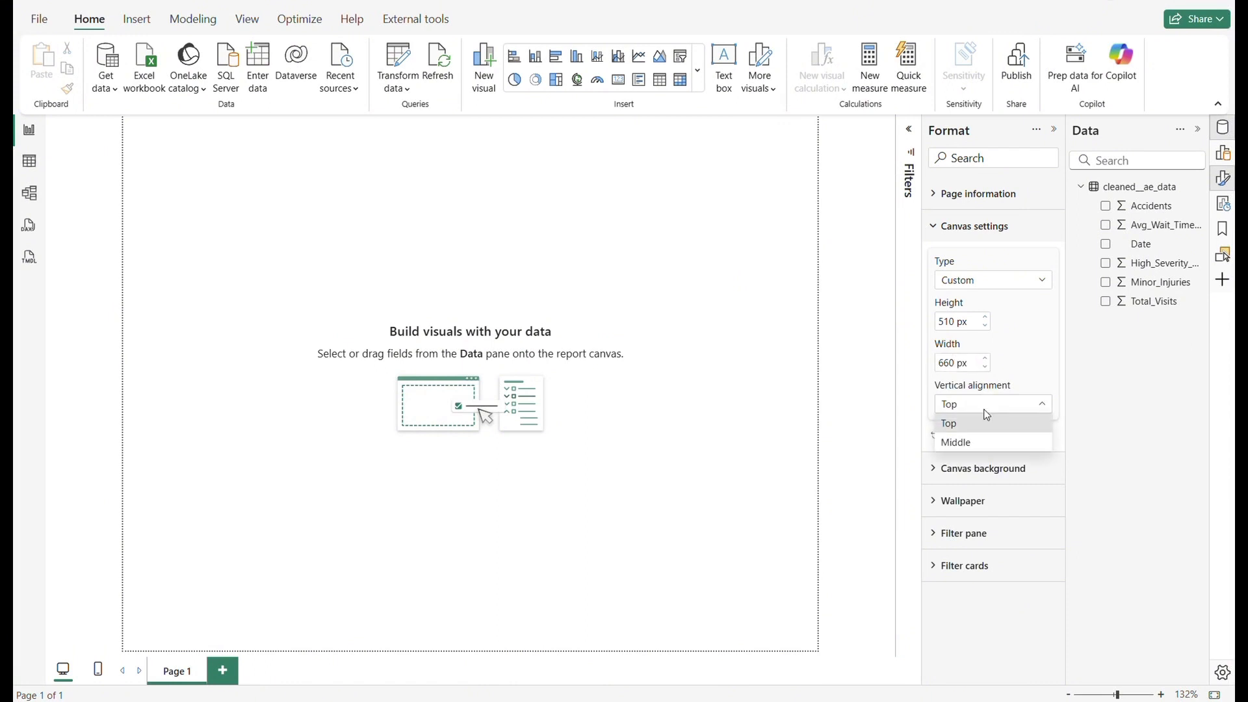
{"action": "left_click", "coordinate": [990, 453]}
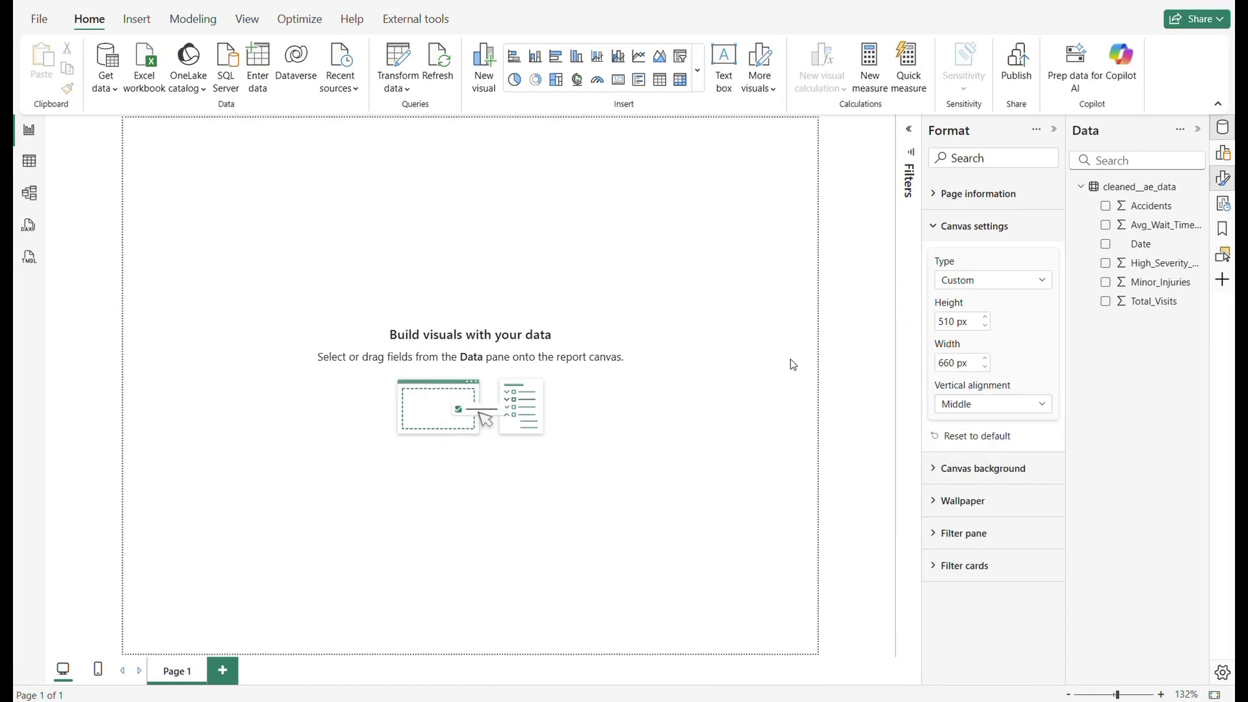
{"action": "left_click", "coordinate": [1008, 405]}
{"action": "left_click", "coordinate": [990, 448]}
- Give the canvas background the colour #D9E1F2 and set its transparency to 0%
{"action": "left_click", "coordinate": [961, 469]}
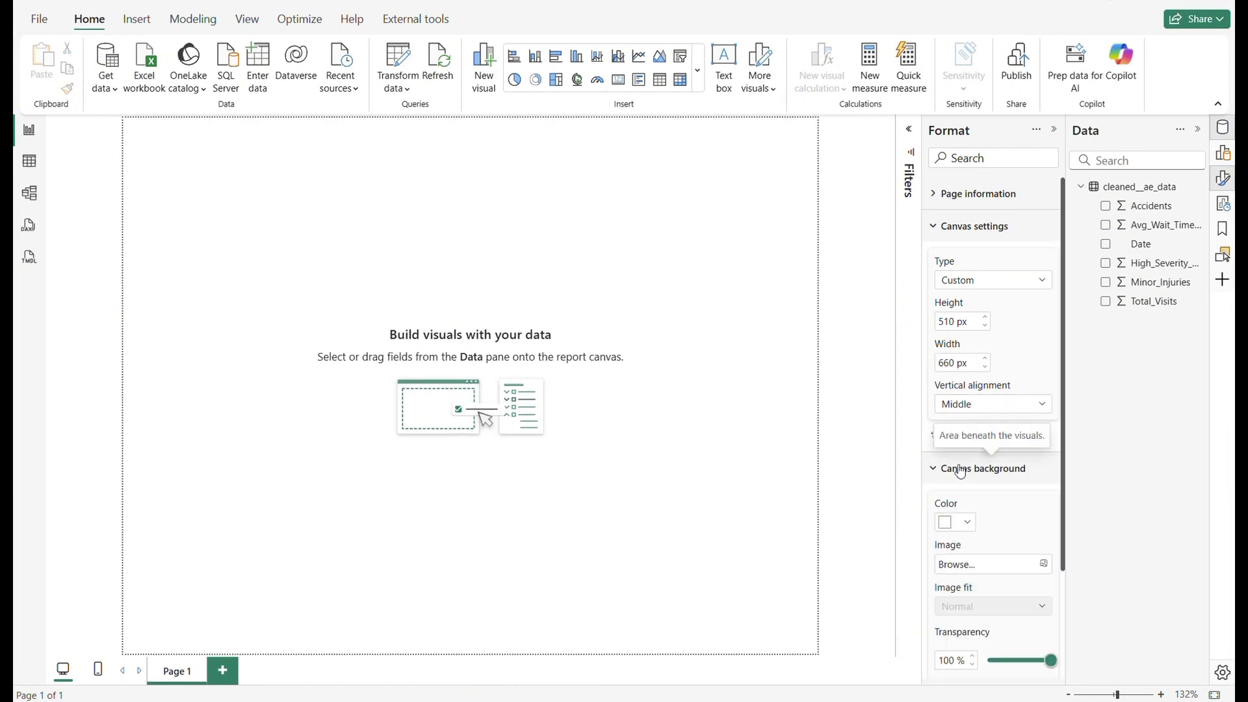
{"action": "left_click", "coordinate": [952, 524]}
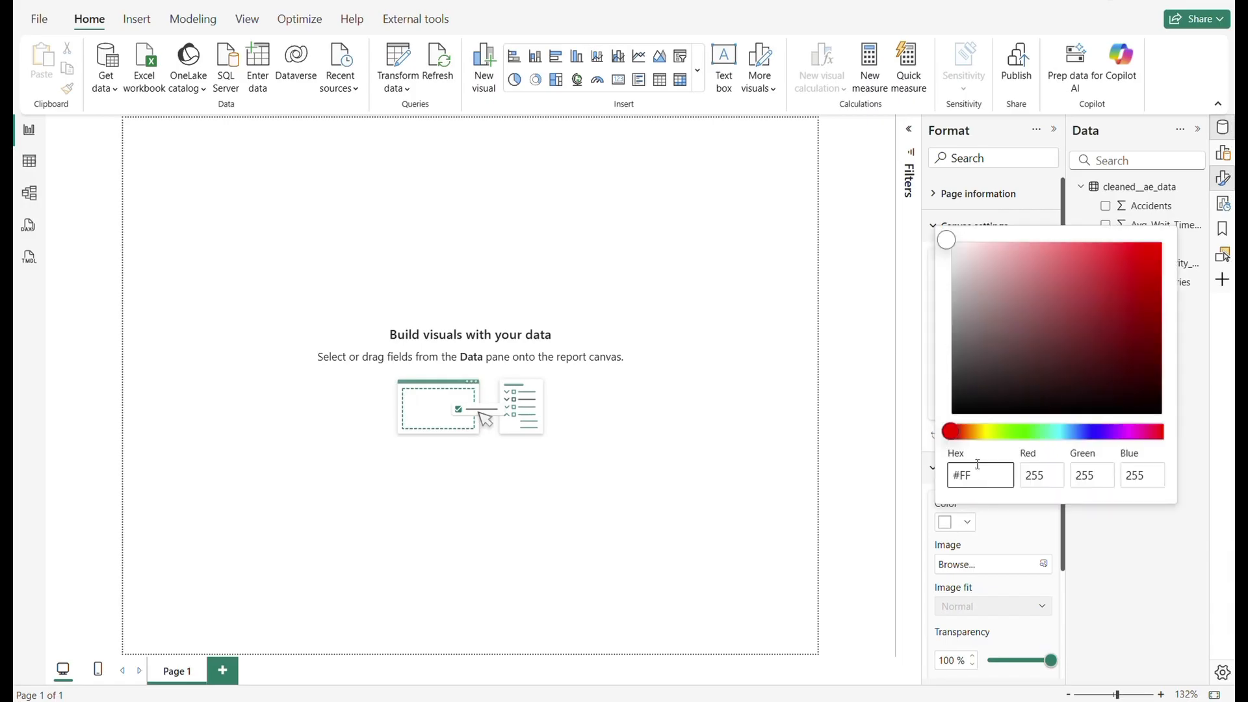
{"action": "type", "text": "D9E1F2"}
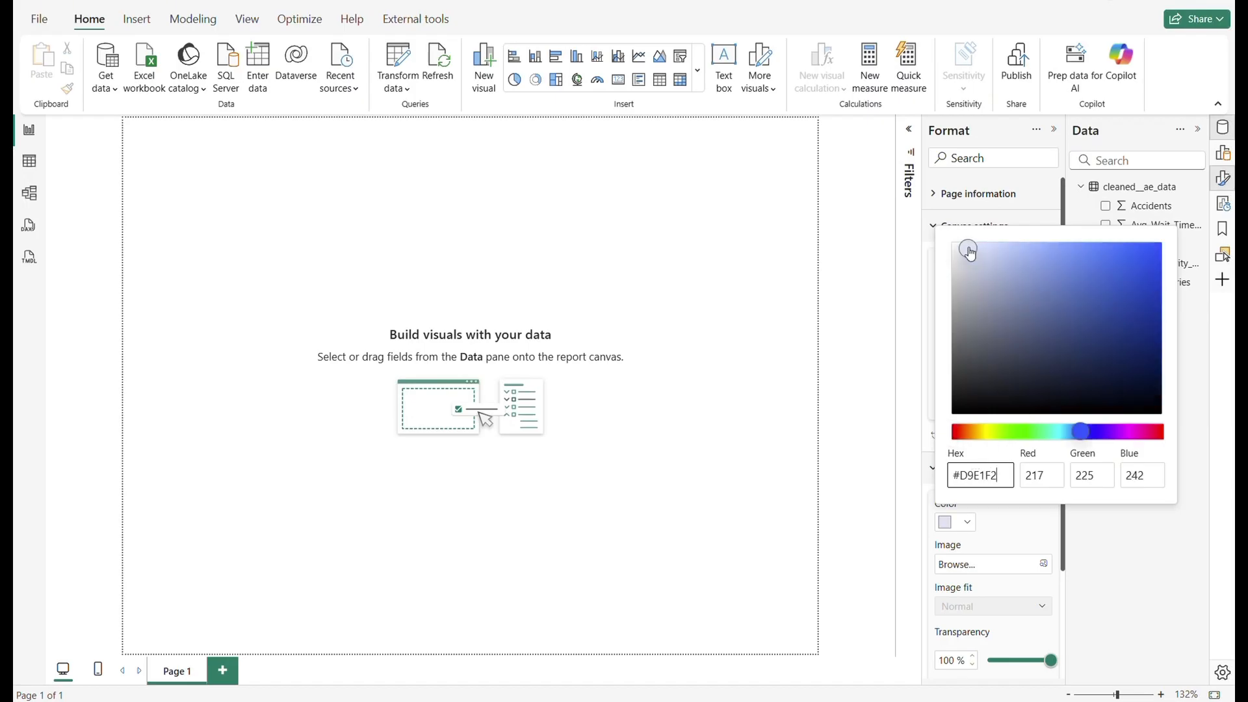
{"action": "left_click", "coordinate": [1053, 669]}
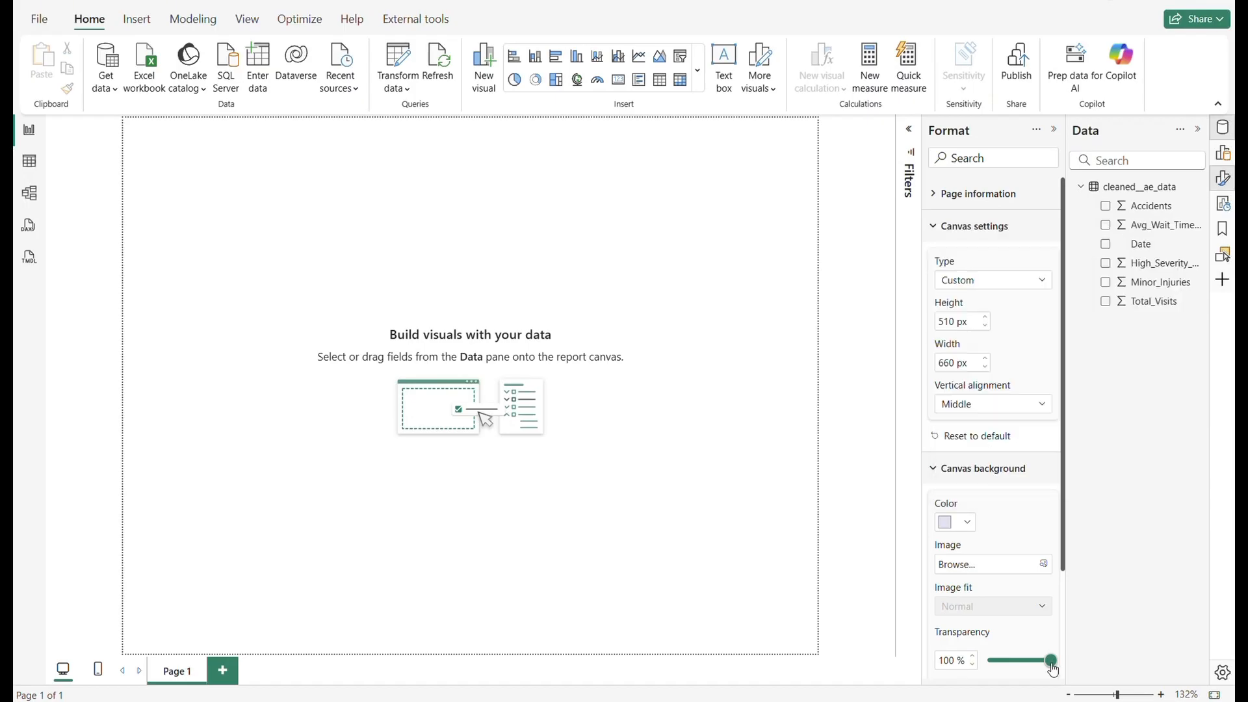
{"action": "left_click_drag", "start_coordinate": [1053, 669], "coordinate": [986, 672]}
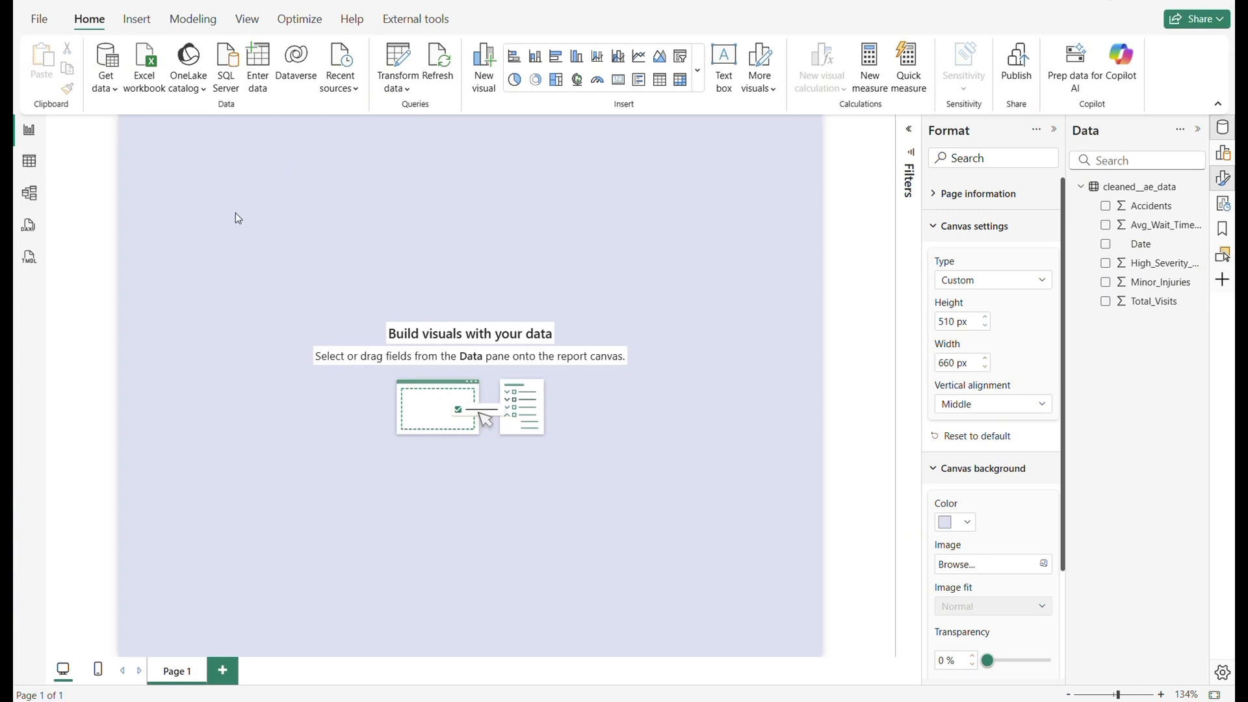
- Create a Timeframes DATATABLE with Period, Label, Index: 1W, Last 7 Days, 1; 2W, Last 14 Days, 2; 1M, Last 30 Days, 3; 1Y, Last 12 Months, 4
{"action": "left_click", "coordinate": [193, 19]}
{"action": "left_click", "coordinate": [281, 65]}
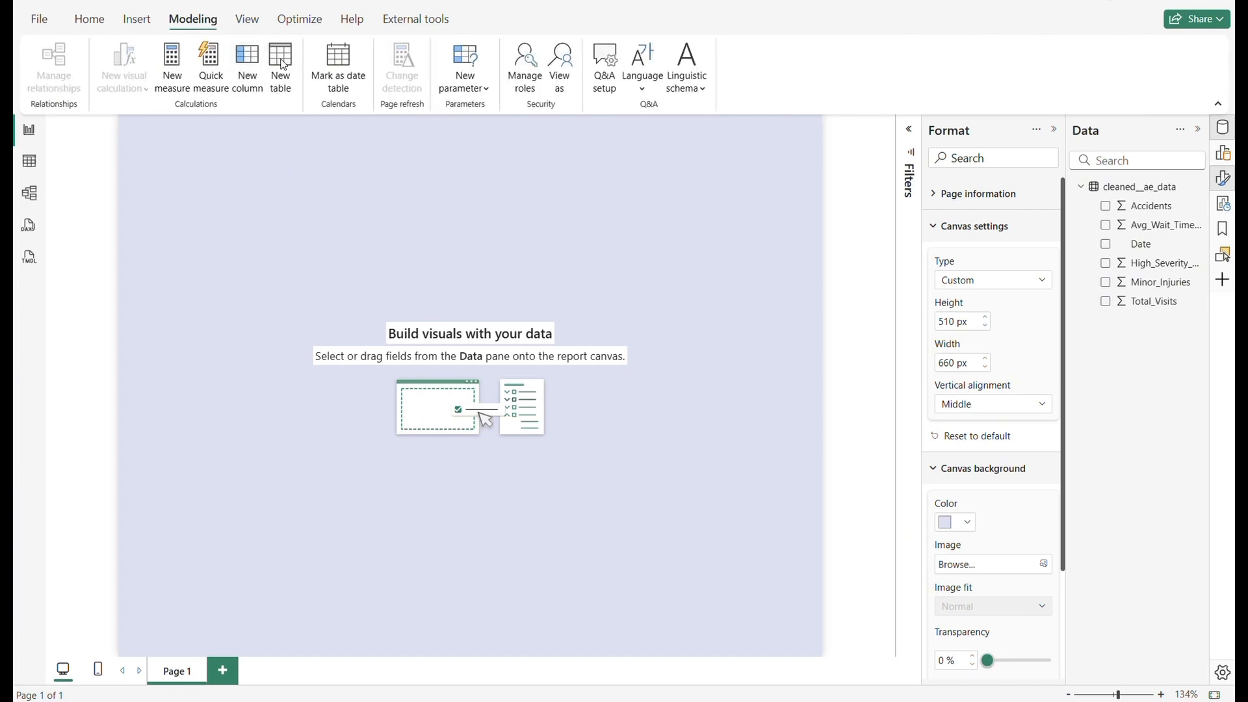
{"action": "type", "text": "Timeframes = DATATABLE(     \"Period\", STRING,     \"Label\", STRING,     \"Index\", INTEGER,     {         {\"1W\", \"Last 7 Days\",1},         {\"2W\", \"Last 14 Days\",2},         {\"1M\", \"Last 30 Days\",3},         {\"1Y\", \"Last 12 Months\",4}     } )"}
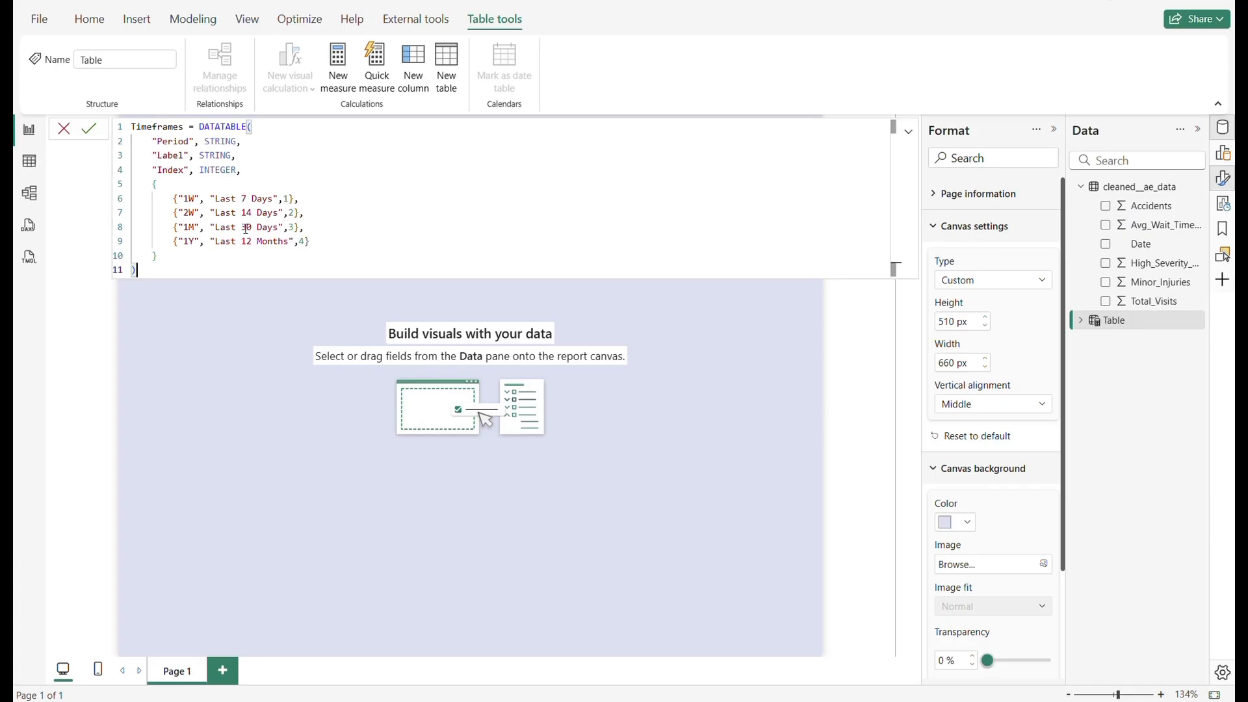
{"action": "key", "text": "Return"}
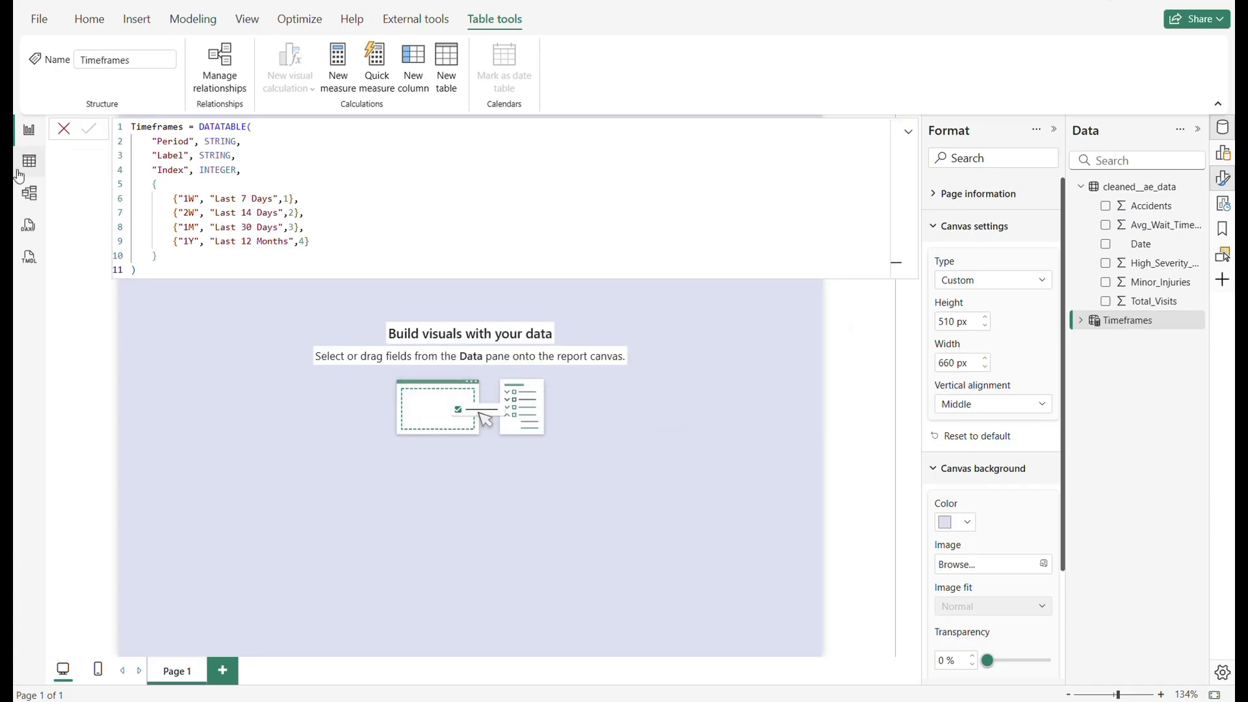
- Create a DateTable with ADDCOLUMNS over a CALENDAR of cleaned__ae_data's date range, adding Year, Month, MonthNumber, YearMonth, YearMonthNumber and RelativeDayIndex
{"action": "left_click", "coordinate": [29, 161]}
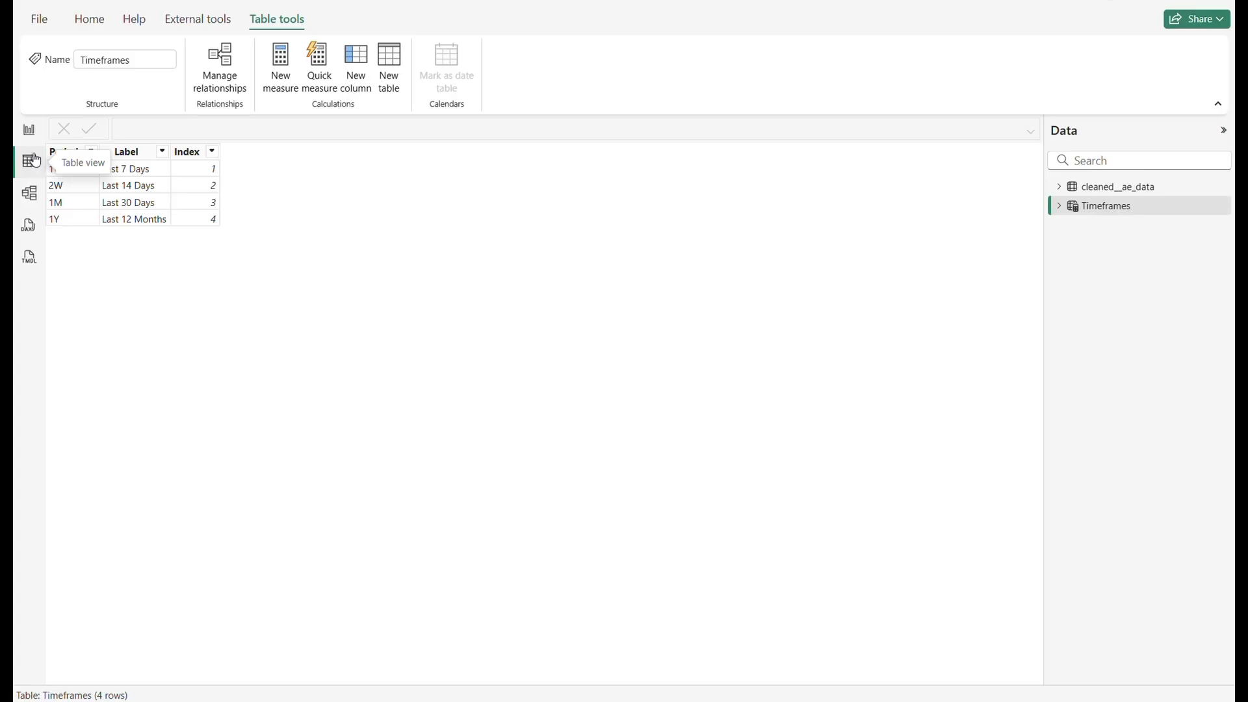
{"action": "left_click", "coordinate": [391, 68]}
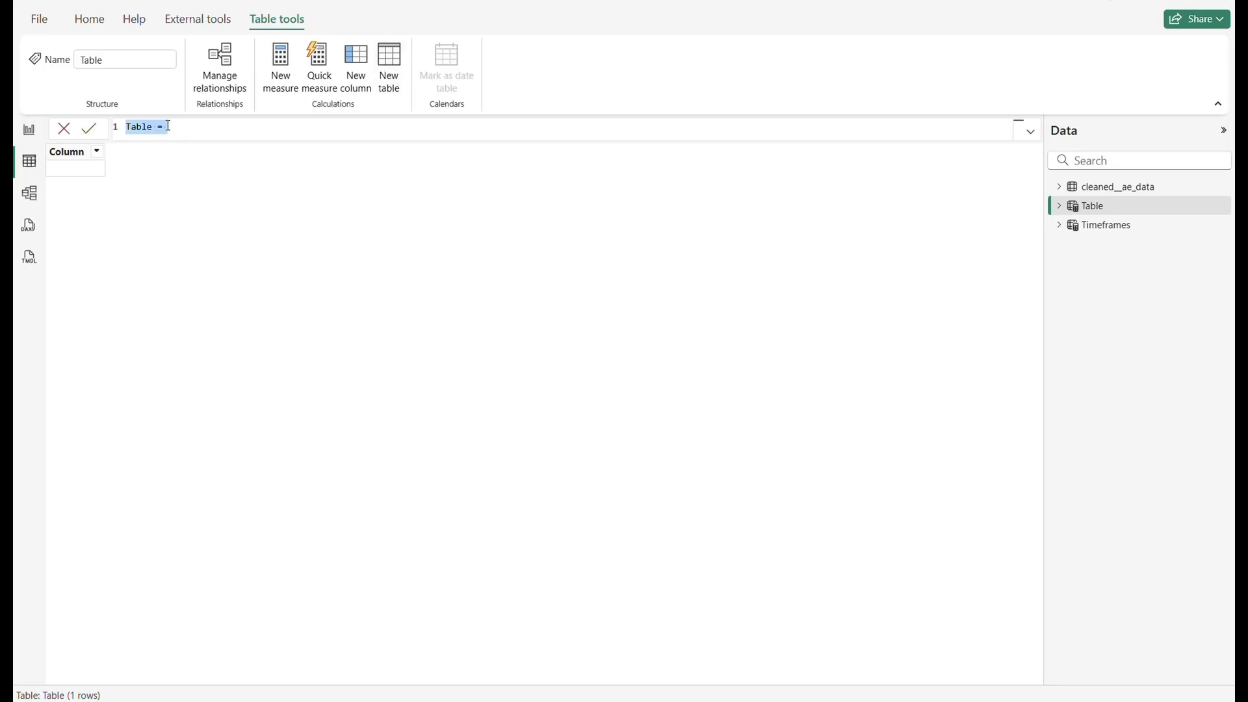
{"action": "type", "text": "DateTable = ADDCOLUMNS(     CALENDAR(MIN('cleaned__ae_data'[Date]), MAX('cleaned__ae_data'[Date])),     \"Year\", YEAR([Date]),     \"Month\", FORMAT([Date], \"MMM\"),     \"MonthNumber\", MONTH([Date]),     \"YearMonth\", FORMAT([Date], \"MMM-YY\"),     \"YearMonthNumber\", YEAR([Date]) * 100 + MONTH([Date]),     \"RelativeDayIndex\", DATEDIFF(DATE(YEAR([Date]), 1, 1), [Date], DAY) + 1 )"}
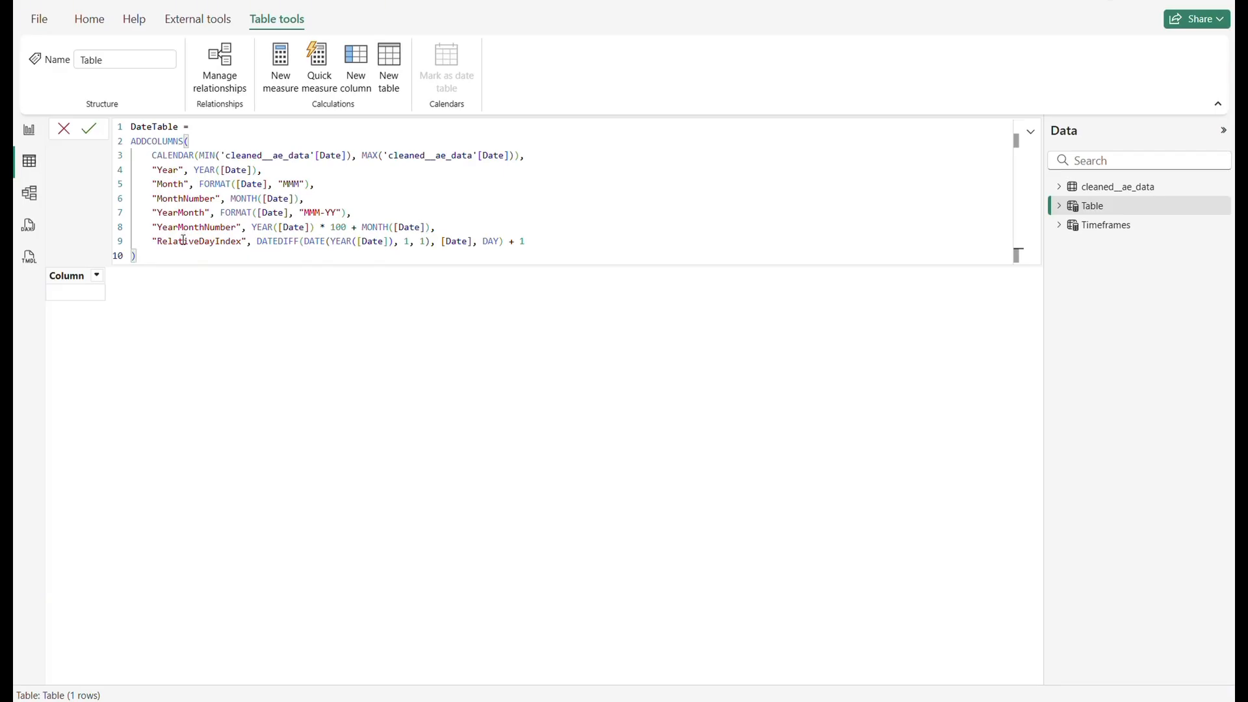
{"action": "left_click", "coordinate": [203, 247]}
{"action": "left_click", "coordinate": [87, 132]}
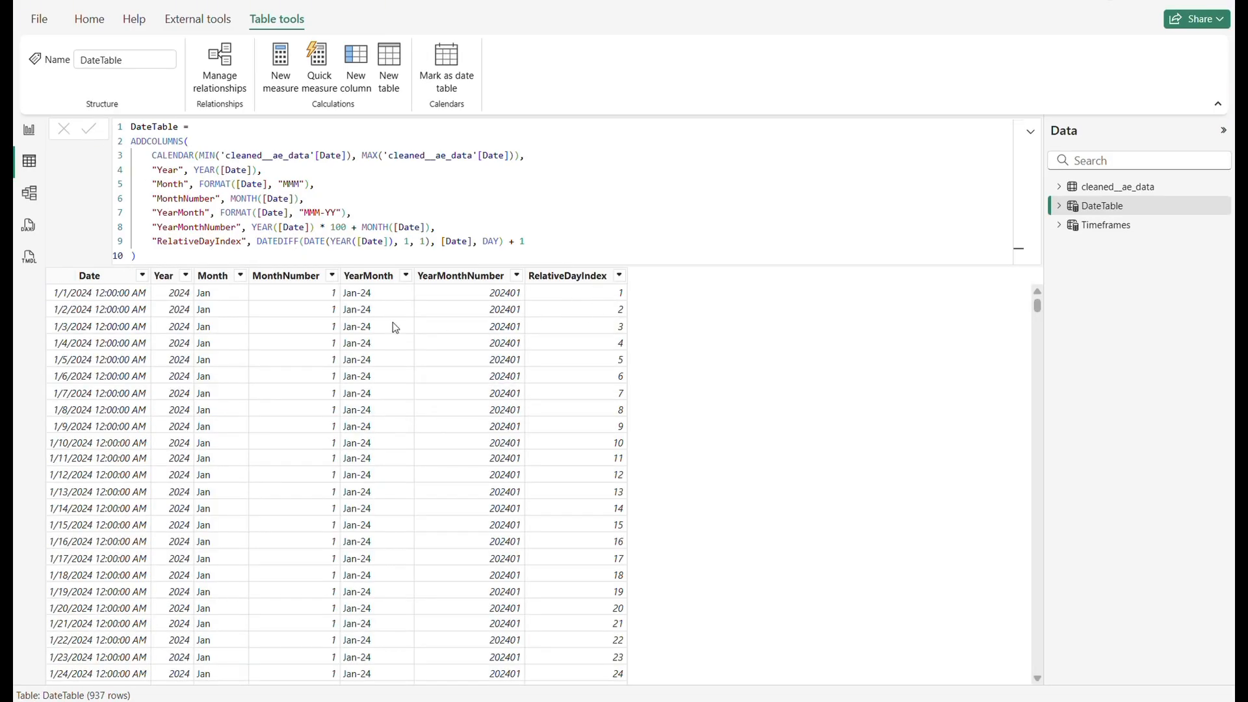
- Sort DateTable's Month column by MonthNumber
{"action": "left_click", "coordinate": [218, 285]}
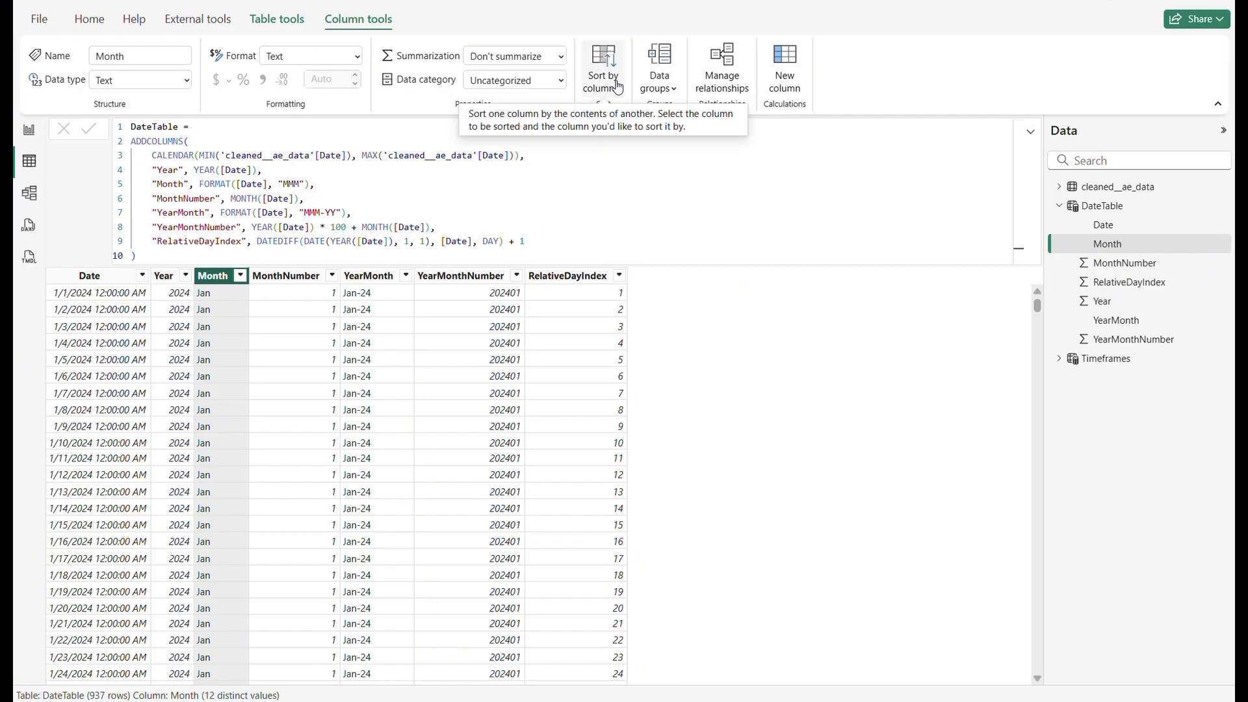
{"action": "left_click", "coordinate": [618, 85]}
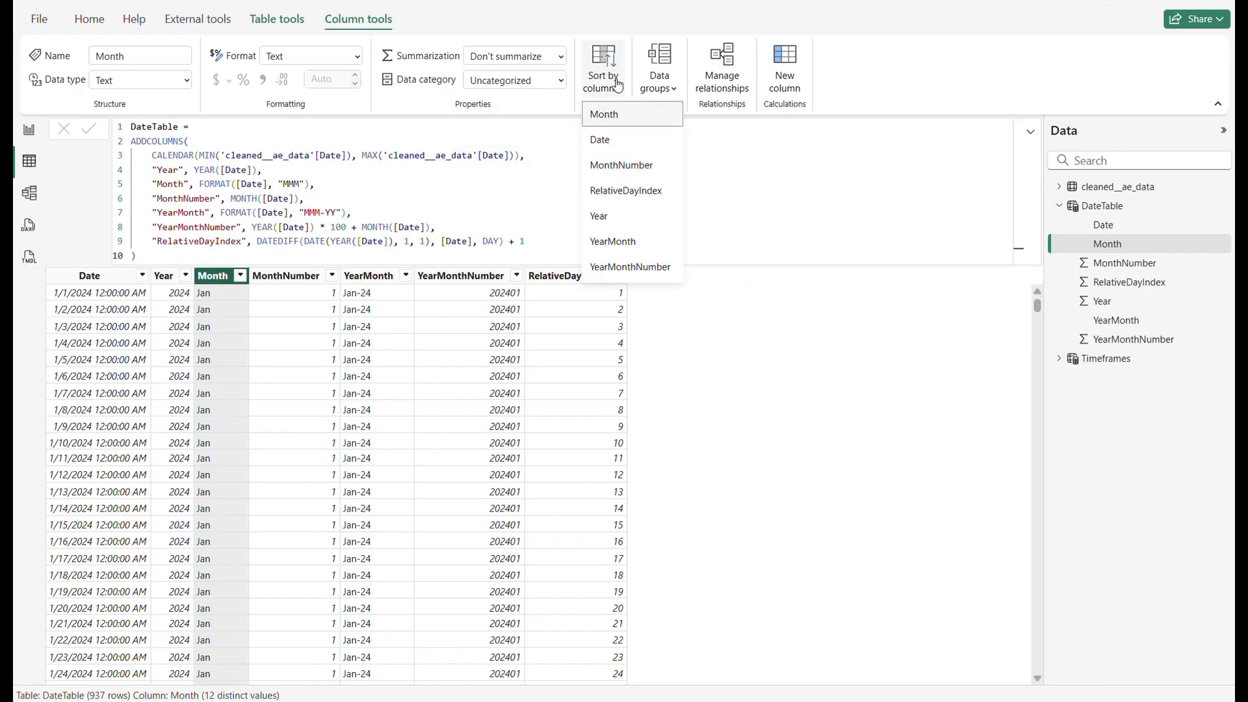
{"action": "left_click", "coordinate": [627, 168]}
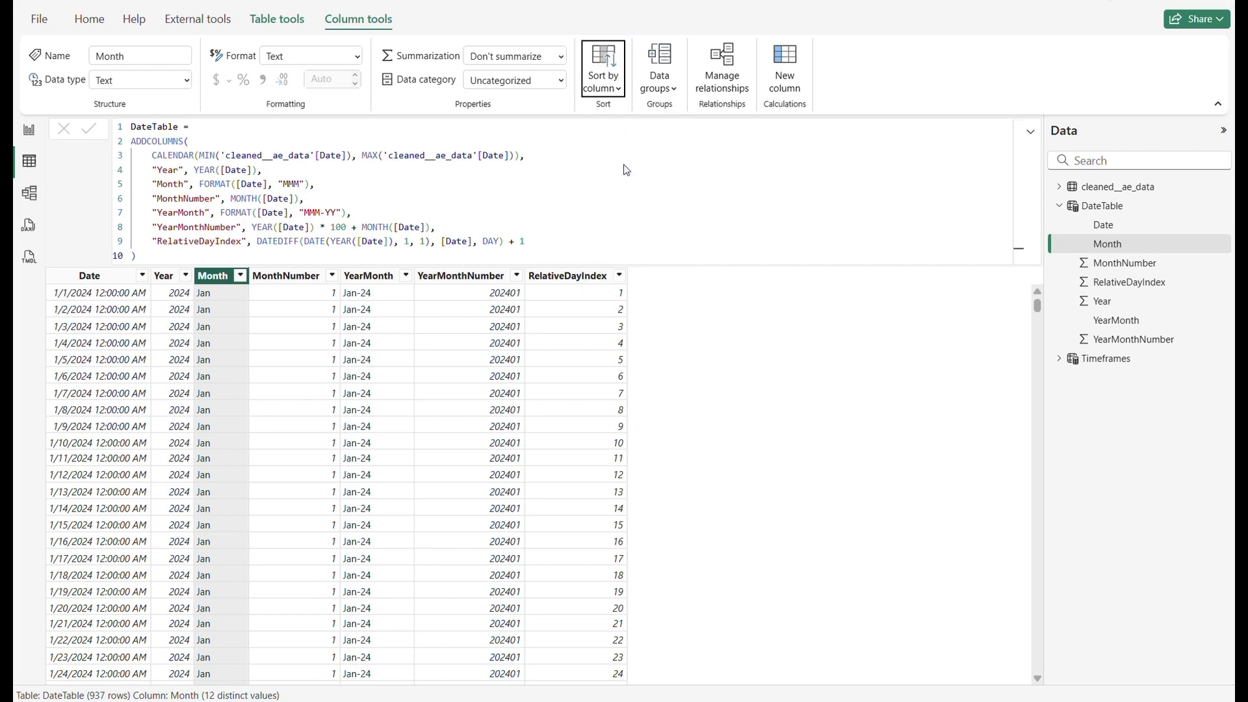
- Sort DateTable's YearMonth column by YearMonthNumber
{"action": "left_click", "coordinate": [367, 280]}
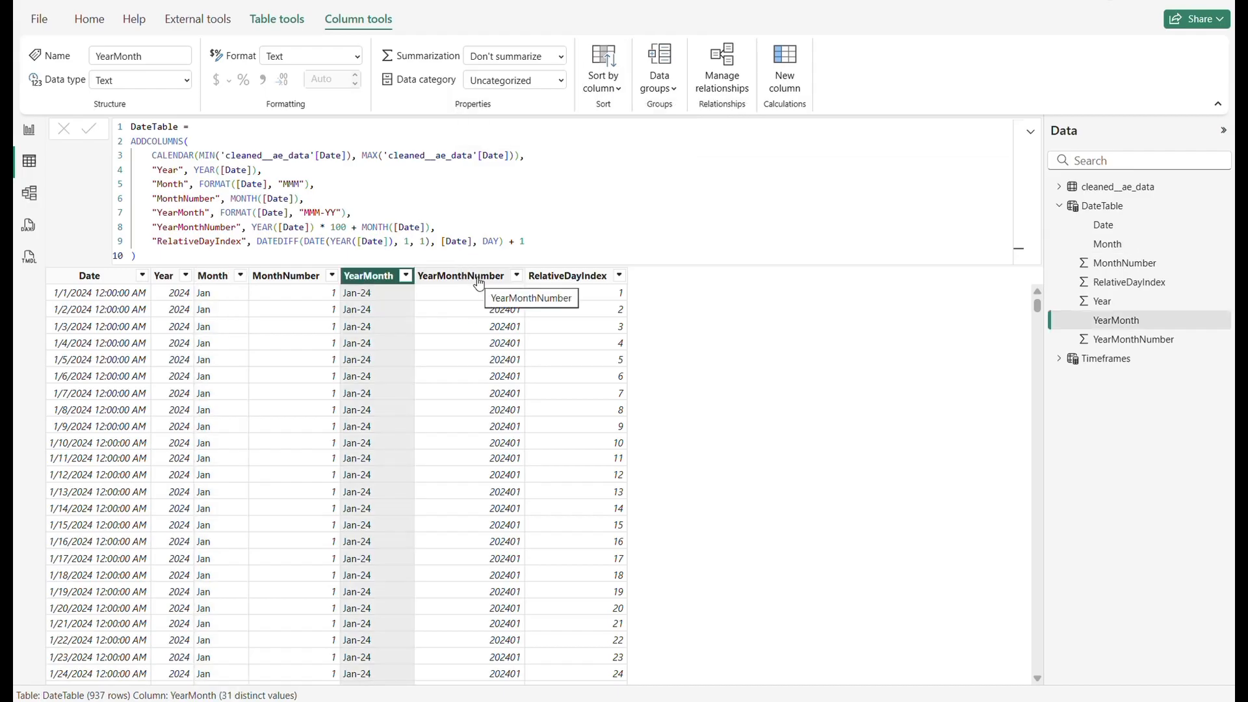
{"action": "left_click", "coordinate": [601, 83]}
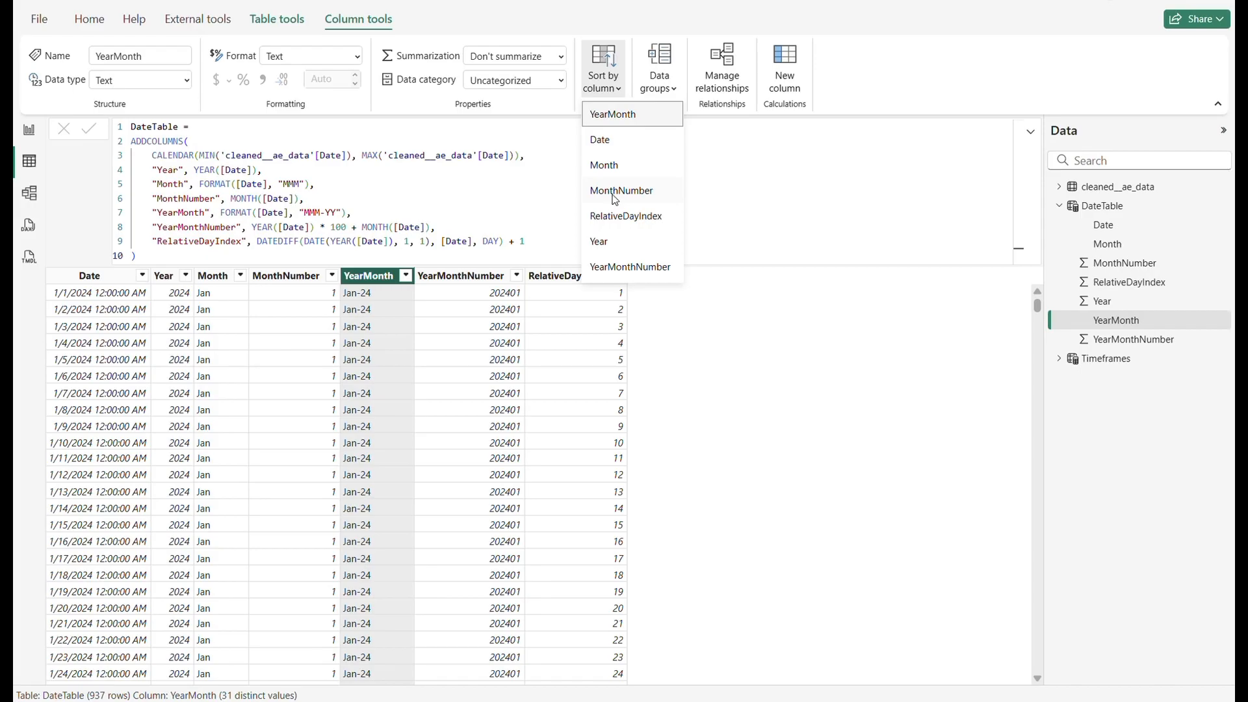
{"action": "left_click", "coordinate": [612, 269]}
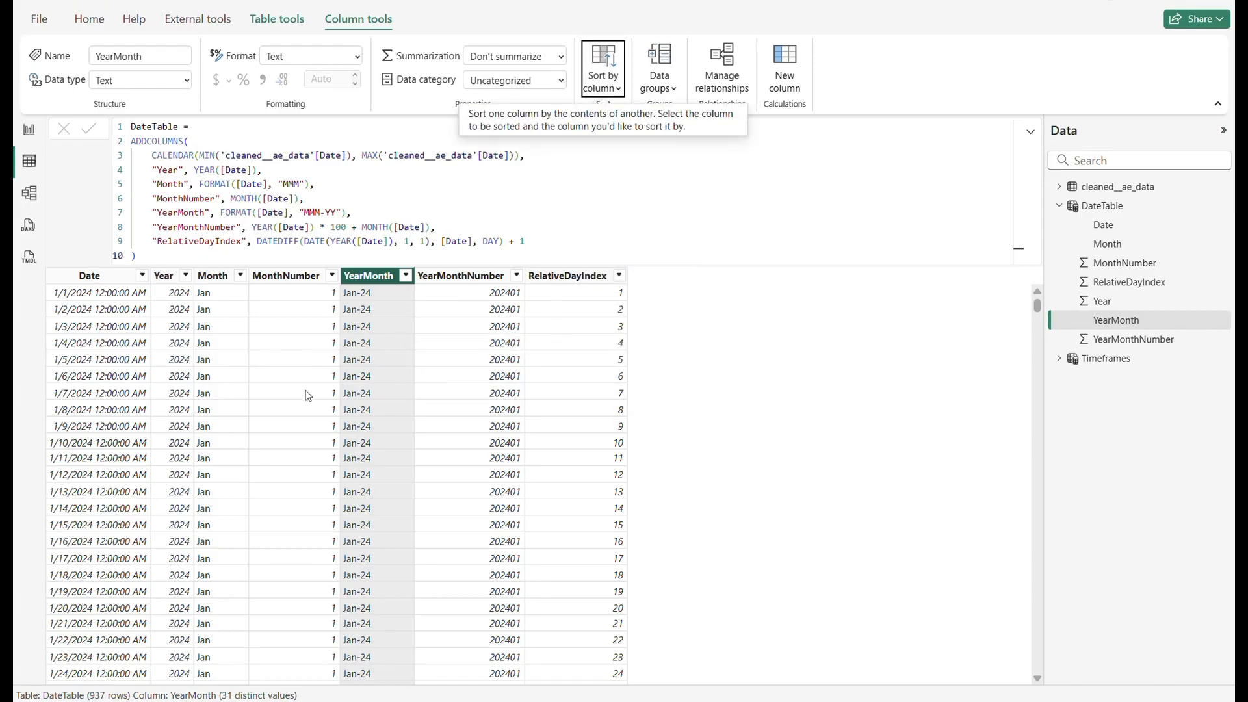
{"action": "scroll", "coordinate": [311, 410], "scroll_direction": "down", "scroll_amount": 5}
{"action": "scroll", "coordinate": [315, 416], "scroll_direction": "up", "scroll_amount": 5}
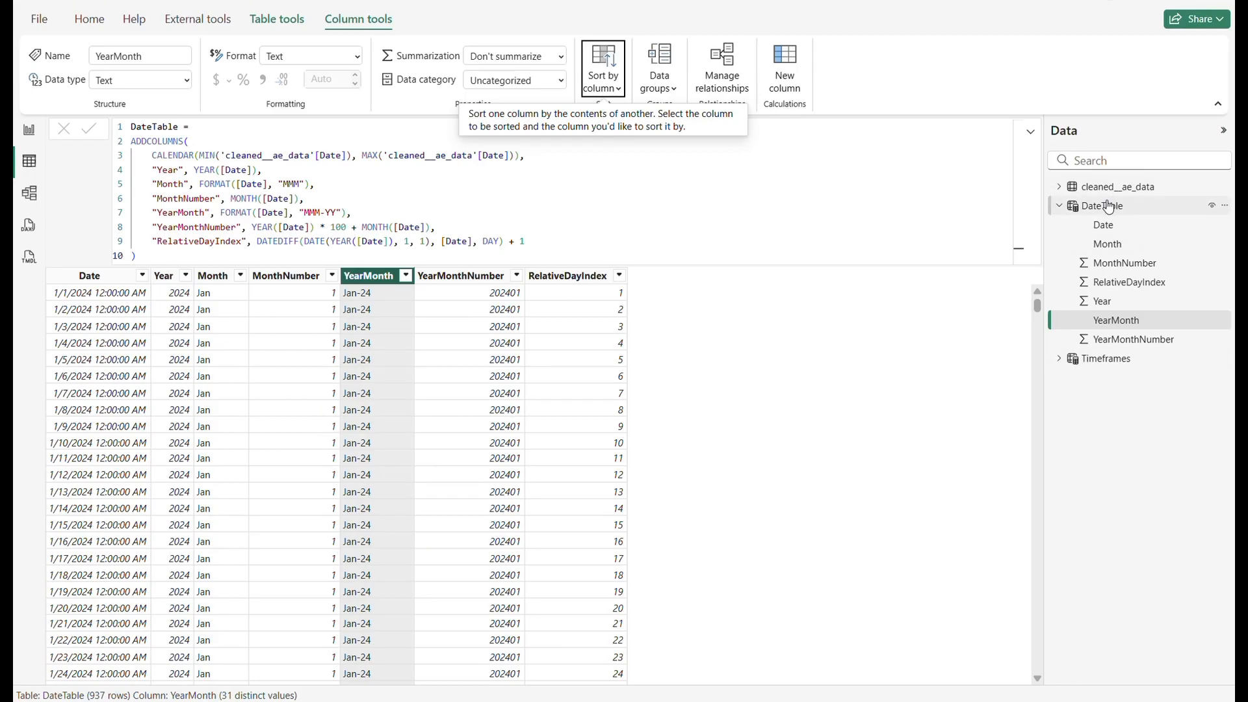
- Create an active many-to-one relationship from cleaned__ae_data's Date to DateTable's Date with single cross-filter direction
{"action": "mouse_move", "coordinate": [1108, 206]}
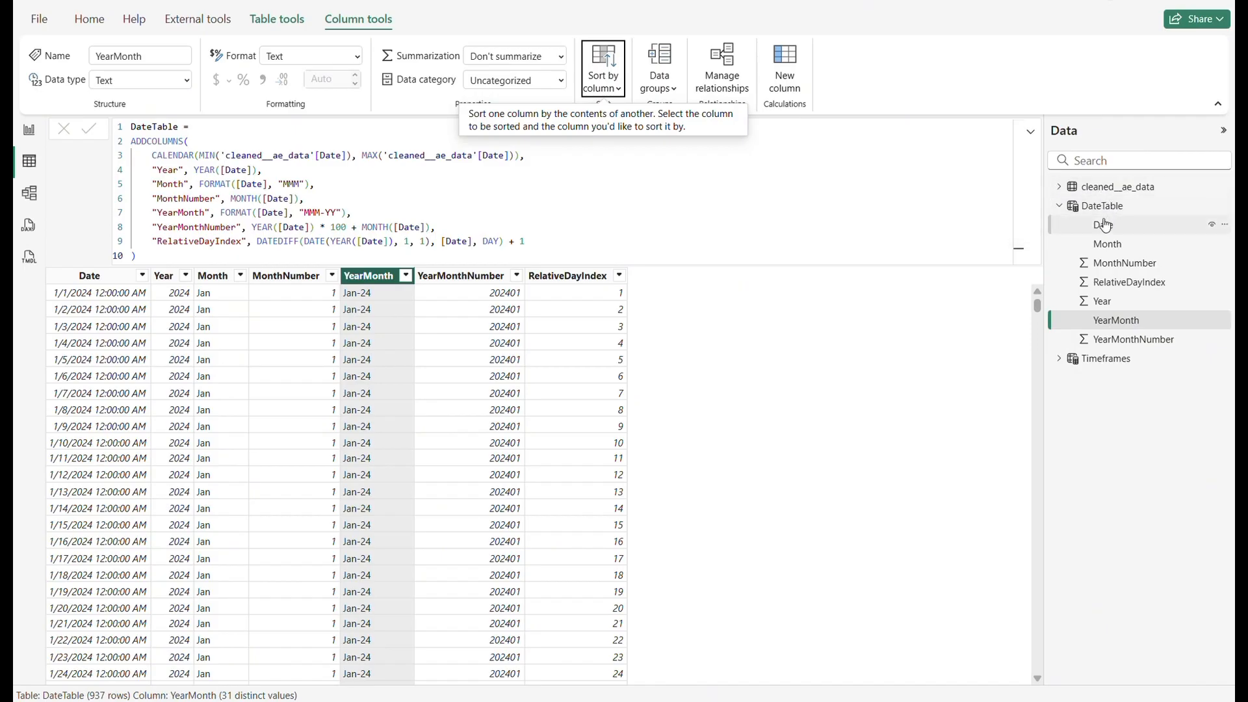
{"action": "left_click", "coordinate": [30, 194]}
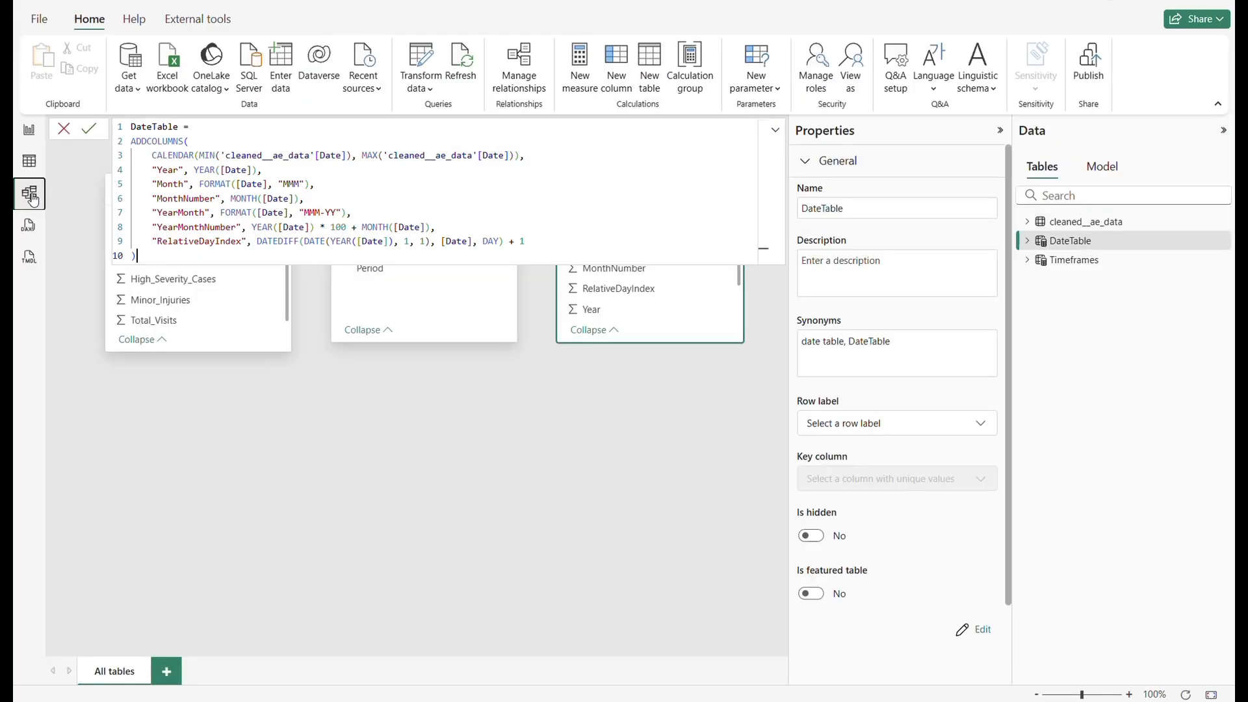
{"action": "left_click", "coordinate": [64, 130]}
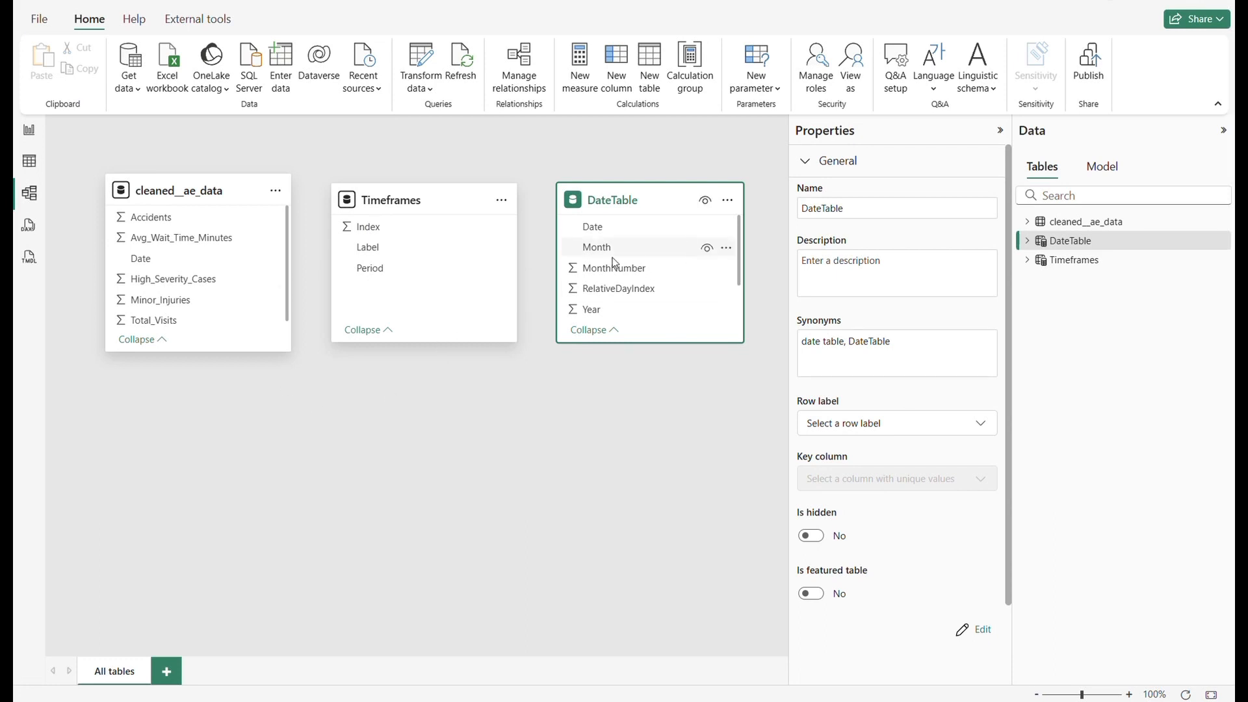
{"action": "left_click_drag", "start_coordinate": [168, 263], "coordinate": [616, 237]}
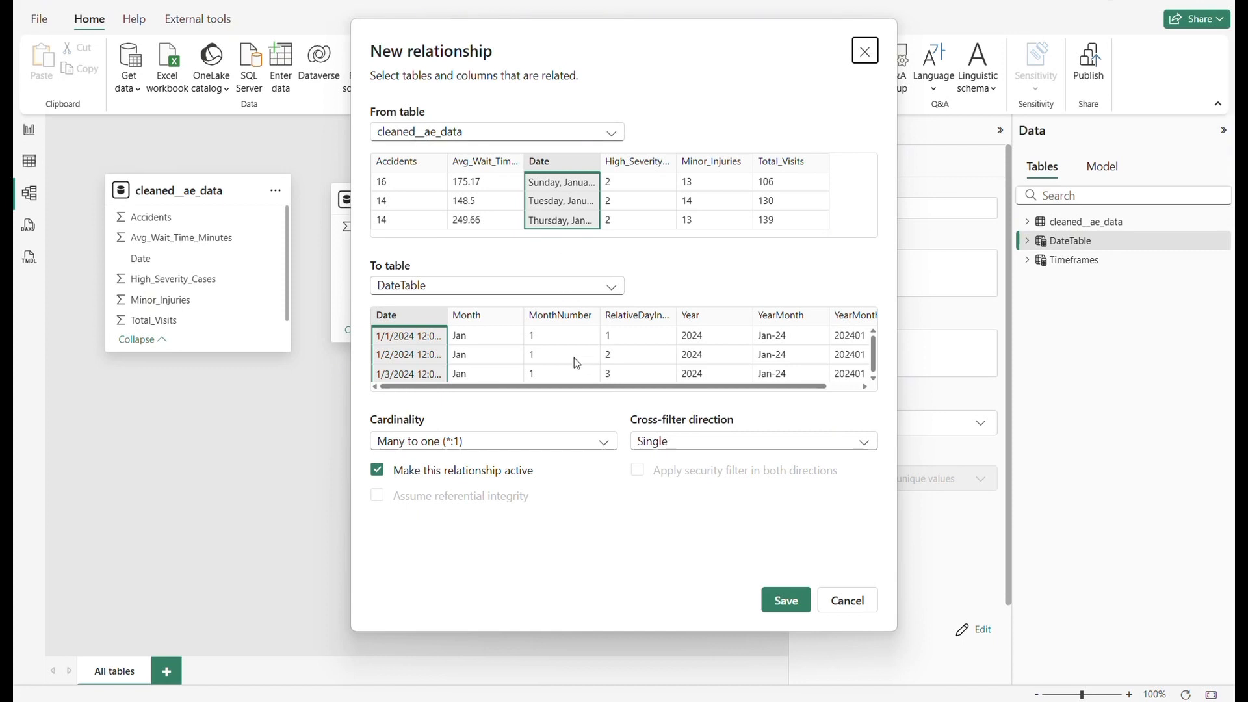
{"action": "left_click", "coordinate": [788, 600]}
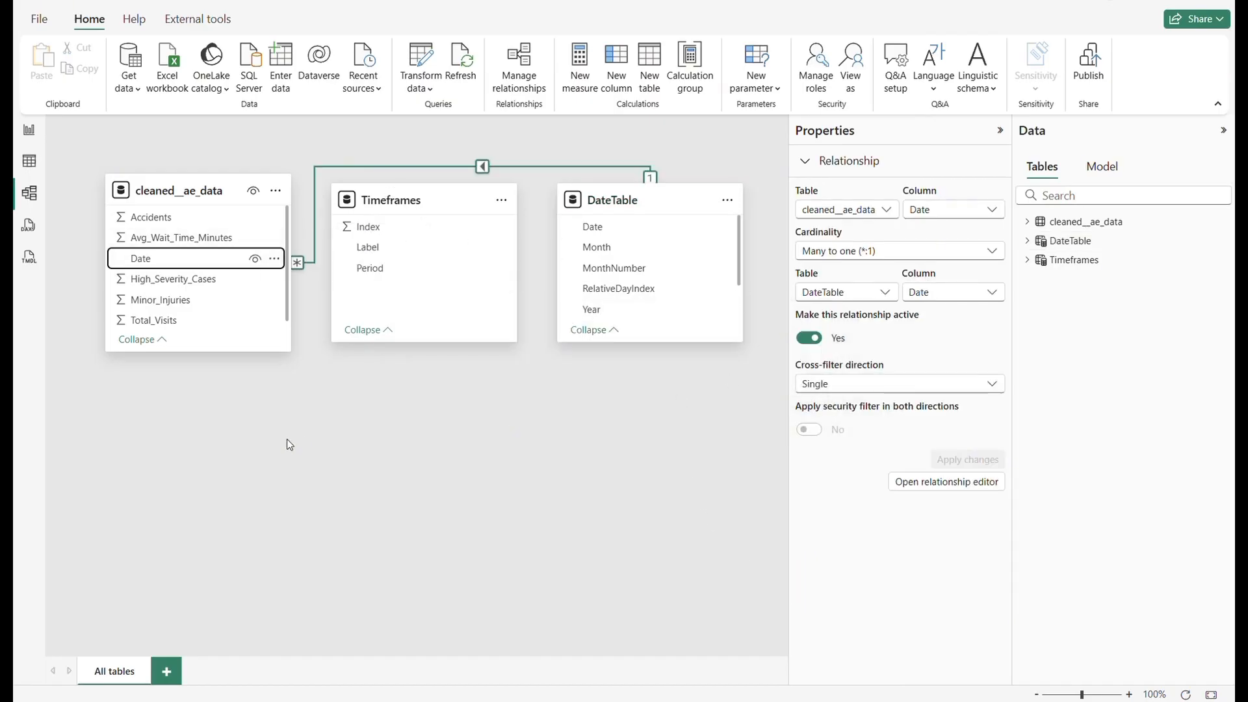
- Add a button slicer to the report page and shape it into a low, wide strip about 424 px wide in the page's upper-left area
{"action": "left_click", "coordinate": [29, 134]}
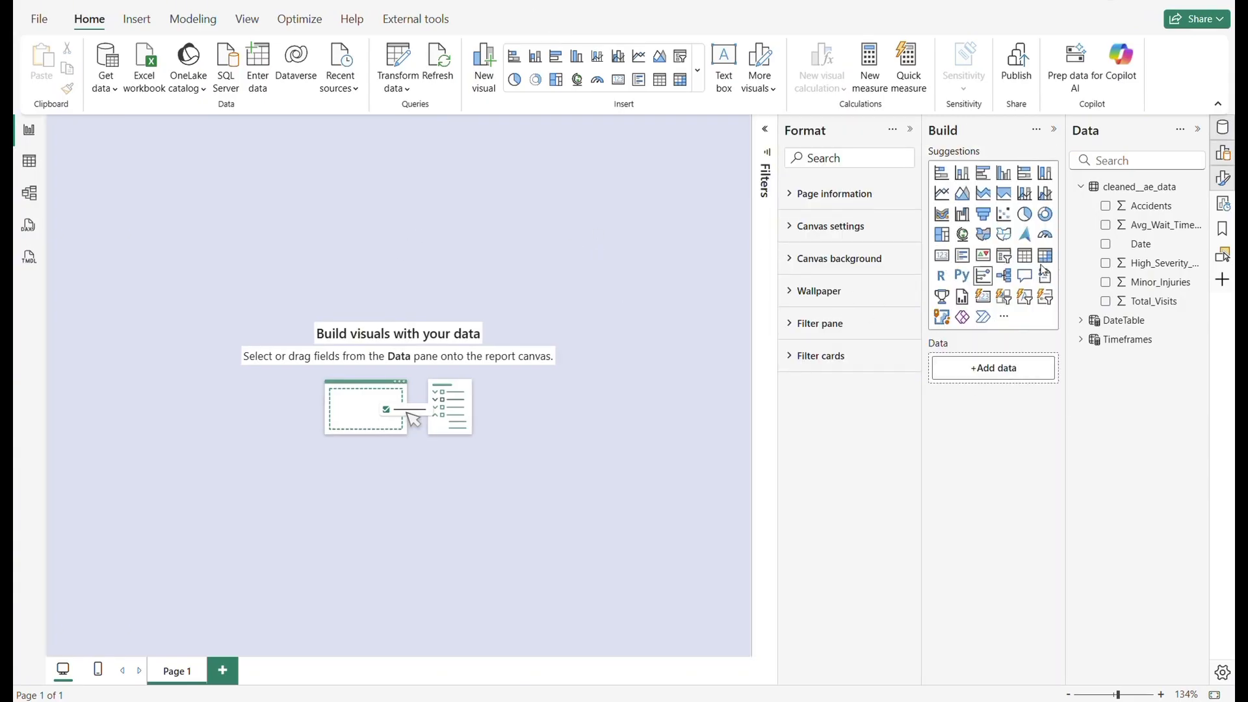
{"action": "left_click", "coordinate": [1007, 303]}
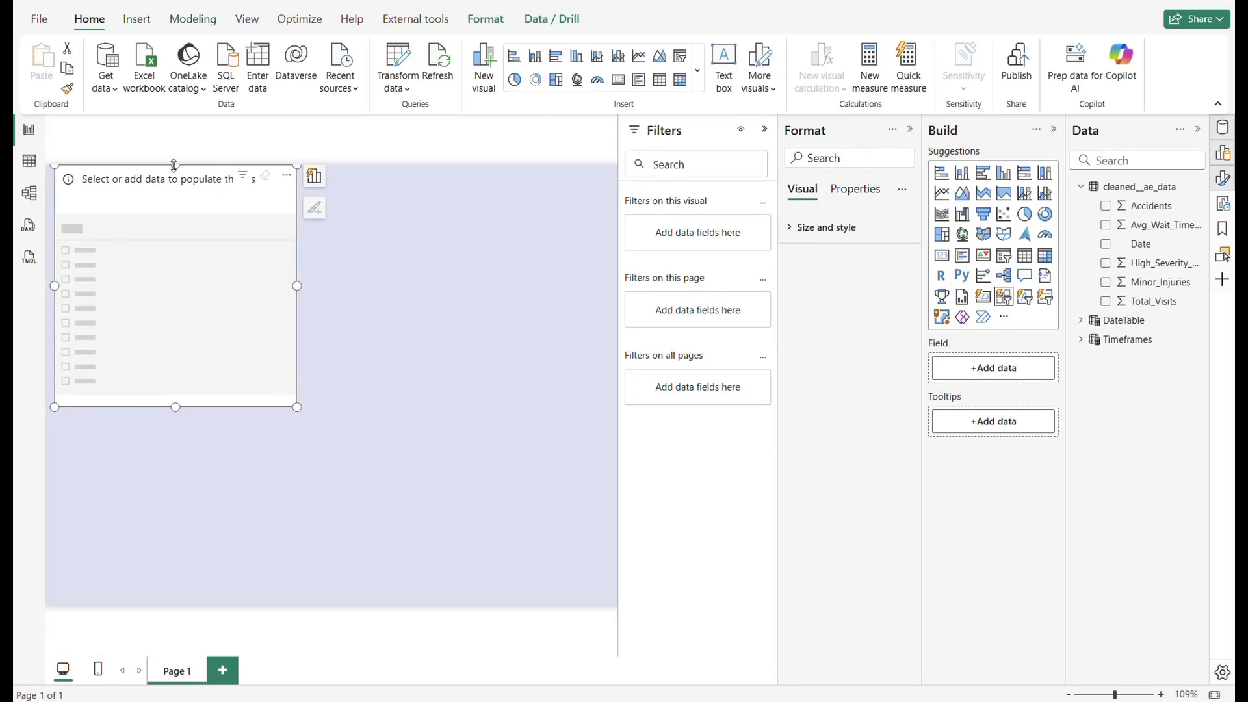
{"action": "left_click_drag", "start_coordinate": [175, 163], "coordinate": [214, 279]}
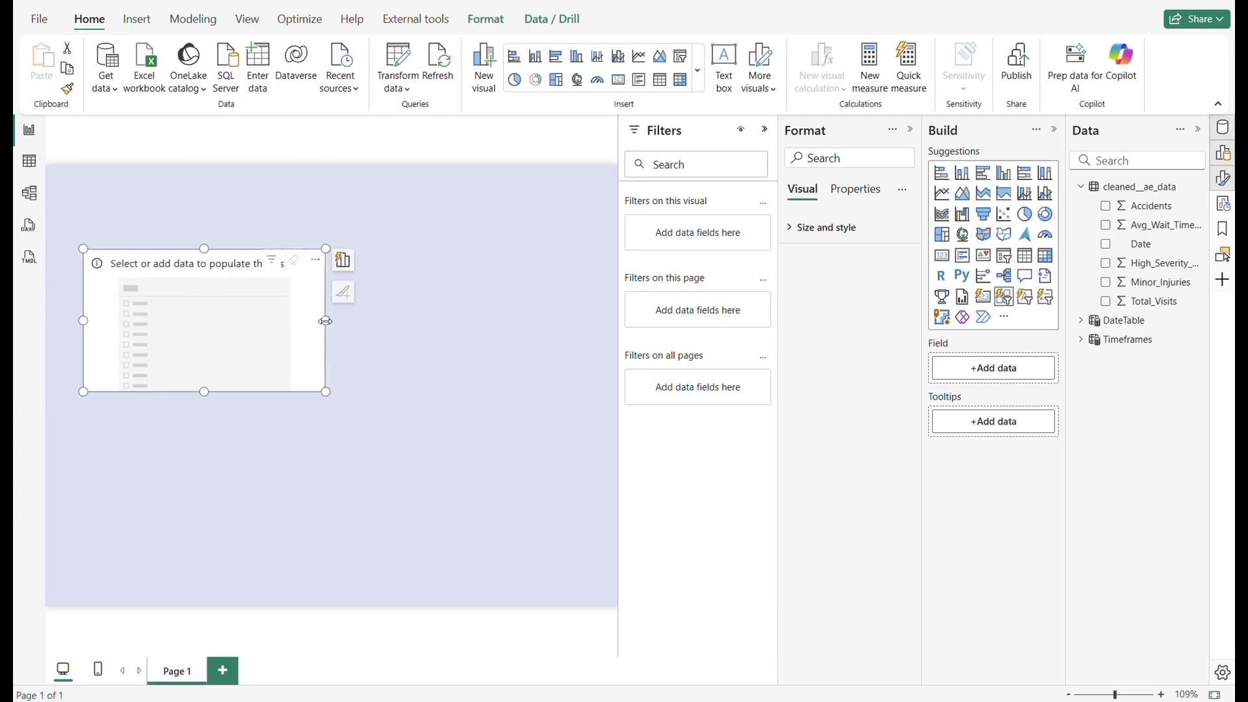
{"action": "left_click_drag", "start_coordinate": [326, 320], "coordinate": [451, 320]}
{"action": "left_click_drag", "start_coordinate": [270, 394], "coordinate": [267, 316]}
{"action": "left_click_drag", "start_coordinate": [347, 269], "coordinate": [336, 272]}
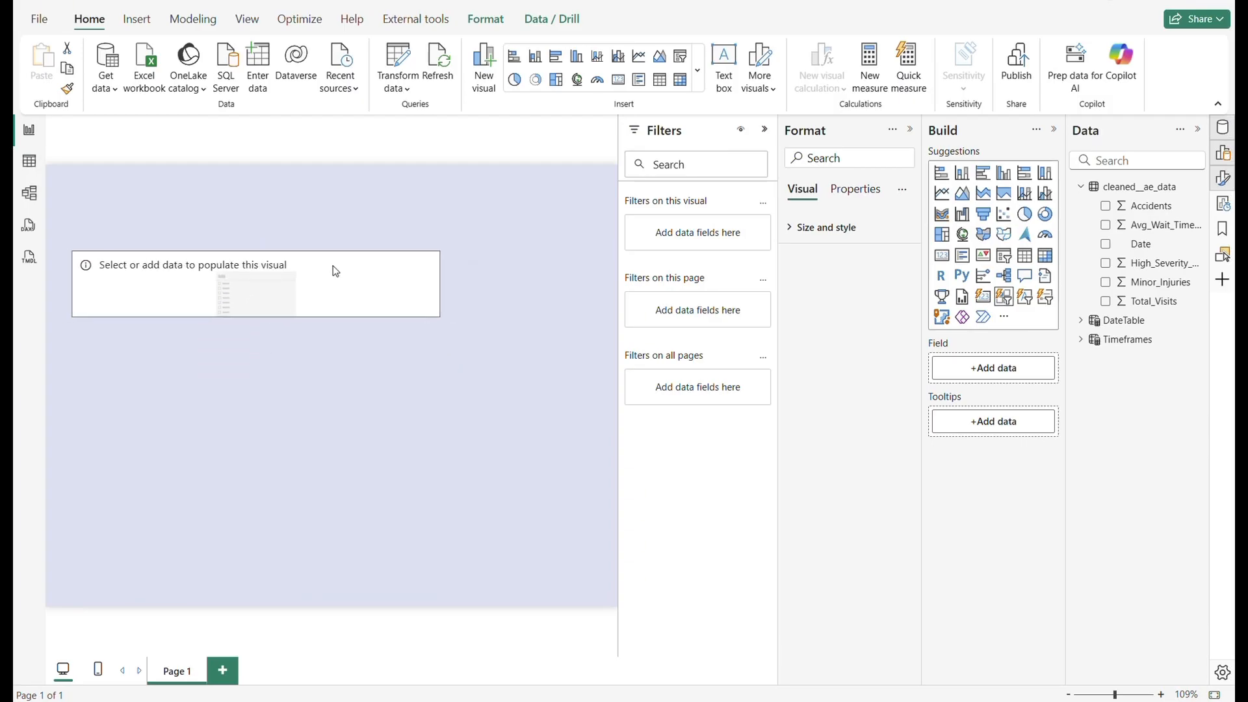
- Assign the Period field of Timeframes to the button slicer and increase its height to about 101 px
{"action": "left_click", "coordinate": [1081, 339]}
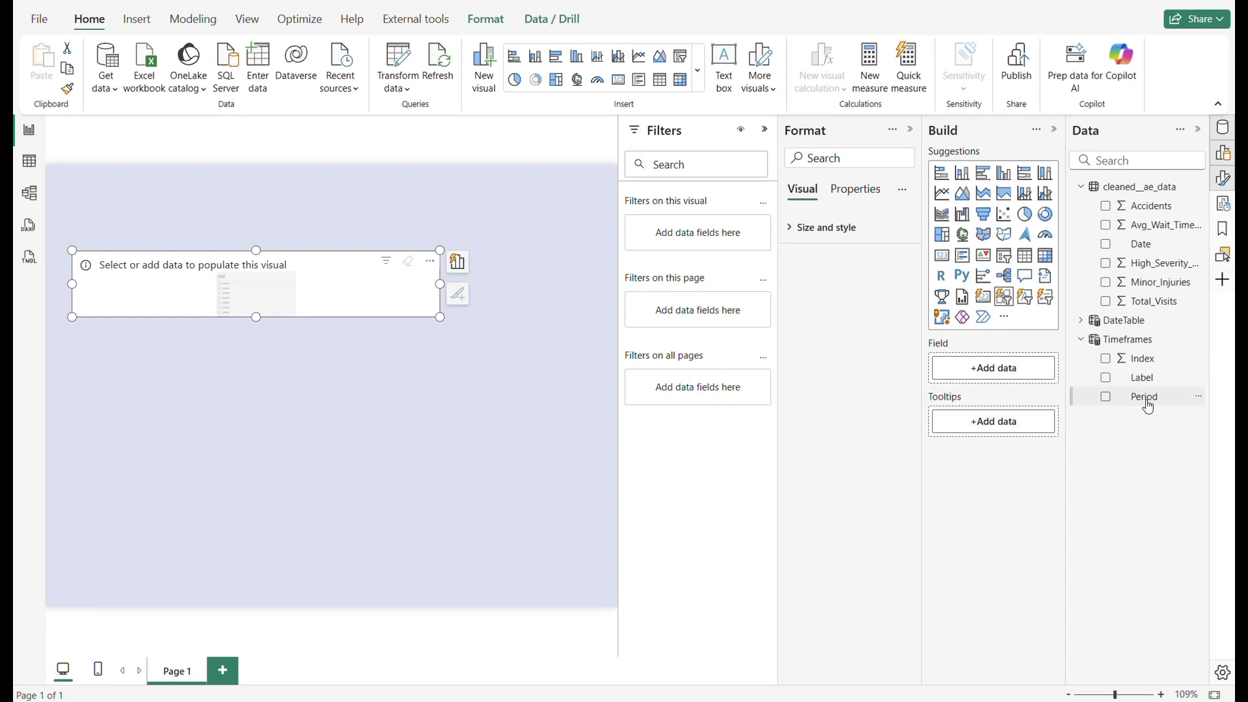
{"action": "left_click_drag", "start_coordinate": [1148, 405], "coordinate": [1003, 370]}
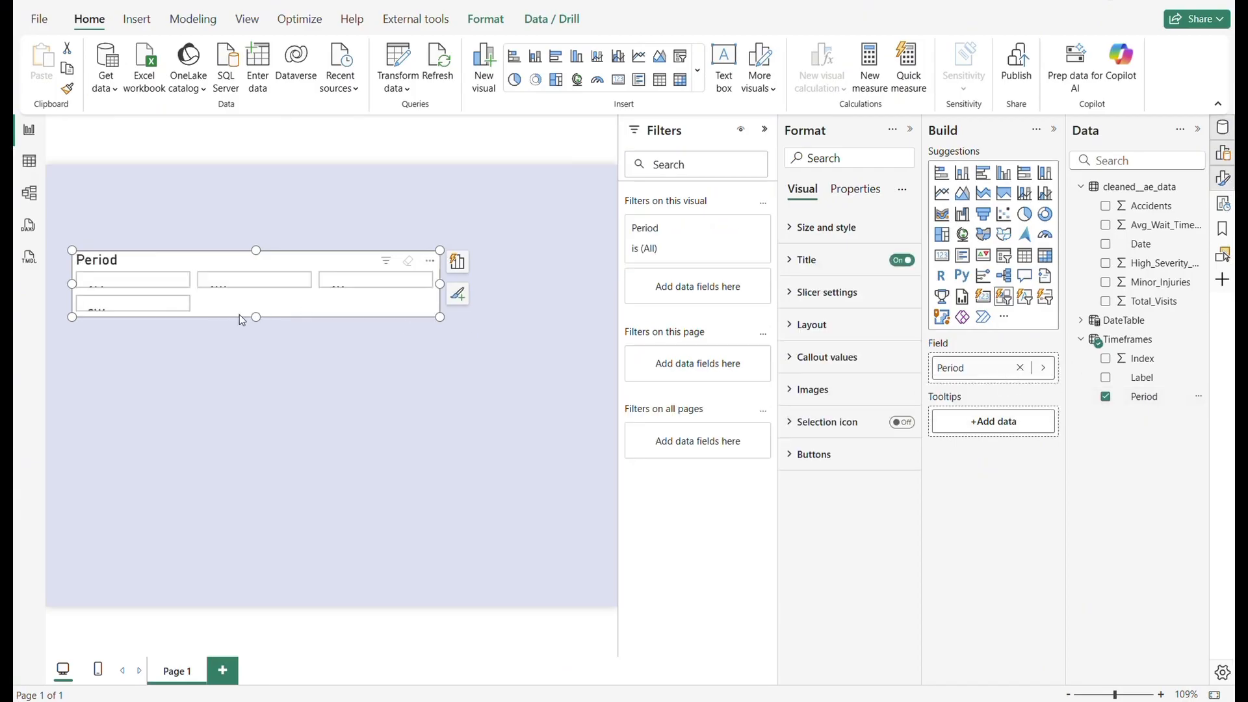
{"action": "left_click_drag", "start_coordinate": [256, 316], "coordinate": [256, 338]}
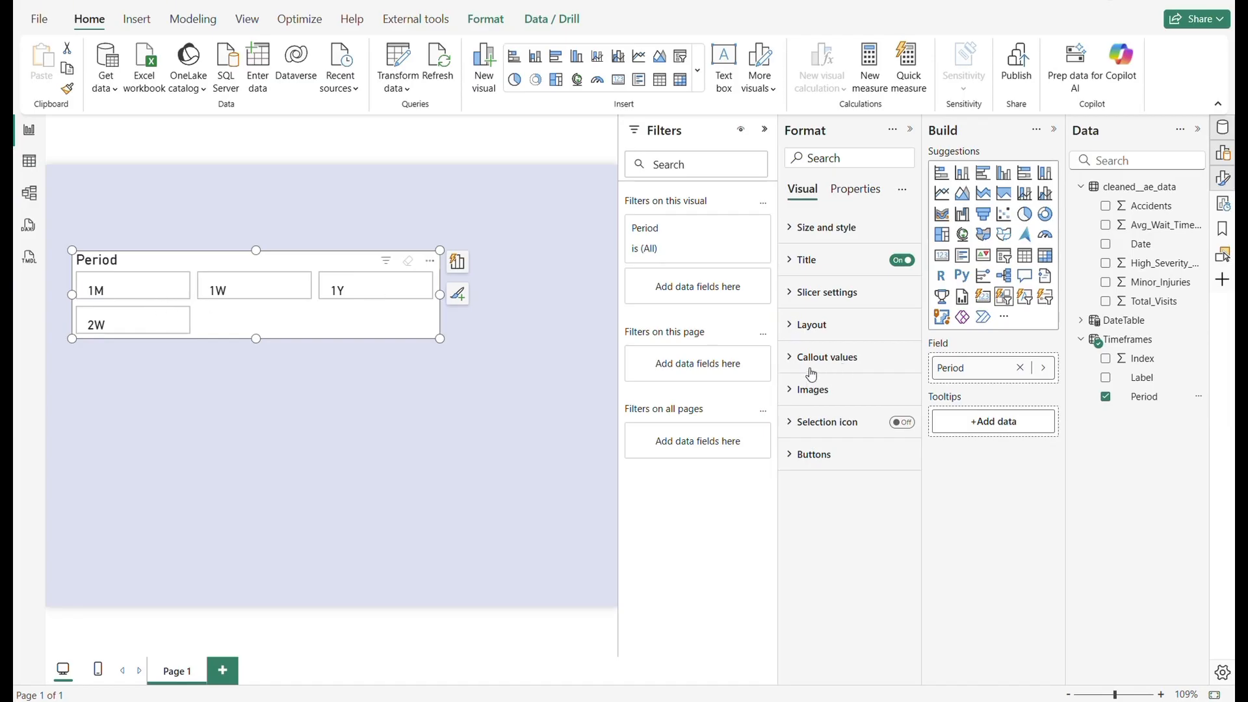
- Arrange the period slicer's buttons in a grid showing 4 columns
{"action": "left_click", "coordinate": [801, 293]}
{"action": "left_click", "coordinate": [801, 293]}
{"action": "left_click", "coordinate": [806, 325]}
{"action": "left_click", "coordinate": [829, 404]}
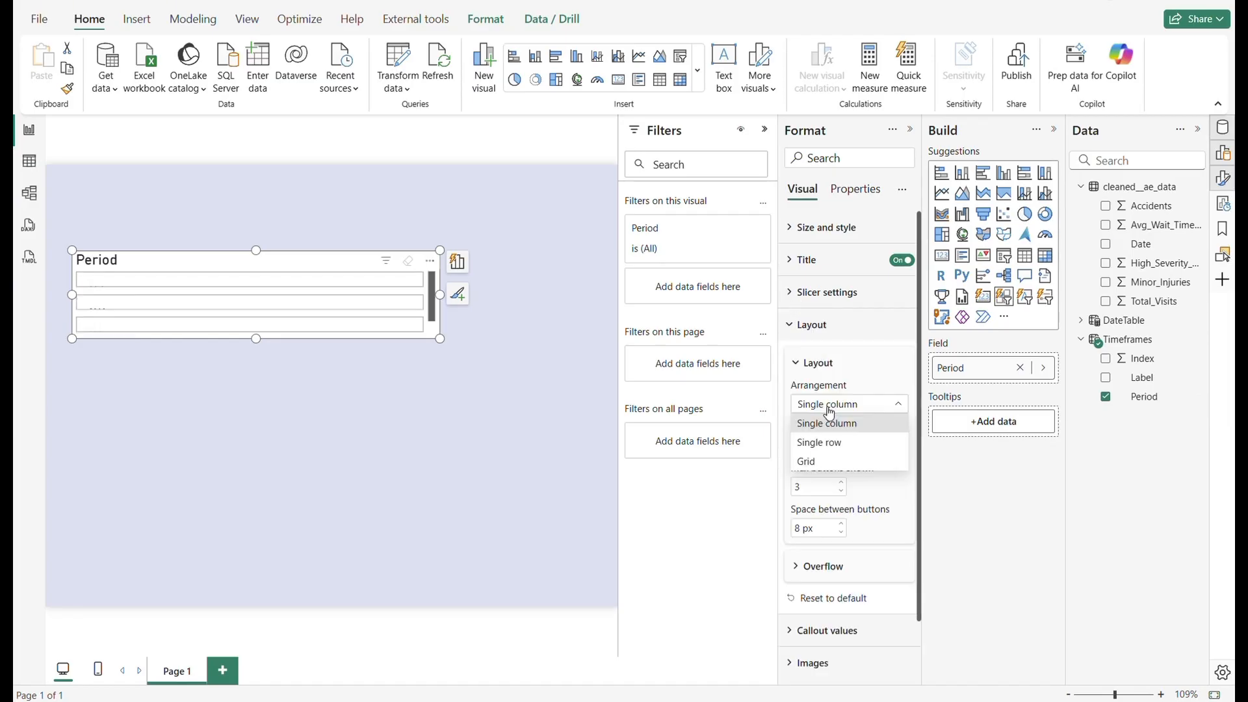
{"action": "left_click", "coordinate": [808, 462]}
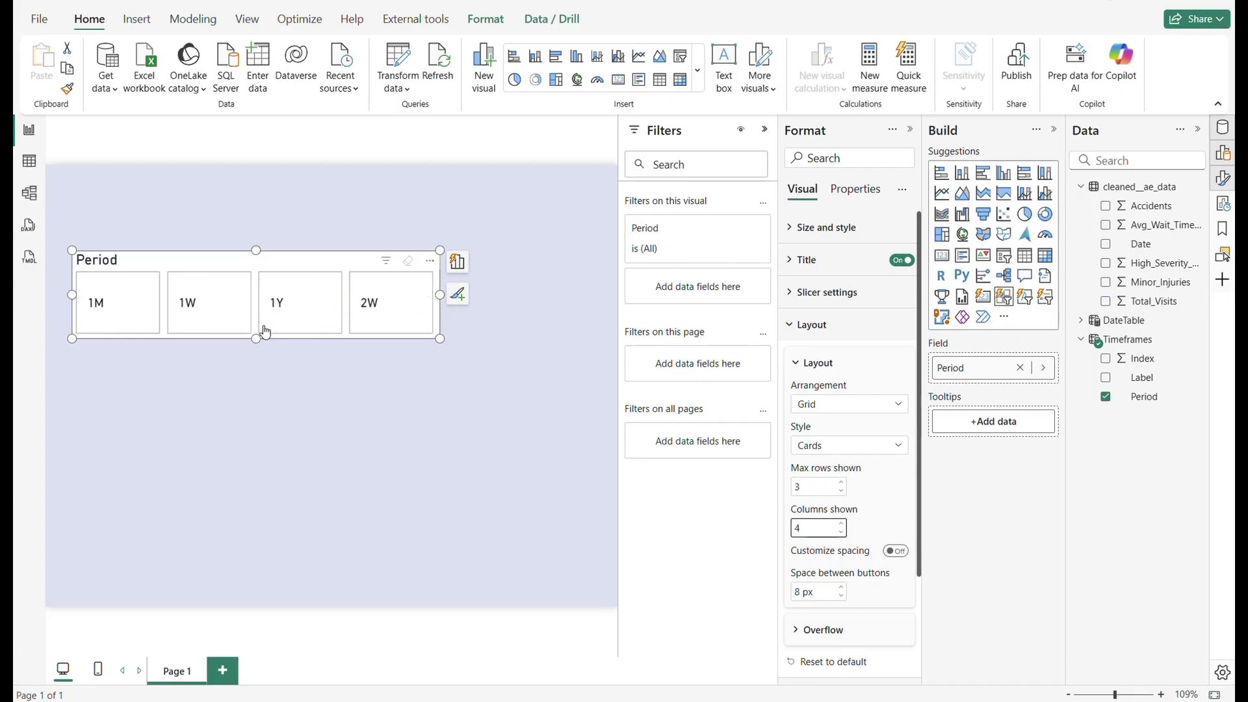
- Turn off the period slicer's title and background
{"action": "left_click", "coordinate": [897, 262]}
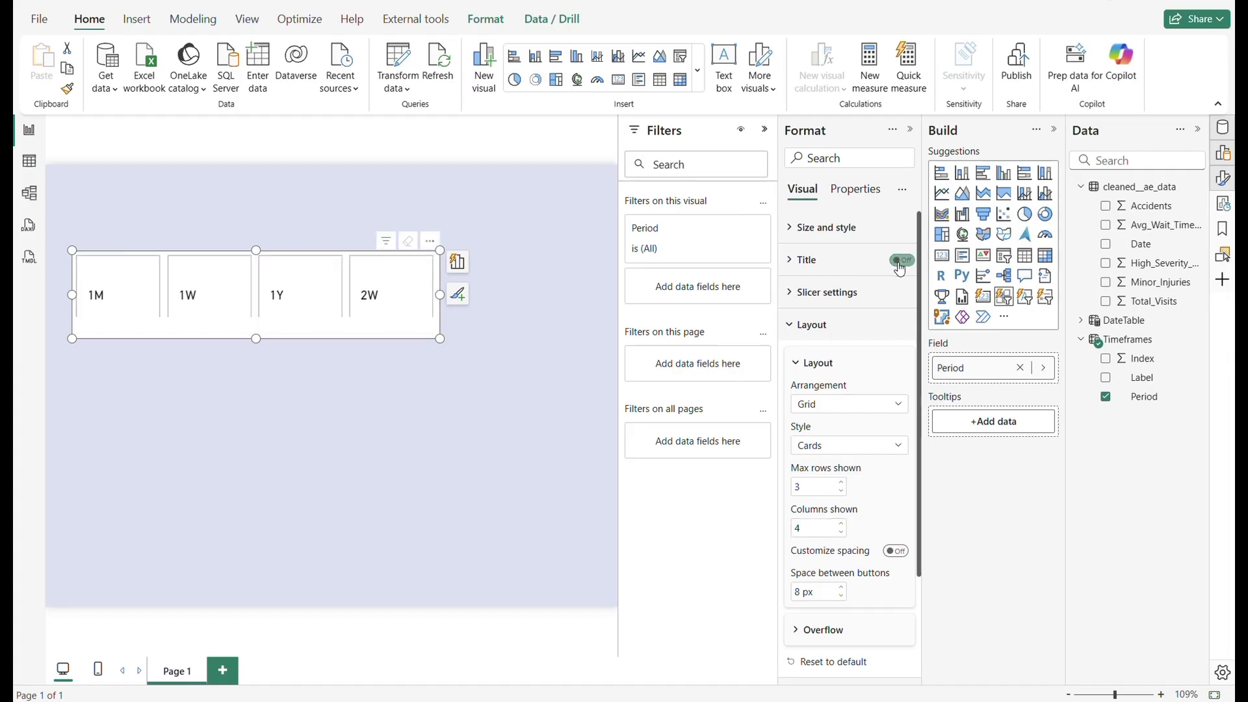
{"action": "left_click", "coordinate": [852, 369]}
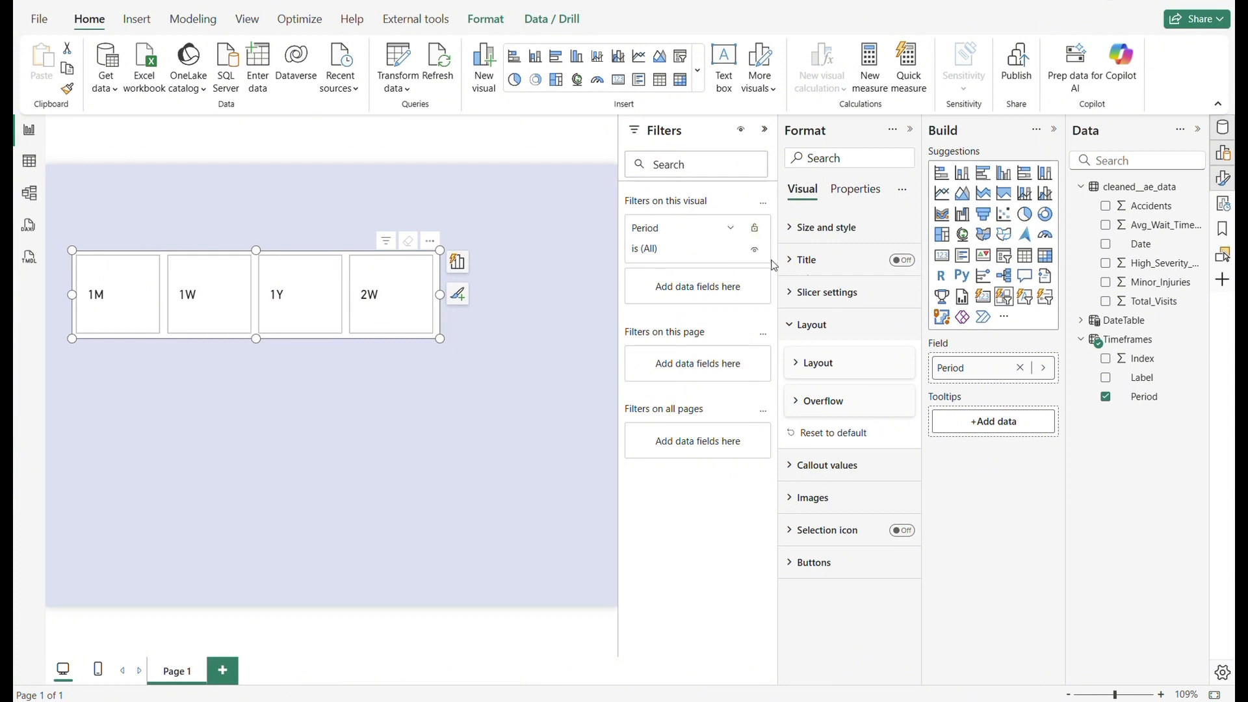
{"action": "left_click", "coordinate": [811, 235]}
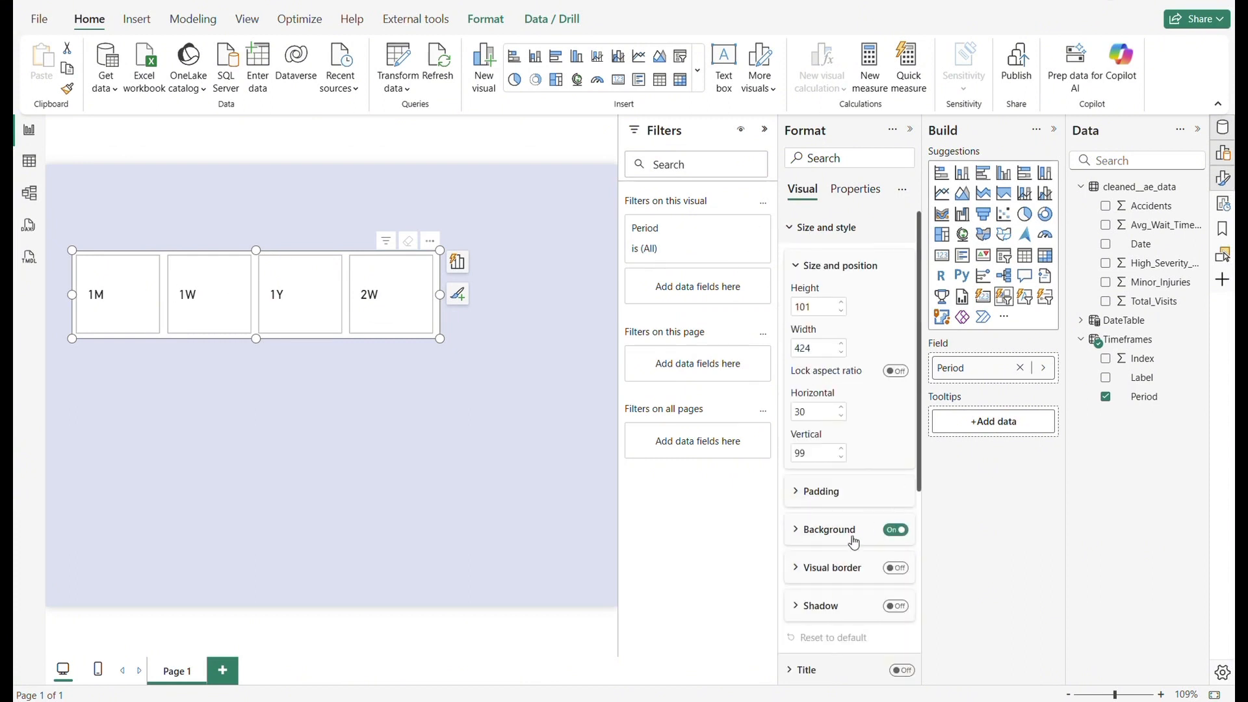
{"action": "left_click", "coordinate": [895, 531]}
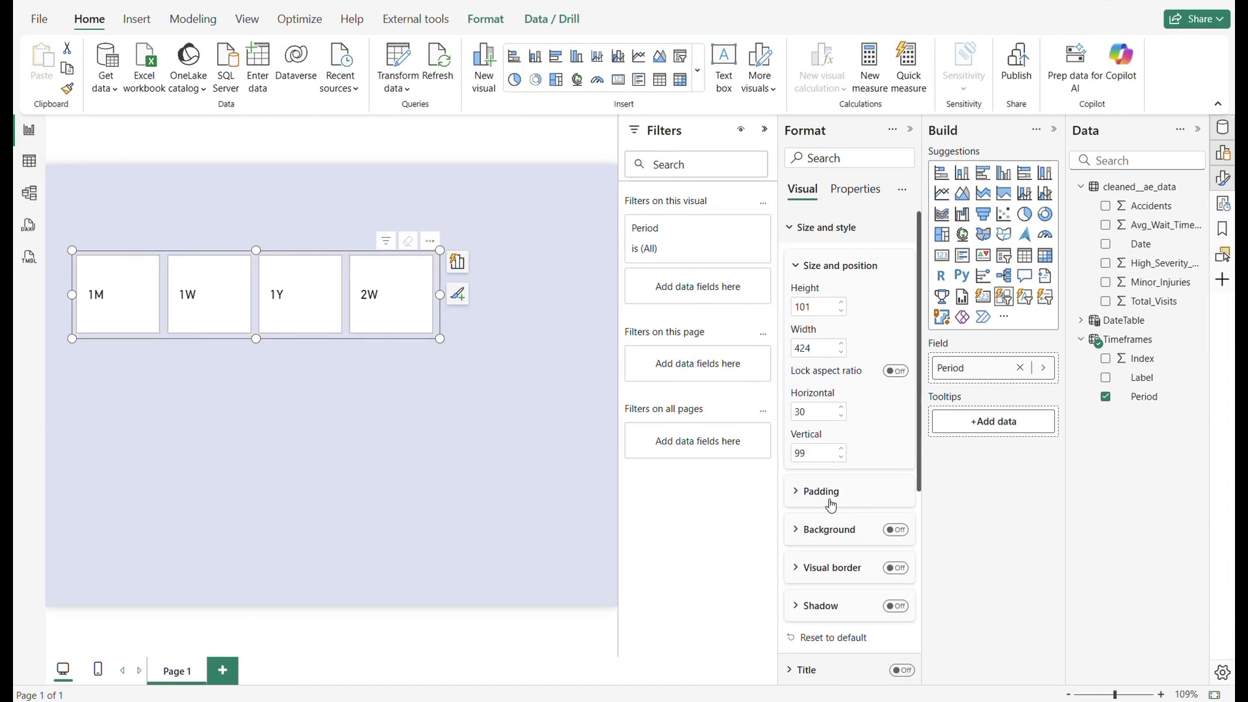
- Set the period slicer's padding to 0 px on all four sides and reduce the slicer's overall width and height
{"action": "left_click", "coordinate": [831, 505]}
{"action": "left_click", "coordinate": [832, 528]}
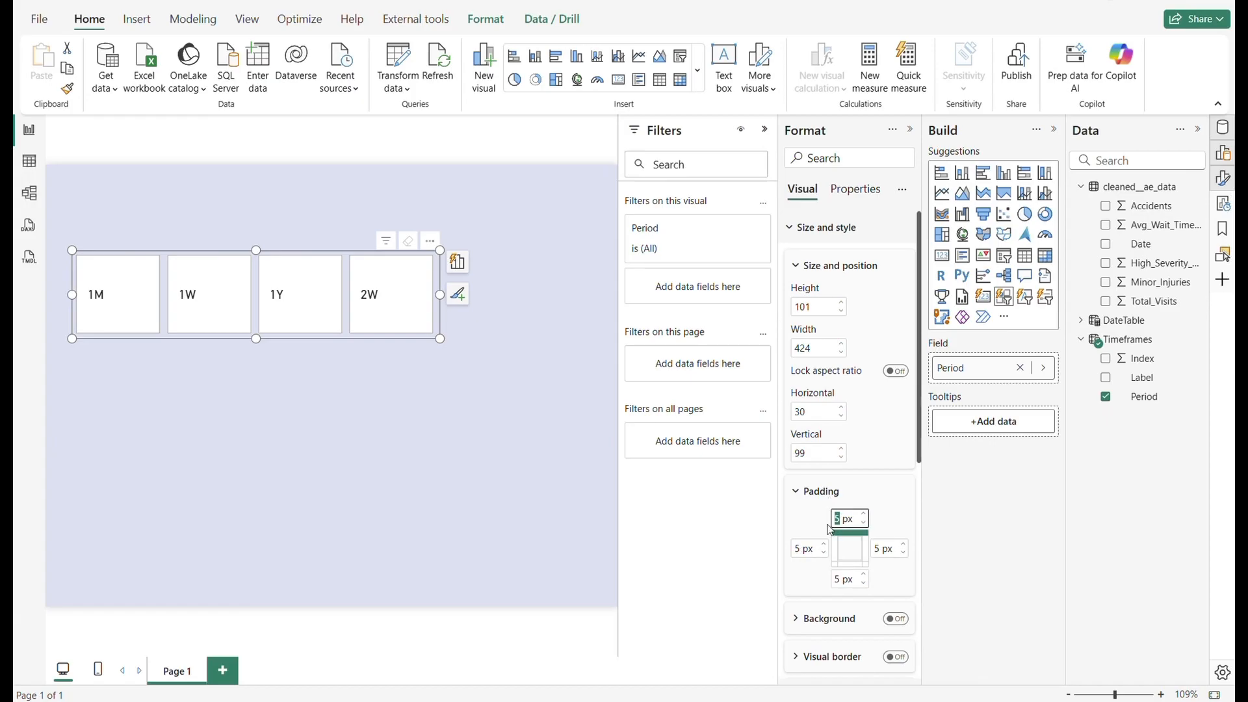
{"action": "type", "text": "0"}
{"action": "key", "text": "Return"}
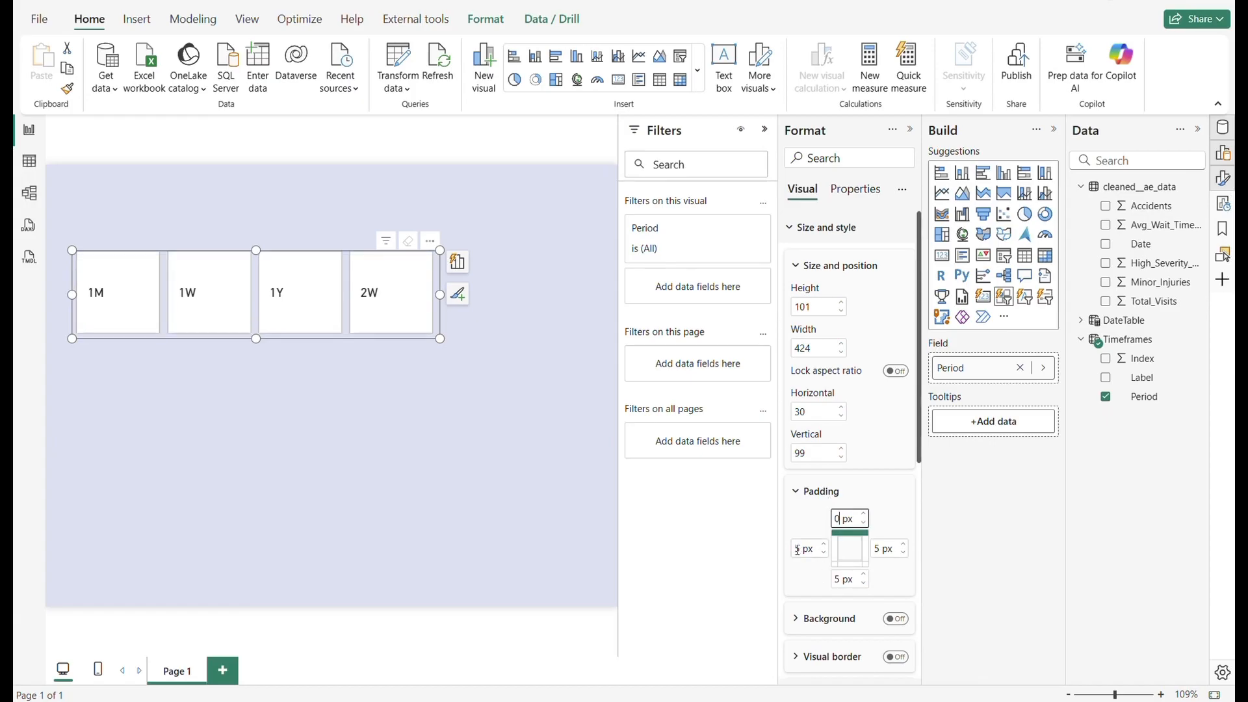
{"action": "left_click", "coordinate": [797, 550]}
{"action": "type", "text": "0"}
{"action": "key", "text": "Return"}
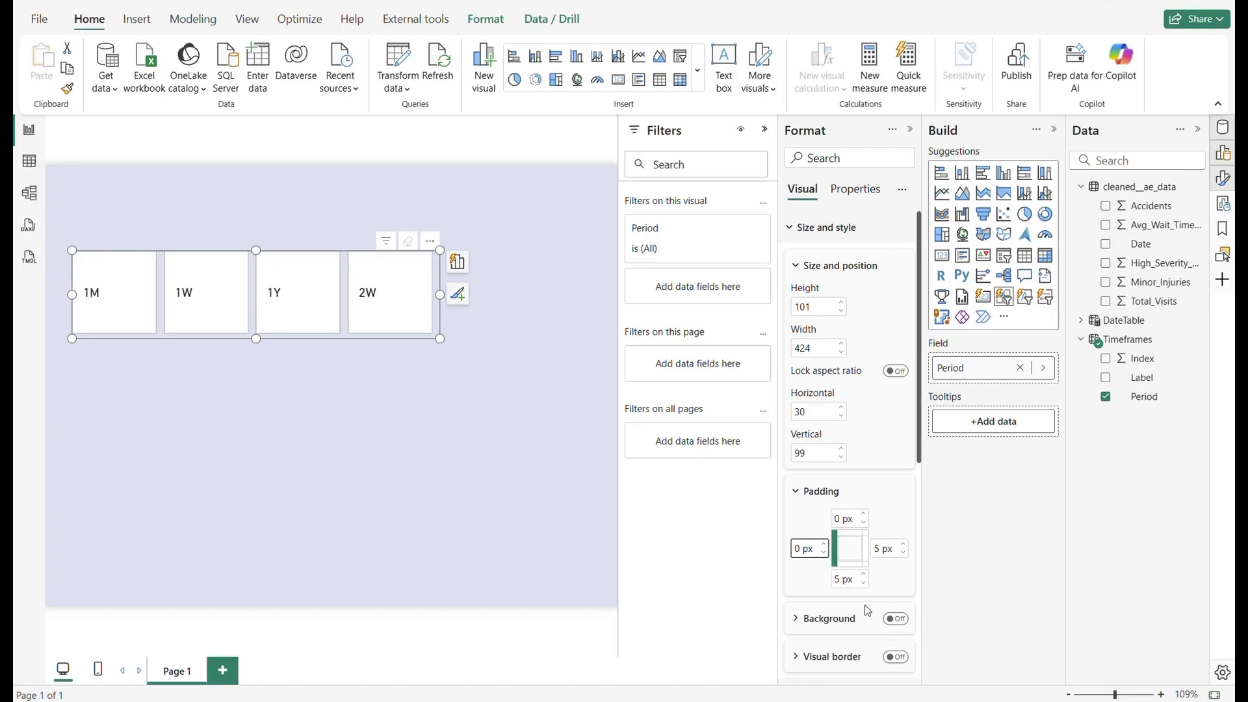
{"action": "left_click", "coordinate": [838, 579]}
{"action": "type", "text": "0"}
{"action": "key", "text": "Return"}
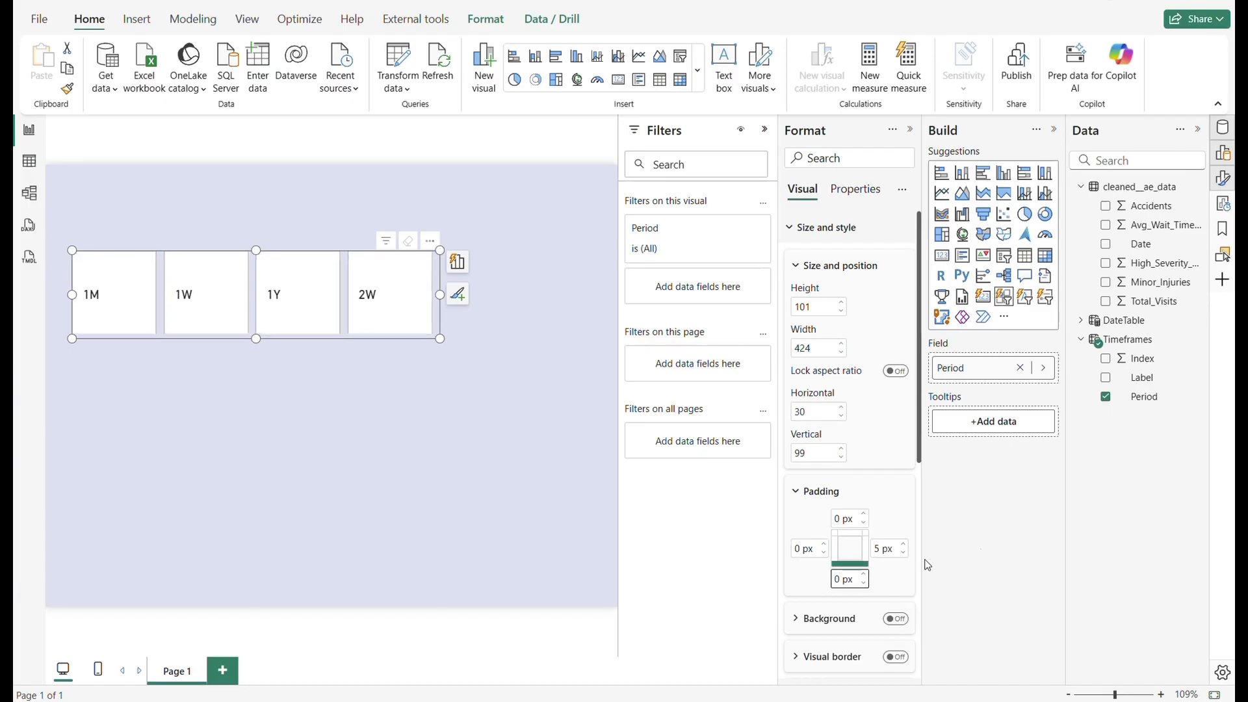
{"action": "left_click", "coordinate": [884, 549]}
{"action": "type", "text": "0"}
{"action": "scroll", "coordinate": [852, 487], "scroll_direction": "down", "scroll_amount": 4}
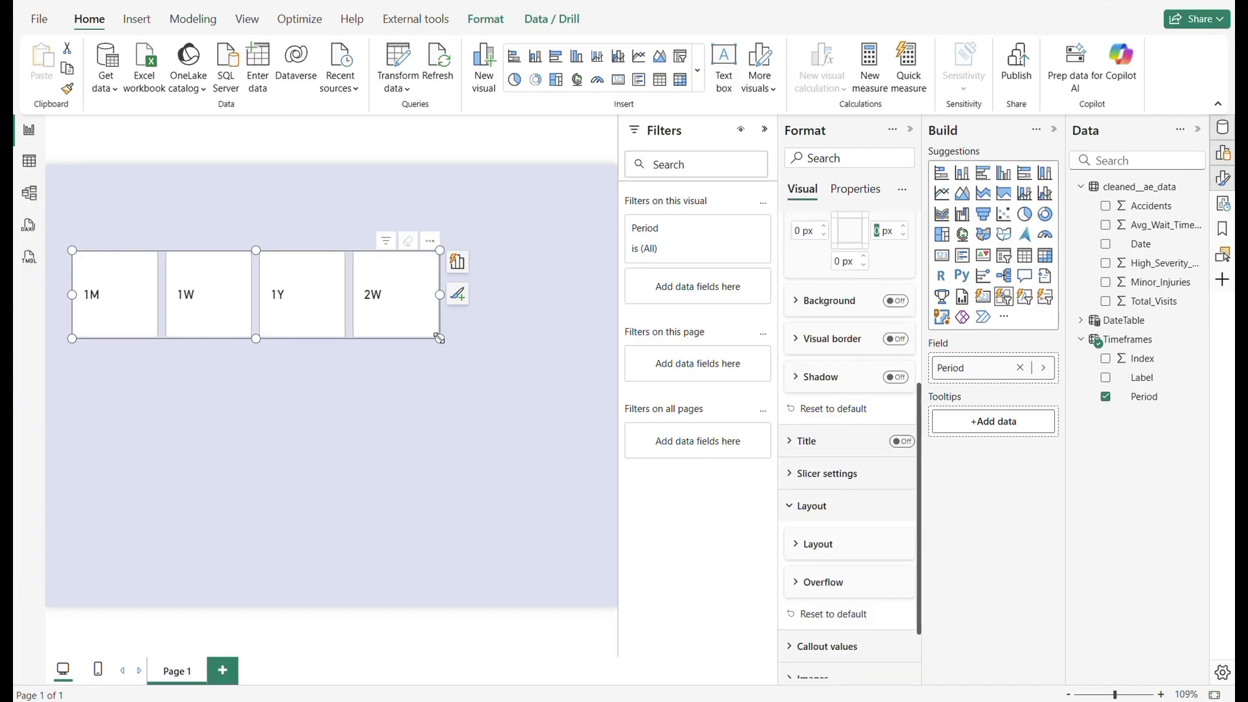
{"action": "left_click_drag", "start_coordinate": [439, 339], "coordinate": [343, 301]}
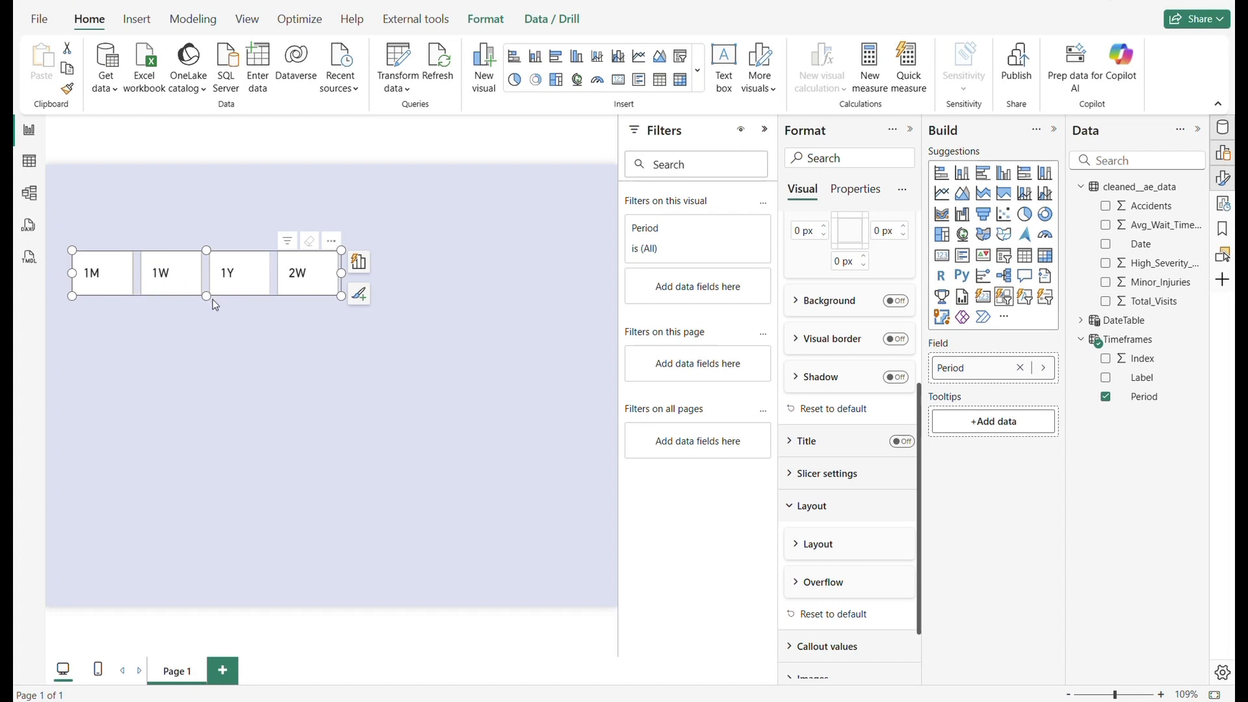
- Sort the Period column of the Timeframes table by its Index column and return to the report page
{"action": "left_click", "coordinate": [30, 162]}
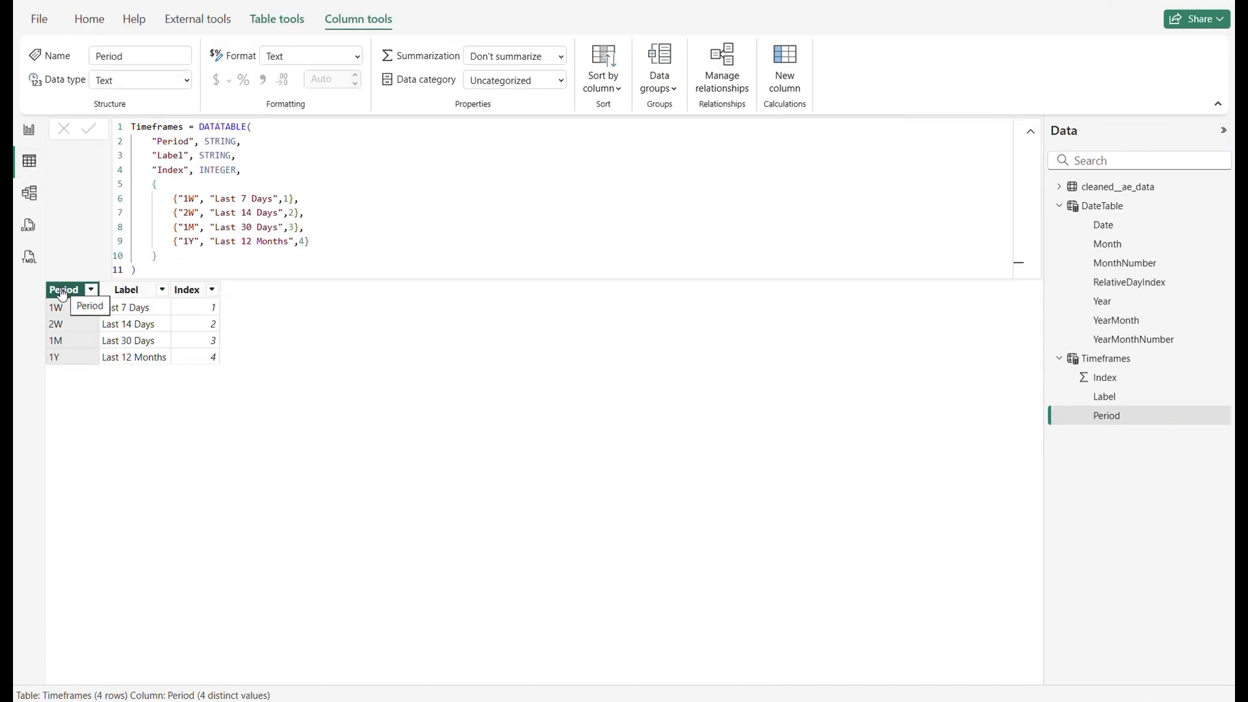
{"action": "left_click", "coordinate": [601, 82]}
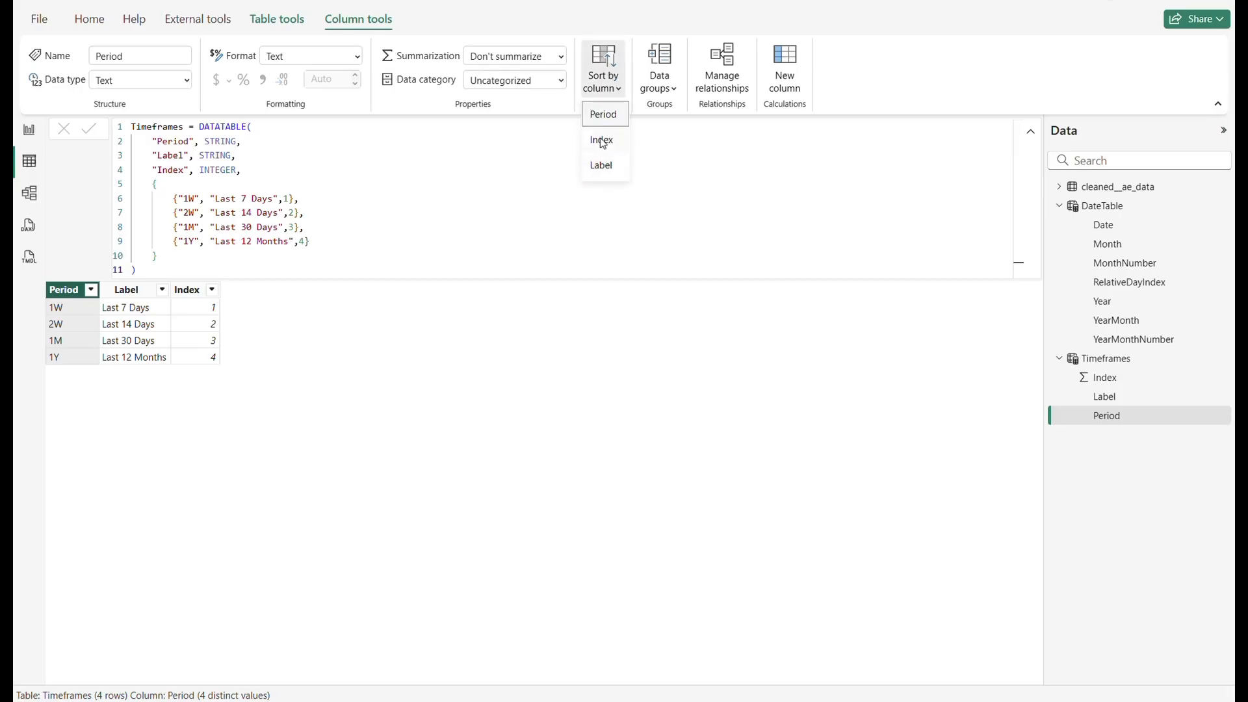
{"action": "left_click", "coordinate": [600, 141]}
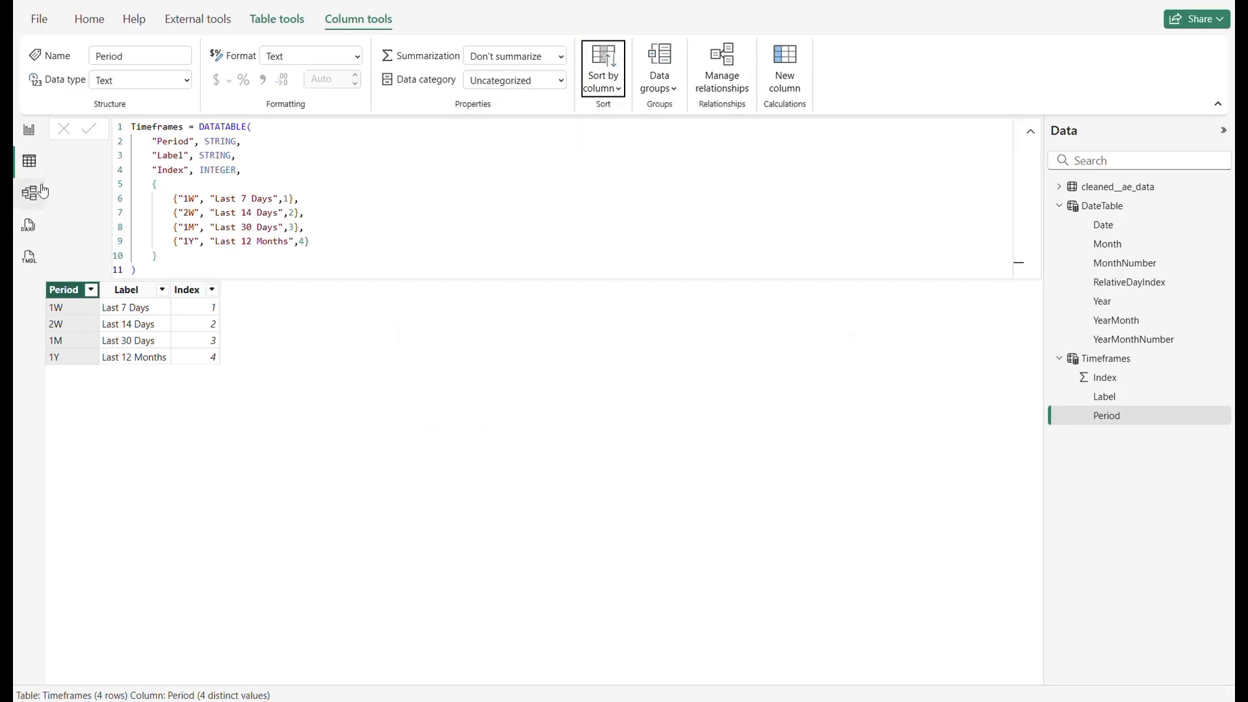
{"action": "left_click", "coordinate": [29, 130]}
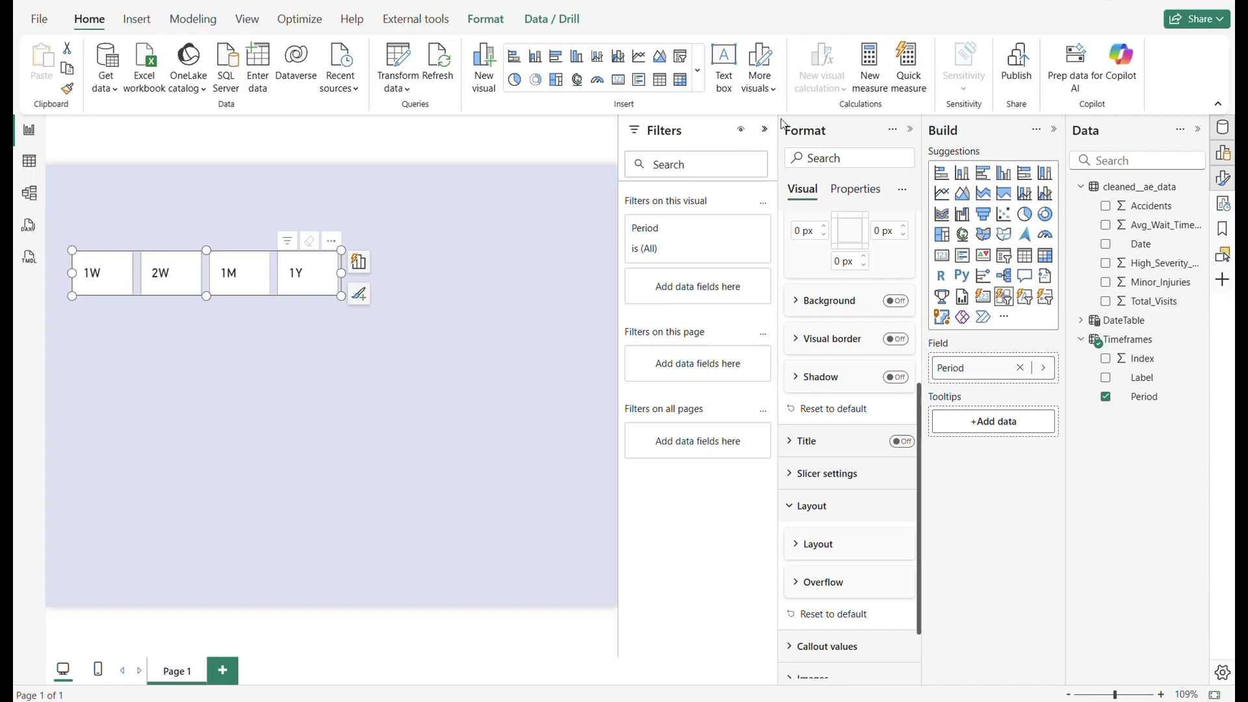
- Create and load an empty manually entered table named V-Measures to hold the report's measures
{"action": "left_click", "coordinate": [1080, 187]}
{"action": "left_click", "coordinate": [1081, 225]}
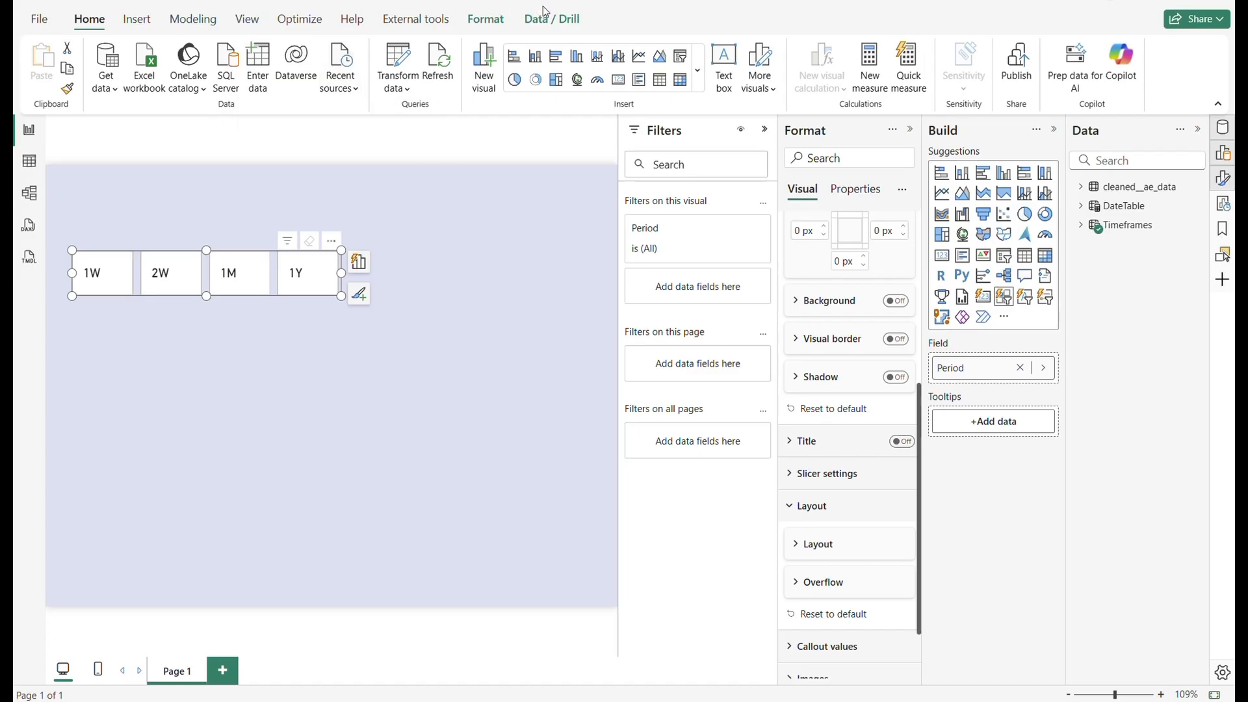
{"action": "left_click", "coordinate": [361, 543]}
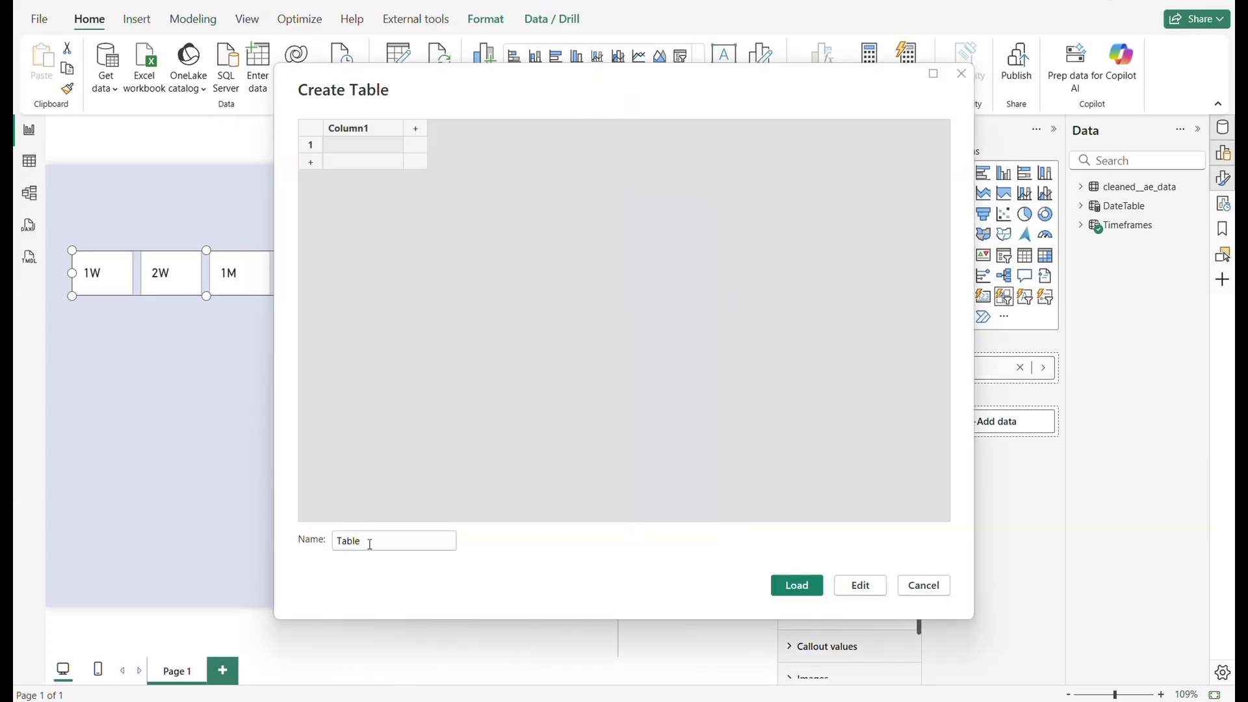
{"action": "double_click", "coordinate": [370, 544]}
{"action": "type", "text": "vIS"}
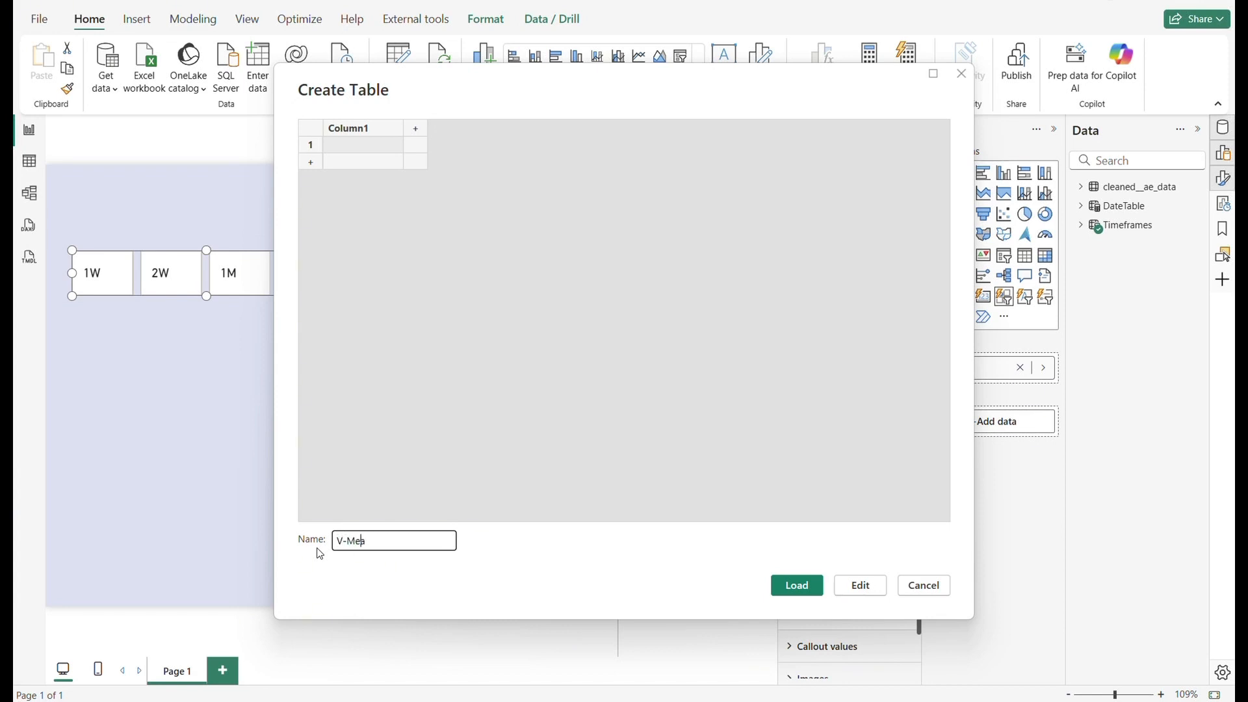
{"action": "type", "text": "ures"}
{"action": "left_click", "coordinate": [798, 587]}
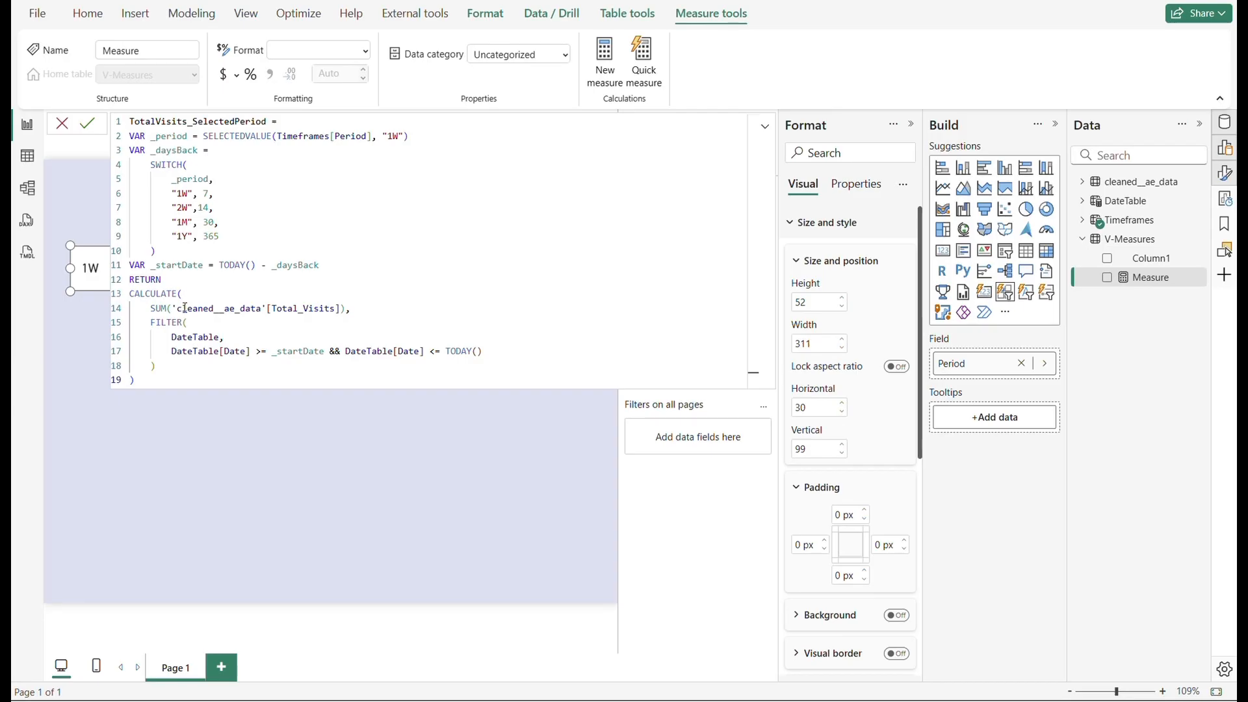
- Create the measure TotalVisits_SelectedPeriod in V-Measures, summing Total_Visits over the last 7, 14, 30 or 365 days by selected Period, defaulting to 1W
{"action": "left_click", "coordinate": [91, 126]}
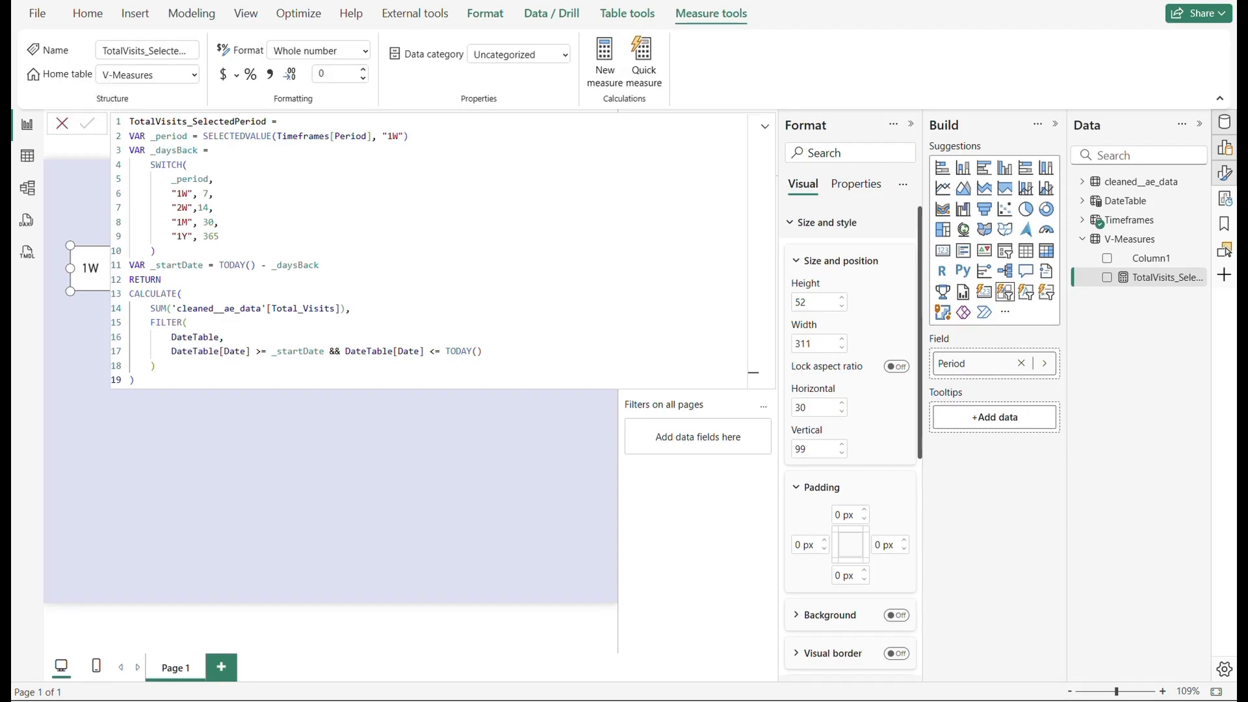
{"action": "key", "text": "Escape"}
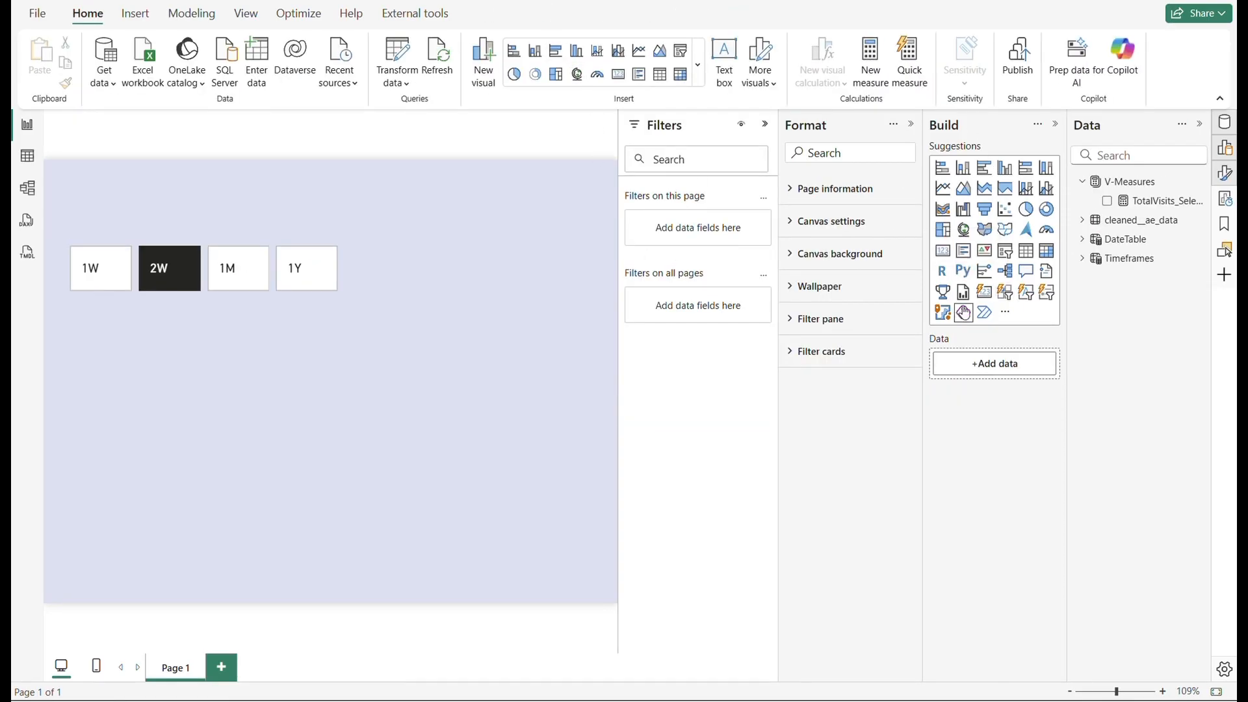
- Add a card showing TotalVisits_SelectedPeriod, about 311 by 149 px, directly below the period slicer, and move the slicer up to about vertical 86
{"action": "left_click", "coordinate": [944, 251]}
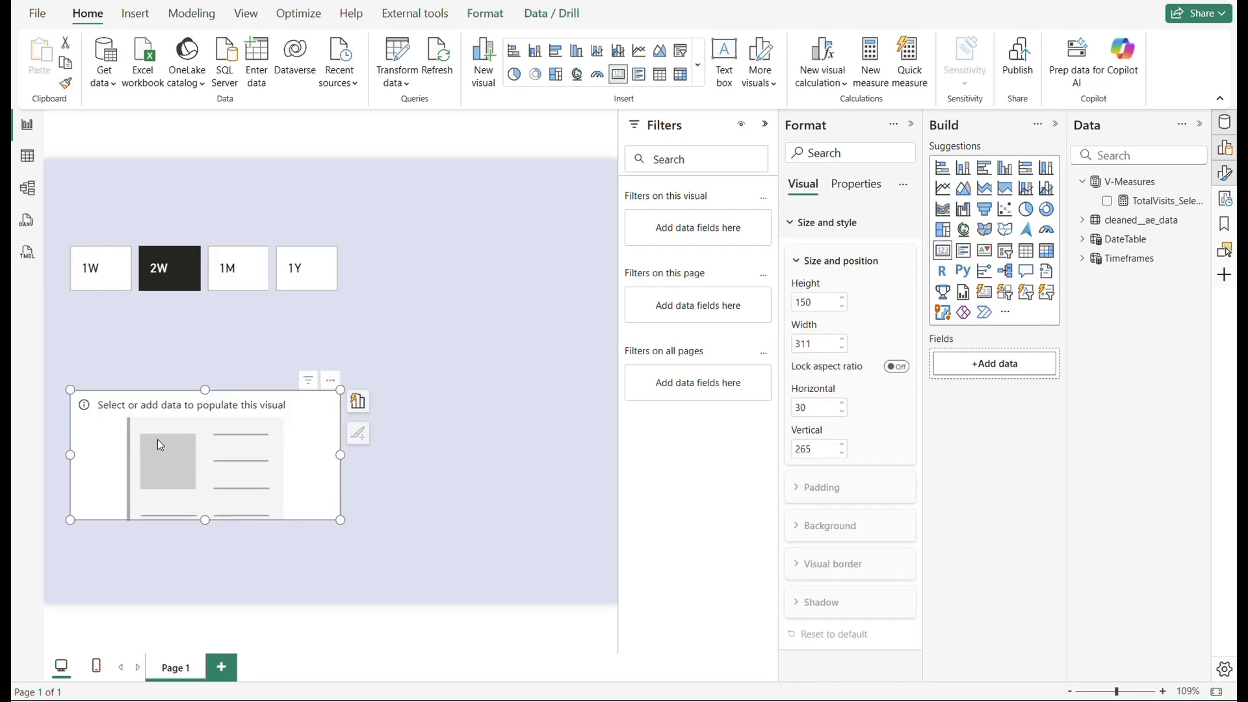
{"action": "left_click_drag", "start_coordinate": [158, 440], "coordinate": [162, 369]}
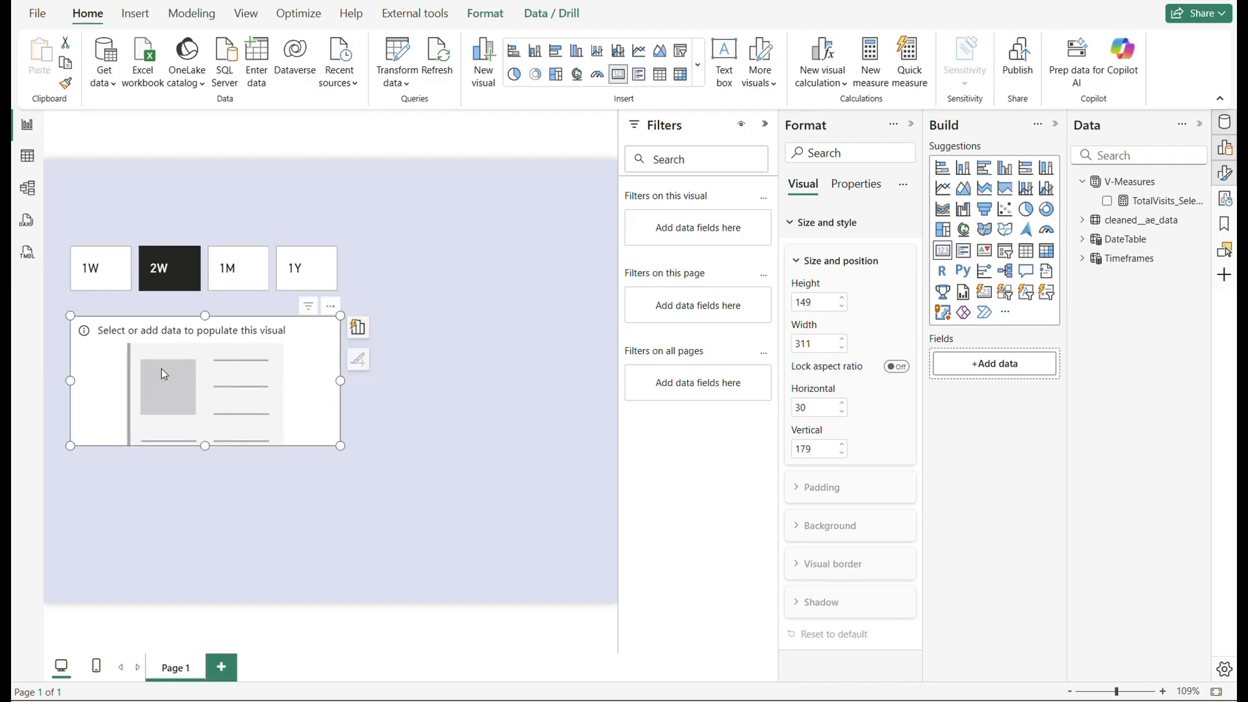
{"action": "left_click_drag", "start_coordinate": [223, 254], "coordinate": [226, 245]}
{"action": "left_click", "coordinate": [222, 335]}
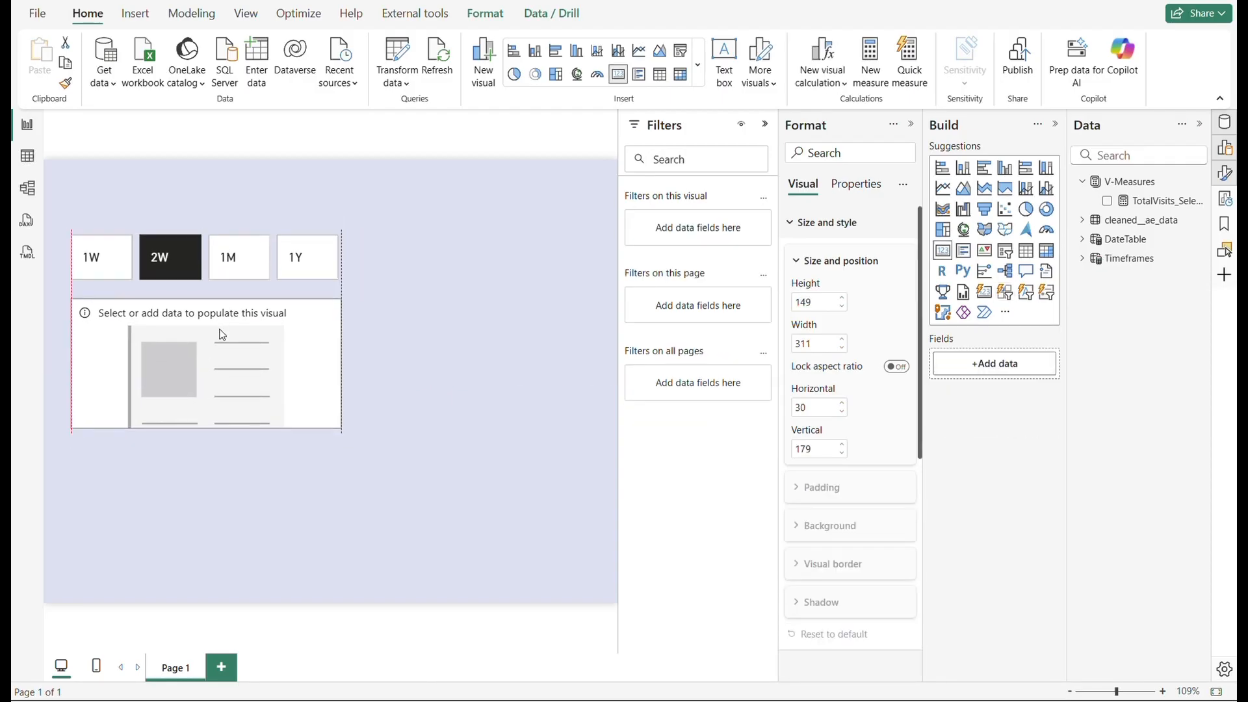
{"action": "left_click_drag", "start_coordinate": [222, 334], "coordinate": [222, 335]}
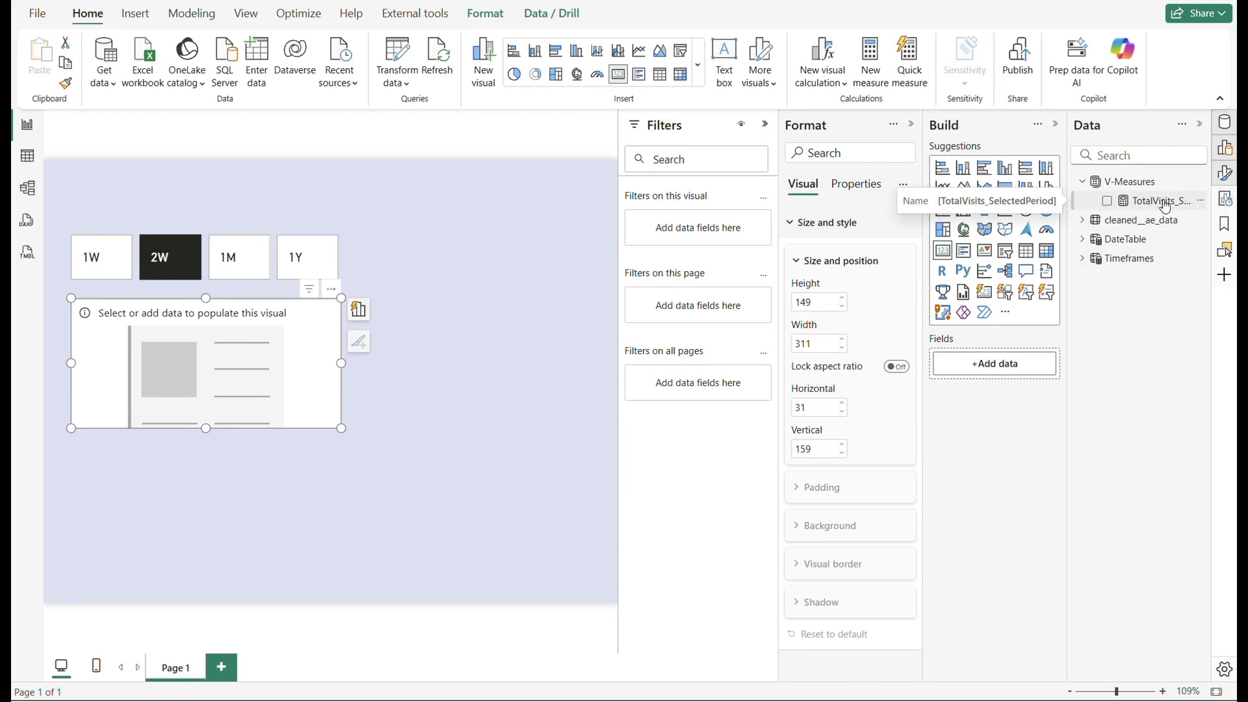
{"action": "left_click_drag", "start_coordinate": [1165, 206], "coordinate": [1001, 363]}
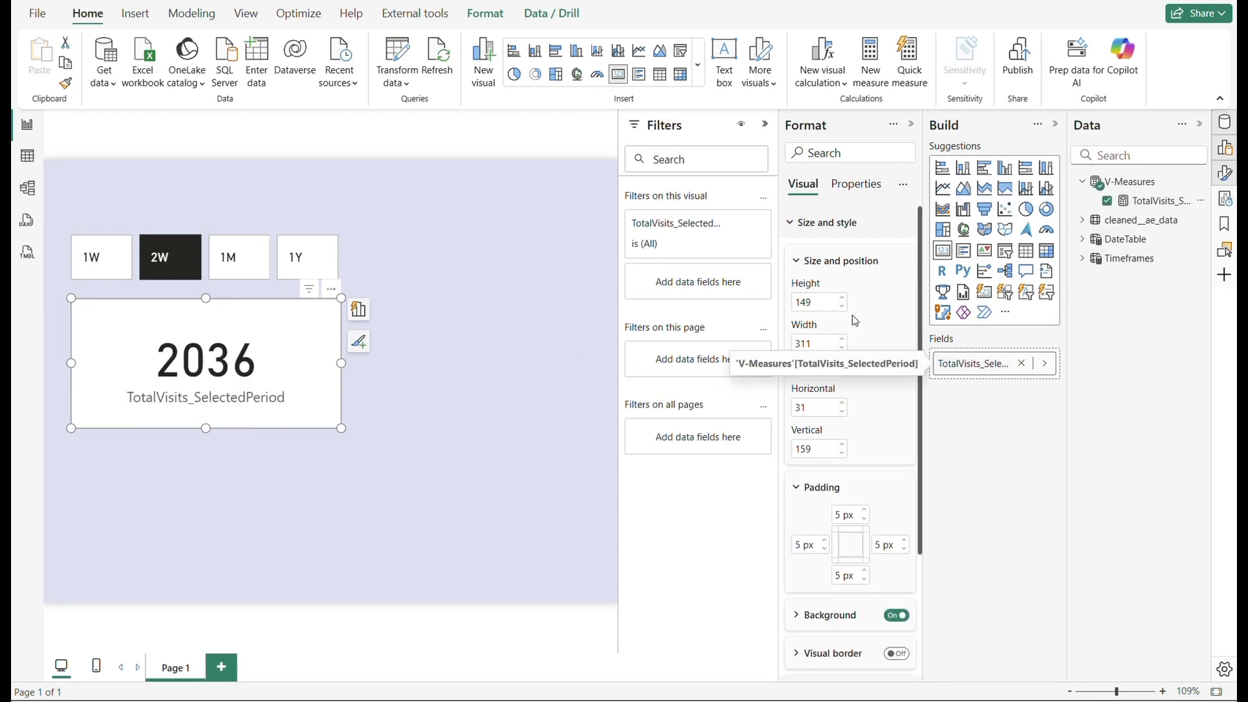
- Test the period slicer by switching between 1W, 2W, 1M and 1Y and check the total visits card's response
{"action": "left_click", "coordinate": [97, 265]}
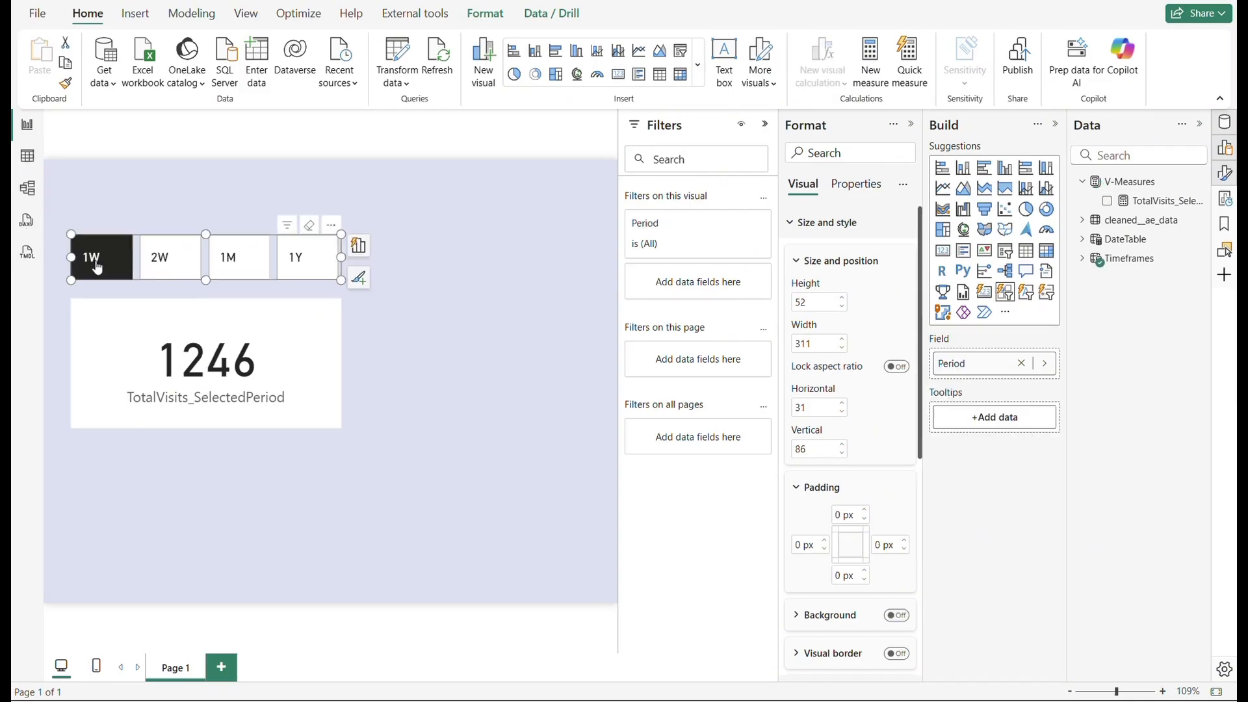
{"action": "left_click", "coordinate": [172, 266]}
{"action": "left_click", "coordinate": [248, 266]}
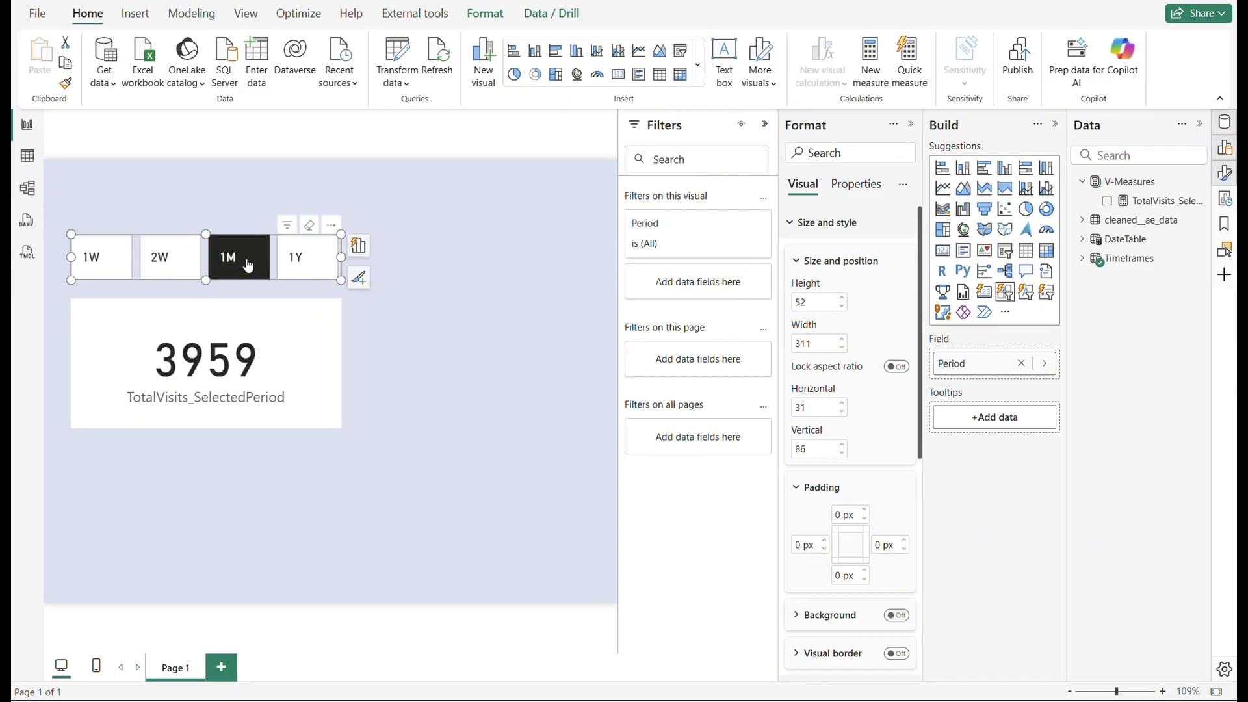
{"action": "left_click", "coordinate": [316, 263]}
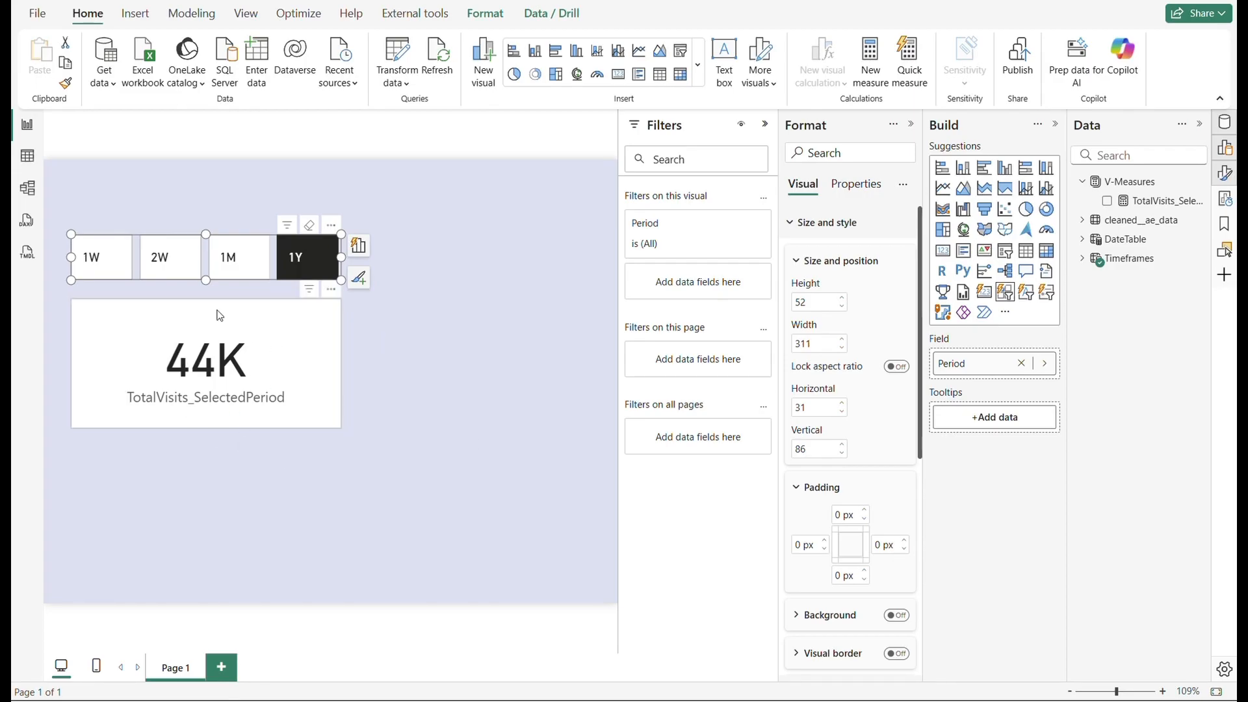
{"action": "left_click", "coordinate": [100, 265]}
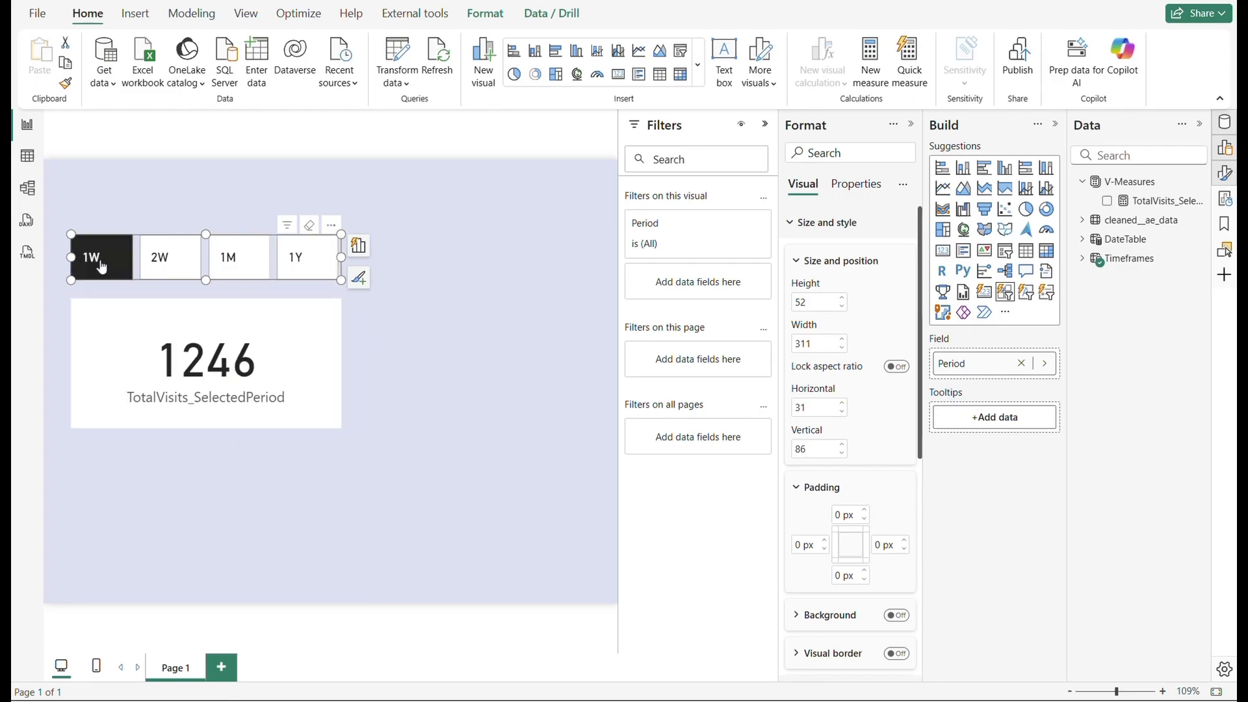
{"action": "left_click", "coordinate": [152, 267]}
{"action": "left_click", "coordinate": [225, 268]}
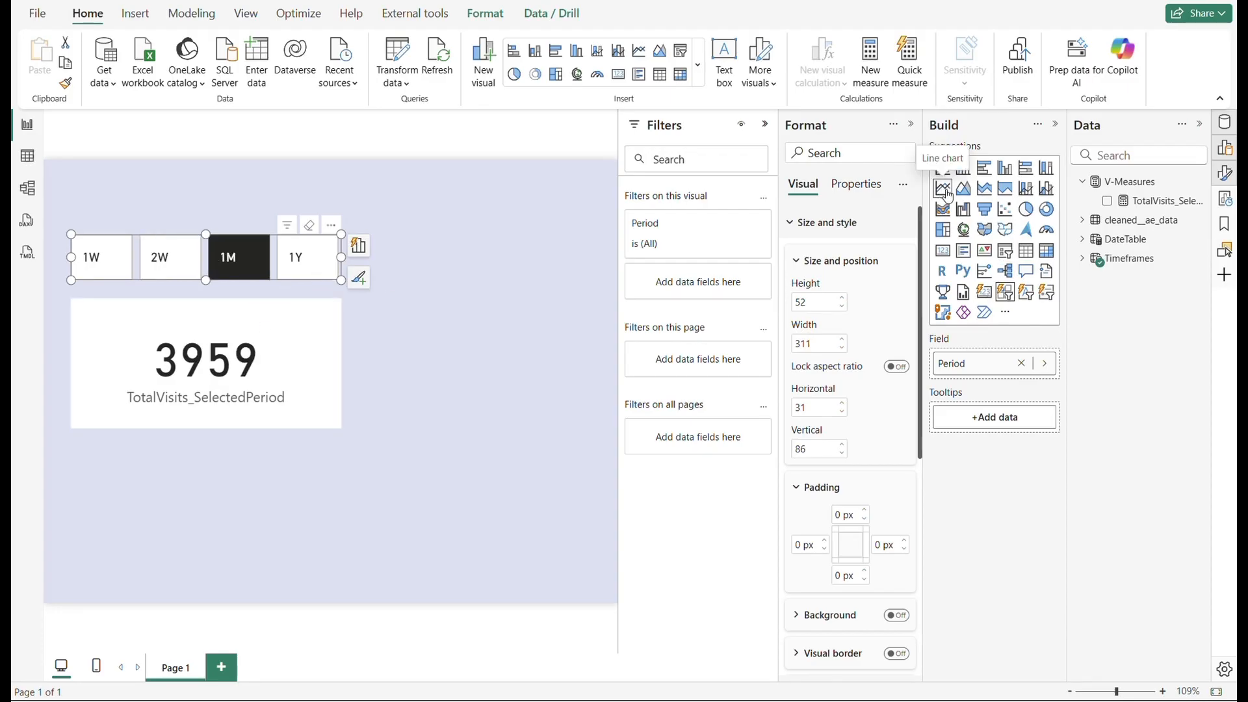
- Add a line chart below the card, widen it to about 598 px and assign TotalVisits_SelectedPeriod to its Y-axis
{"action": "key", "text": "Escape"}
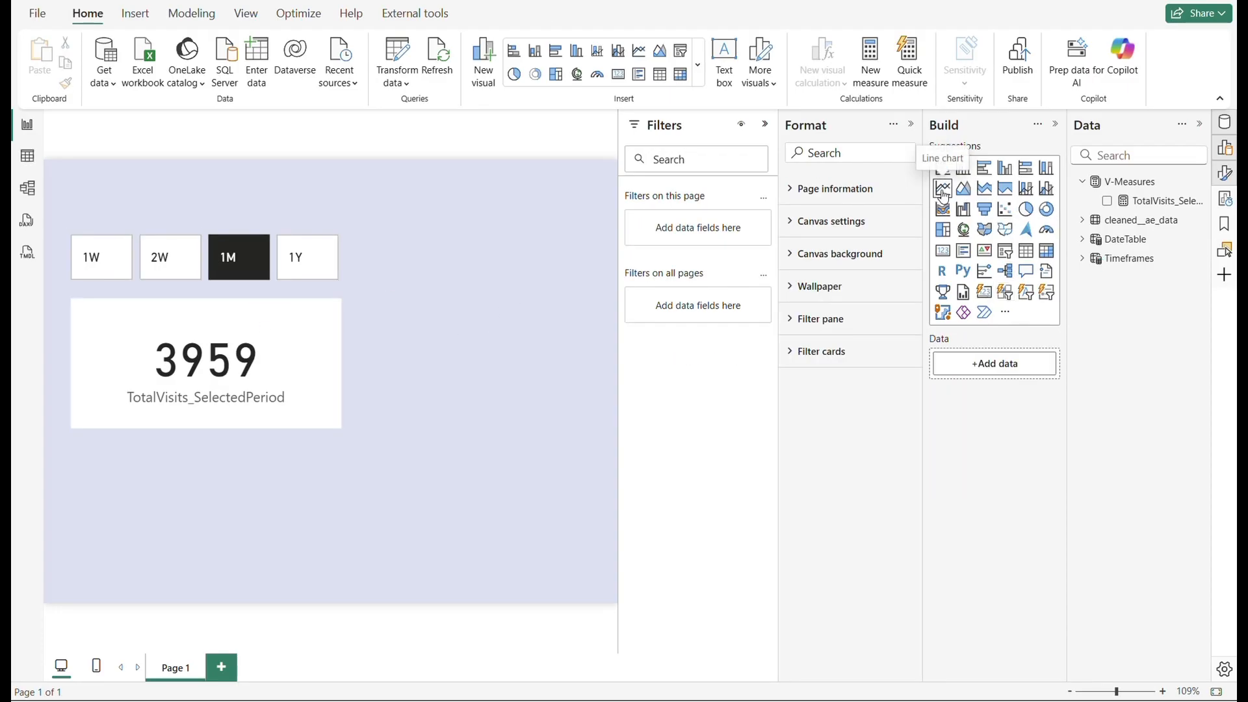
{"action": "left_click", "coordinate": [942, 191]}
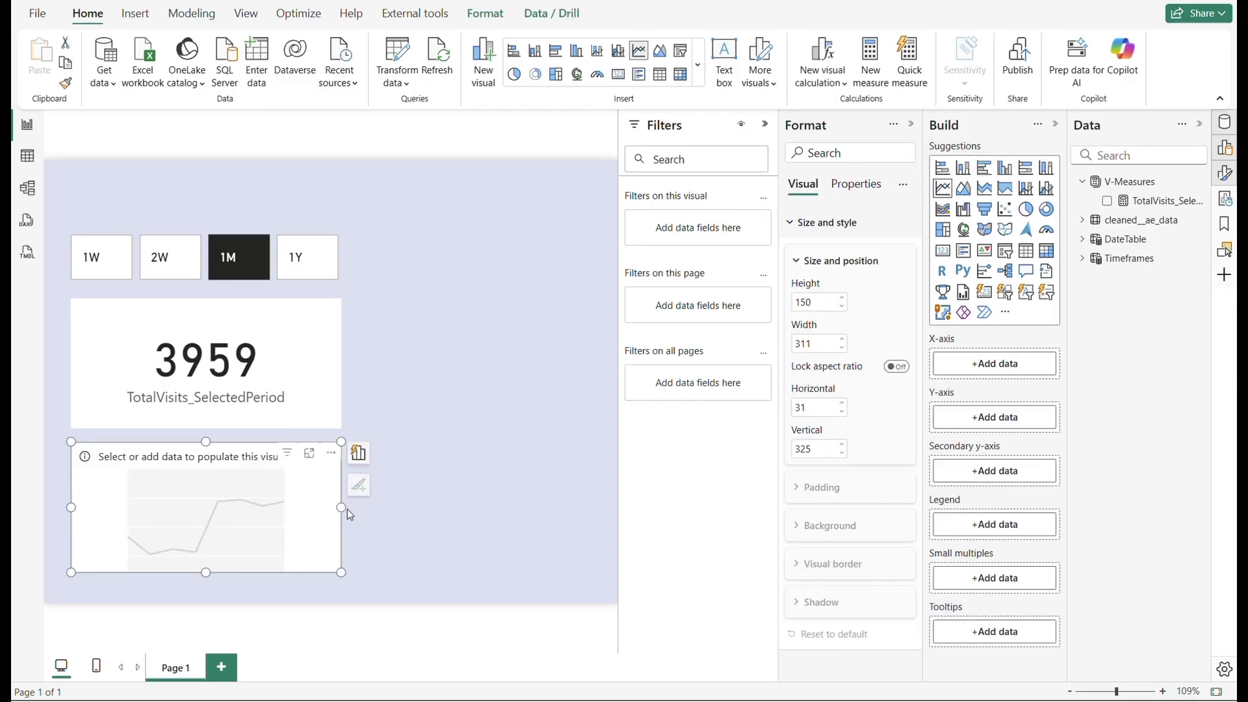
{"action": "left_click_drag", "start_coordinate": [342, 508], "coordinate": [591, 512]}
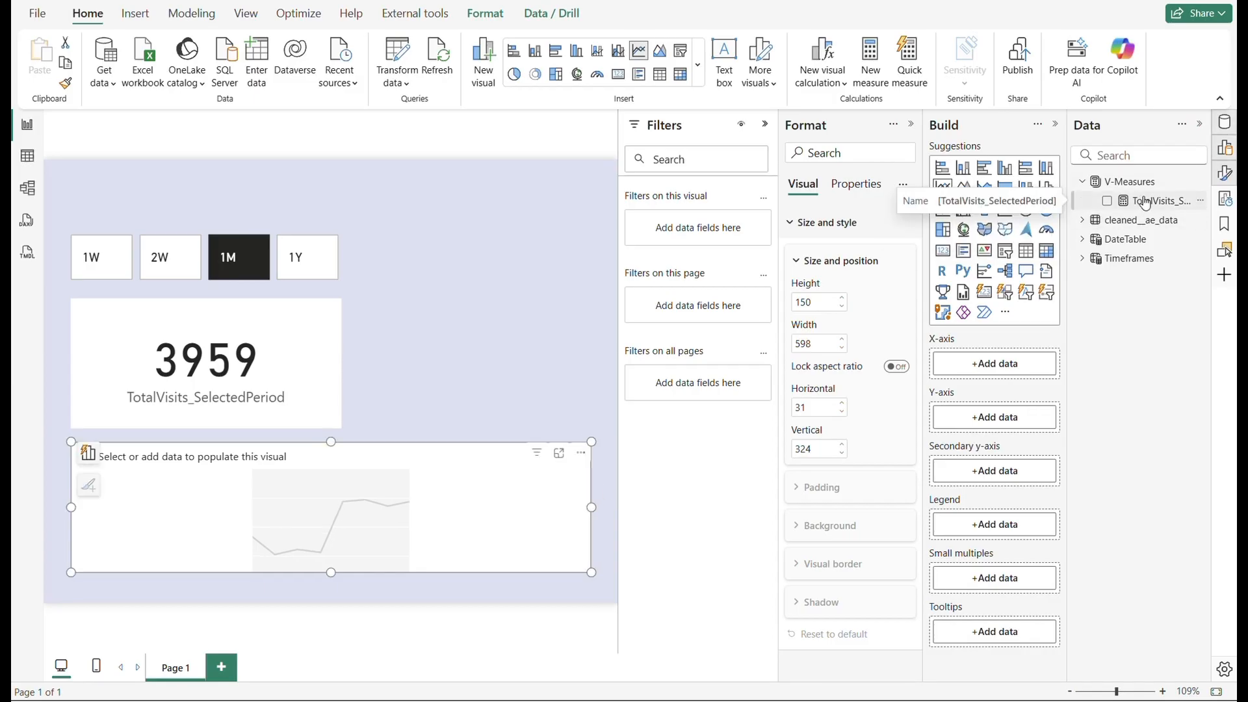
{"action": "left_click_drag", "start_coordinate": [1145, 204], "coordinate": [1032, 420]}
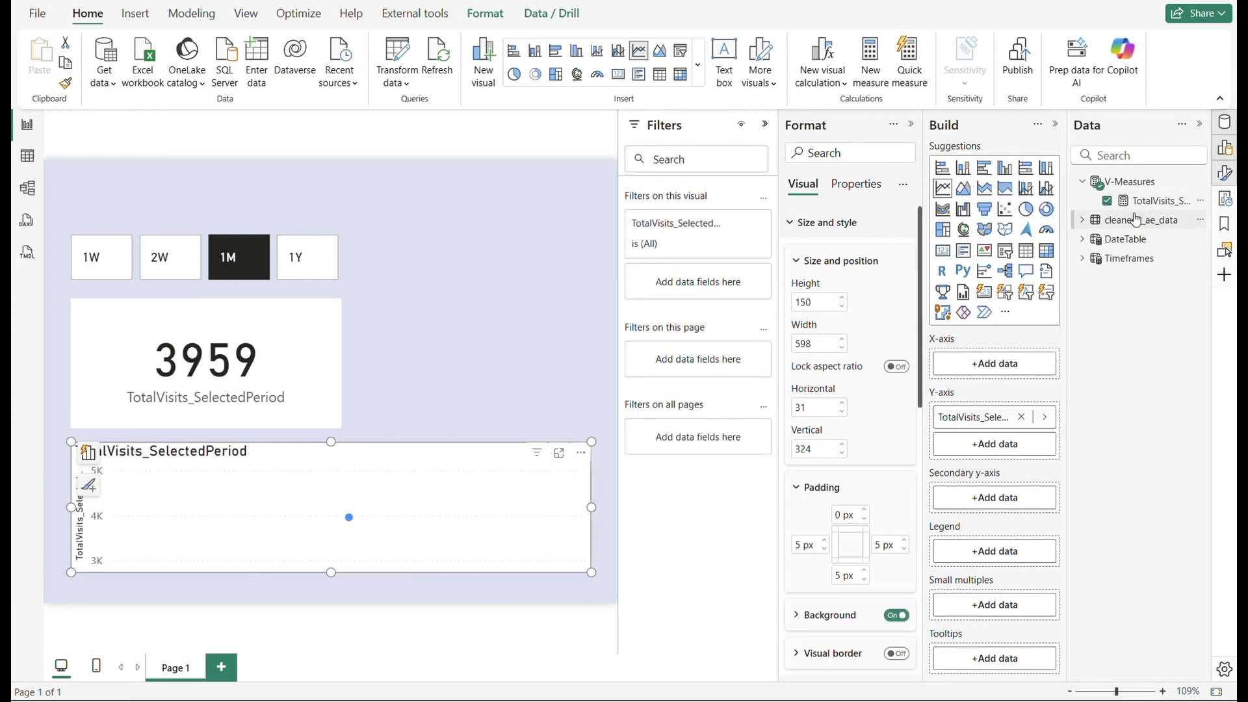
- Mark DateTable as a date table using its Date column
{"action": "left_click", "coordinate": [1082, 221]}
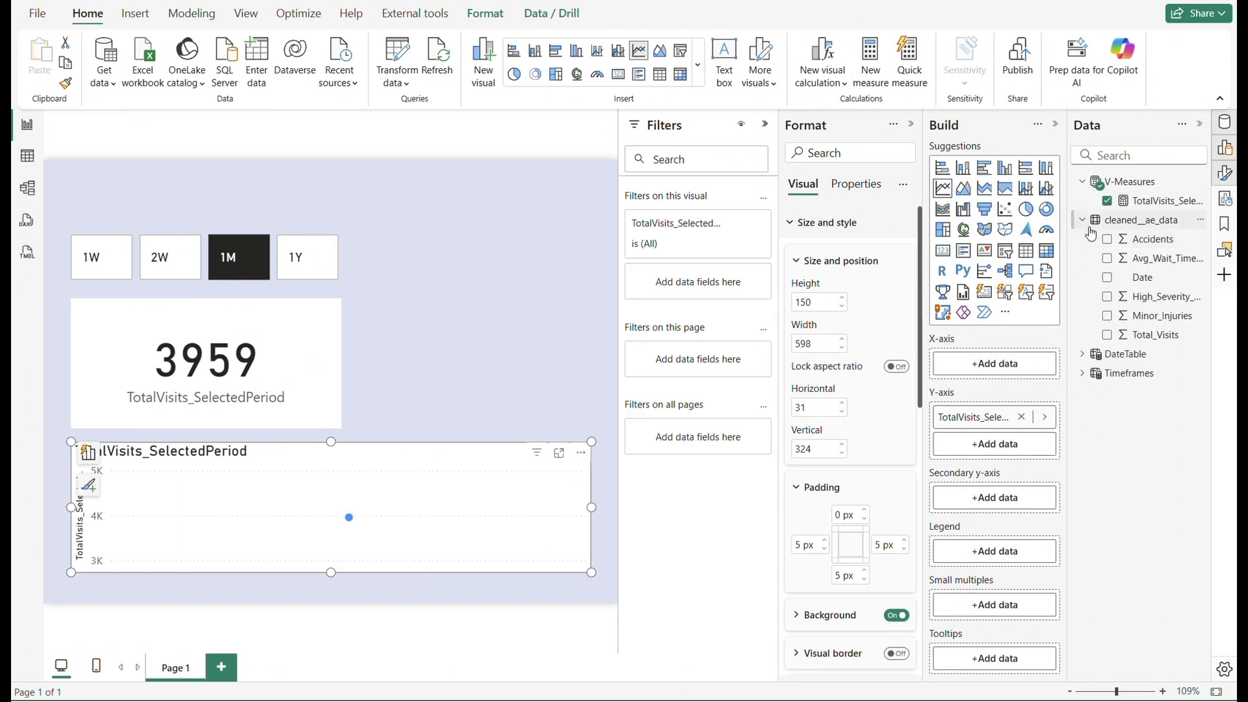
{"action": "left_click", "coordinate": [1081, 222]}
{"action": "left_click", "coordinate": [1082, 239]}
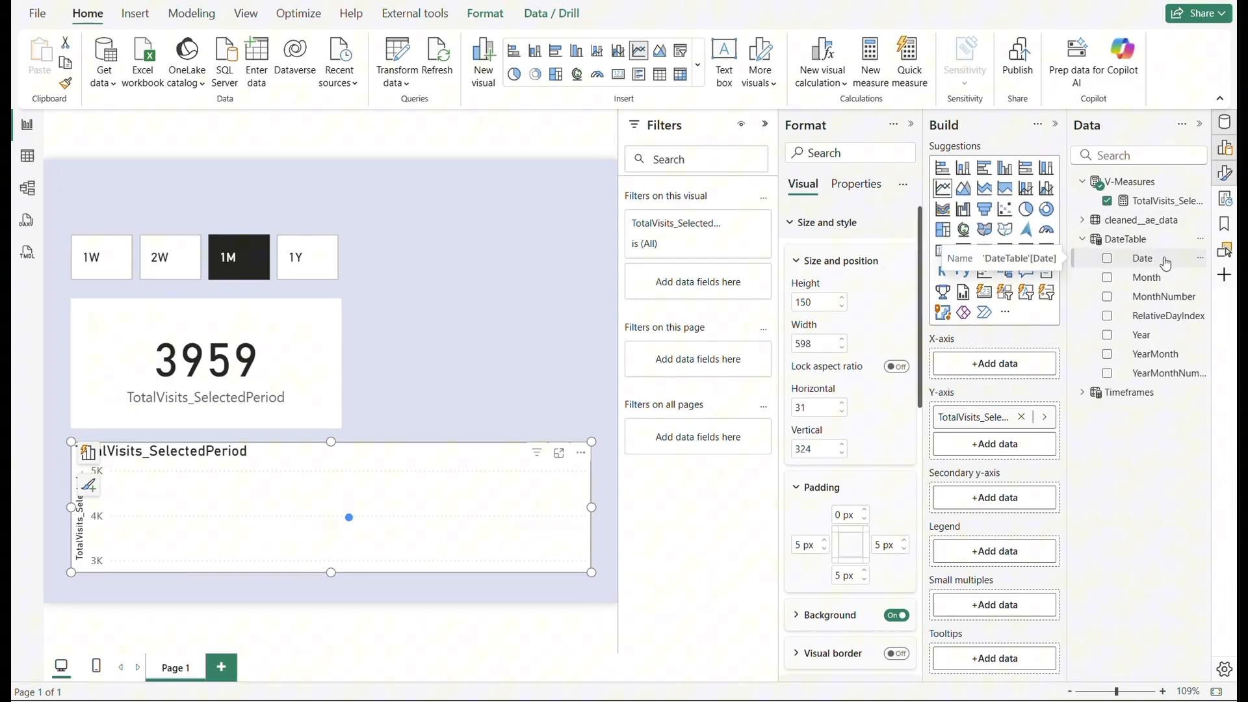
{"action": "left_click", "coordinate": [1200, 241]}
{"action": "left_click", "coordinate": [1202, 242]}
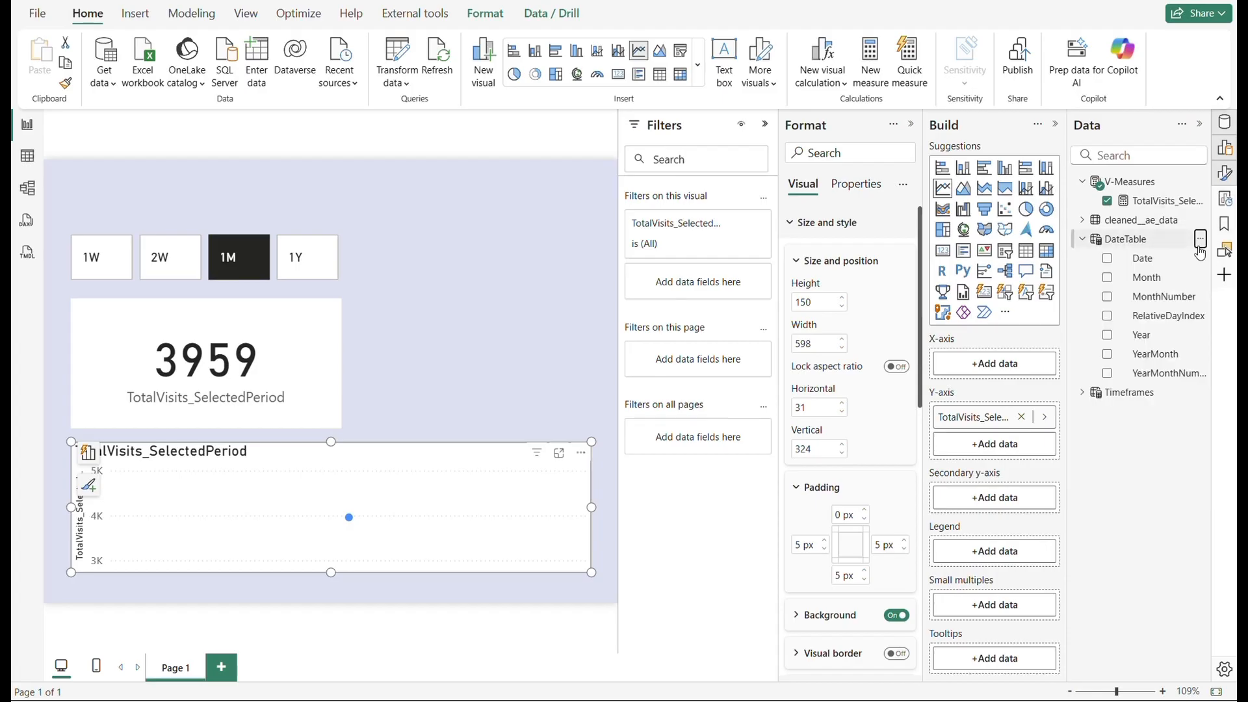
{"action": "left_click", "coordinate": [1204, 243]}
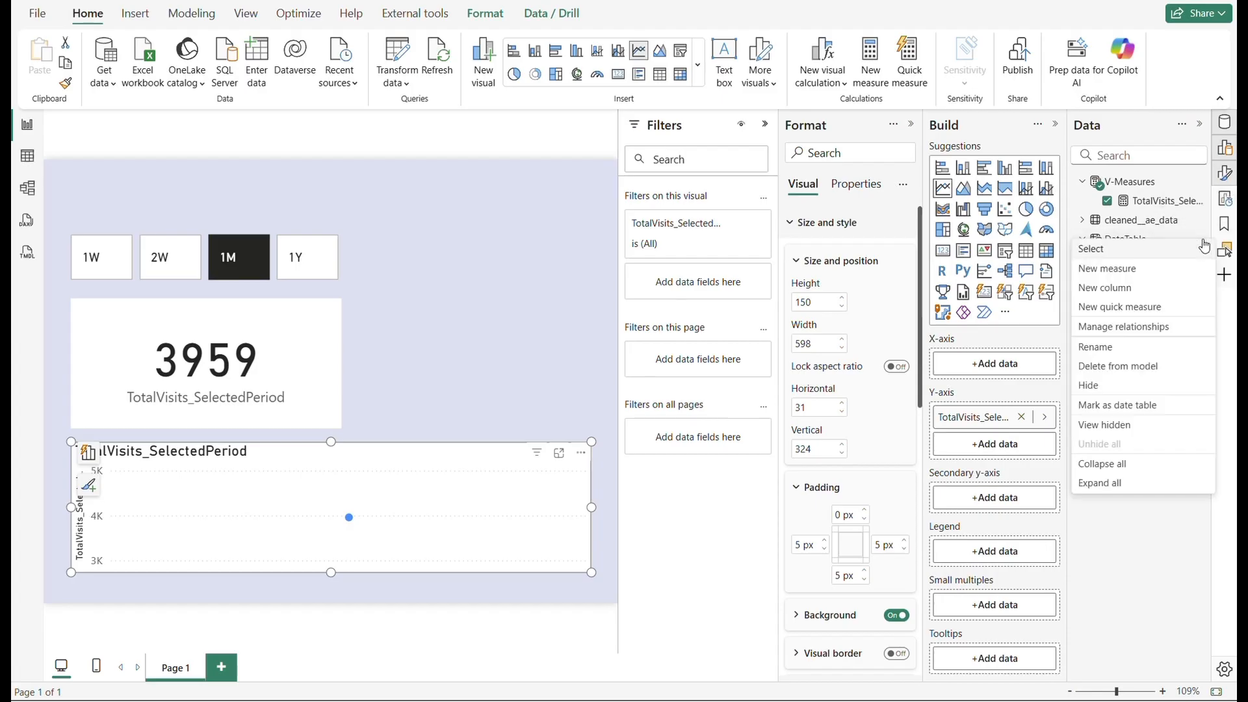
{"action": "left_click", "coordinate": [1143, 407]}
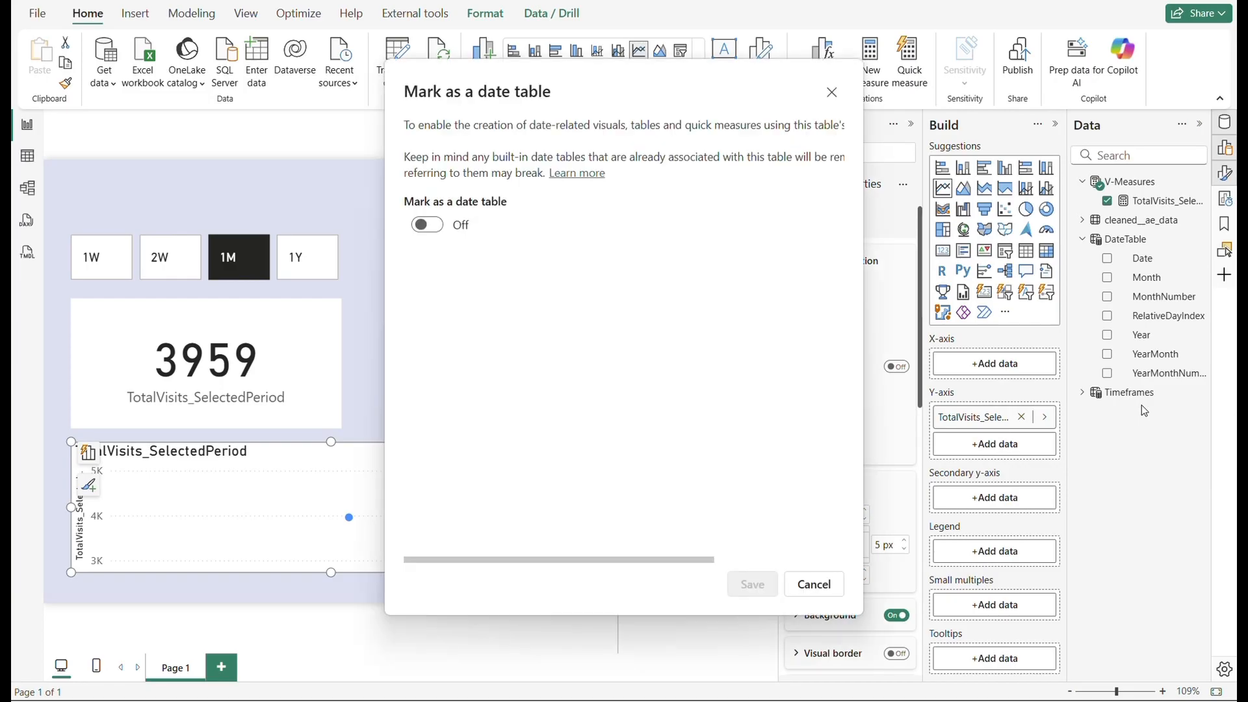
{"action": "left_click", "coordinate": [424, 225]}
{"action": "left_click", "coordinate": [551, 286]}
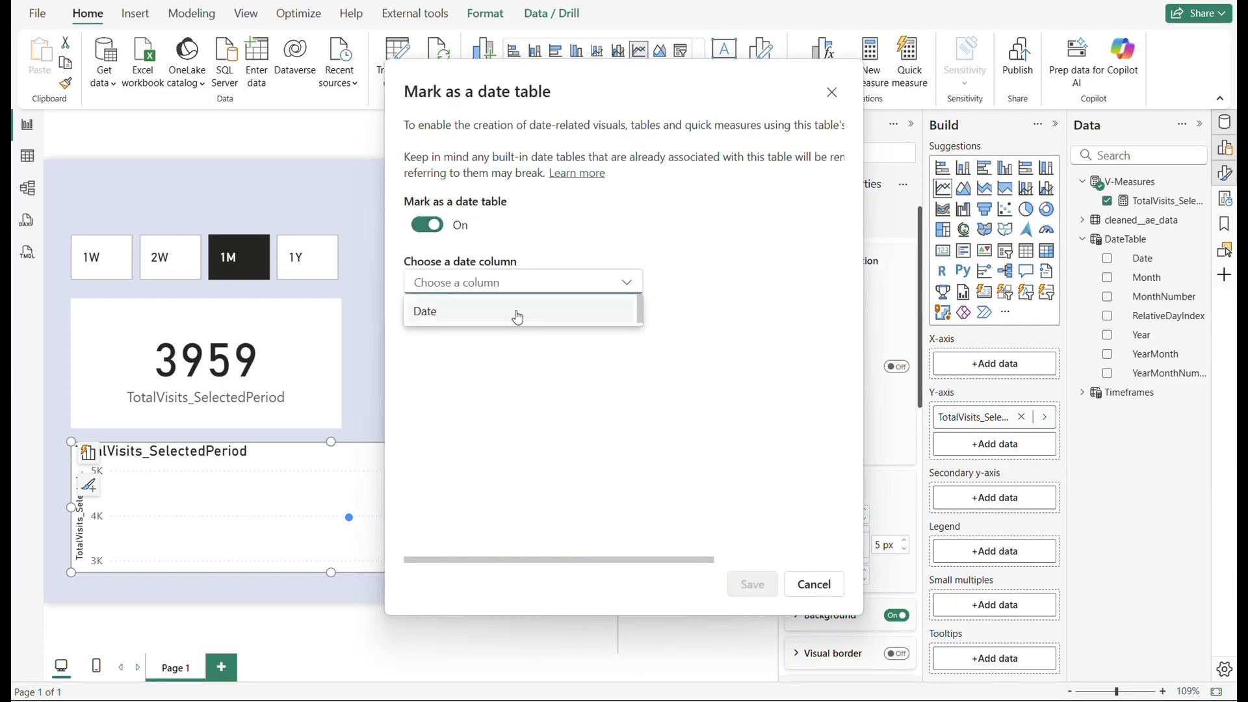
{"action": "left_click", "coordinate": [429, 312]}
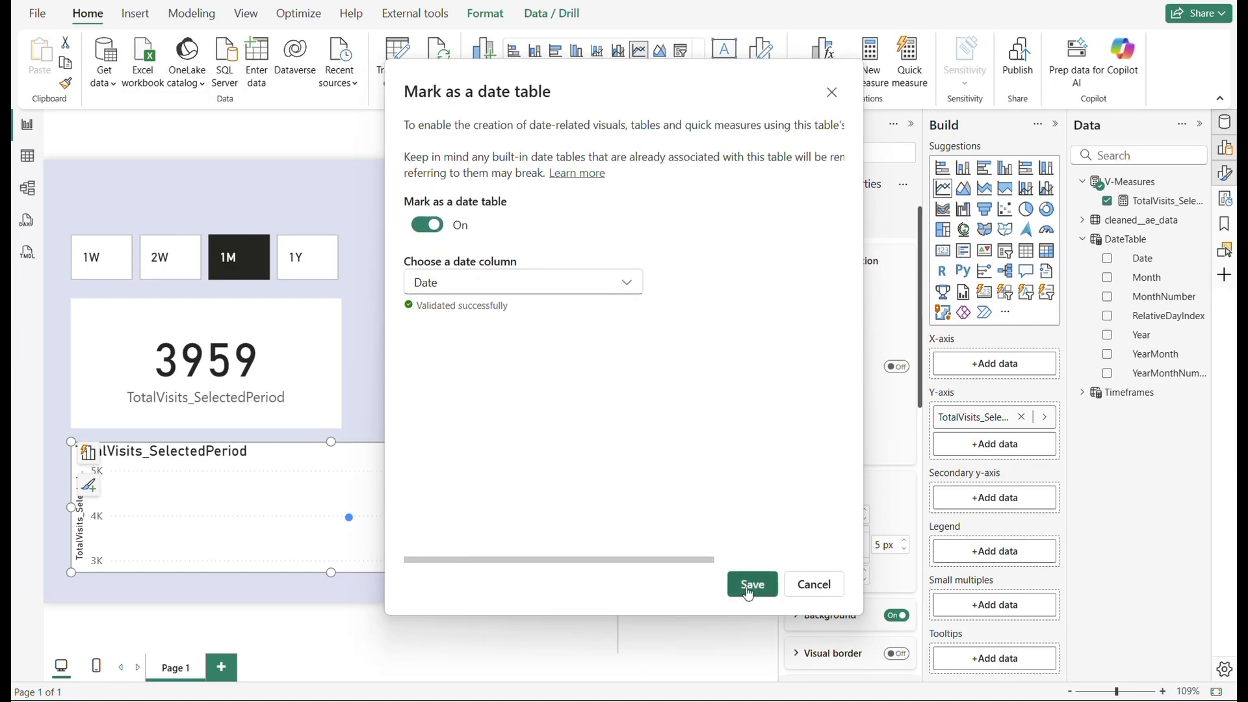
{"action": "left_click", "coordinate": [754, 589]}
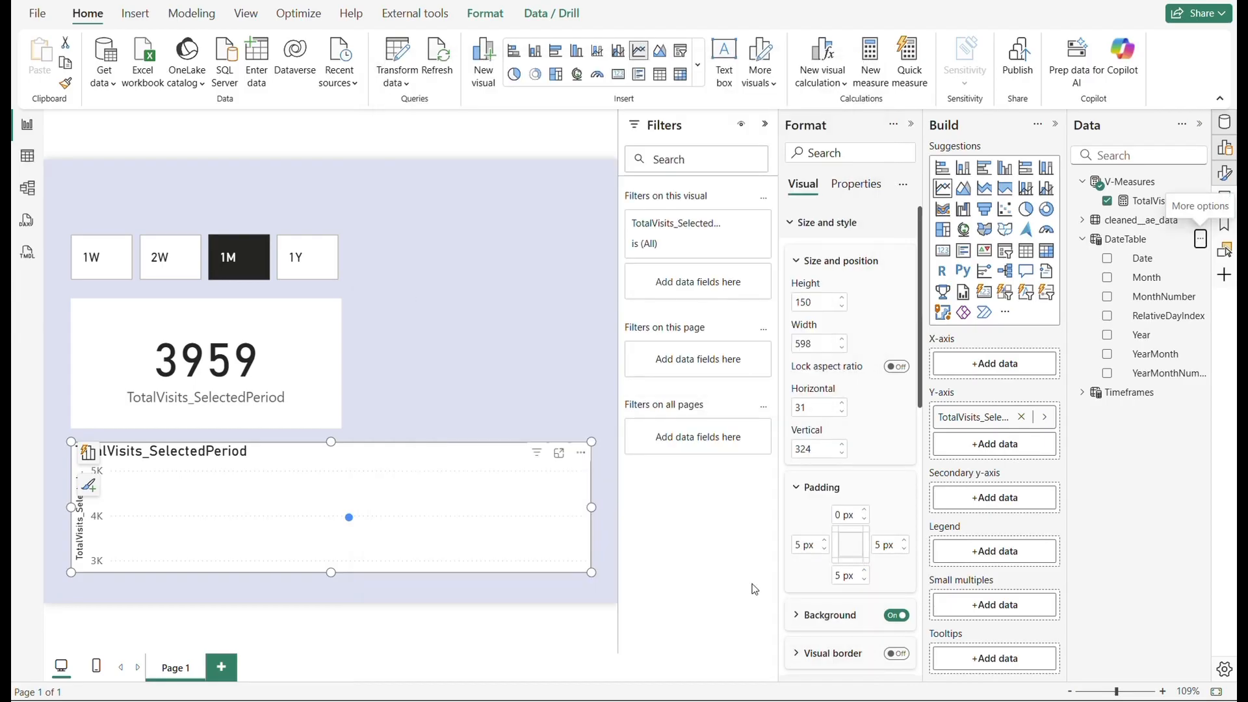
- Assign DateTable's Date field to the line chart's X-axis and check the chart with the 1W and 2W periods
{"action": "left_click_drag", "start_coordinate": [1154, 263], "coordinate": [1019, 369]}
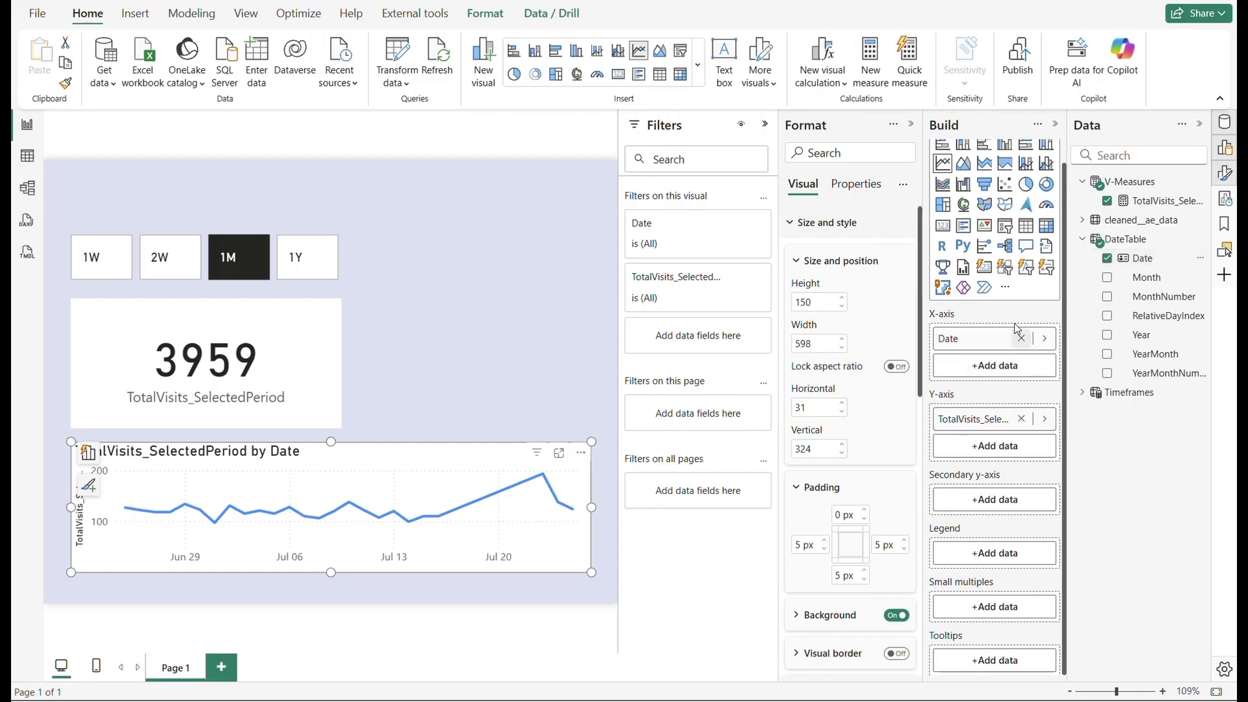
{"action": "left_click", "coordinate": [96, 258]}
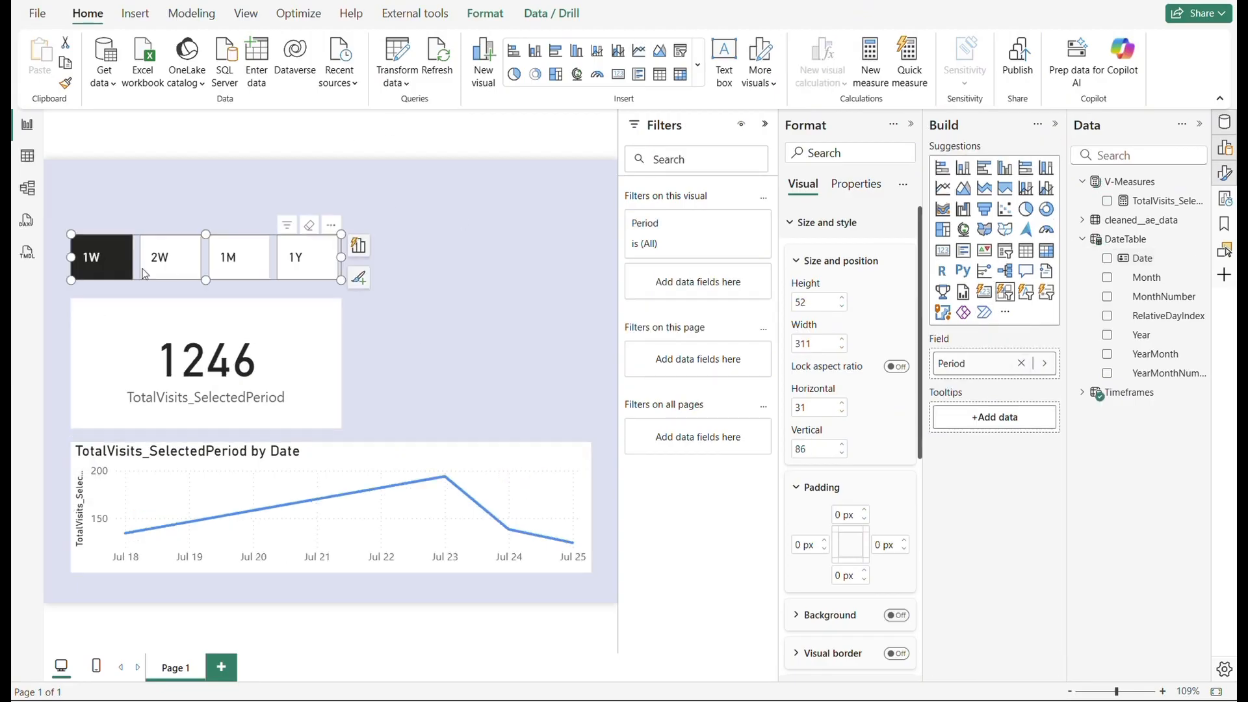
{"action": "left_click", "coordinate": [167, 266]}
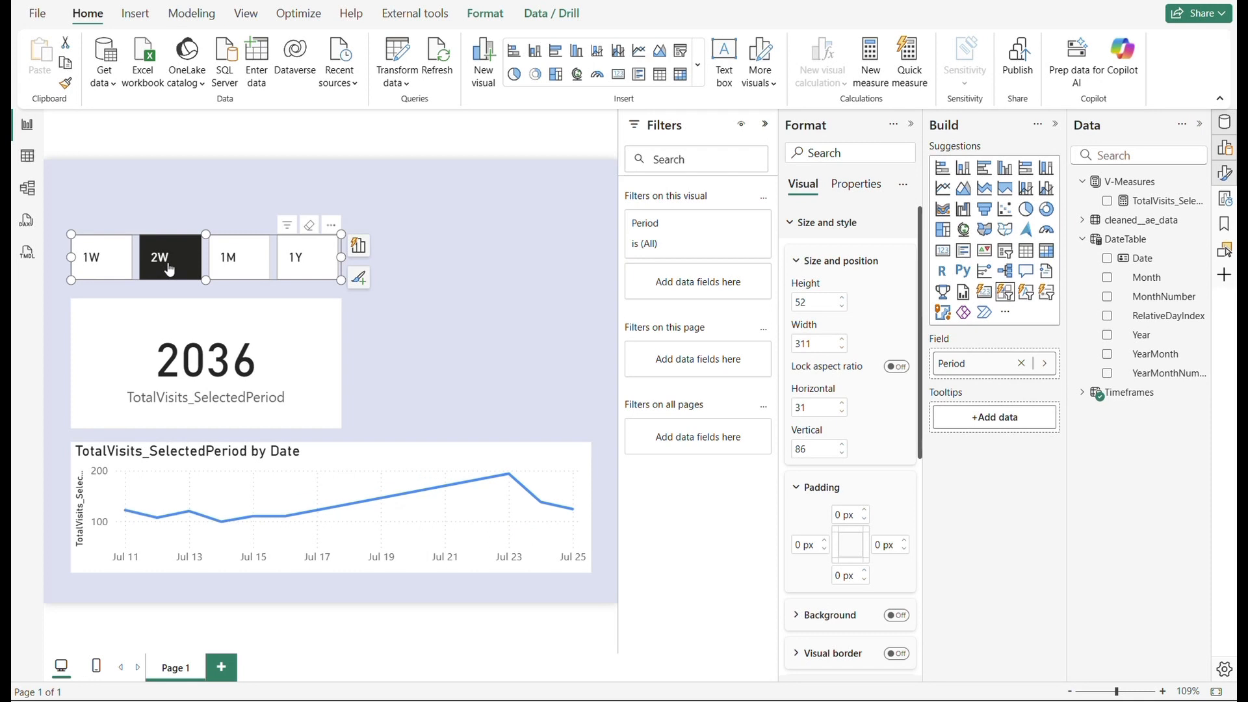
- Check how the line chart responds to the 1M and 1Y periods
{"action": "left_click", "coordinate": [236, 274]}
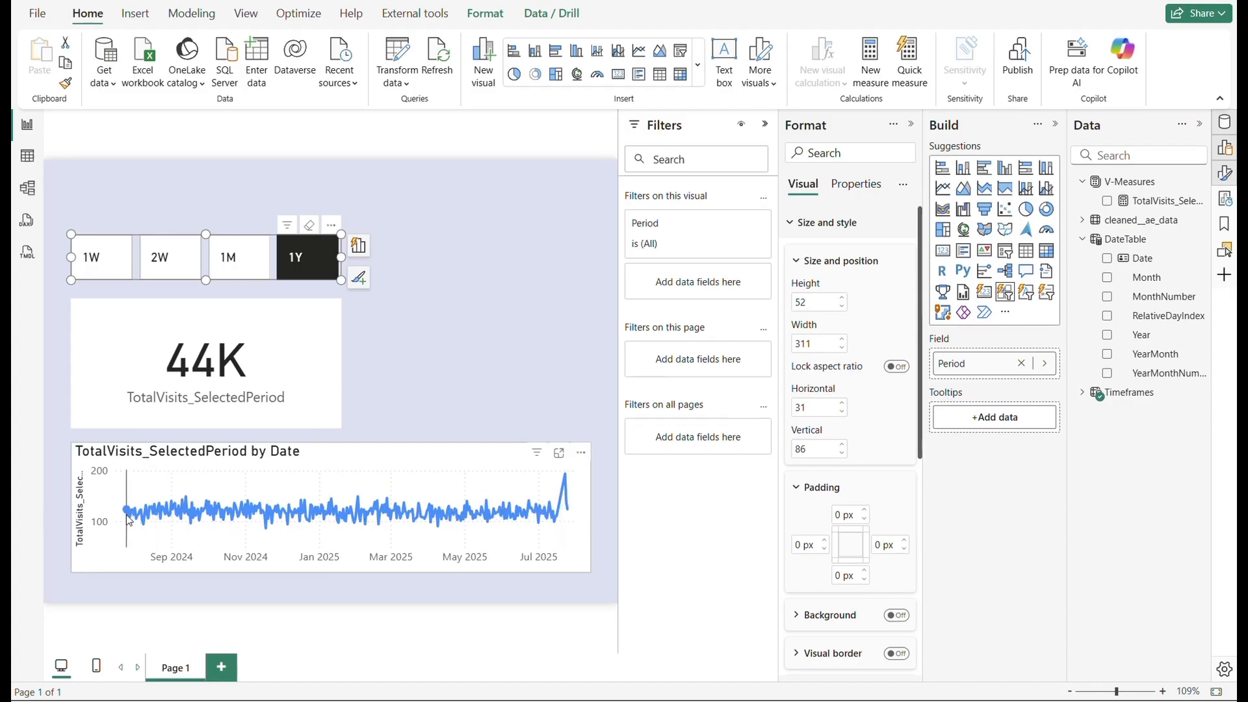
{"action": "mouse_move", "coordinate": [168, 518]}
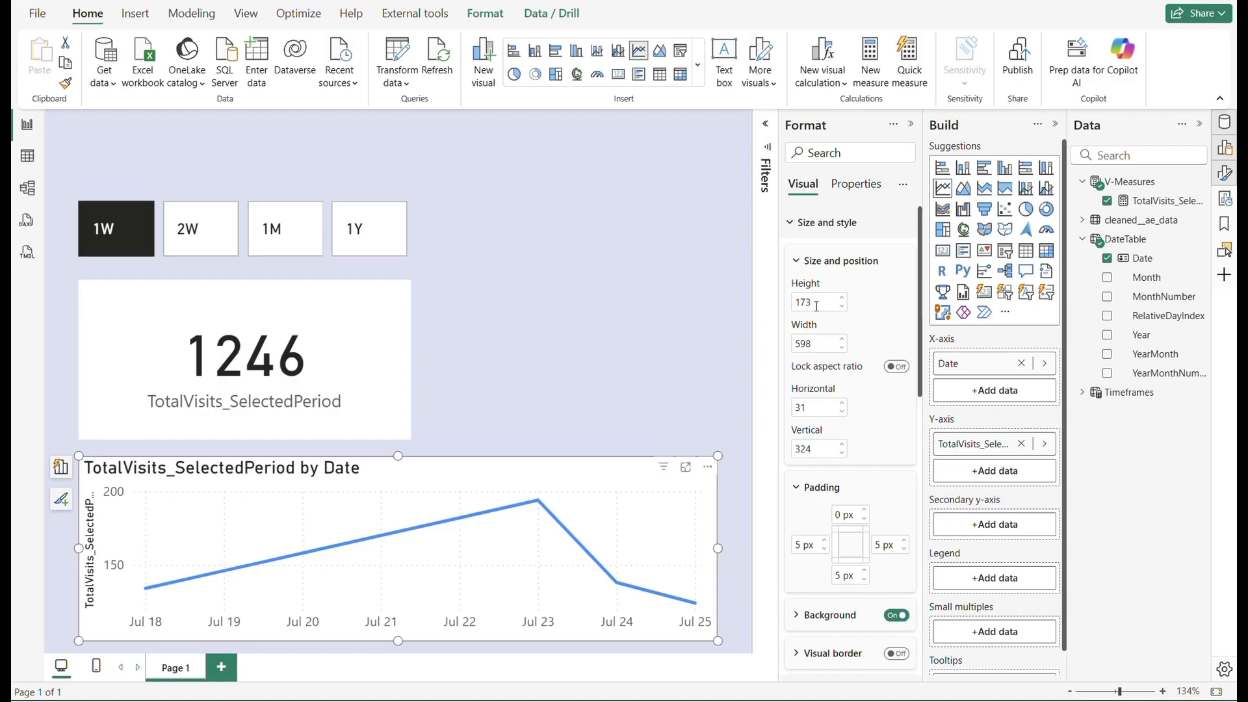
- Remove the line chart's Y-axis title and turn off its chart title
{"action": "scroll", "coordinate": [816, 305], "scroll_direction": "down", "scroll_amount": 3}
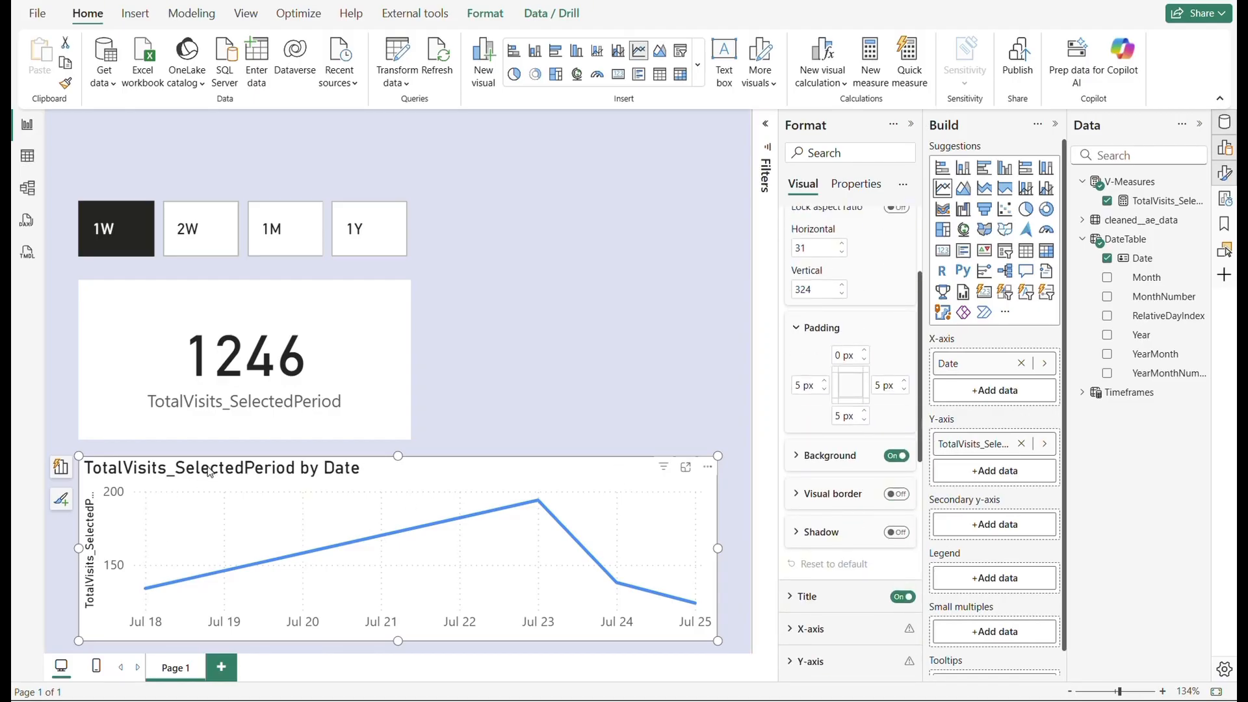
{"action": "left_click", "coordinate": [132, 474]}
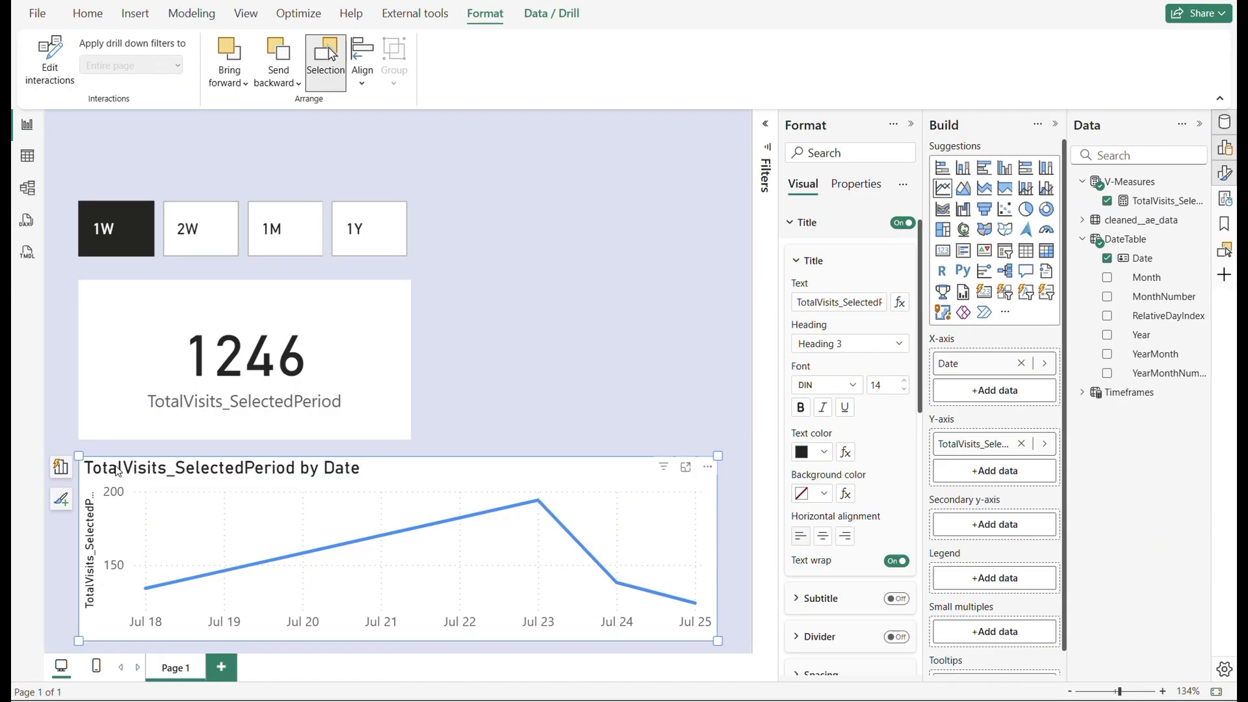
{"action": "left_click", "coordinate": [92, 544]}
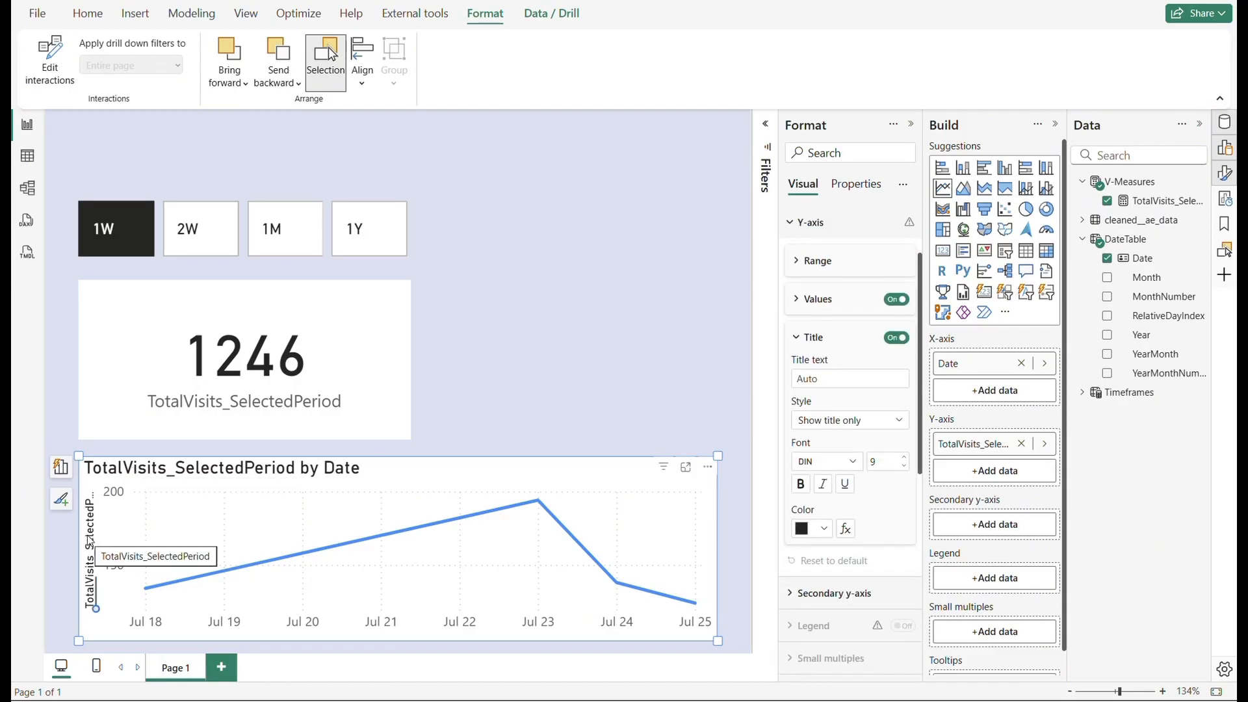
{"action": "key", "text": "Delete"}
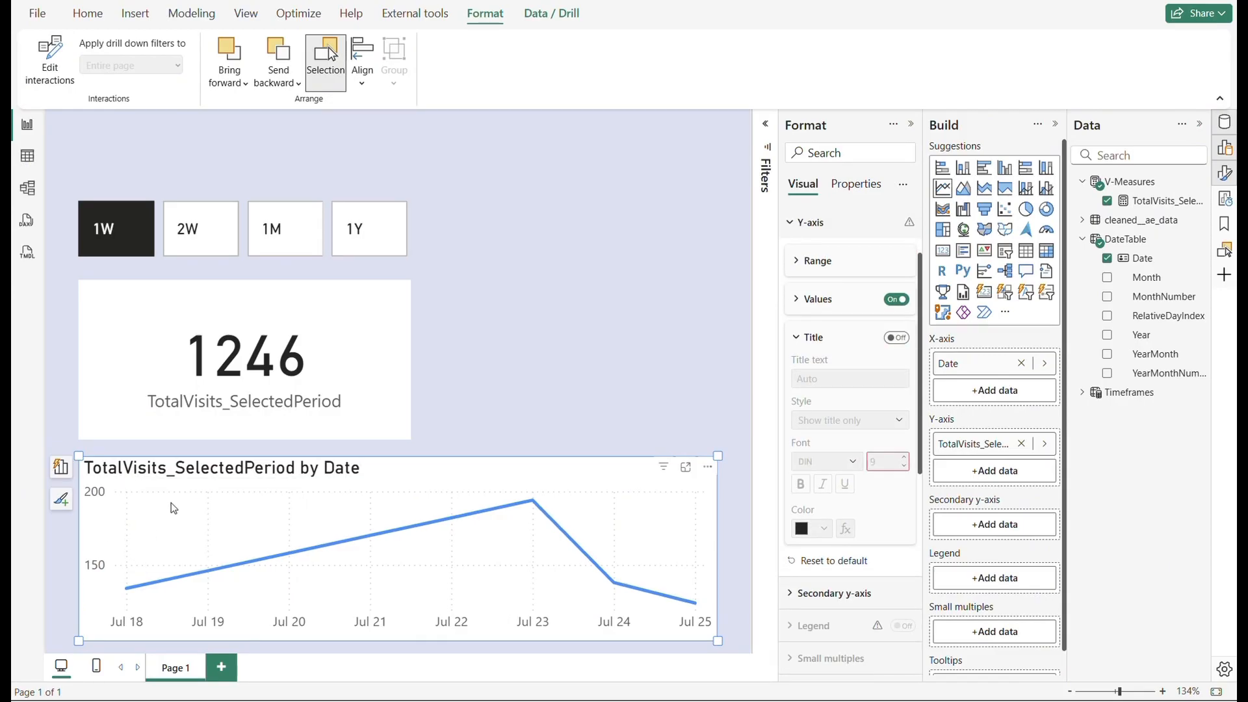
{"action": "left_click", "coordinate": [192, 471]}
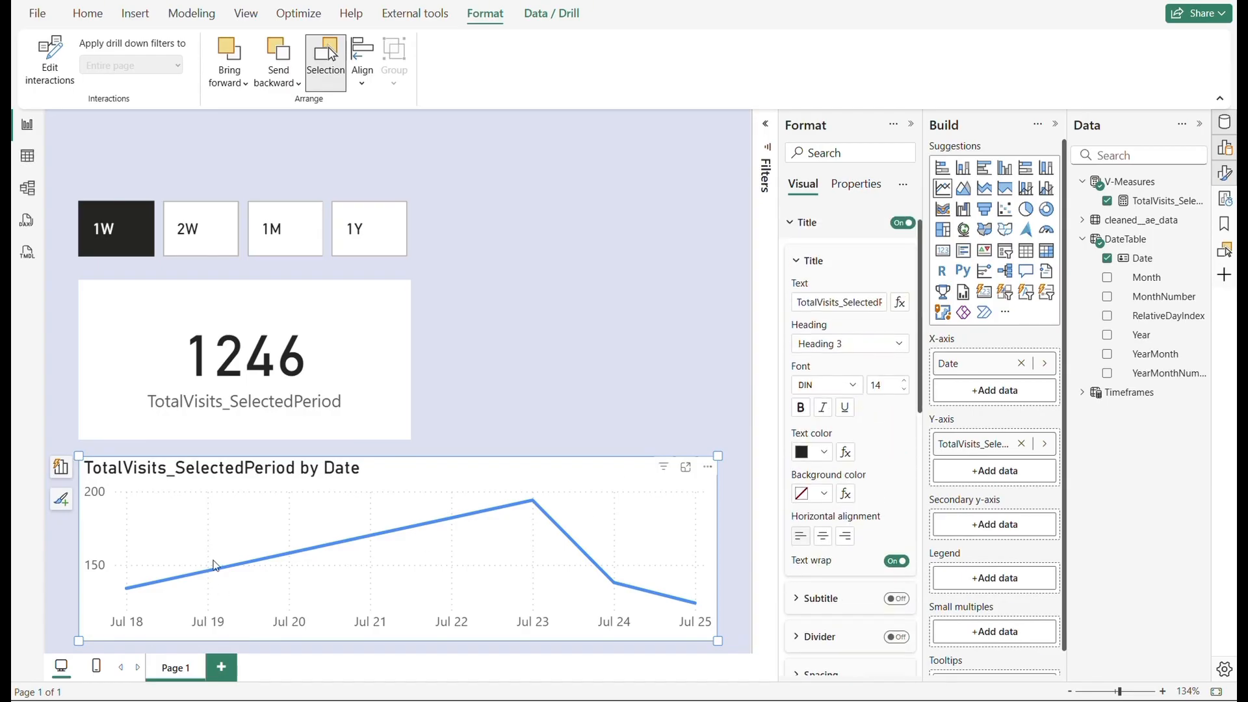
{"action": "left_click", "coordinate": [908, 225]}
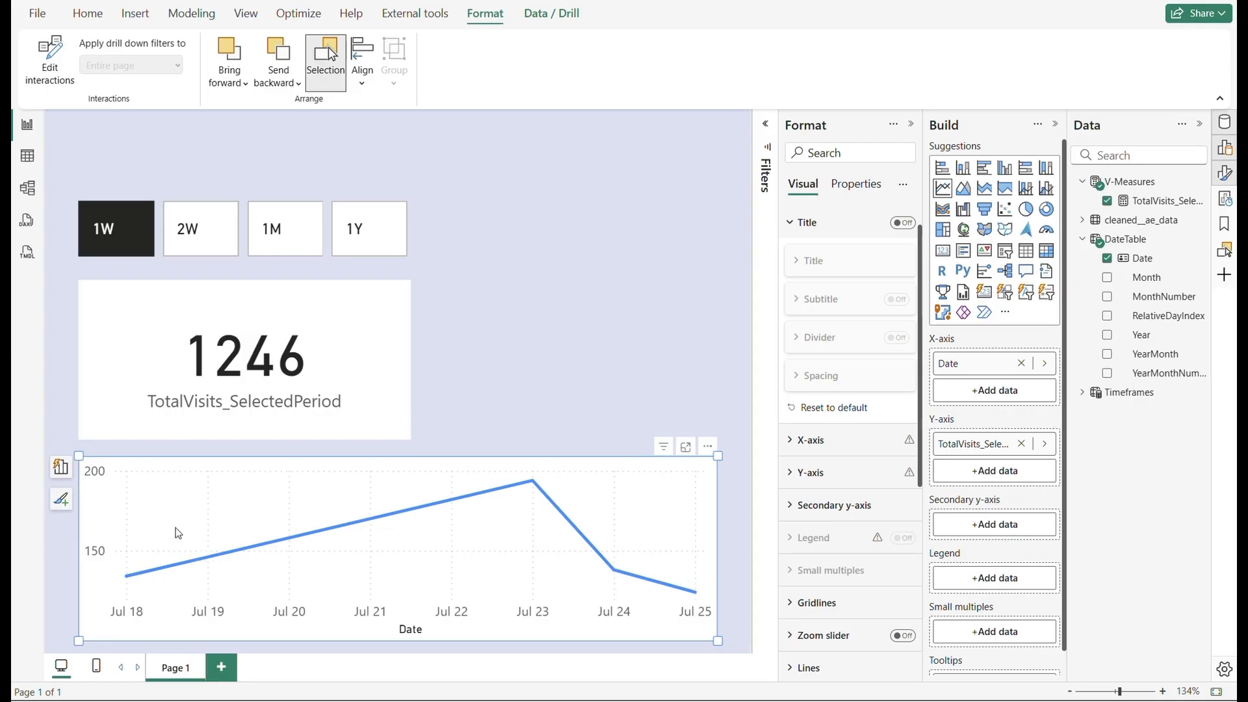
- Turn off the line chart's vertical gridlines and its background
{"action": "left_click", "coordinate": [208, 566]}
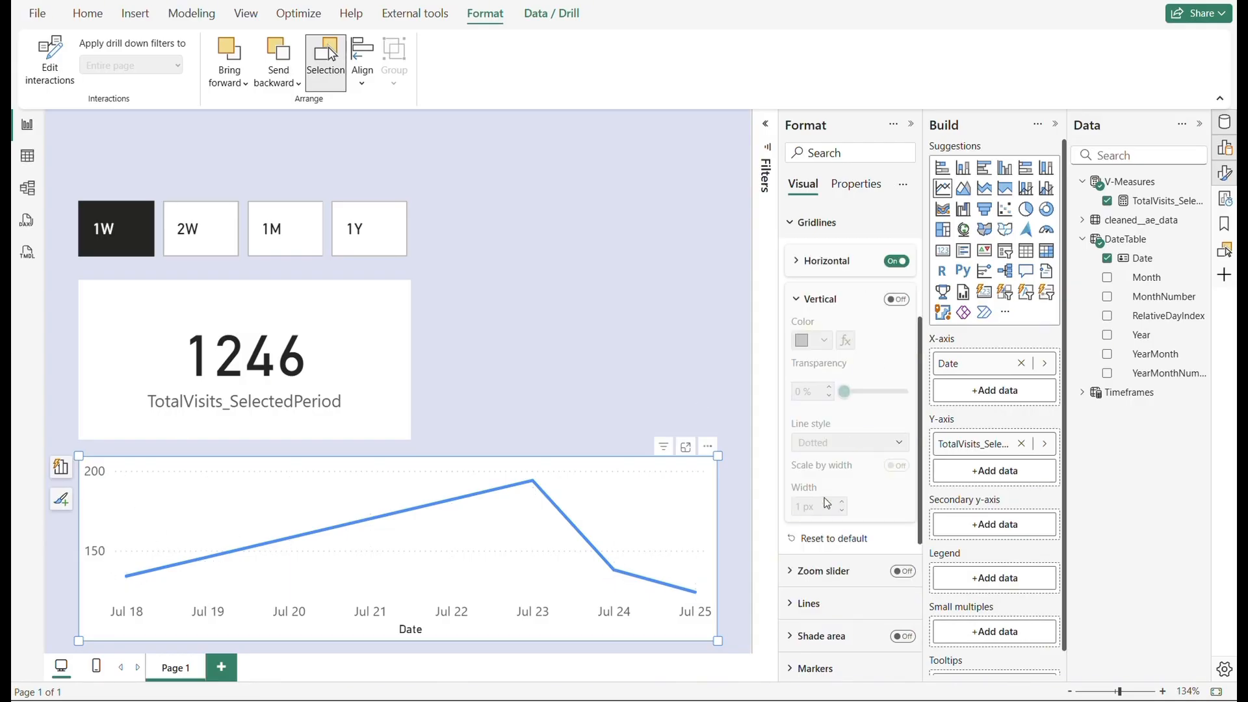
{"action": "scroll", "coordinate": [827, 503], "scroll_direction": "down", "scroll_amount": 4}
{"action": "scroll", "coordinate": [828, 538], "scroll_direction": "up", "scroll_amount": 5}
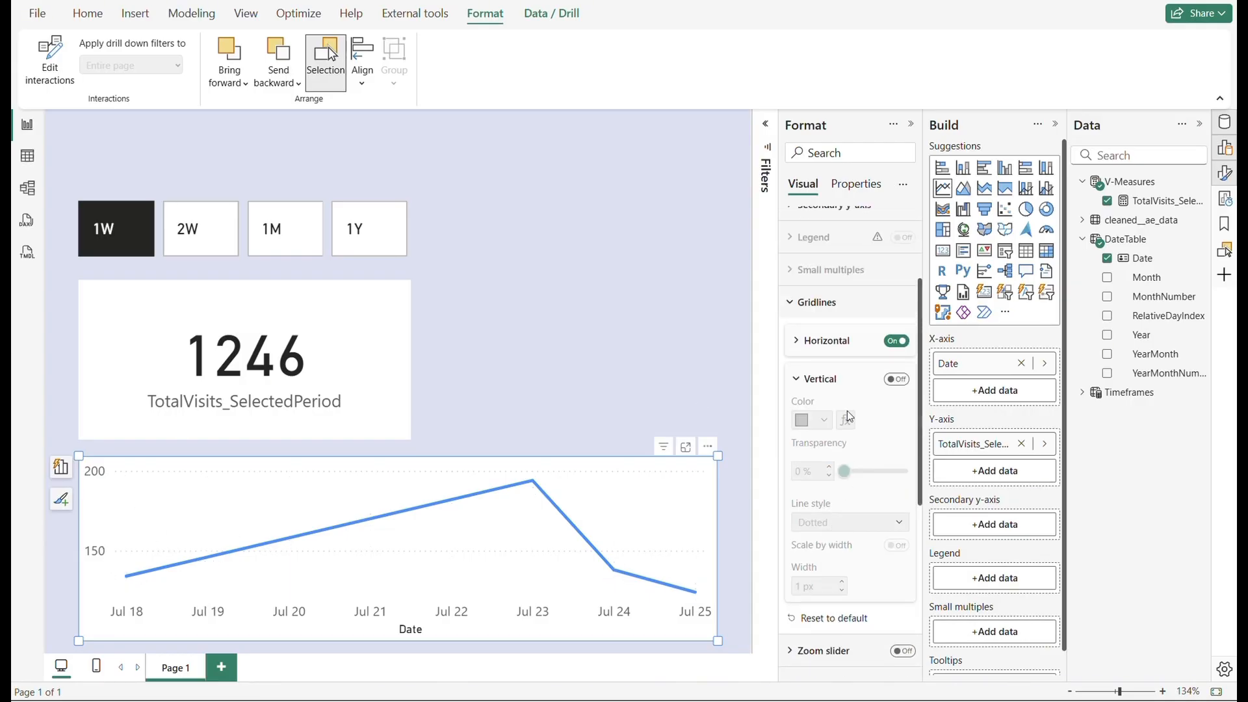
{"action": "scroll", "coordinate": [849, 416], "scroll_direction": "up", "scroll_amount": 3}
{"action": "left_click", "coordinate": [806, 223]}
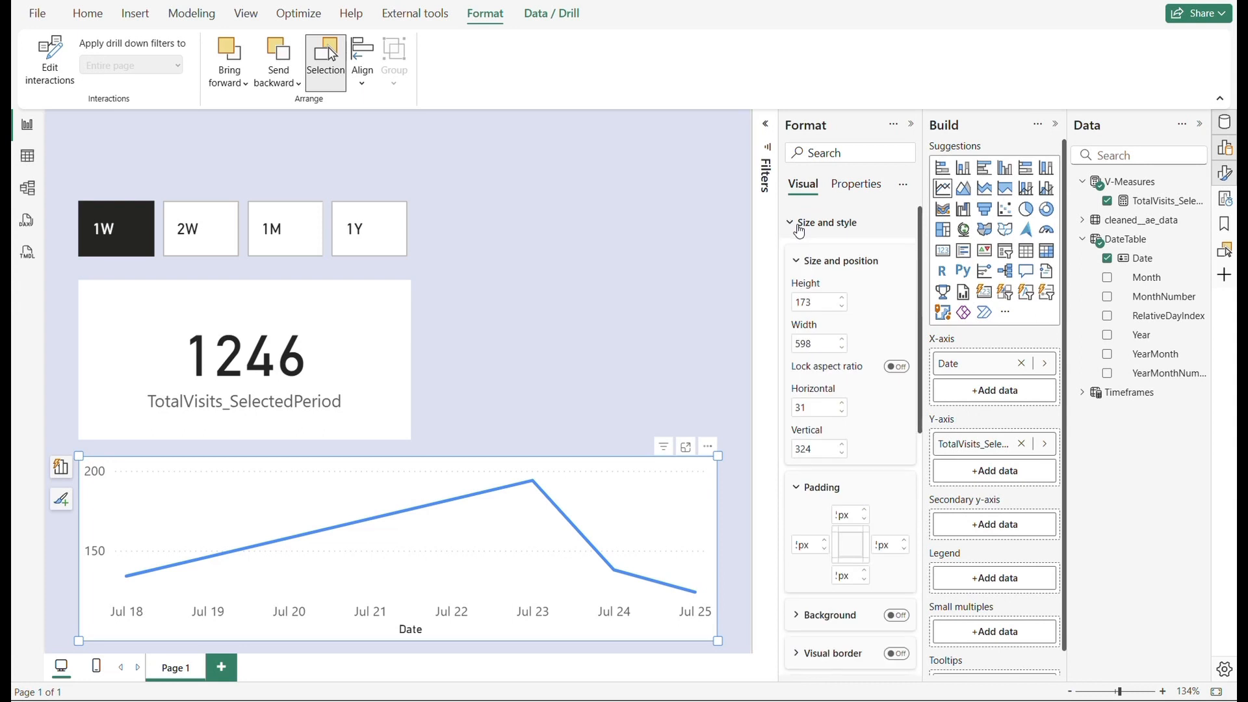
{"action": "left_click", "coordinate": [896, 617]}
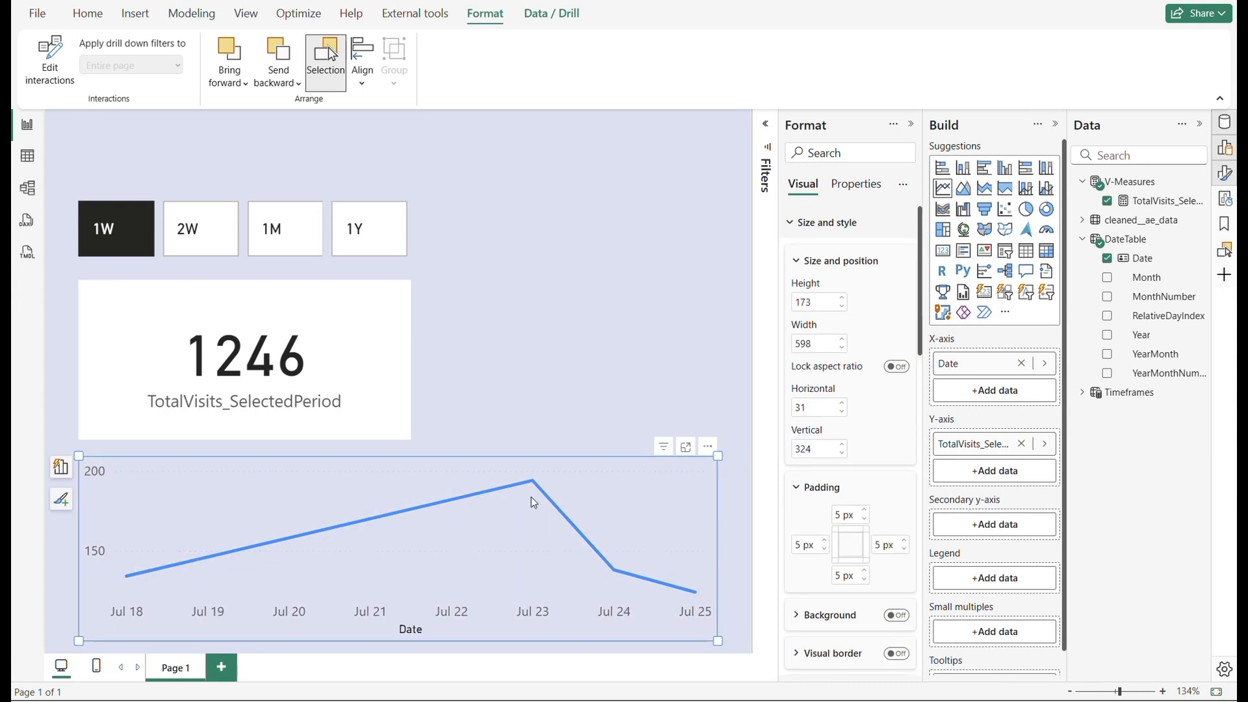
- Set the chart line's interpolation type to Smooth, keeping the Solid line style and Round join type
{"action": "scroll", "coordinate": [786, 506], "scroll_direction": "down", "scroll_amount": 10}
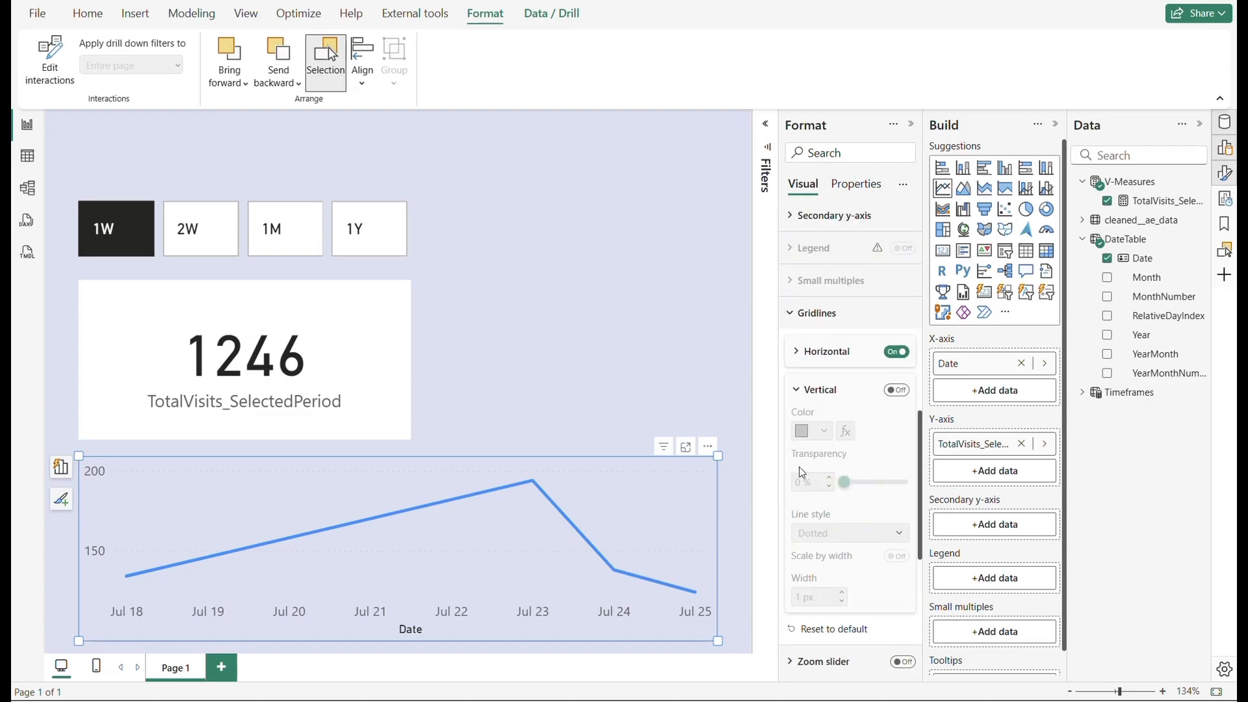
{"action": "scroll", "coordinate": [801, 472], "scroll_direction": "down", "scroll_amount": 5}
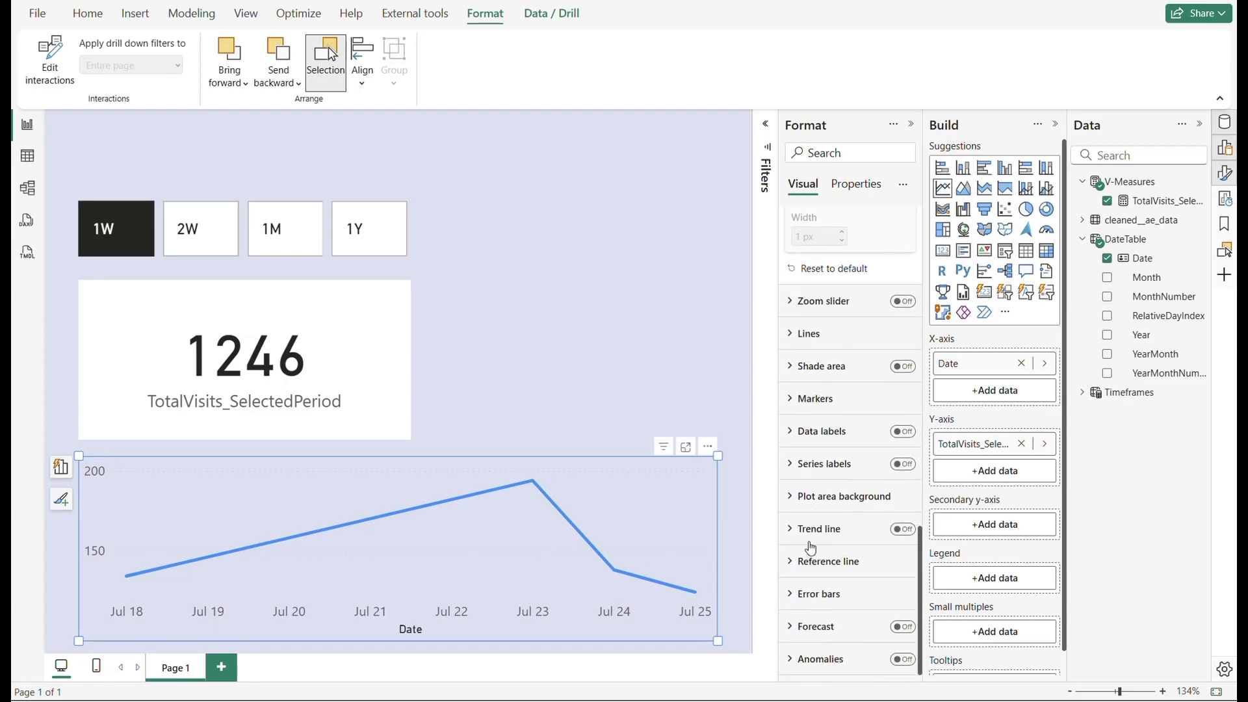
{"action": "left_click", "coordinate": [798, 335]}
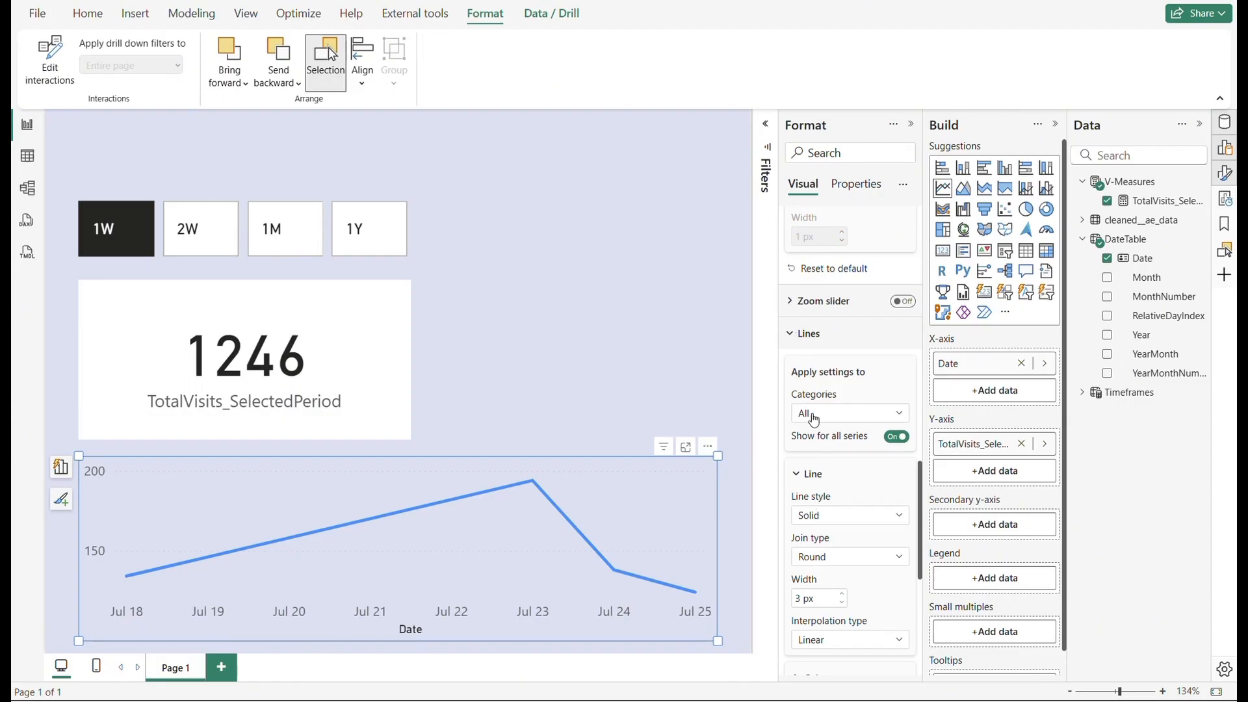
{"action": "left_click", "coordinate": [825, 559]}
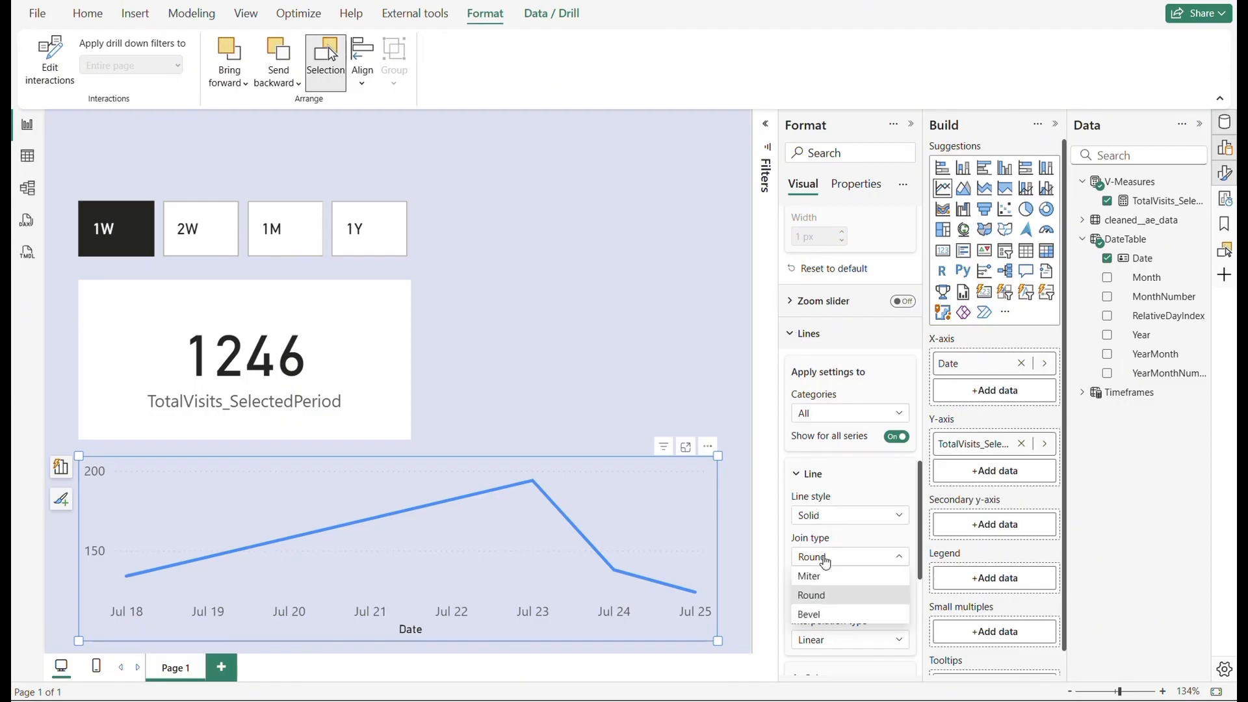
{"action": "left_click", "coordinate": [825, 559]}
{"action": "left_click", "coordinate": [832, 516]}
{"action": "left_click", "coordinate": [832, 518]}
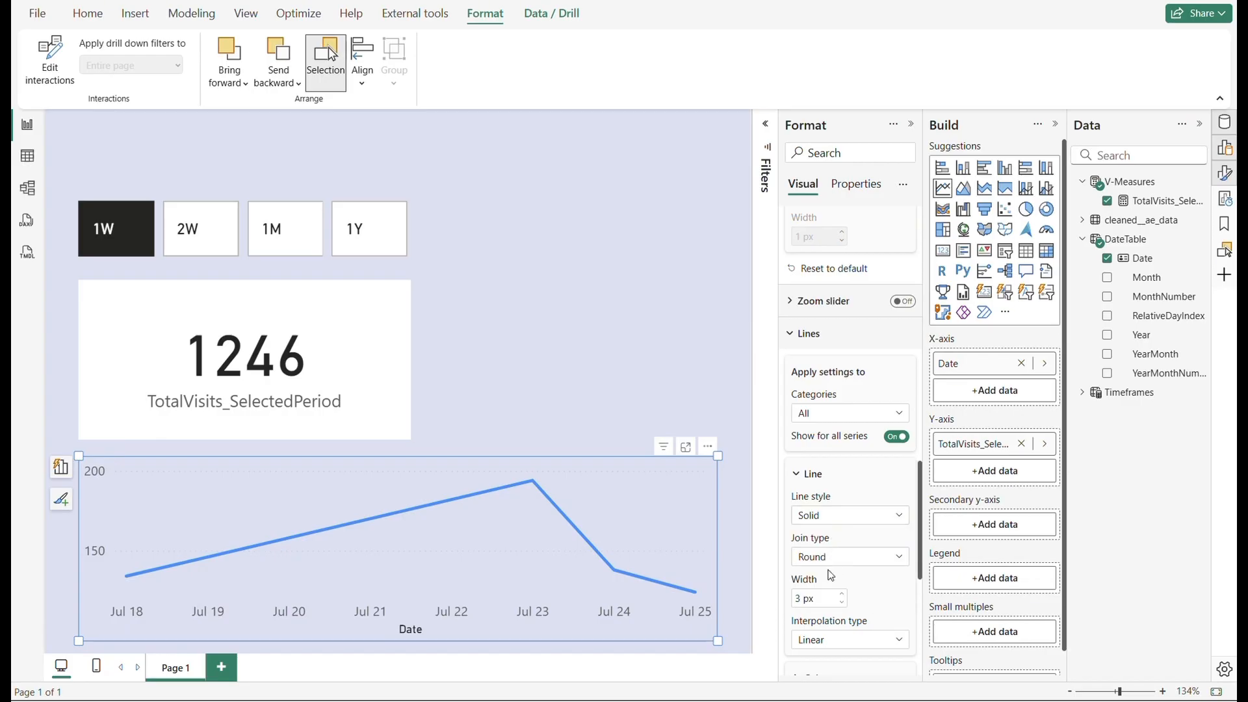
{"action": "scroll", "coordinate": [814, 474], "scroll_direction": "down", "scroll_amount": 5}
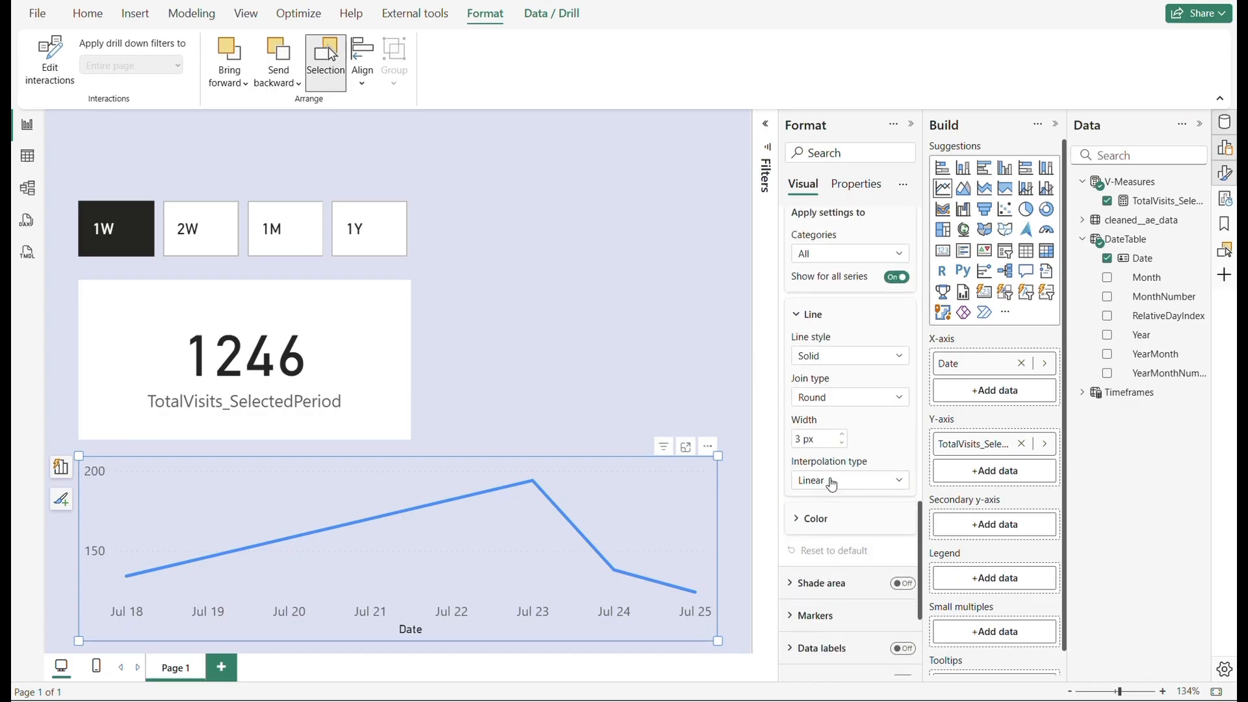
{"action": "left_click", "coordinate": [831, 482]}
{"action": "left_click", "coordinate": [829, 518]}
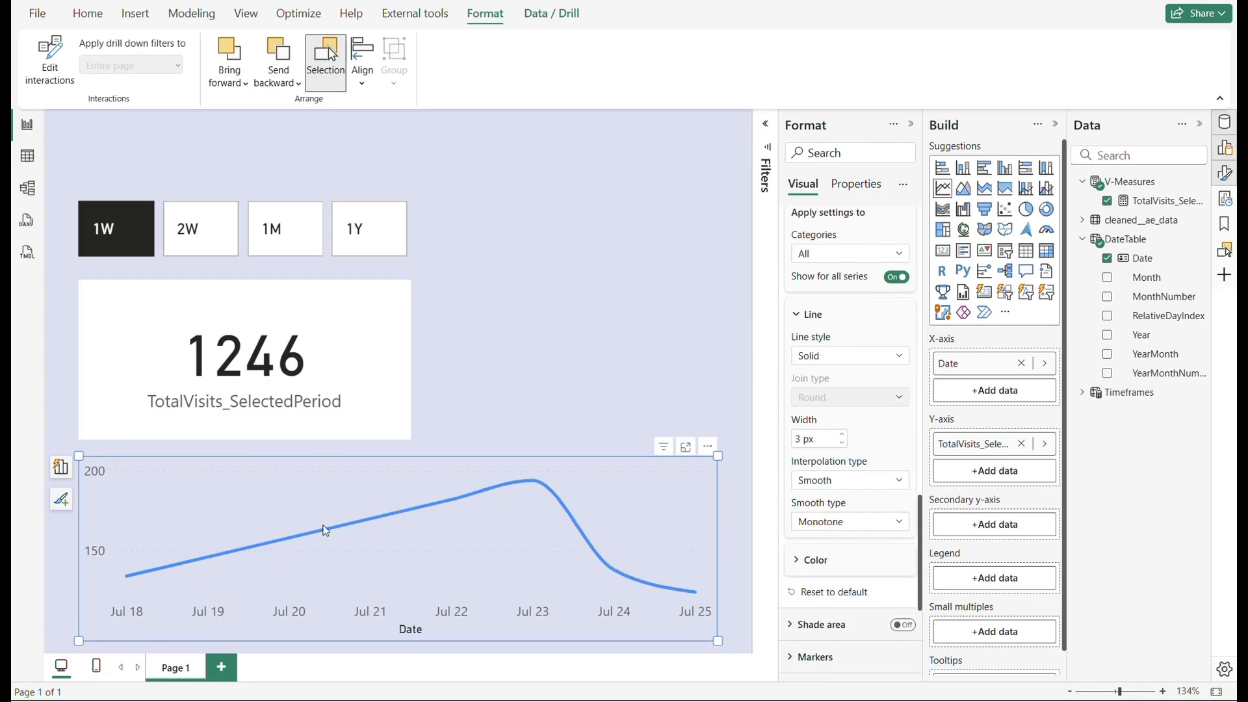
- Set the chart line's color to #333333 with 30% transparency
{"action": "scroll", "coordinate": [839, 517], "scroll_direction": "down", "scroll_amount": 2}
{"action": "left_click", "coordinate": [826, 479]}
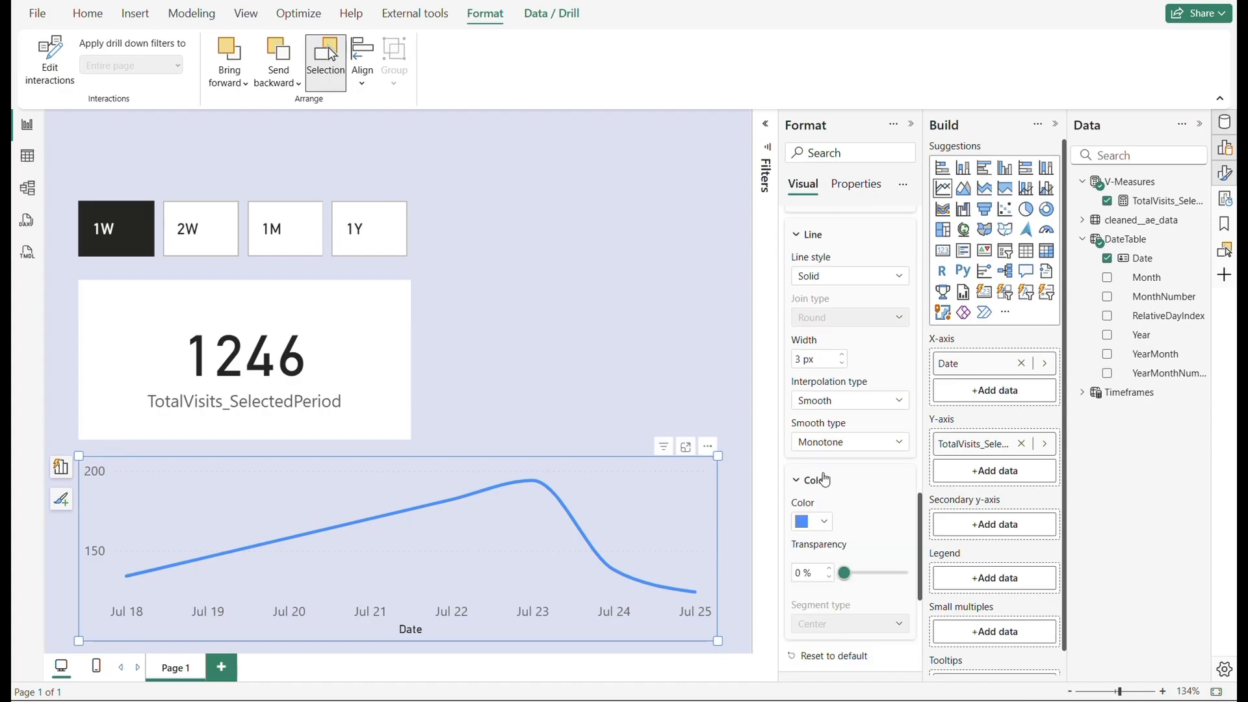
{"action": "left_click", "coordinate": [824, 523]}
{"action": "left_click", "coordinate": [832, 482]}
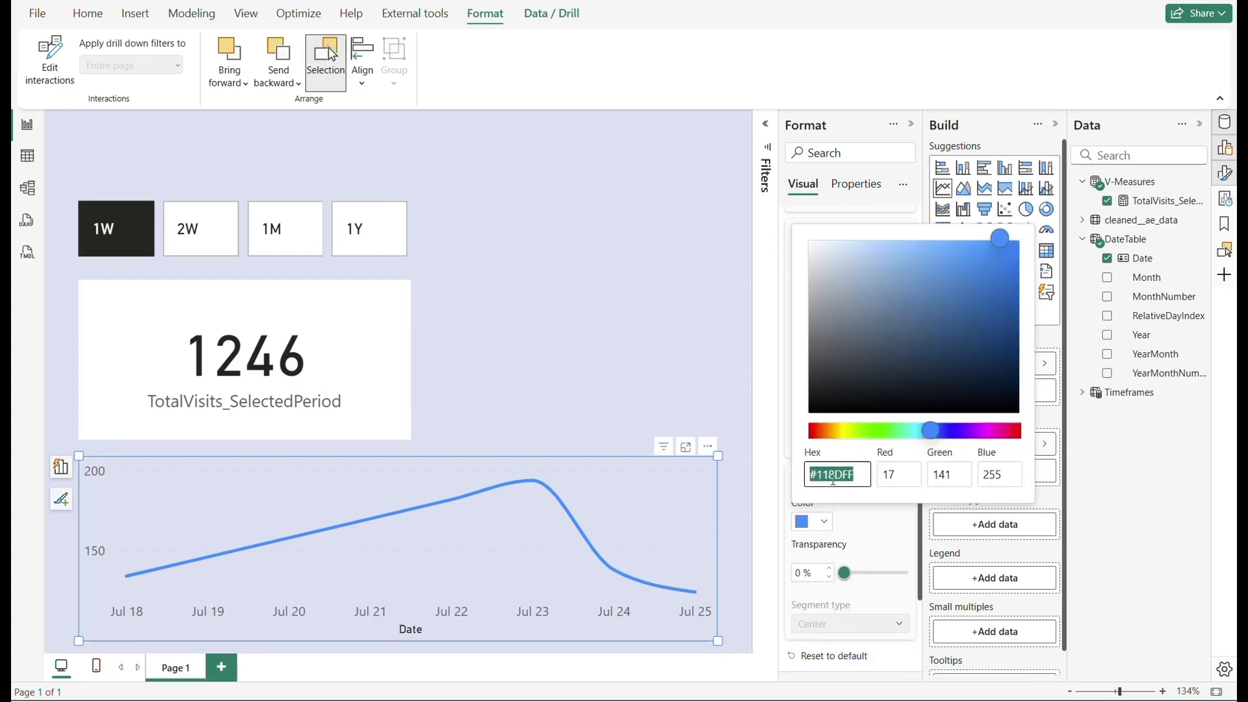
{"action": "left_click", "coordinate": [856, 478]}
{"action": "type", "text": "333333"}
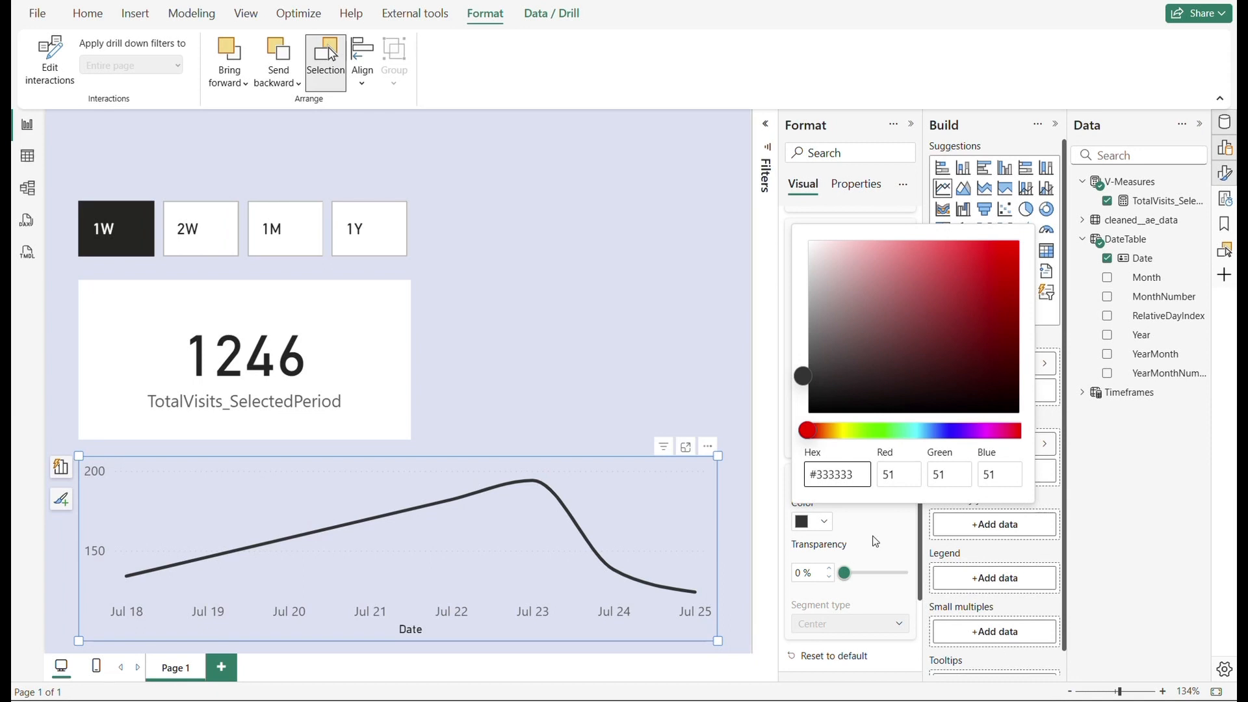
{"action": "left_click", "coordinate": [875, 542]}
{"action": "left_click_drag", "start_coordinate": [844, 573], "coordinate": [865, 583]}
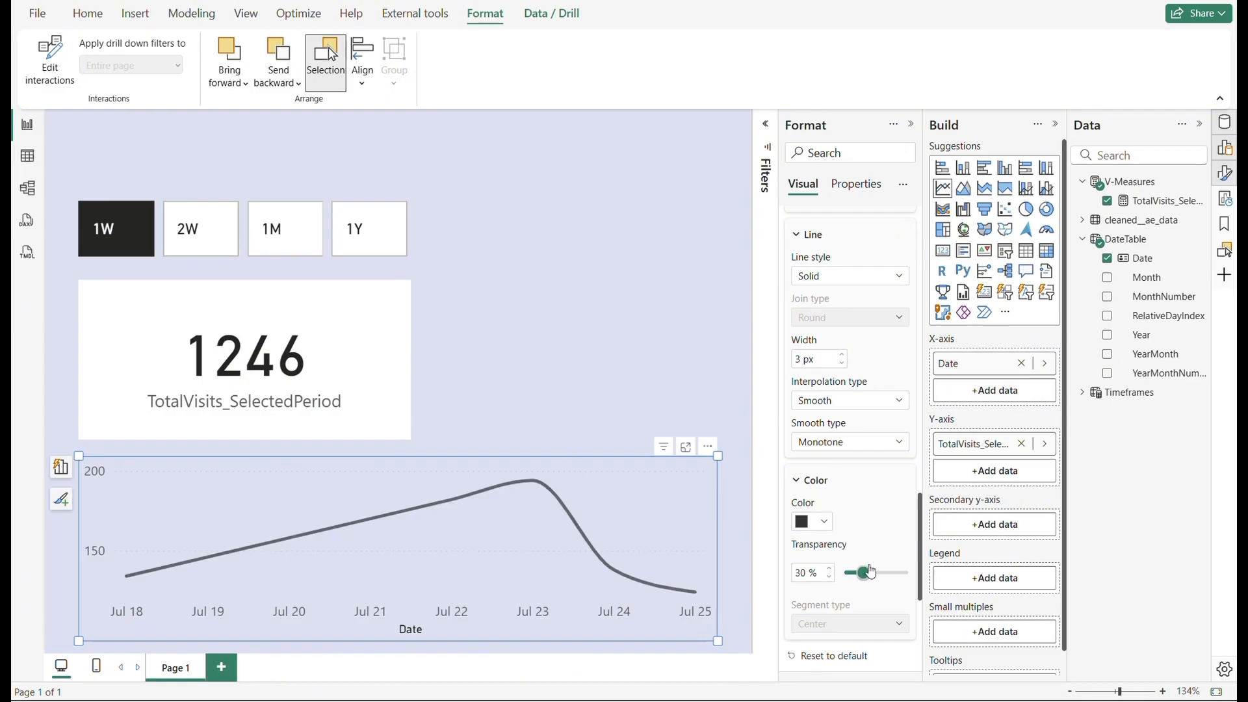
- Enable markers for all categories on the chart line
{"action": "scroll", "coordinate": [845, 549], "scroll_direction": "down", "scroll_amount": 3}
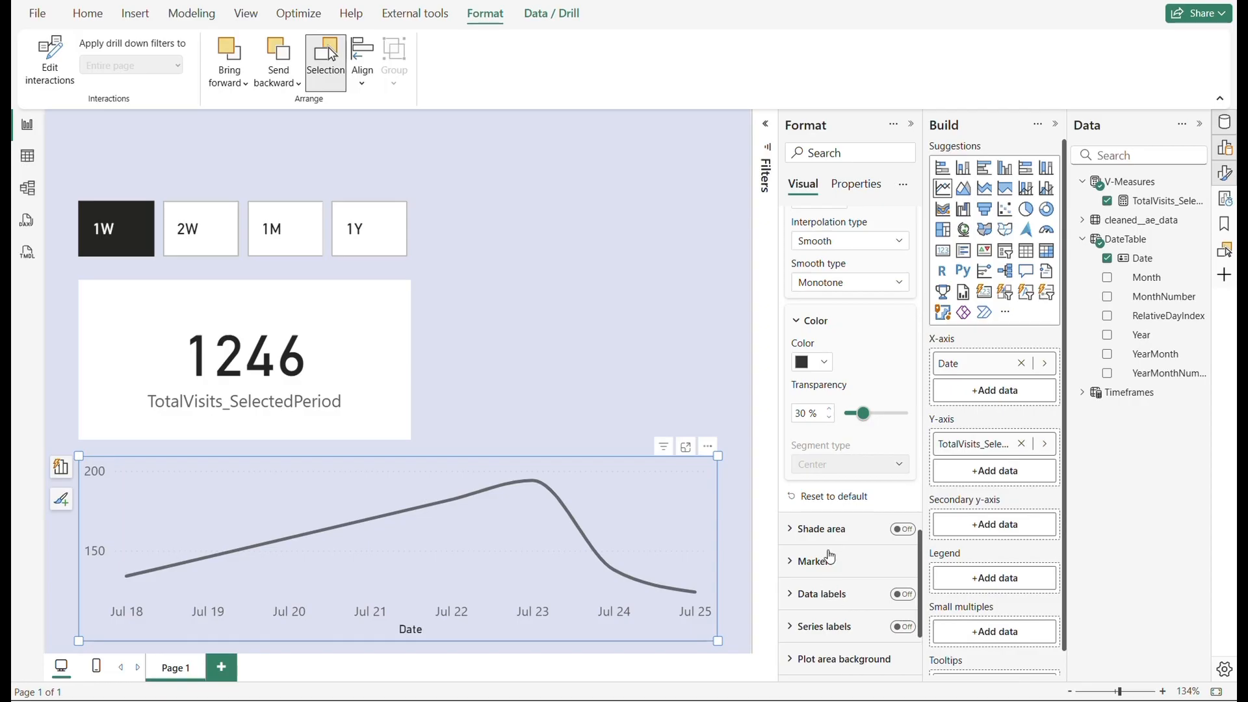
{"action": "left_click", "coordinate": [823, 563]}
{"action": "left_click", "coordinate": [823, 564]}
{"action": "left_click", "coordinate": [824, 562]}
{"action": "scroll", "coordinate": [822, 563], "scroll_direction": "down", "scroll_amount": 3}
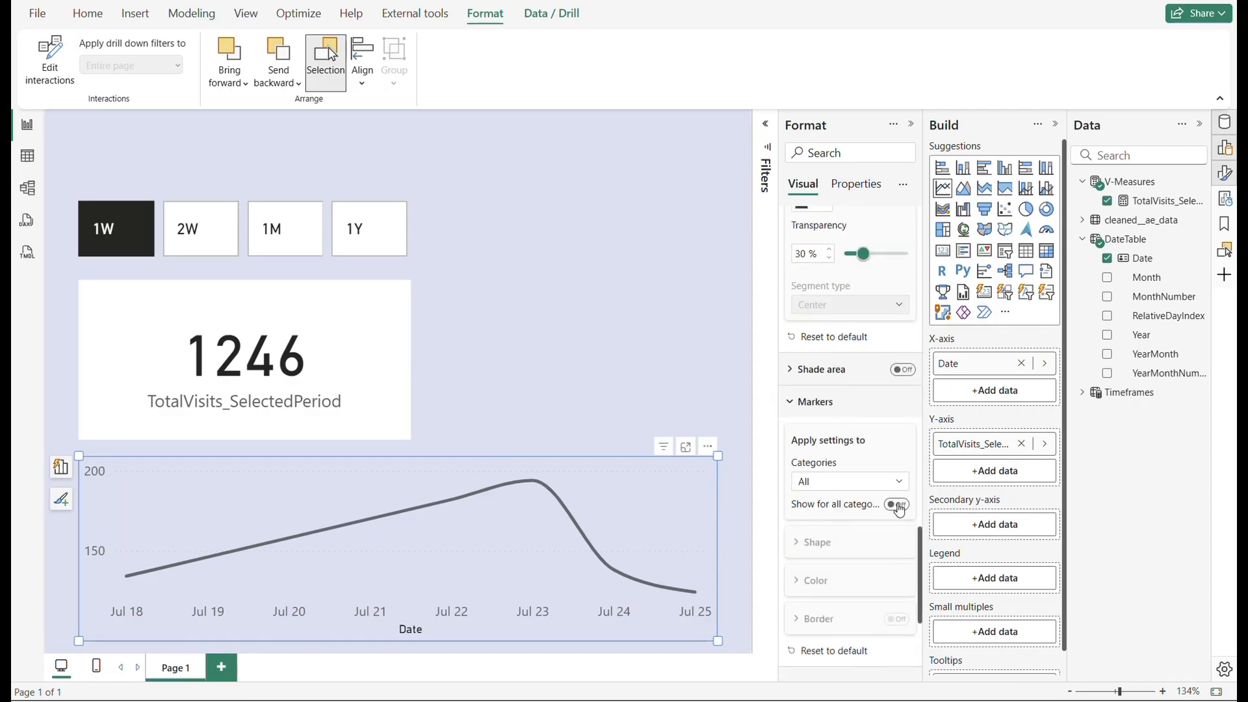
{"action": "left_click", "coordinate": [897, 505]}
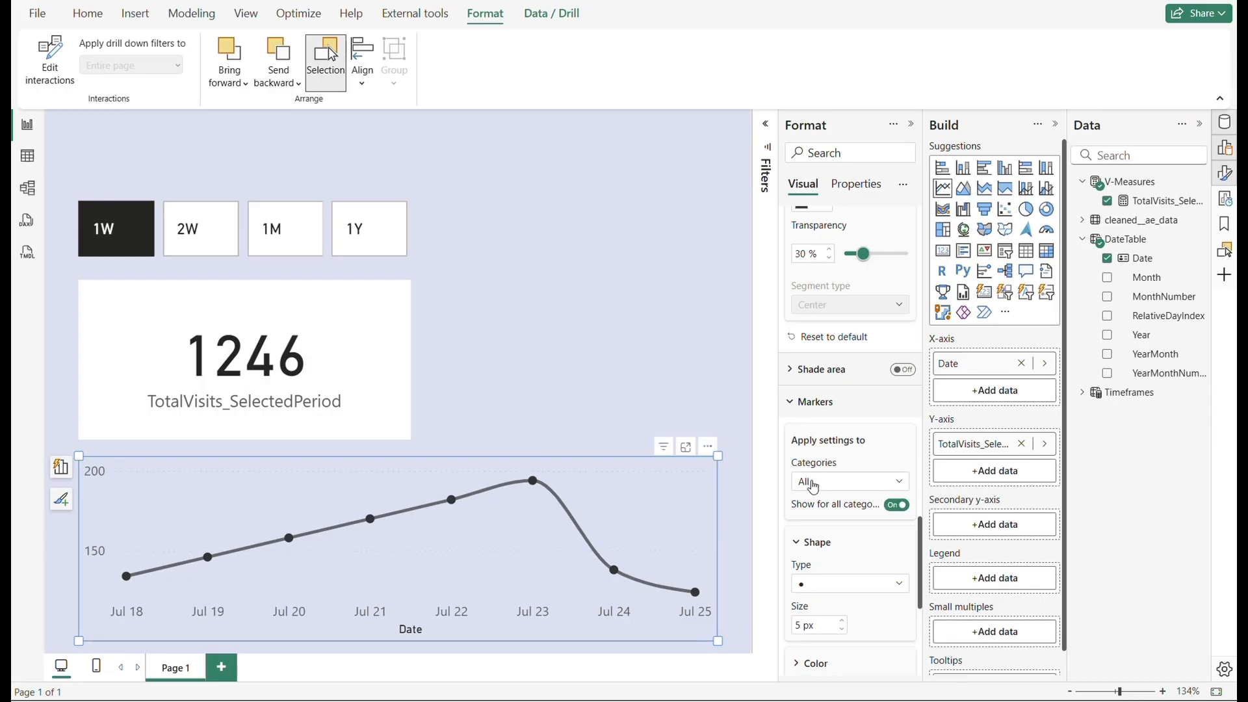
- Change the line chart's horizontal gridlines to a dark color
{"action": "scroll", "coordinate": [854, 460], "scroll_direction": "up", "scroll_amount": 6}
{"action": "scroll", "coordinate": [845, 448], "scroll_direction": "up", "scroll_amount": 10}
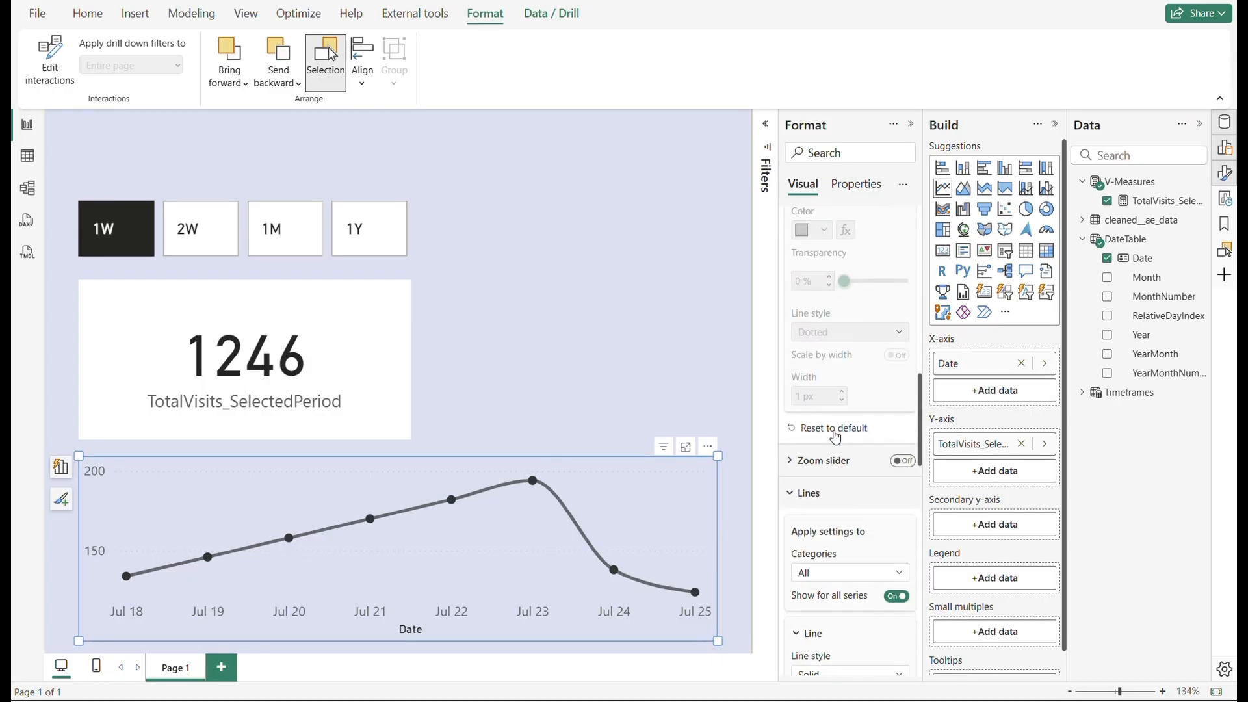
{"action": "left_click", "coordinate": [801, 441]}
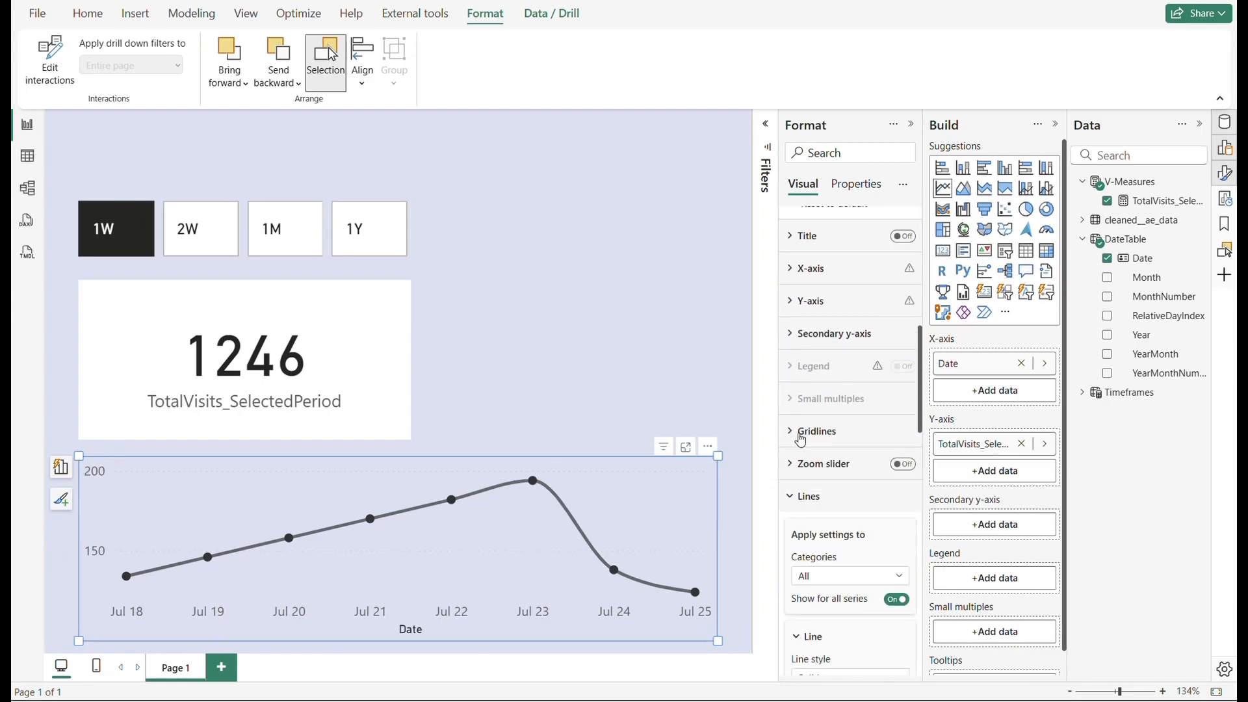
{"action": "left_click", "coordinate": [800, 440]}
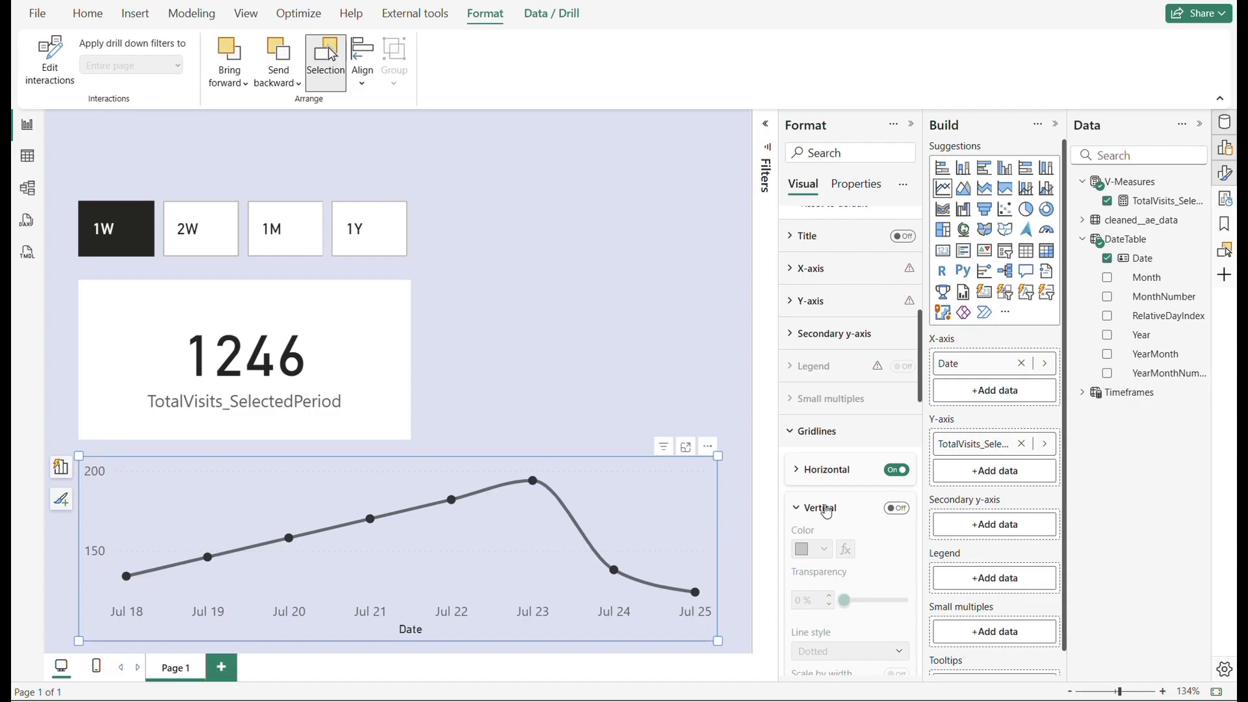
{"action": "left_click", "coordinate": [822, 472]}
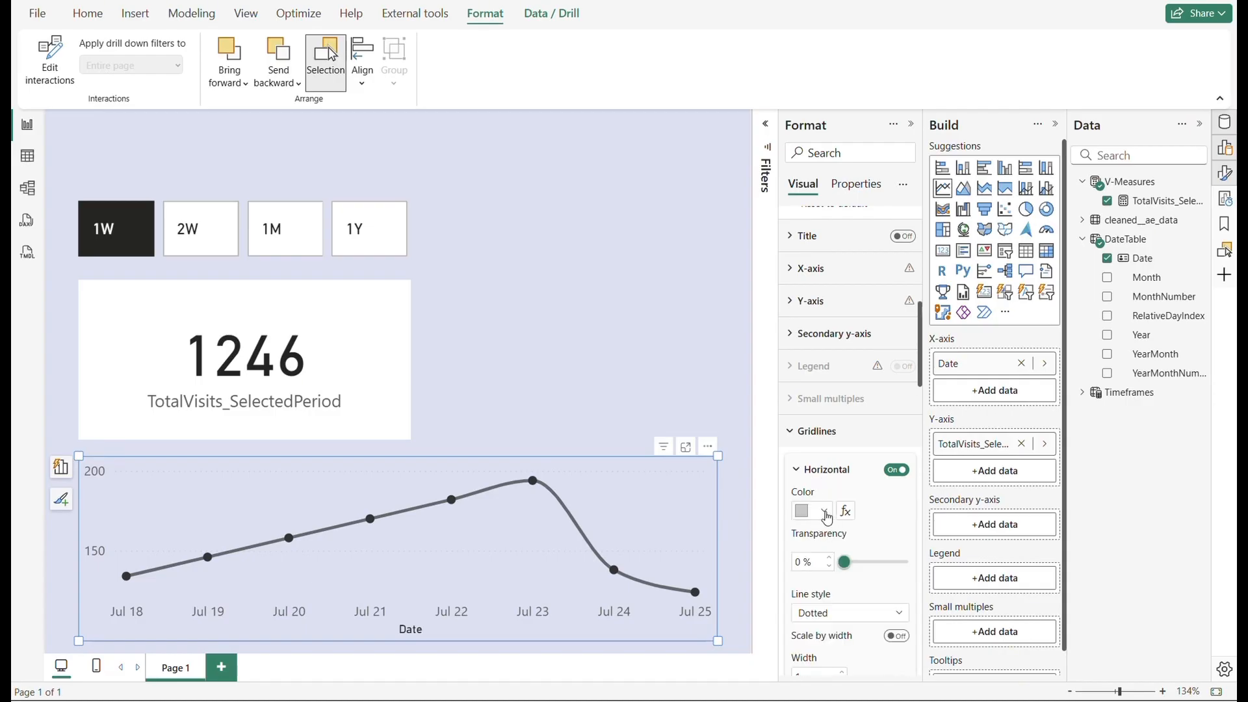
{"action": "left_click", "coordinate": [819, 518]}
{"action": "left_click", "coordinate": [816, 441]}
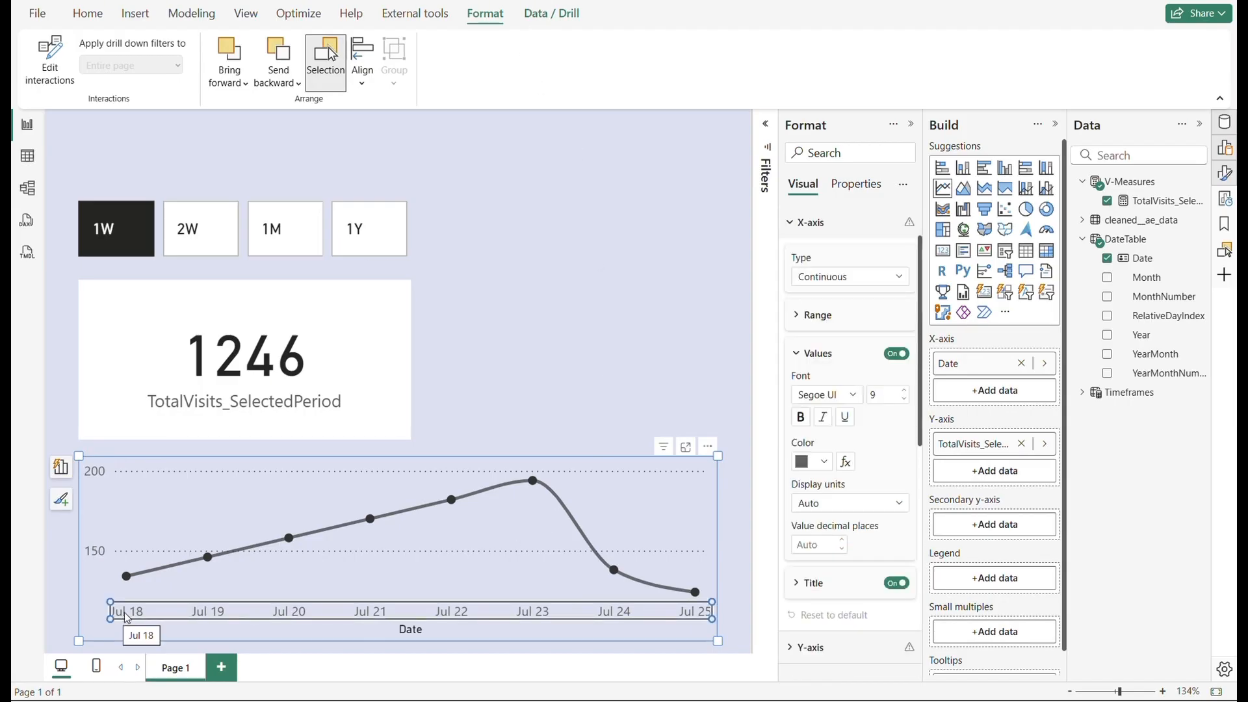
- Change the line chart's X-axis and Y-axis value labels to a dark color
{"action": "left_click", "coordinate": [808, 468]}
{"action": "left_click", "coordinate": [812, 394]}
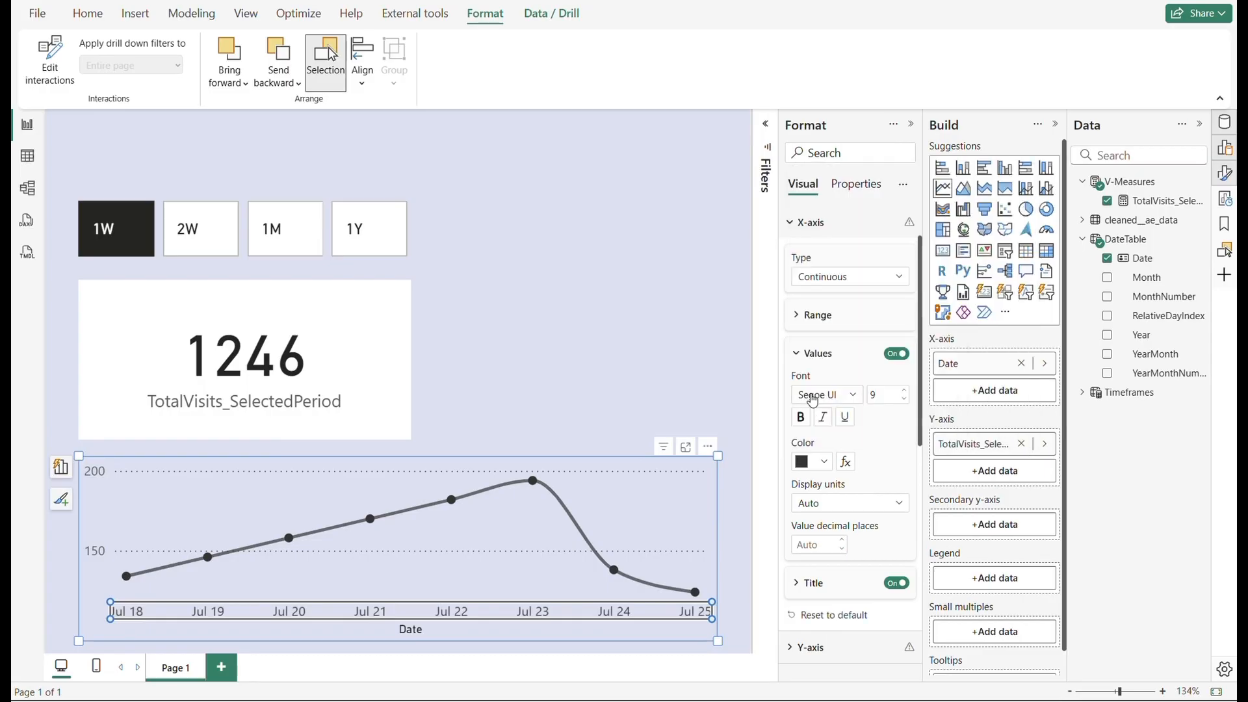
{"action": "left_click", "coordinate": [90, 553]}
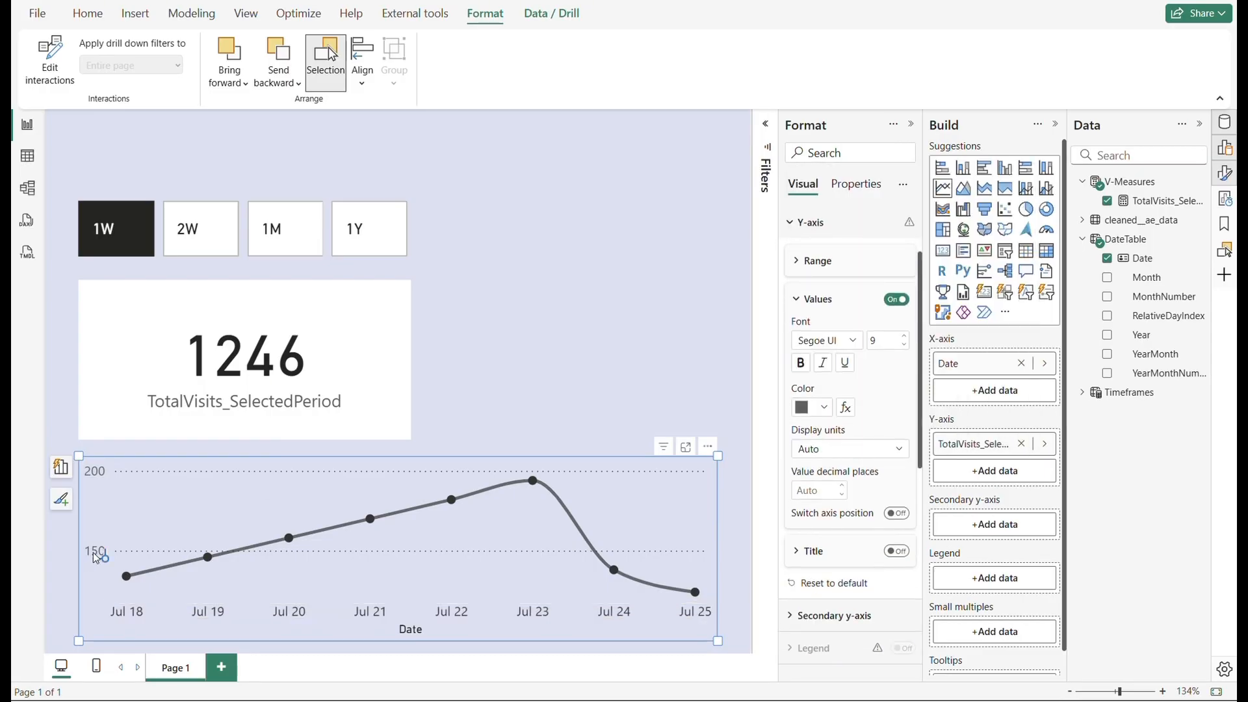
{"action": "scroll", "coordinate": [838, 338], "scroll_direction": "up", "scroll_amount": 2}
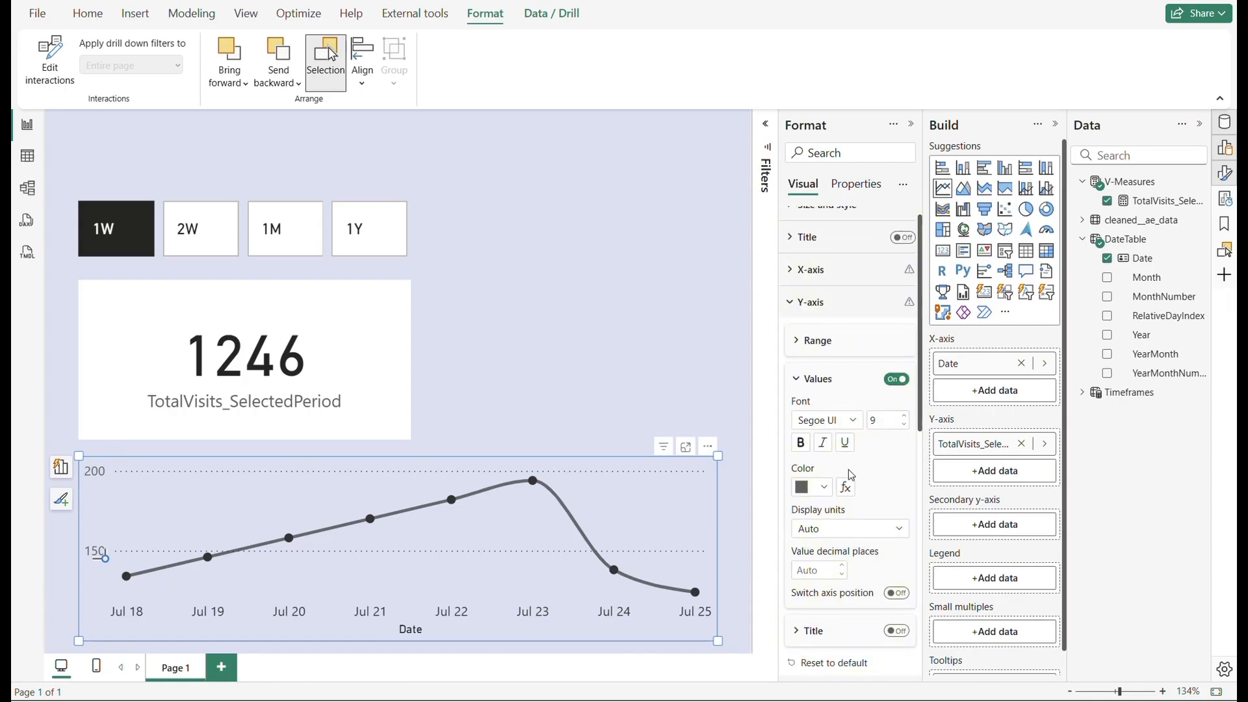
{"action": "left_click", "coordinate": [801, 492]}
{"action": "left_click", "coordinate": [812, 421]}
- Check the restyled line chart with the 2W and 1M periods
{"action": "left_click", "coordinate": [201, 240]}
{"action": "left_click", "coordinate": [269, 232]}
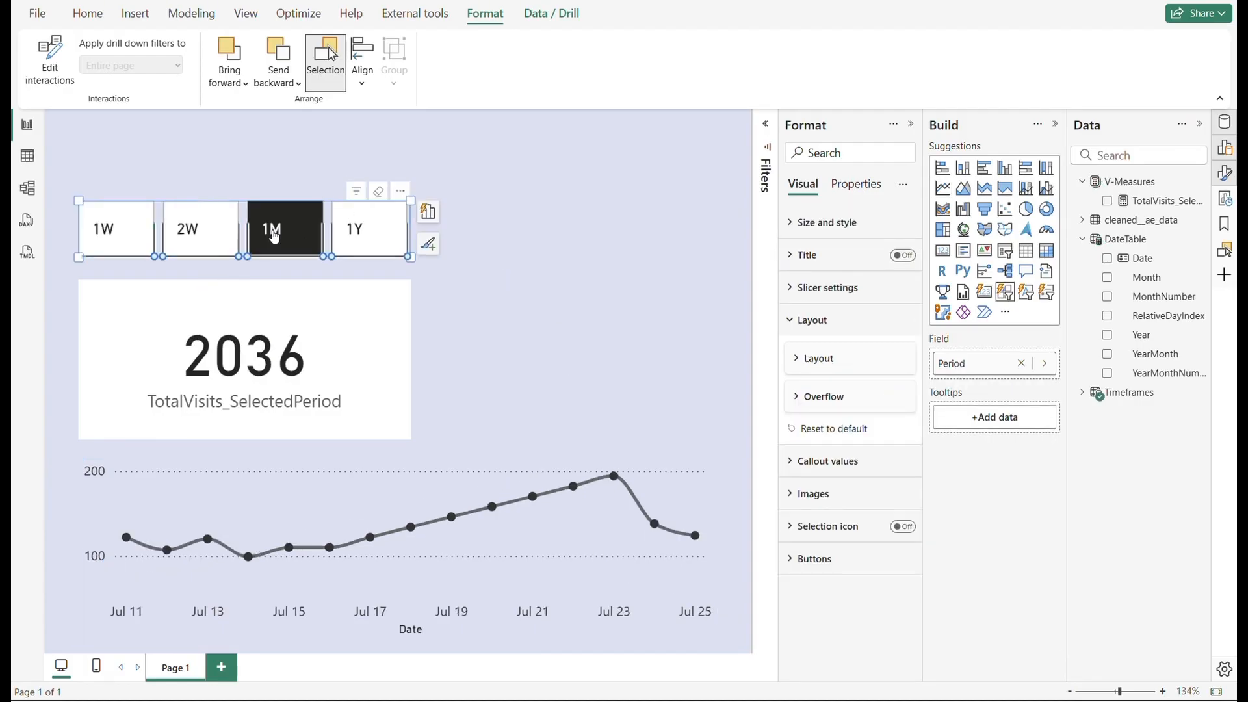
- Check the line chart with the 1Y period and try adding YearMonth below Date on its X-axis
{"action": "left_click", "coordinate": [362, 232]}
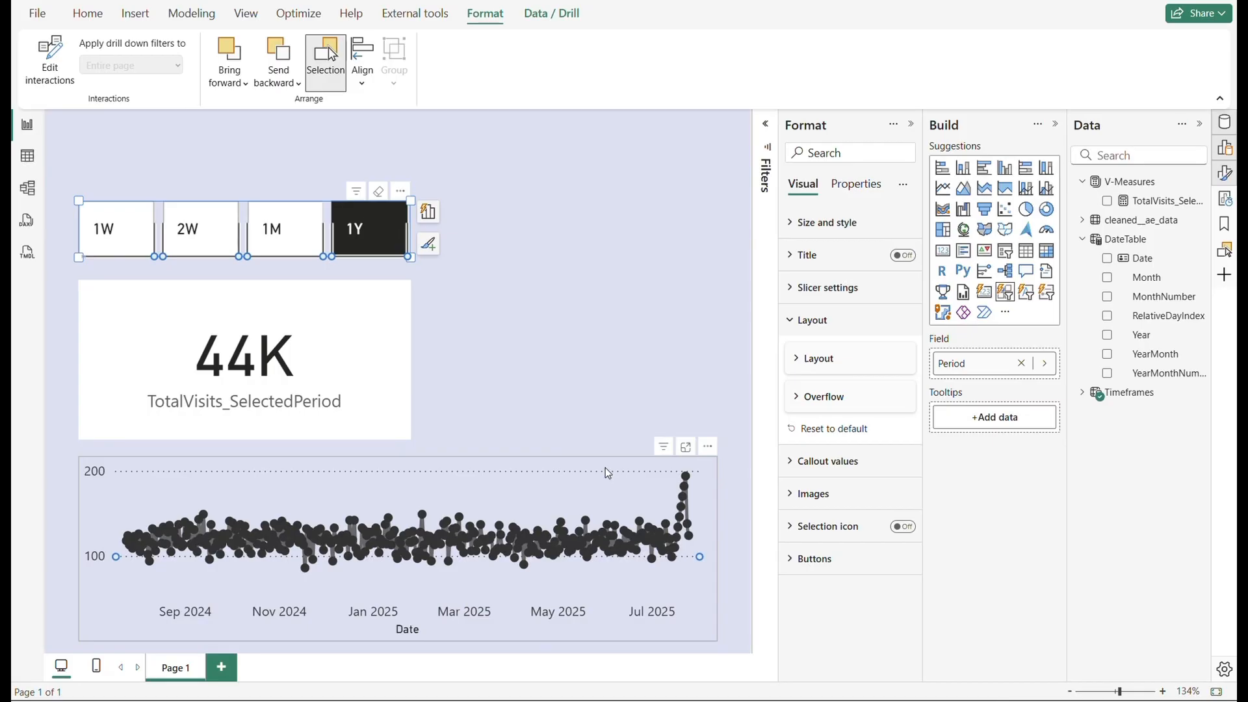
{"action": "left_click", "coordinate": [522, 498]}
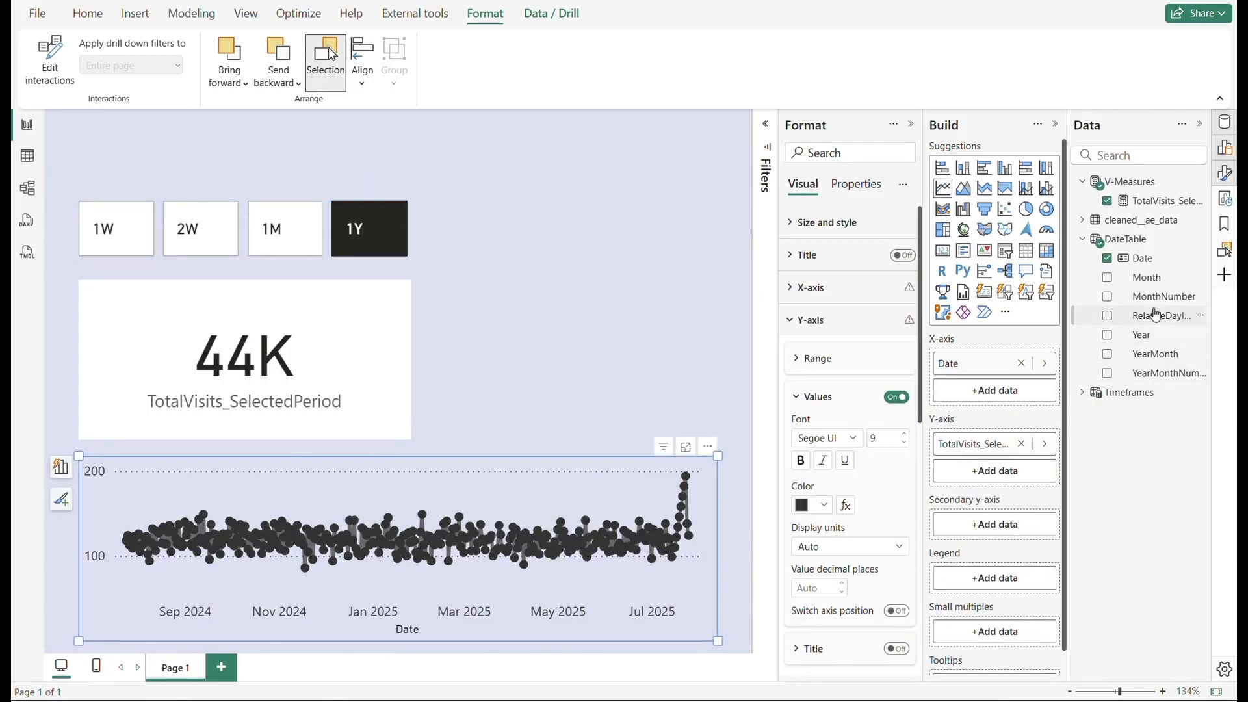
{"action": "left_click_drag", "start_coordinate": [1137, 363], "coordinate": [1006, 393]}
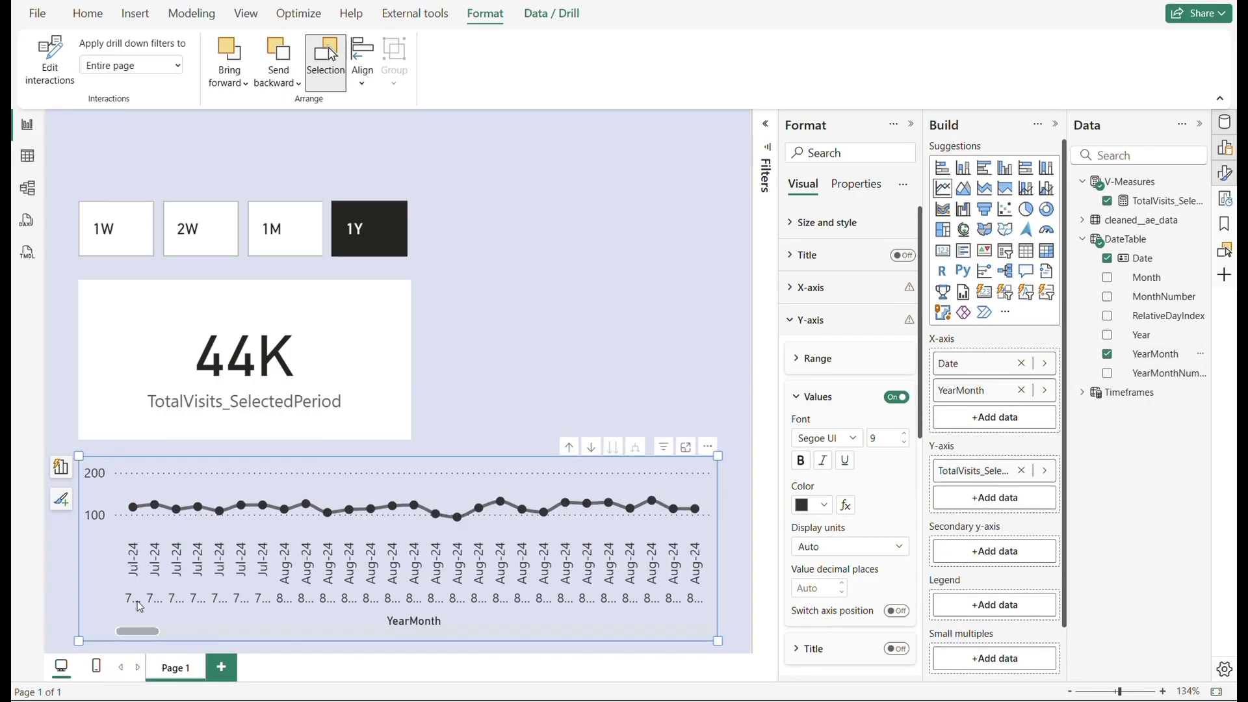
- Check the combined Date and YearMonth axis with the 1M, 2W, 1W and 1Y periods, and remove YearMonth from the X-axis
{"action": "mouse_move", "coordinate": [135, 633]}
{"action": "left_mouse_down"}
{"action": "mouse_move", "coordinate": [715, 642]}
{"action": "mouse_move", "coordinate": [120, 624]}
{"action": "left_mouse_up"}
{"action": "left_click", "coordinate": [283, 237]}
{"action": "left_click", "coordinate": [191, 233]}
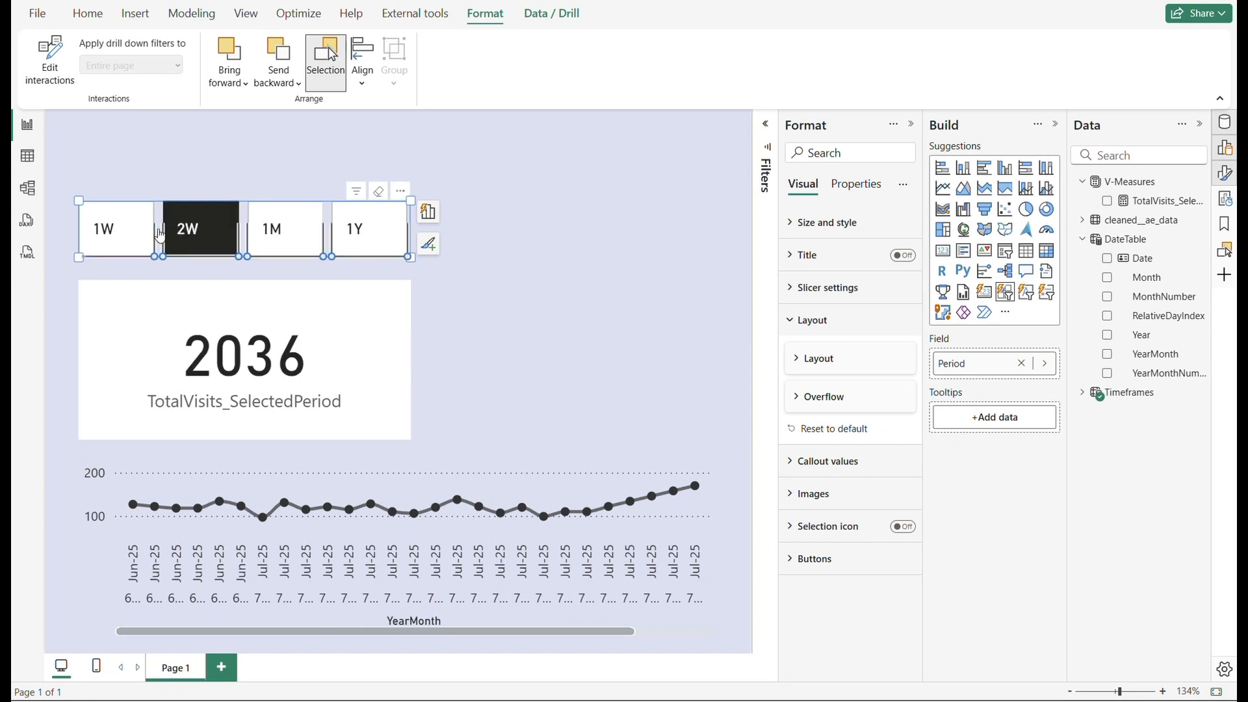
{"action": "left_click", "coordinate": [123, 237]}
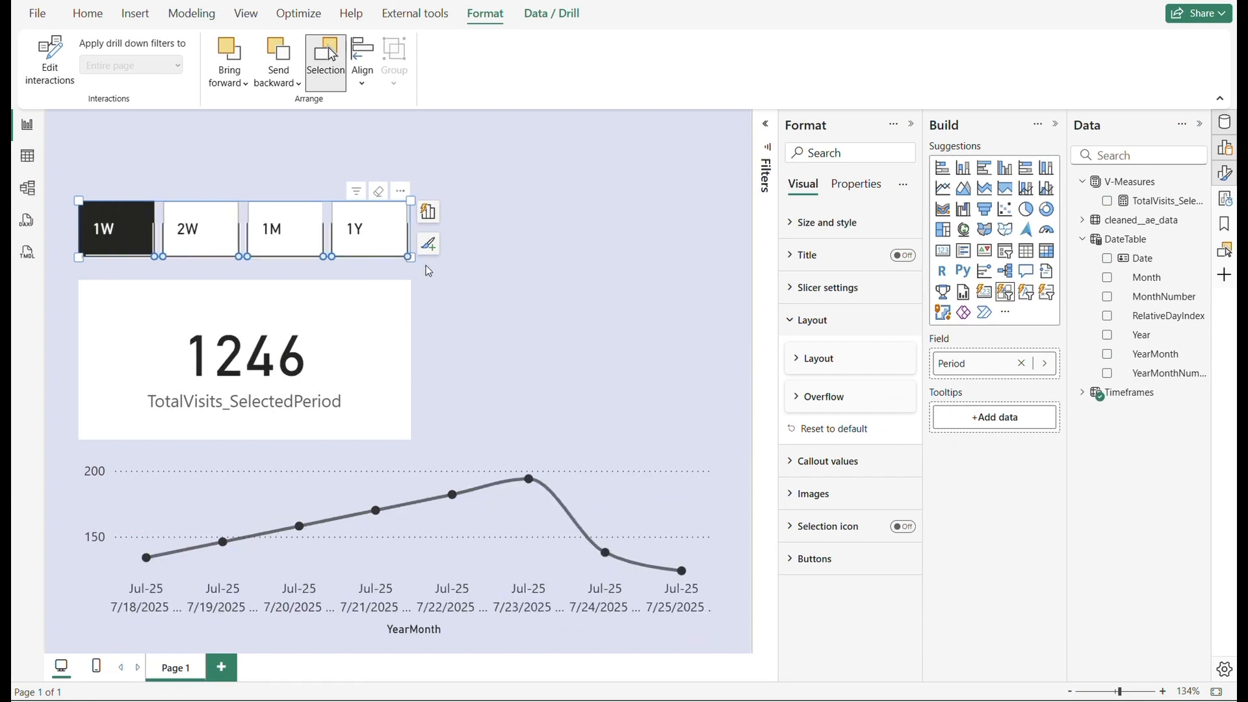
{"action": "left_click", "coordinate": [351, 231]}
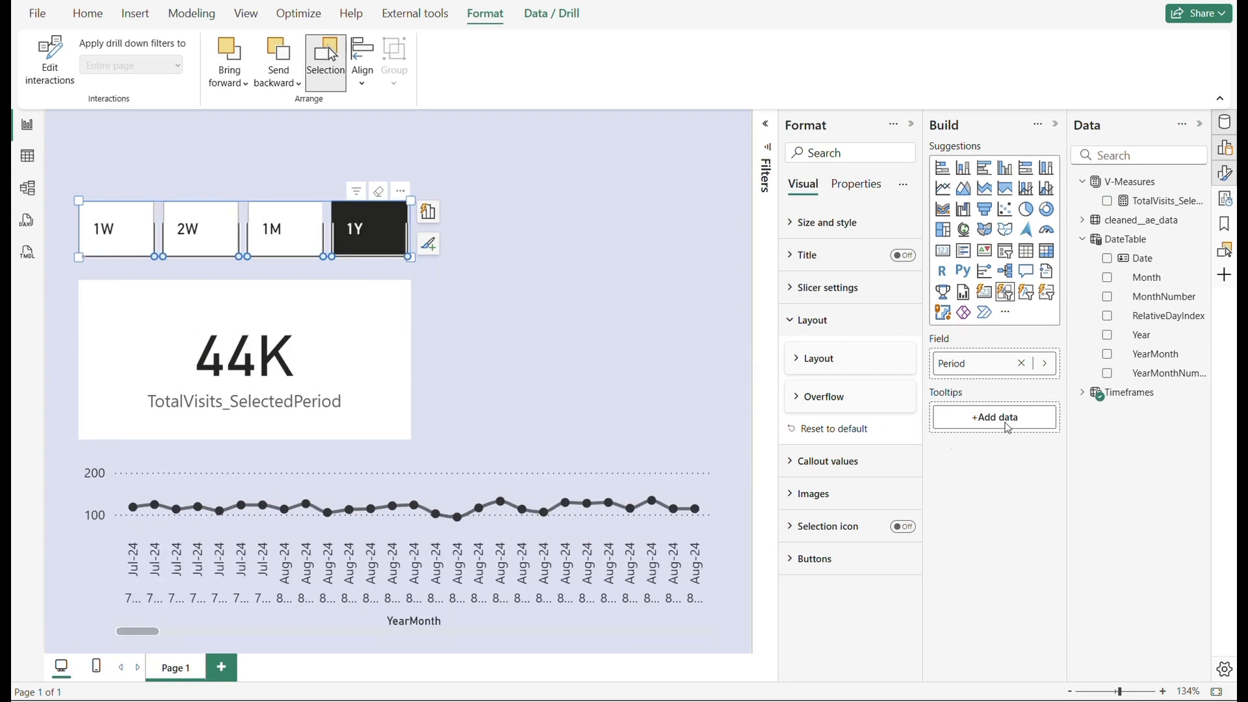
{"action": "left_click", "coordinate": [634, 495]}
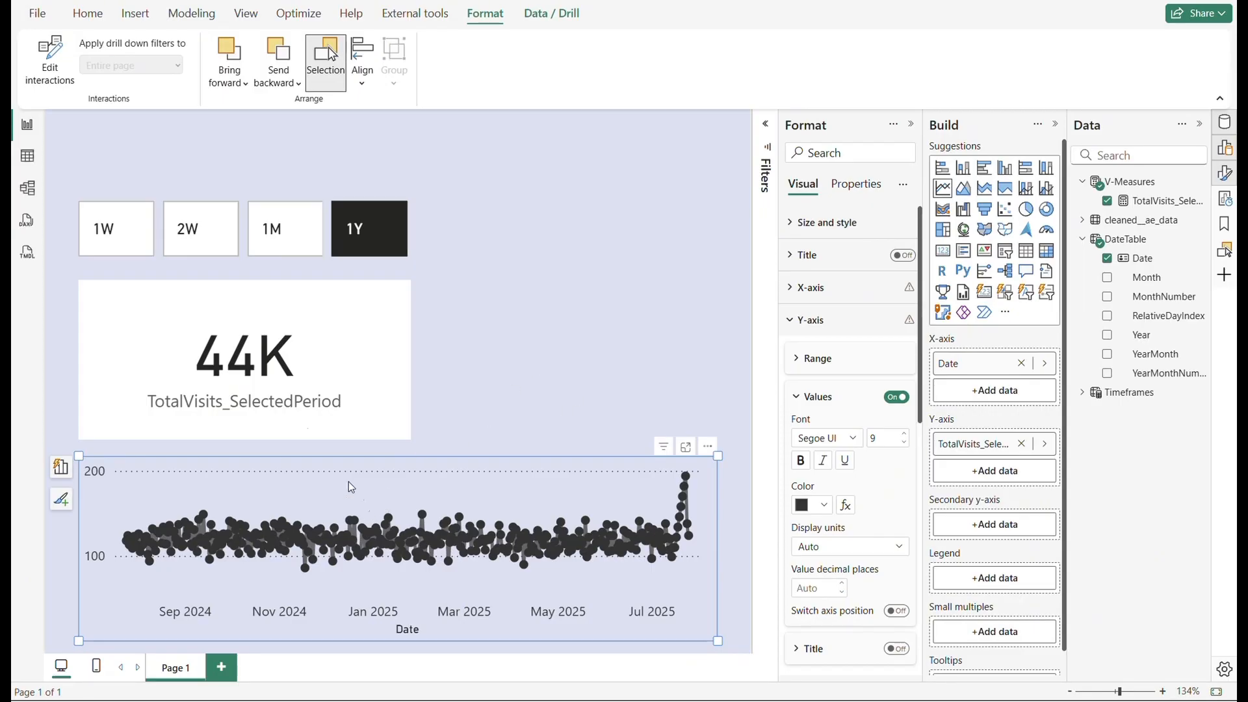
- Filter the report to the 1W period and place a copy of the line chart at the top of the page
{"action": "left_click", "coordinate": [123, 227]}
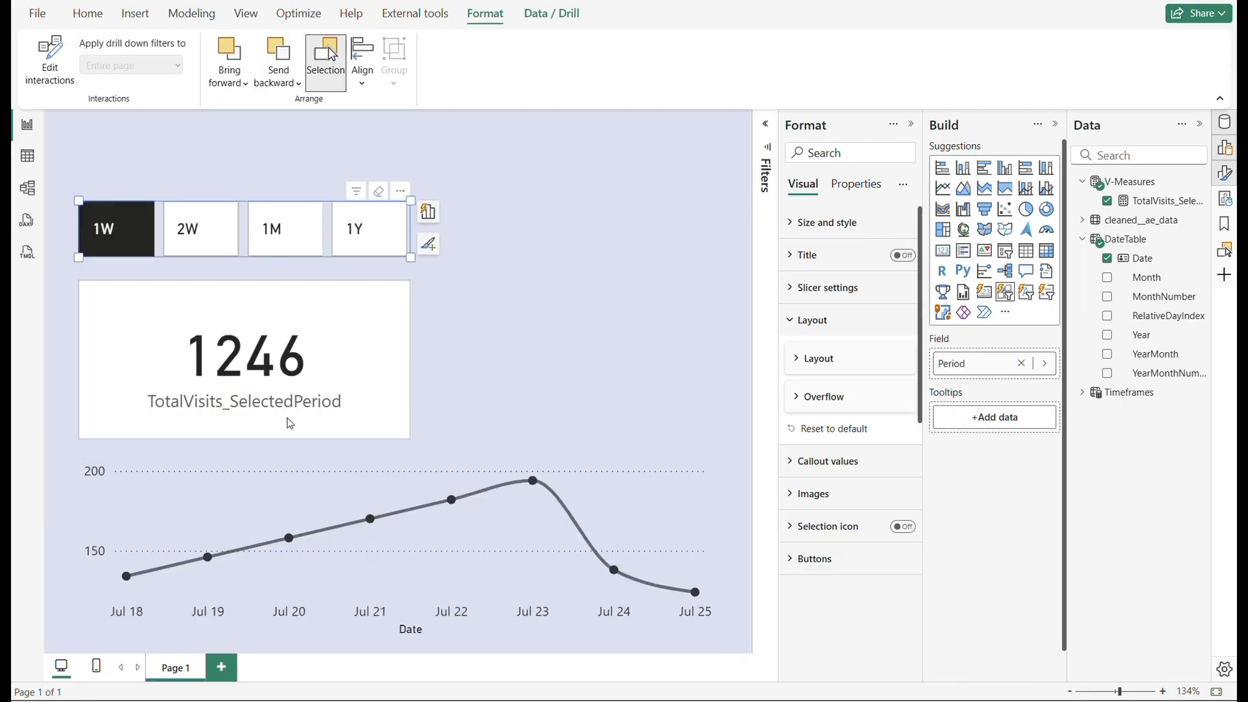
{"action": "left_click", "coordinate": [364, 483]}
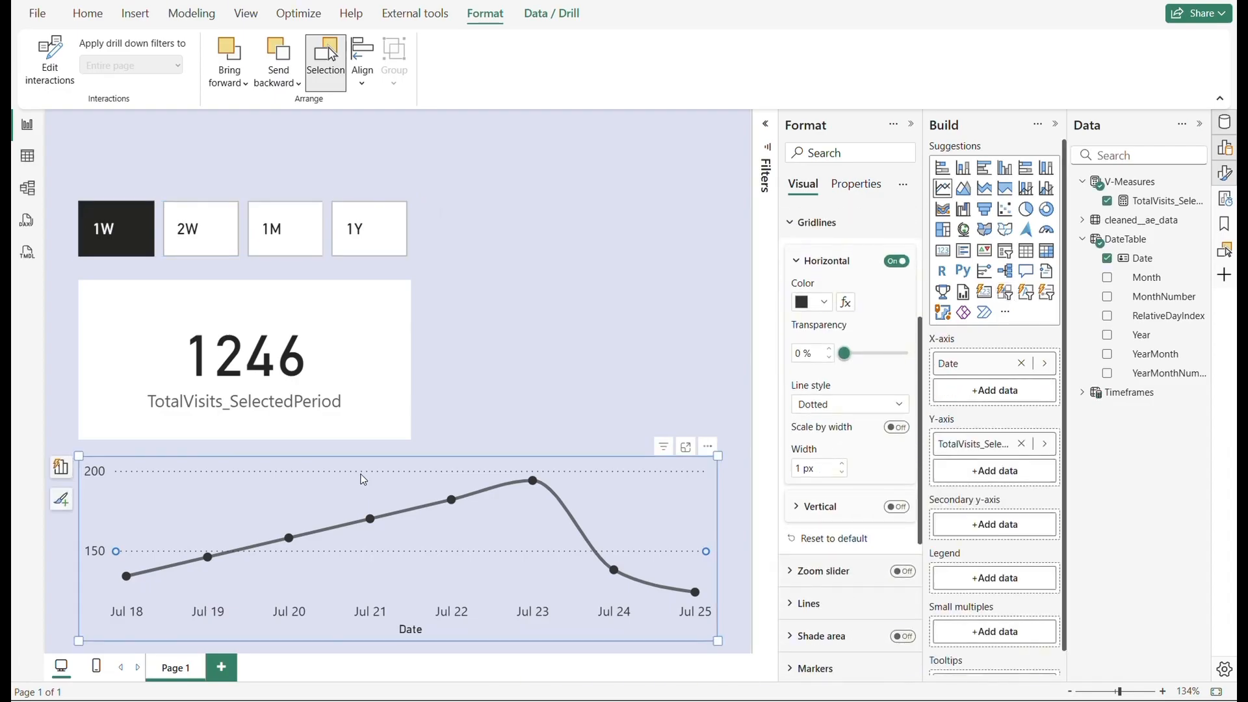
{"action": "key", "text": "ctrl+c"}
{"action": "key", "text": "ctrl+v"}
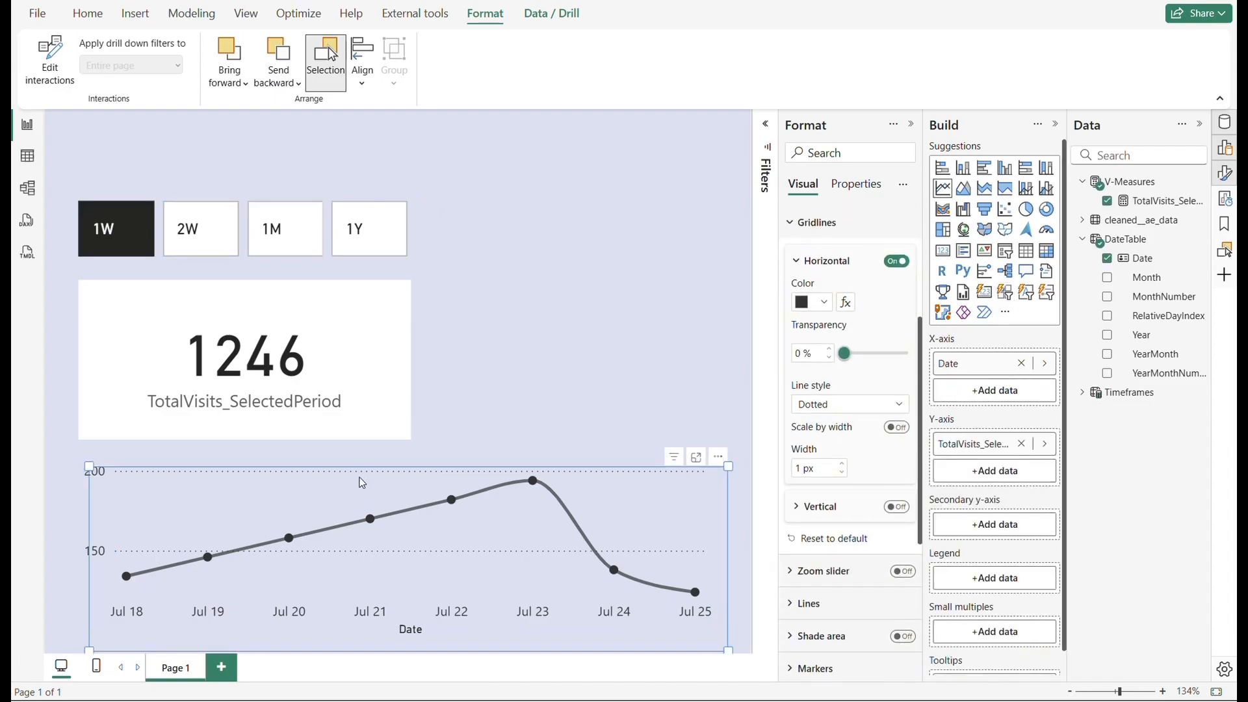
{"action": "left_click_drag", "start_coordinate": [362, 479], "coordinate": [575, 89]}
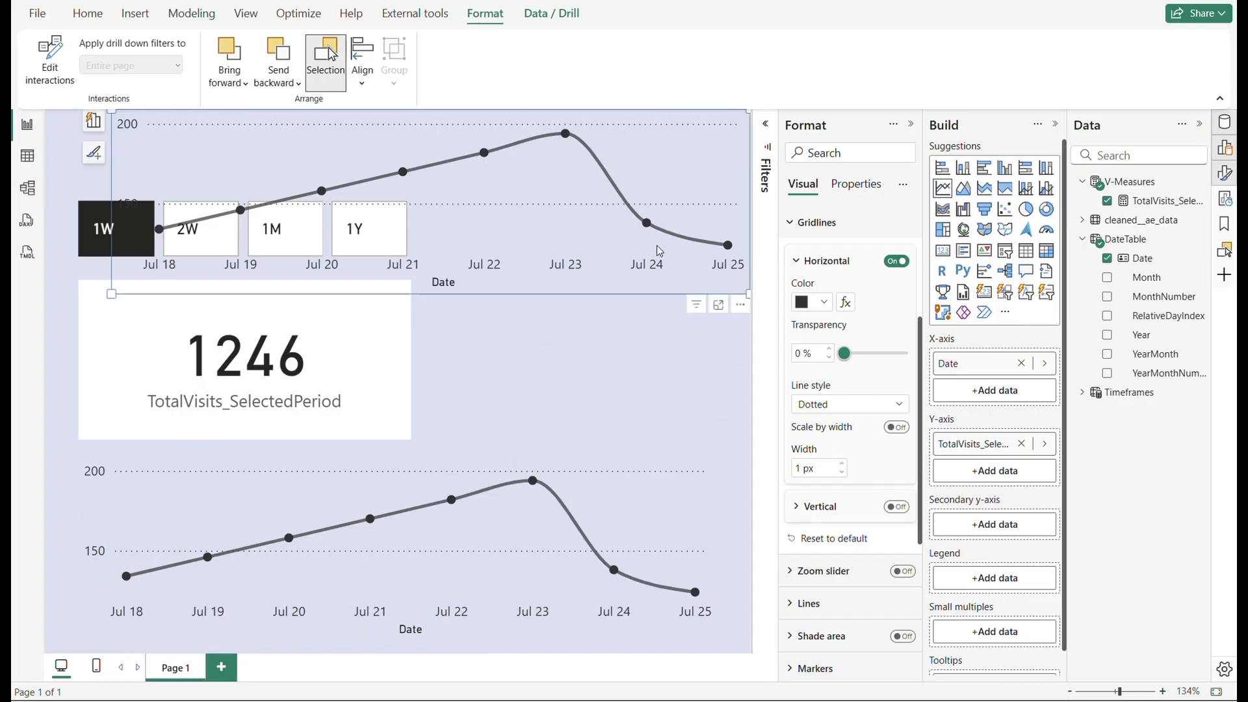
- Paste two more copies of the line chart and place them above the original chart
{"action": "left_click", "coordinate": [477, 469]}
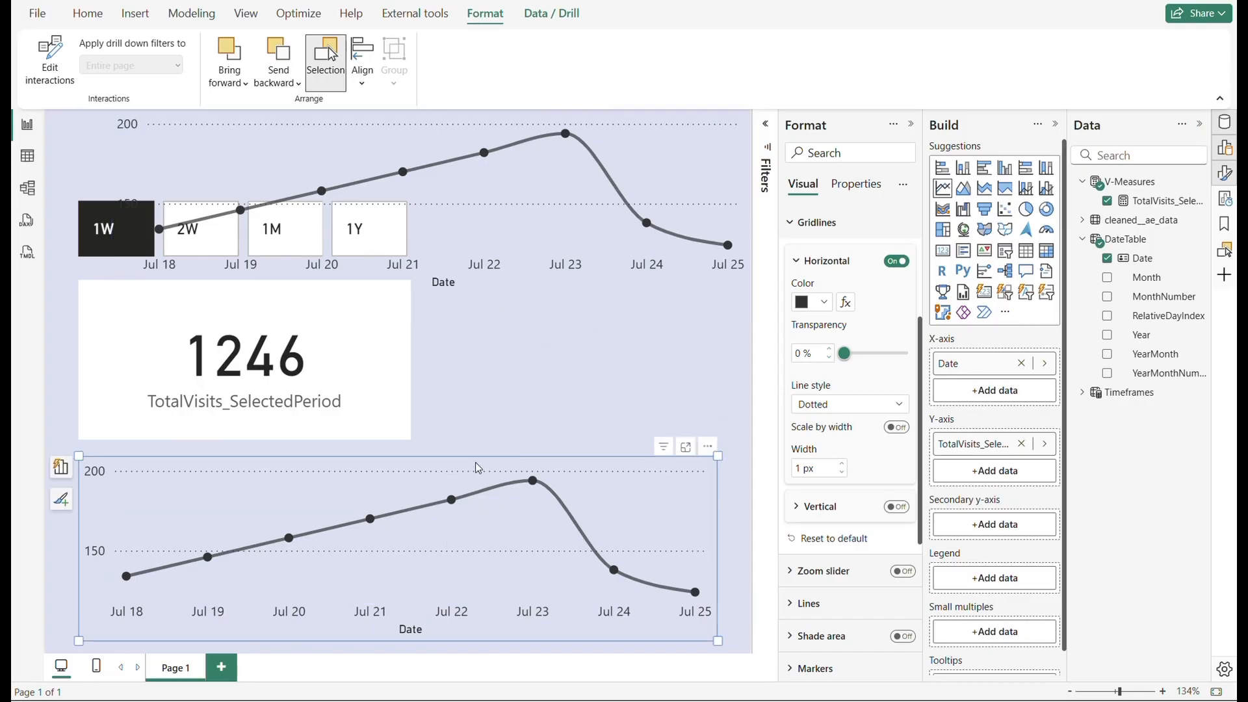
{"action": "key", "text": "ctrl+v"}
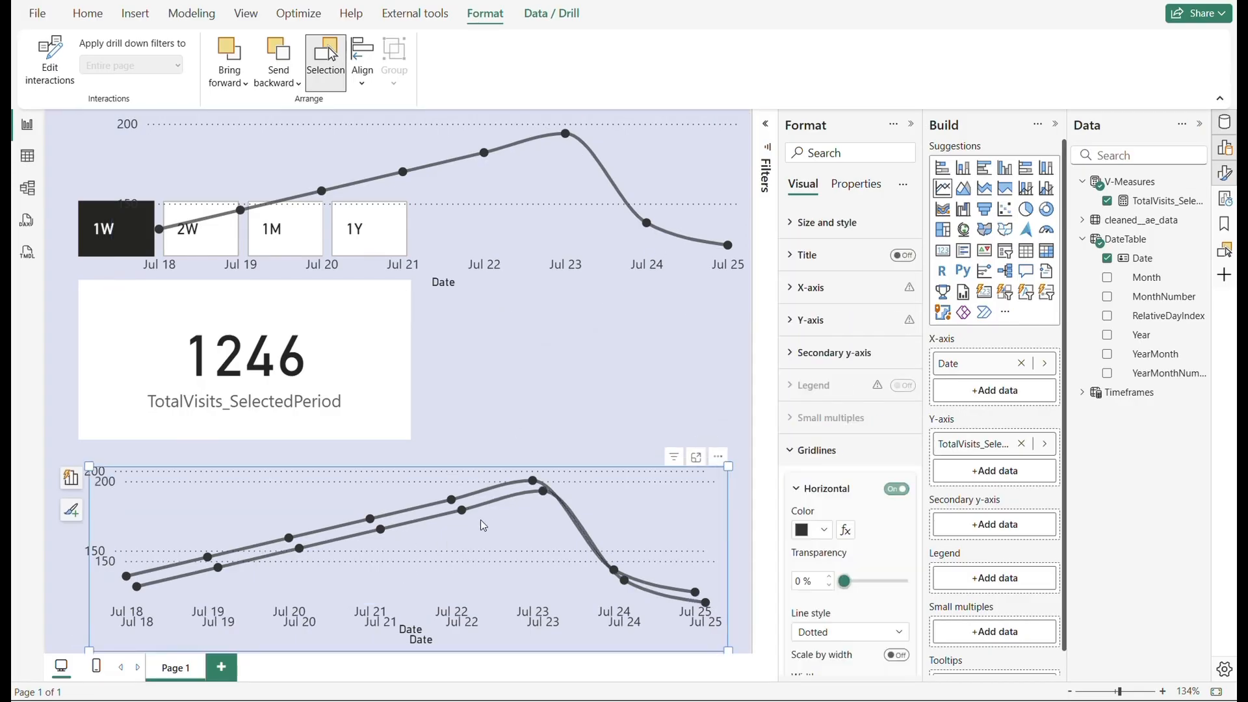
{"action": "left_click_drag", "start_coordinate": [501, 532], "coordinate": [535, 322]}
{"action": "left_click", "coordinate": [499, 567]}
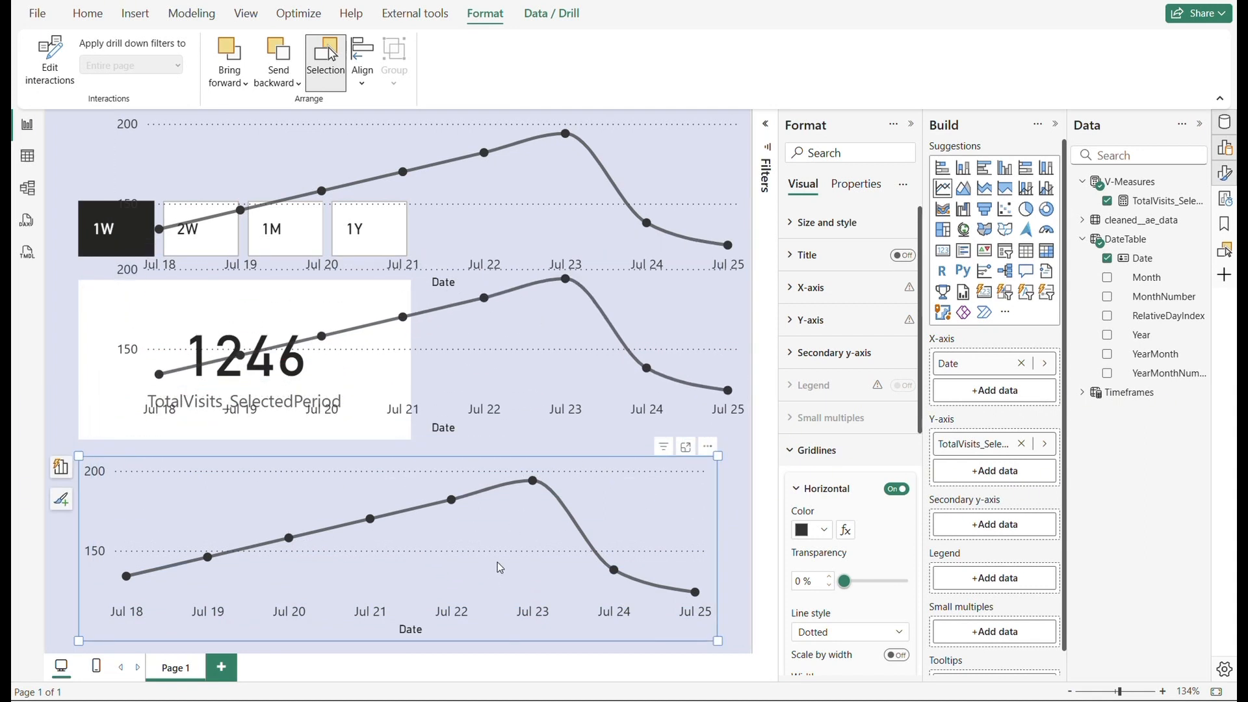
{"action": "key", "text": "ctrl+v"}
{"action": "left_click_drag", "start_coordinate": [498, 565], "coordinate": [518, 371]}
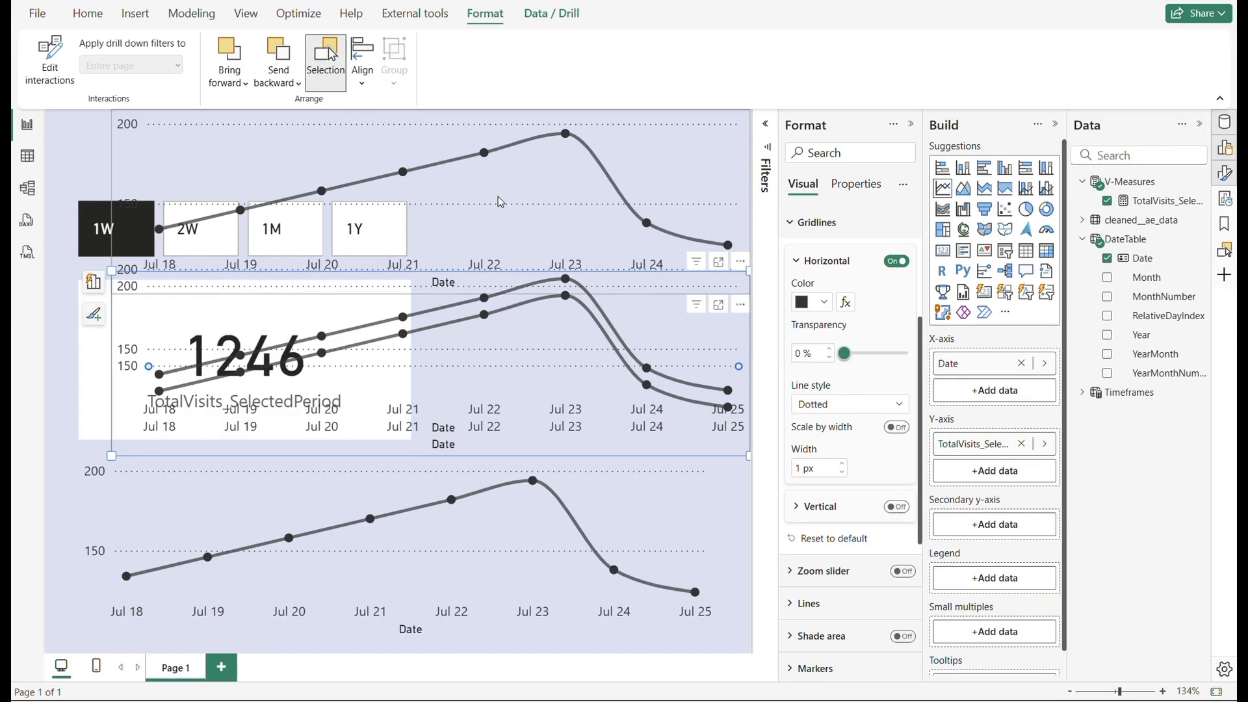
{"action": "left_click", "coordinate": [528, 187]}
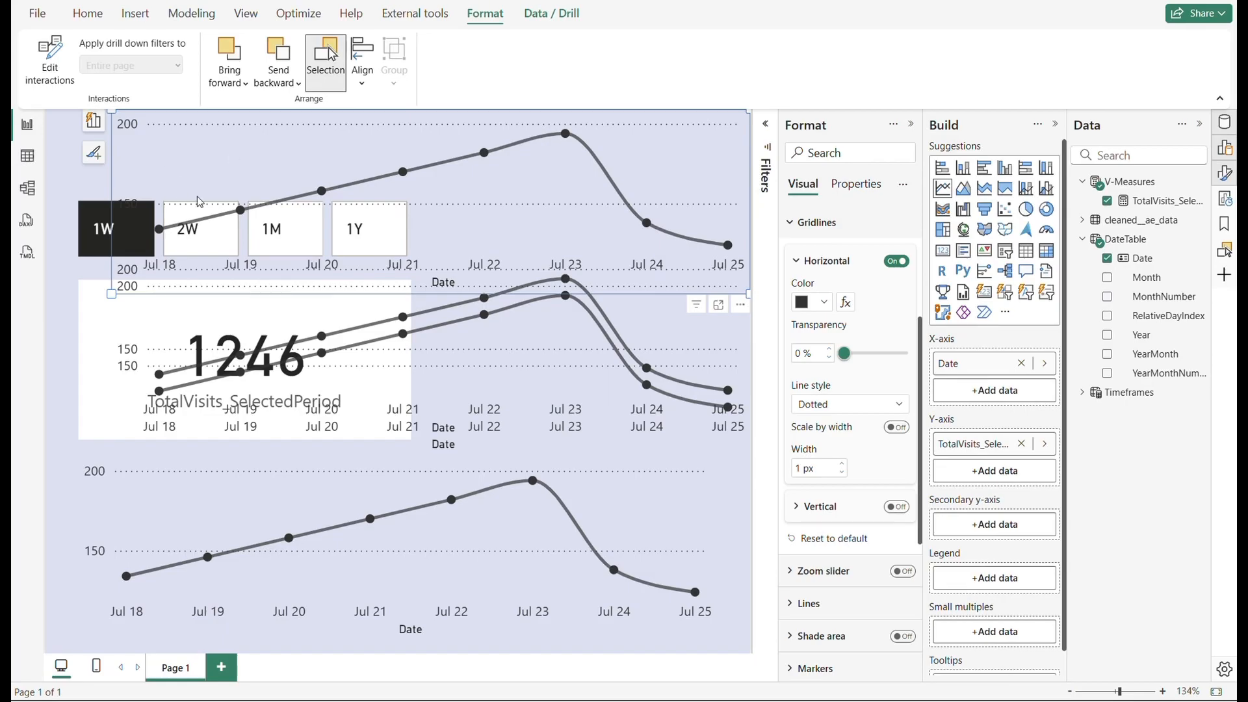
{"action": "key", "text": "ctrl+z"}
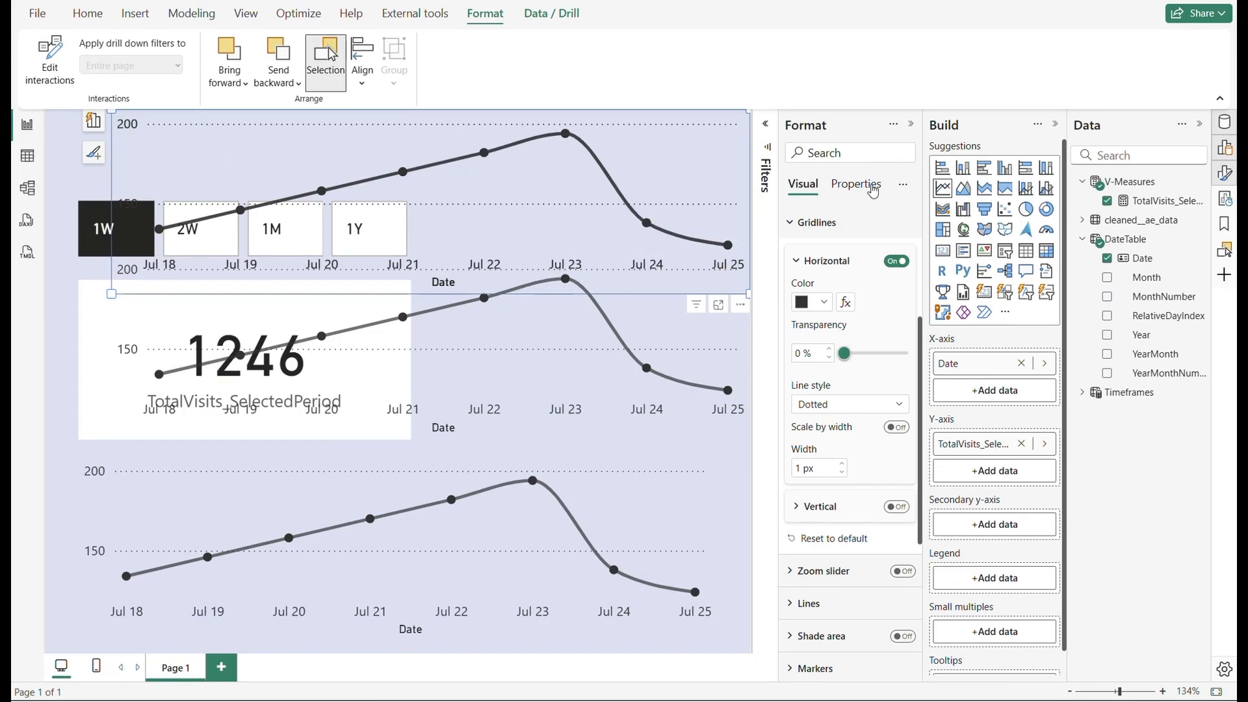
- Set the canvas width to 1000 px and move two line chart copies into the right half of the page
{"action": "left_click", "coordinate": [730, 575]}
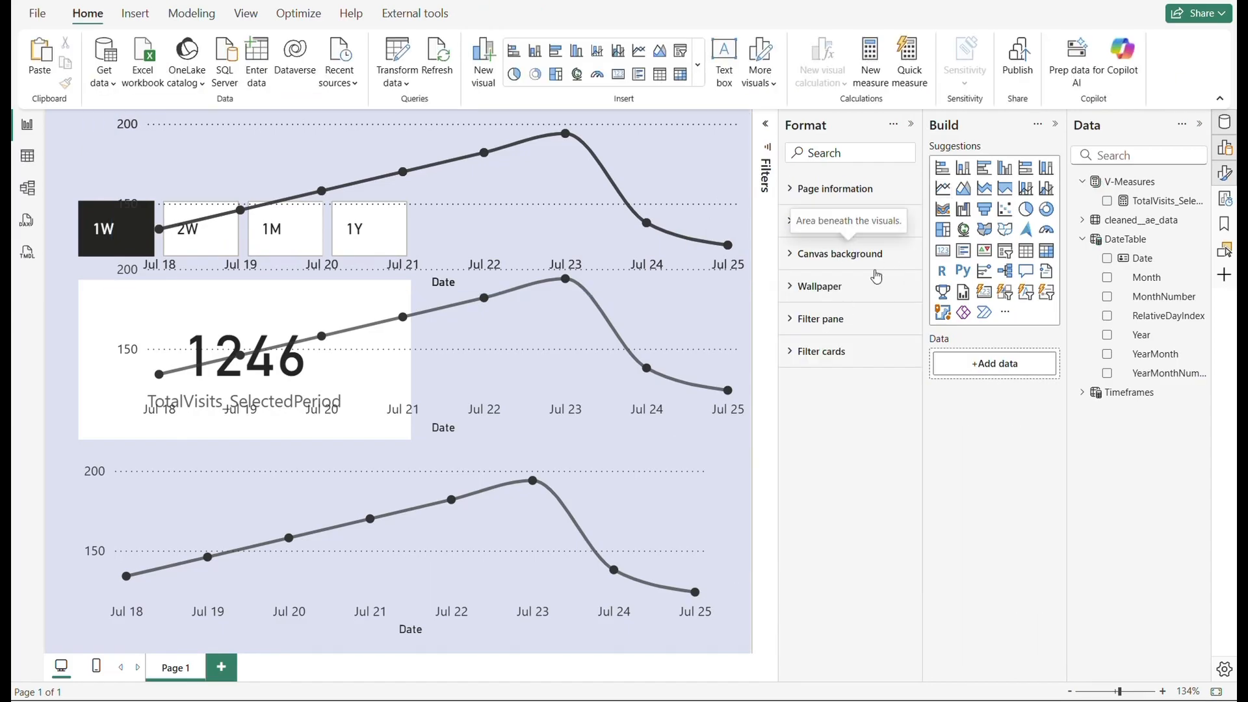
{"action": "left_click", "coordinate": [832, 222]}
{"action": "double_click", "coordinate": [803, 358]}
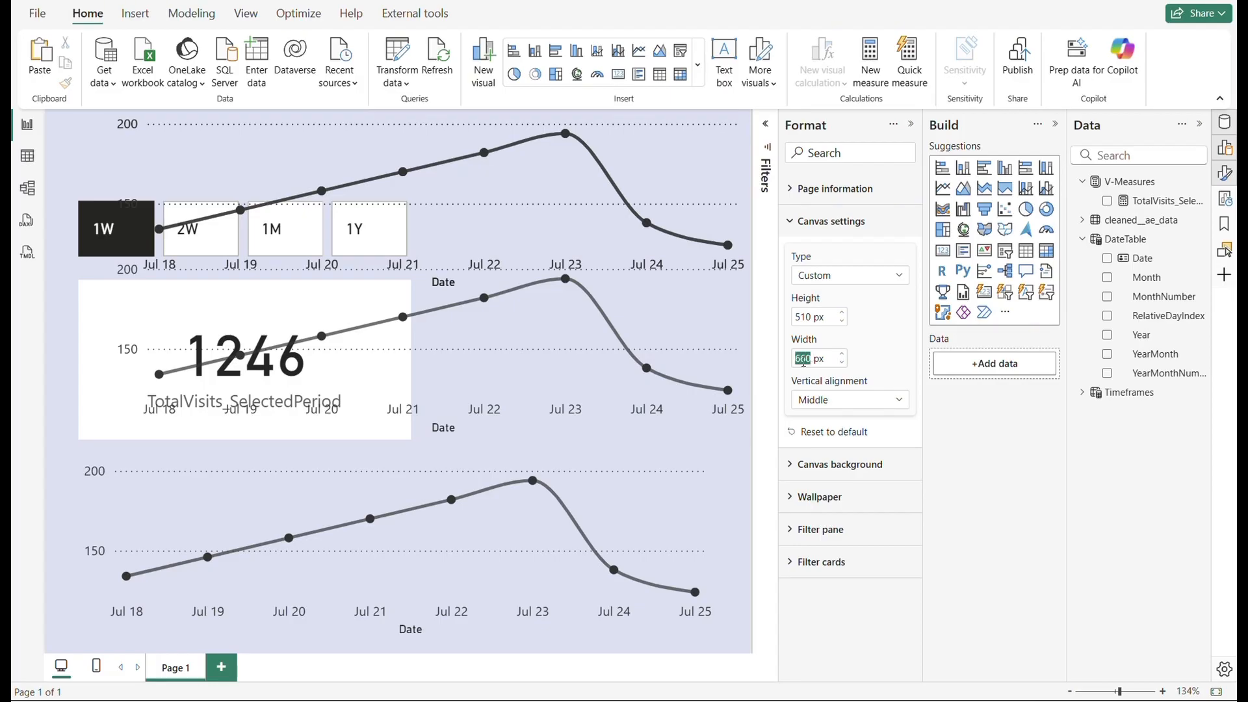
{"action": "type", "text": "1000"}
{"action": "key", "text": "Return"}
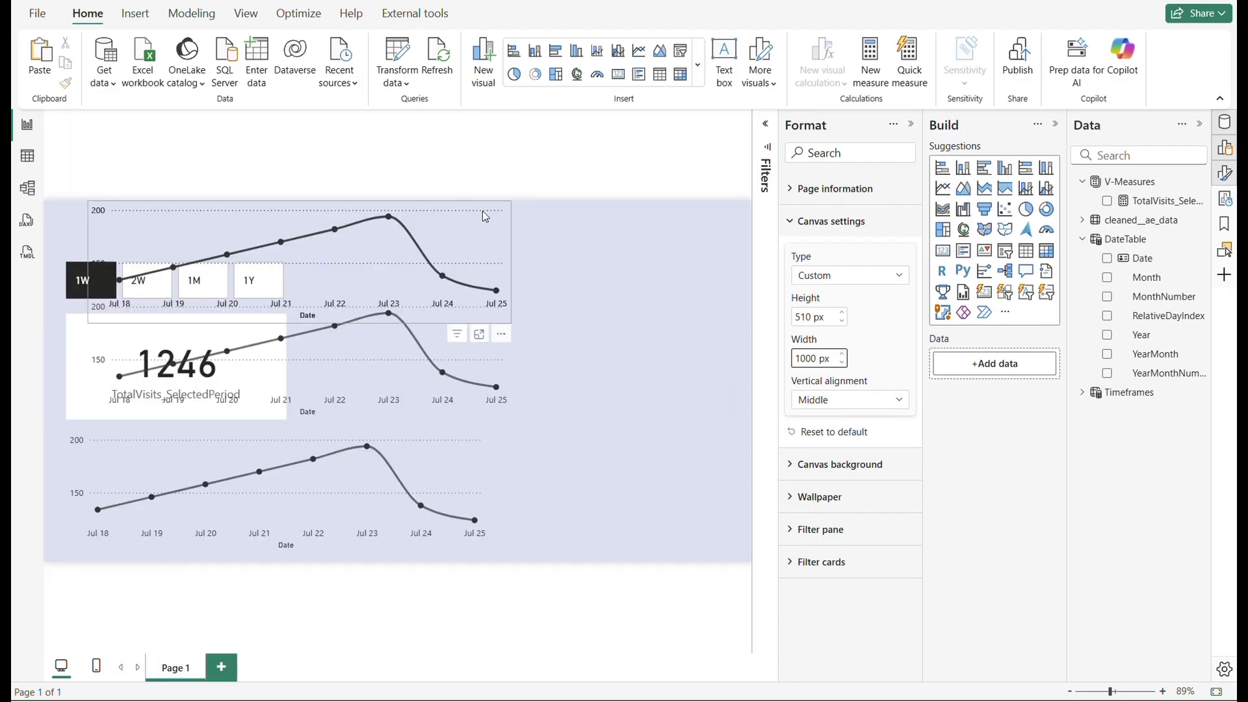
{"action": "left_click_drag", "start_coordinate": [393, 221], "coordinate": [633, 224]}
{"action": "left_click_drag", "start_coordinate": [179, 214], "coordinate": [615, 349]}
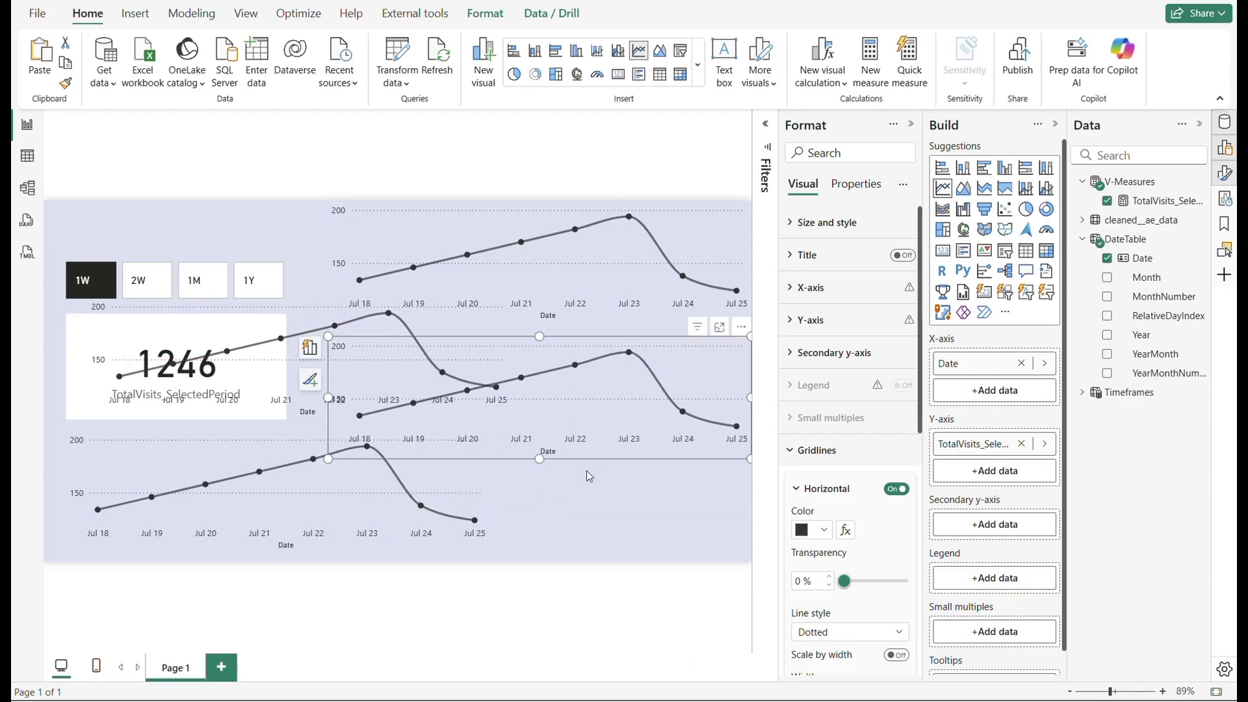
- Set the canvas height to 1000 px
{"action": "left_click", "coordinate": [578, 518]}
{"action": "double_click", "coordinate": [804, 358]}
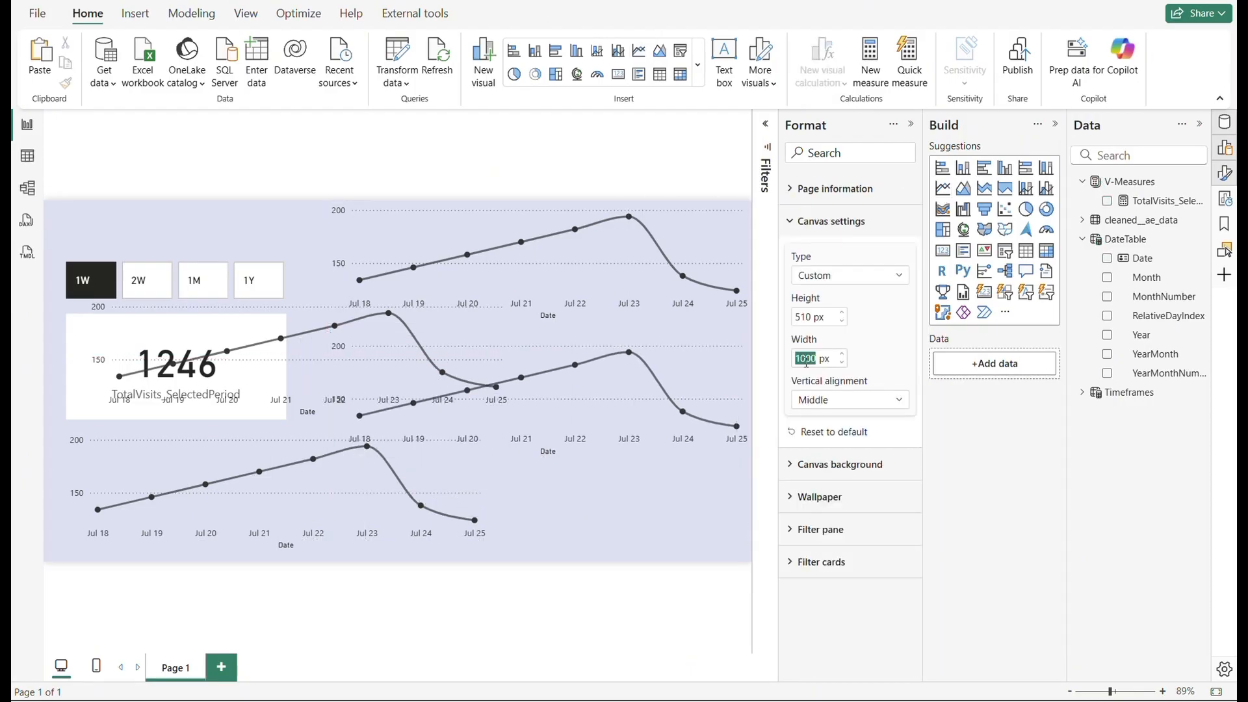
{"action": "double_click", "coordinate": [803, 317]}
{"action": "type", "text": "1000"}
{"action": "key", "text": "Return"}
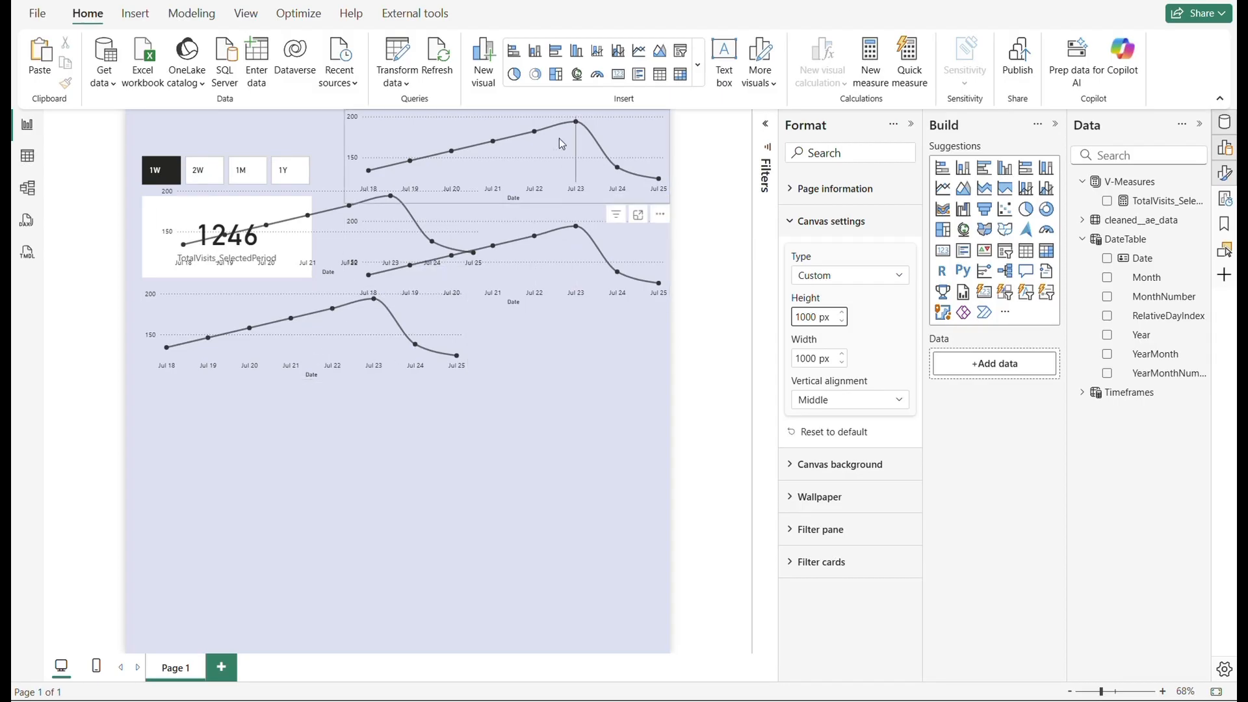
- Stack the three line chart copies in a column below the original line chart
{"action": "left_click_drag", "start_coordinate": [563, 136], "coordinate": [305, 406]}
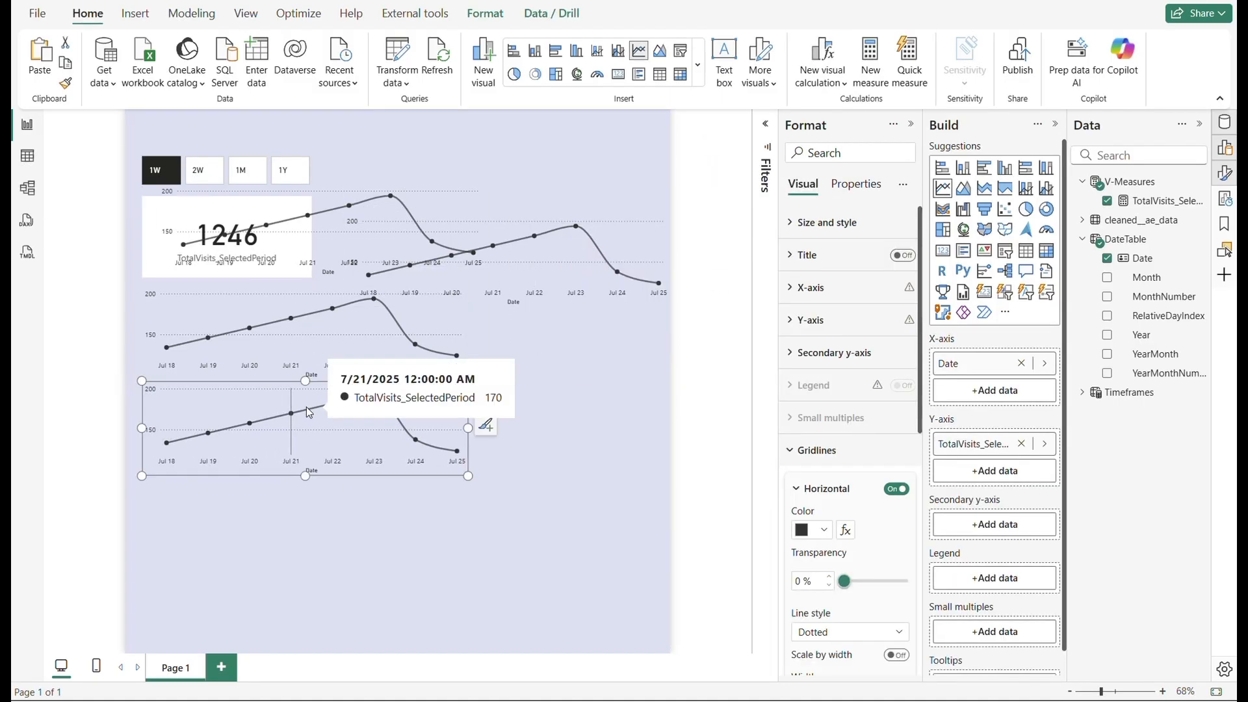
{"action": "left_click_drag", "start_coordinate": [427, 200], "coordinate": [402, 506]}
{"action": "left_click_drag", "start_coordinate": [552, 232], "coordinate": [351, 598]}
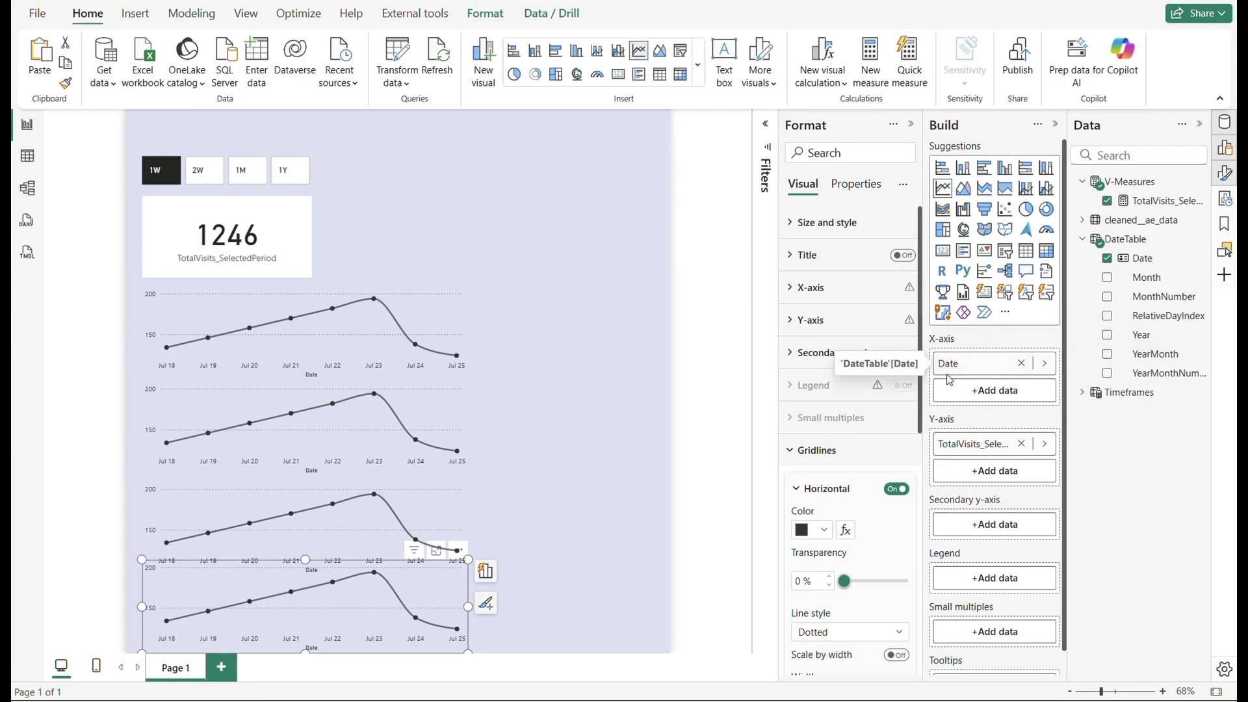
- Replace Date with YearMonth on the X-axis of the lowest line chart and check it with the 1Y period
{"action": "left_click", "coordinate": [1021, 365]}
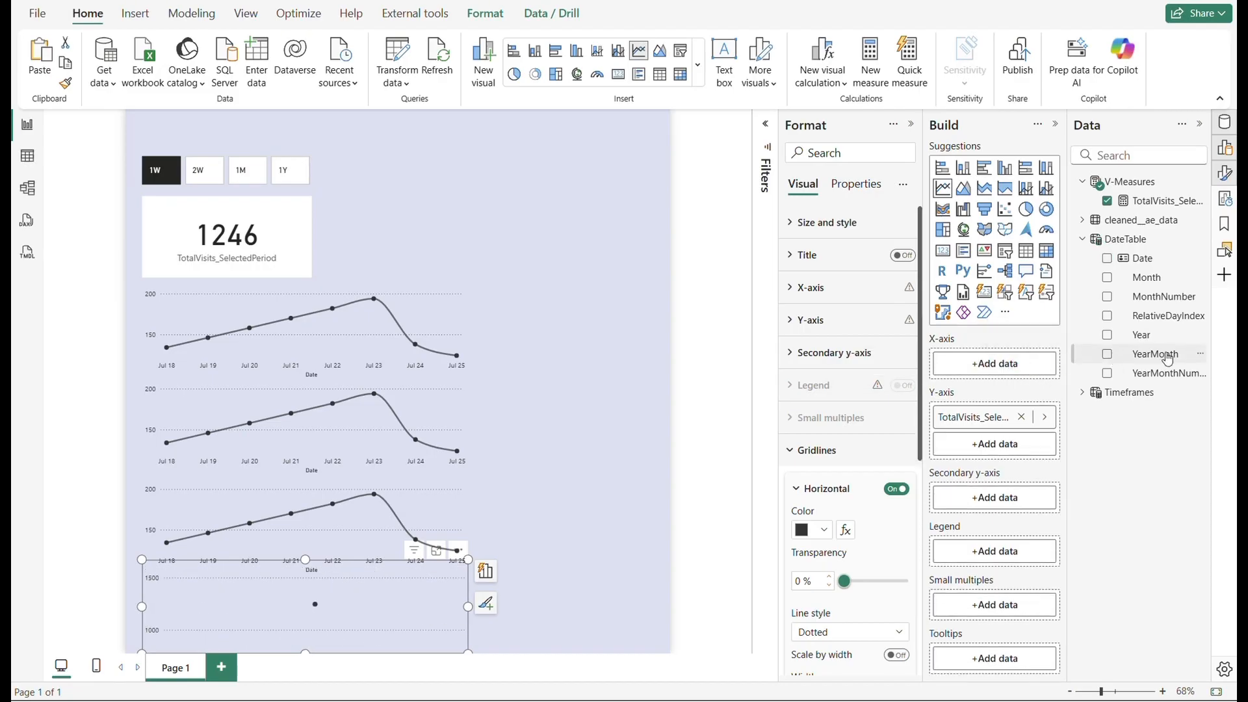
{"action": "left_click_drag", "start_coordinate": [1168, 358], "coordinate": [1014, 368]}
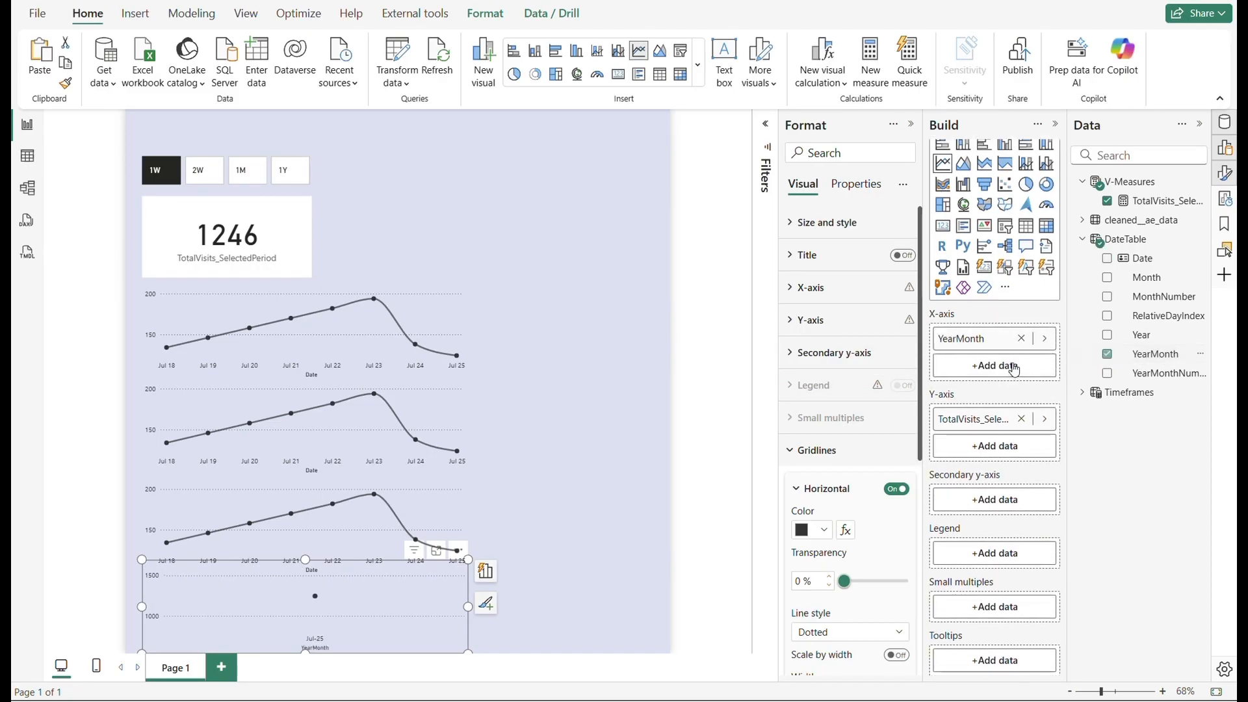
{"action": "left_click", "coordinate": [284, 169]}
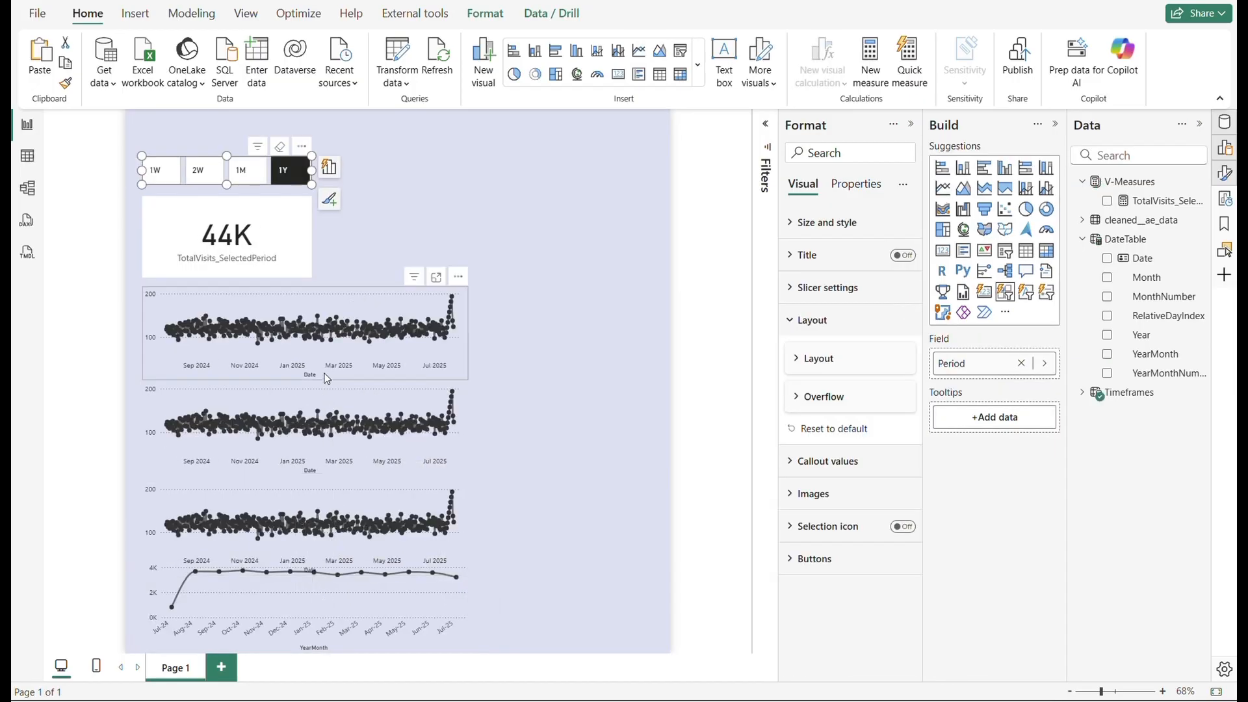
- Replace Date with YearMonth on the X-axis of the third line chart and switch the slicer to the 1M period
{"action": "left_click", "coordinate": [392, 482]}
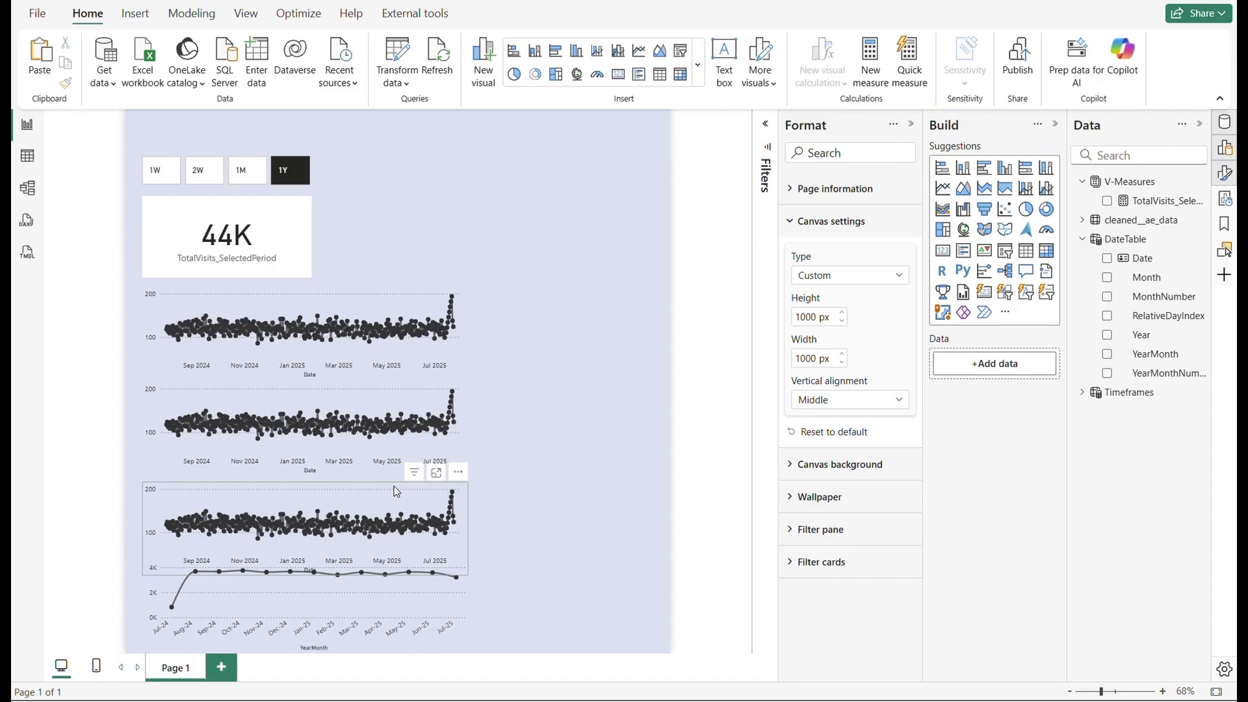
{"action": "left_click", "coordinate": [397, 491]}
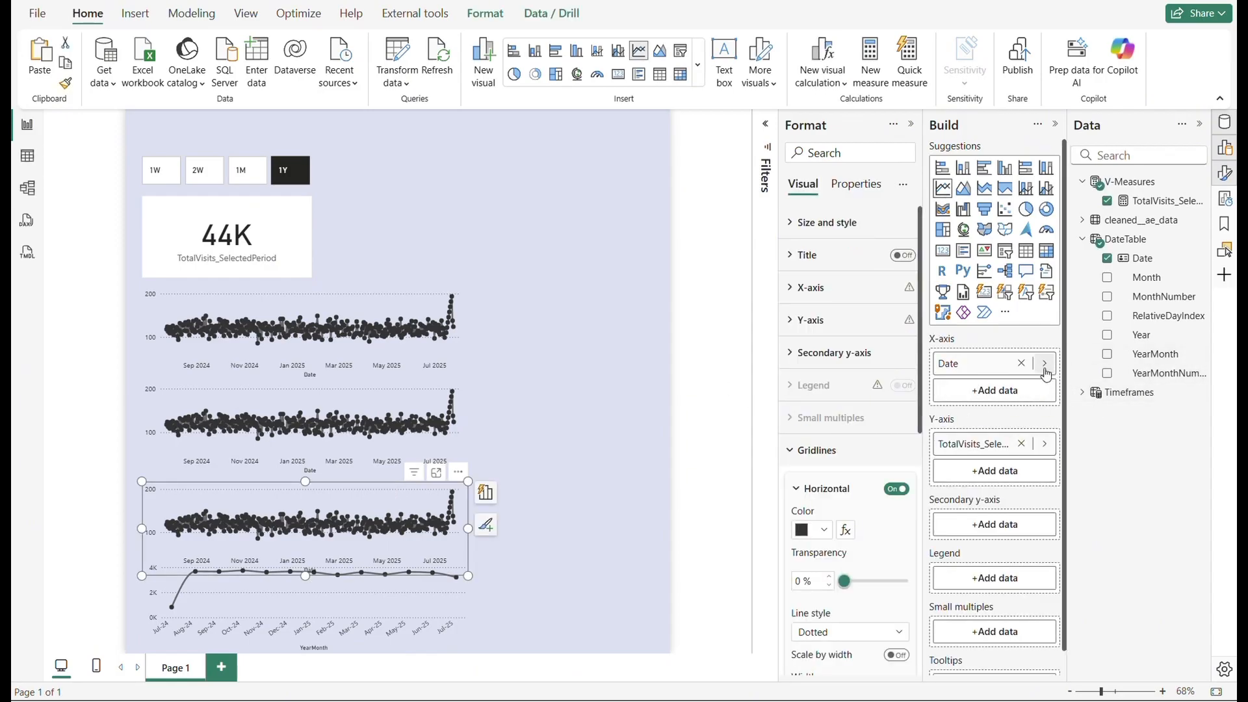
{"action": "left_click", "coordinate": [1021, 363]}
{"action": "left_click_drag", "start_coordinate": [1178, 358], "coordinate": [1001, 364]}
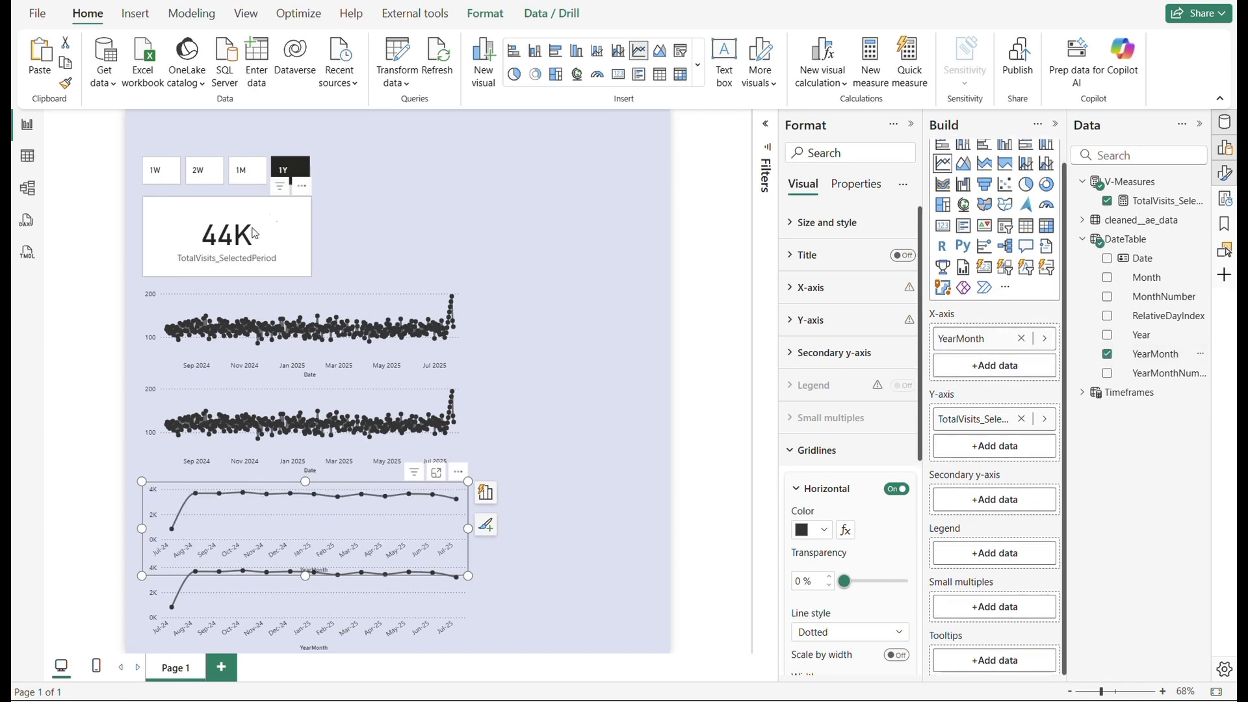
{"action": "left_click", "coordinate": [254, 177]}
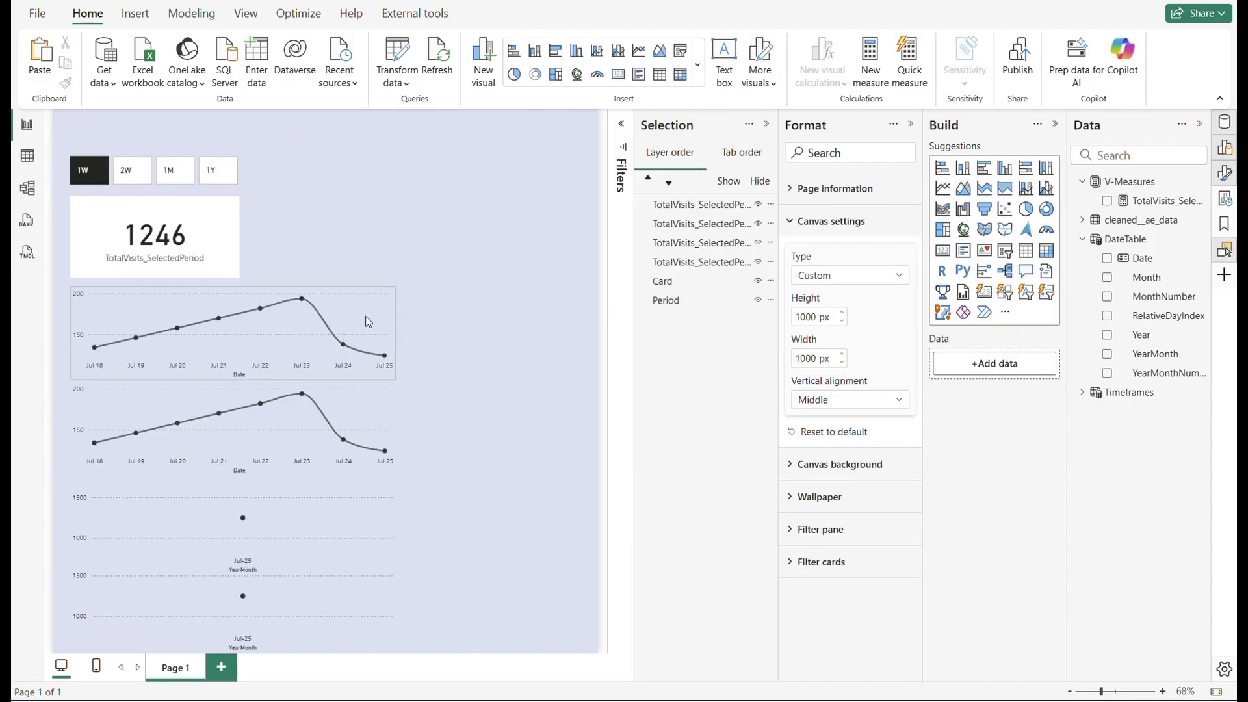
- Rename the uppermost line chart in the layer order as 1w visits
{"action": "left_click", "coordinate": [1223, 248]}
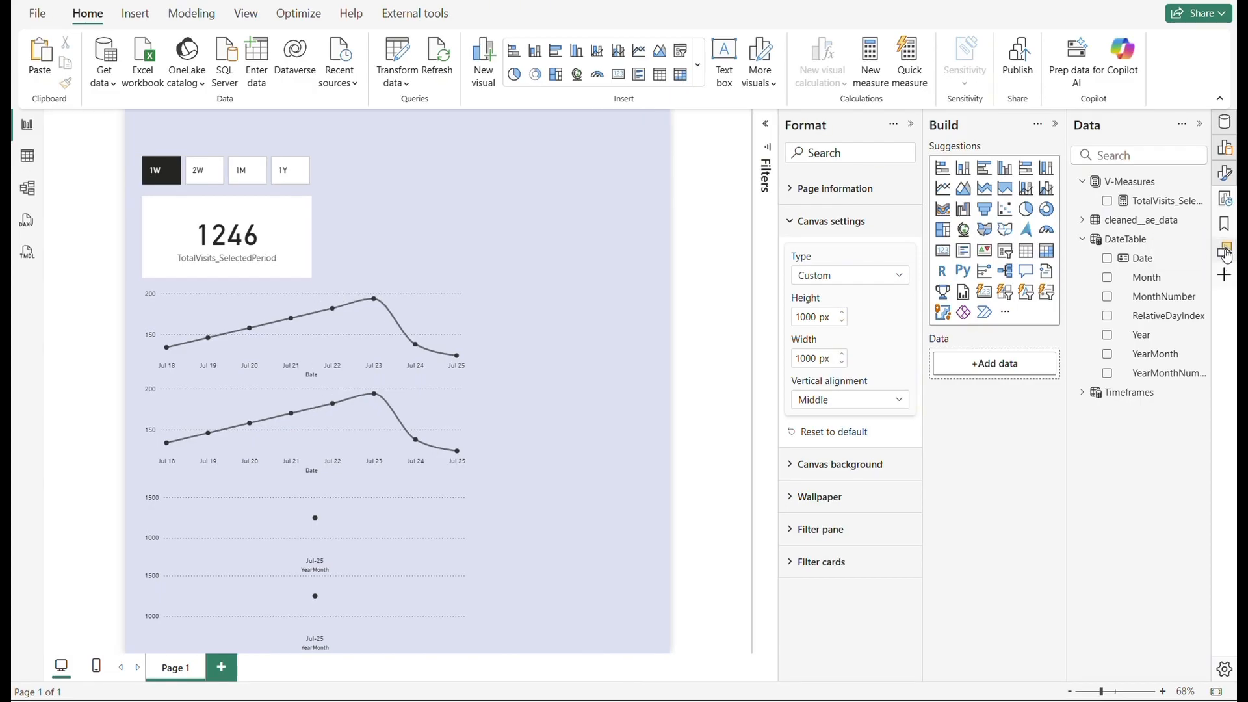
{"action": "left_click", "coordinate": [1223, 248]}
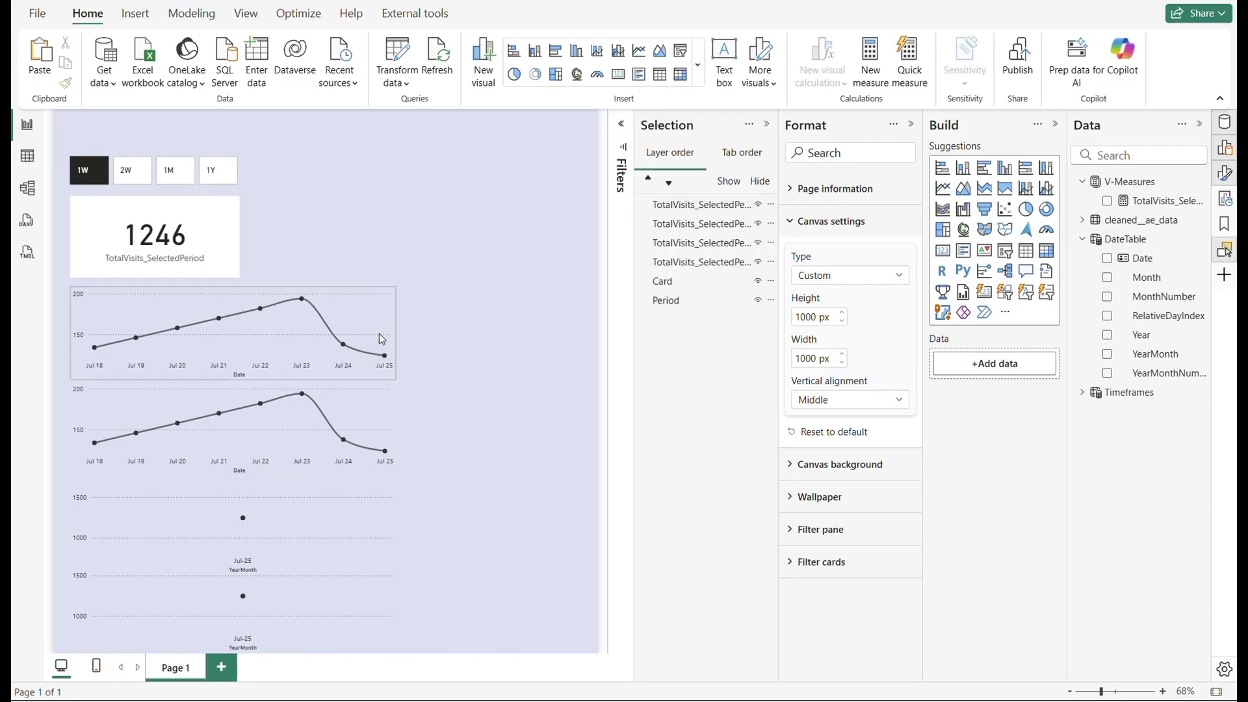
{"action": "left_click", "coordinate": [373, 300]}
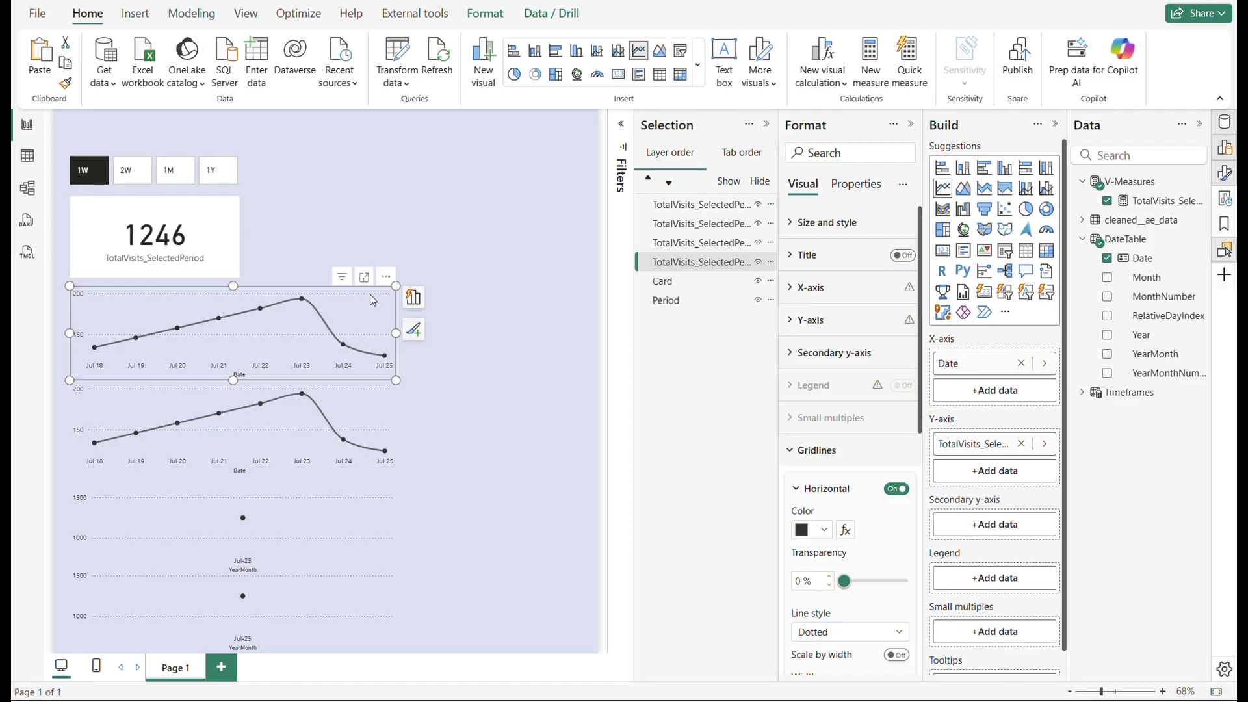
{"action": "right_click", "coordinate": [694, 263]}
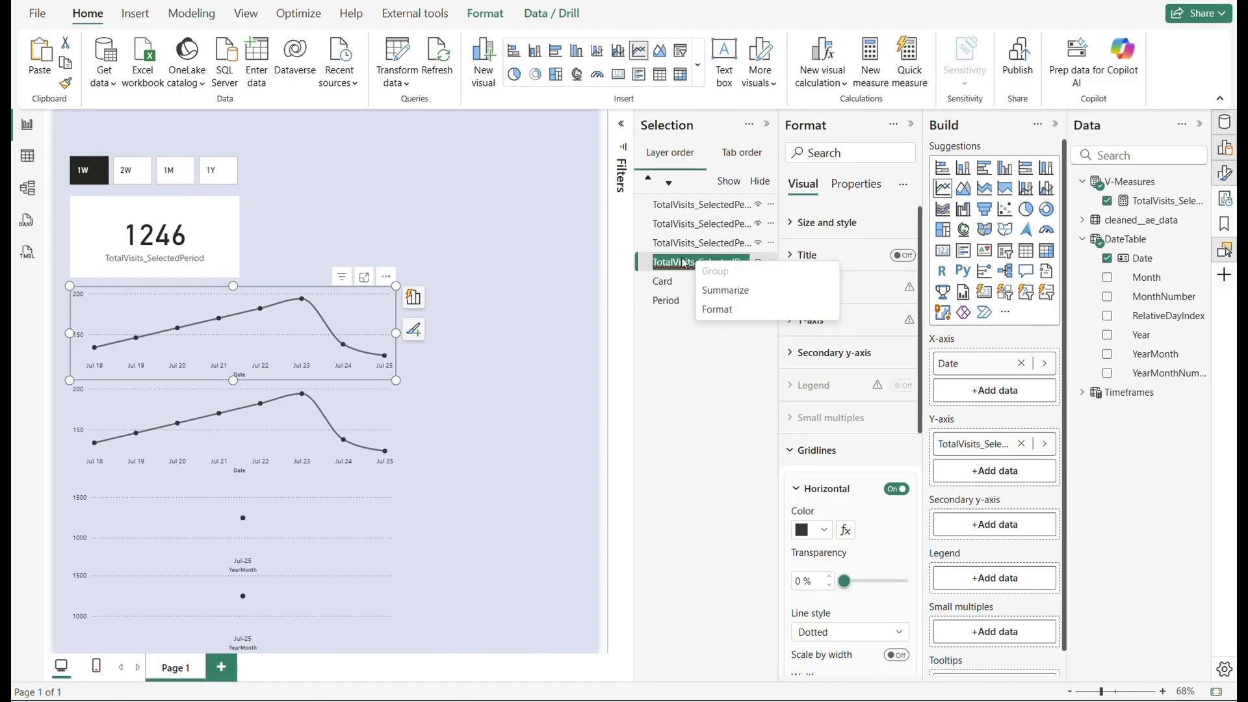
{"action": "type", "text": "1w visits"}
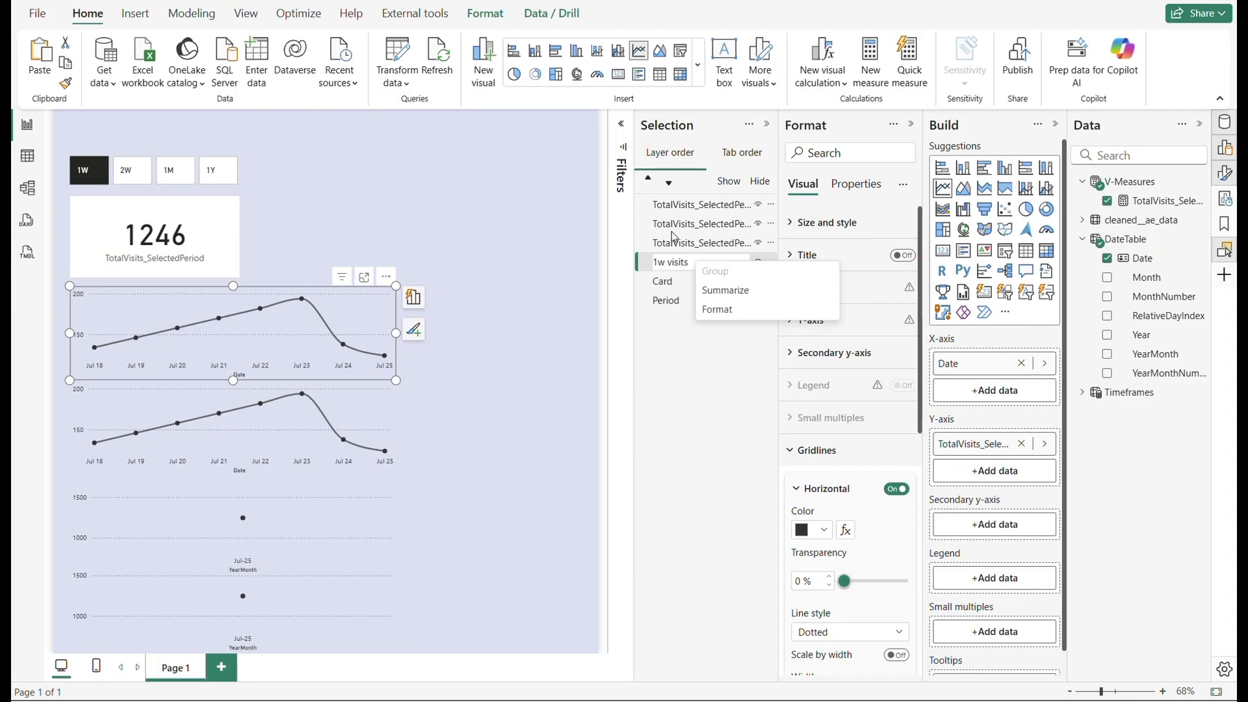
- Rename the second line chart on the canvas as 2w visits in the layer order
{"action": "left_click", "coordinate": [346, 415]}
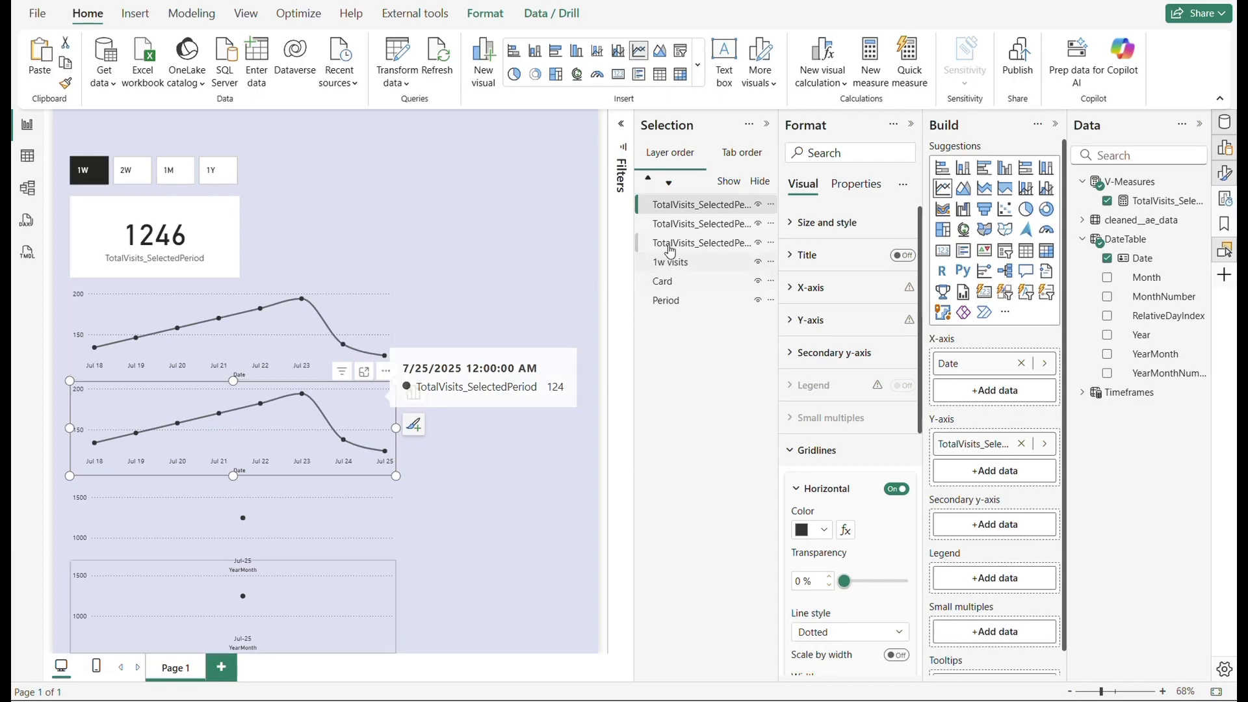
{"action": "left_click", "coordinate": [684, 206]}
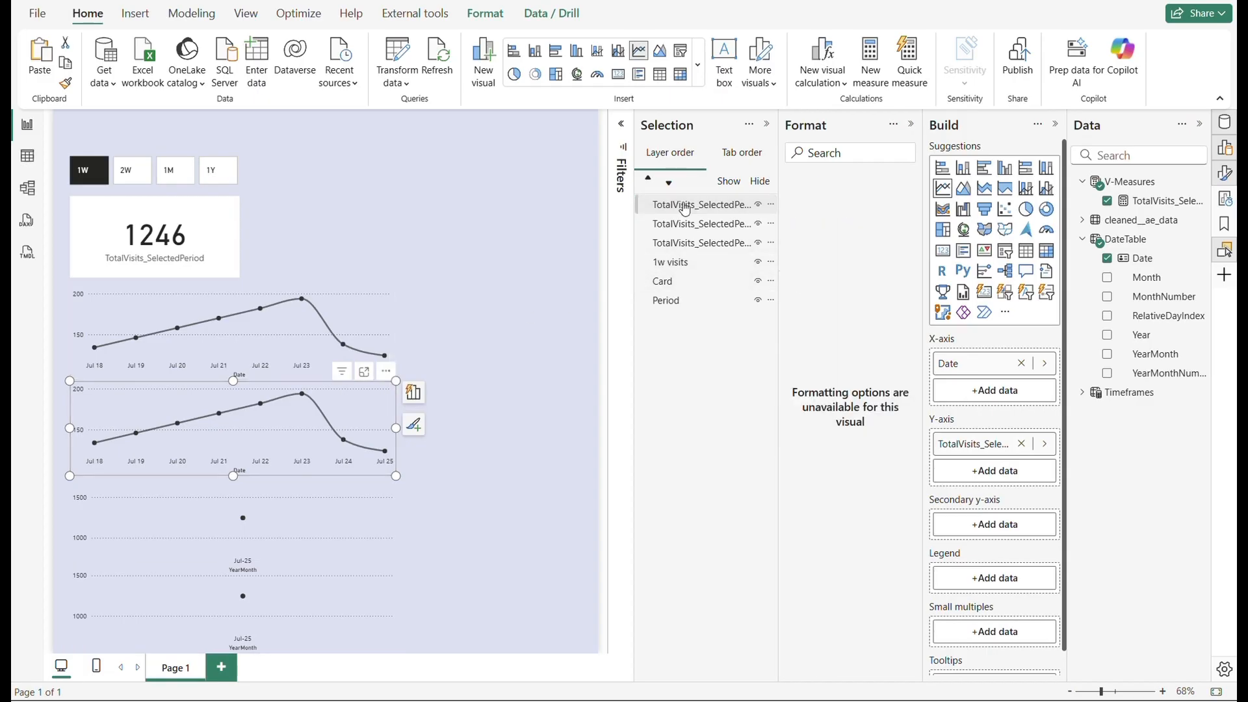
{"action": "double_click", "coordinate": [684, 206]}
{"action": "type", "text": "2w visit"}
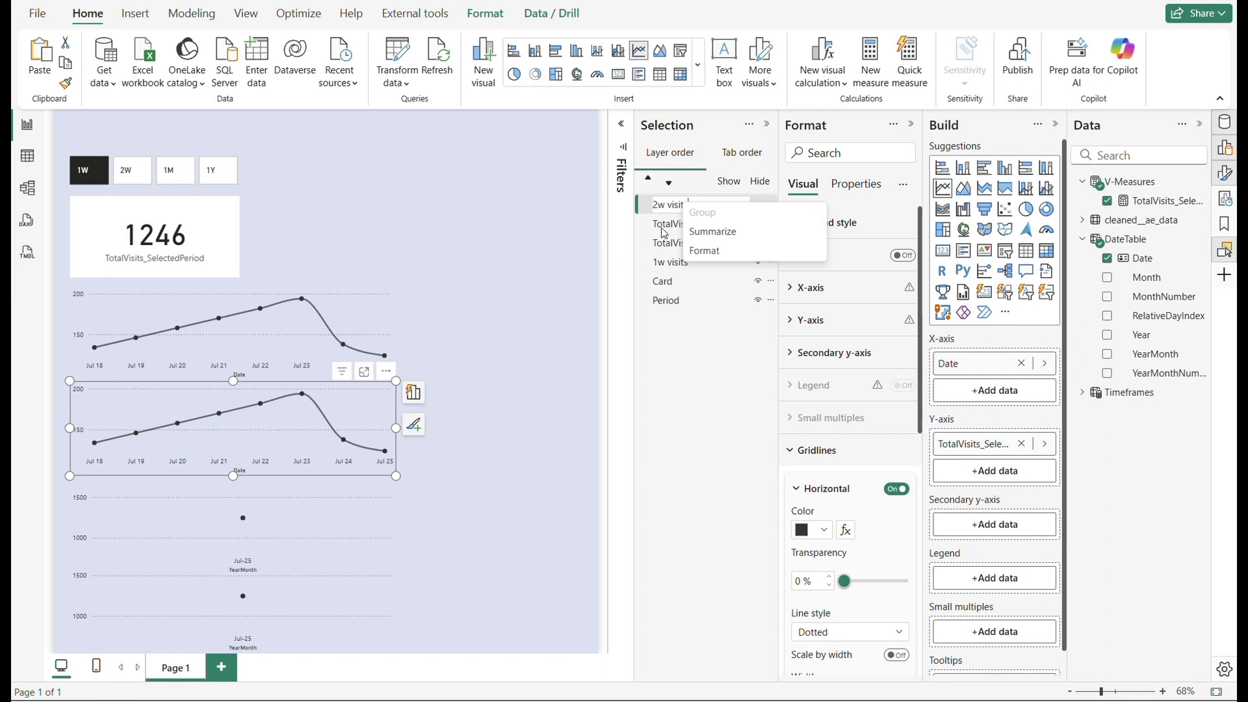
{"action": "type", "text": "s"}
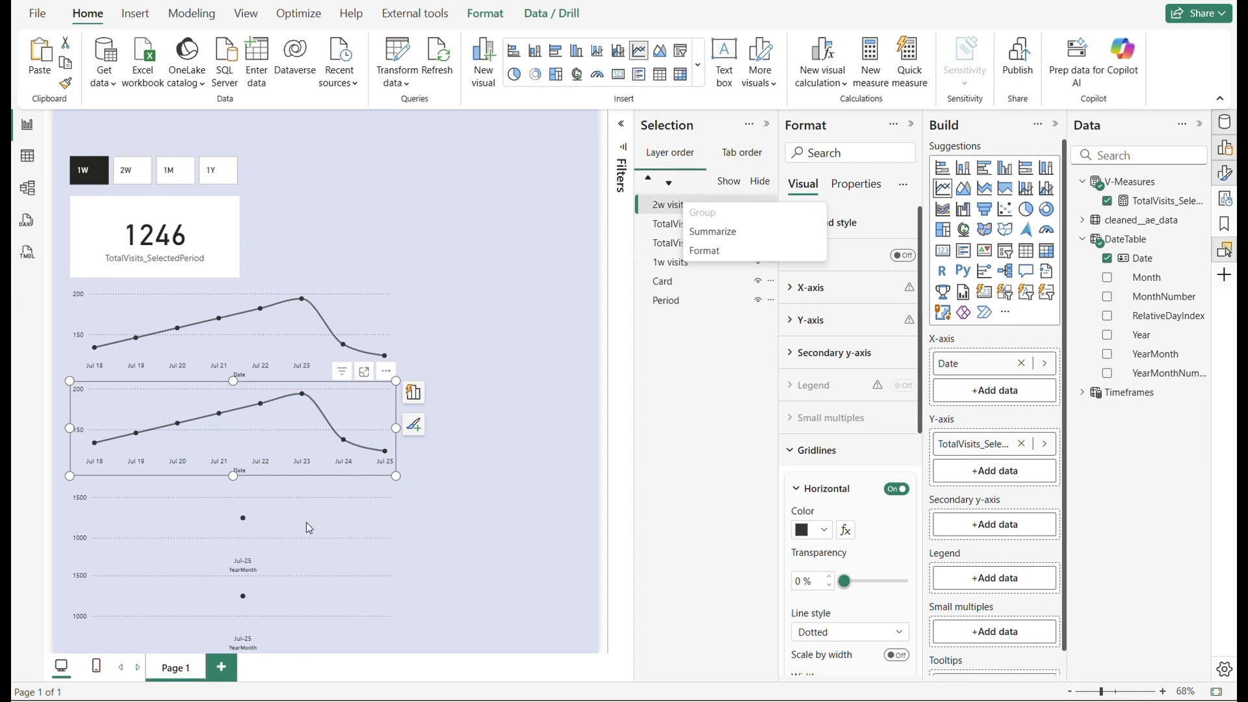
- Rename the third line chart, the upper YearMonth chart, as 1m visits in the layer order
{"action": "left_click", "coordinate": [306, 521]}
{"action": "left_click", "coordinate": [695, 227]}
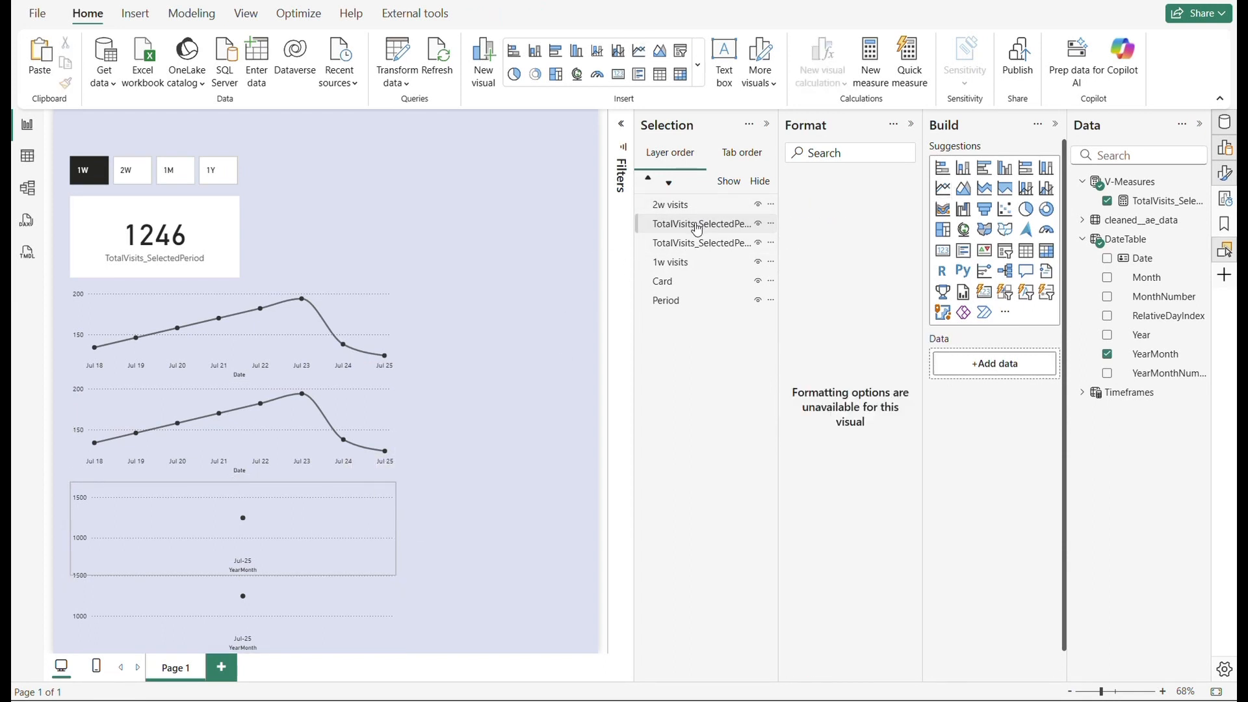
{"action": "double_click", "coordinate": [696, 225]}
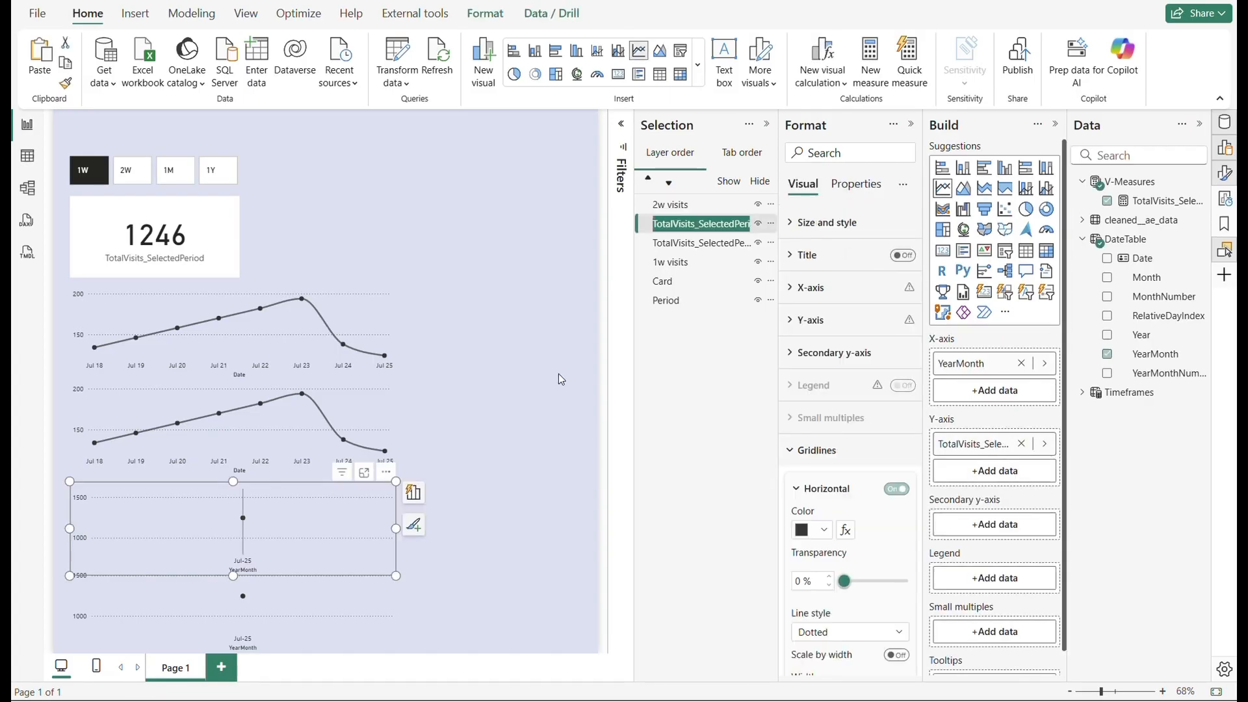
{"action": "type", "text": "1m visits"}
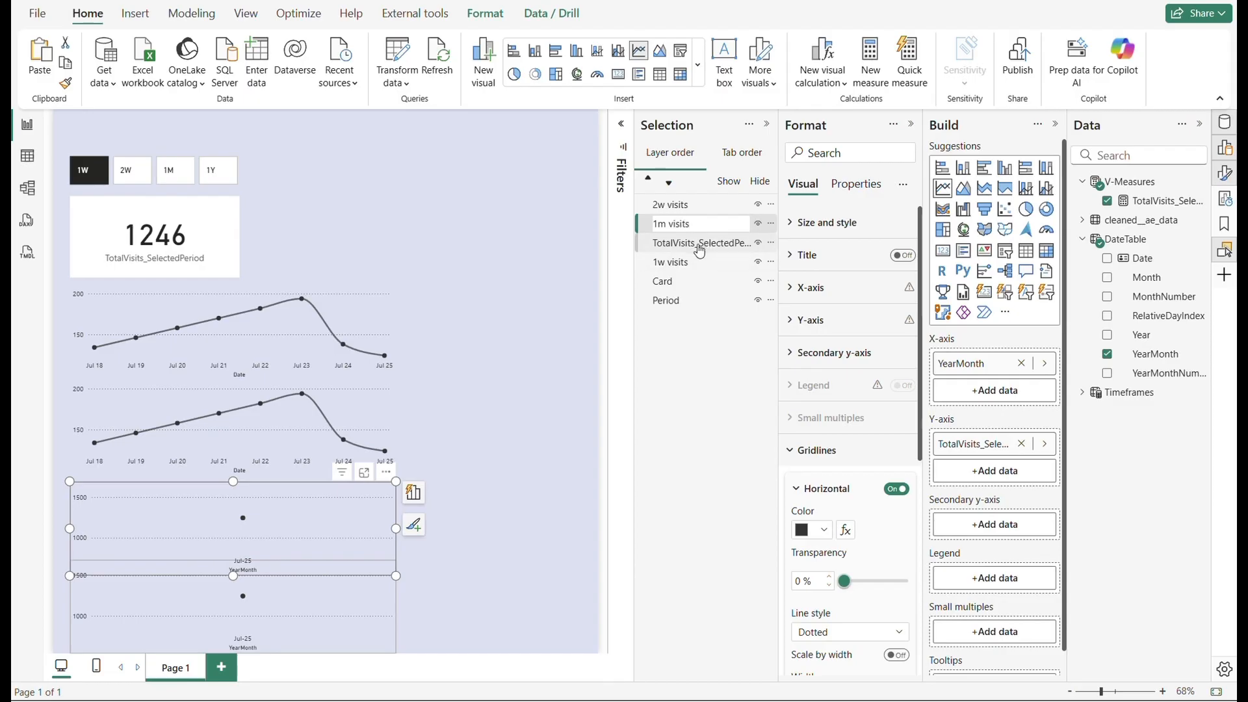
- Rename the lowest line chart as 1y visits in the layer order and deselect it
{"action": "left_click", "coordinate": [694, 244]}
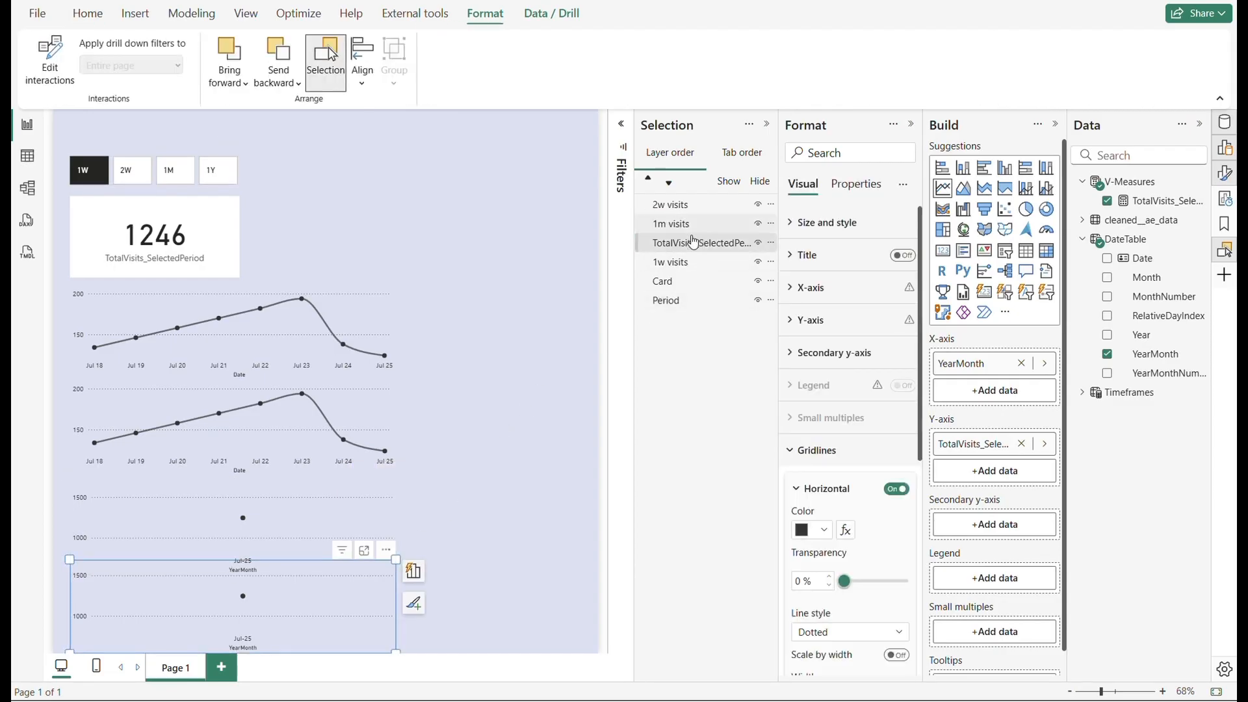
{"action": "double_click", "coordinate": [687, 247]}
{"action": "double_click", "coordinate": [687, 247]}
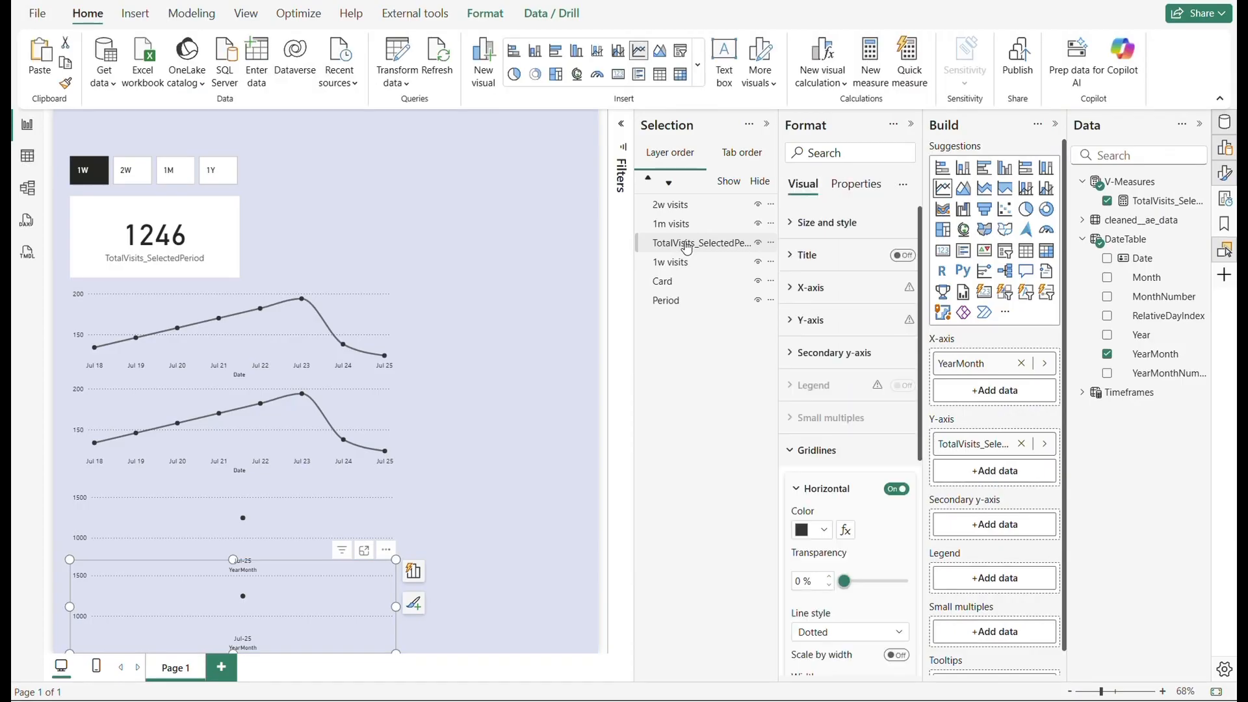
{"action": "double_click", "coordinate": [687, 246]}
{"action": "type", "text": "1ye"}
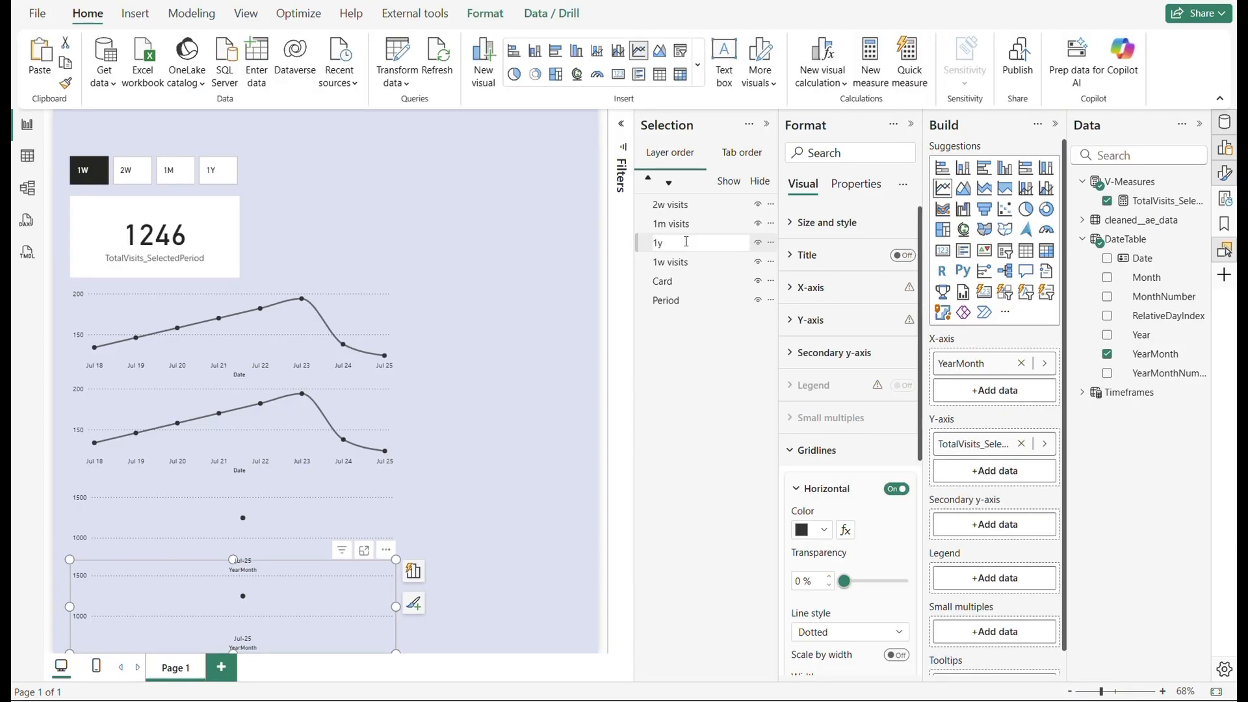
{"action": "type", "text": "Y v"}
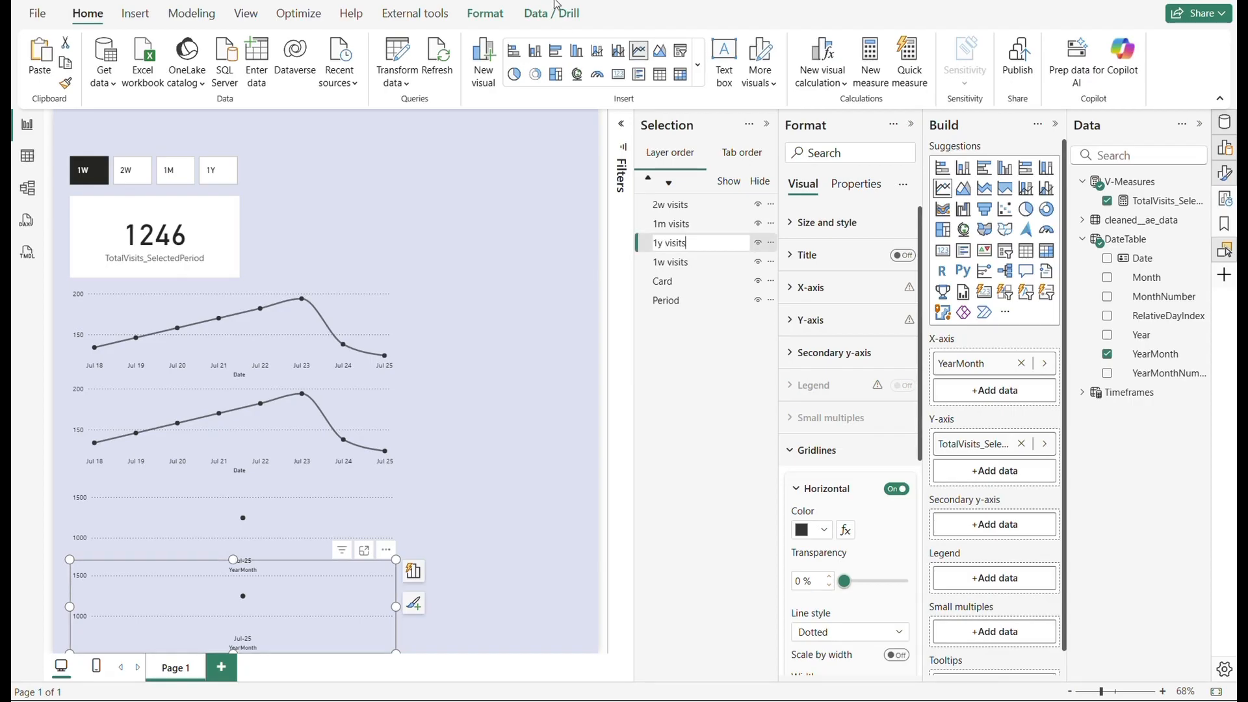
{"action": "key", "text": "Escape"}
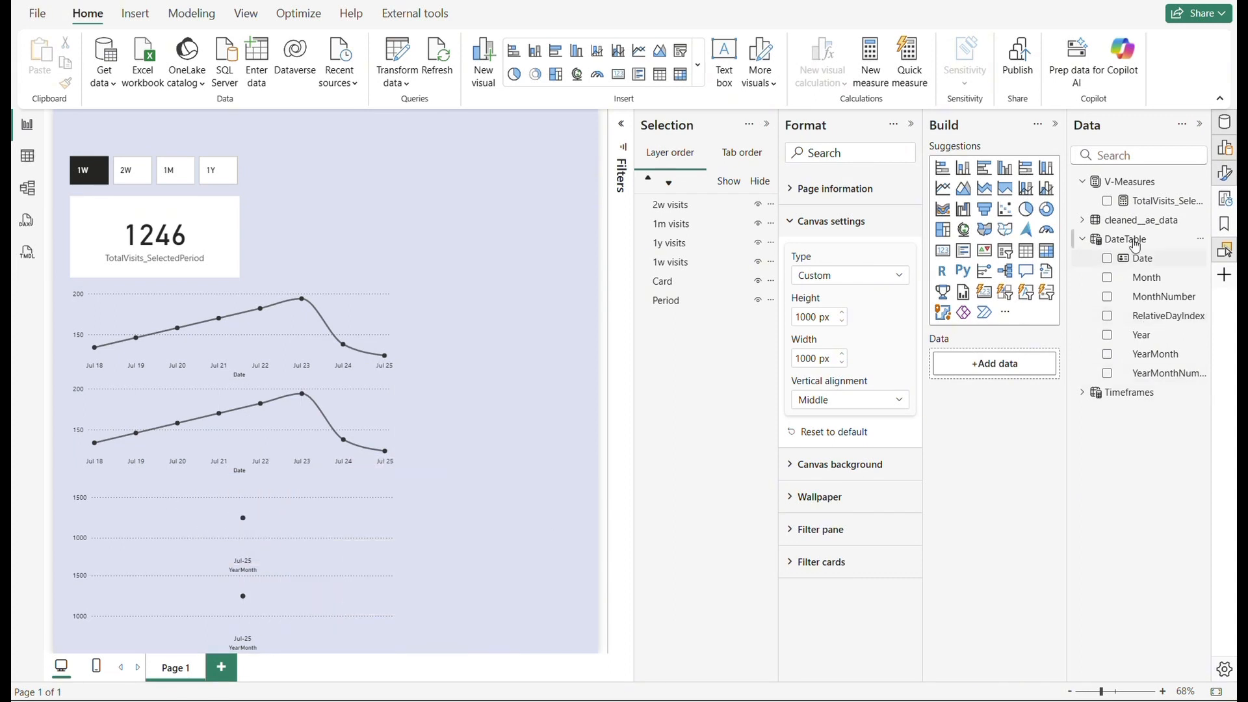
- Create a ShowChart measure in V-Measures that uses SWITCH to map the selected Timeframes Period 1W, 2W, 1M and 1Y to 1, 2, 3 and 4
{"action": "left_click", "coordinate": [1130, 182]}
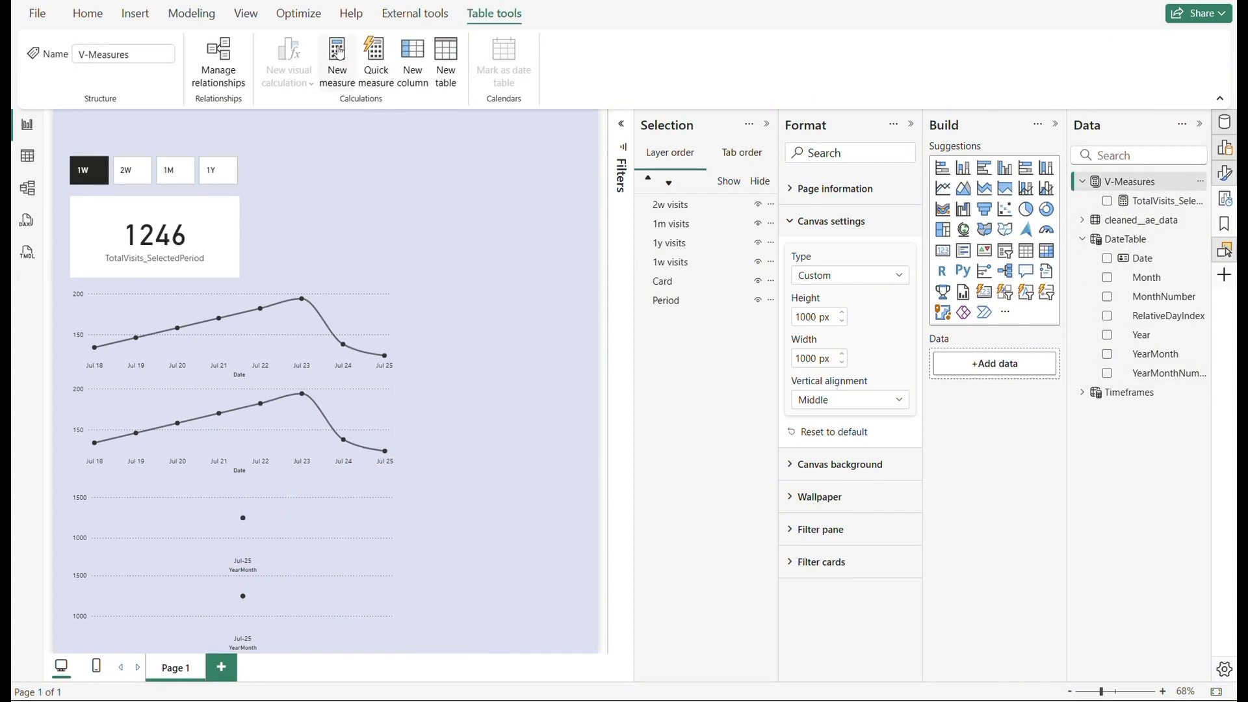
{"action": "left_click", "coordinate": [336, 62]}
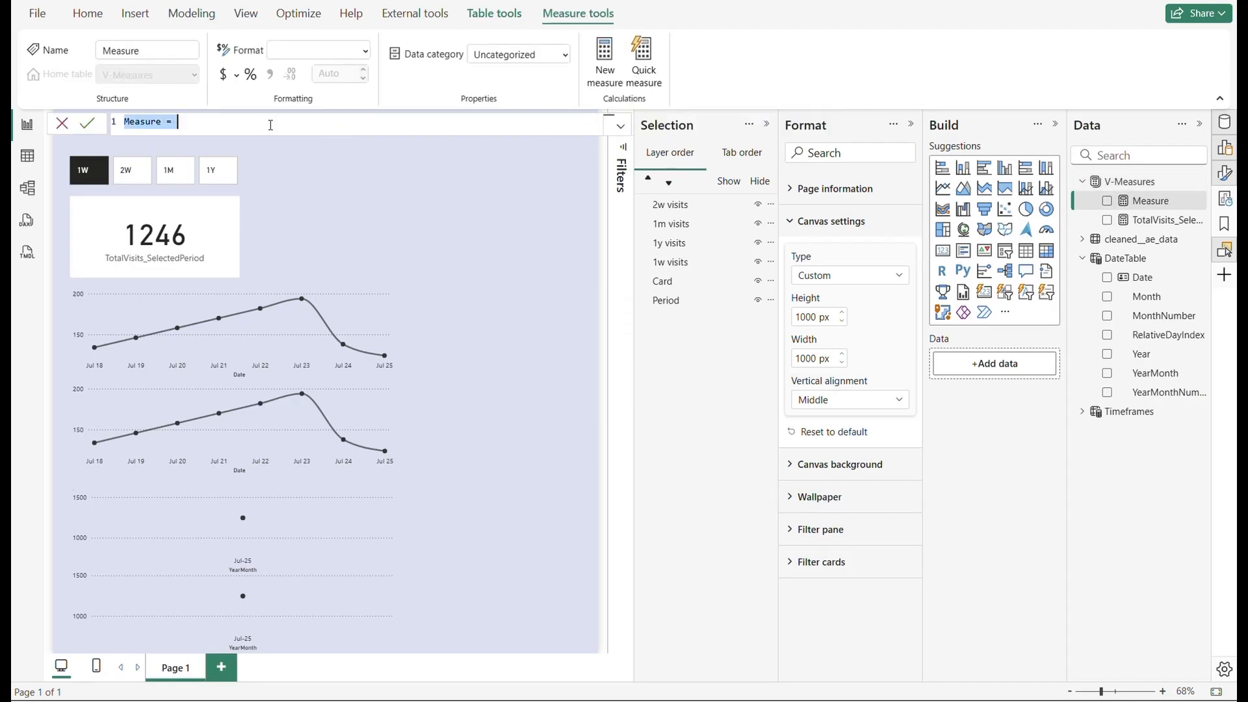
{"action": "key", "text": "ctrl+a"}
{"action": "type", "text": "ShowChart = SWITCH(     SELECTEDVALUE(Timeframes[Period]),     \"1W\", 1,     \"2W\", 2,     \"1M\", 3,     \"1Y\", 4 )"}
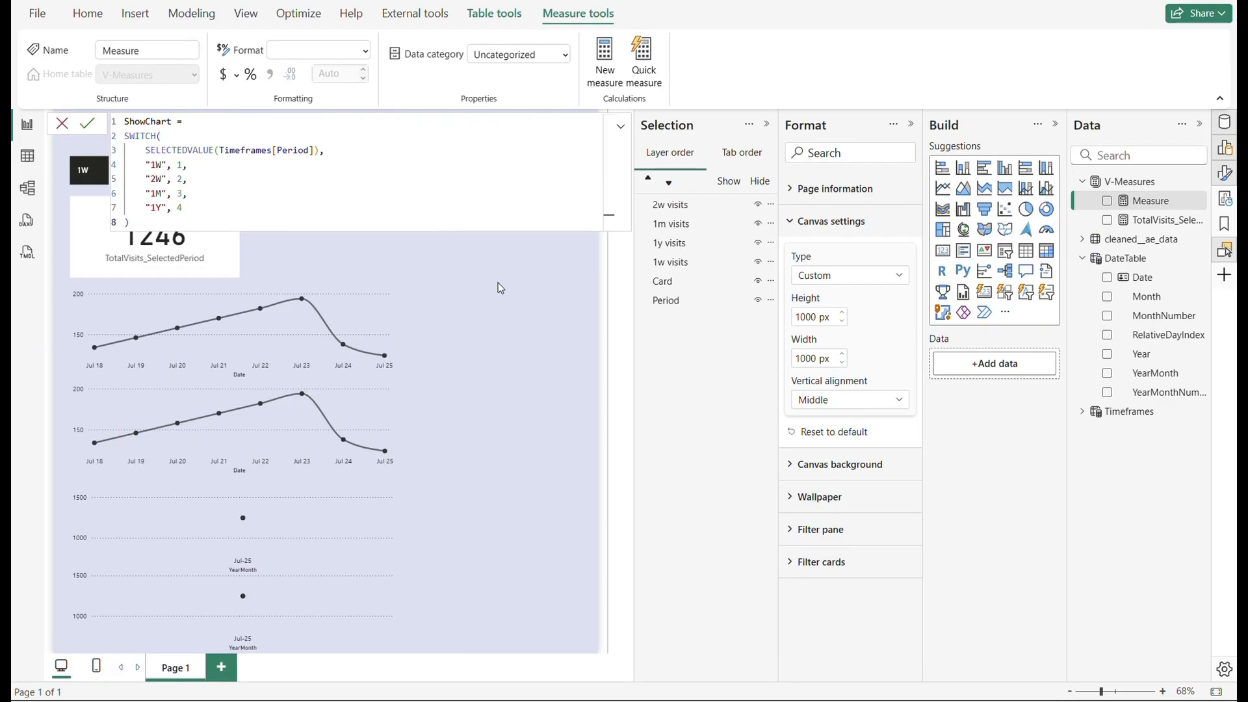
{"action": "key", "text": "Return"}
{"action": "left_click", "coordinate": [497, 316]}
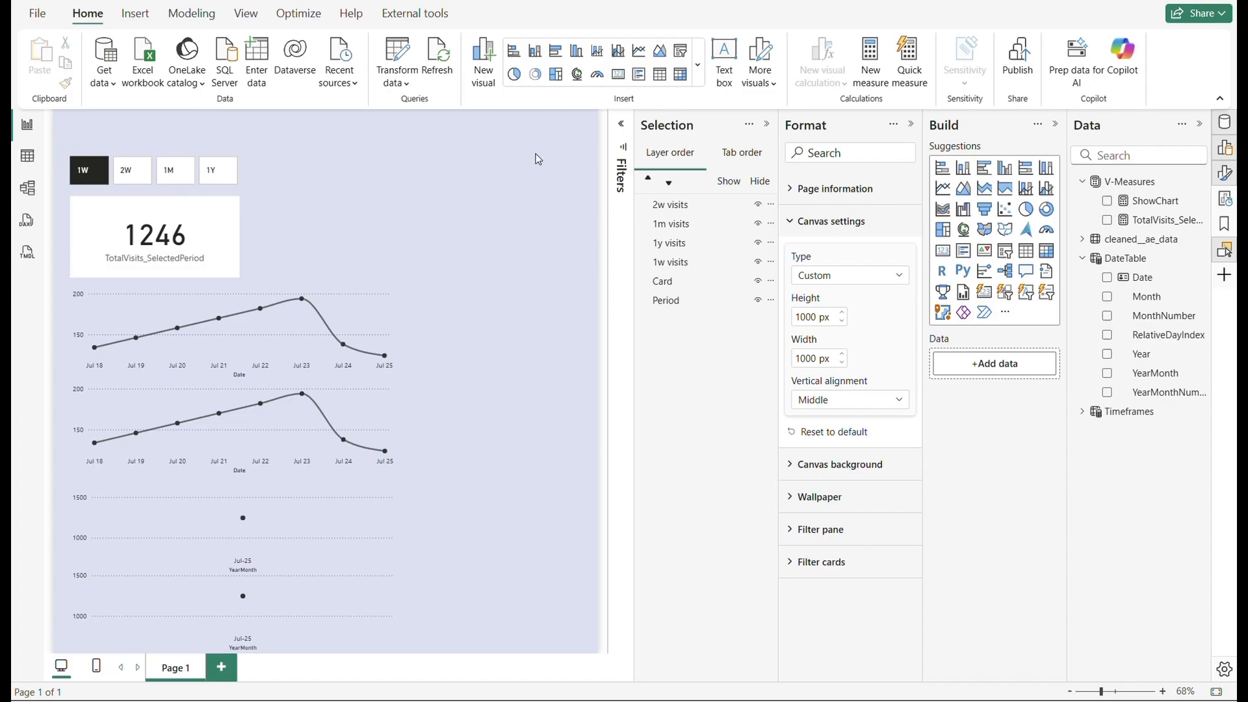
- Set the pane manager to show only one active pane and collapse the open panes
{"action": "left_click", "coordinate": [1225, 278]}
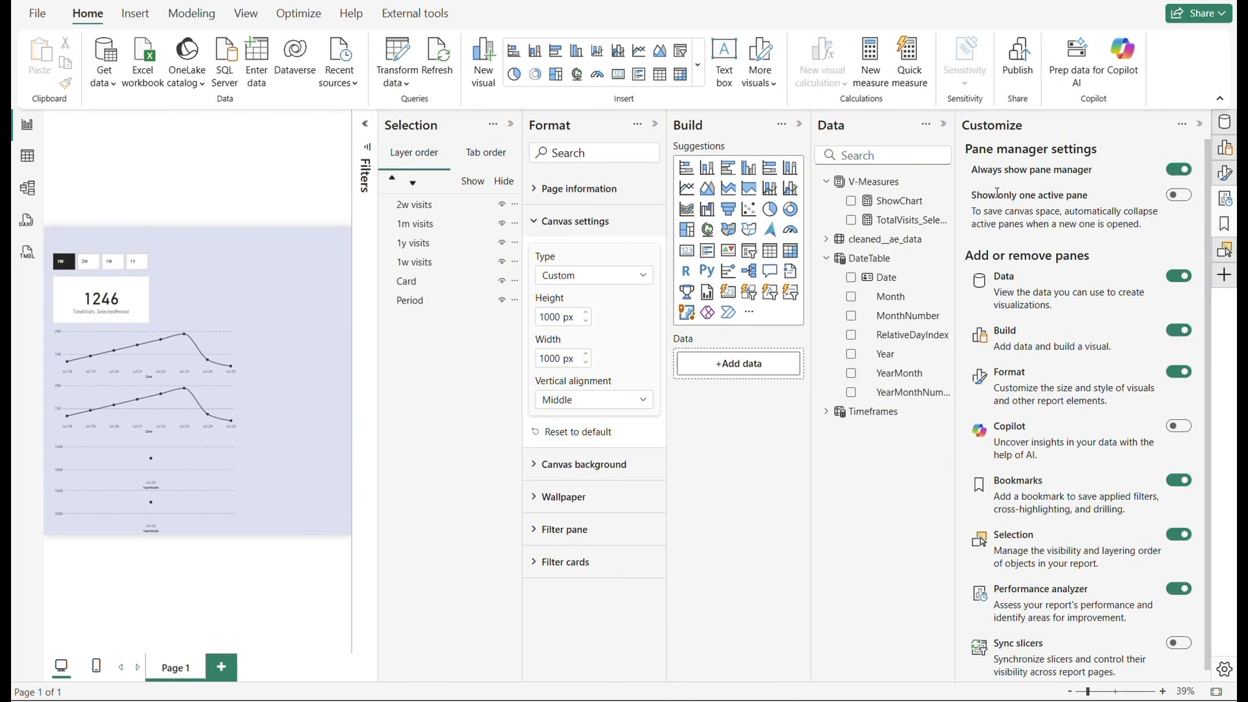
{"action": "left_click", "coordinate": [1178, 196]}
{"action": "left_click", "coordinate": [512, 125]}
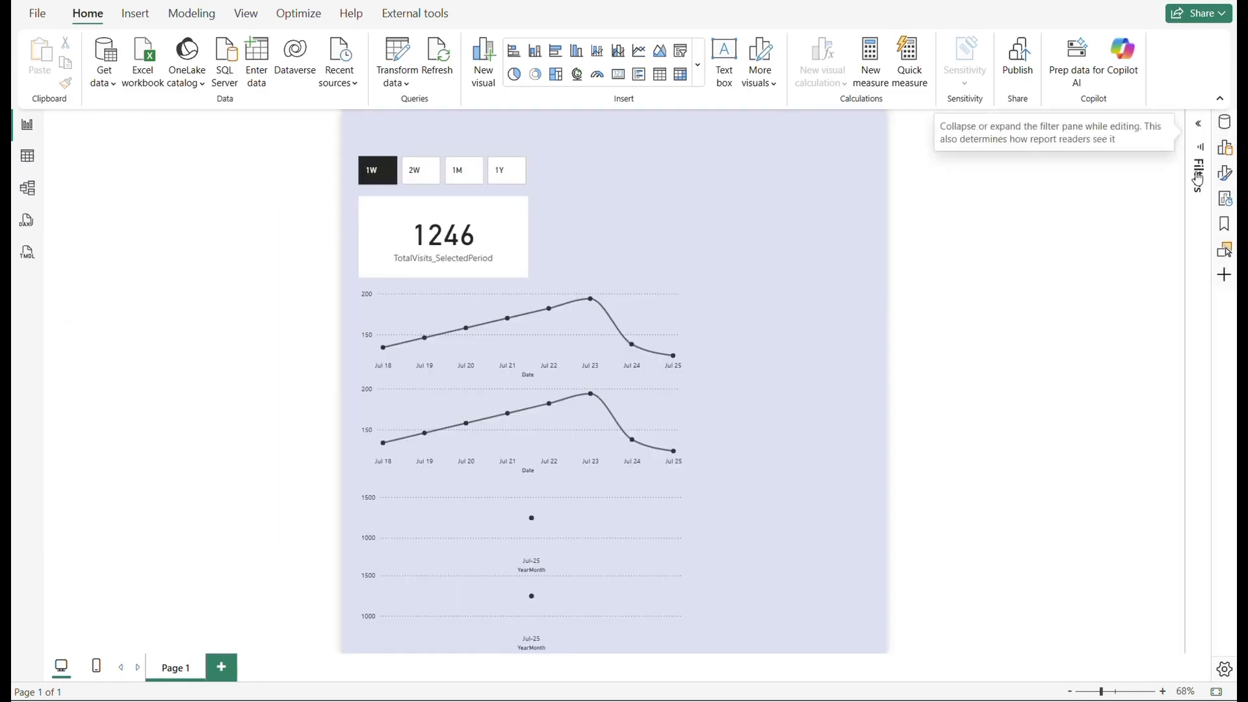
- Add the ShowChart measure to the visual-level filters of the uppermost line chart
{"action": "left_click", "coordinate": [1198, 176]}
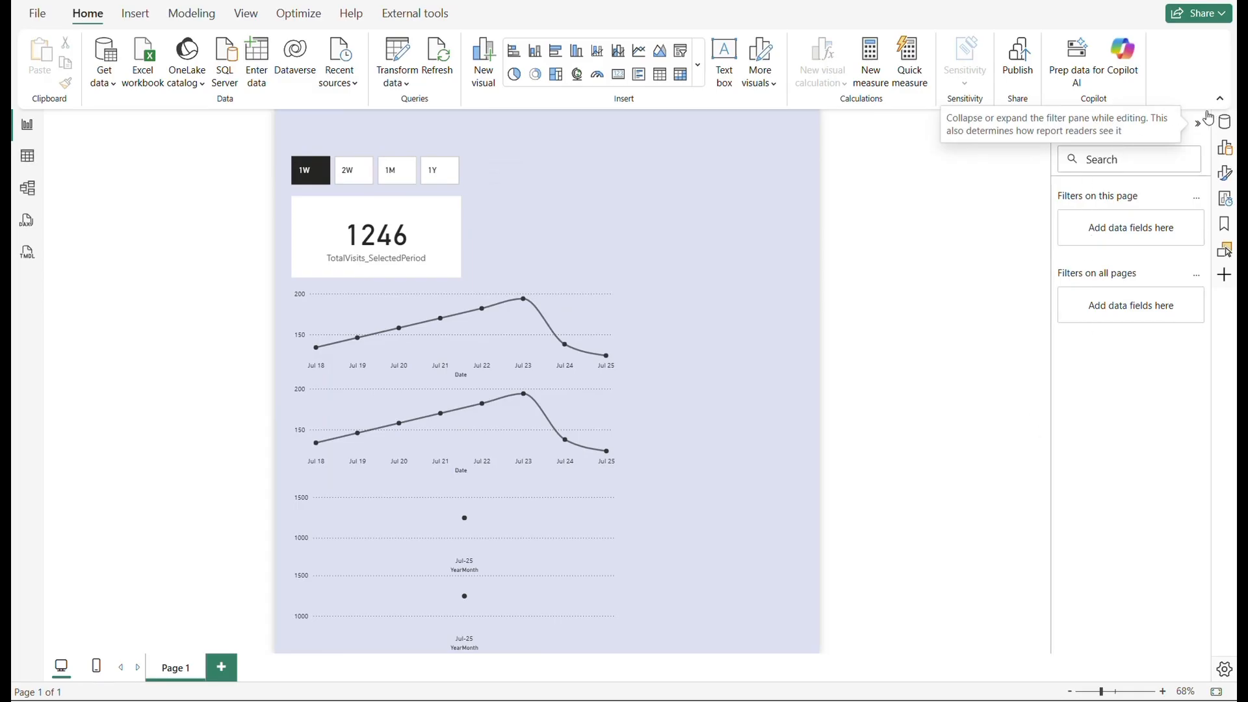
{"action": "left_click", "coordinate": [594, 307]}
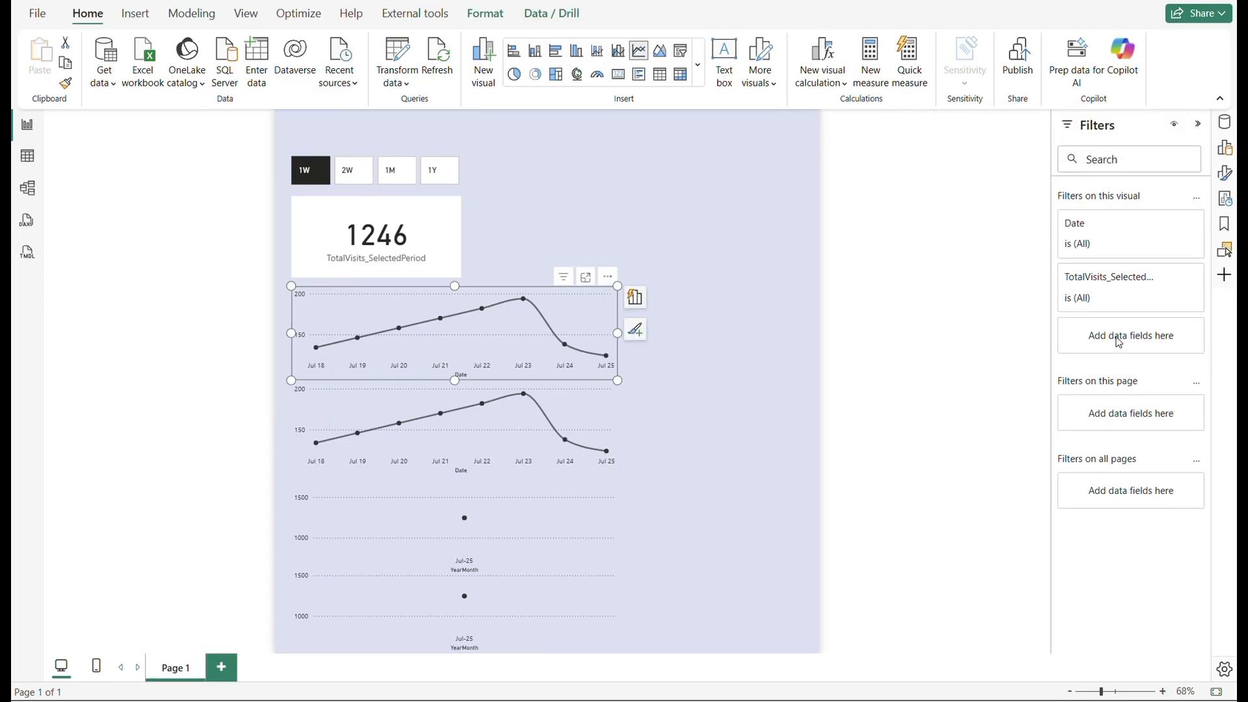
{"action": "left_click", "coordinate": [1224, 173]}
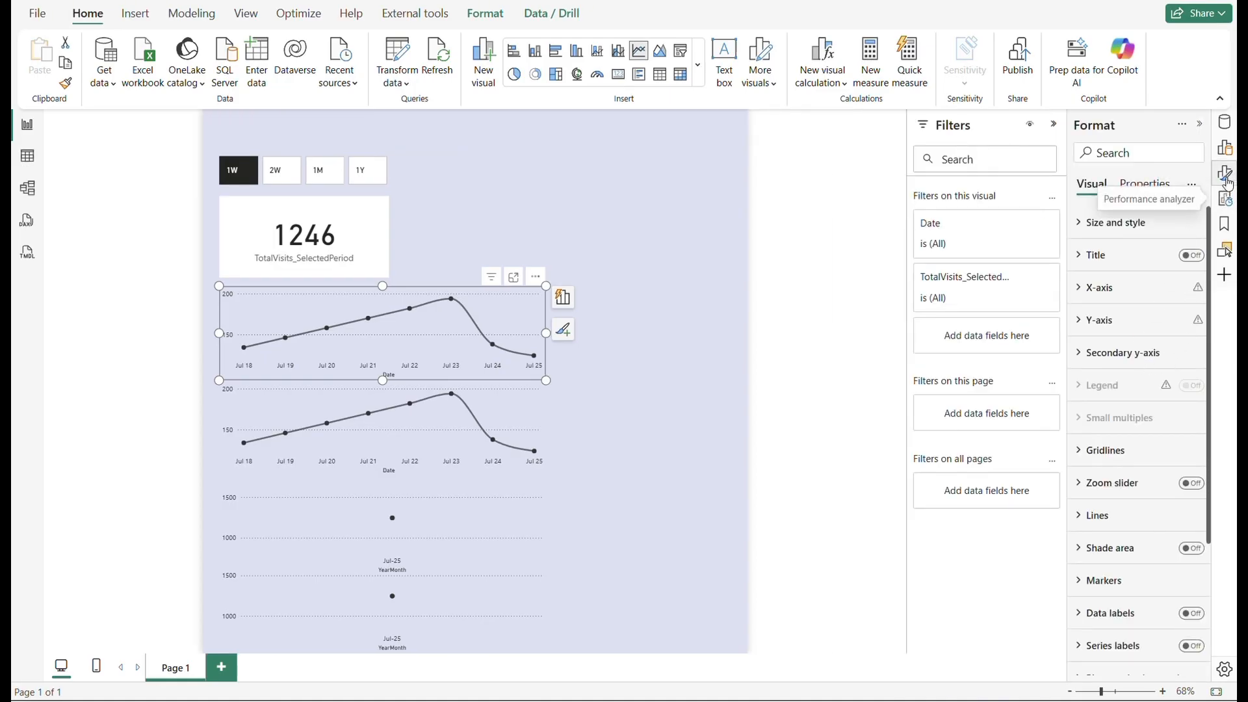
{"action": "left_click", "coordinate": [1226, 130]}
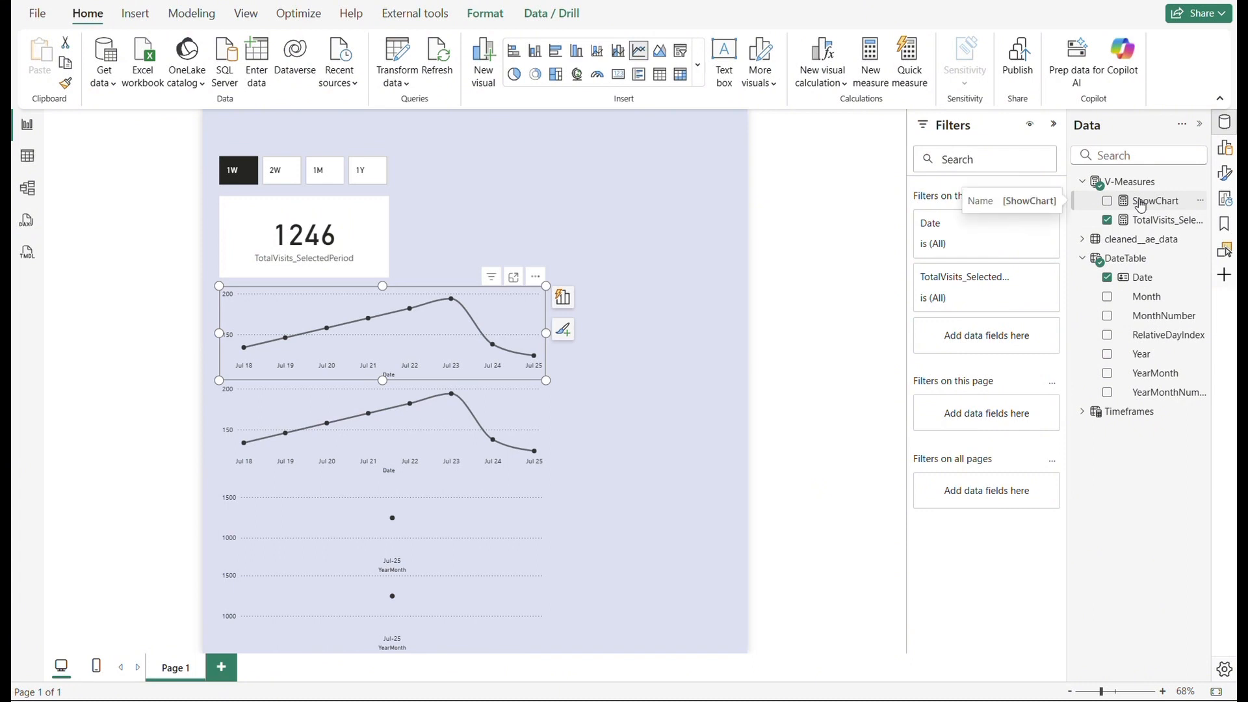
{"action": "left_click_drag", "start_coordinate": [1141, 204], "coordinate": [978, 340]}
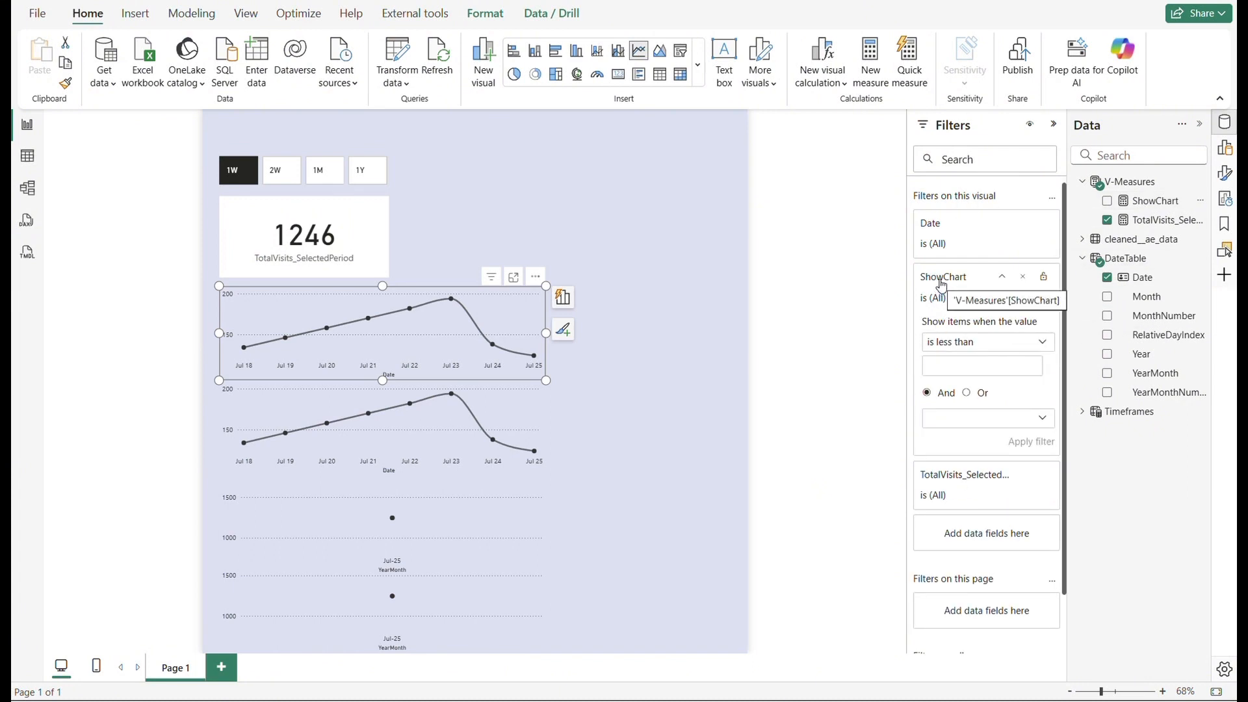
- Set the uppermost chart's ShowChart filter to show items when the value is 1 or is 0, and apply it
{"action": "left_click", "coordinate": [1024, 345]}
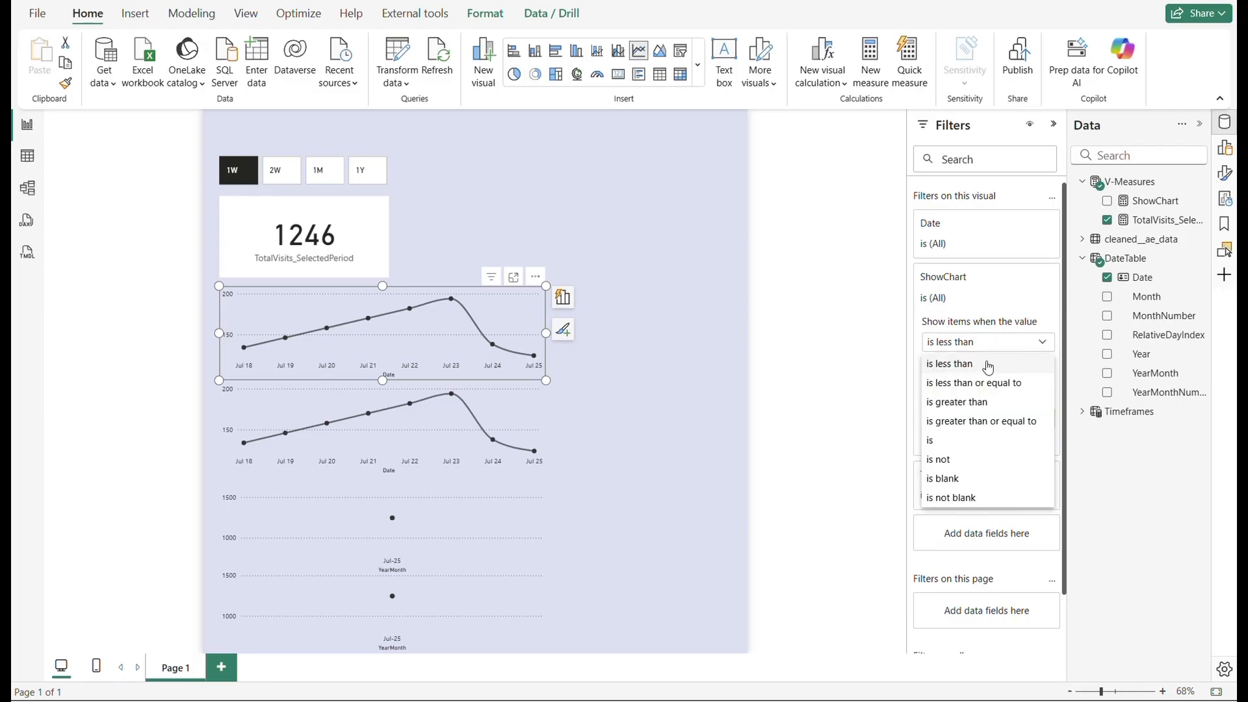
{"action": "left_click", "coordinate": [946, 444]}
{"action": "left_click", "coordinate": [936, 370]}
{"action": "type", "text": "1"}
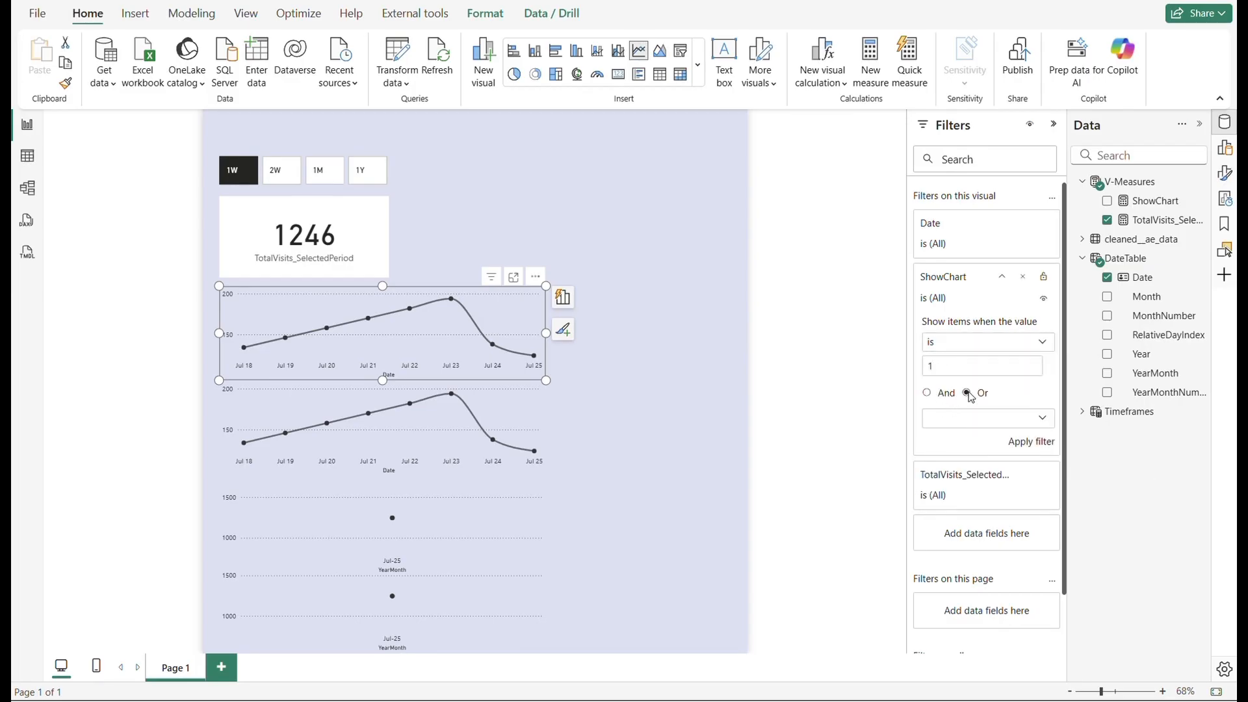
{"action": "left_click", "coordinate": [961, 424]}
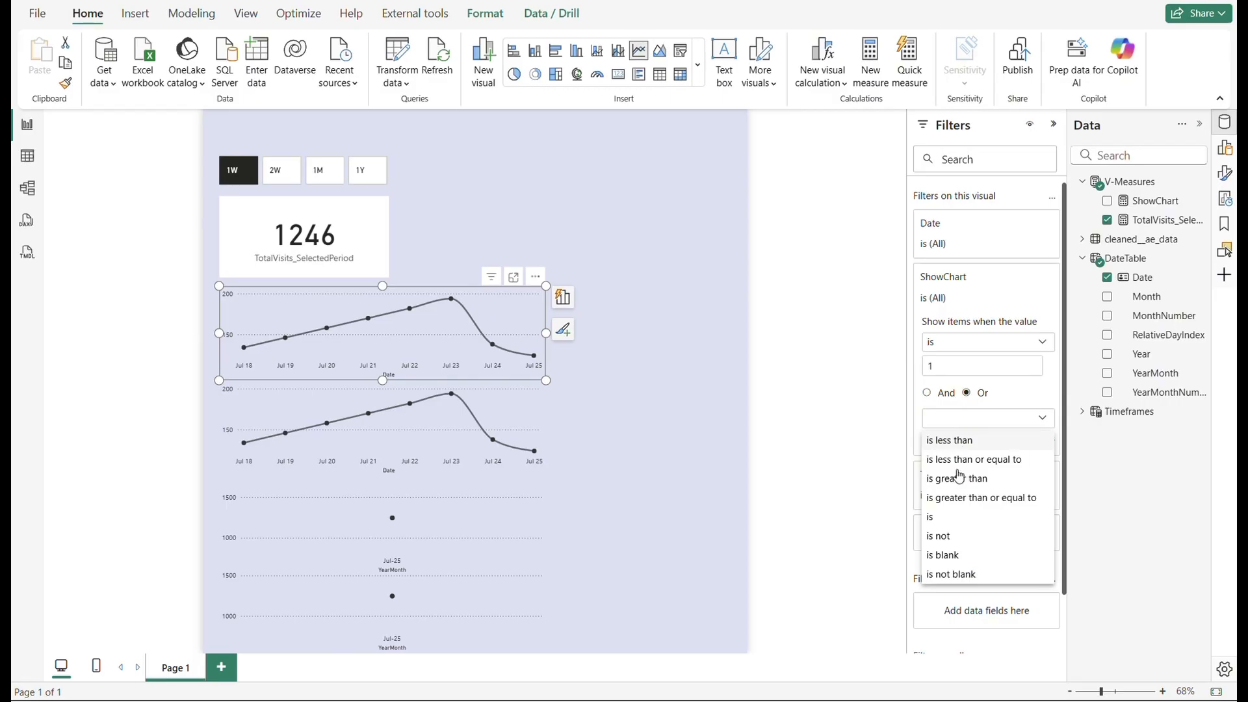
{"action": "left_click", "coordinate": [945, 520]}
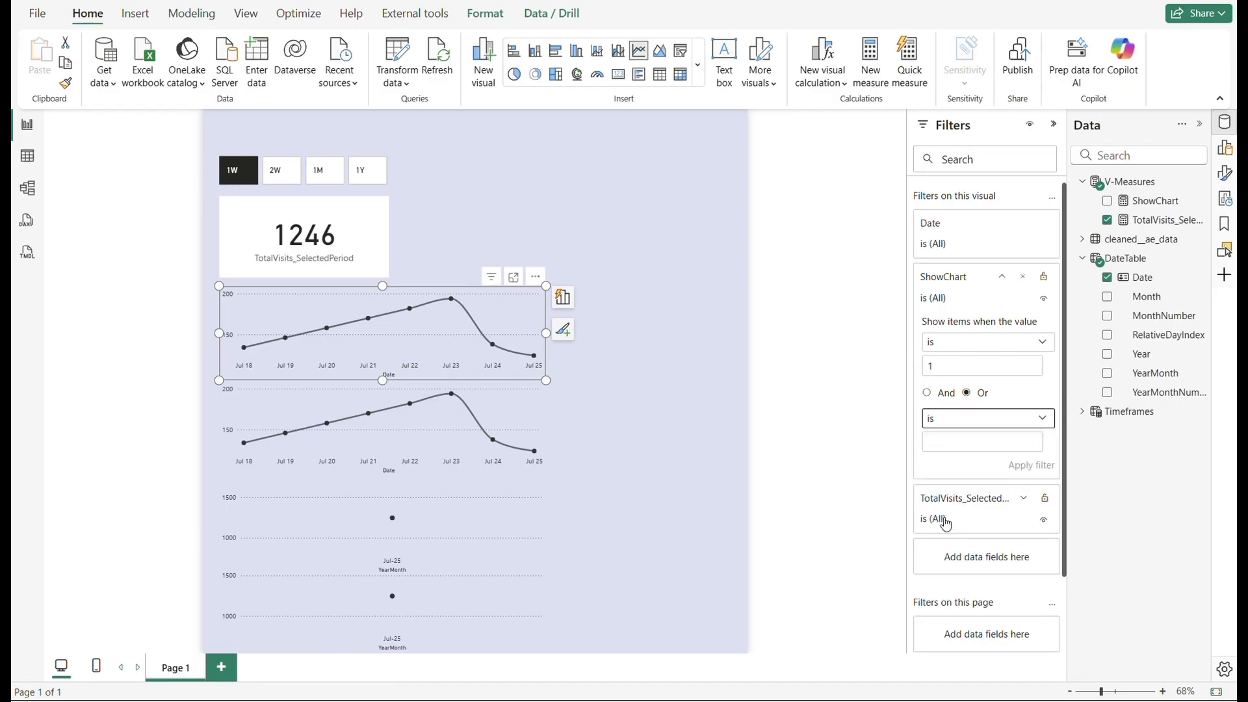
{"action": "left_click", "coordinate": [954, 437]}
{"action": "type", "text": "0"}
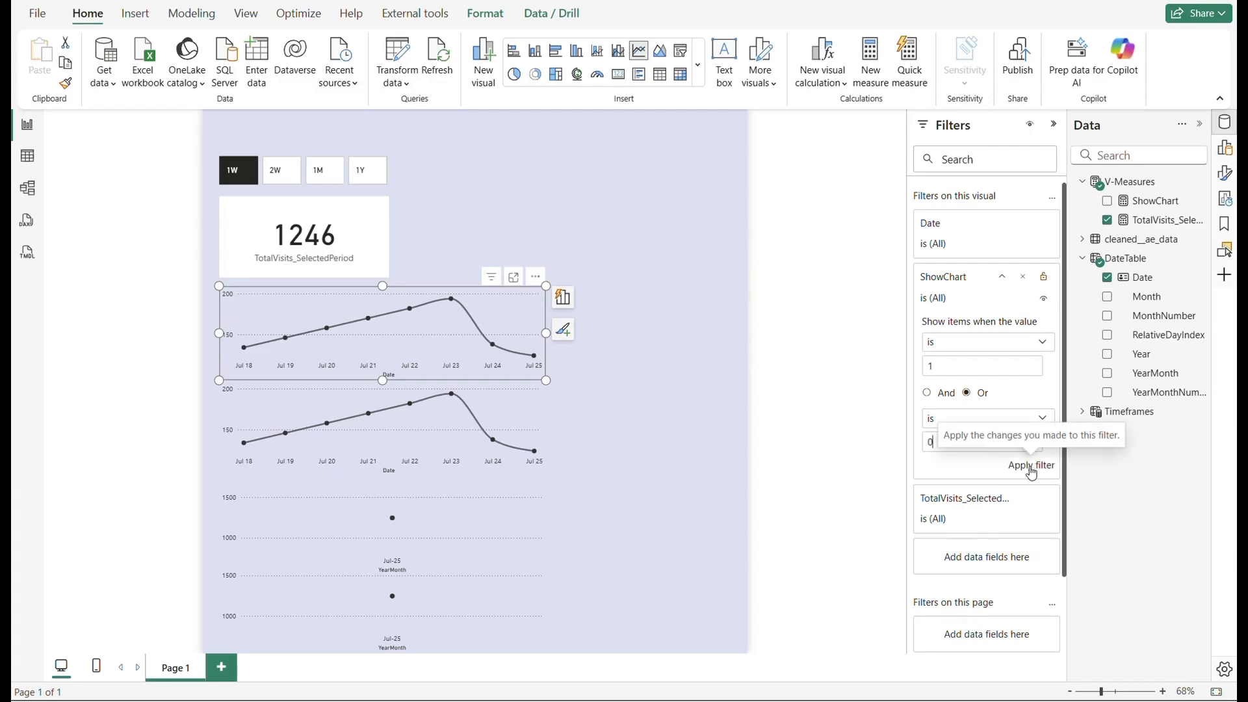
{"action": "left_click", "coordinate": [1032, 468]}
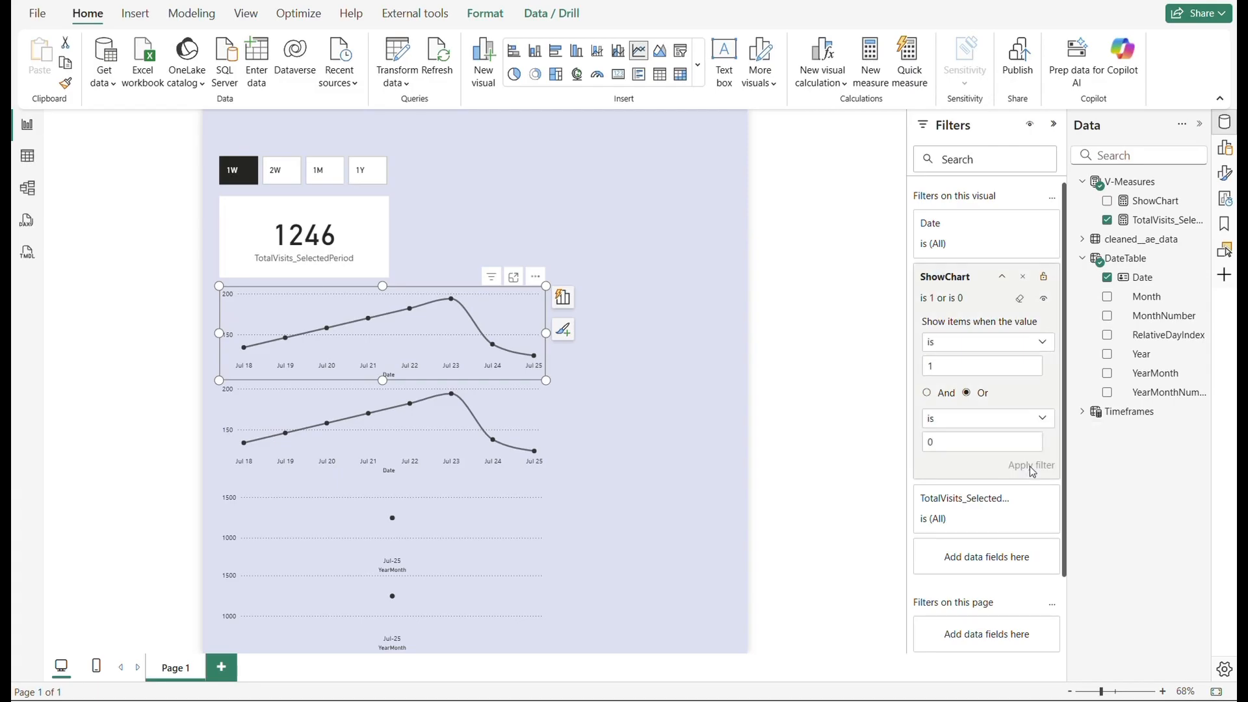
- Add the ShowChart measure to the second line chart's visual-level filters, show items when the value is 2, and apply it
{"action": "left_click", "coordinate": [516, 391]}
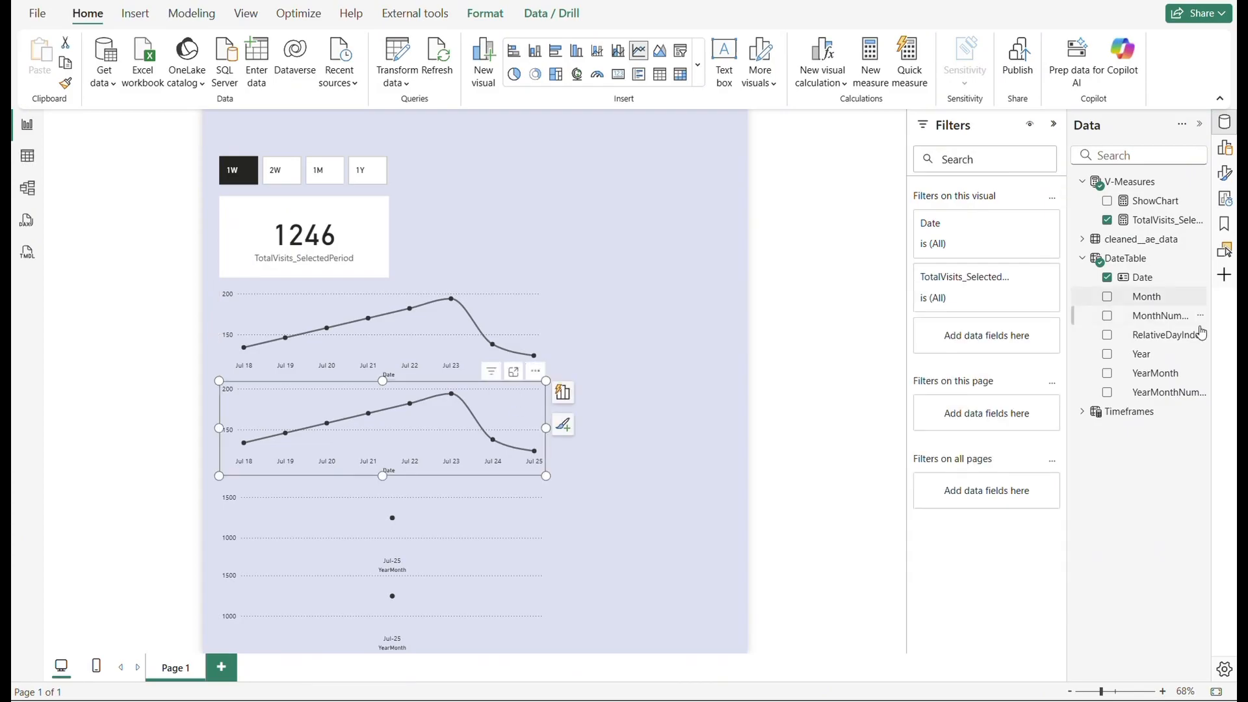
{"action": "left_click_drag", "start_coordinate": [1154, 200], "coordinate": [1017, 334]}
{"action": "left_click", "coordinate": [945, 345]}
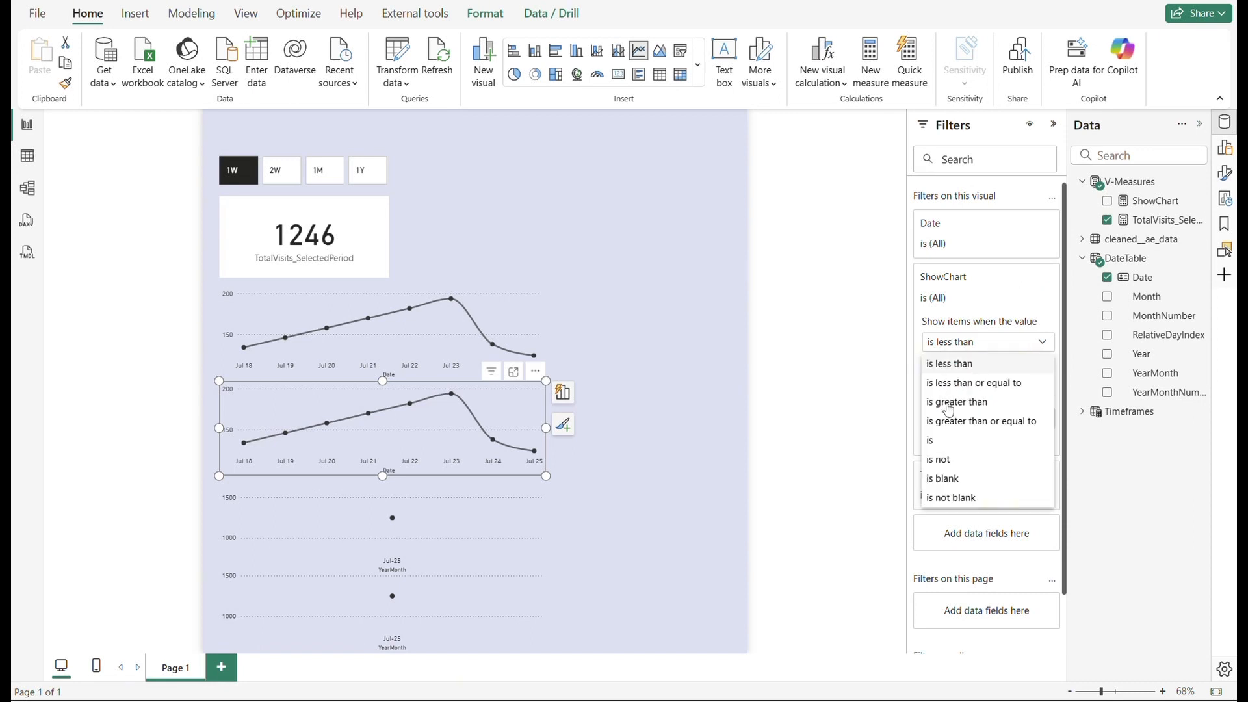
{"action": "left_click", "coordinate": [950, 442]}
{"action": "left_click", "coordinate": [946, 368]}
{"action": "type", "text": "2"}
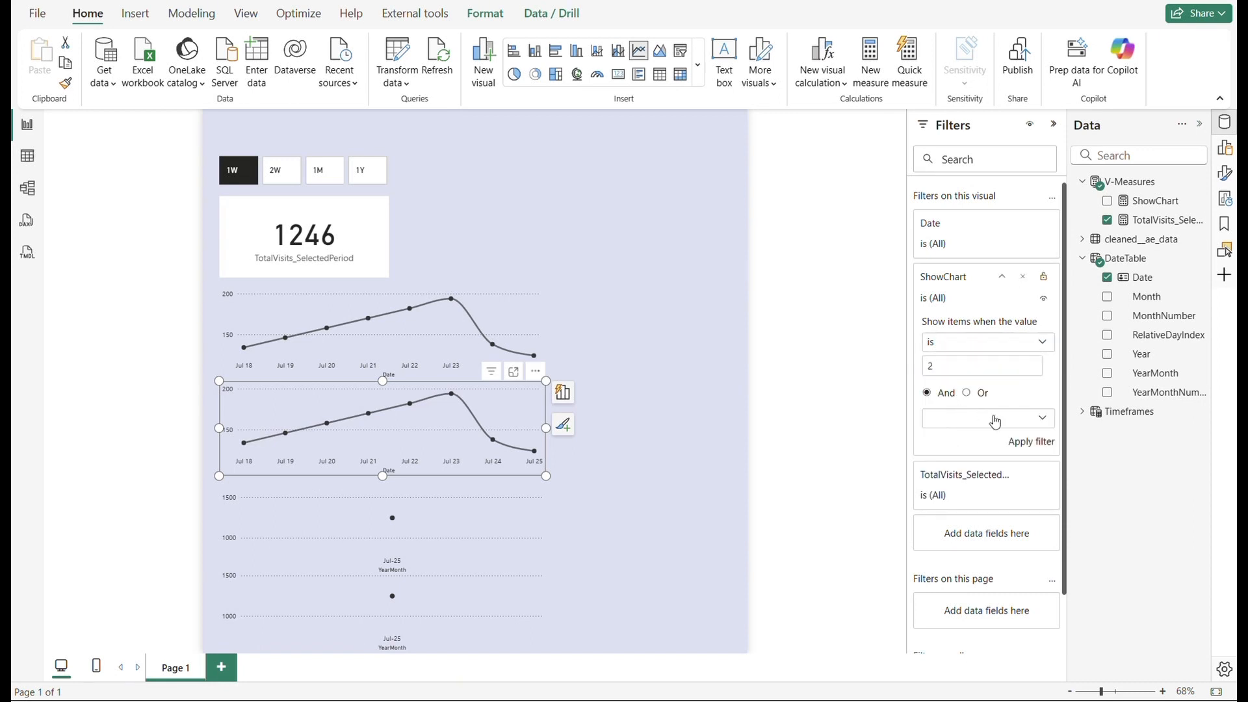
{"action": "left_click", "coordinate": [1027, 442]}
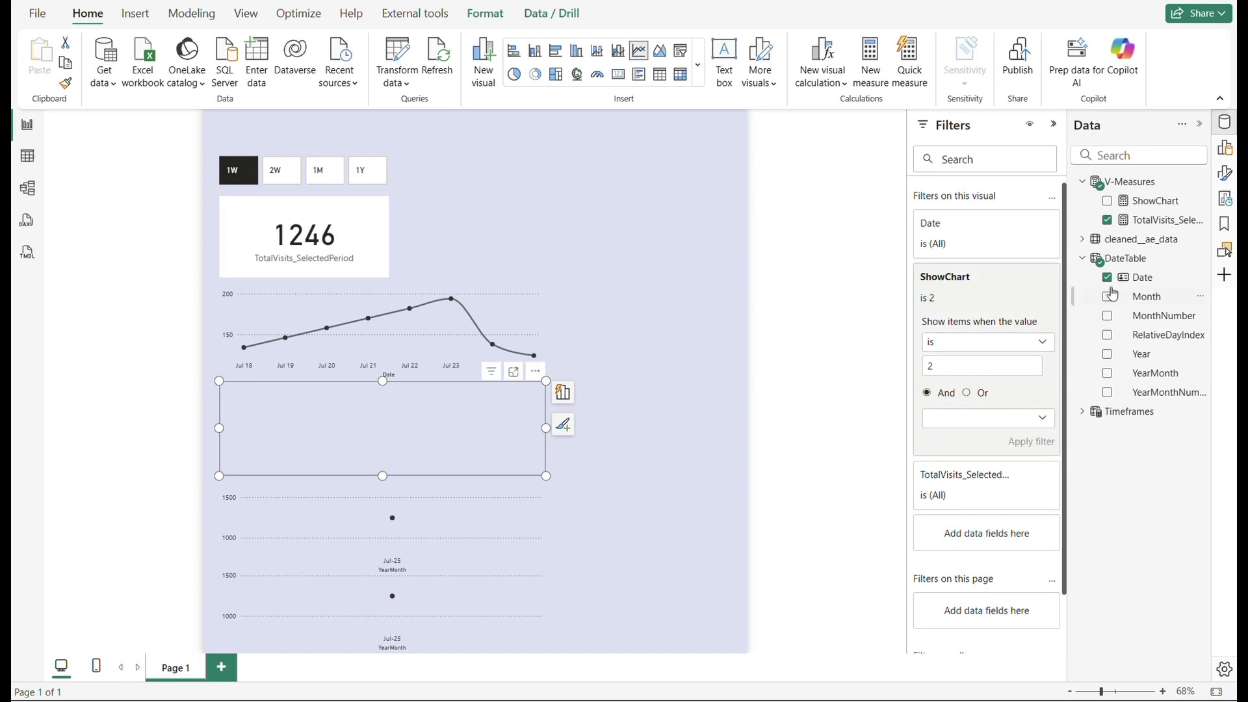
- Add the ShowChart measure to the third line chart's visual-level filters, show items when the value is 3, and apply it
{"action": "left_click", "coordinate": [508, 510]}
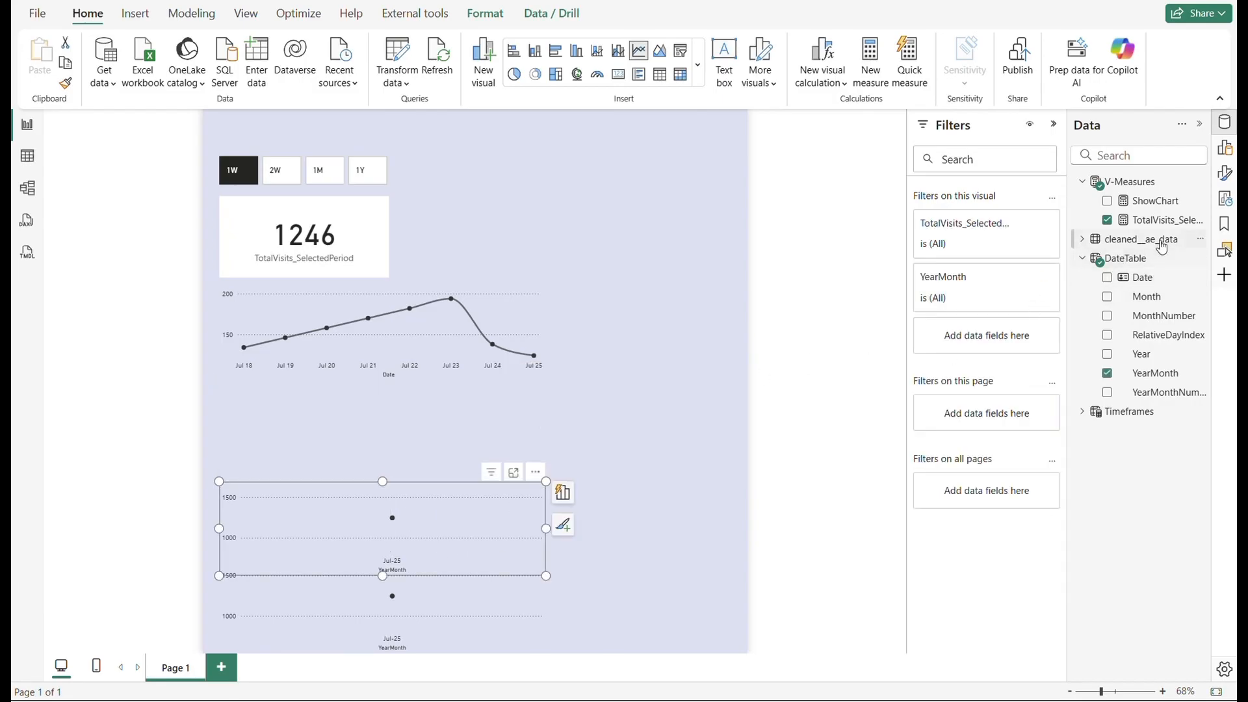
{"action": "left_click_drag", "start_coordinate": [1145, 209], "coordinate": [1023, 339]}
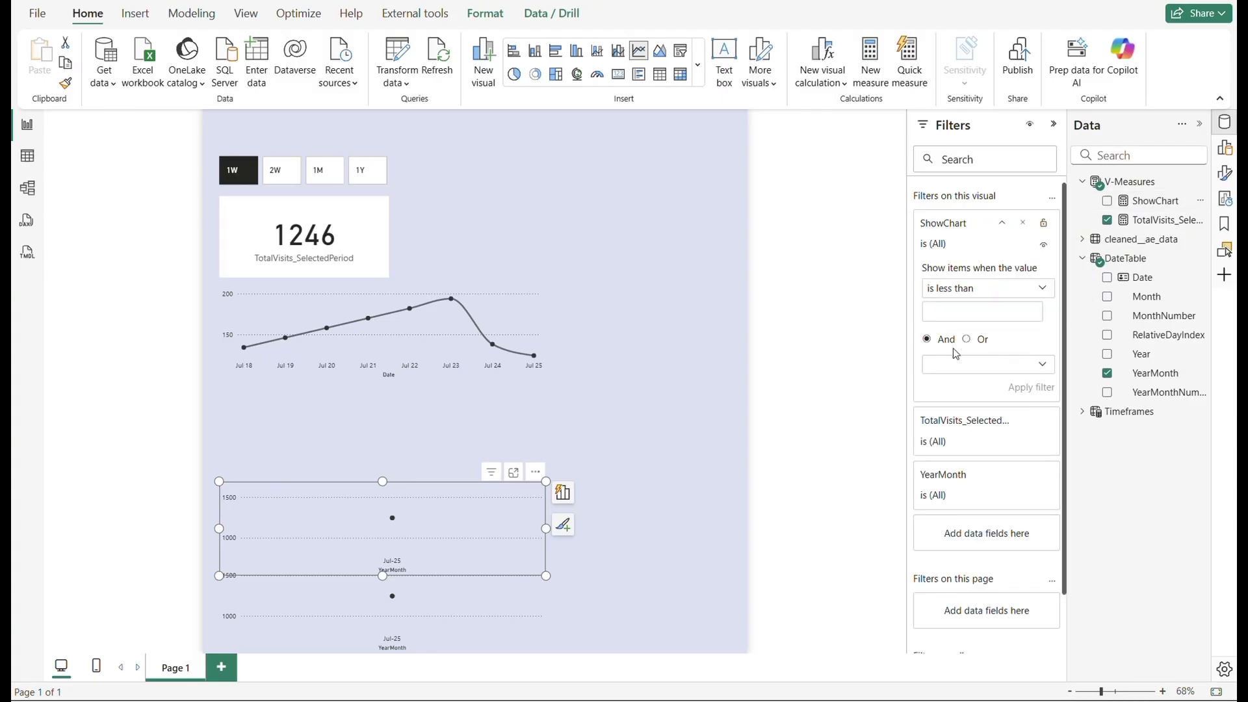
{"action": "left_click", "coordinate": [962, 288]}
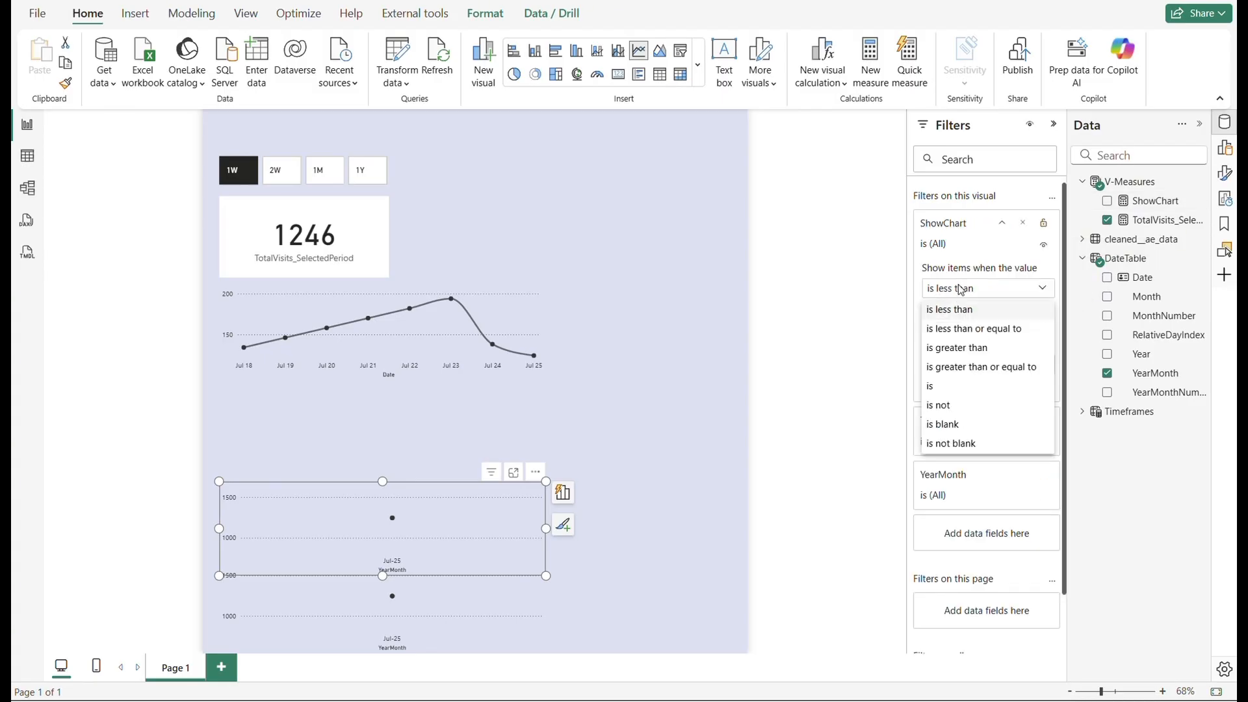
{"action": "left_click", "coordinate": [953, 388]}
{"action": "left_click", "coordinate": [952, 365]}
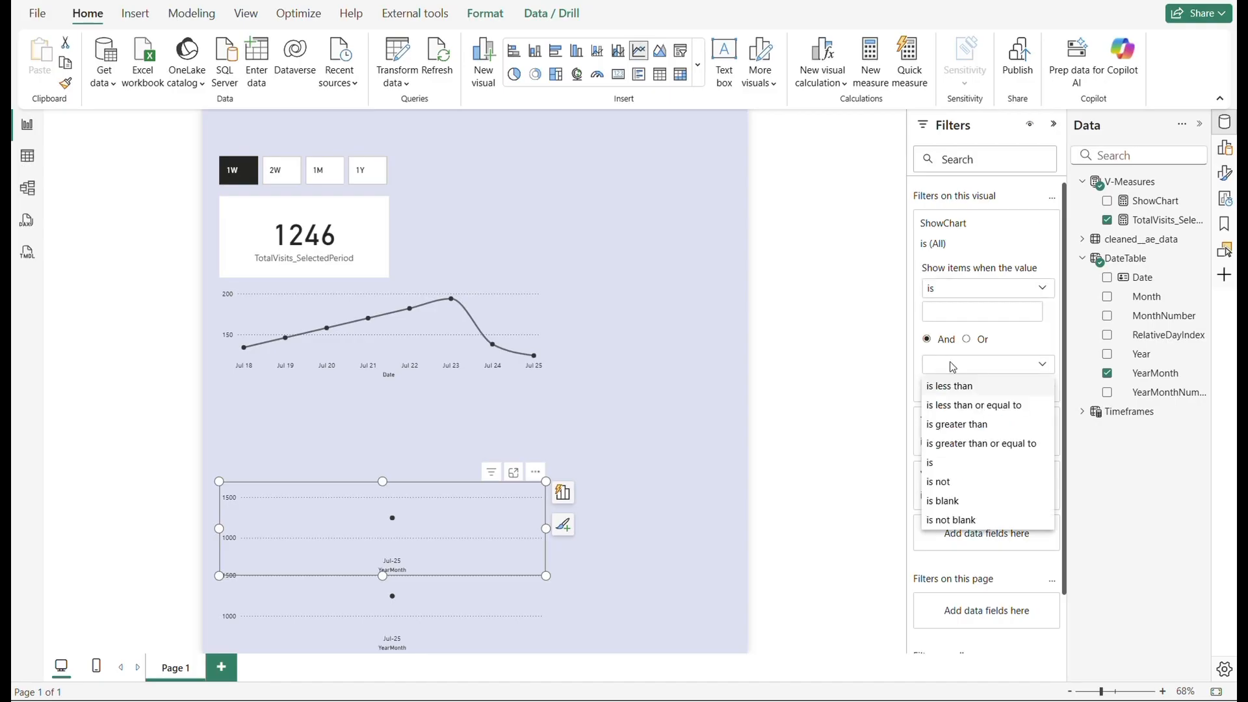
{"action": "left_click", "coordinate": [953, 310]}
{"action": "type", "text": "3"}
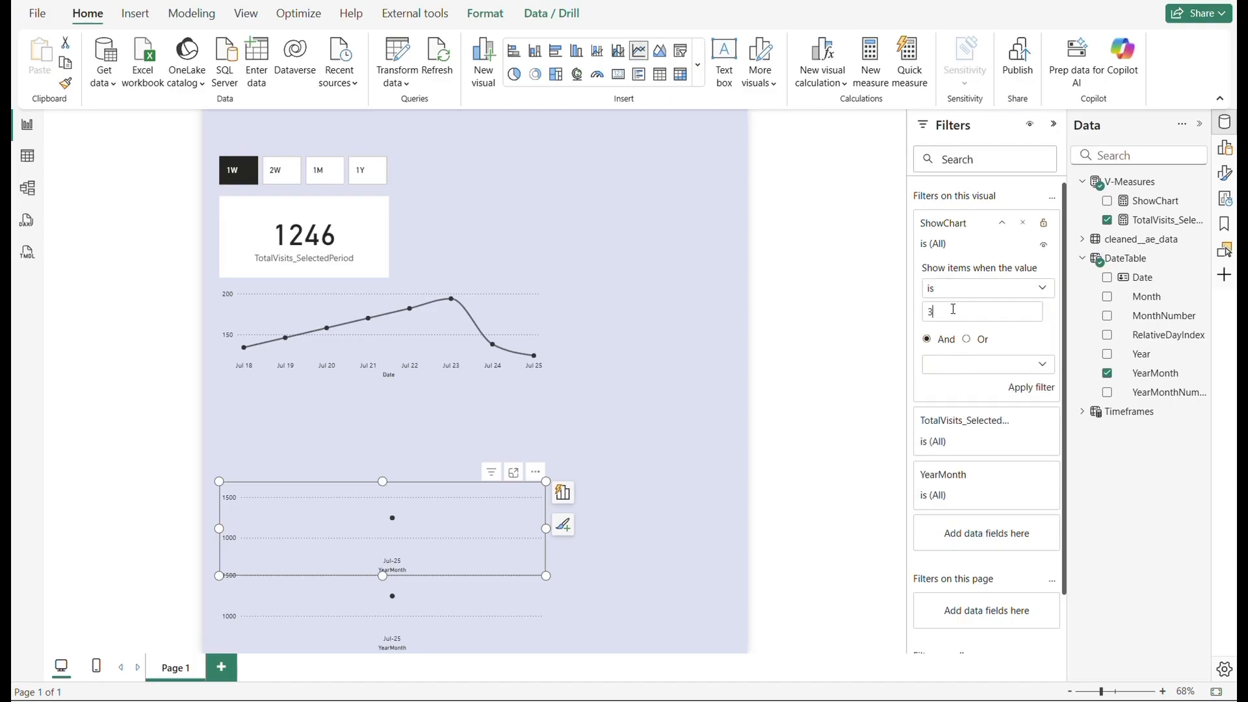
{"action": "left_click", "coordinate": [1032, 386]}
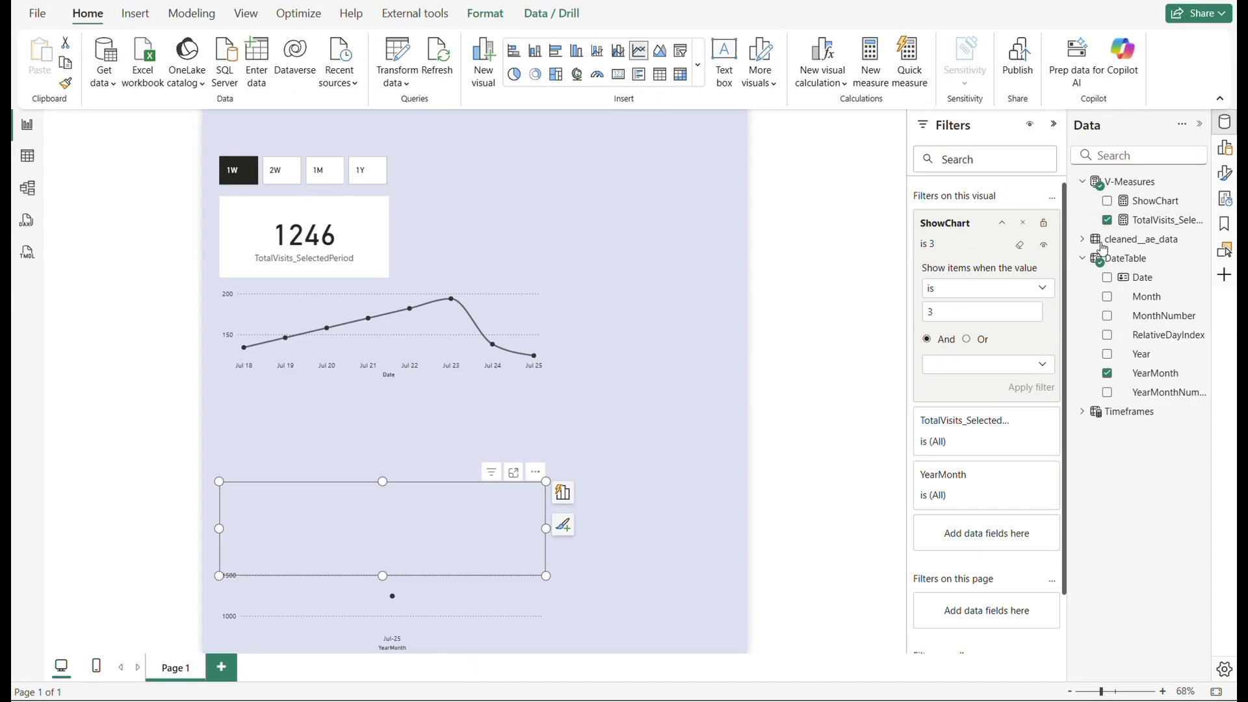
- Add the ShowChart measure to the lowest line chart's visual-level filters, show items when the value is 4, and apply it
{"action": "left_click", "coordinate": [537, 603]}
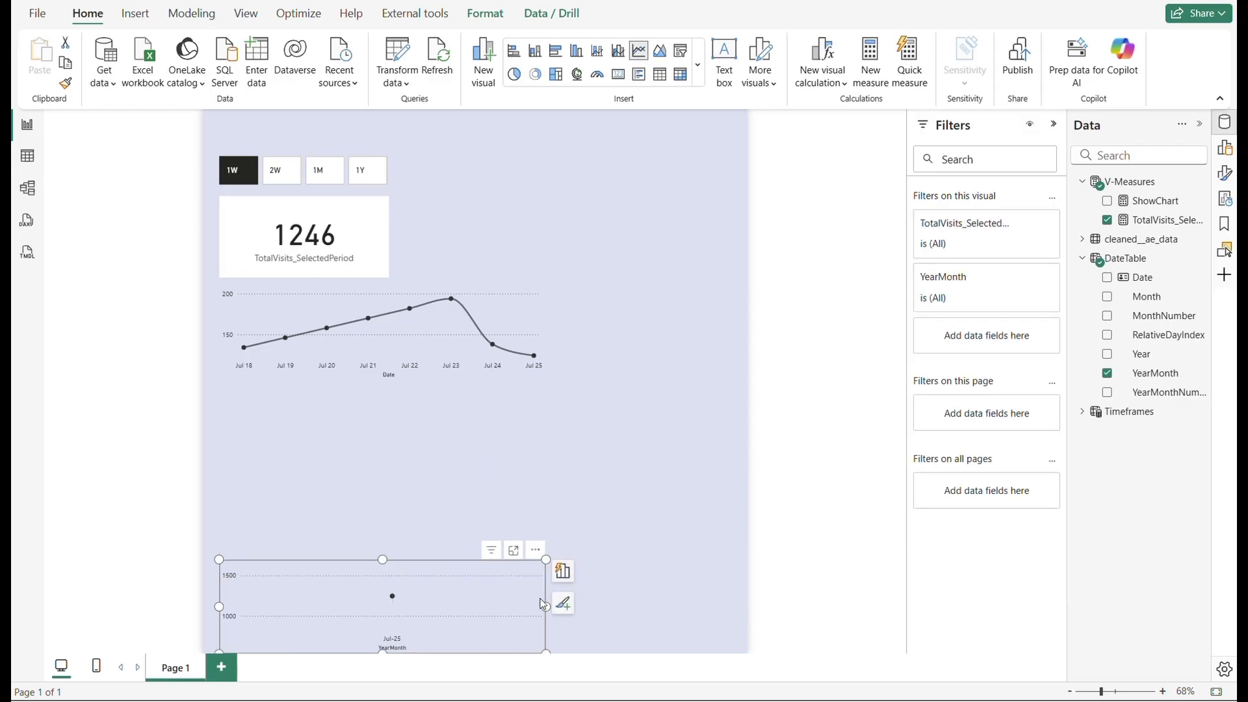
{"action": "left_click_drag", "start_coordinate": [1168, 201], "coordinate": [1014, 338]}
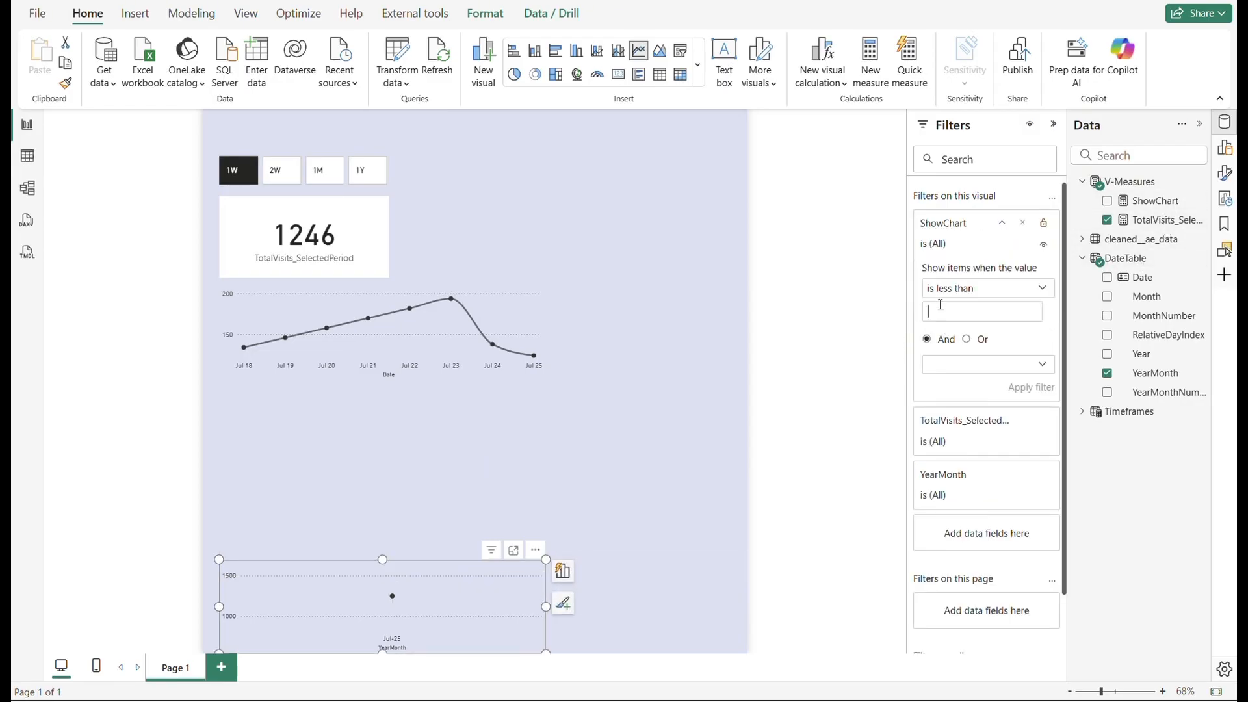
{"action": "type", "text": "4"}
{"action": "left_click", "coordinate": [954, 288]}
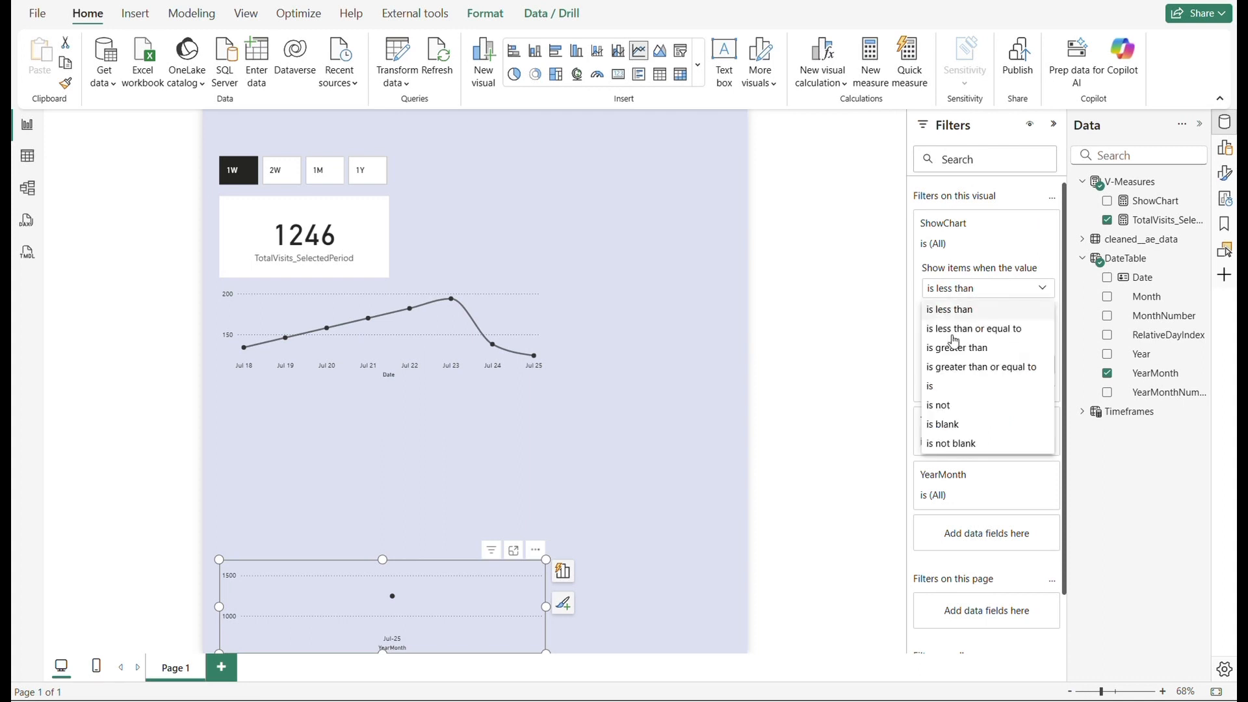
{"action": "left_click", "coordinate": [947, 388]}
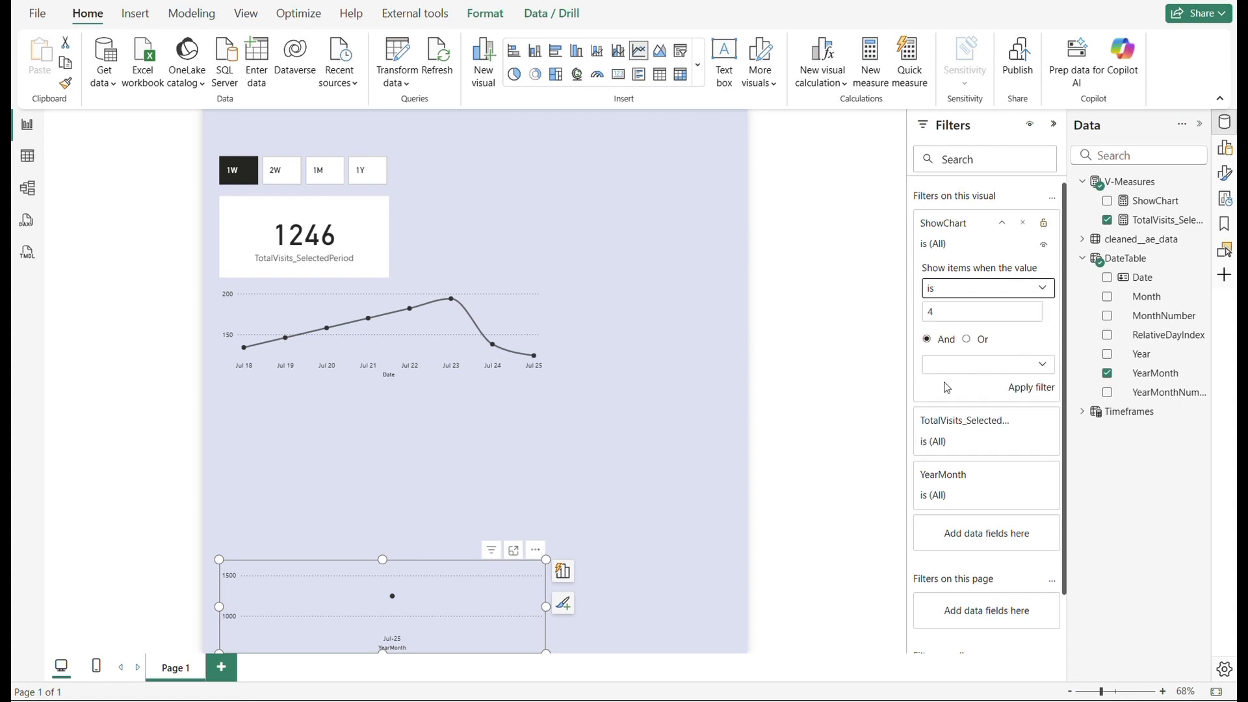
{"action": "left_click", "coordinate": [1031, 389]}
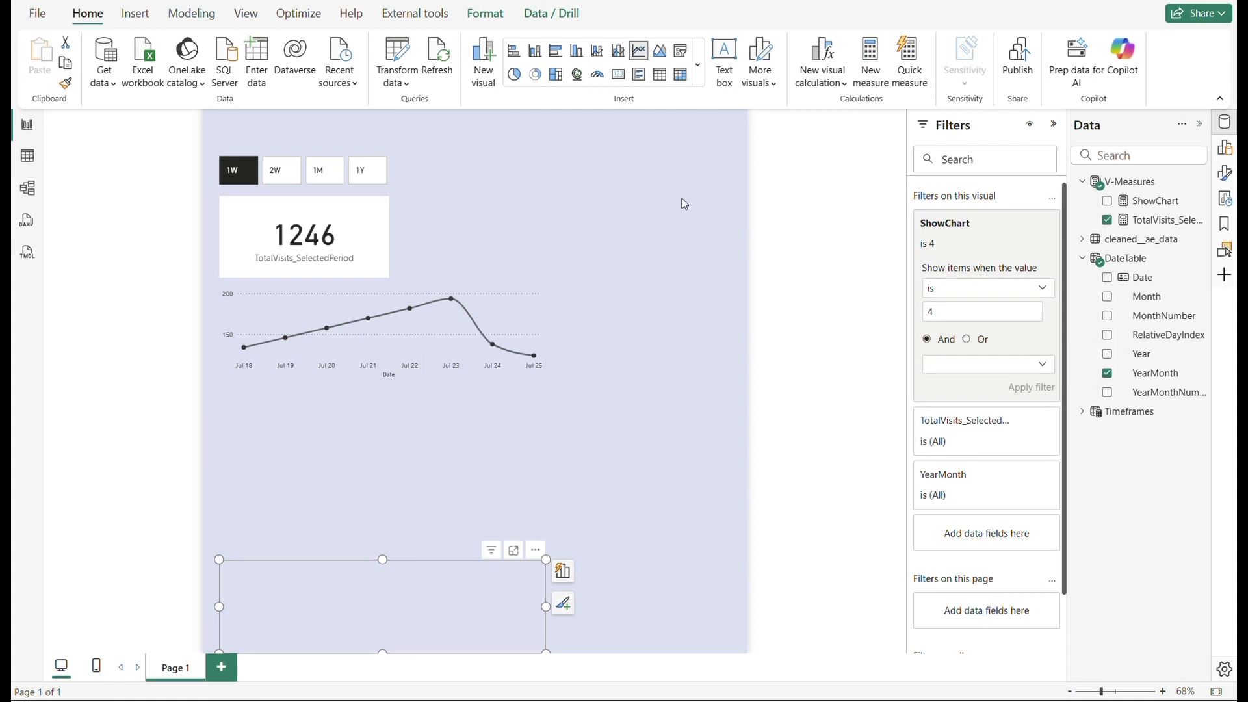
{"action": "left_click", "coordinate": [691, 178]}
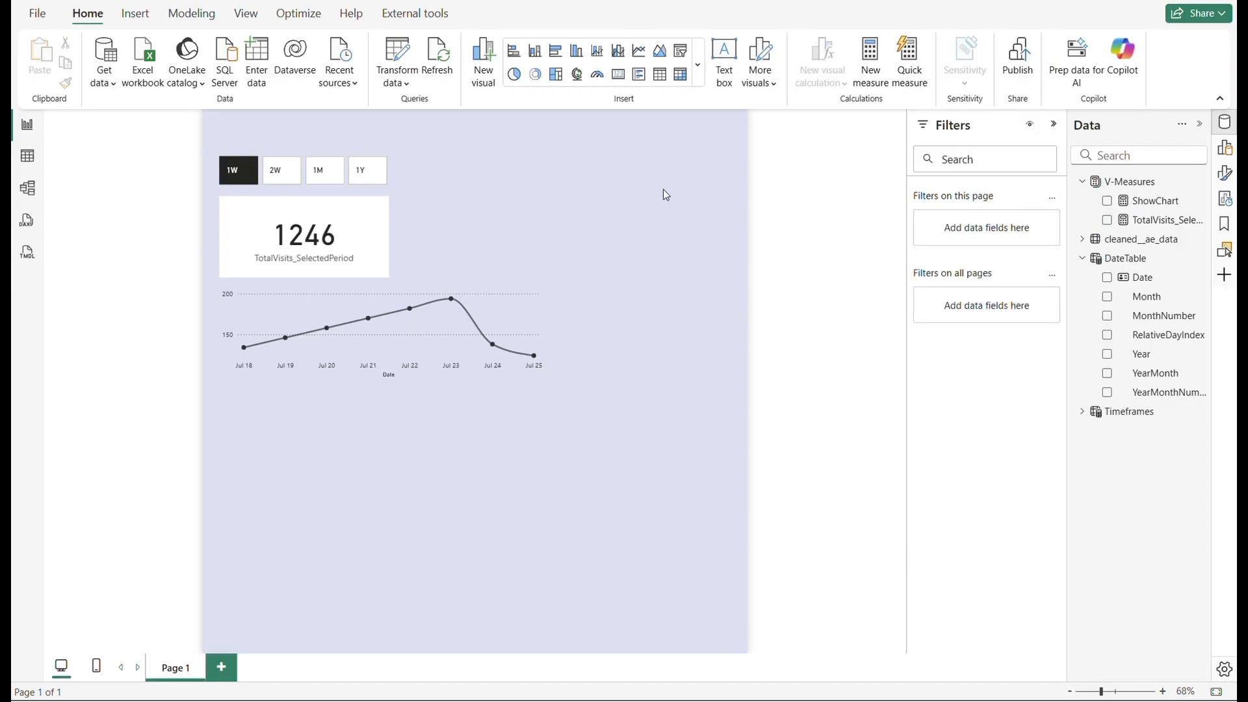
- Try a custom canvas size of 510 px high by 660 px wide in the page formatting
{"action": "left_click", "coordinate": [1224, 154]}
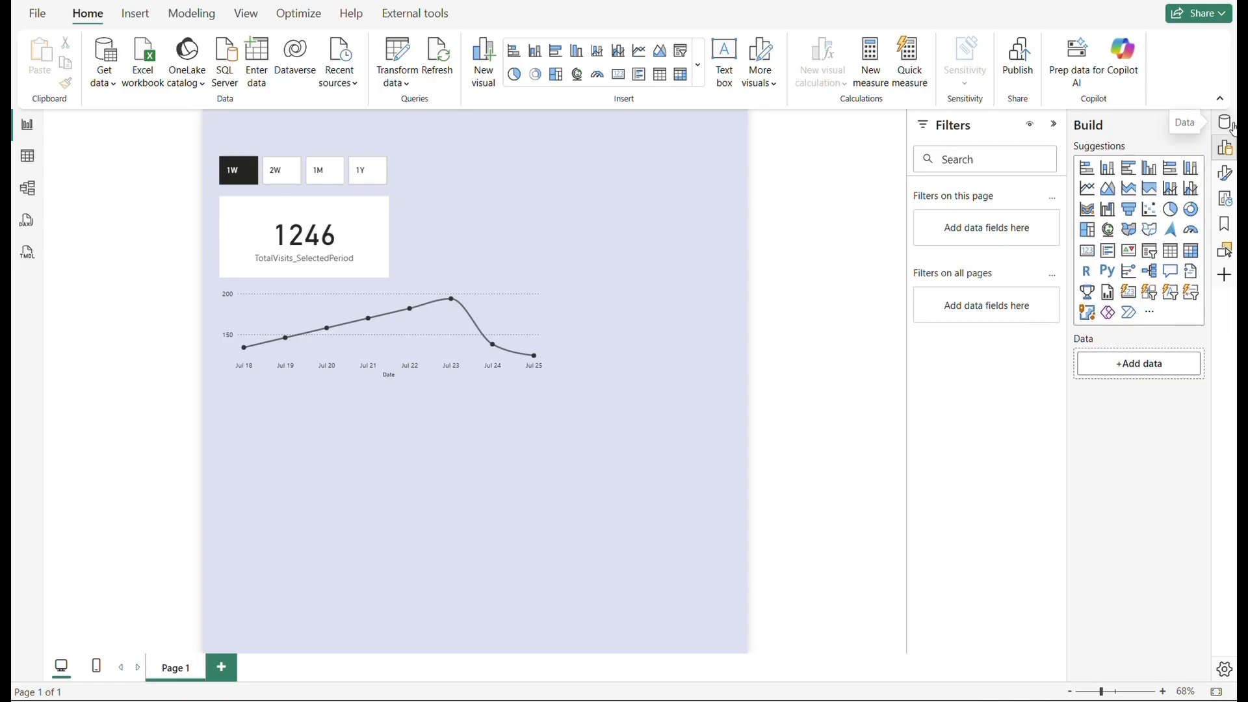
{"action": "left_click", "coordinate": [1224, 173]}
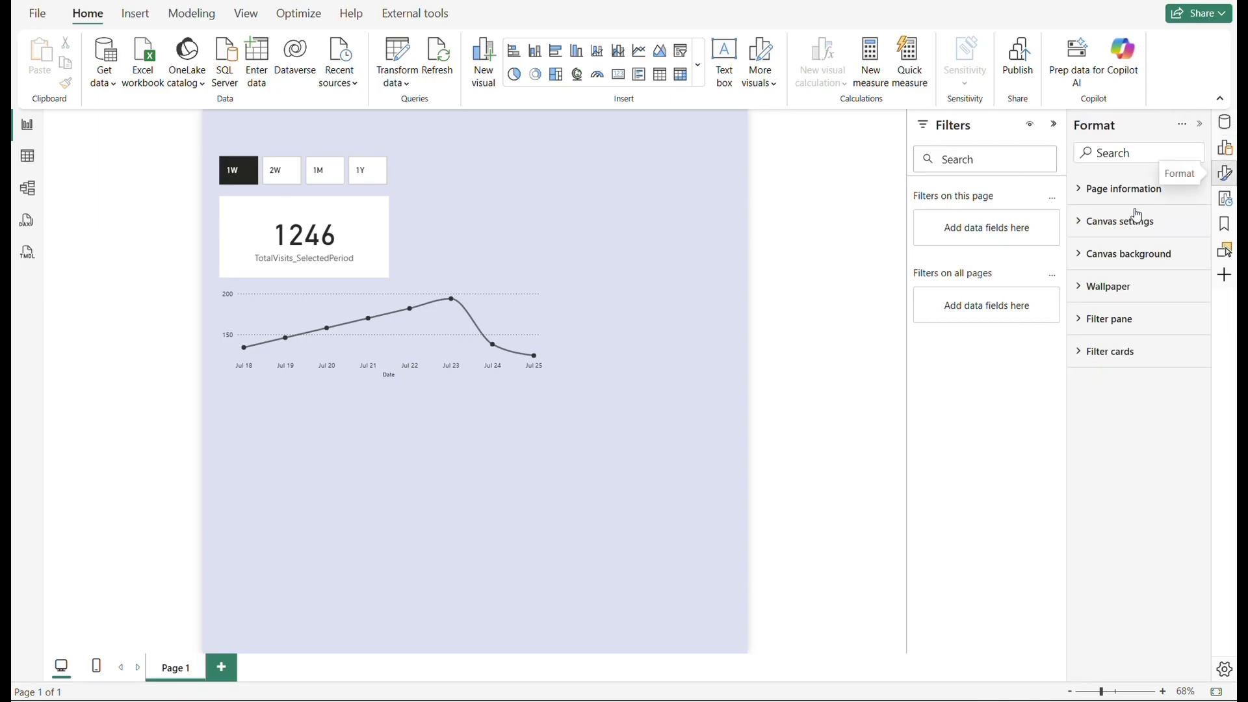
{"action": "left_click", "coordinate": [1111, 255]}
{"action": "left_click", "coordinate": [1112, 222]}
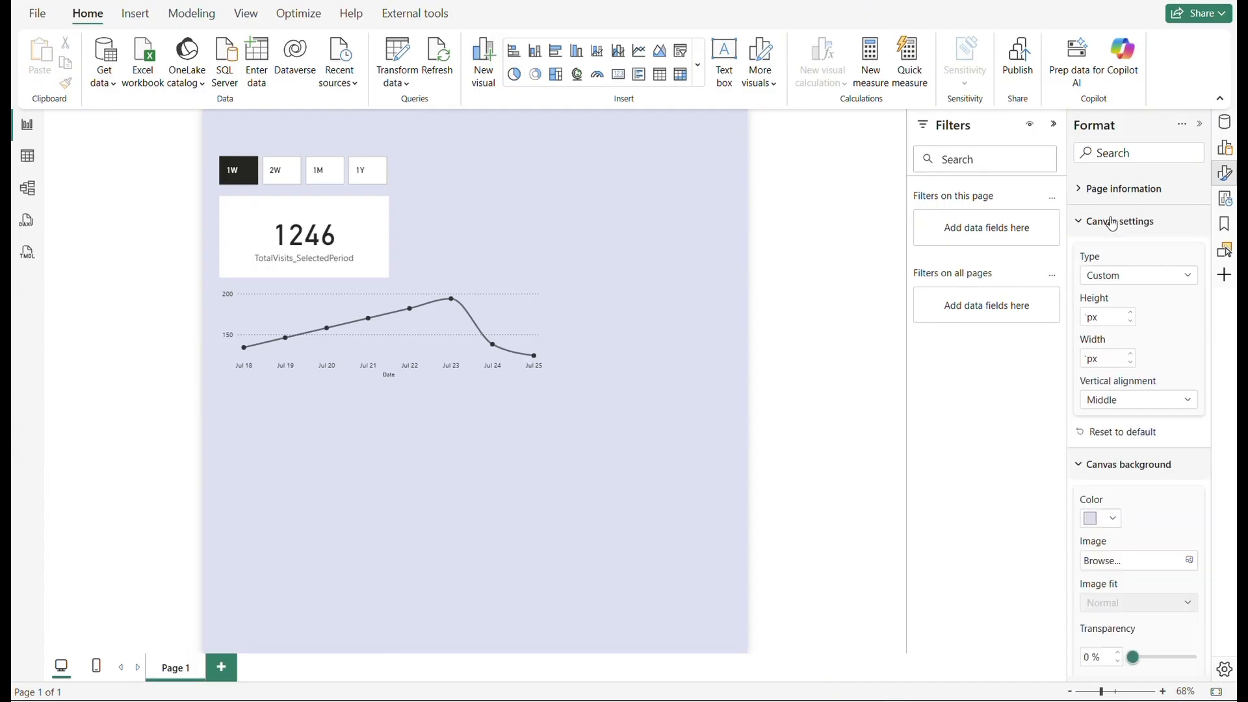
{"action": "double_click", "coordinate": [1092, 316]}
{"action": "type", "text": "5 "}
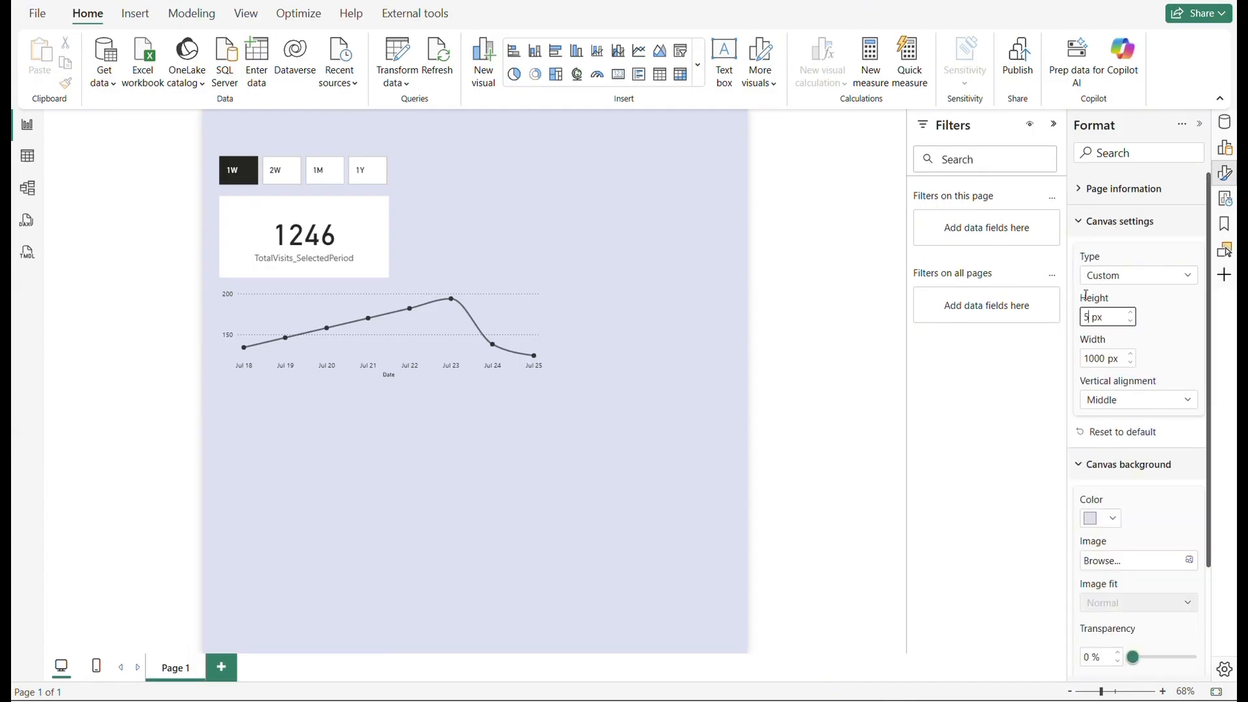
{"action": "type", "text": "10"}
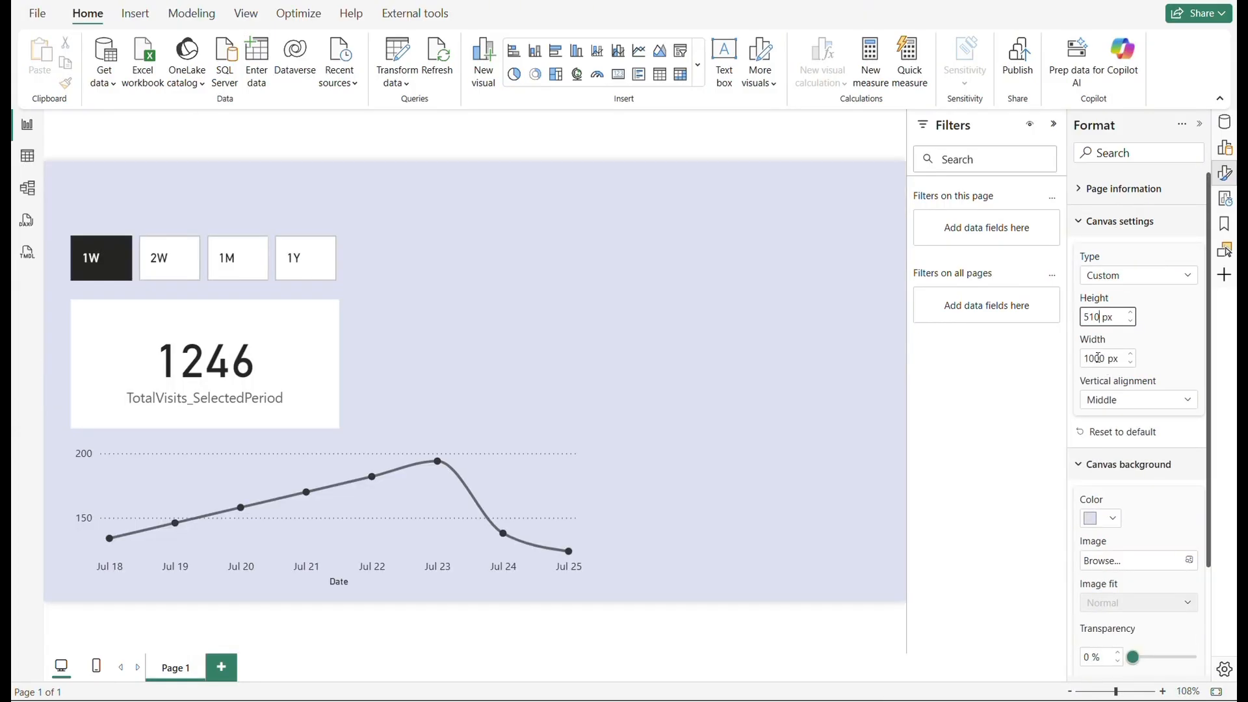
{"action": "double_click", "coordinate": [1098, 359]}
{"action": "type", "text": "660"}
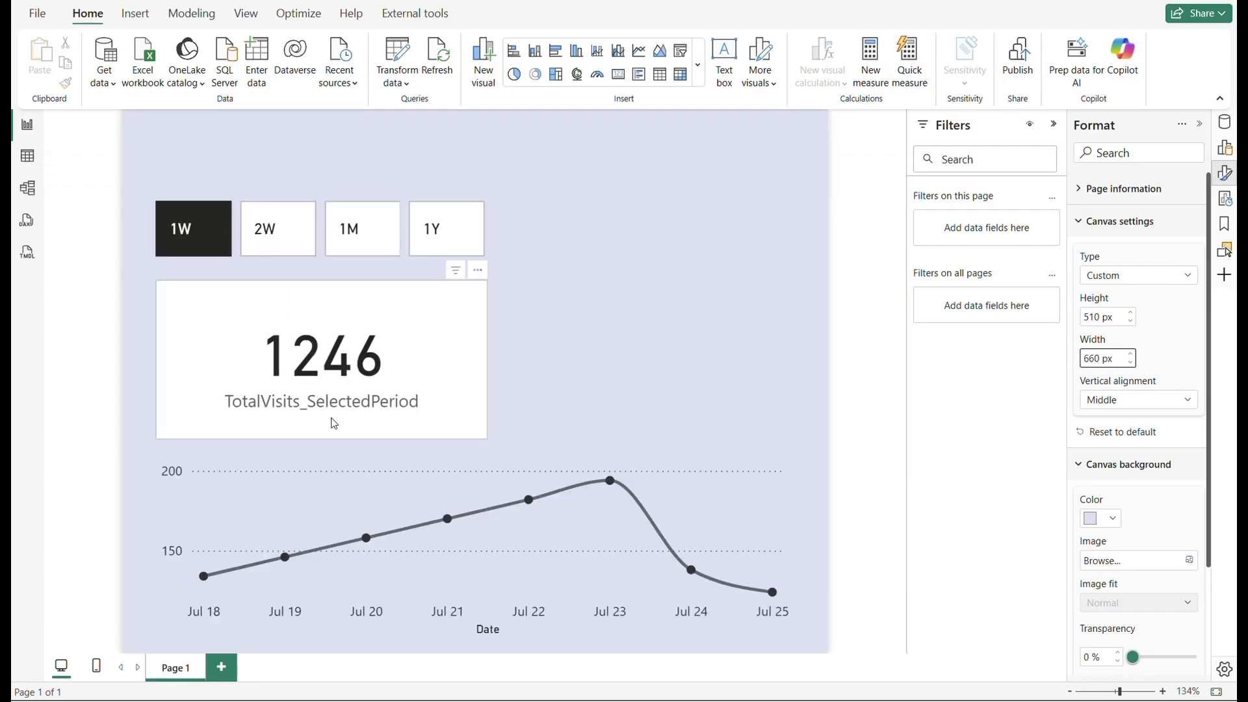
{"action": "left_click", "coordinate": [1097, 359]}
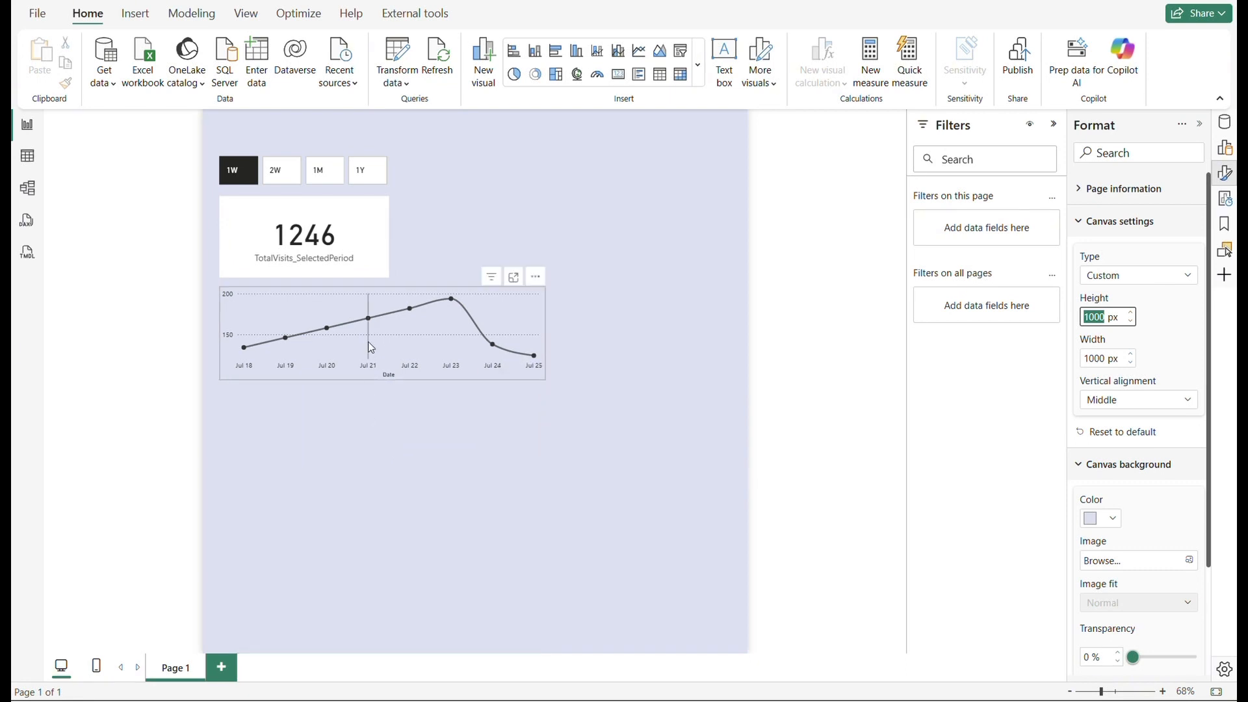
- Stack the three lower line charts exactly over the uppermost chart beneath the visits card
{"action": "left_click_drag", "start_coordinate": [368, 455], "coordinate": [368, 349]}
{"action": "left_click_drag", "start_coordinate": [357, 514], "coordinate": [353, 334]}
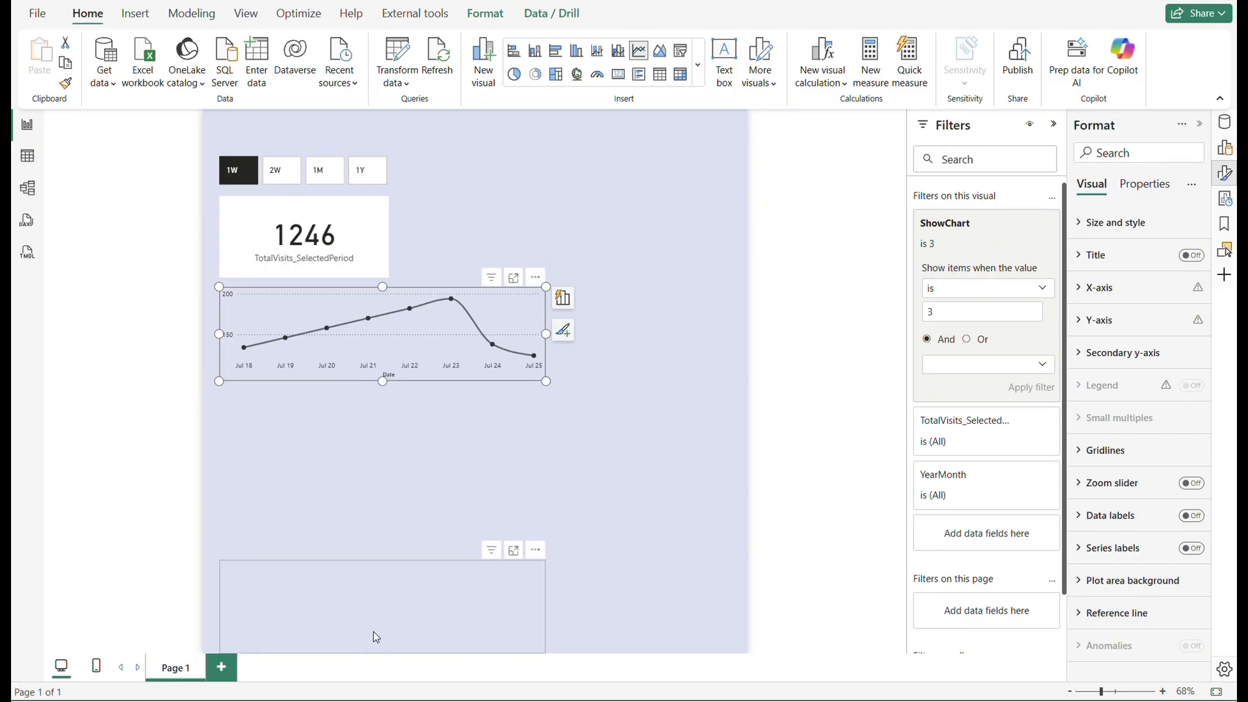
{"action": "left_click_drag", "start_coordinate": [372, 520], "coordinate": [371, 355]}
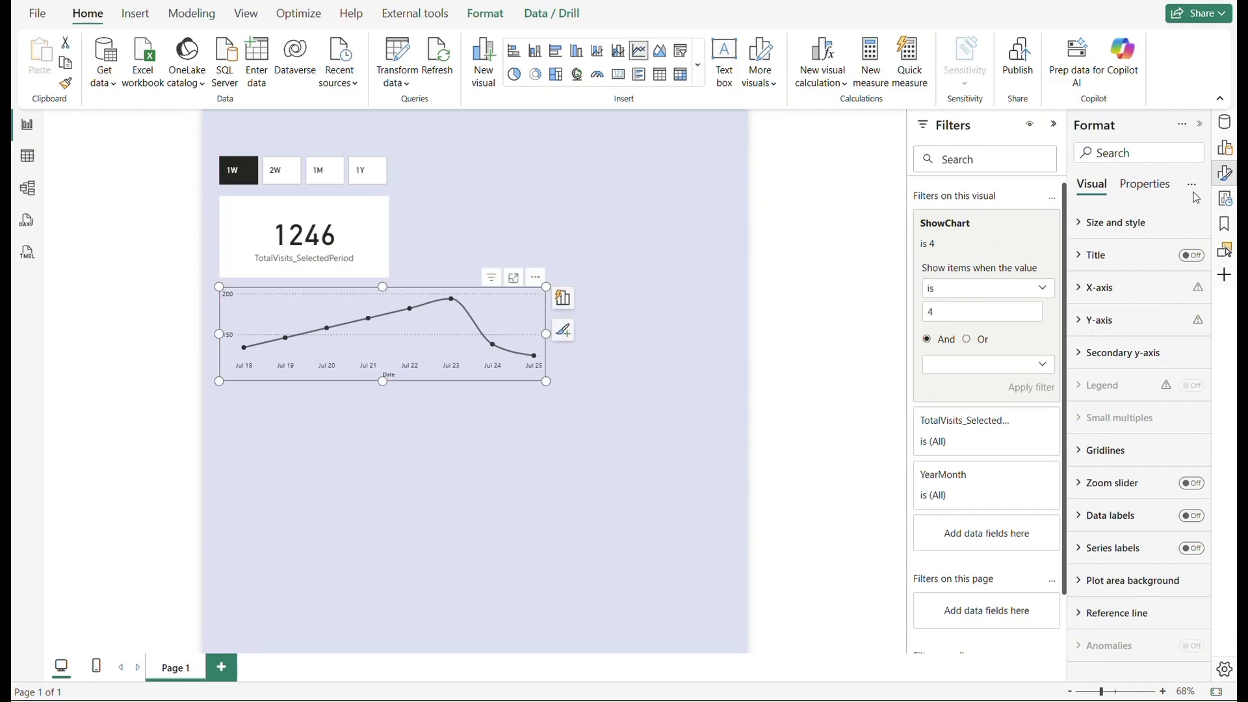
{"action": "left_click", "coordinate": [656, 206]}
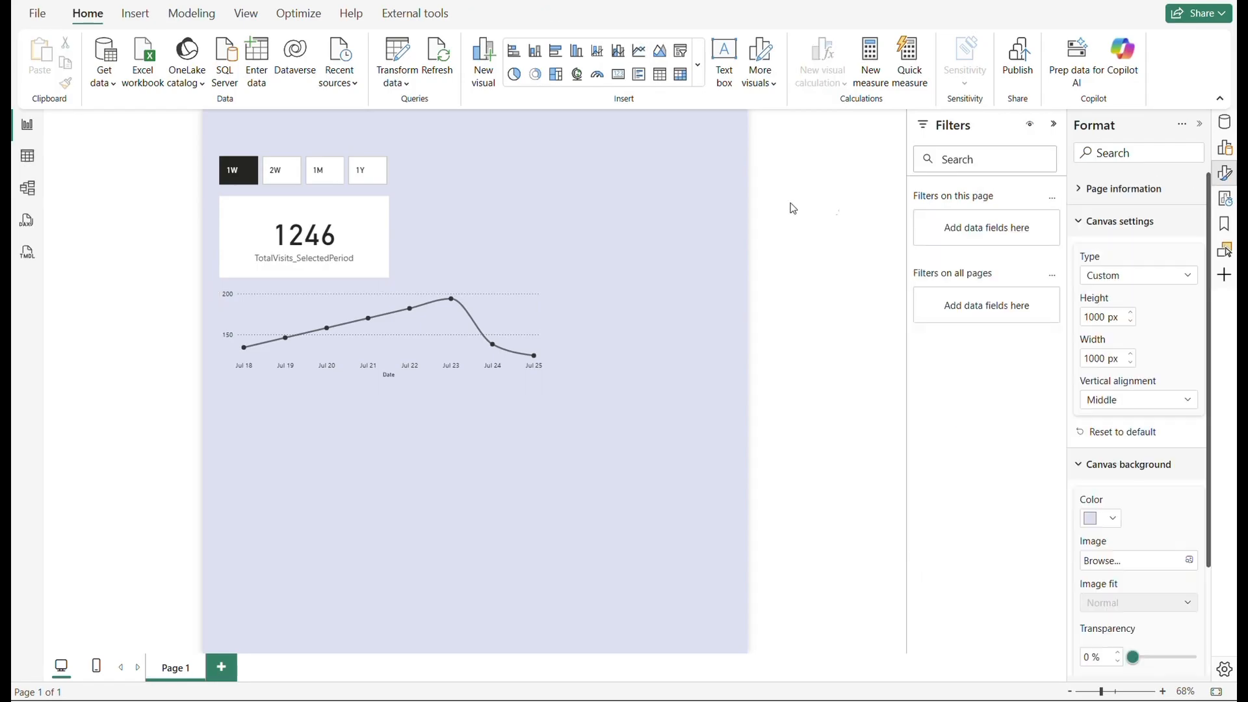
- Set the canvas height to 510 px and its width to 660 px
{"action": "double_click", "coordinate": [1094, 317]}
{"action": "type", "text": "510"}
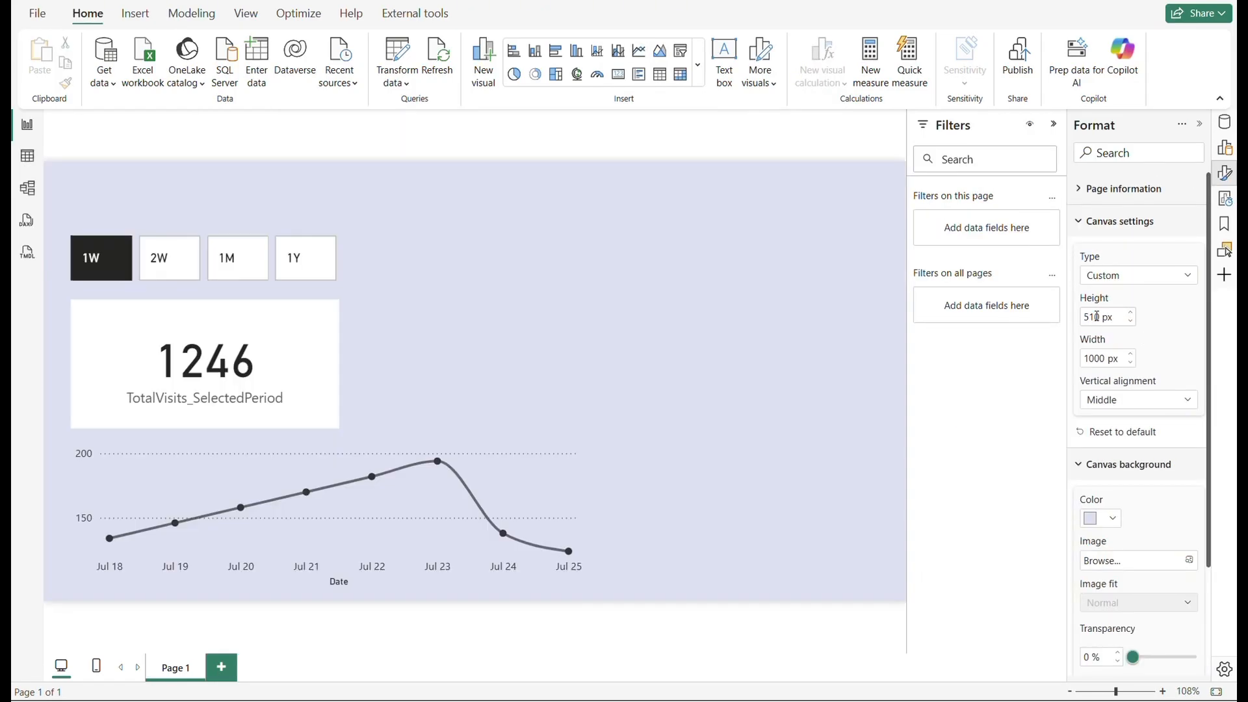
{"action": "left_click", "coordinate": [1096, 316]}
{"action": "double_click", "coordinate": [1092, 358]}
{"action": "type", "text": "660"}
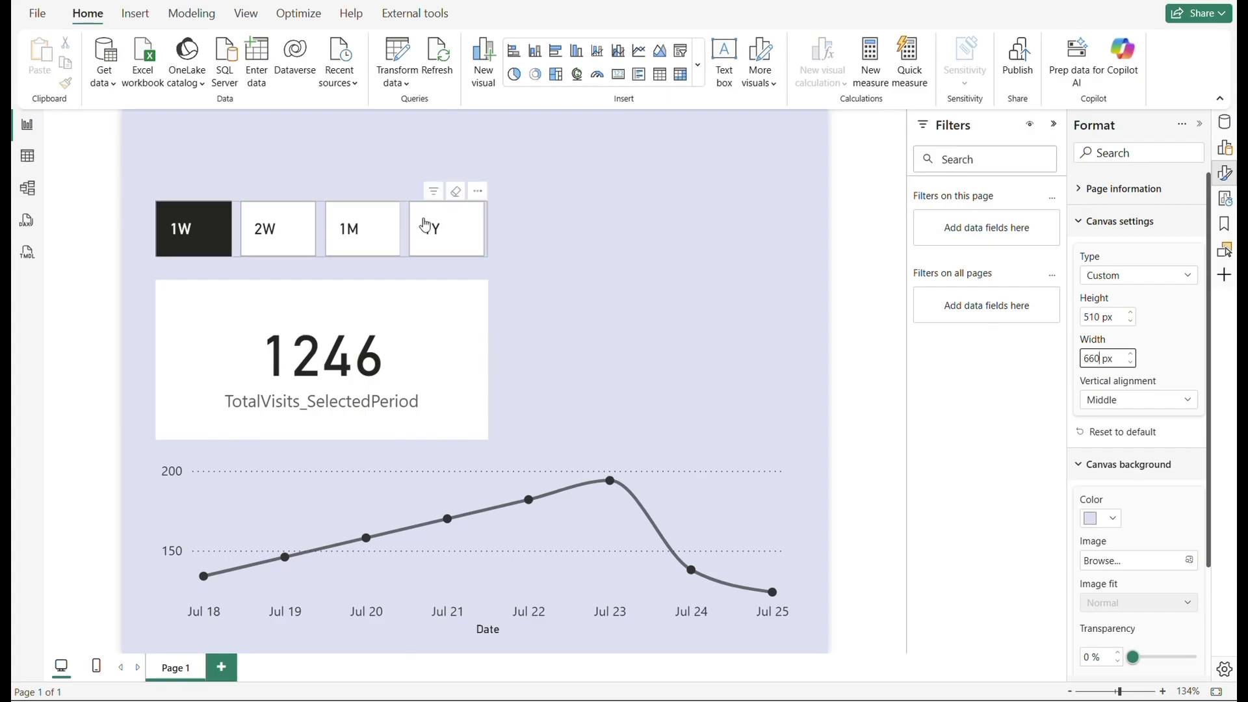
- Test the period slicer with 2W, 1M and 1Y, returning to 1M, to check the card and the displayed line chart
{"action": "left_click", "coordinate": [267, 227]}
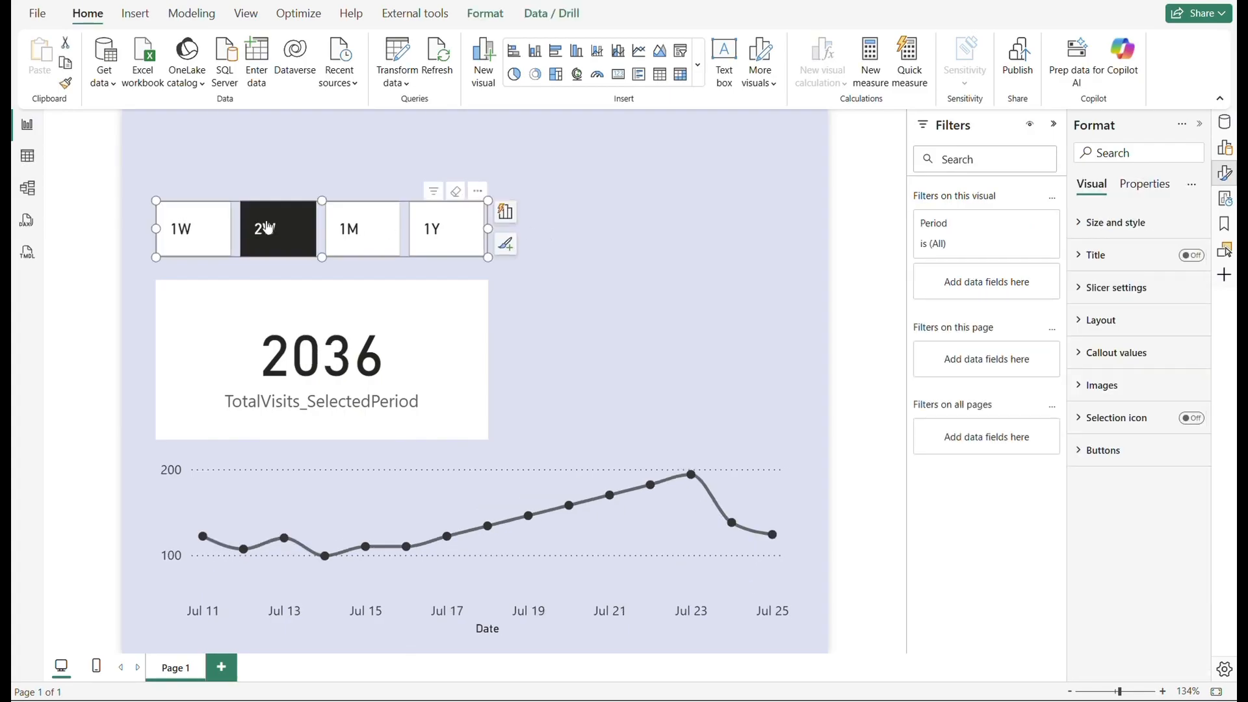
{"action": "left_click", "coordinate": [364, 242]}
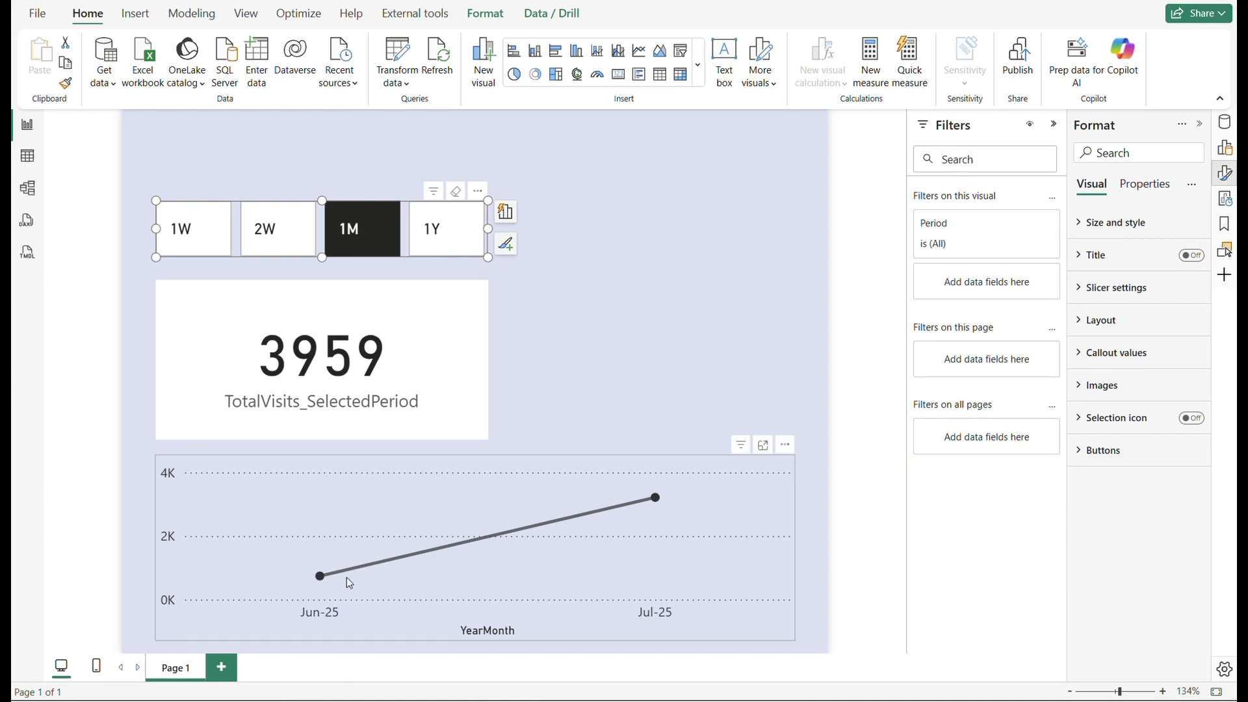
{"action": "left_click", "coordinate": [439, 242]}
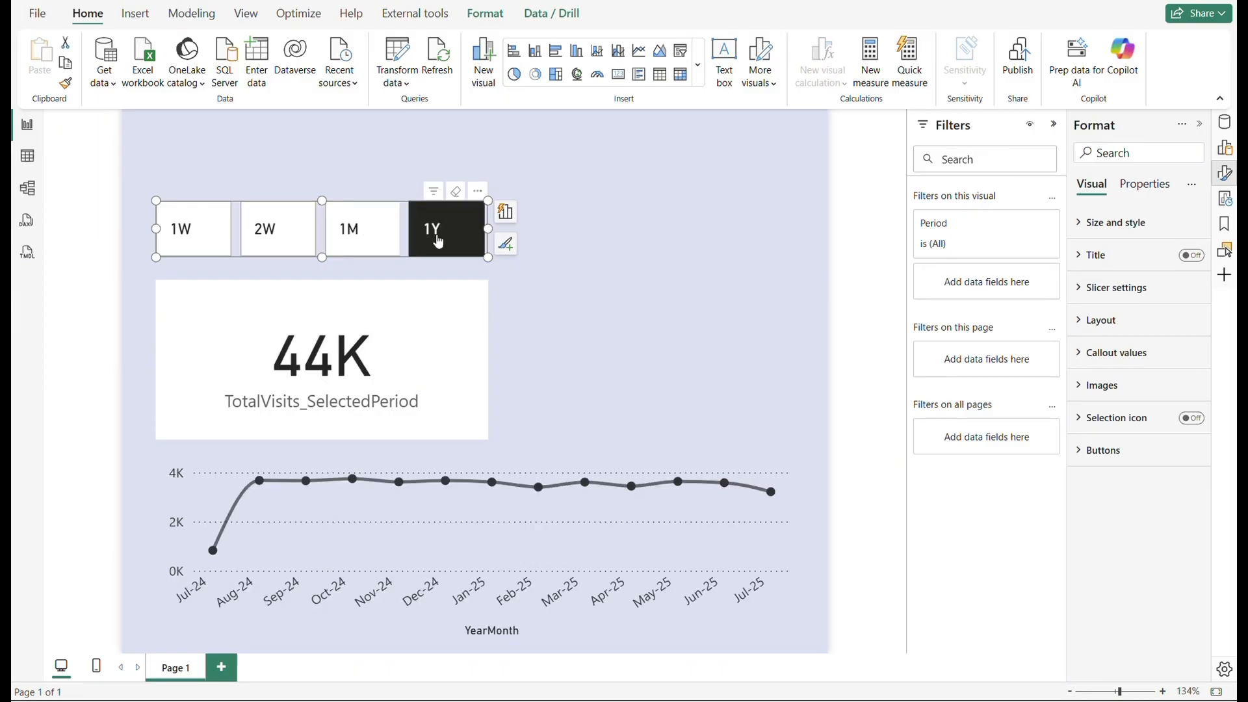
{"action": "left_click", "coordinate": [352, 236]}
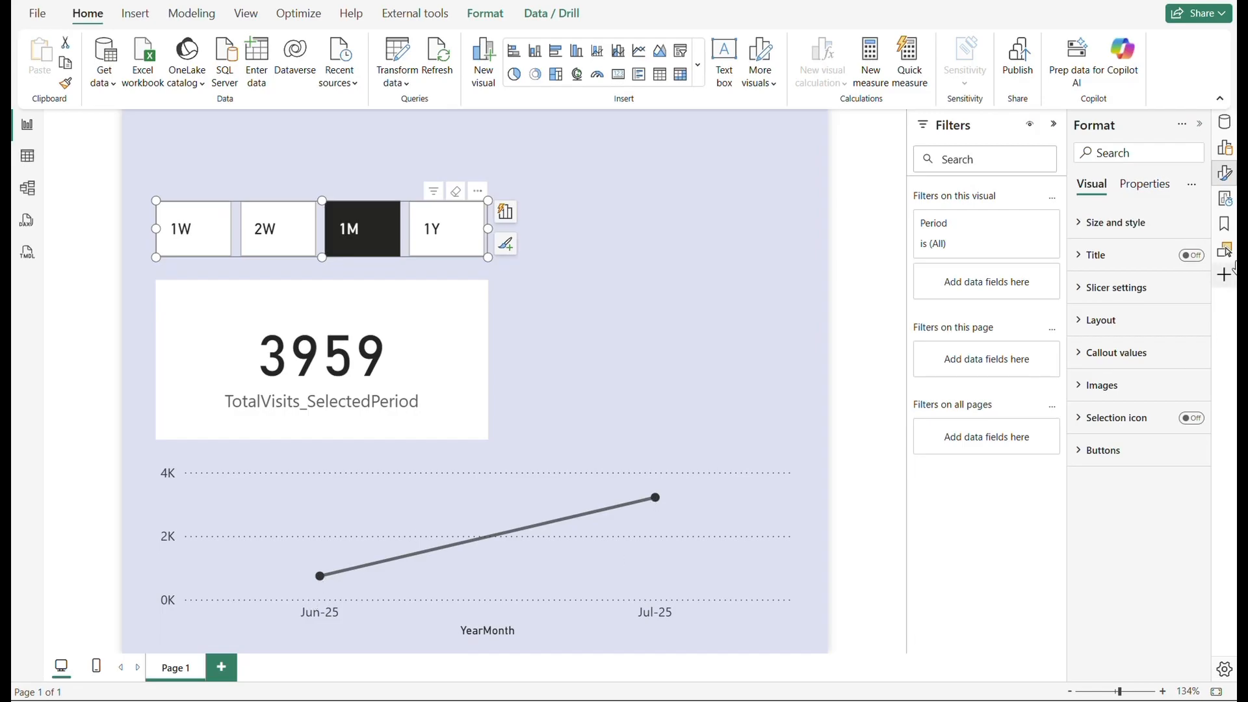
- Replace YearMonth with the Date field from DateTable on the X-axis of the 1m visits line chart
{"action": "left_click", "coordinate": [1227, 151]}
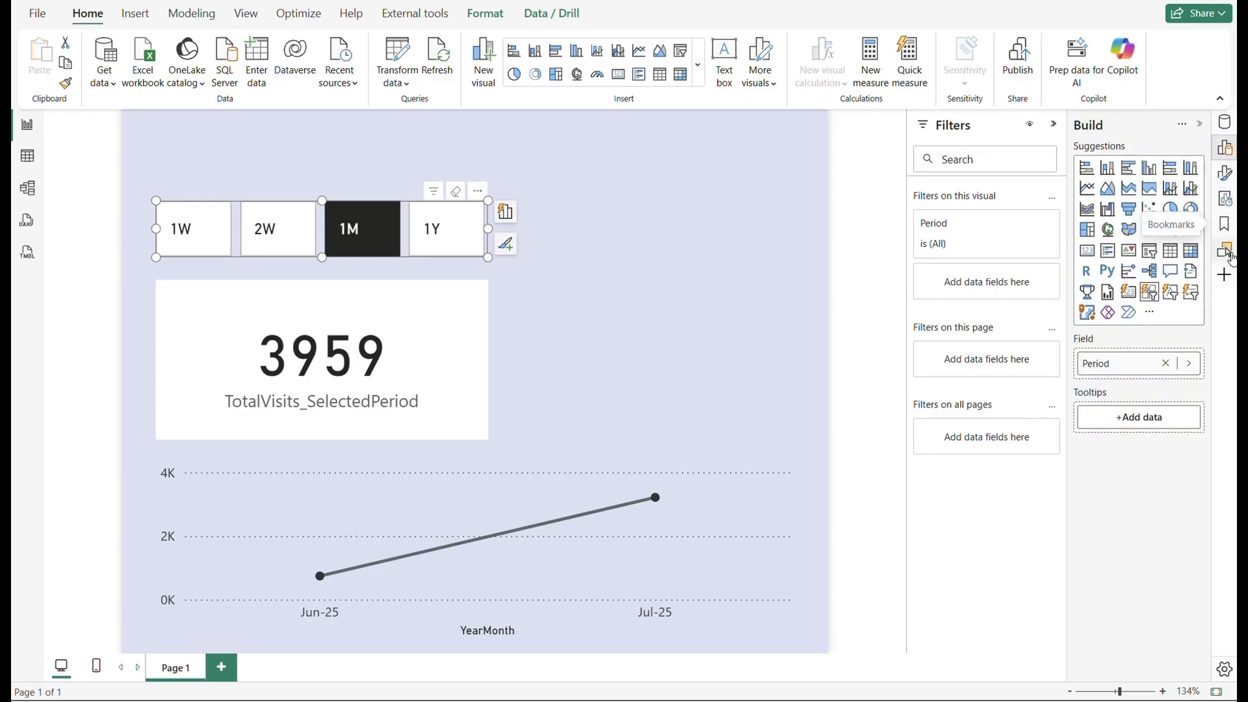
{"action": "left_click", "coordinate": [1227, 252]}
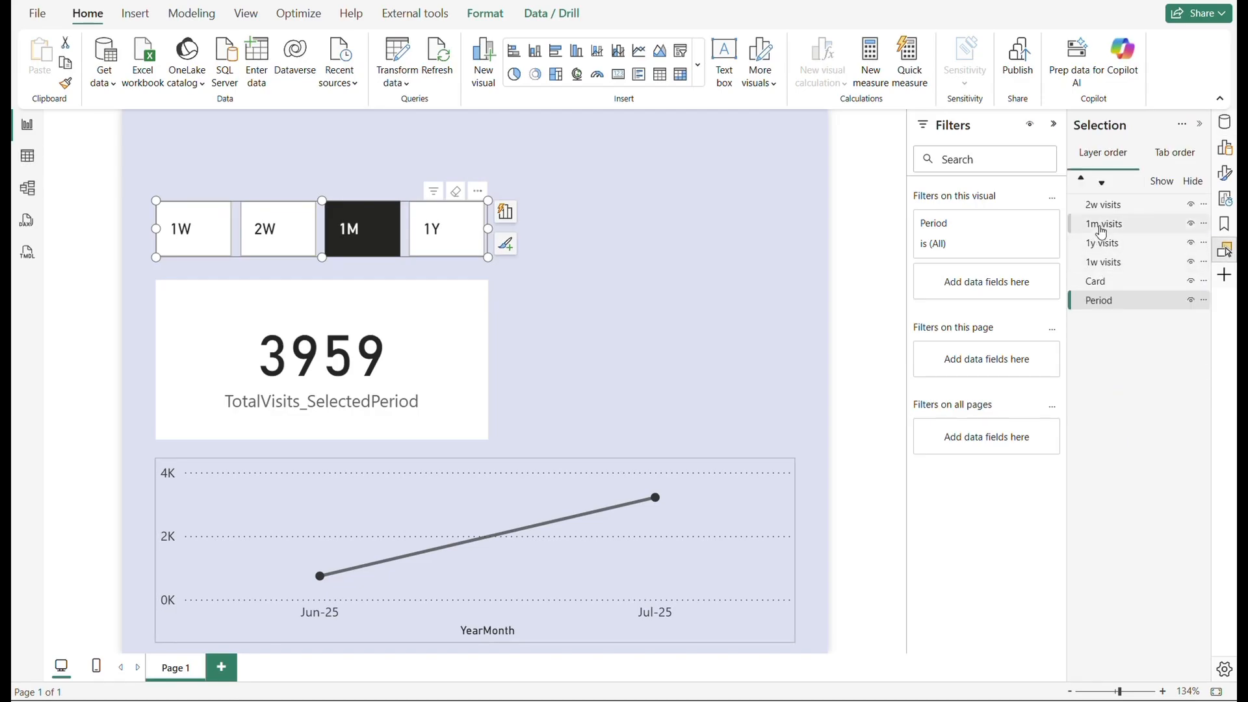
{"action": "left_click", "coordinate": [698, 466]}
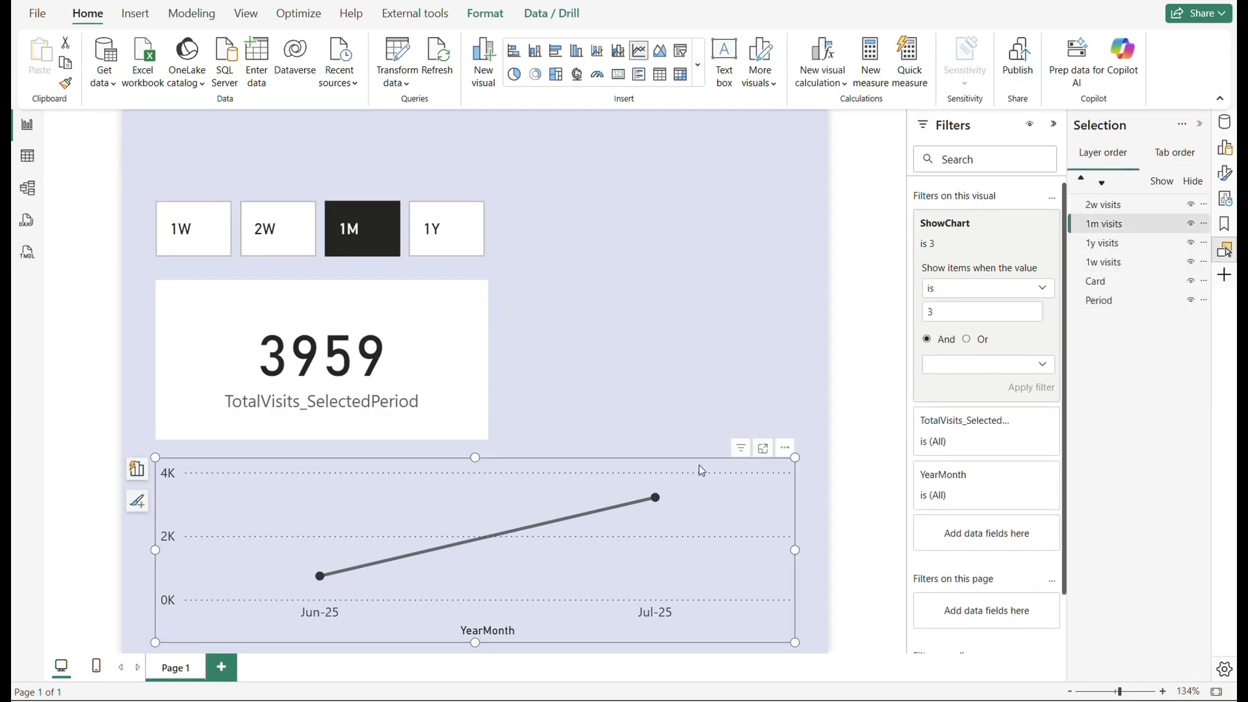
{"action": "left_click", "coordinate": [1228, 150]}
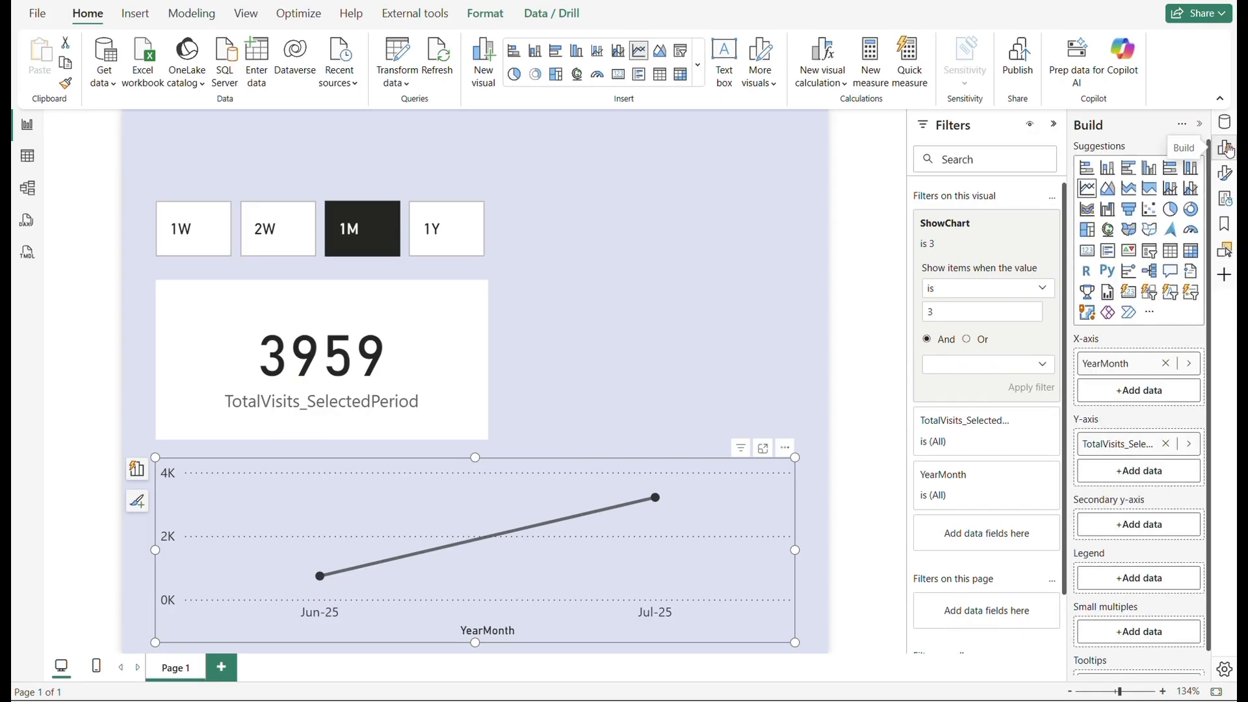
{"action": "left_click", "coordinate": [1167, 365]}
{"action": "left_click", "coordinate": [1157, 368]}
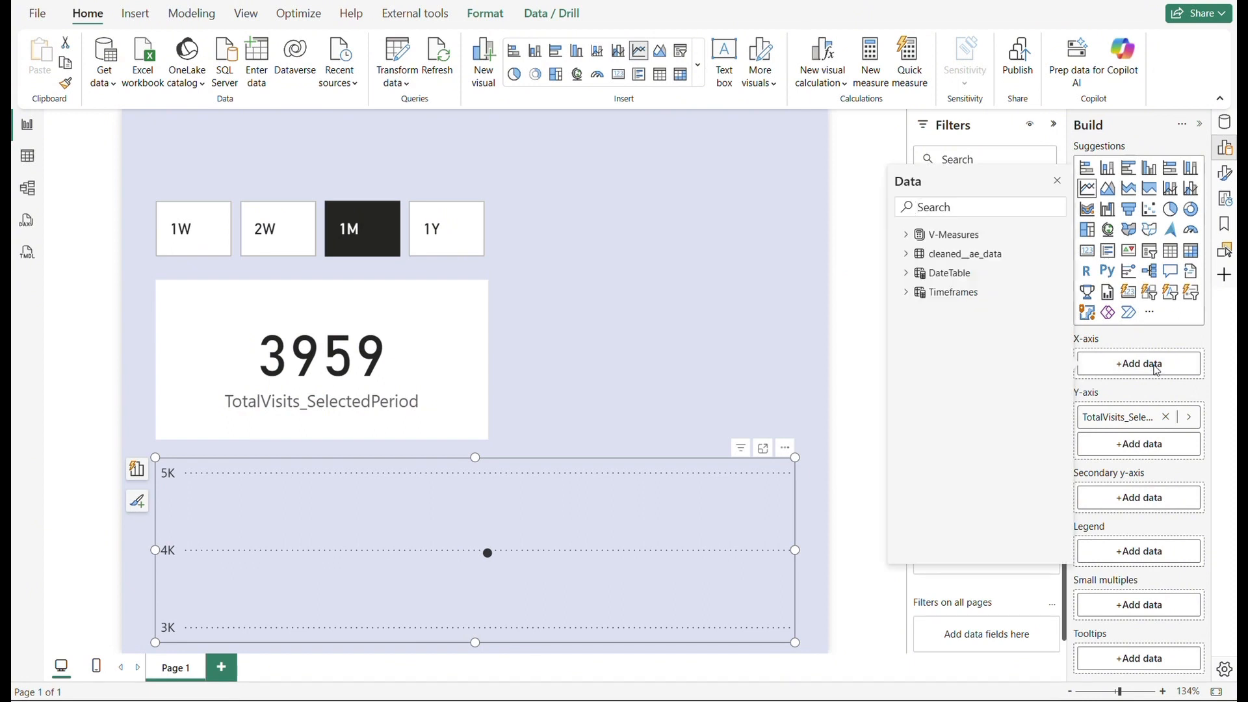
{"action": "left_click", "coordinate": [906, 273]}
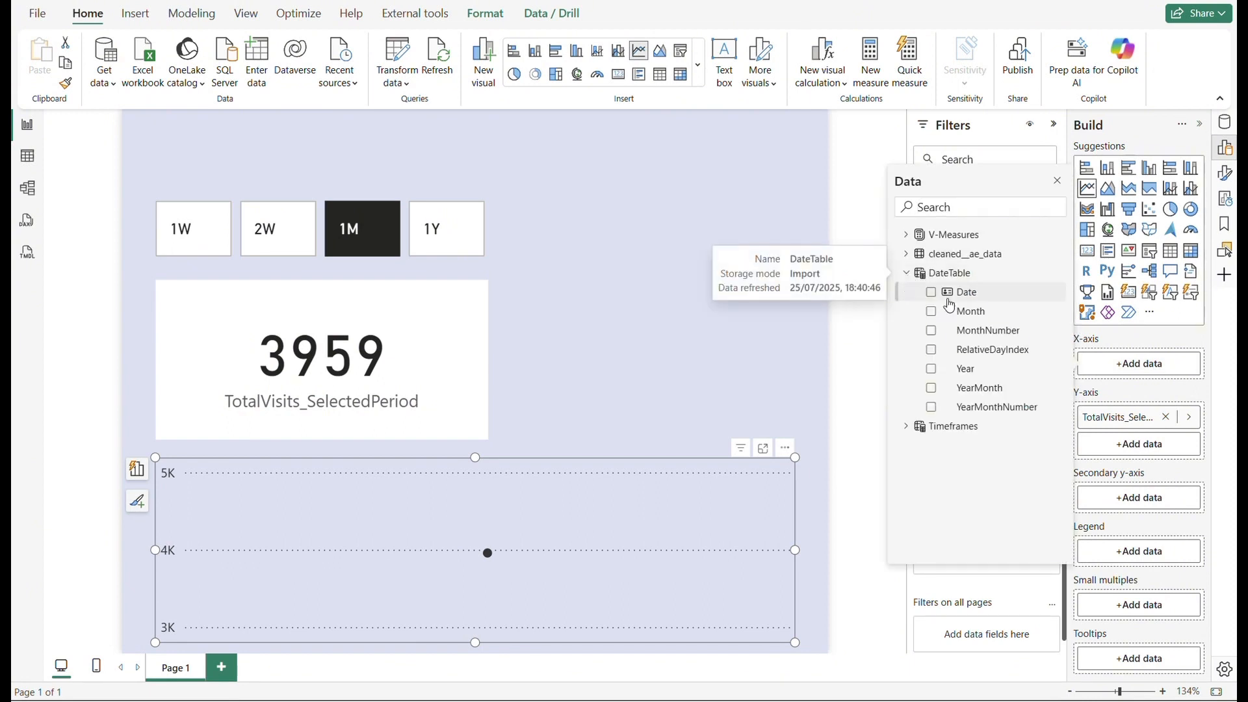
{"action": "left_click", "coordinate": [966, 293]}
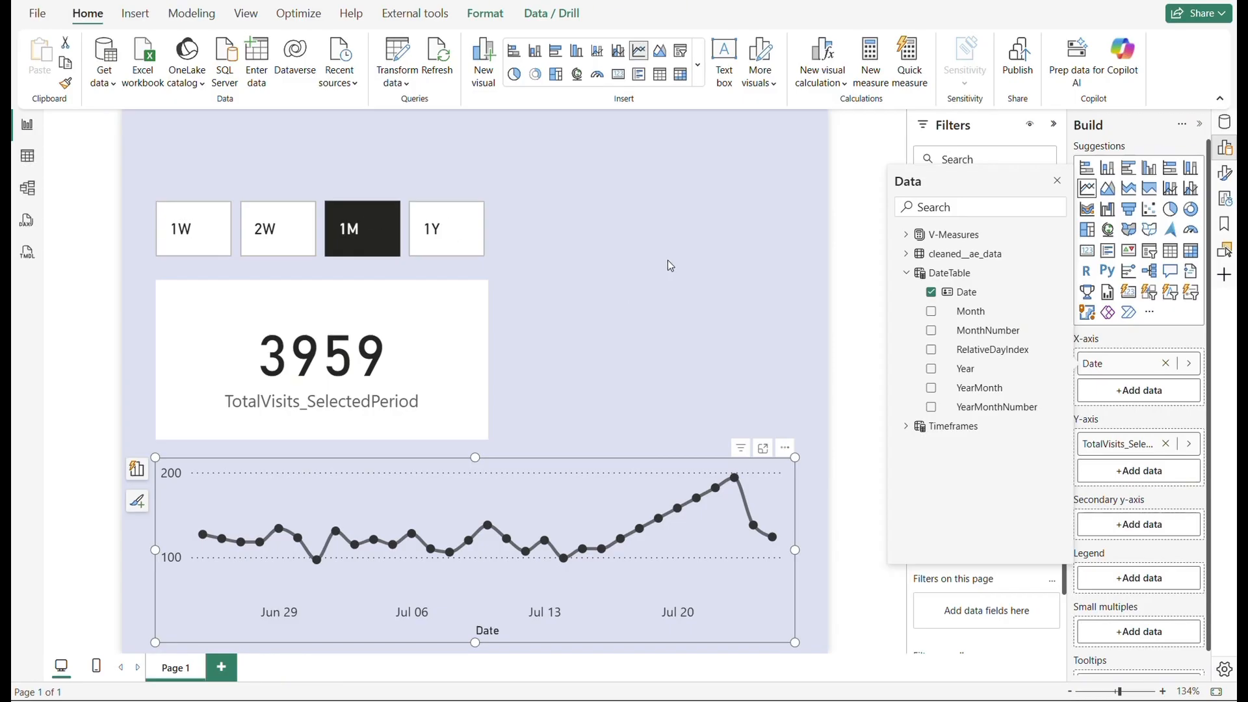
- Test the period slicer with 1Y, 1M, 2W and 1W to check the card and the displayed line chart
{"action": "left_click", "coordinate": [451, 242]}
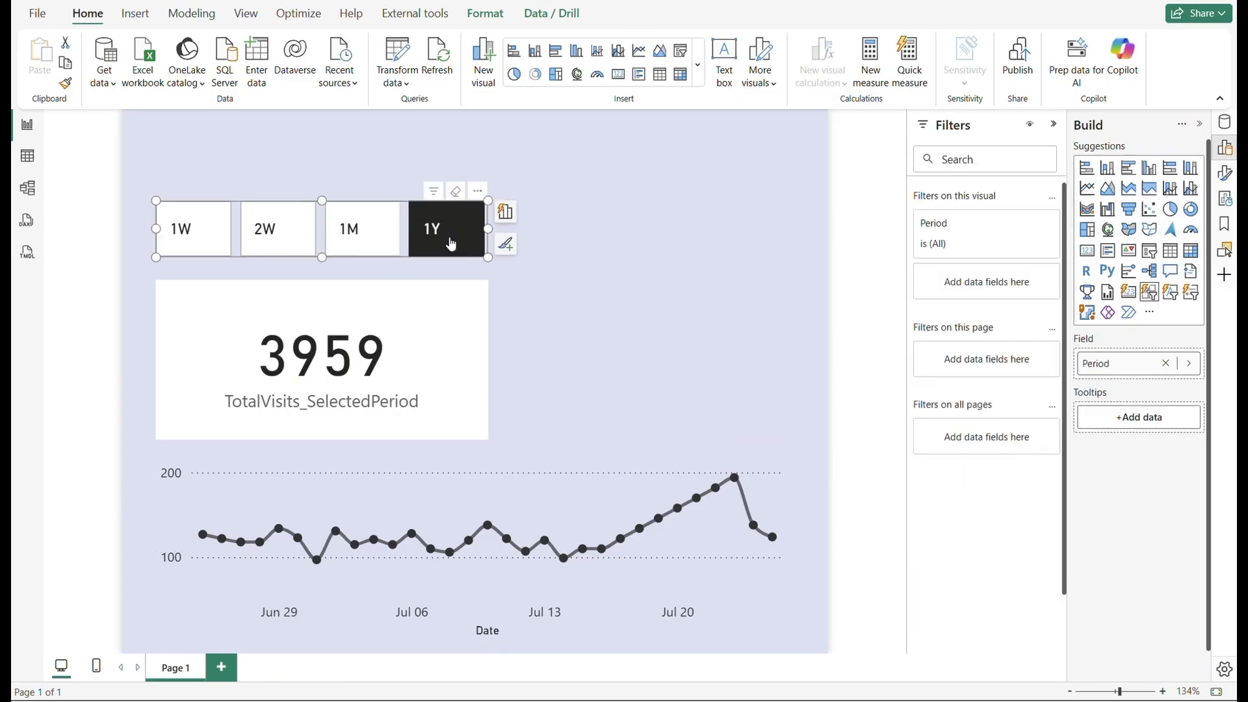
{"action": "left_click", "coordinate": [365, 241]}
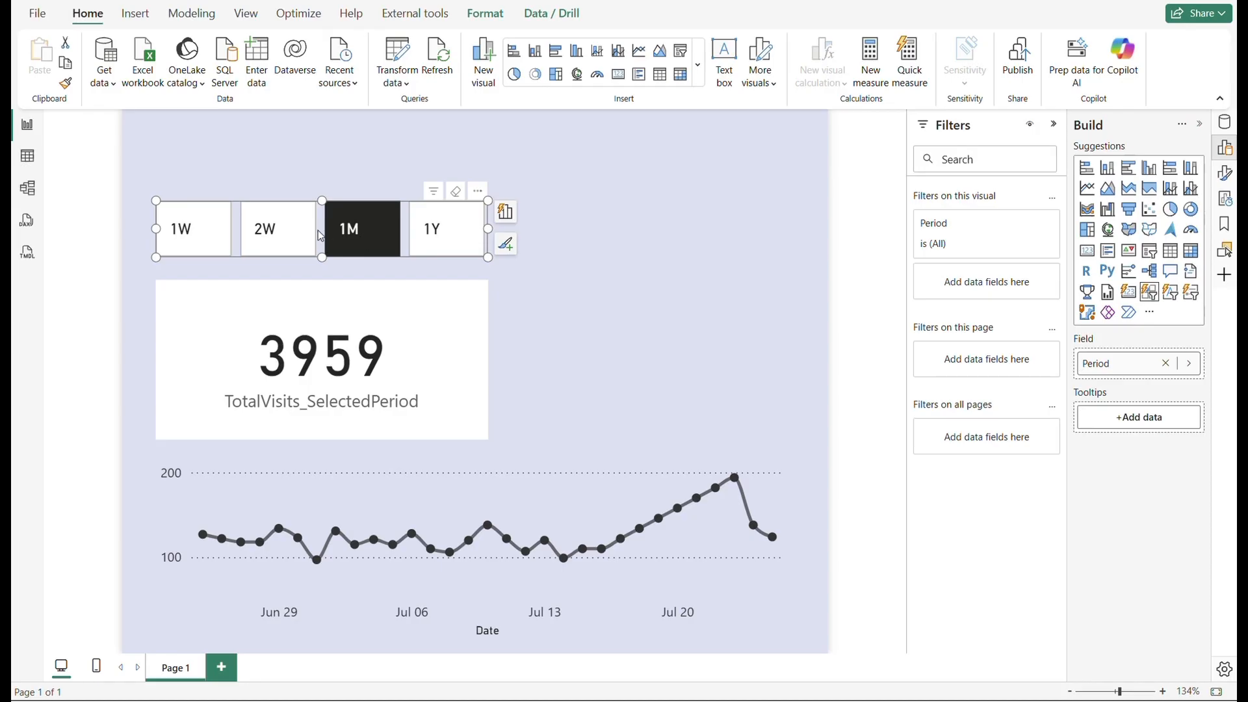
{"action": "left_click", "coordinate": [267, 232]}
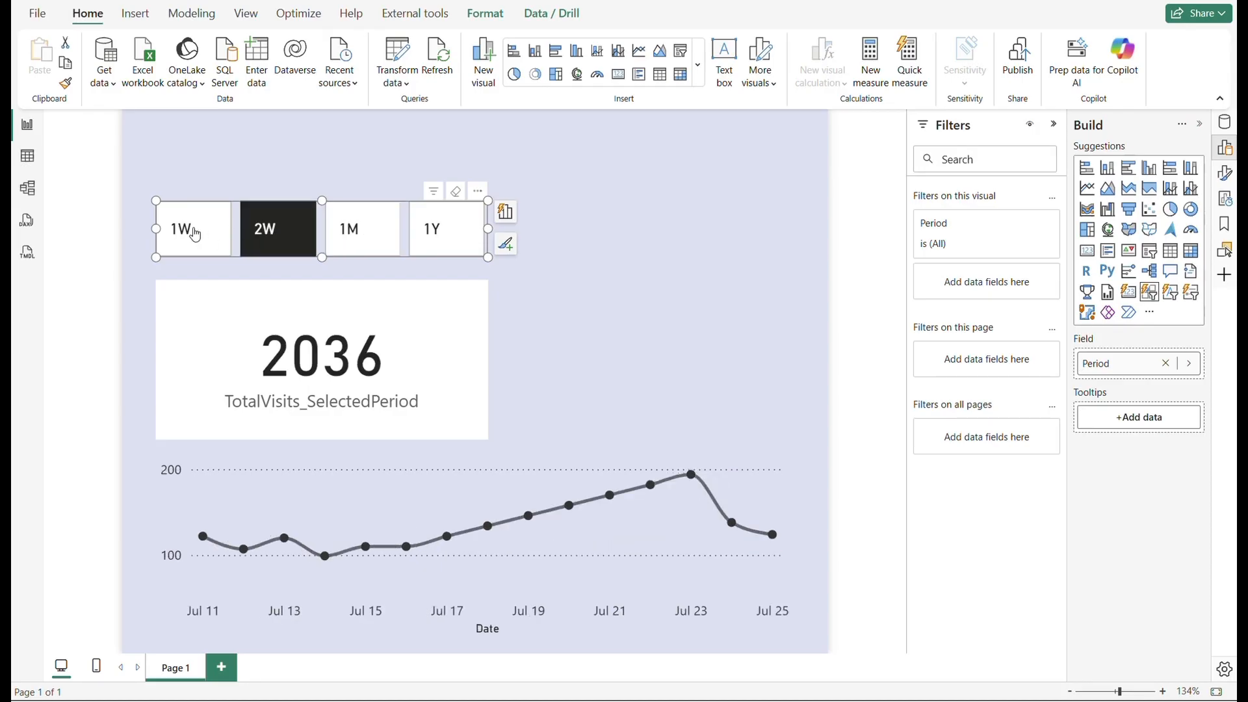
{"action": "left_click", "coordinate": [195, 234]}
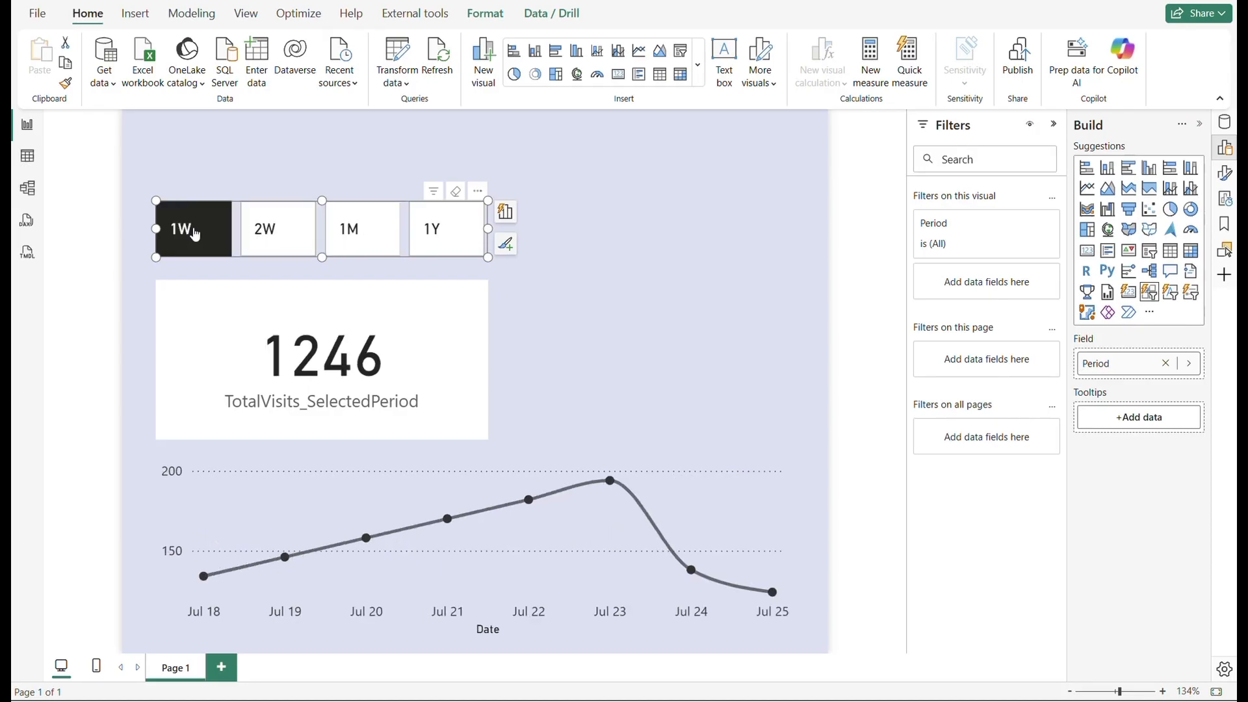
- Switch the period to 2W and set the period slicer's horizontal position to 30
{"action": "left_click", "coordinate": [687, 468]}
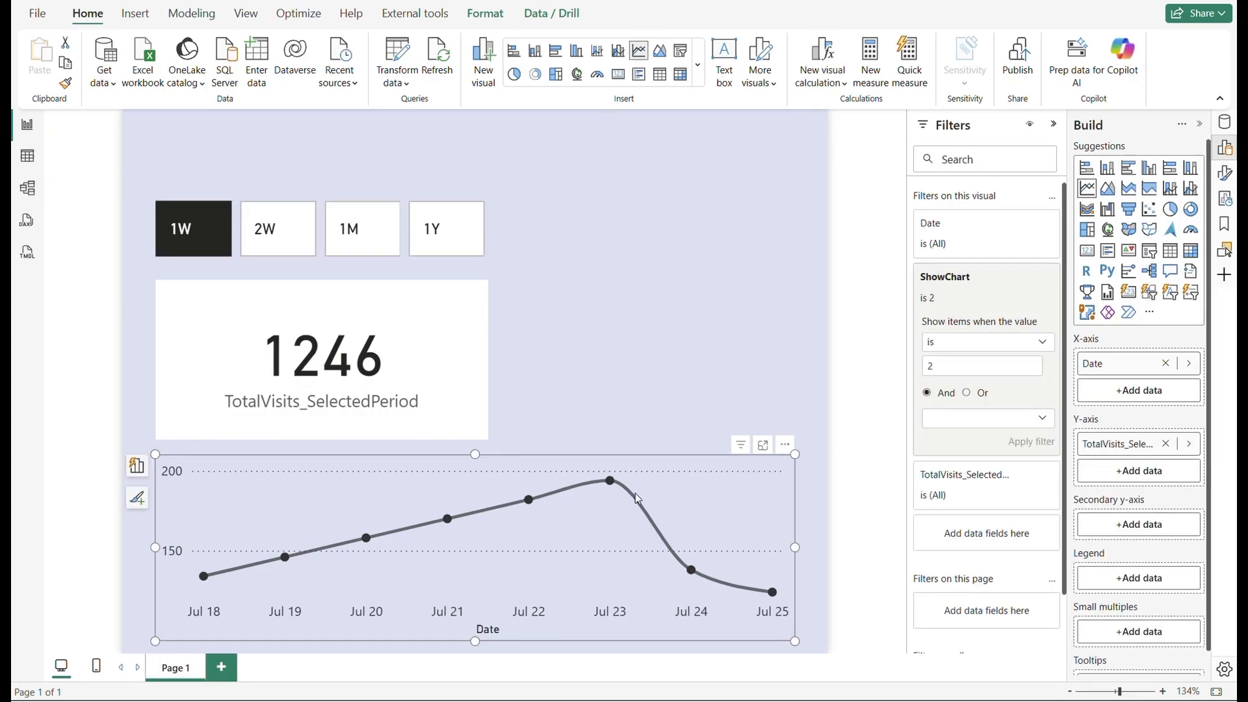
{"action": "left_click", "coordinate": [1227, 172]}
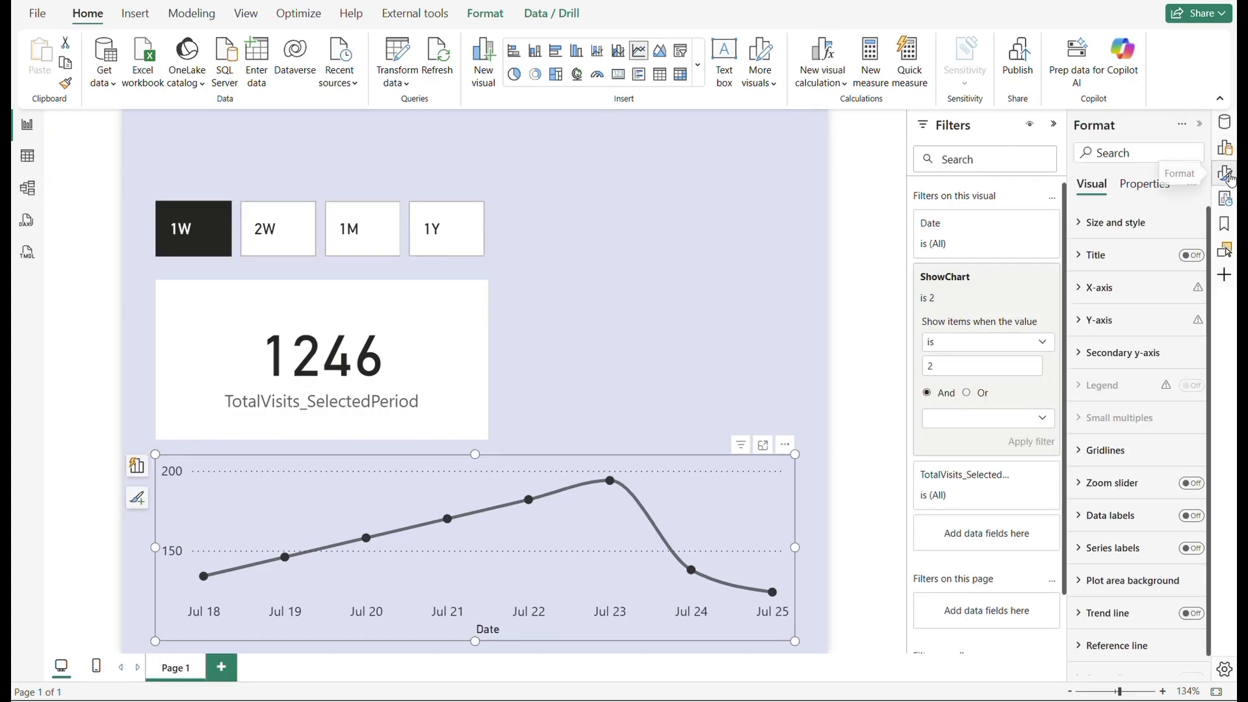
{"action": "left_click", "coordinate": [1082, 227]}
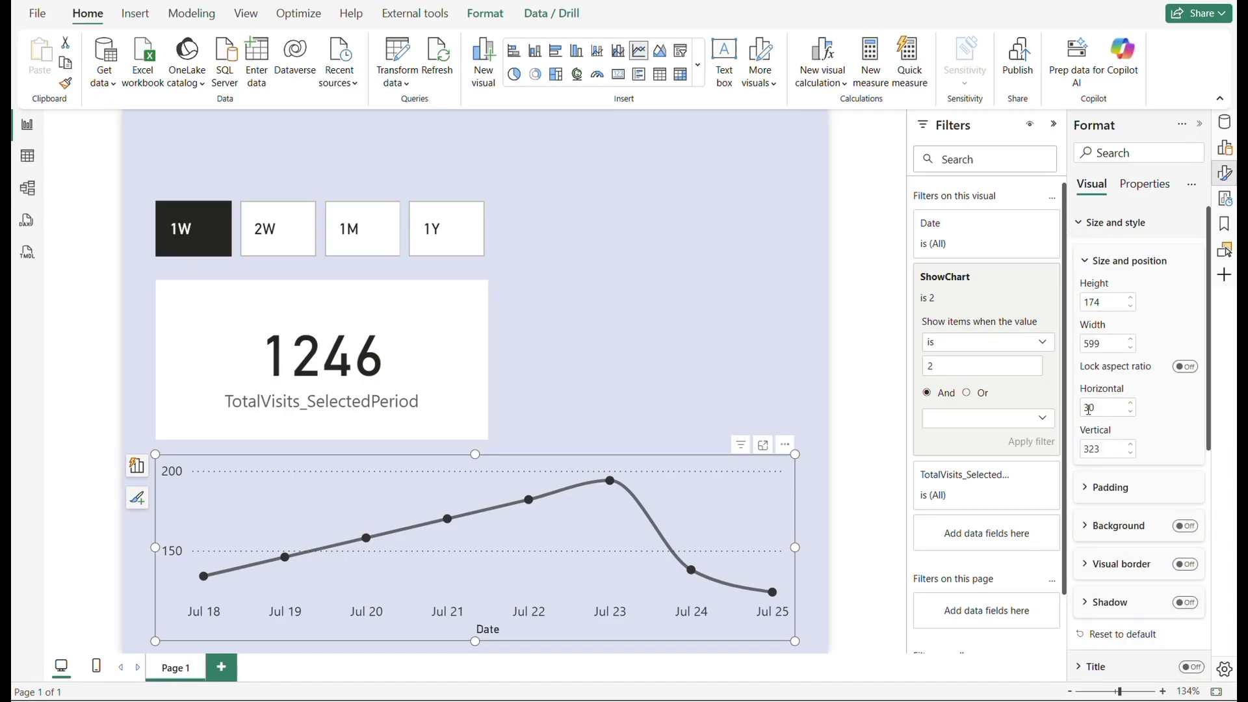
{"action": "left_click", "coordinate": [277, 245]}
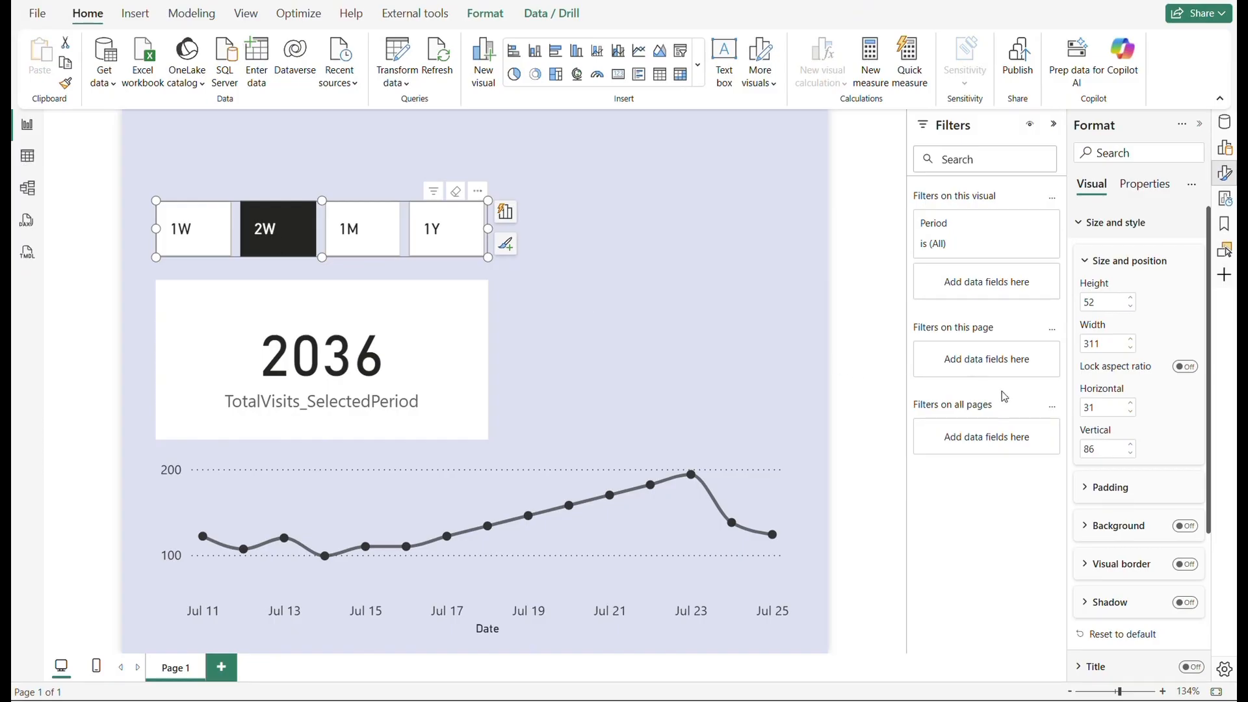
{"action": "double_click", "coordinate": [1092, 414]}
{"action": "key", "text": "Return"}
- Try a vertical position of 323 for the period slicer
{"action": "double_click", "coordinate": [1092, 450]}
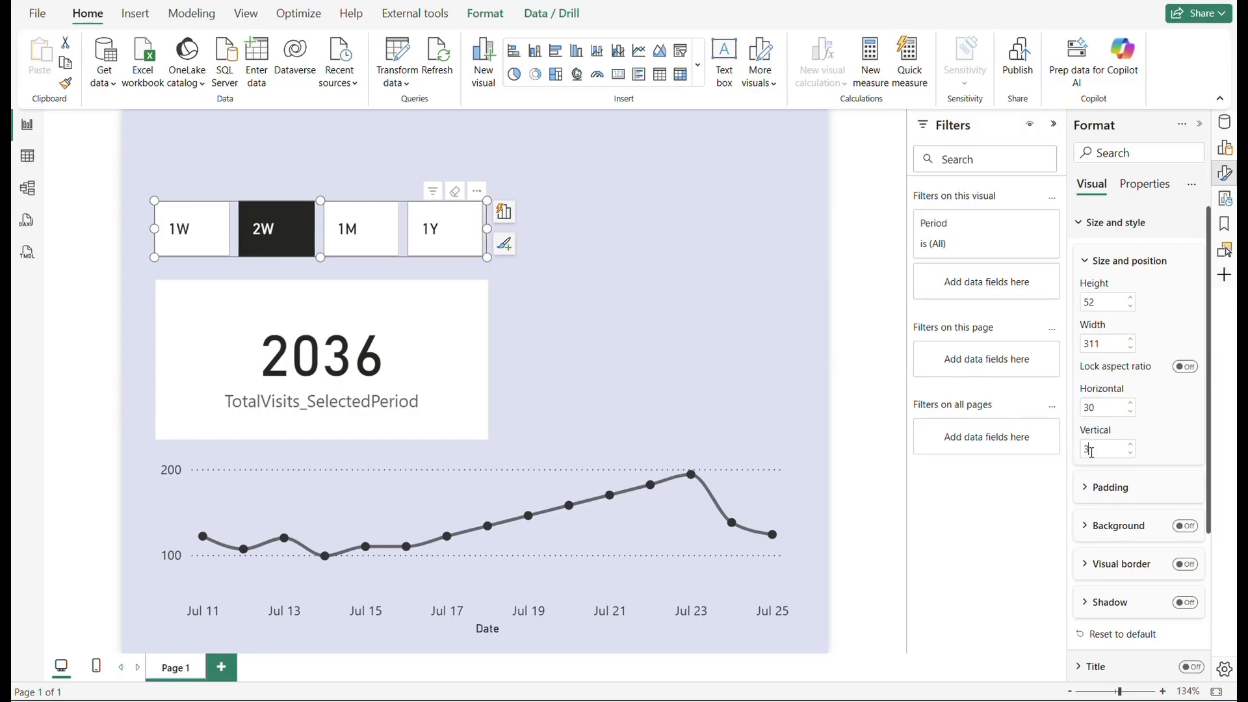
{"action": "type", "text": "323"}
{"action": "key", "text": "Return"}
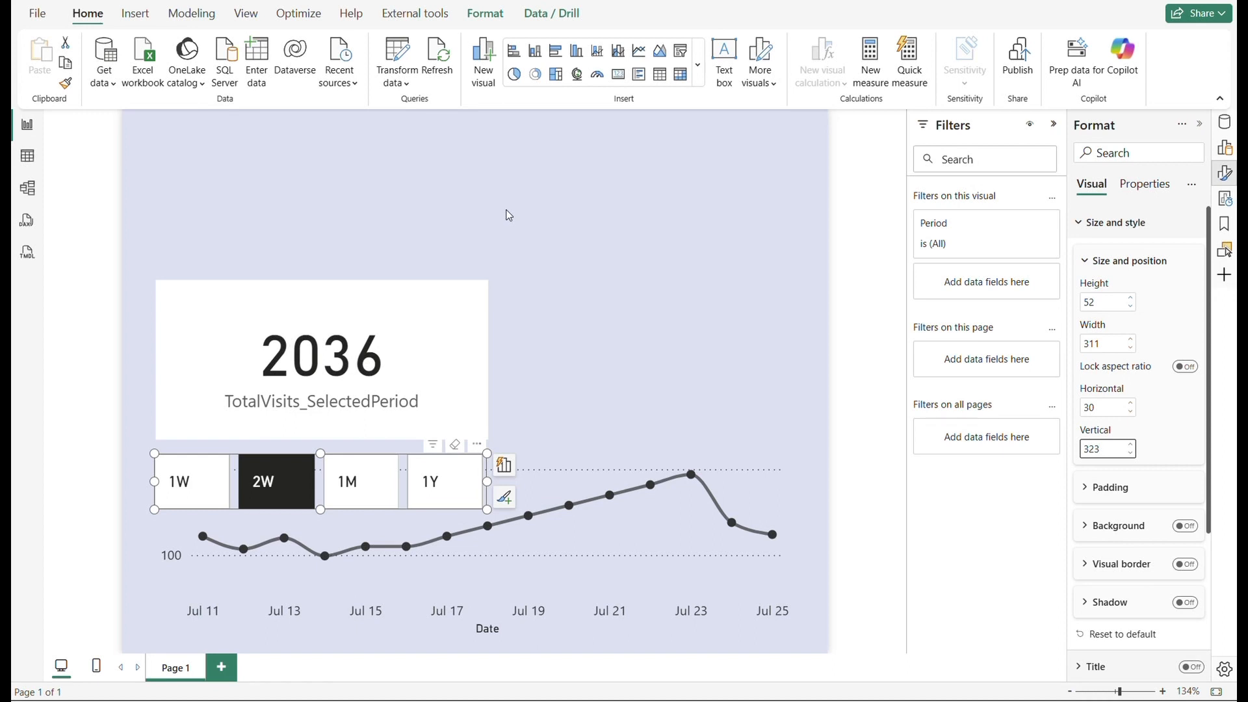
{"action": "key", "text": "ctrl+z"}
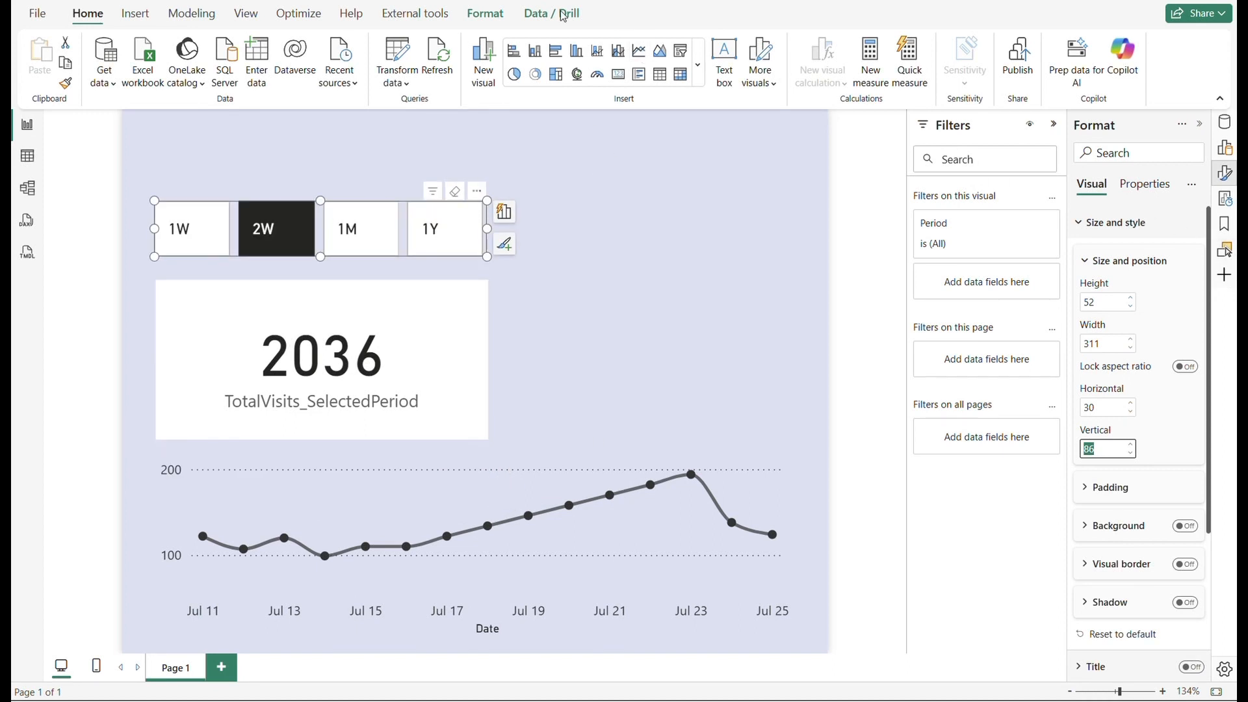
{"action": "key", "text": "ctrl+z"}
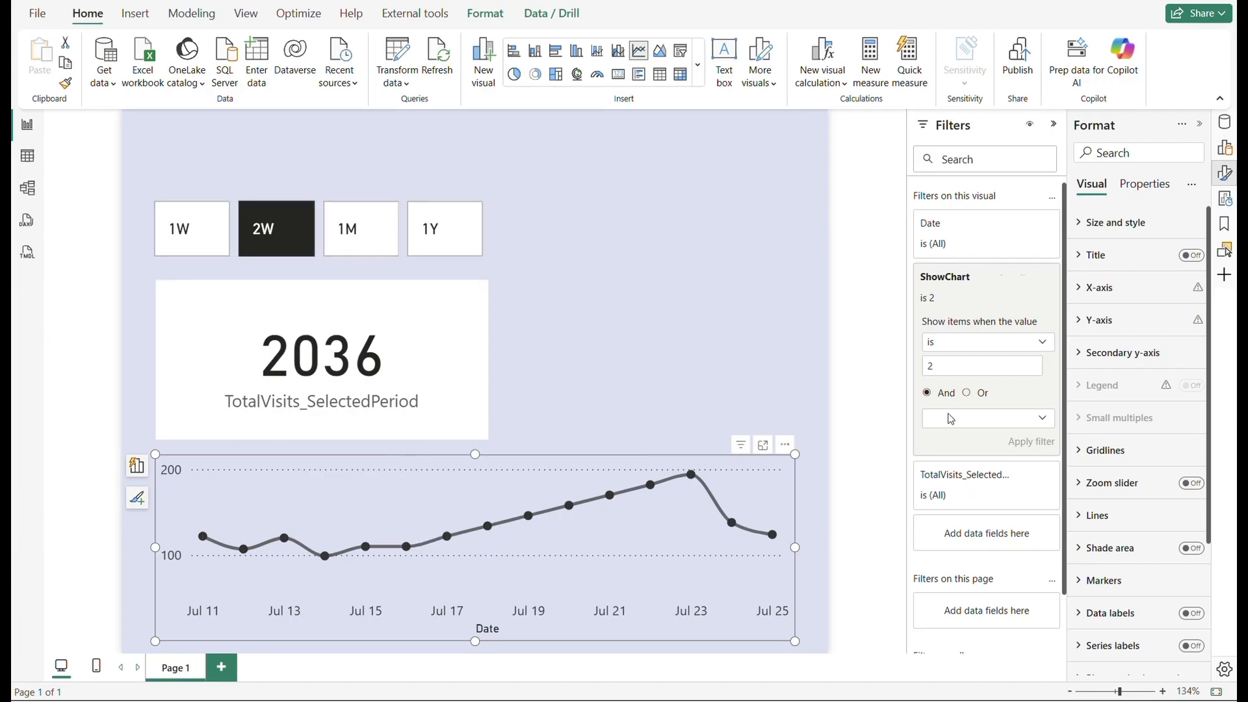
- Turn off the single active pane restriction, keep Build open, and put away the Filters and Customize panes
{"action": "left_click", "coordinate": [1224, 274]}
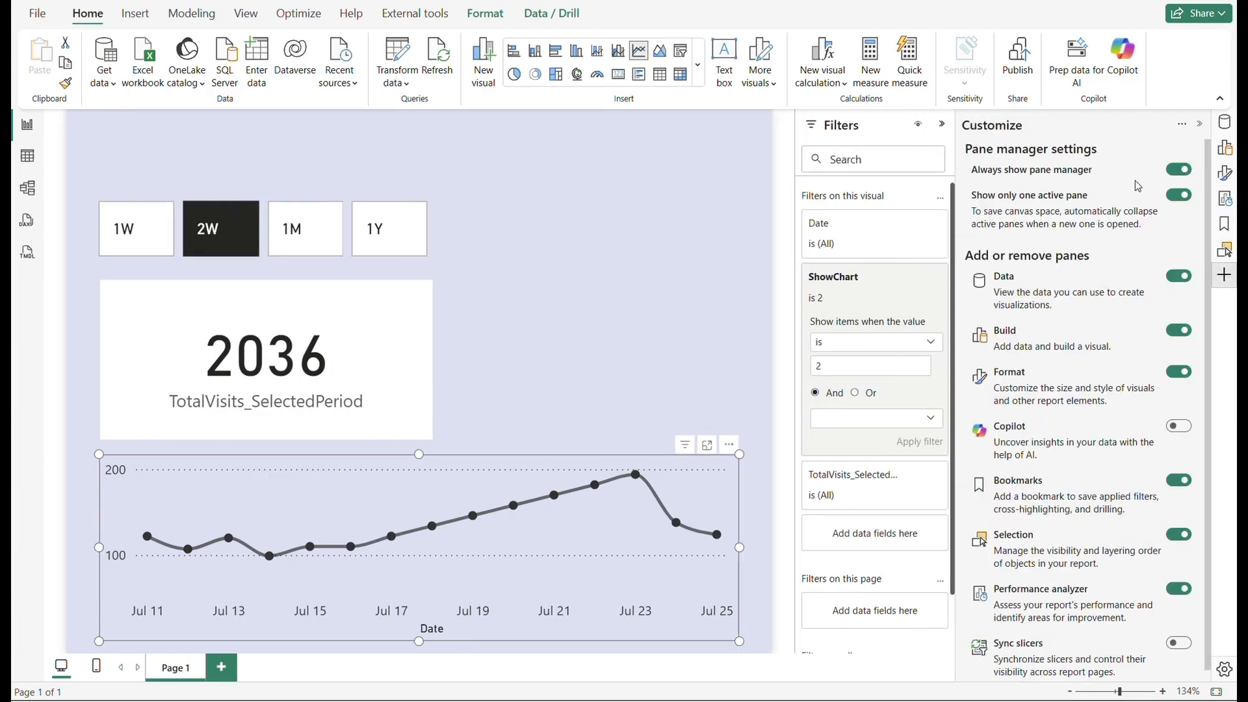
{"action": "left_click", "coordinate": [1178, 195]}
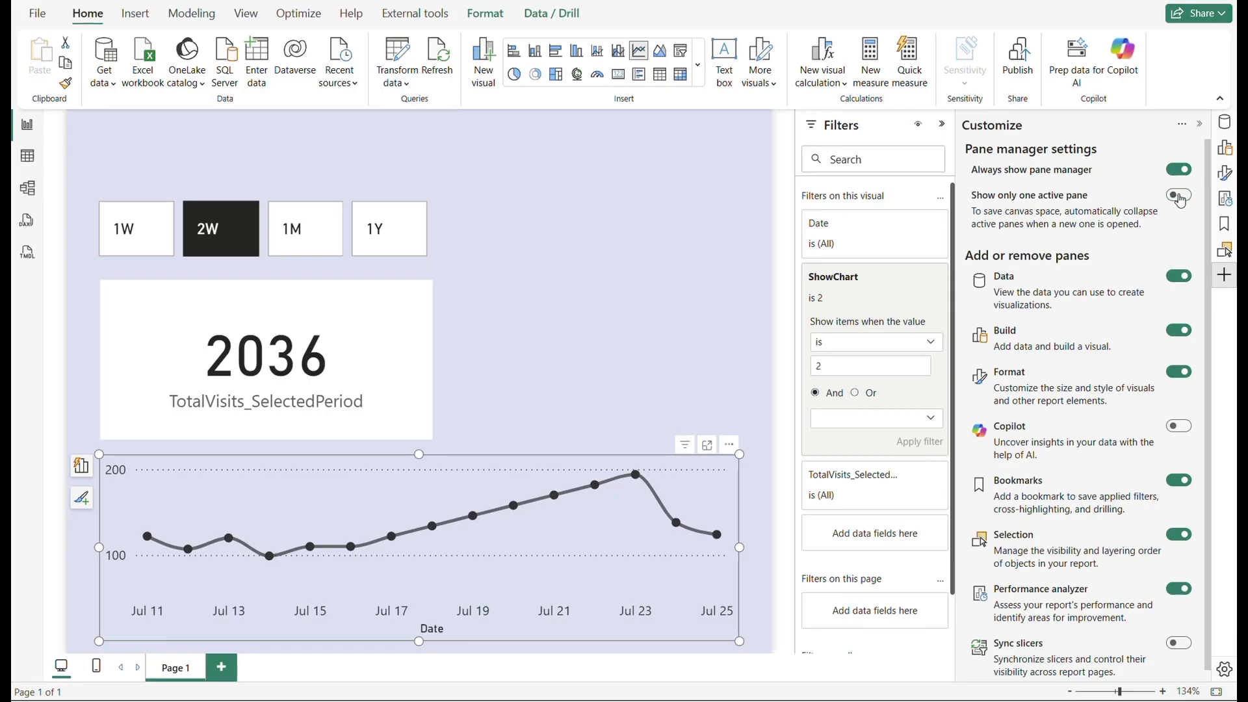
{"action": "left_click", "coordinate": [1227, 150]}
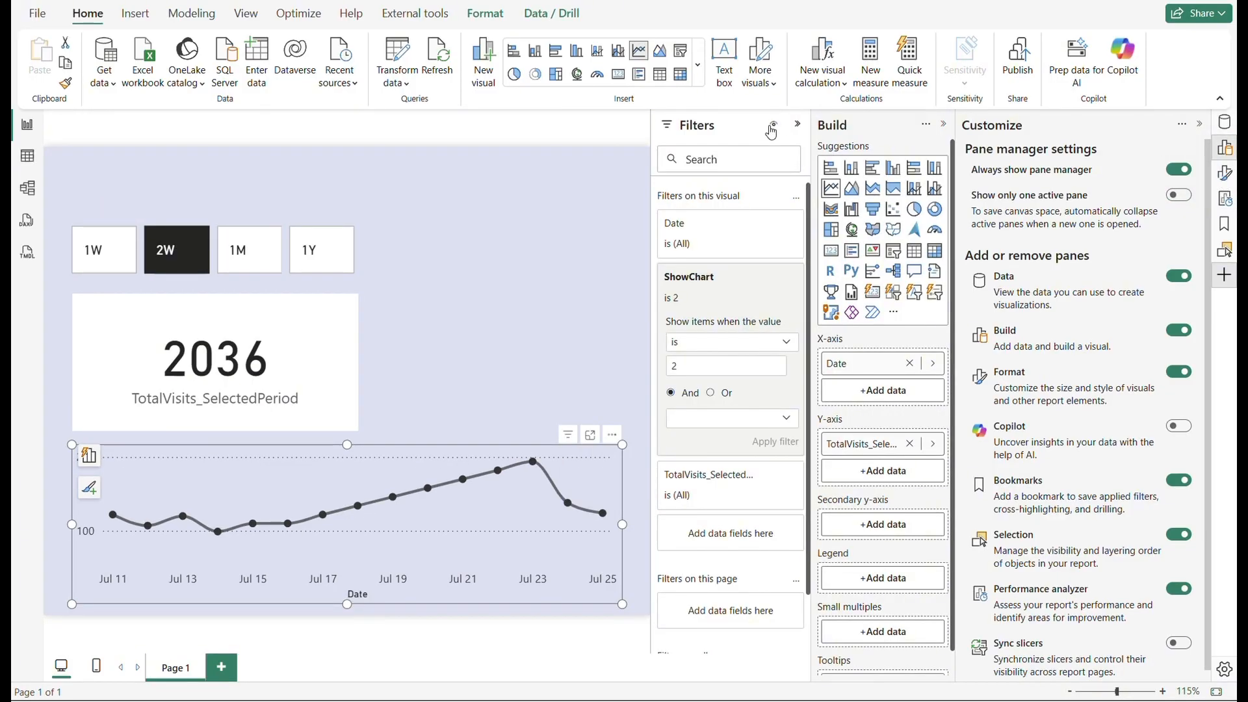
{"action": "left_click", "coordinate": [798, 124]}
{"action": "left_click", "coordinate": [1200, 124]}
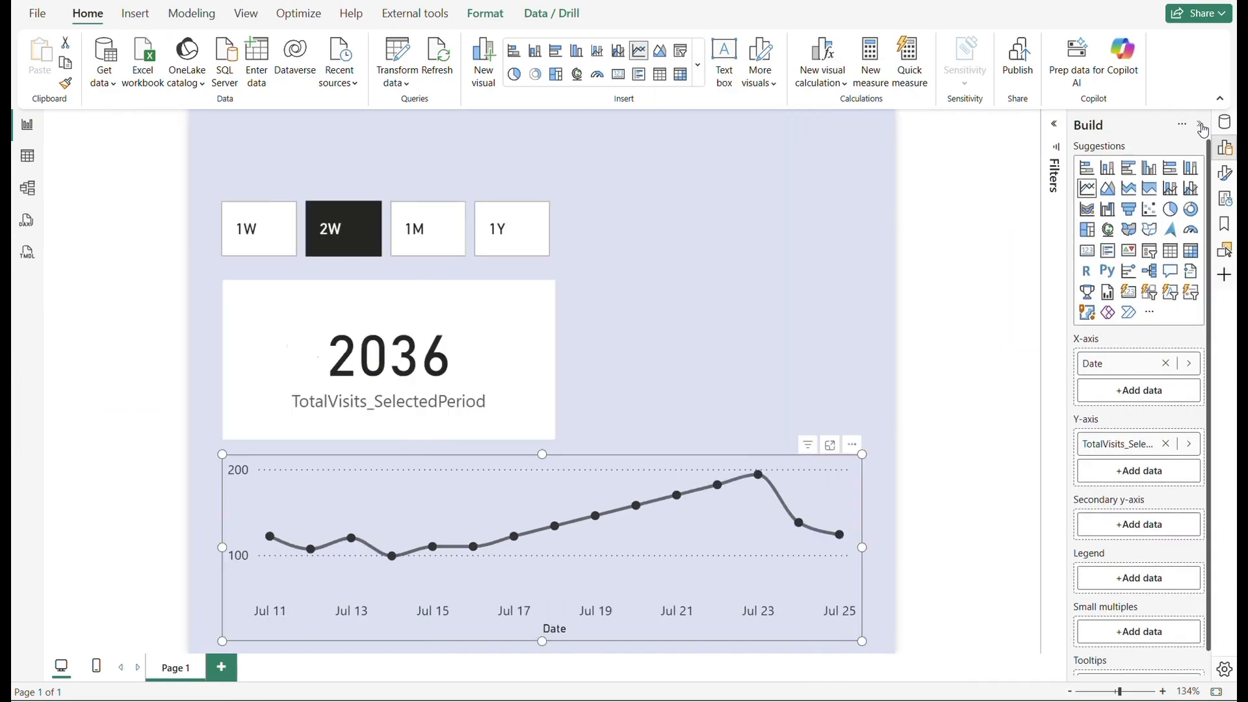
- Show the Format and Selection panes alongside Build and display the size and position of the 1w visits chart
{"action": "left_click", "coordinate": [1224, 185]}
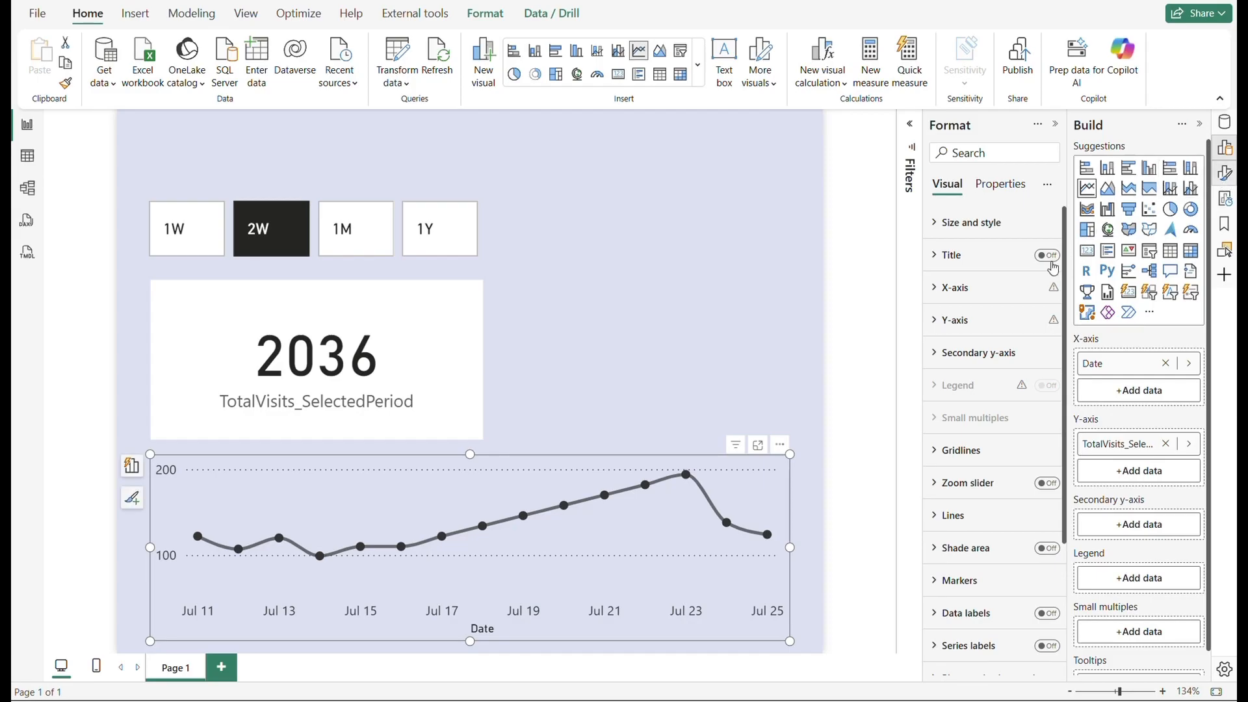
{"action": "left_click", "coordinate": [937, 228]}
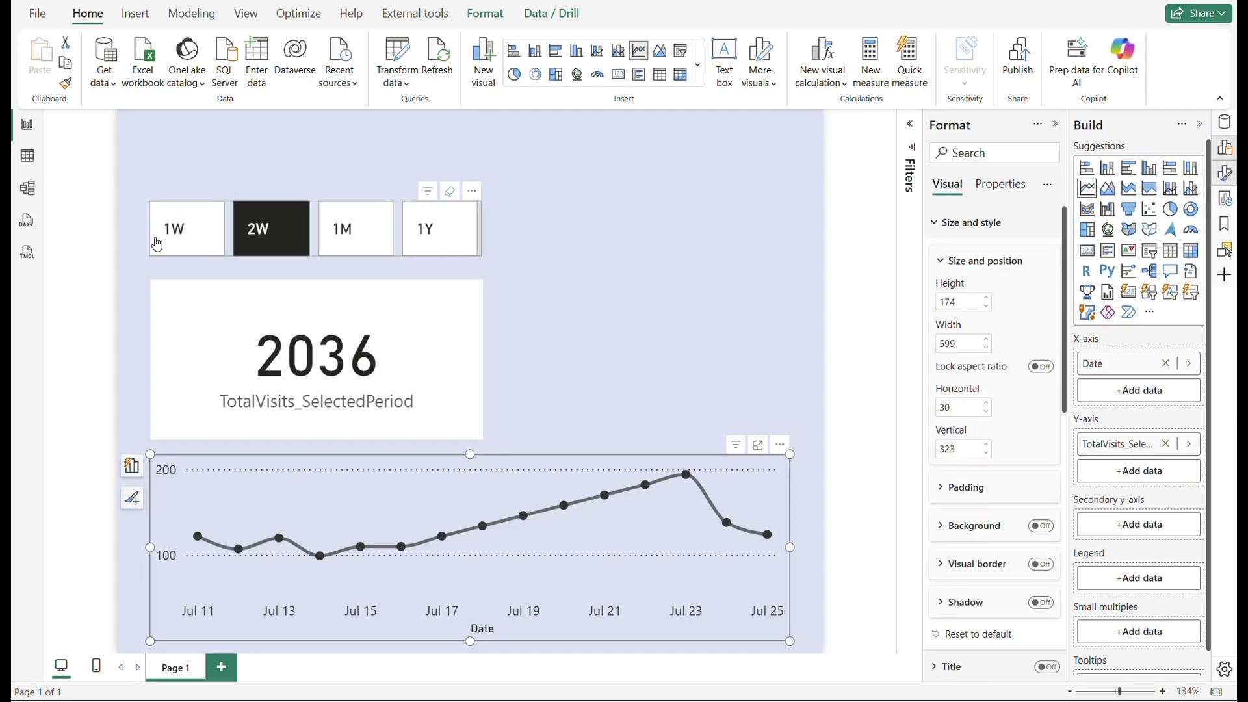
{"action": "left_click", "coordinate": [1227, 252]}
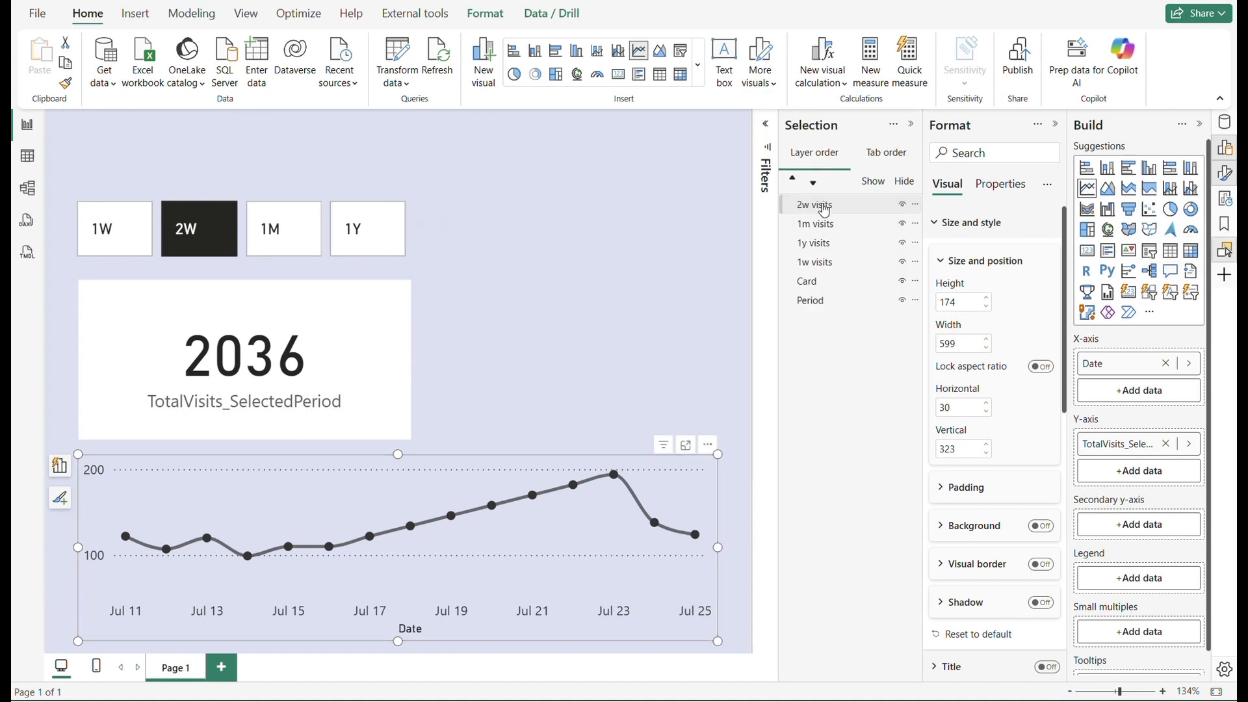
{"action": "left_click", "coordinate": [807, 265]}
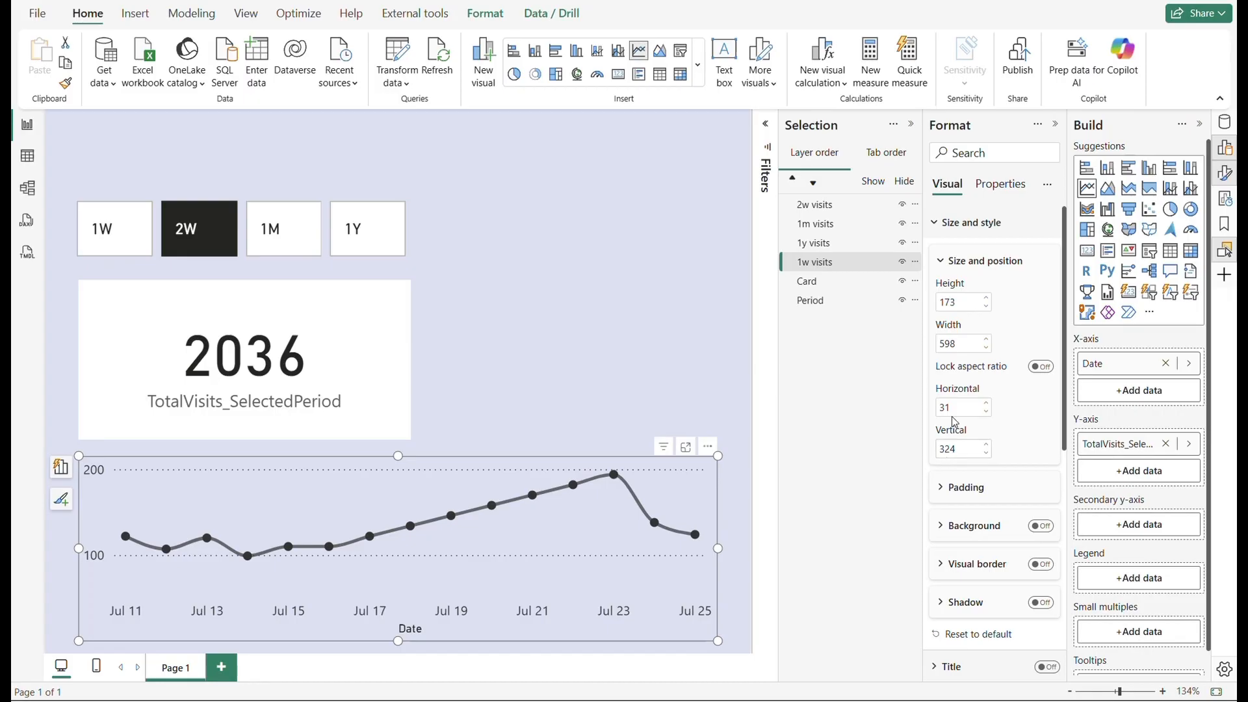
- Set the 1y visits chart's horizontal position to 31 and its vertical position to 324
{"action": "left_click", "coordinate": [830, 247]}
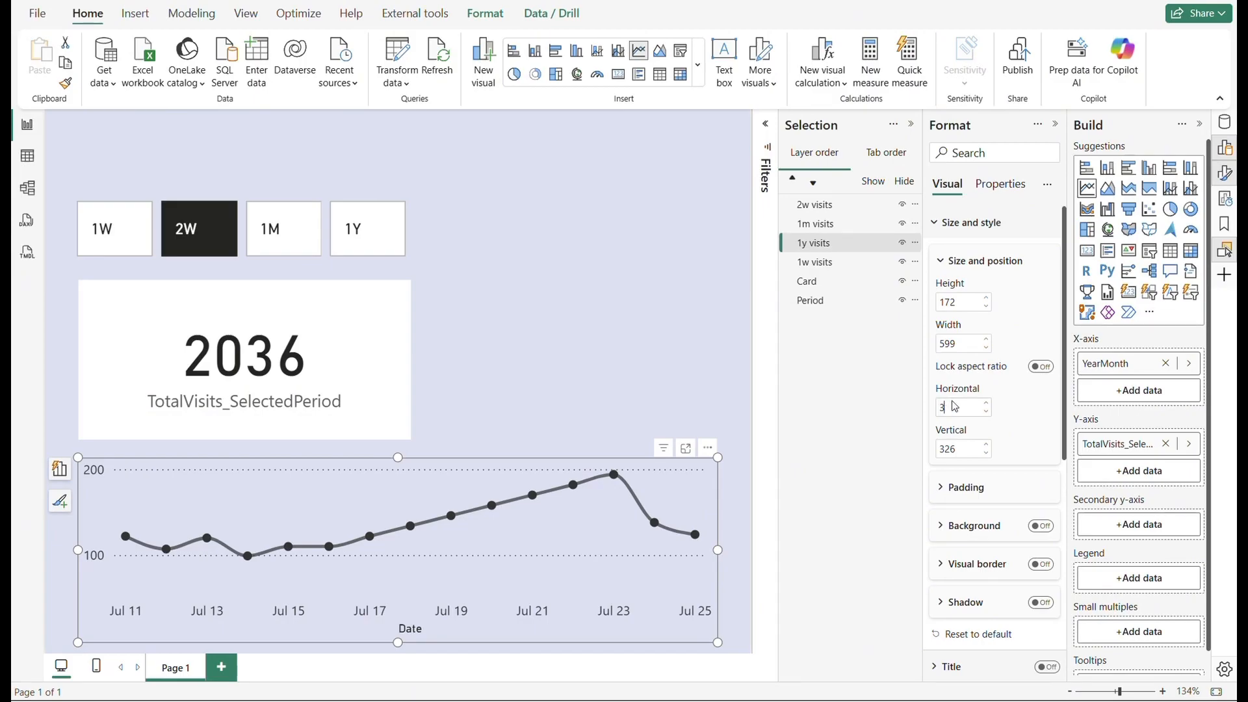
{"action": "type", "text": "1"}
{"action": "double_click", "coordinate": [956, 449]}
{"action": "type", "text": "3"}
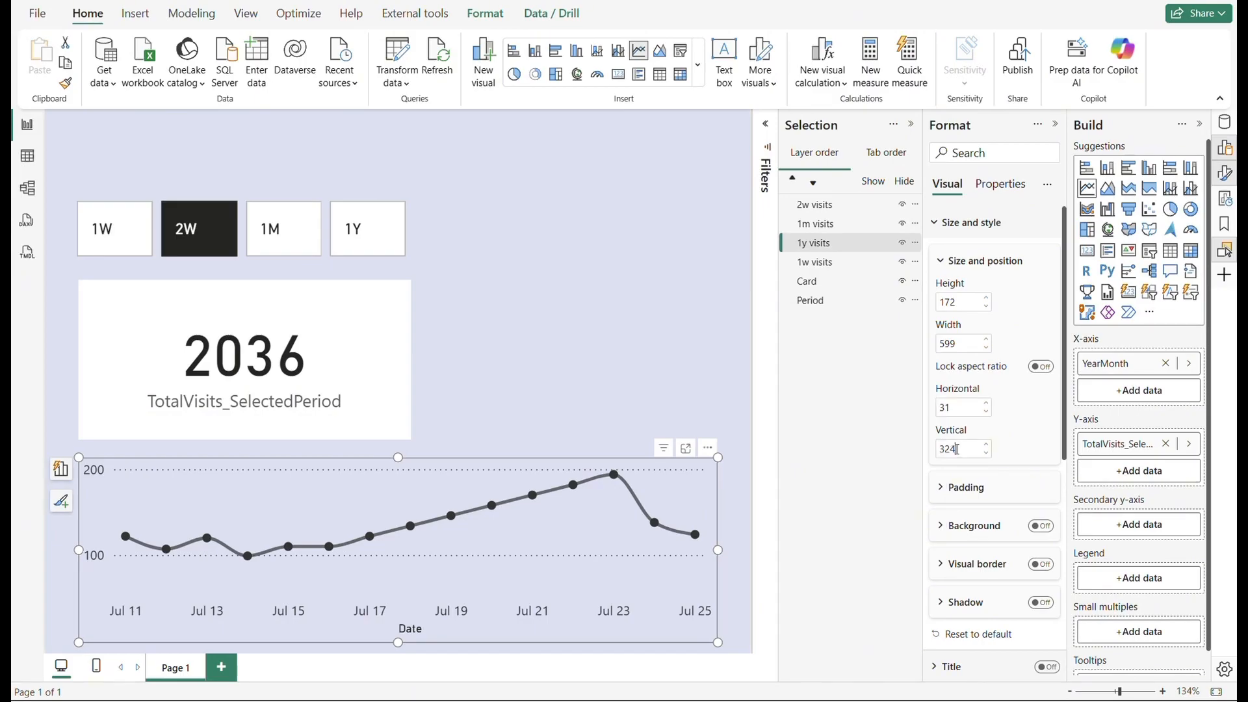
{"action": "type", "text": "24"}
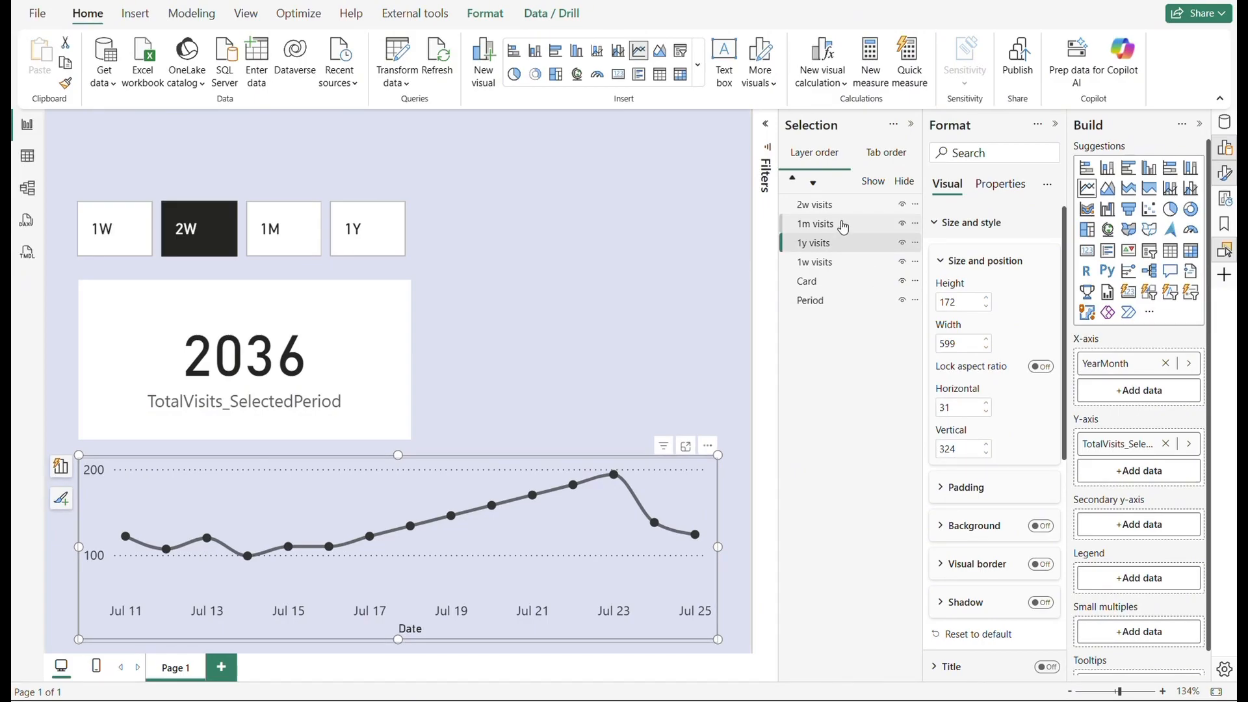
- Set the 1m visits chart's horizontal position to 31 and its vertical position to 324
{"action": "left_click", "coordinate": [843, 225]}
{"action": "double_click", "coordinate": [950, 408]}
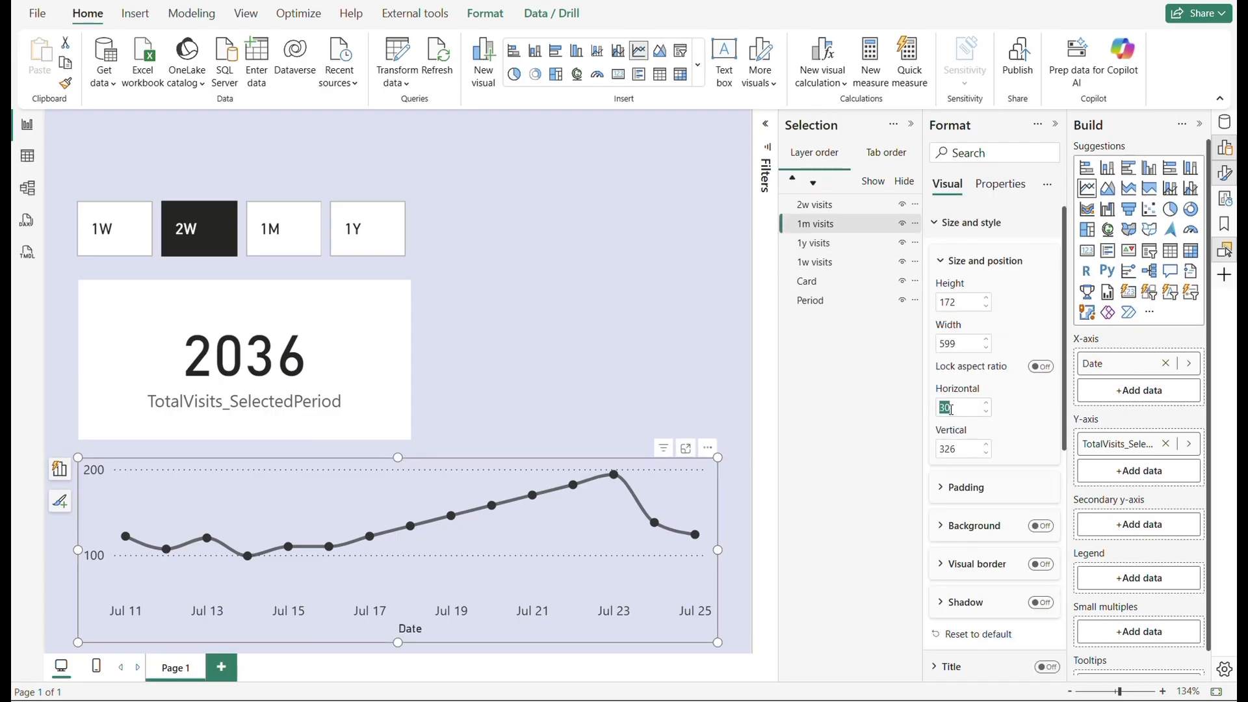
{"action": "type", "text": "31"}
{"action": "double_click", "coordinate": [950, 449]}
{"action": "type", "text": "3"}
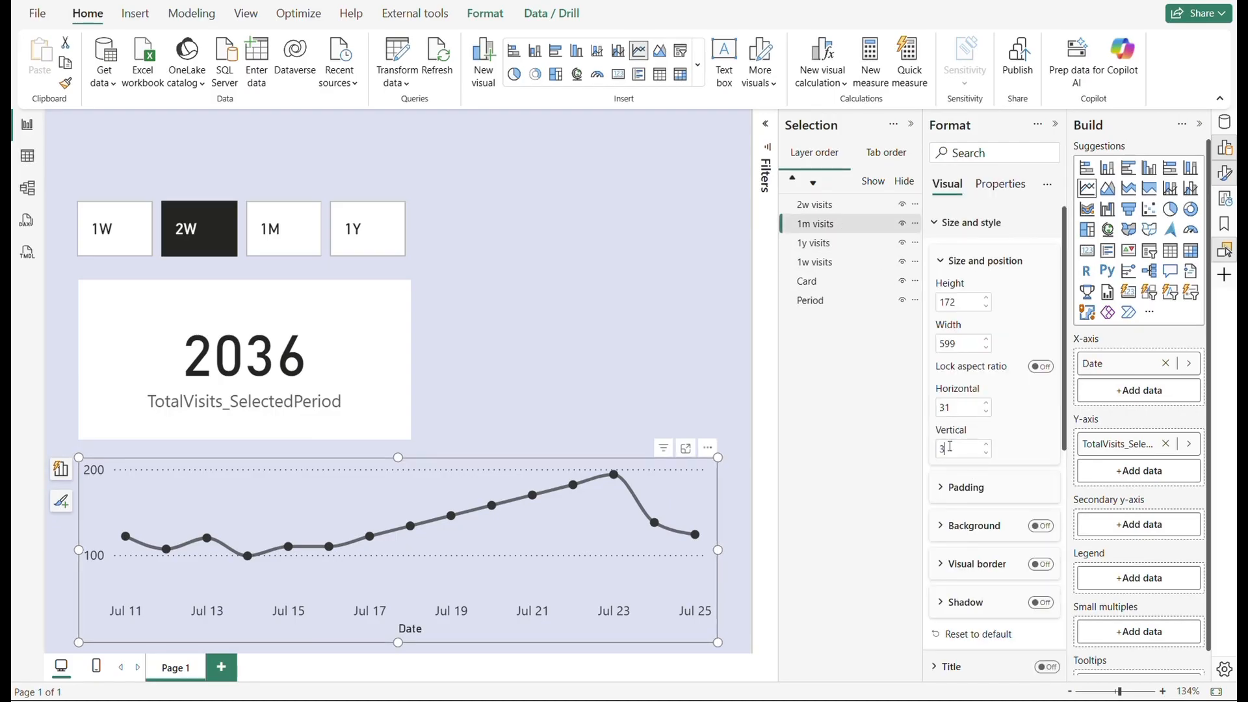
{"action": "type", "text": "24"}
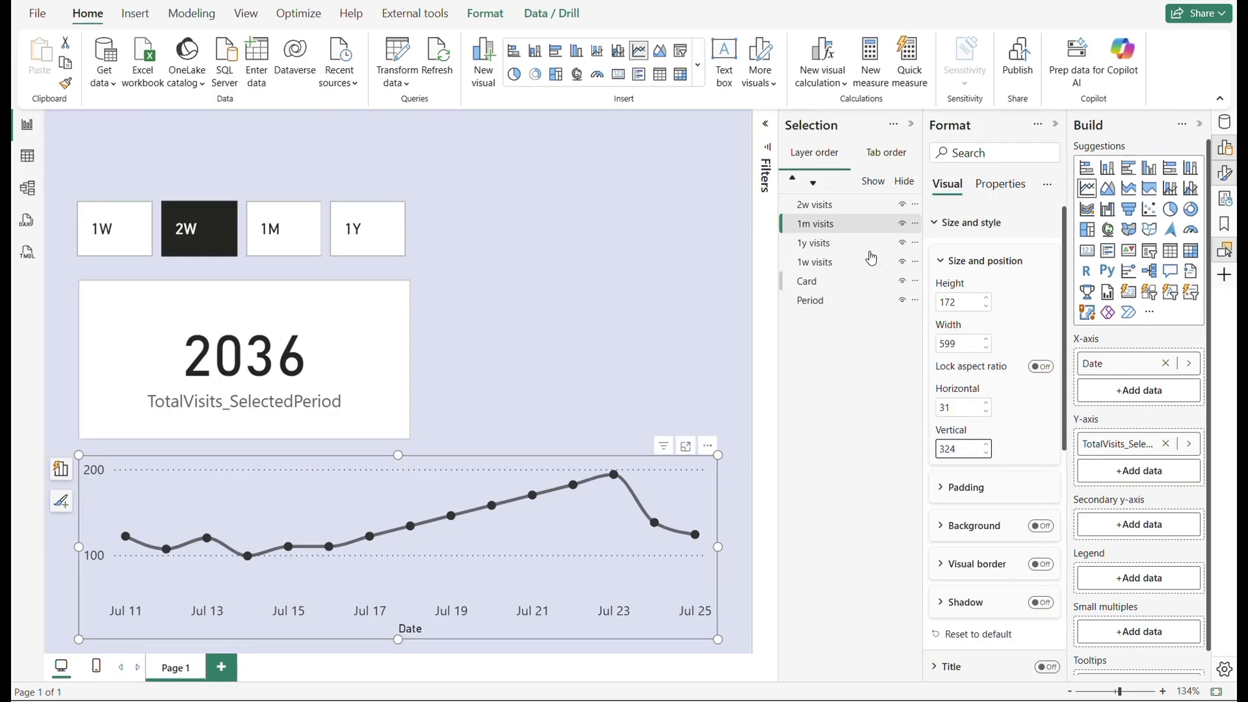
- Set the 2w visits chart's horizontal position to 31 and its vertical position to 324
{"action": "left_click", "coordinate": [835, 206]}
{"action": "left_click", "coordinate": [950, 406]}
{"action": "type", "text": "3"}
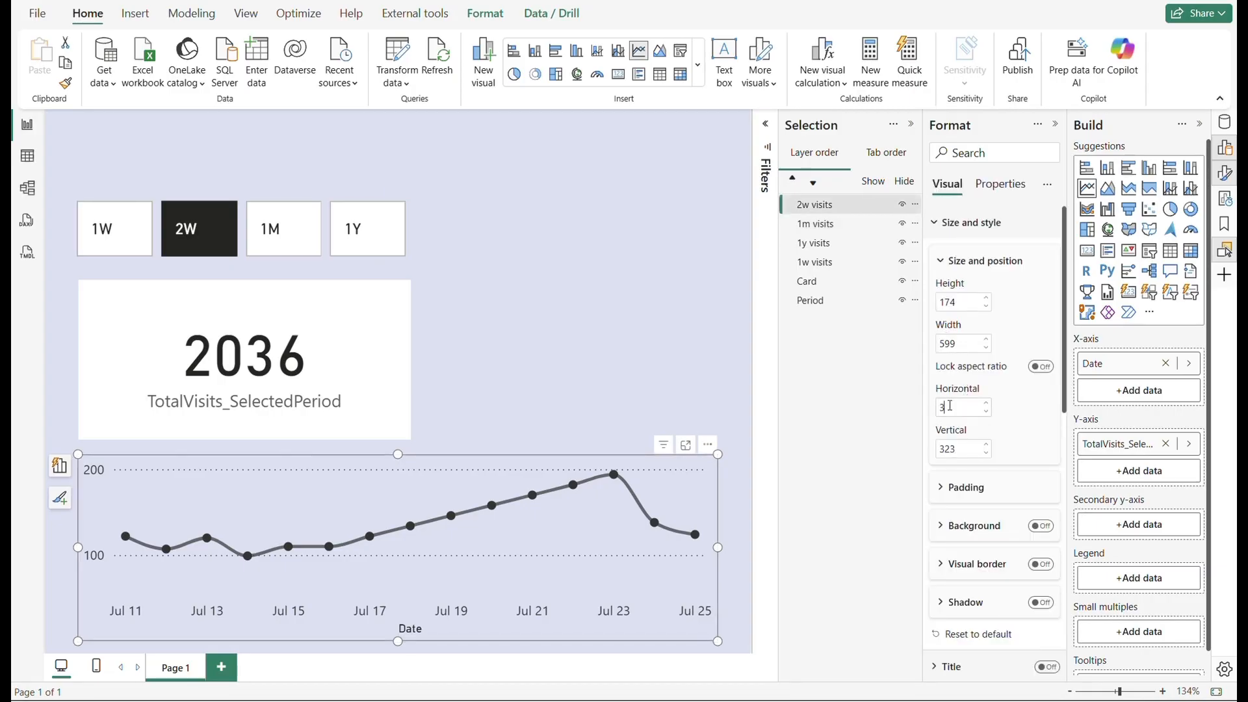
{"action": "type", "text": "1"}
{"action": "key", "text": "Tab"}
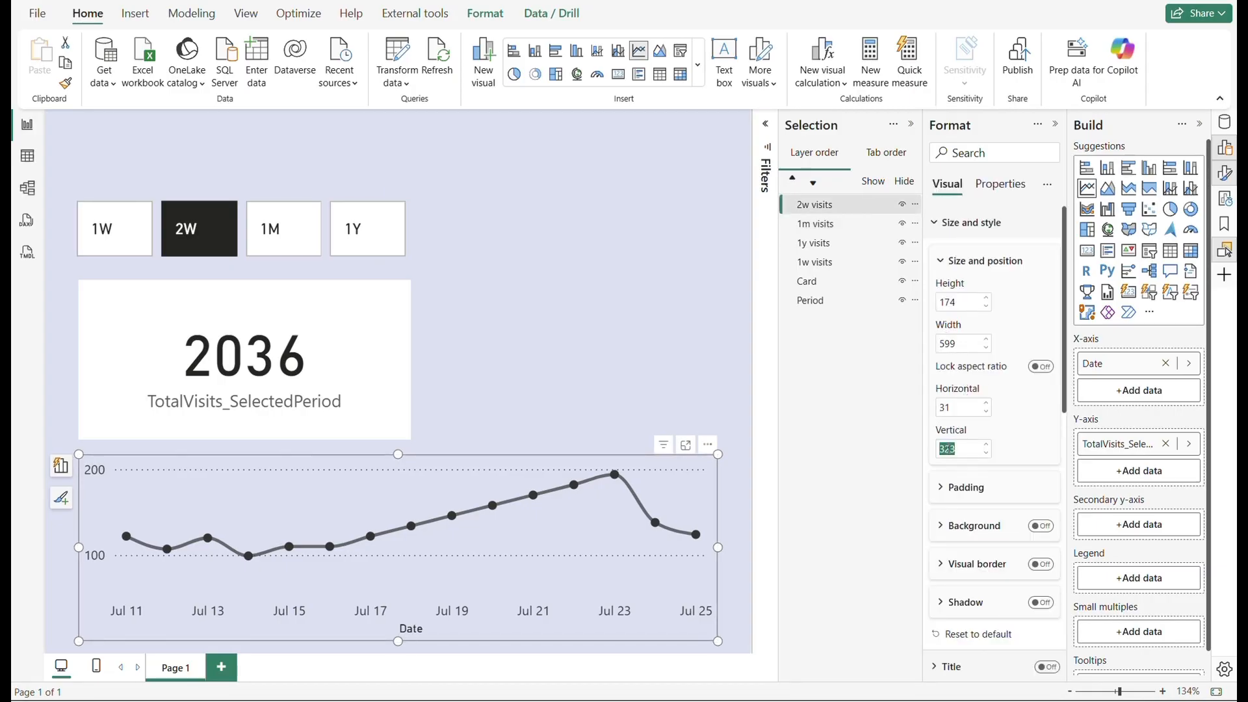
{"action": "type", "text": "324"}
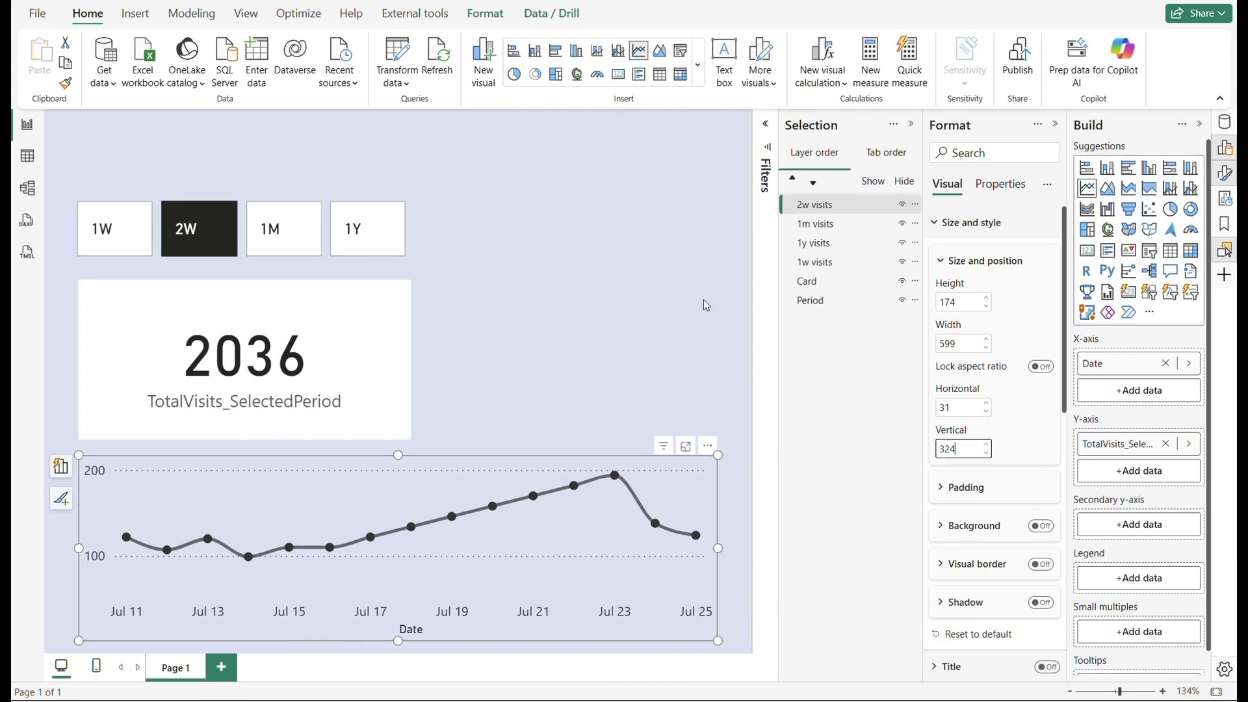
{"action": "left_click", "coordinate": [615, 276]}
- Switch the period slicer through 1W, 2W, 1M and 1Y to check that the line charts line up
{"action": "left_click", "coordinate": [118, 231]}
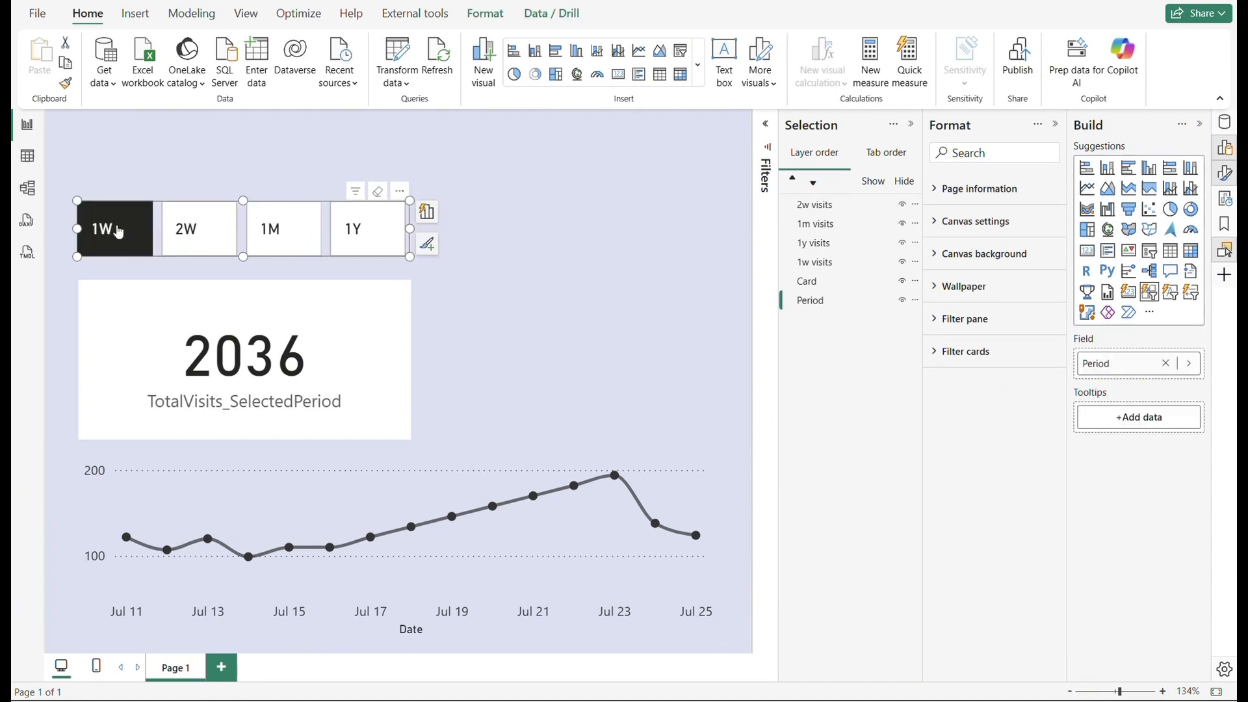
{"action": "left_click", "coordinate": [178, 238]}
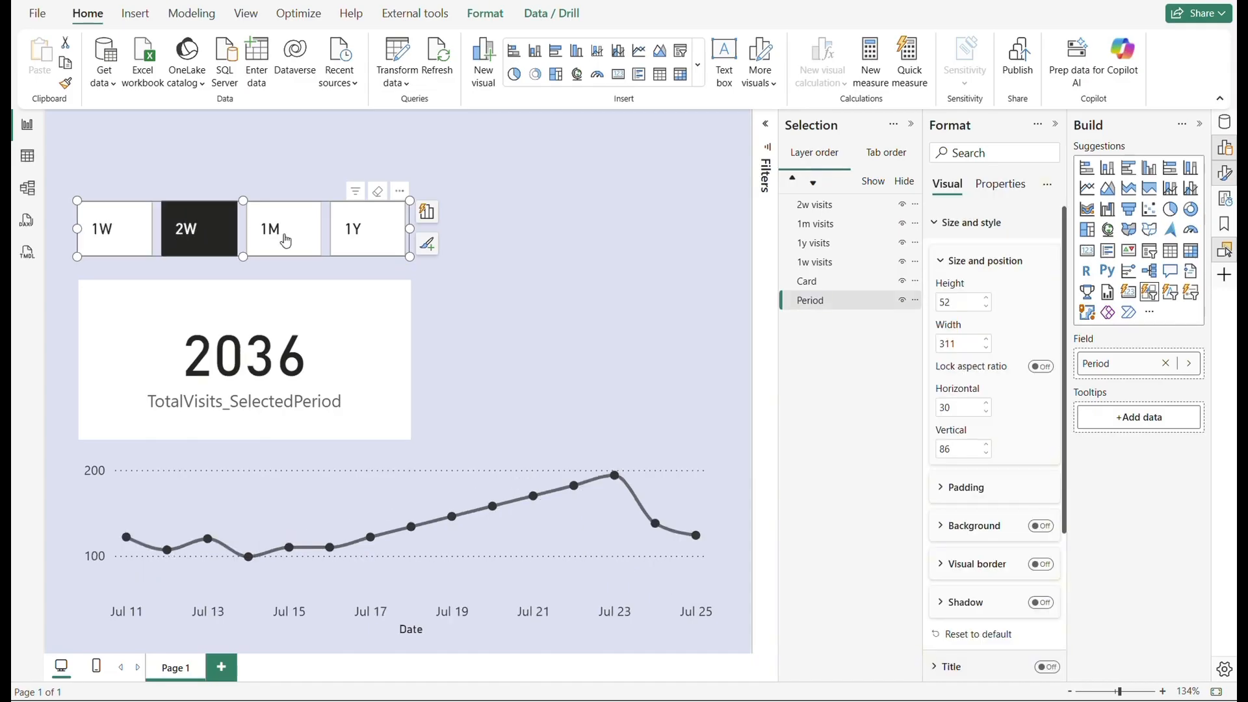
{"action": "left_click", "coordinate": [285, 241]}
{"action": "left_click", "coordinate": [381, 233]}
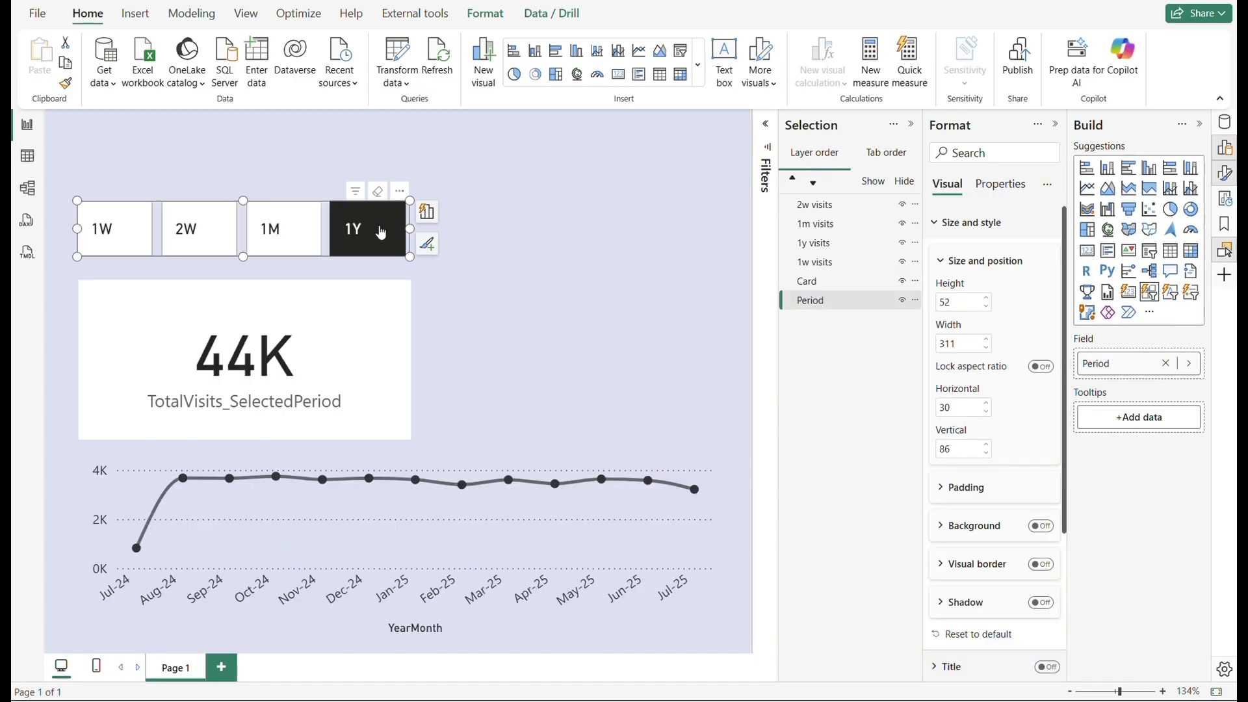
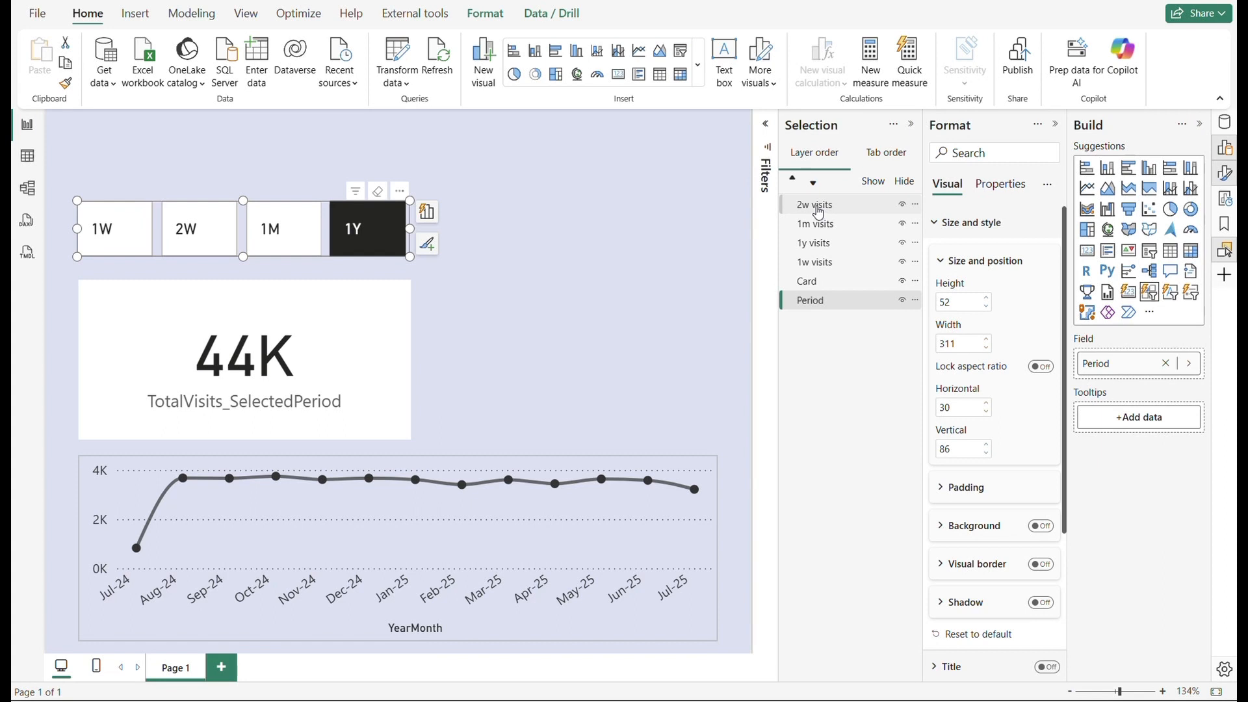
- Group the 2w, 1m, 1y and 1w visits charts into one object
{"action": "left_click", "coordinate": [816, 206]}
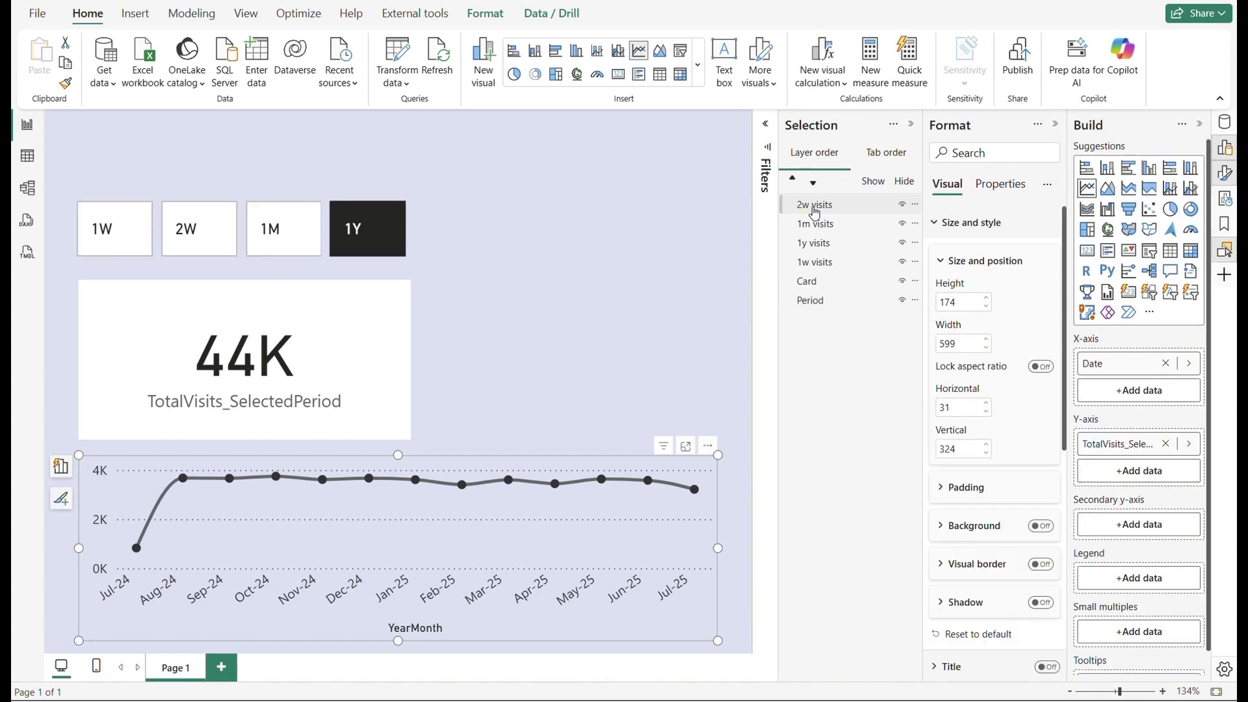
{"action": "left_click", "coordinate": [820, 266], "text": "shift"}
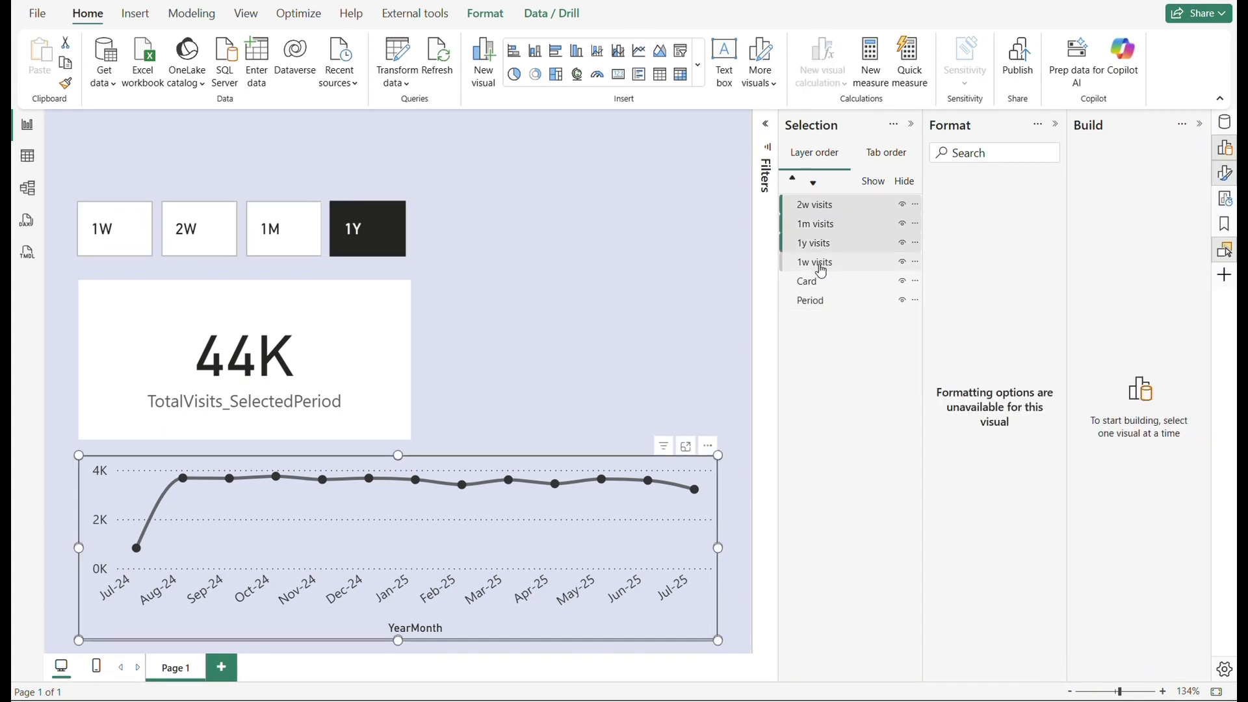
{"action": "right_click", "coordinate": [820, 269]}
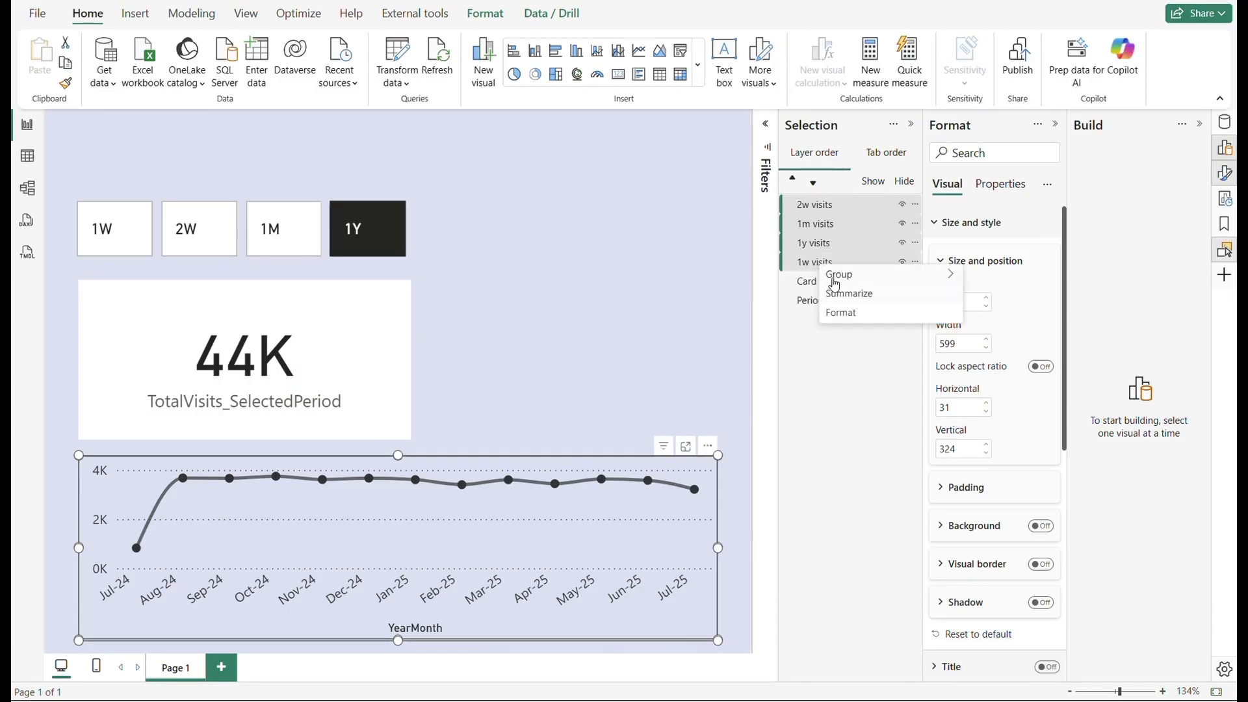
{"action": "mouse_move", "coordinate": [835, 274]}
{"action": "left_click", "coordinate": [1002, 274]}
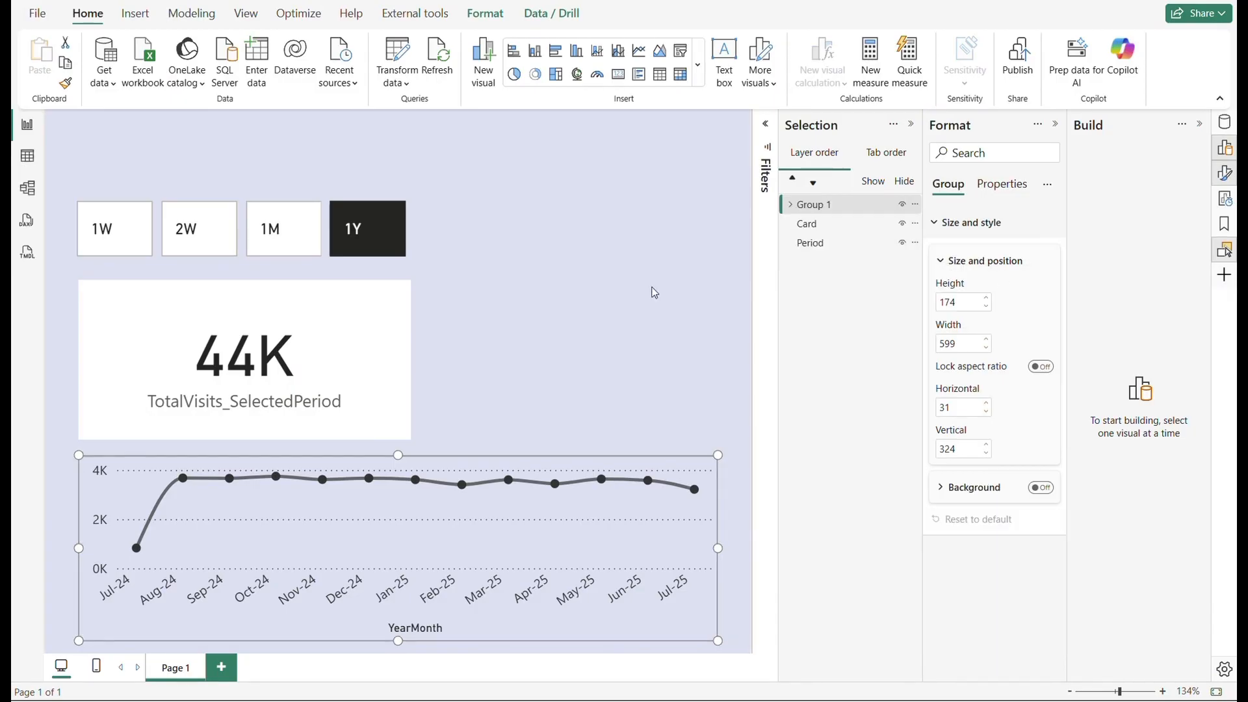
- Rename the new chart group as Line chart Visits
{"action": "double_click", "coordinate": [826, 205]}
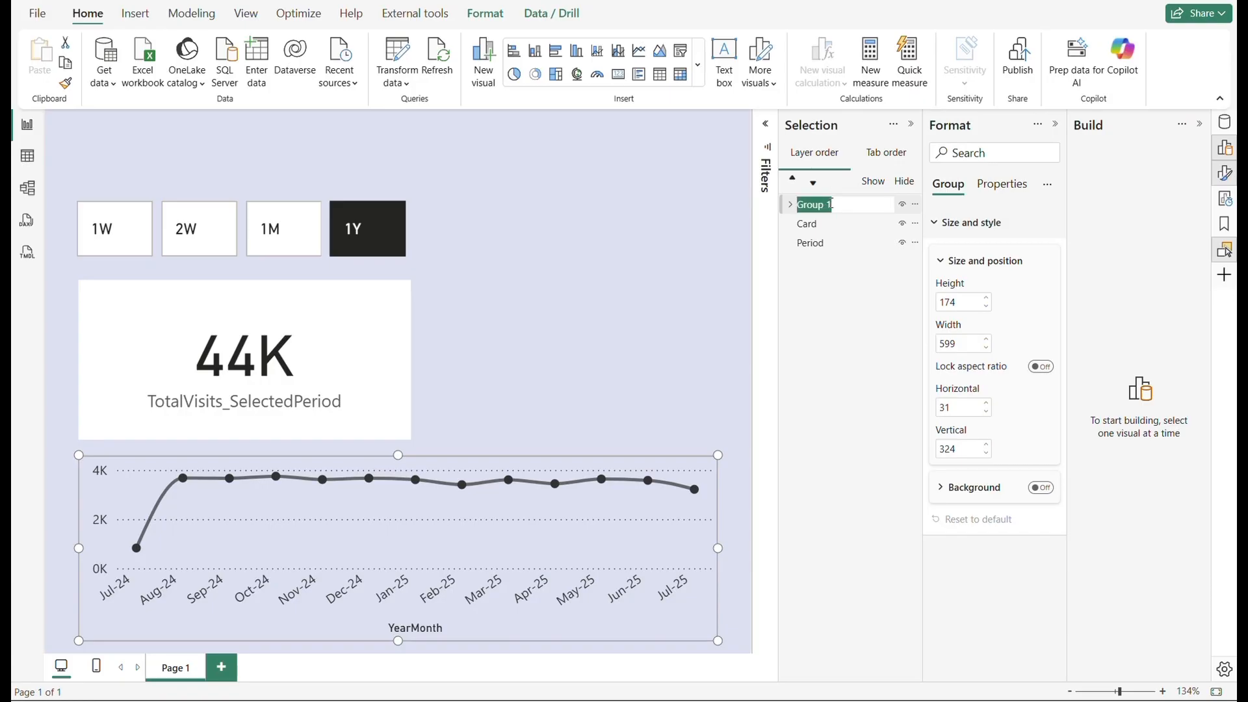
{"action": "type", "text": "Line chart Visits"}
{"action": "key", "text": "Return"}
{"action": "left_click", "coordinate": [555, 316]}
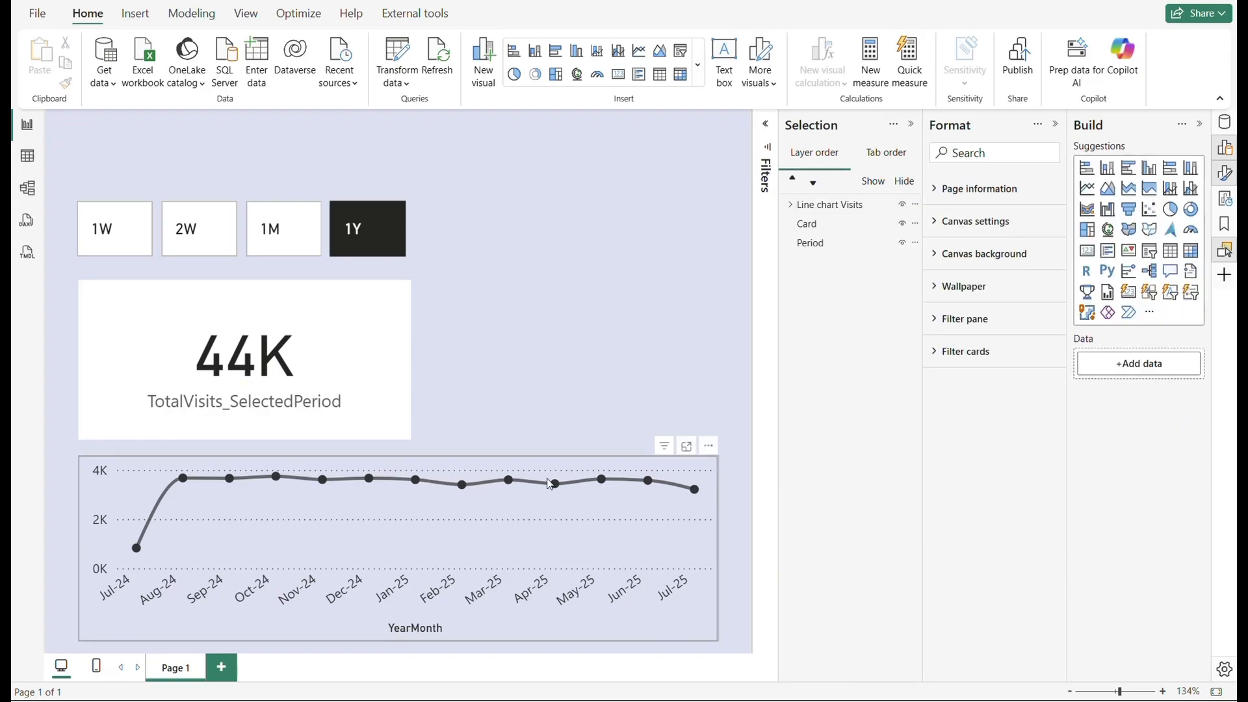
- Try moving the grouped line chart up over the card, switch the period to 2W and 1W, and return the chart below the card
{"action": "left_click_drag", "start_coordinate": [560, 471], "coordinate": [571, 344]}
{"action": "left_click", "coordinate": [184, 239]}
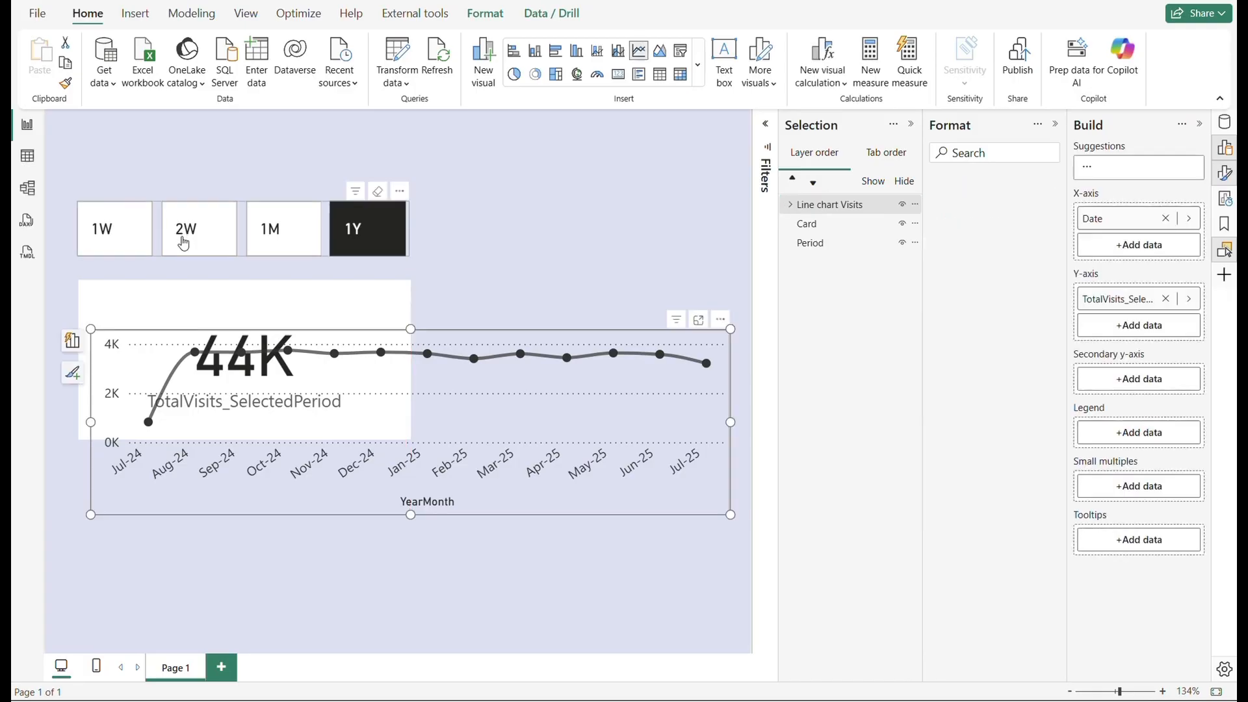
{"action": "left_click", "coordinate": [117, 231]}
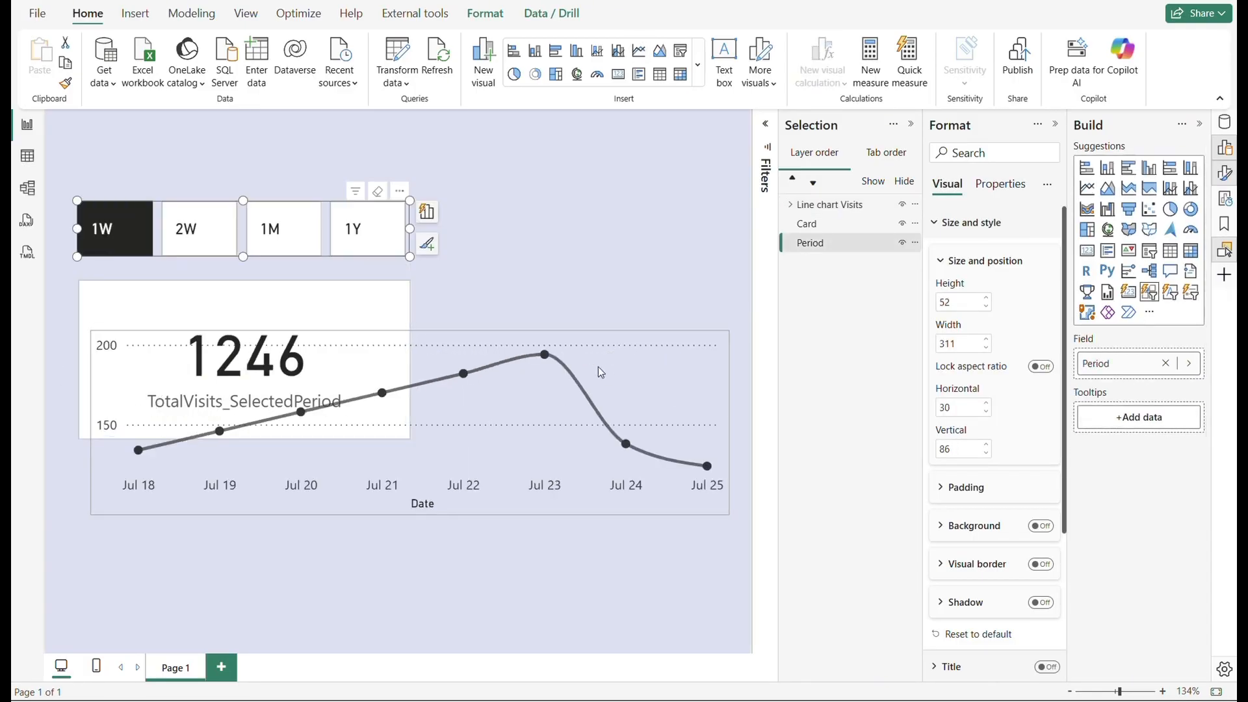
{"action": "left_click_drag", "start_coordinate": [641, 367], "coordinate": [631, 465]}
{"action": "left_click", "coordinate": [549, 189]}
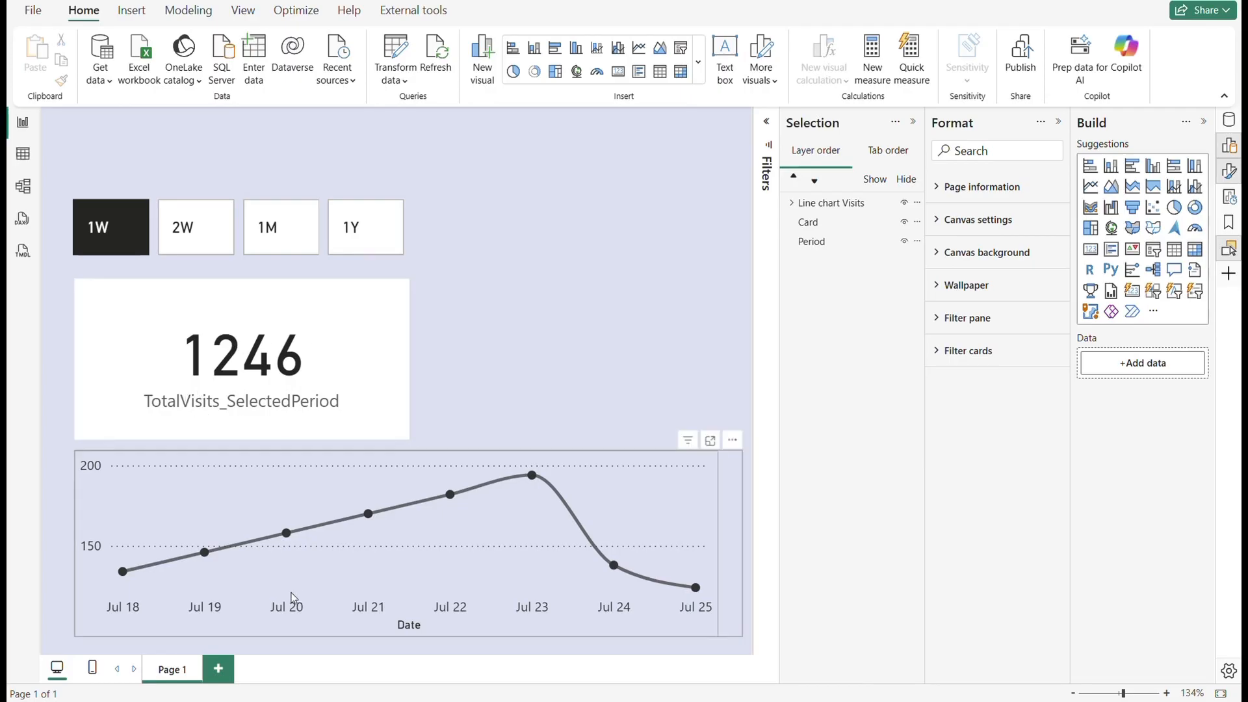
- Turn off the visits card's background and its category label
{"action": "left_click", "coordinate": [333, 334]}
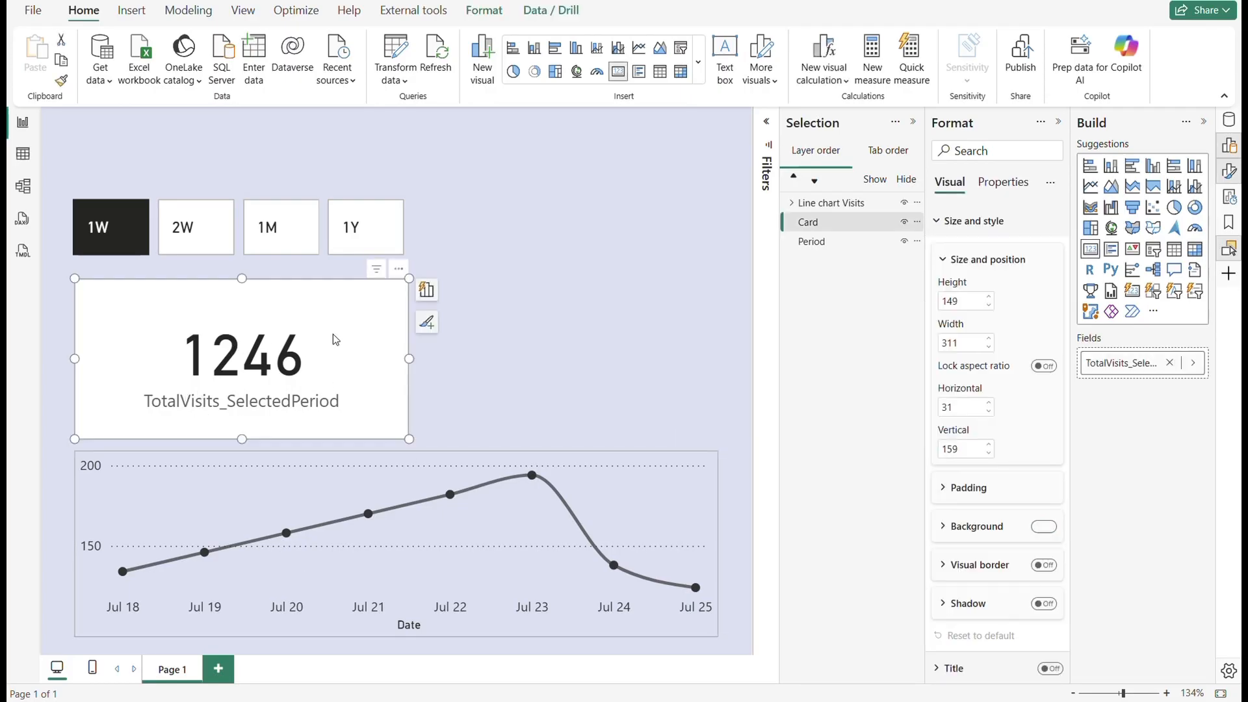
{"action": "left_click", "coordinate": [1043, 529]}
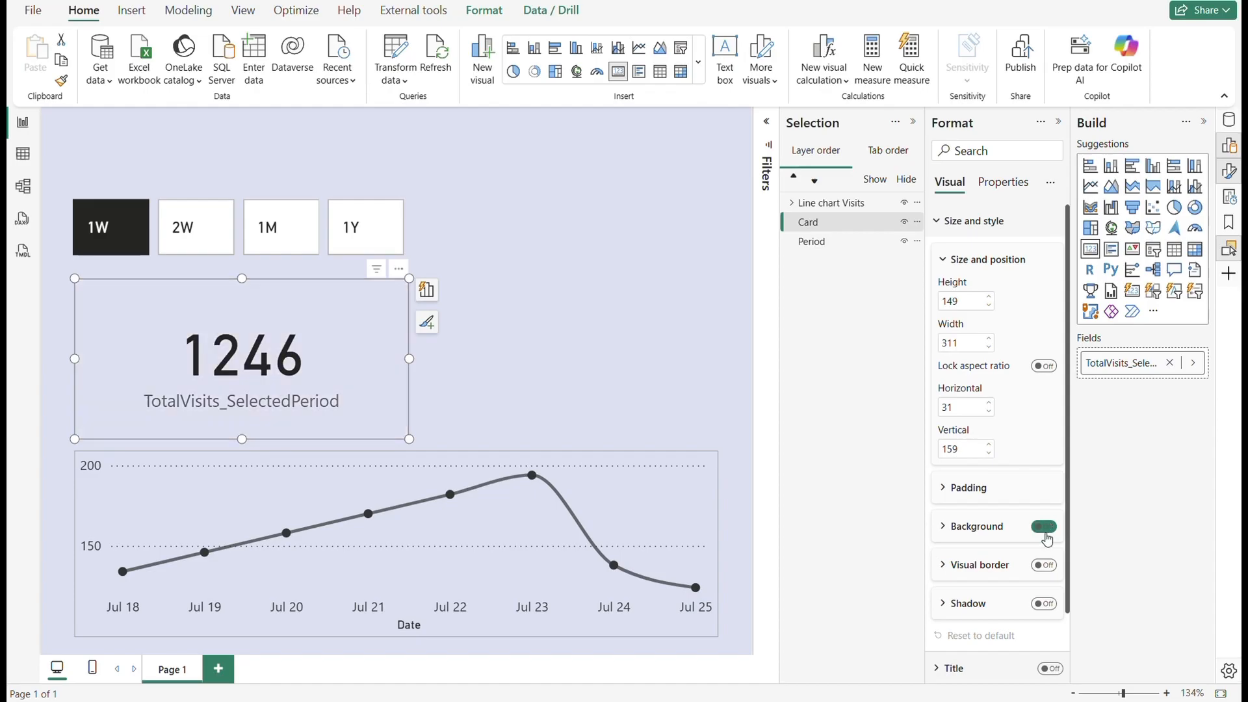
{"action": "scroll", "coordinate": [982, 510], "scroll_direction": "down", "scroll_amount": 2}
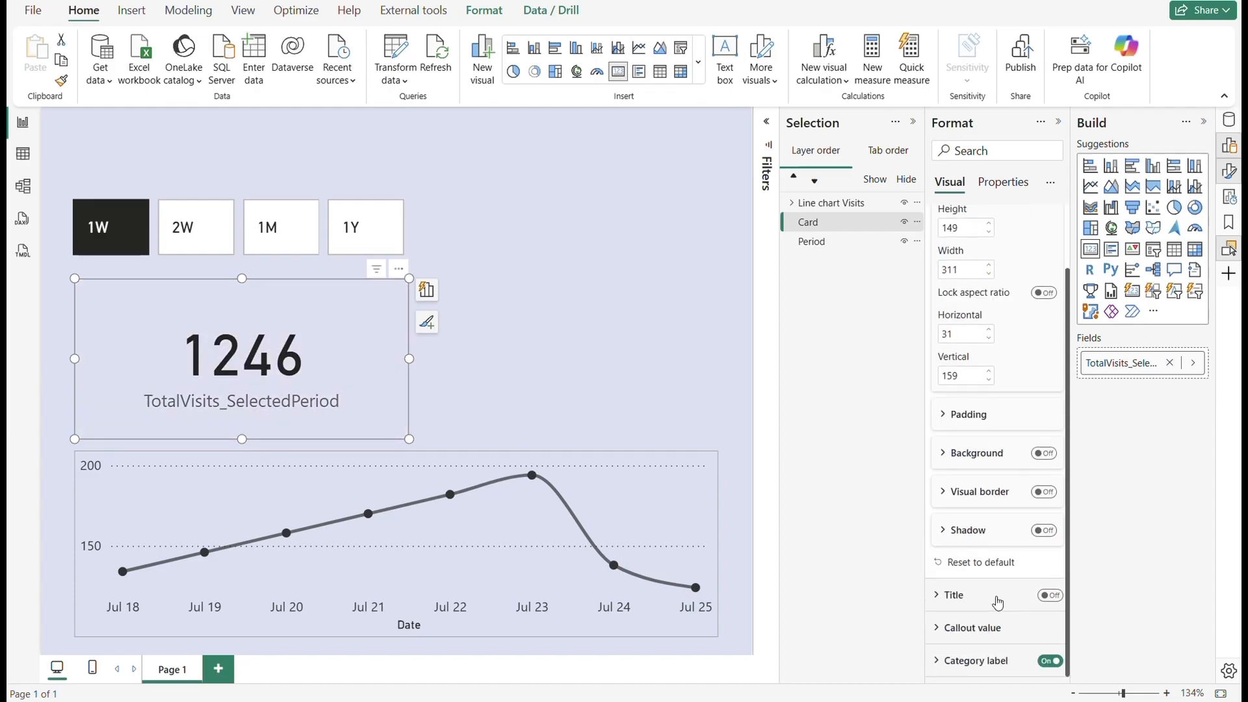
{"action": "left_click", "coordinate": [1052, 662]}
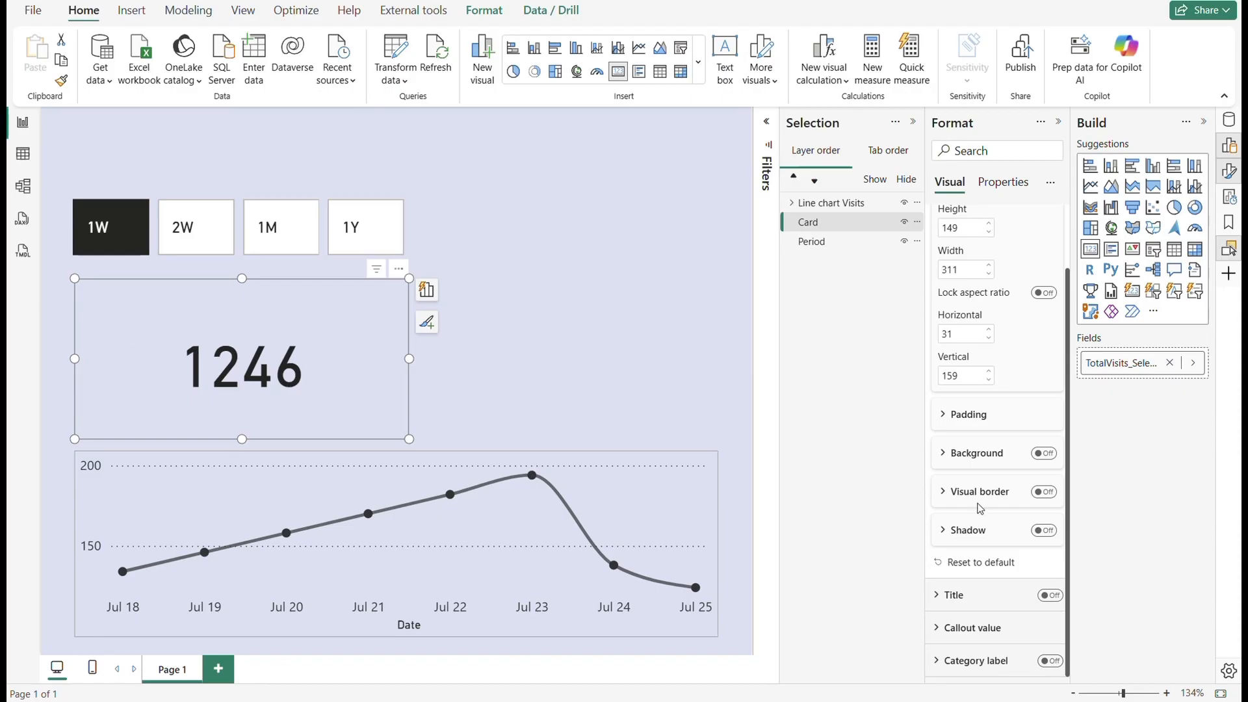
- Set the card's callout value font to Segoe UI Semibold and its display units to None
{"action": "left_click", "coordinate": [968, 628]}
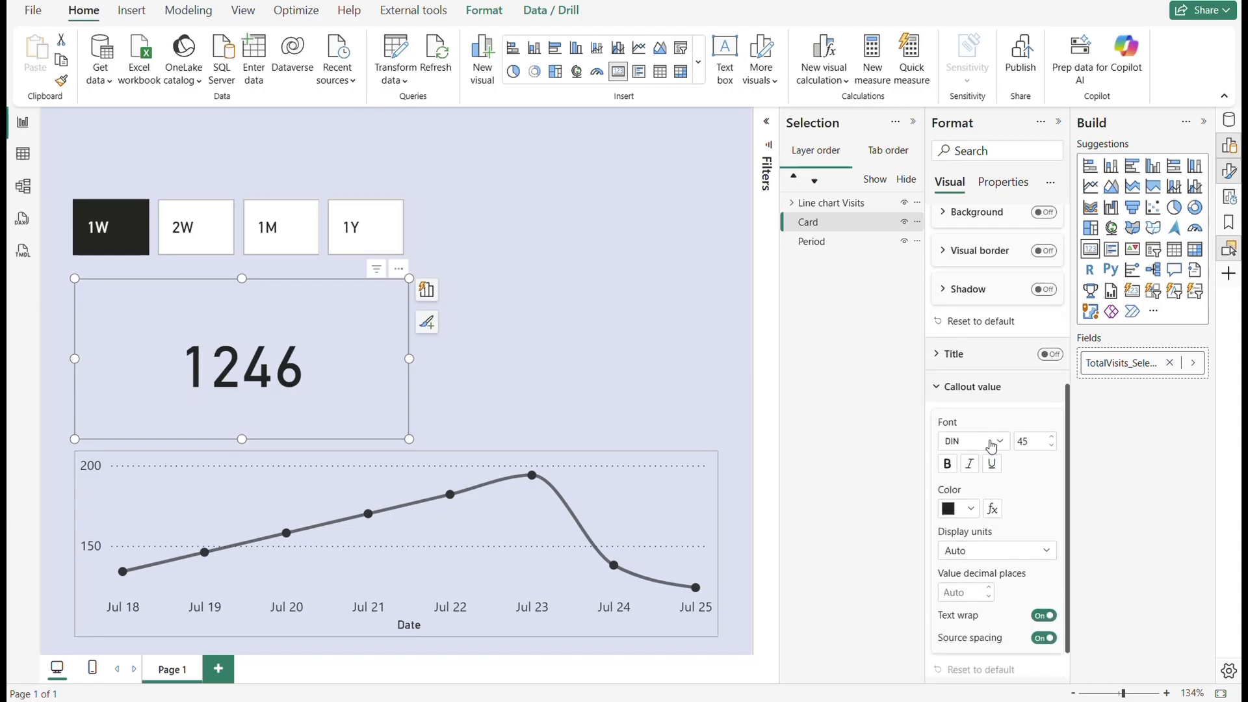
{"action": "left_click", "coordinate": [991, 440]}
{"action": "scroll", "coordinate": [988, 383], "scroll_direction": "down", "scroll_amount": 3}
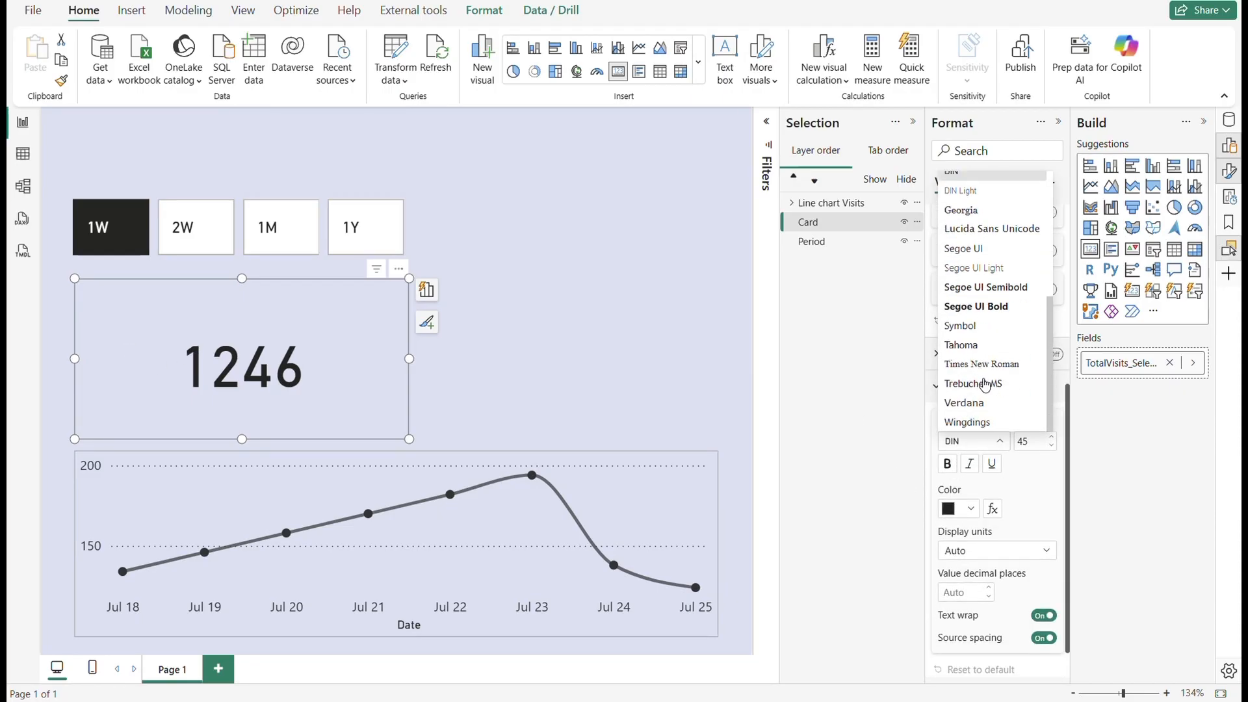
{"action": "left_click", "coordinate": [992, 286]}
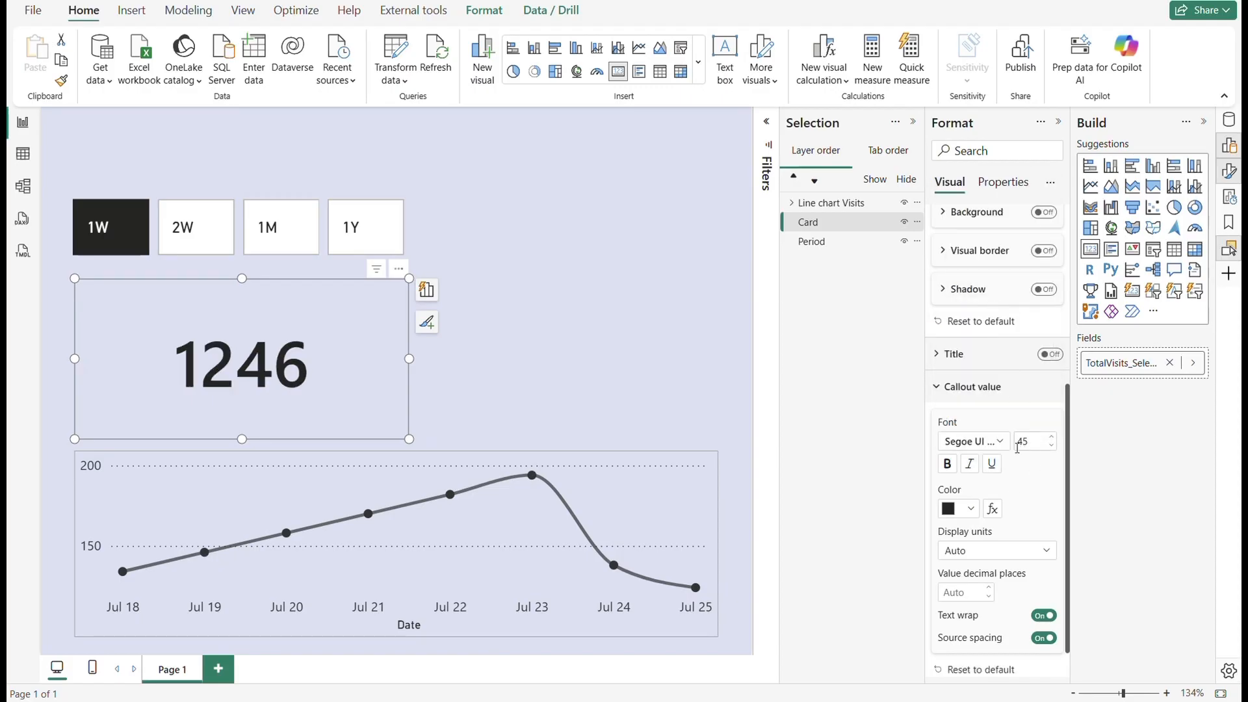
{"action": "scroll", "coordinate": [983, 510], "scroll_direction": "down", "scroll_amount": 1}
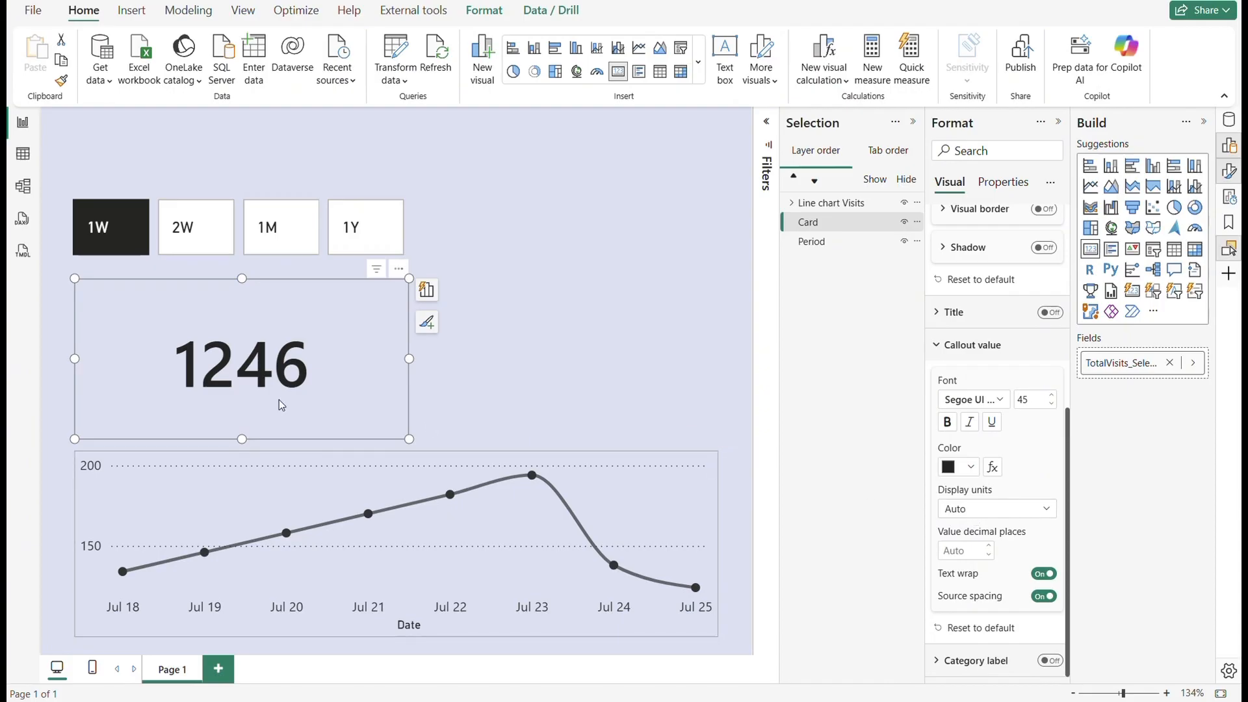
{"action": "left_click", "coordinate": [966, 514]}
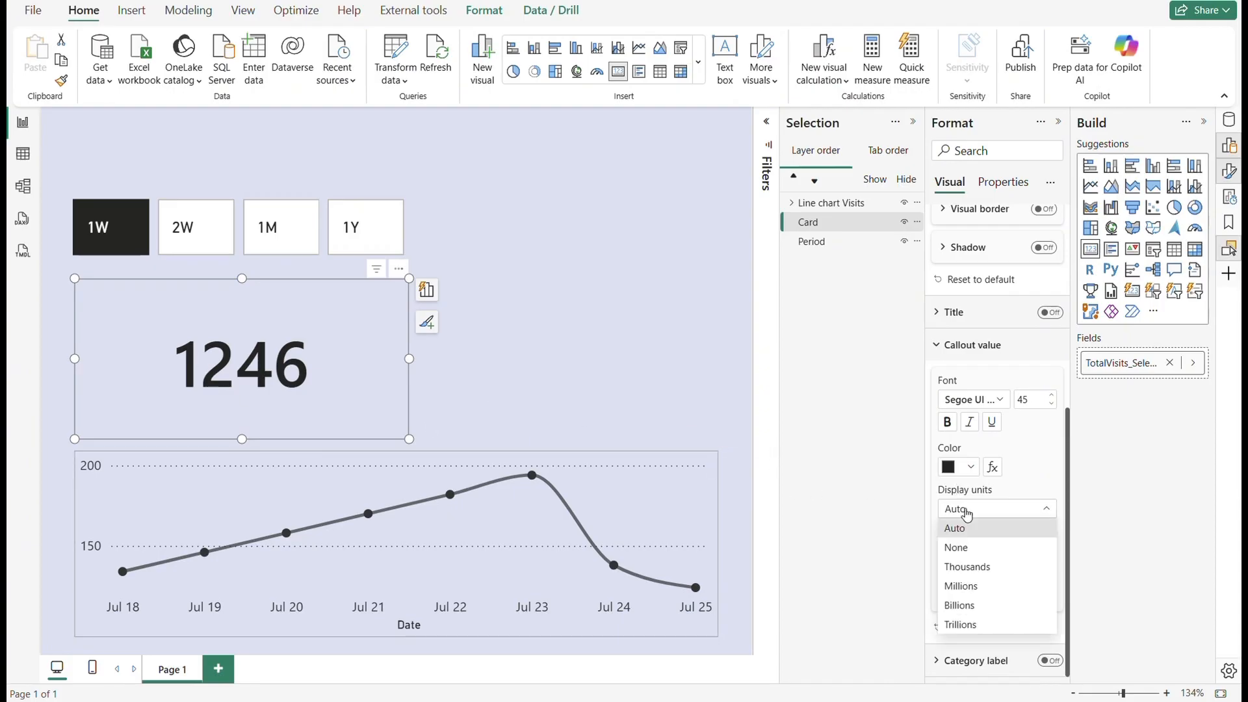
{"action": "left_click", "coordinate": [966, 545]}
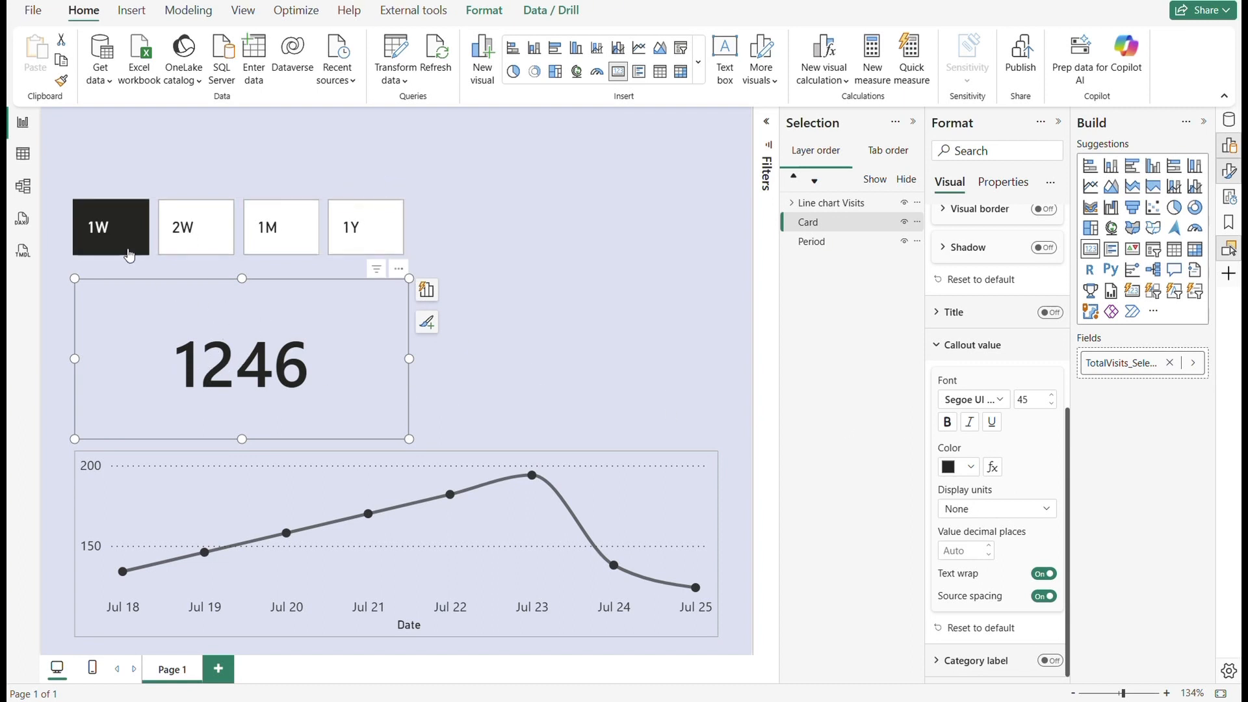
- Switch the period slicer to 2W, 1M and 1Y to check the card's full, unabbreviated number
{"action": "left_click", "coordinate": [194, 234]}
{"action": "left_click", "coordinate": [273, 229]}
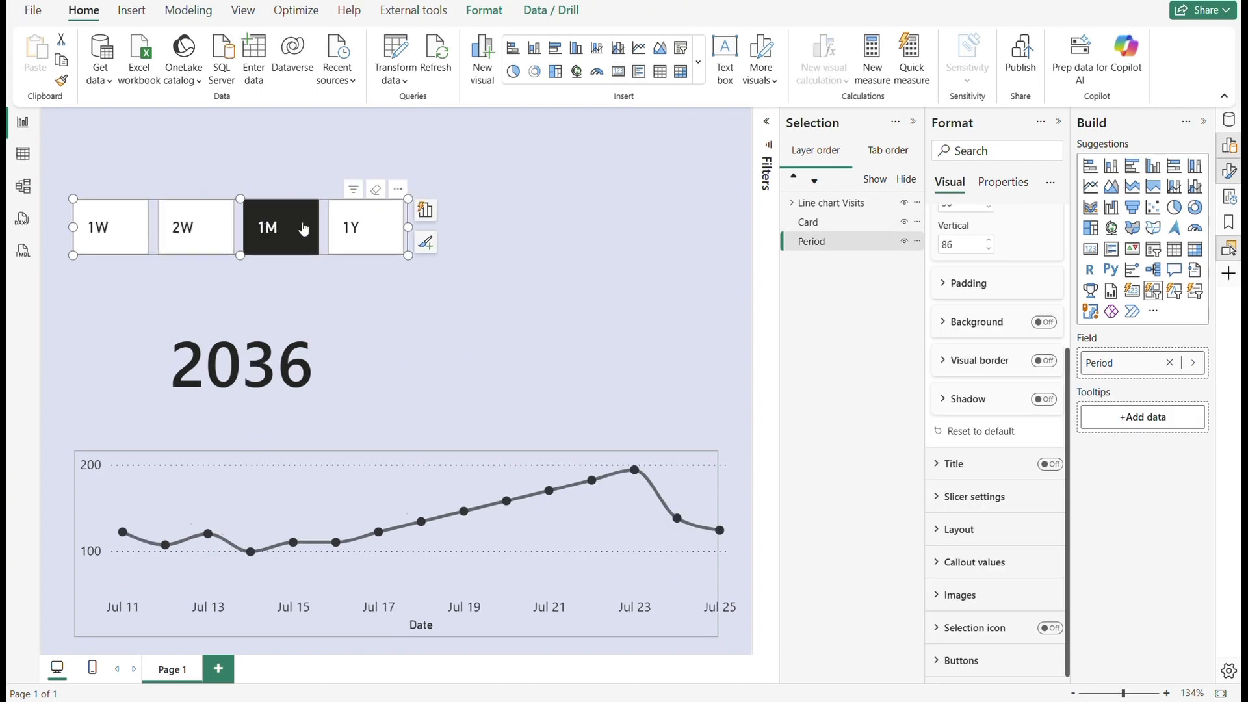
{"action": "left_click", "coordinate": [348, 229]}
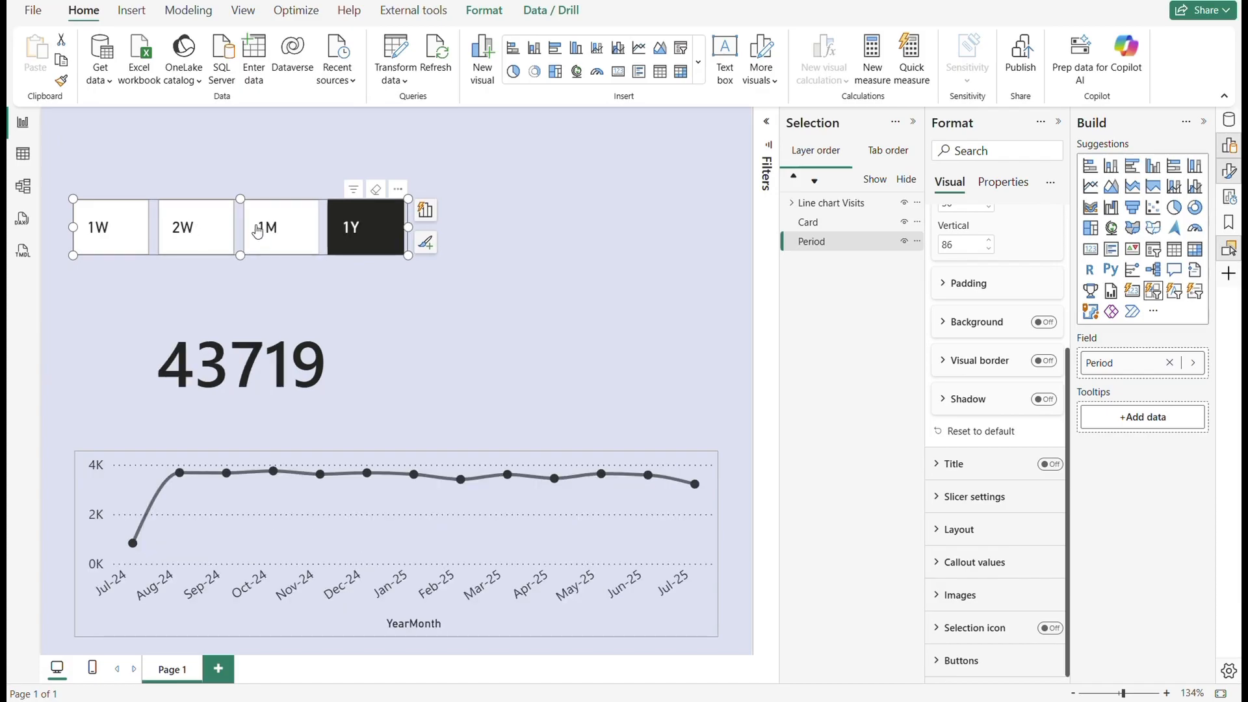
- Format the TotalVisits_SelectedPeriod measure with a thousands separator and close its formula editor
{"action": "left_click", "coordinate": [356, 389]}
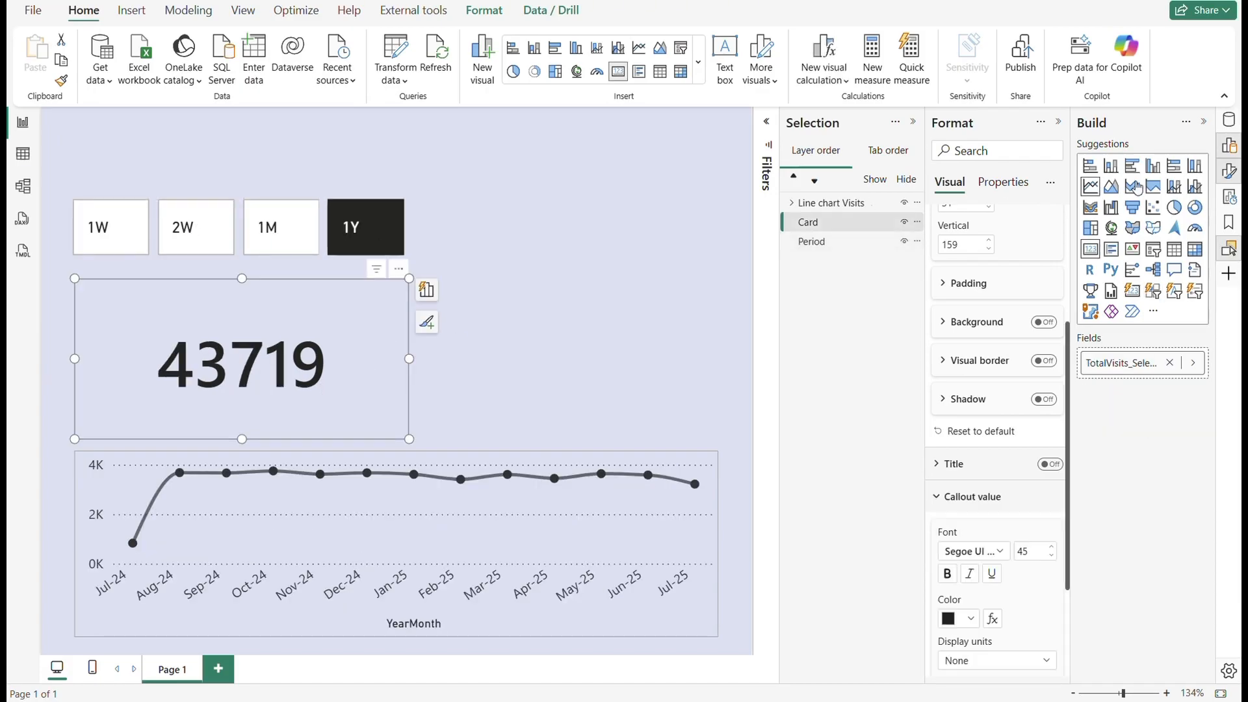
{"action": "left_click", "coordinate": [1230, 120]}
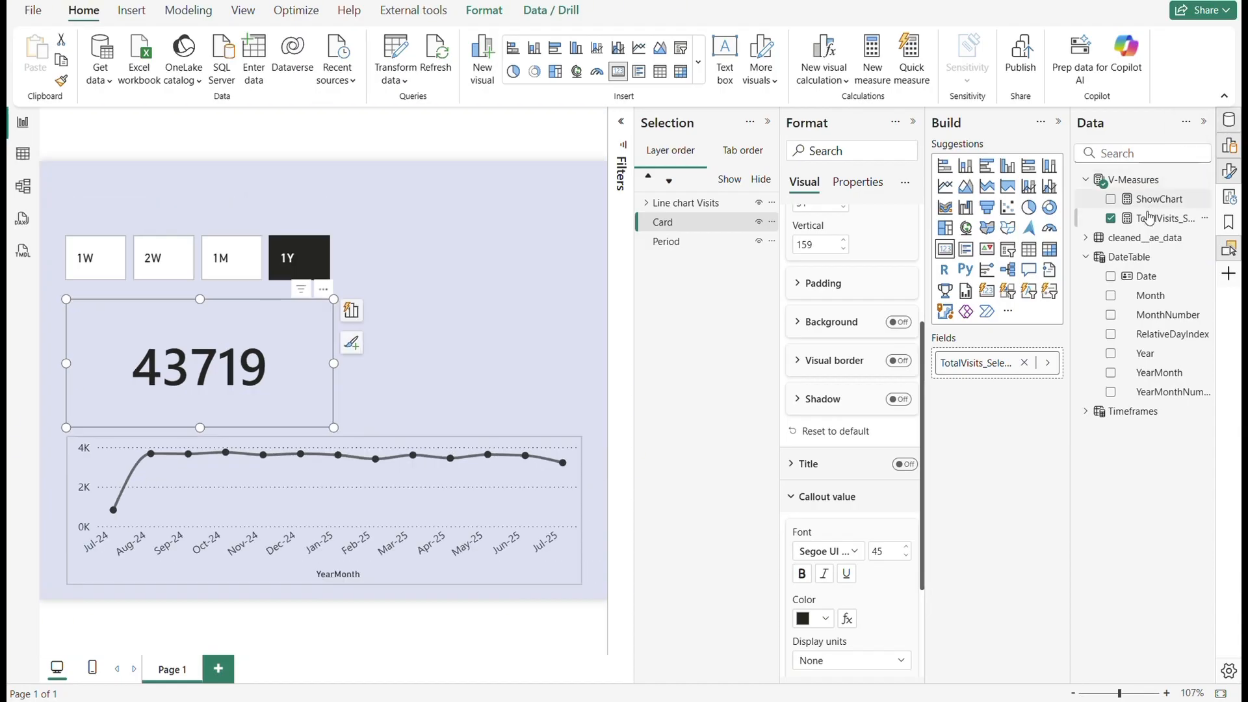
{"action": "left_click", "coordinate": [1157, 219]}
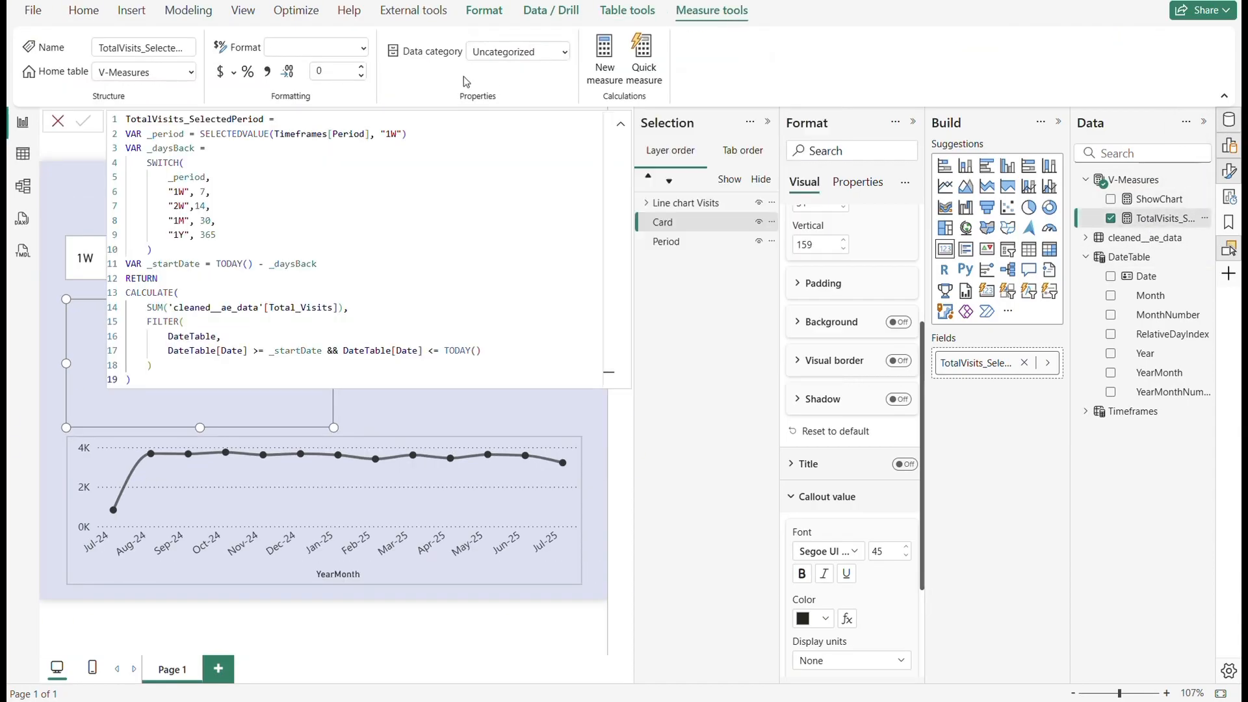
{"action": "left_click", "coordinate": [267, 72]}
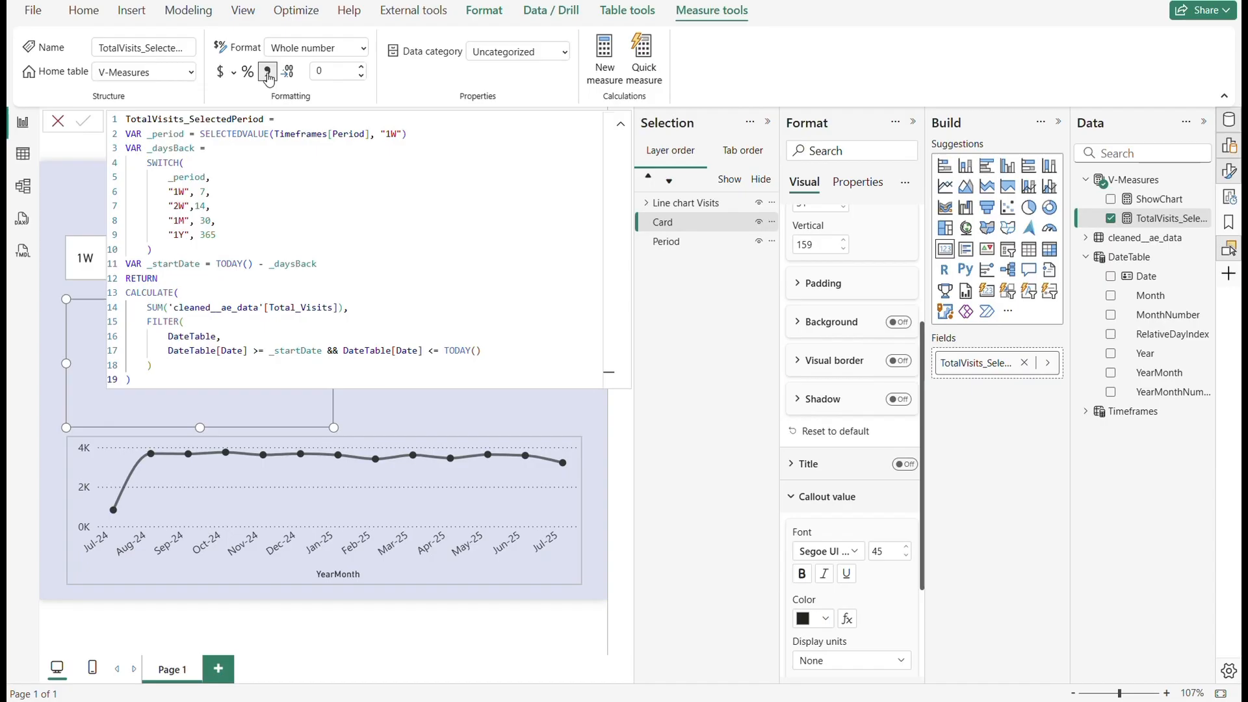
{"action": "left_click", "coordinate": [57, 127]}
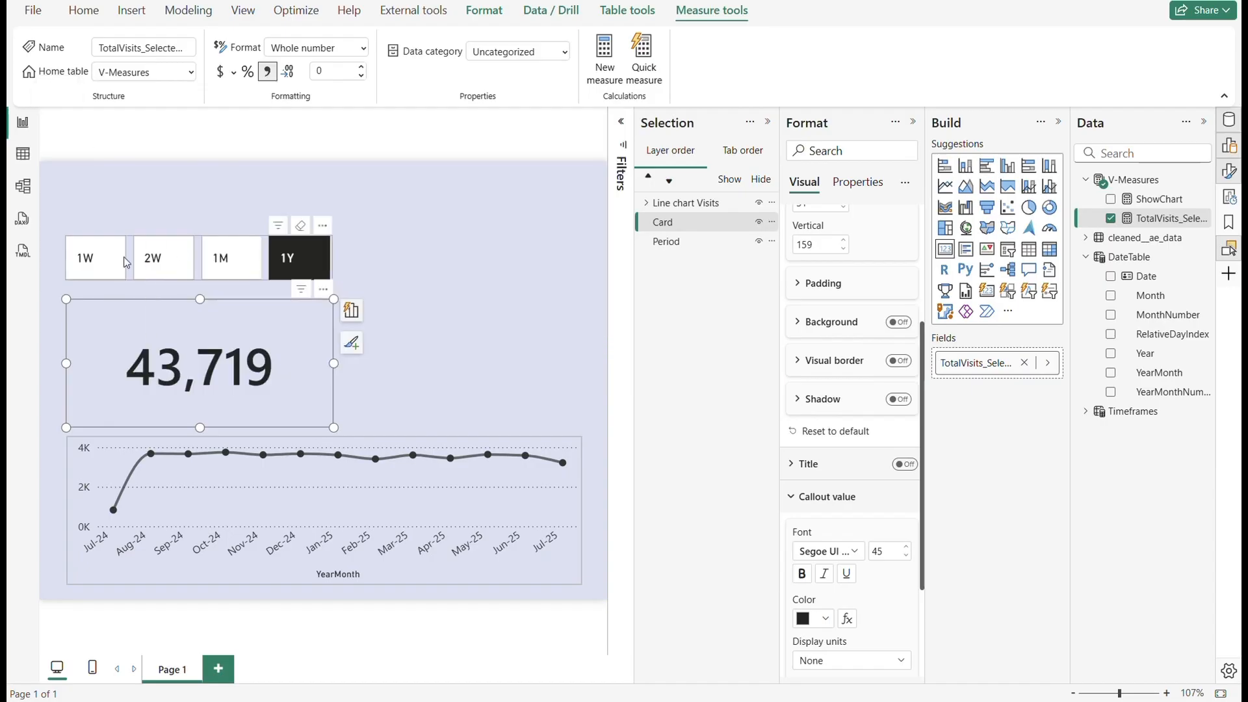
- Check the card's number format for 1W, 2W, 1M and 1Y, and reselect the visits card
{"action": "left_click", "coordinate": [95, 258]}
{"action": "left_click", "coordinate": [162, 258]}
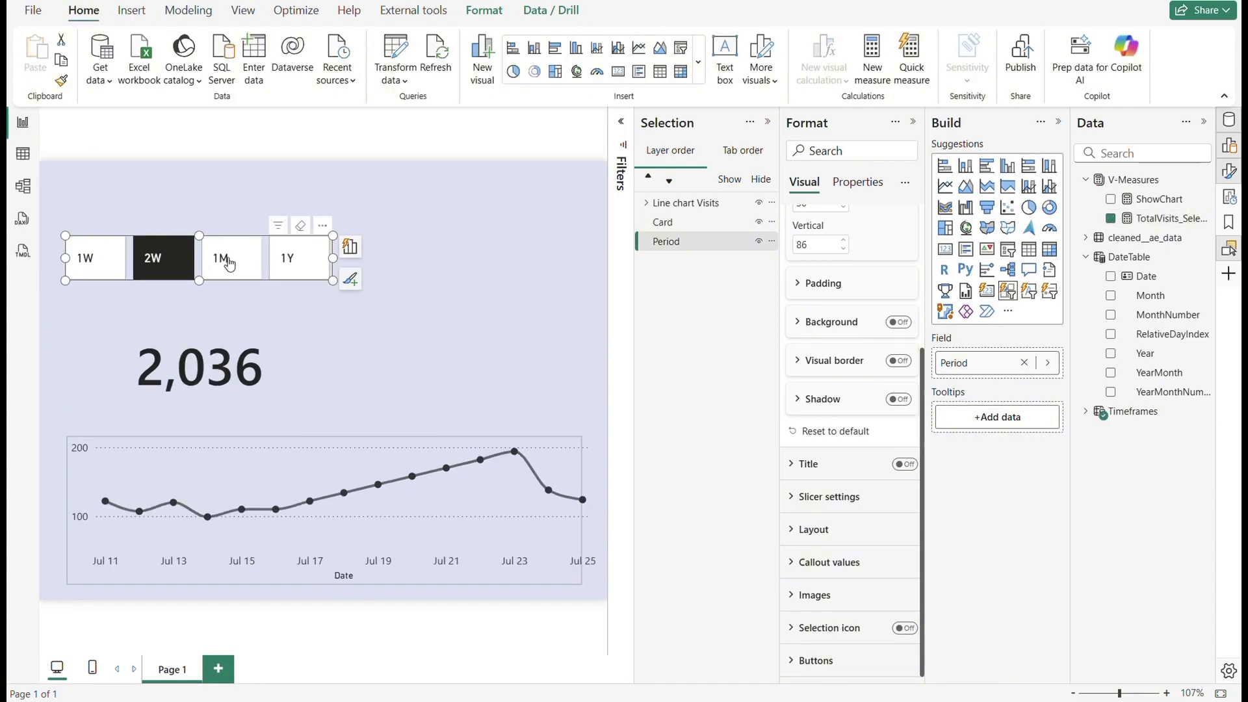
{"action": "left_click", "coordinate": [231, 258]}
{"action": "left_click", "coordinate": [297, 265]}
{"action": "left_click", "coordinate": [662, 221]}
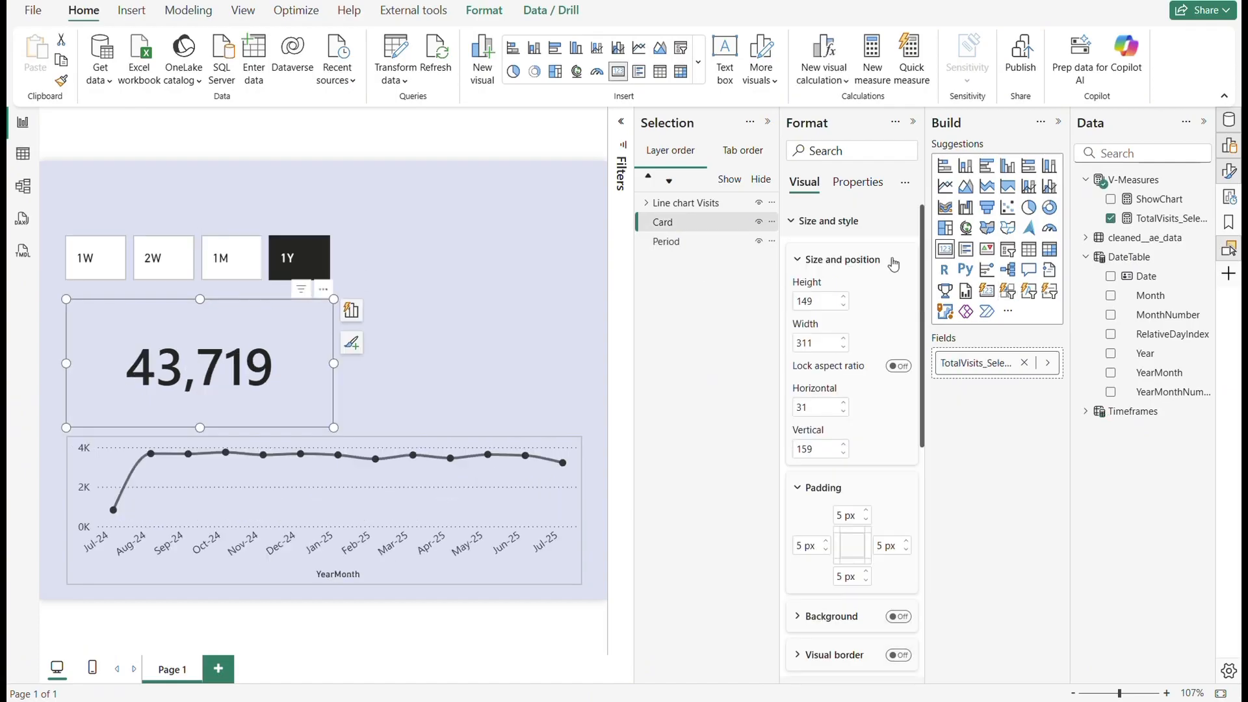
- Convert the TotalVisits_SelectedPeriod card to the Card (new) visual and look over its formatting options
{"action": "left_click", "coordinate": [993, 294]}
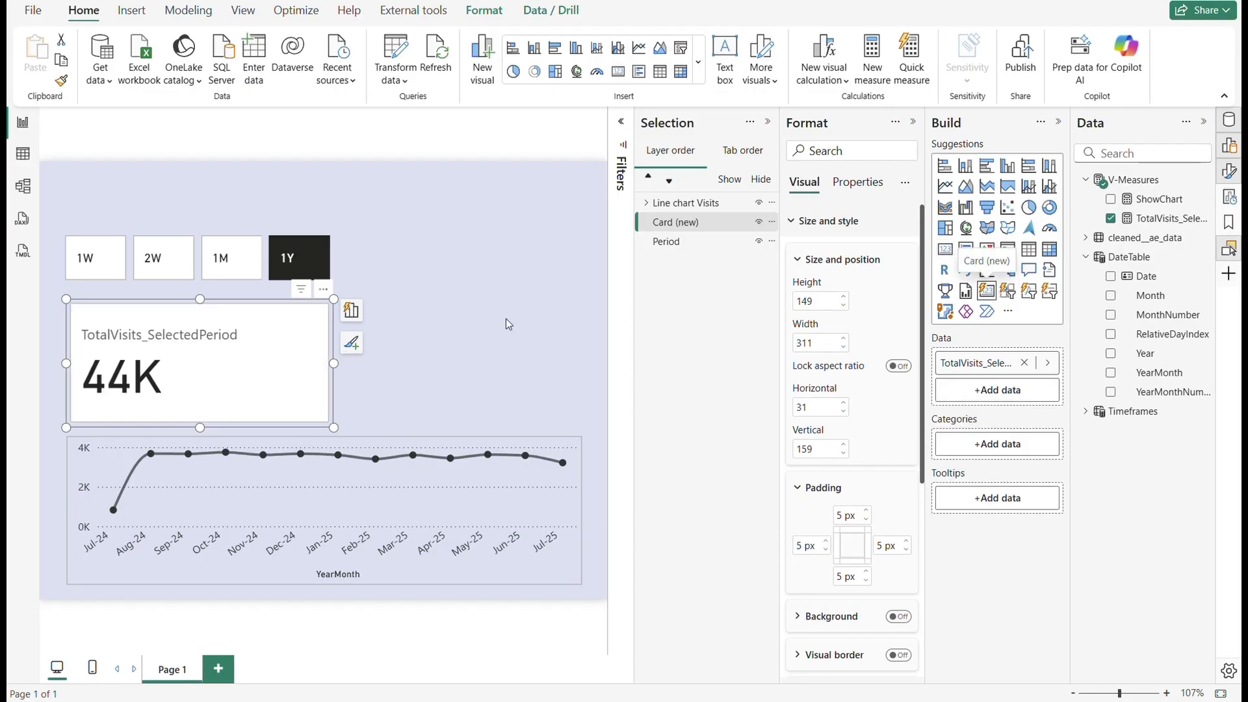
{"action": "scroll", "coordinate": [868, 532], "scroll_direction": "down", "scroll_amount": 5}
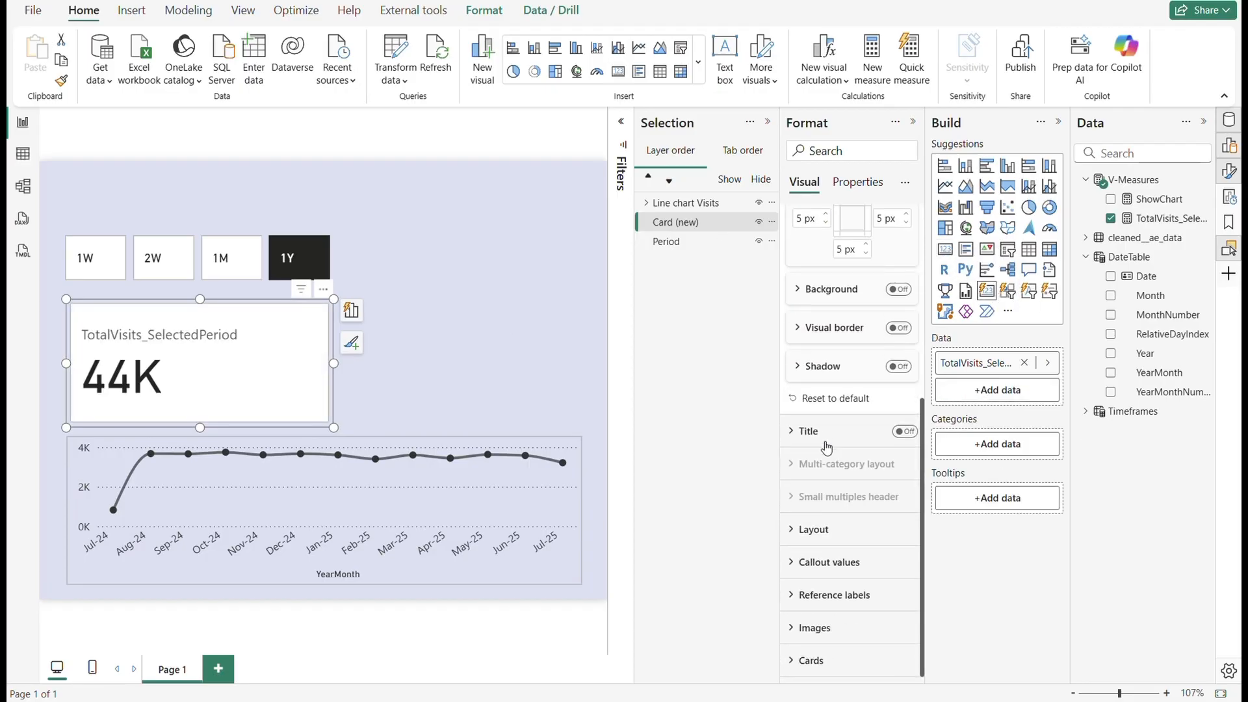
{"action": "scroll", "coordinate": [821, 452], "scroll_direction": "up", "scroll_amount": 5}
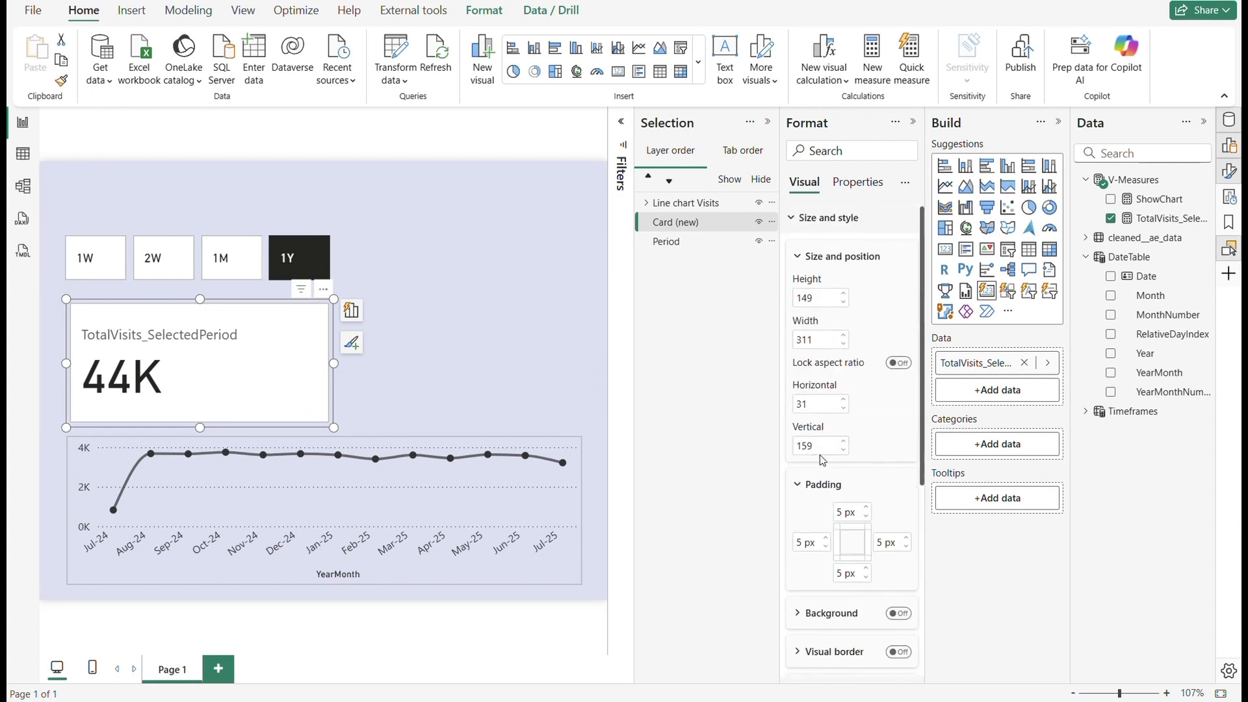
{"action": "scroll", "coordinate": [823, 359], "scroll_direction": "down", "scroll_amount": 3}
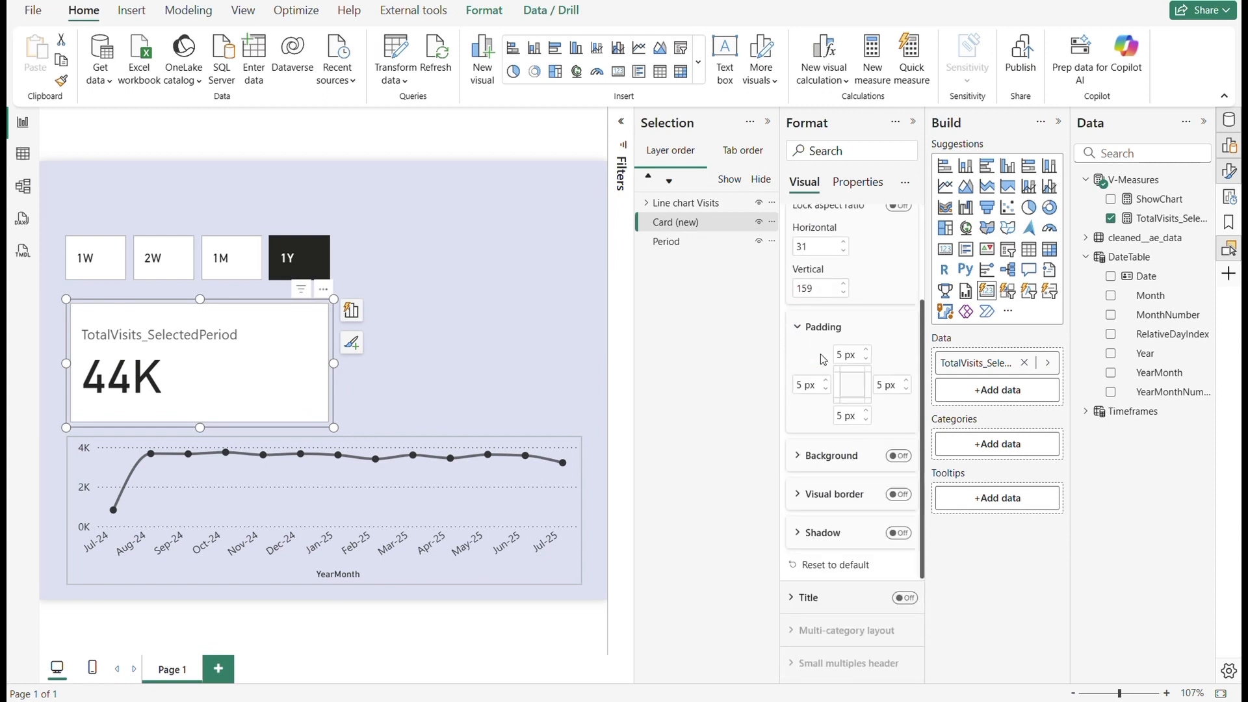
{"action": "scroll", "coordinate": [827, 359], "scroll_direction": "up", "scroll_amount": 3}
- Look through the new card's size, padding and background settings and leave those sections collapsed
{"action": "left_click", "coordinate": [802, 261]}
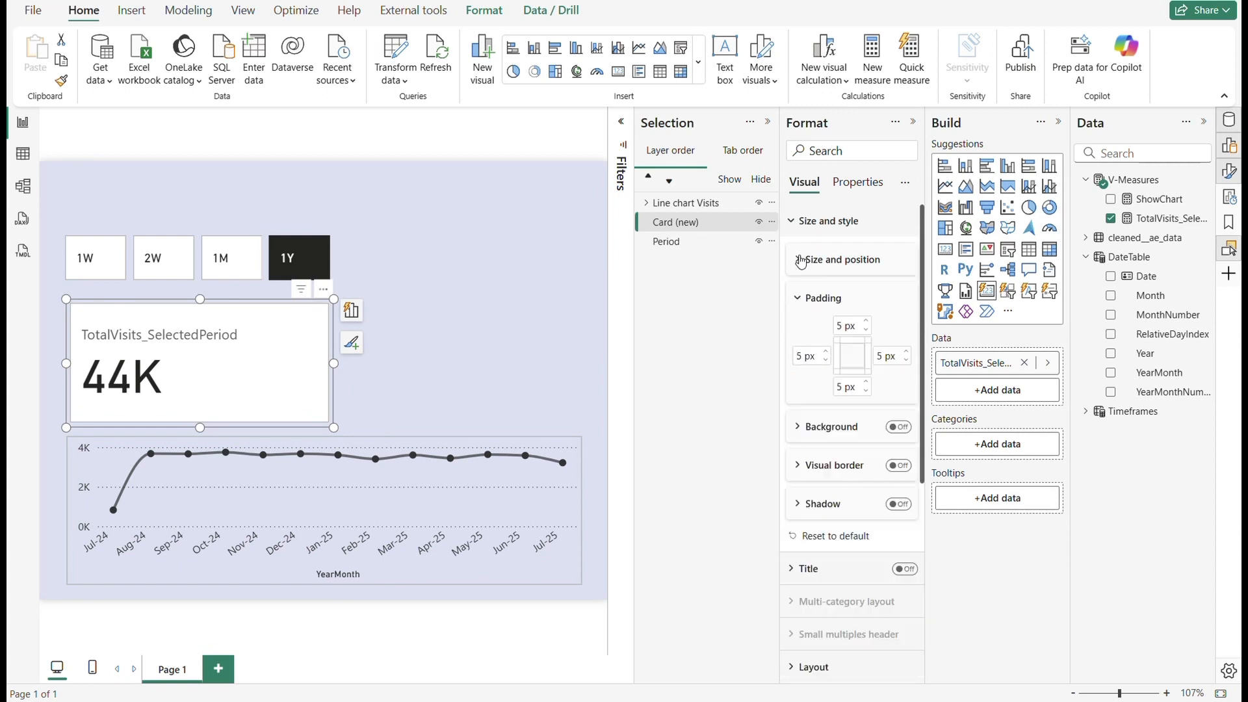
{"action": "scroll", "coordinate": [849, 482], "scroll_direction": "down", "scroll_amount": 1}
{"action": "scroll", "coordinate": [848, 481], "scroll_direction": "down", "scroll_amount": 1}
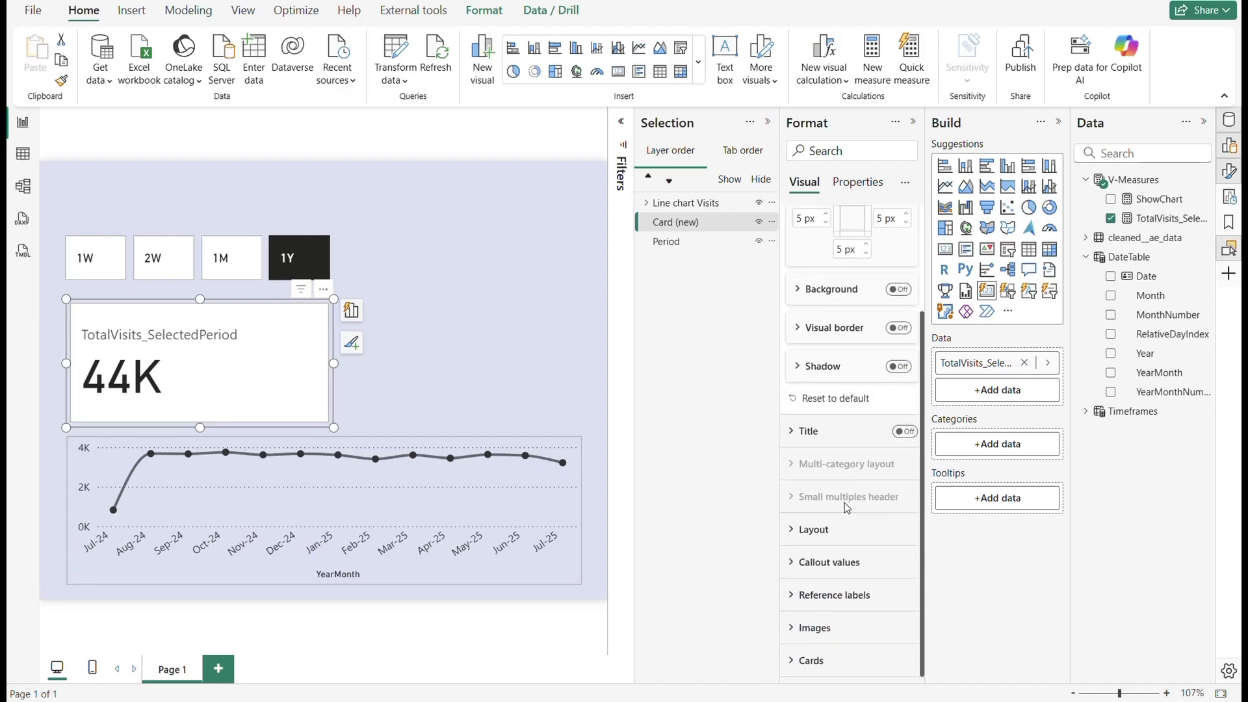
{"action": "left_click", "coordinate": [807, 295]}
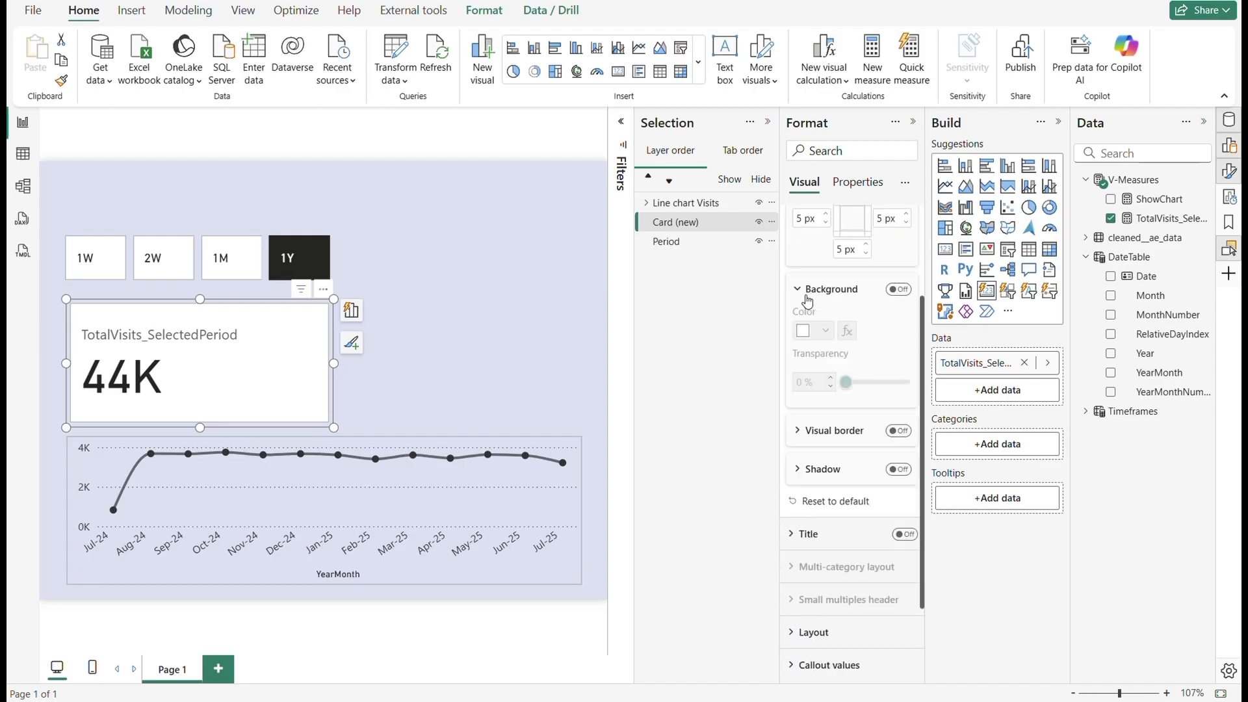
{"action": "left_click", "coordinate": [807, 292]}
{"action": "scroll", "coordinate": [806, 299], "scroll_direction": "up", "scroll_amount": 3}
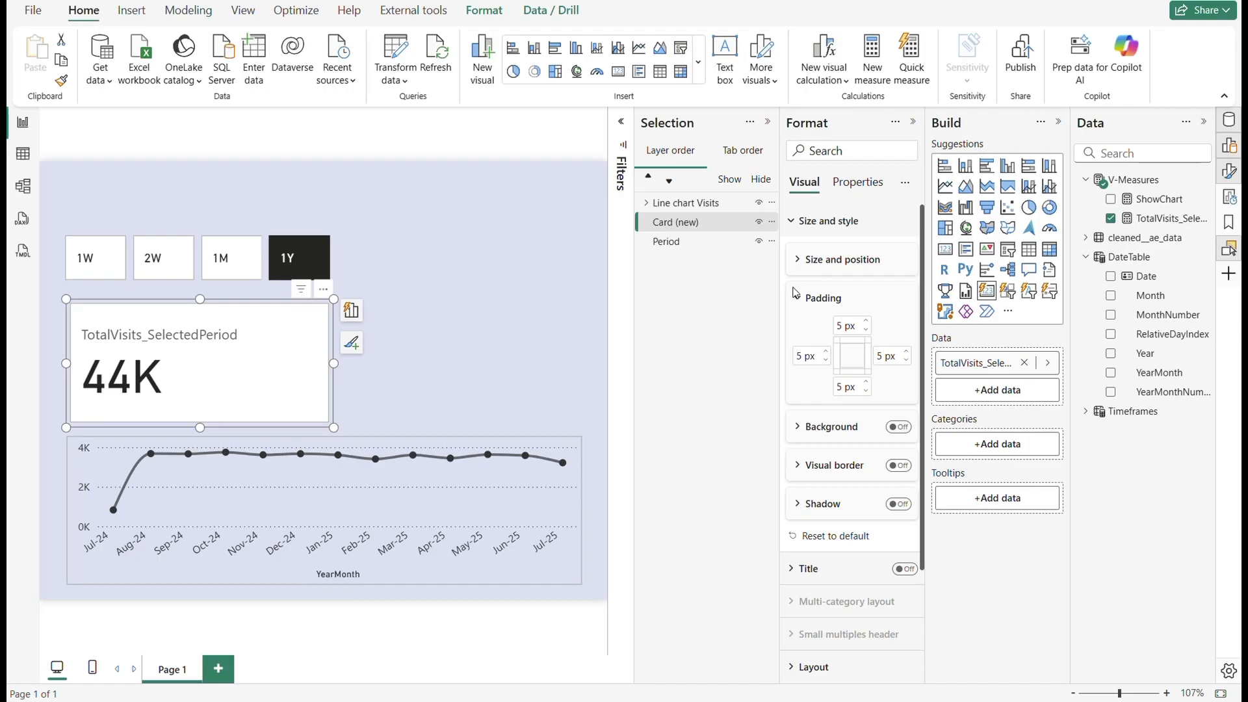
{"action": "left_click", "coordinate": [797, 297]}
{"action": "left_click", "coordinate": [800, 262]}
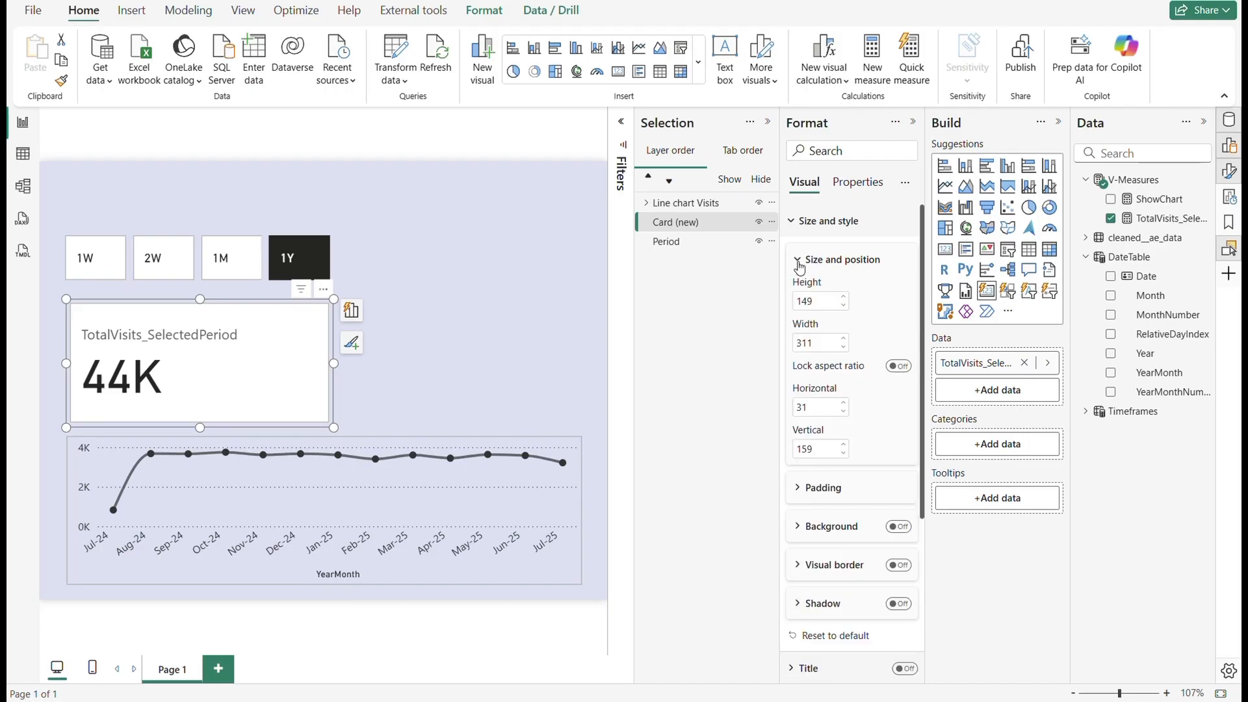
{"action": "left_click", "coordinate": [798, 263]}
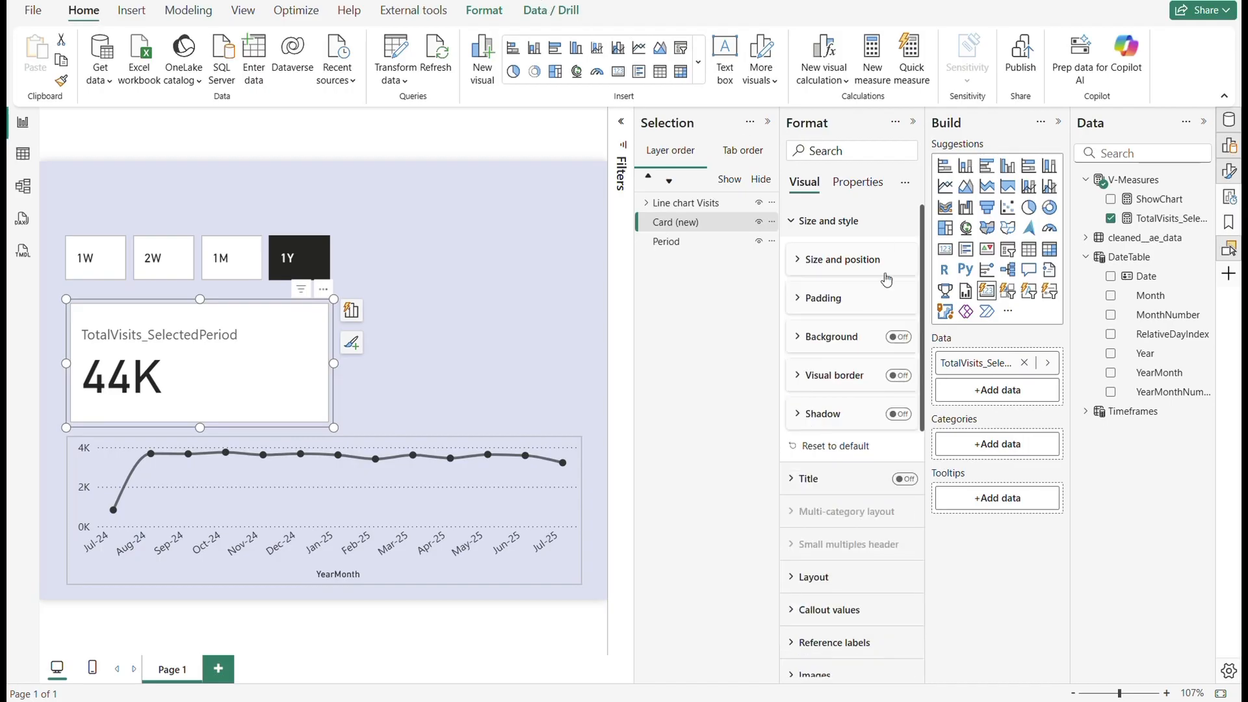
- Turn off the background in the new card's Cards settings for all series
{"action": "scroll", "coordinate": [813, 455], "scroll_direction": "down", "scroll_amount": 8}
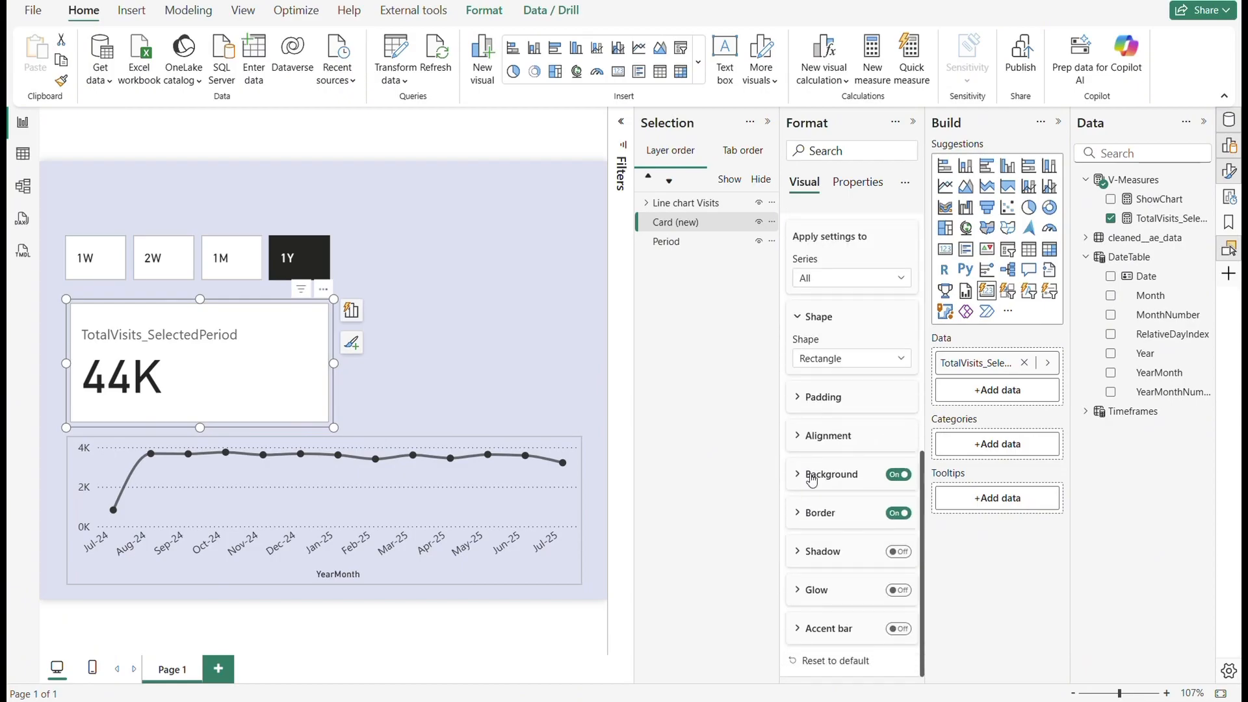
{"action": "scroll", "coordinate": [812, 480], "scroll_direction": "up", "scroll_amount": 3}
{"action": "scroll", "coordinate": [845, 491], "scroll_direction": "down", "scroll_amount": 3}
{"action": "left_click", "coordinate": [900, 481]}
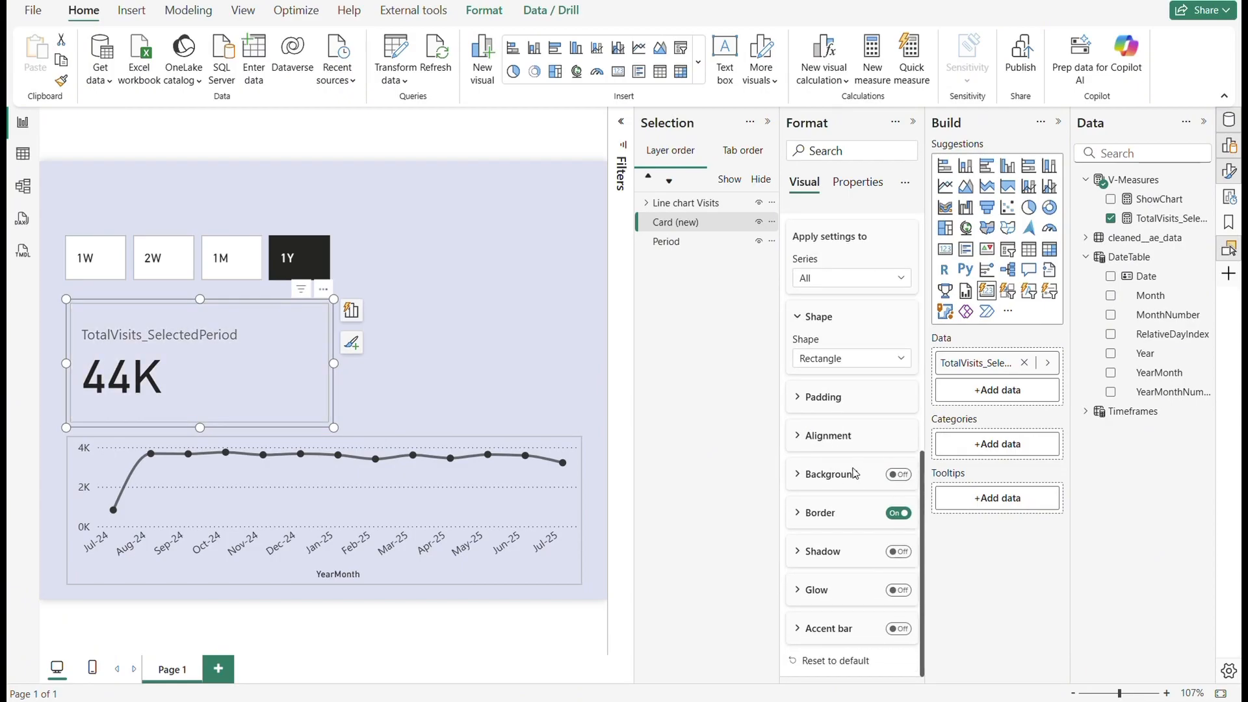
- Apply the Cards settings to the TotalVisits_SelectedPeriod series and turn off its border
{"action": "scroll", "coordinate": [858, 472], "scroll_direction": "up", "scroll_amount": 5}
{"action": "scroll", "coordinate": [851, 477], "scroll_direction": "down", "scroll_amount": 3}
{"action": "scroll", "coordinate": [852, 476], "scroll_direction": "down", "scroll_amount": 2}
{"action": "scroll", "coordinate": [820, 419], "scroll_direction": "up", "scroll_amount": 2}
{"action": "left_click", "coordinate": [829, 362]}
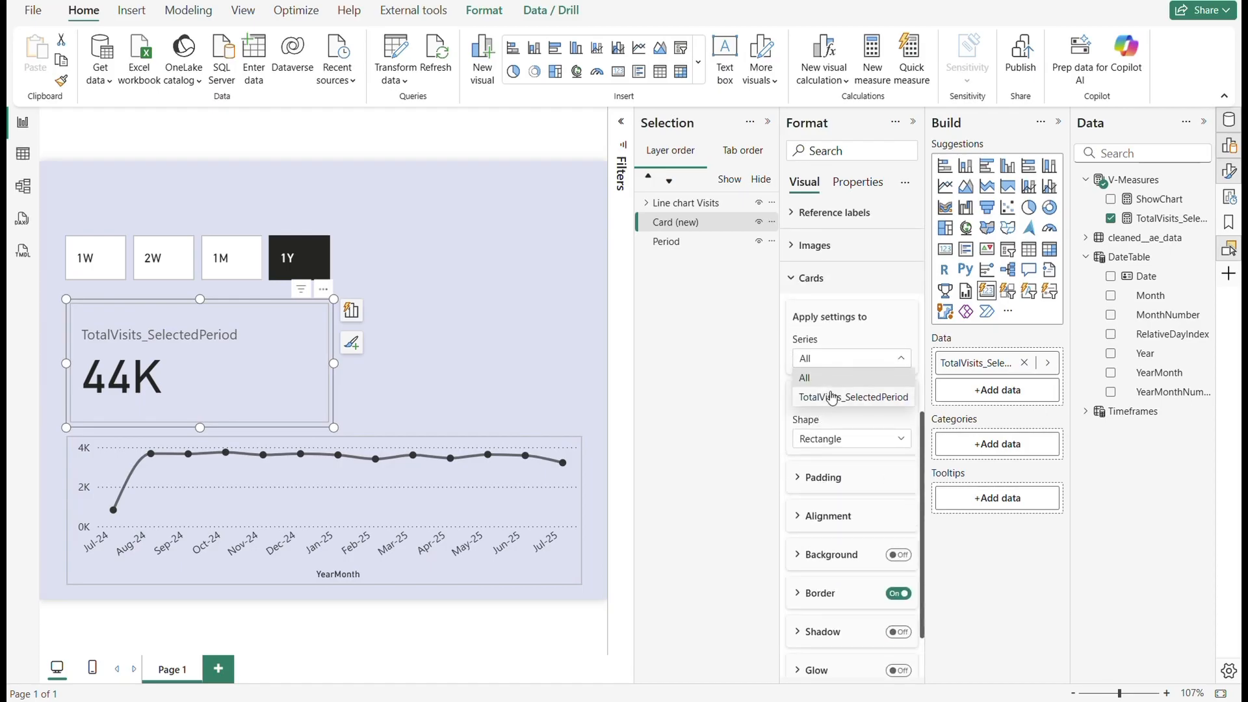
{"action": "left_click", "coordinate": [832, 397]}
{"action": "scroll", "coordinate": [832, 410], "scroll_direction": "down", "scroll_amount": 1}
{"action": "scroll", "coordinate": [832, 415], "scroll_direction": "up", "scroll_amount": 5}
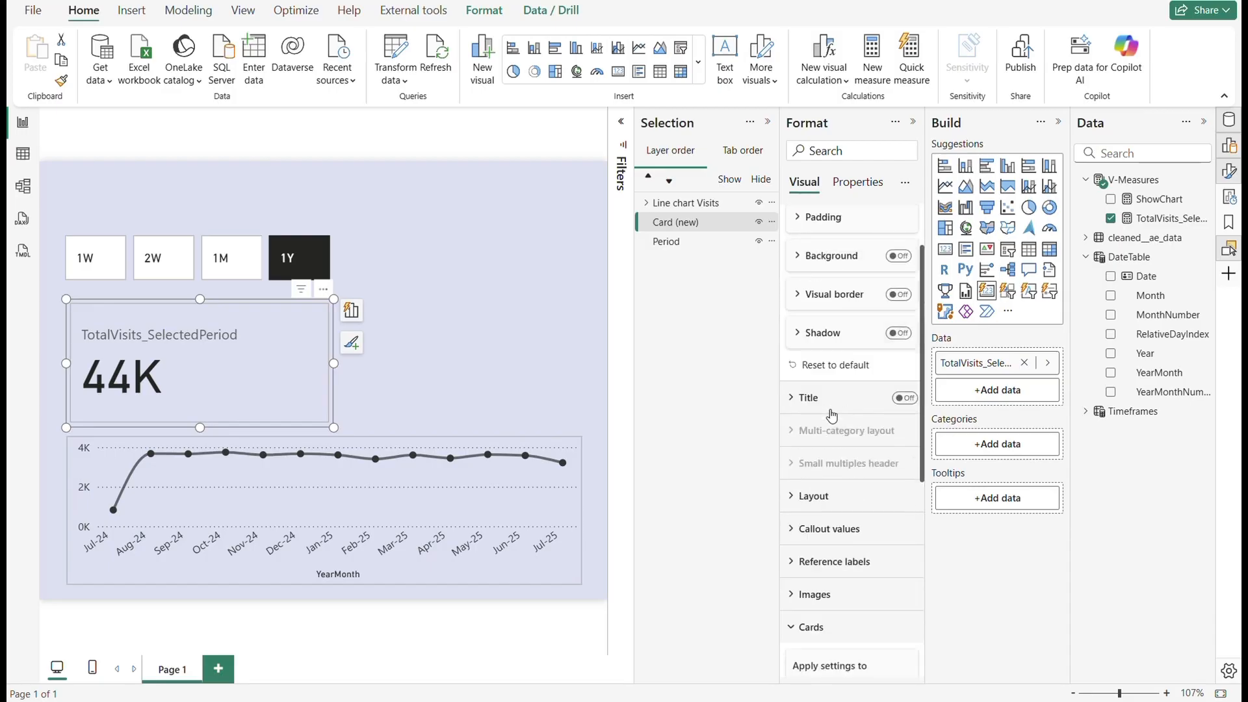
{"action": "scroll", "coordinate": [830, 414], "scroll_direction": "down", "scroll_amount": 6}
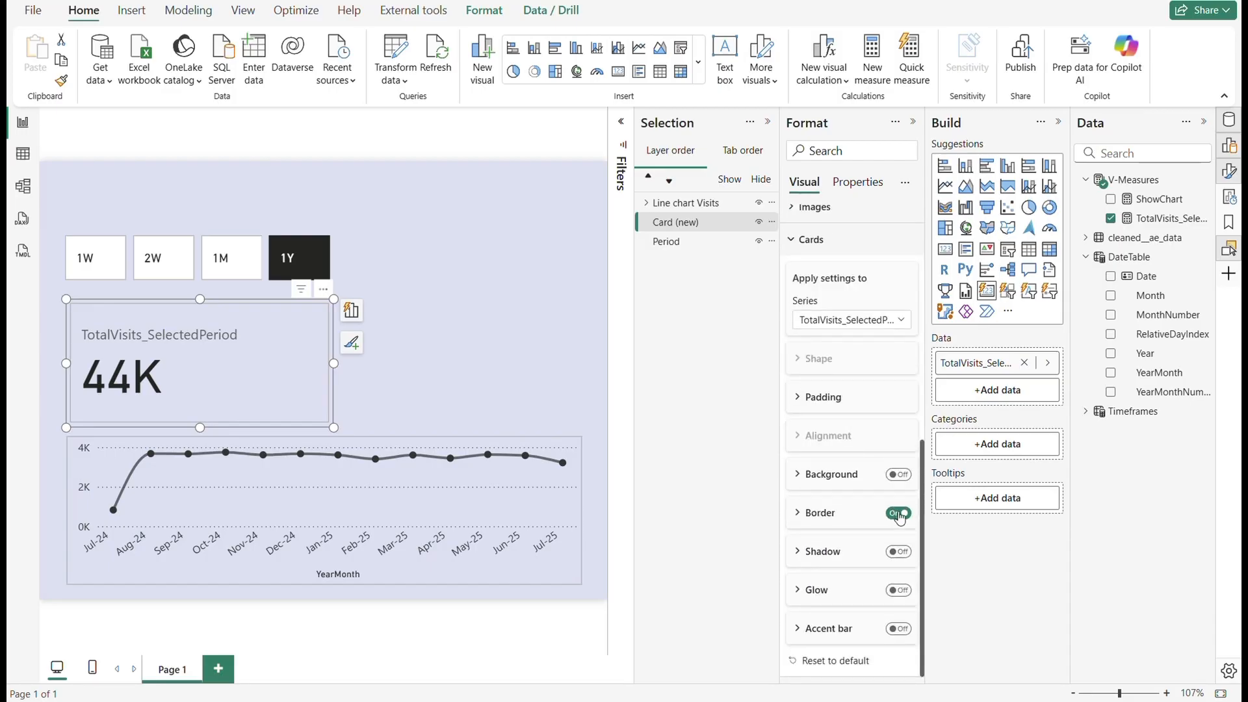
{"action": "left_click", "coordinate": [898, 514]}
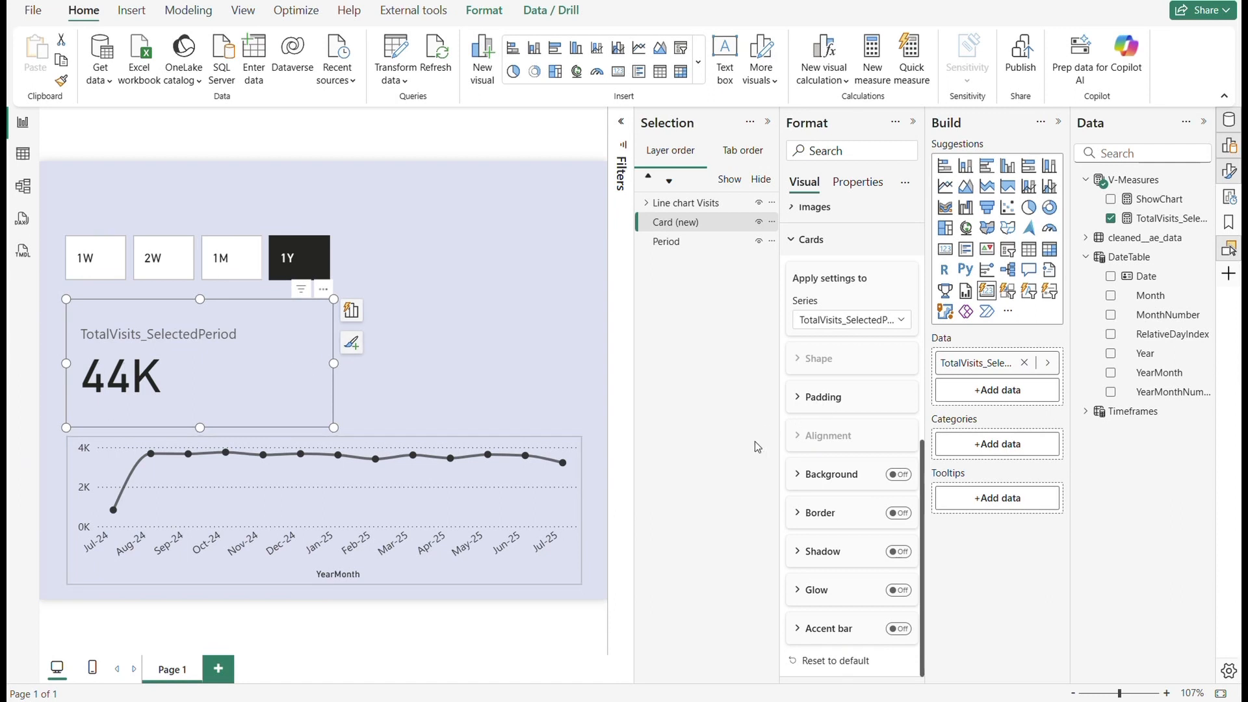
- Turn off the label in the new card's callout values so only the number shows
{"action": "scroll", "coordinate": [842, 459], "scroll_direction": "up", "scroll_amount": 5}
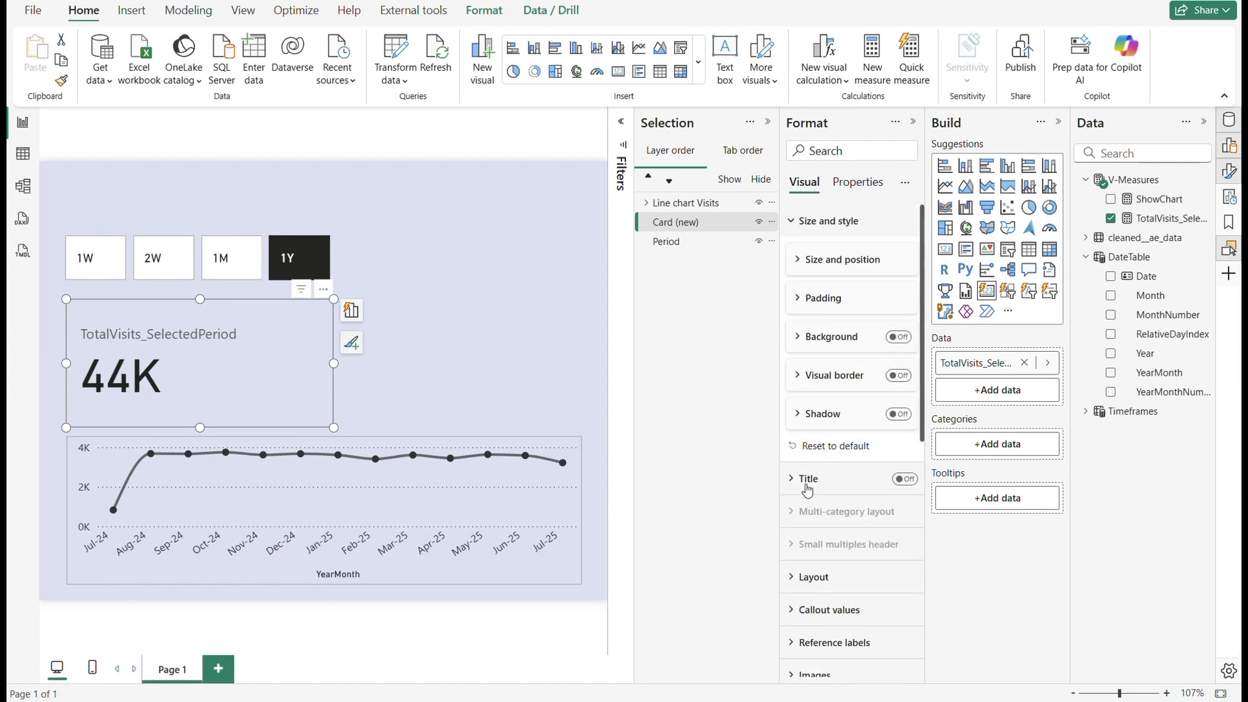
{"action": "scroll", "coordinate": [819, 468], "scroll_direction": "down", "scroll_amount": 3}
{"action": "left_click", "coordinate": [816, 455]}
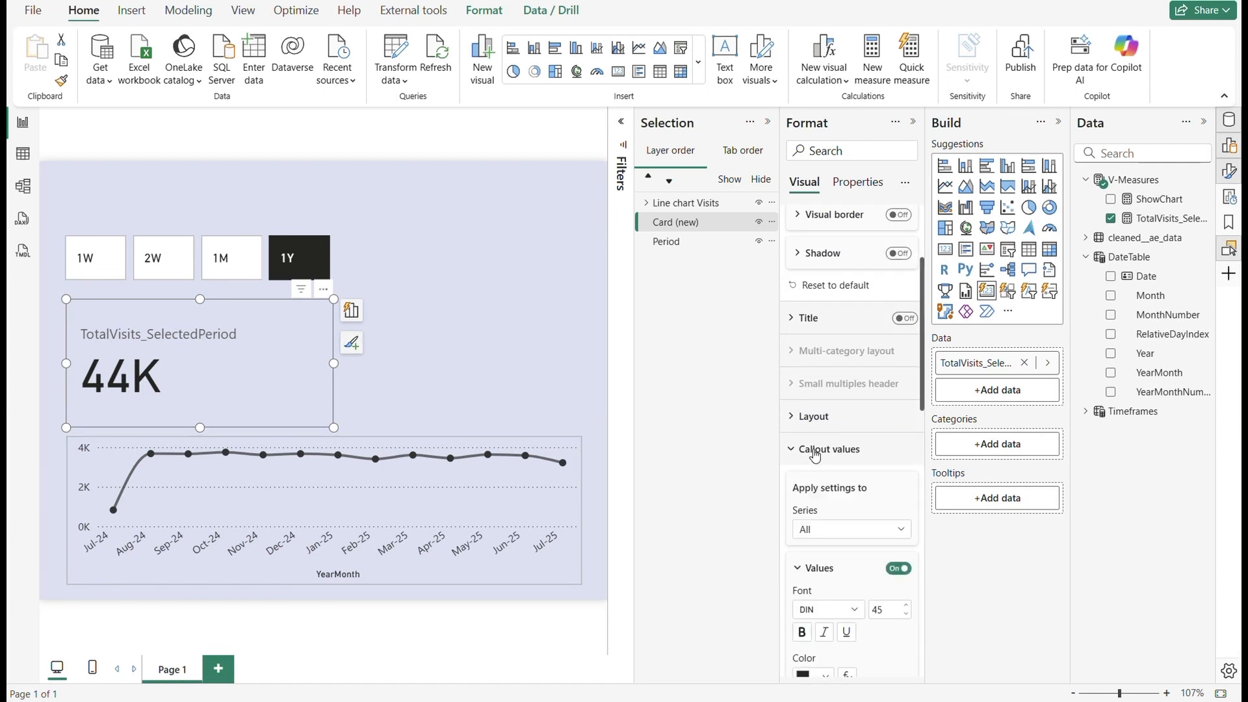
{"action": "scroll", "coordinate": [816, 455], "scroll_direction": "down", "scroll_amount": 5}
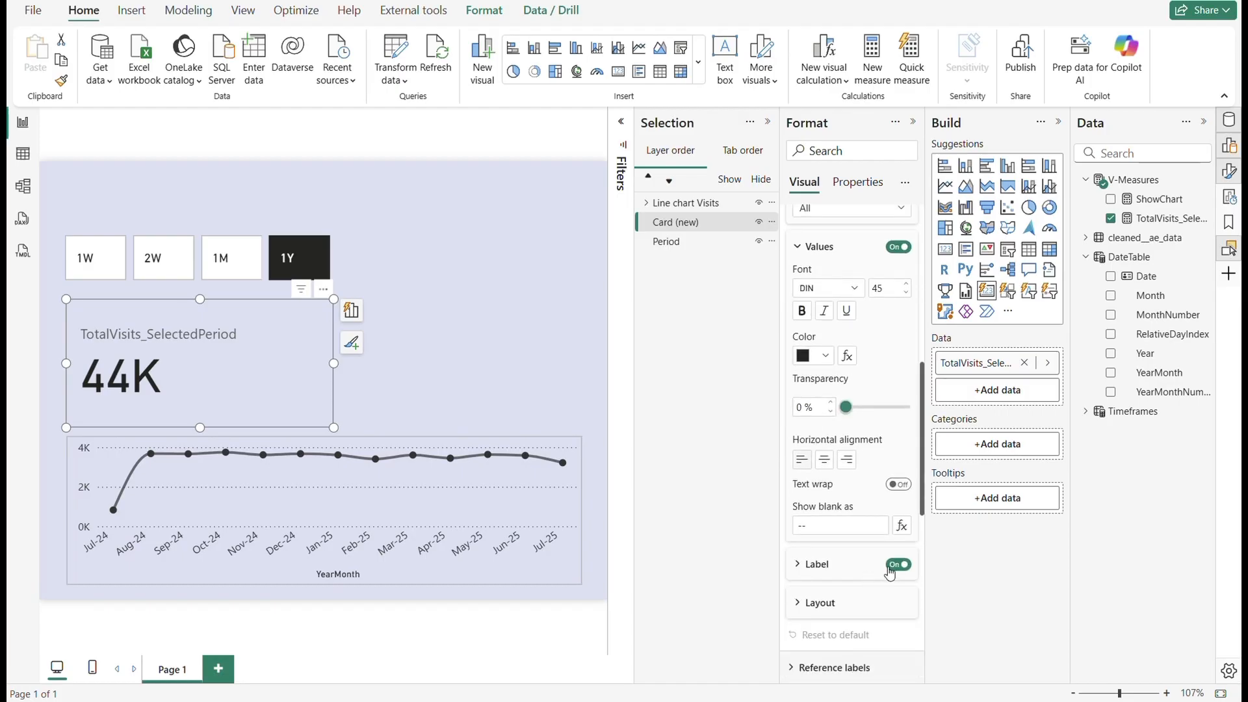
{"action": "left_click", "coordinate": [896, 565]}
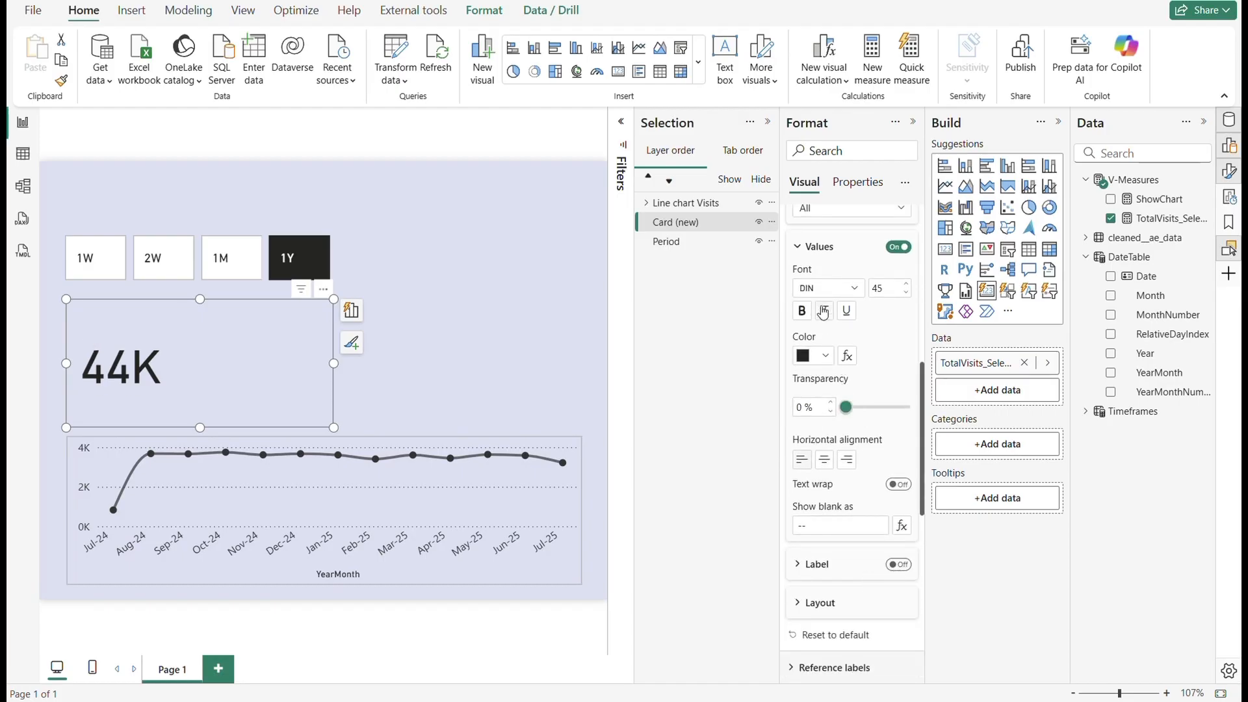
- Set the new card's callout value font to Segoe UI Semibold at size 47
{"action": "scroll", "coordinate": [823, 291], "scroll_direction": "up", "scroll_amount": 1}
{"action": "left_click", "coordinate": [854, 368]}
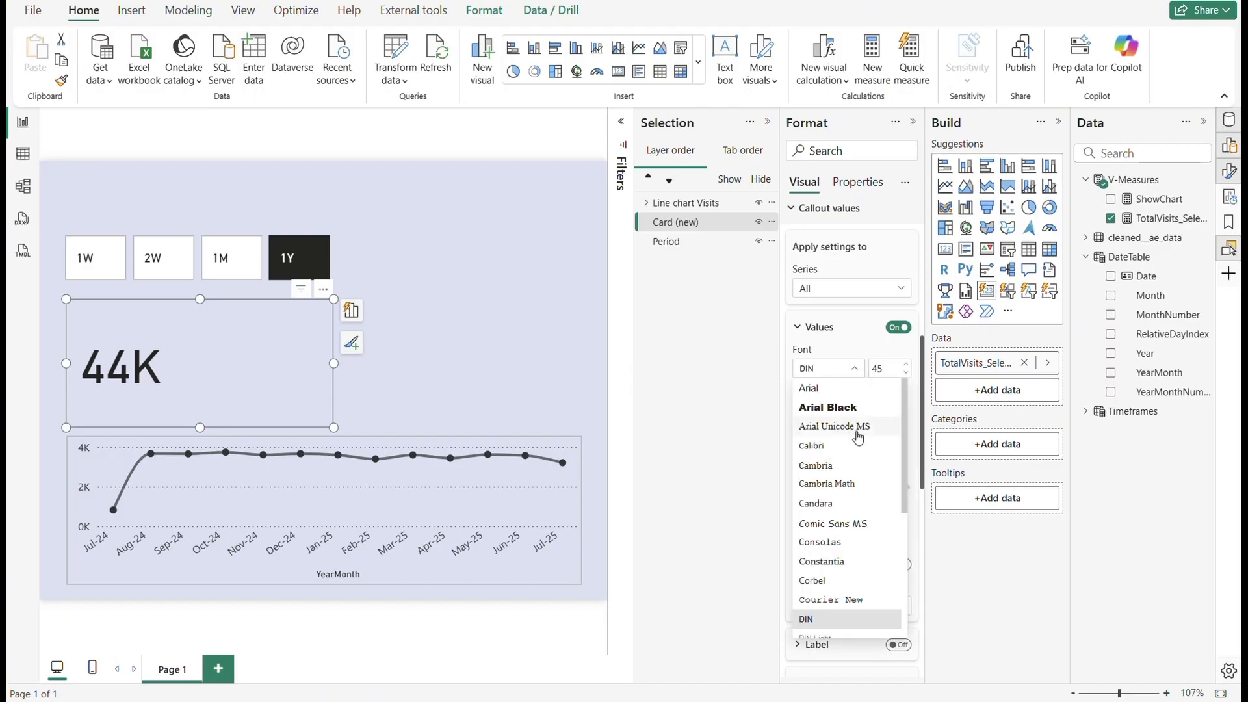
{"action": "scroll", "coordinate": [849, 504], "scroll_direction": "down", "scroll_amount": 3}
{"action": "scroll", "coordinate": [849, 504], "scroll_direction": "down", "scroll_amount": 2}
{"action": "left_click", "coordinate": [852, 495]}
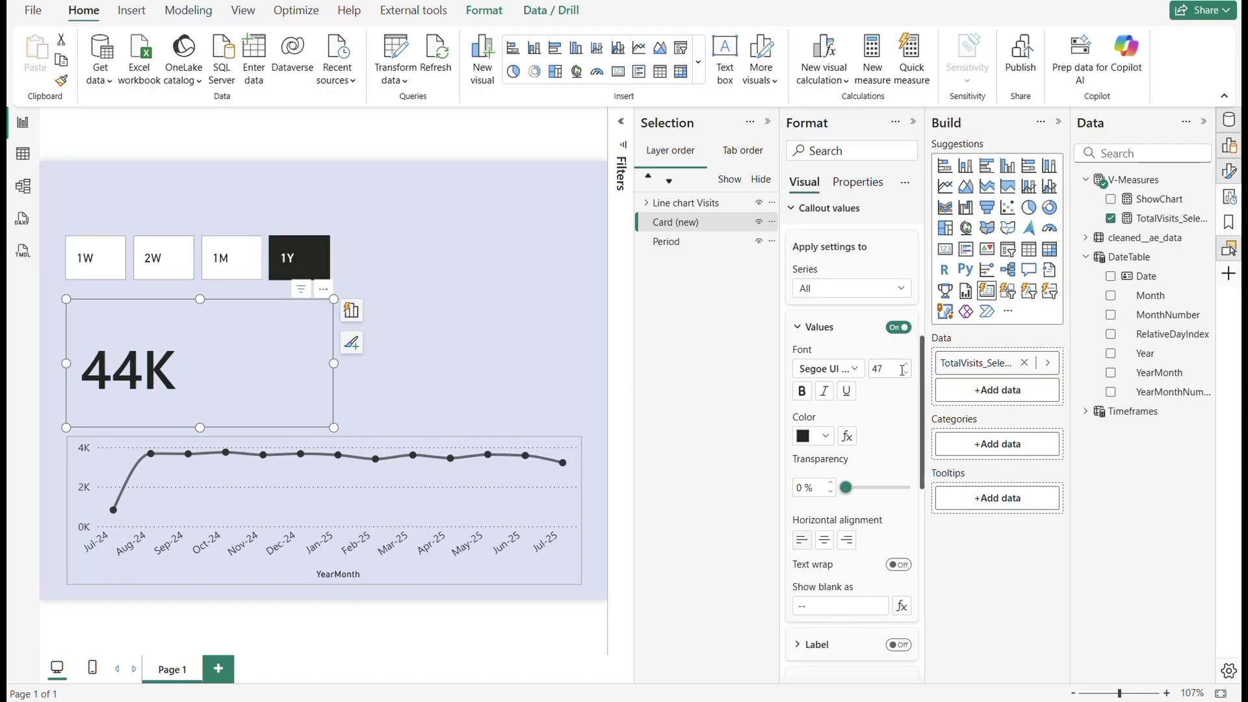
- Apply the callout value settings to the TotalVisits_SelectedPeriod series and set its display units to None
{"action": "scroll", "coordinate": [829, 455], "scroll_direction": "down", "scroll_amount": 4}
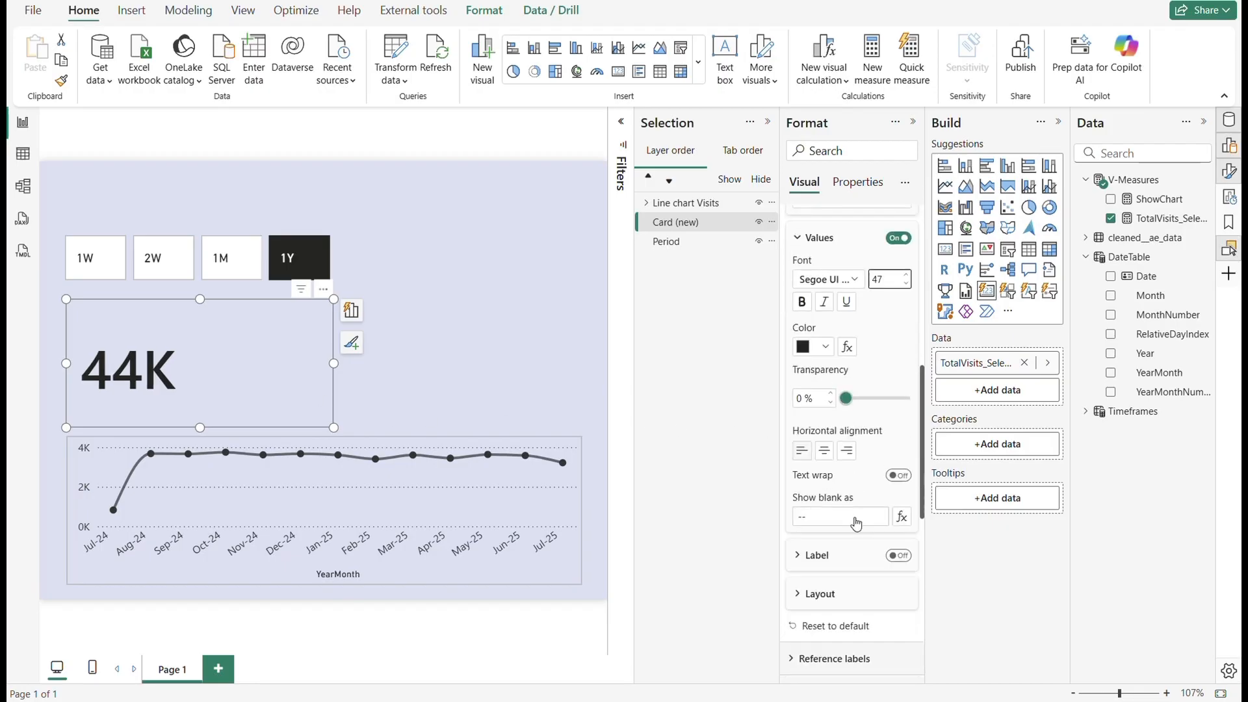
{"action": "scroll", "coordinate": [829, 429], "scroll_direction": "up", "scroll_amount": 4}
{"action": "scroll", "coordinate": [829, 427], "scroll_direction": "down", "scroll_amount": 3}
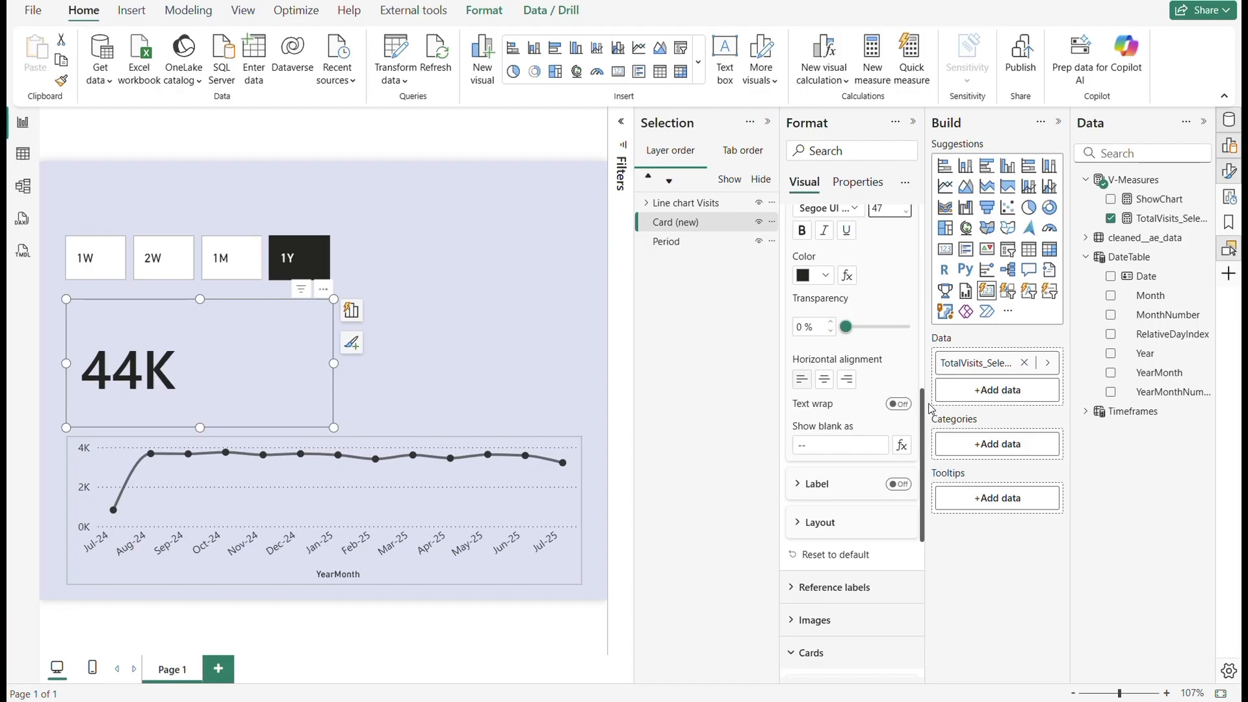
{"action": "scroll", "coordinate": [824, 436], "scroll_direction": "down", "scroll_amount": 1}
{"action": "scroll", "coordinate": [815, 390], "scroll_direction": "up", "scroll_amount": 2}
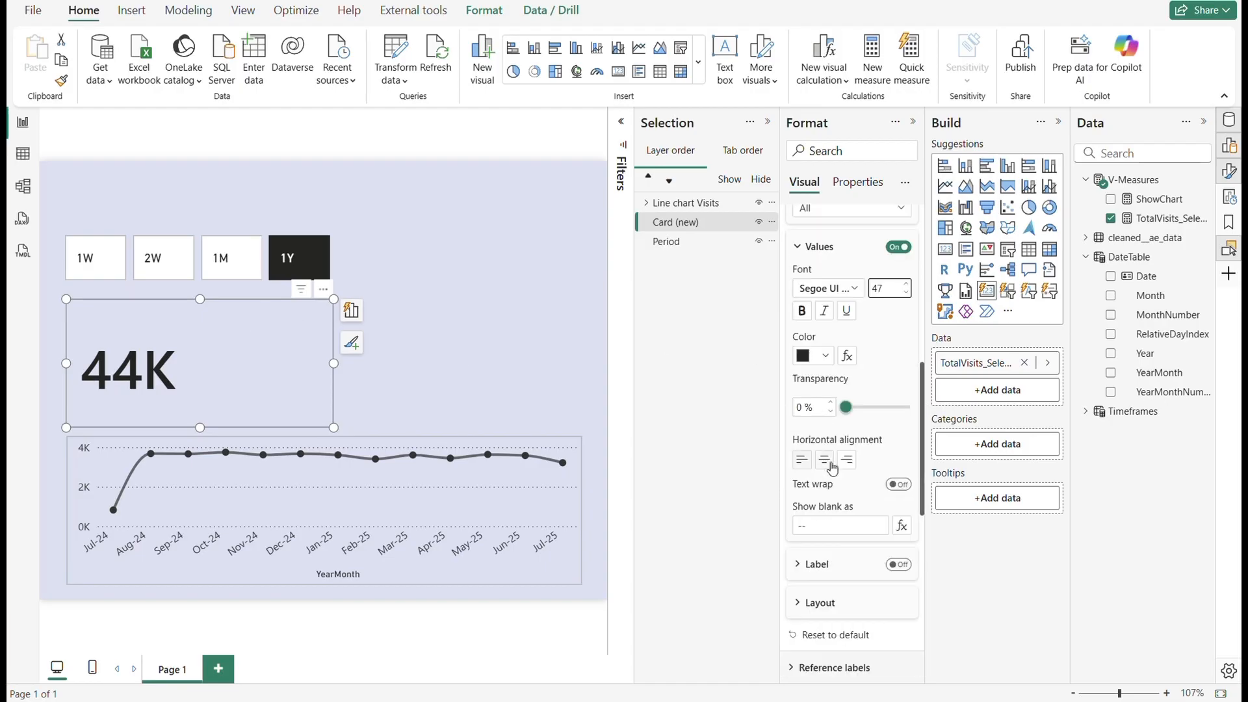
{"action": "scroll", "coordinate": [825, 455], "scroll_direction": "down", "scroll_amount": 1}
{"action": "scroll", "coordinate": [830, 468], "scroll_direction": "up", "scroll_amount": 2}
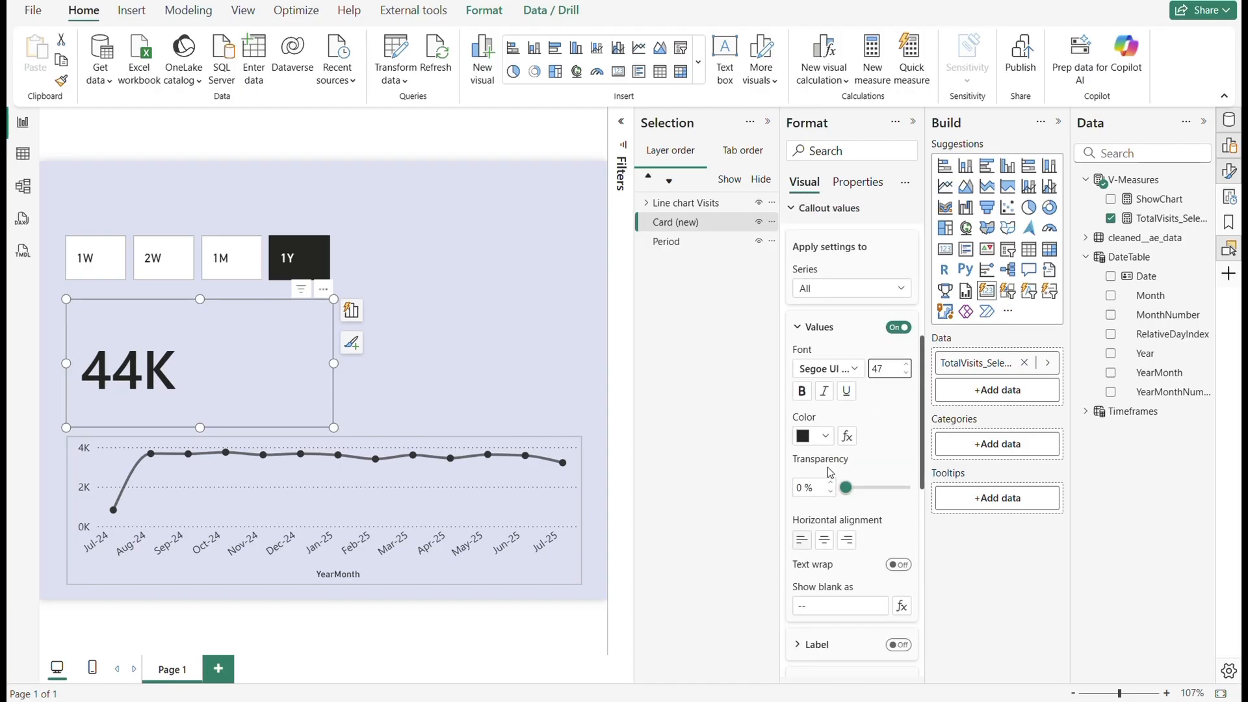
{"action": "left_click", "coordinate": [818, 291]}
{"action": "left_click", "coordinate": [821, 327]}
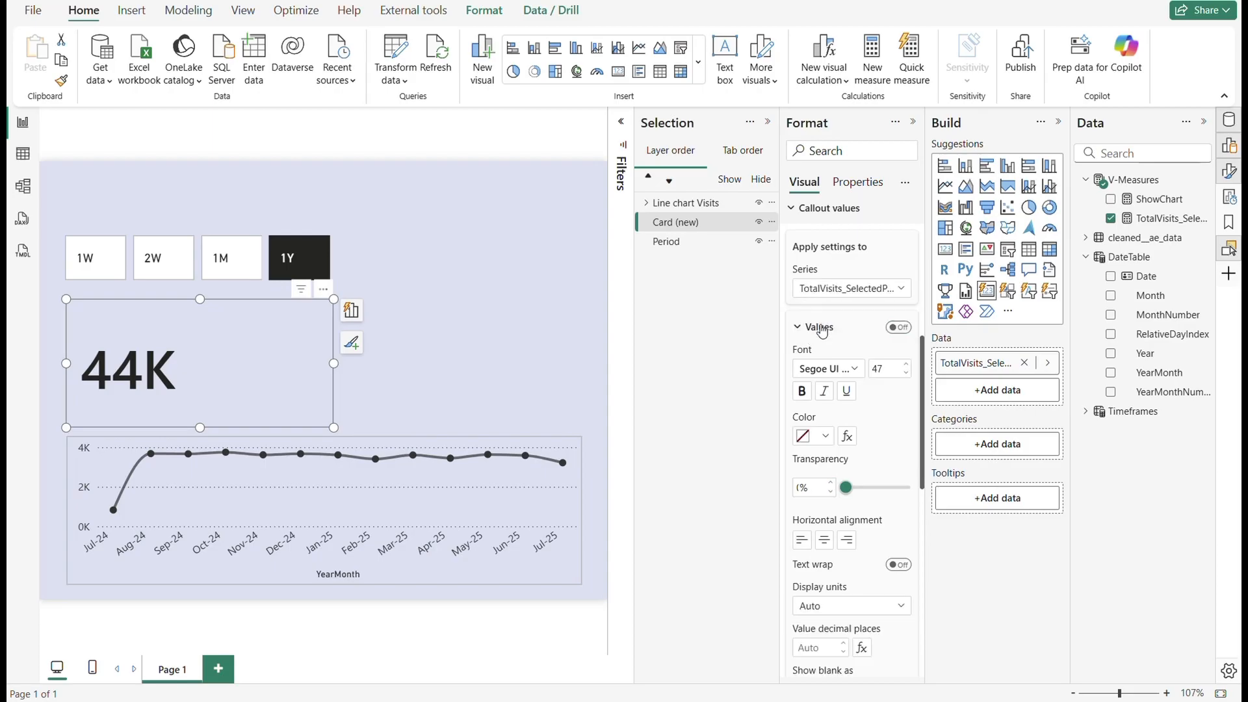
{"action": "left_click", "coordinate": [841, 290]}
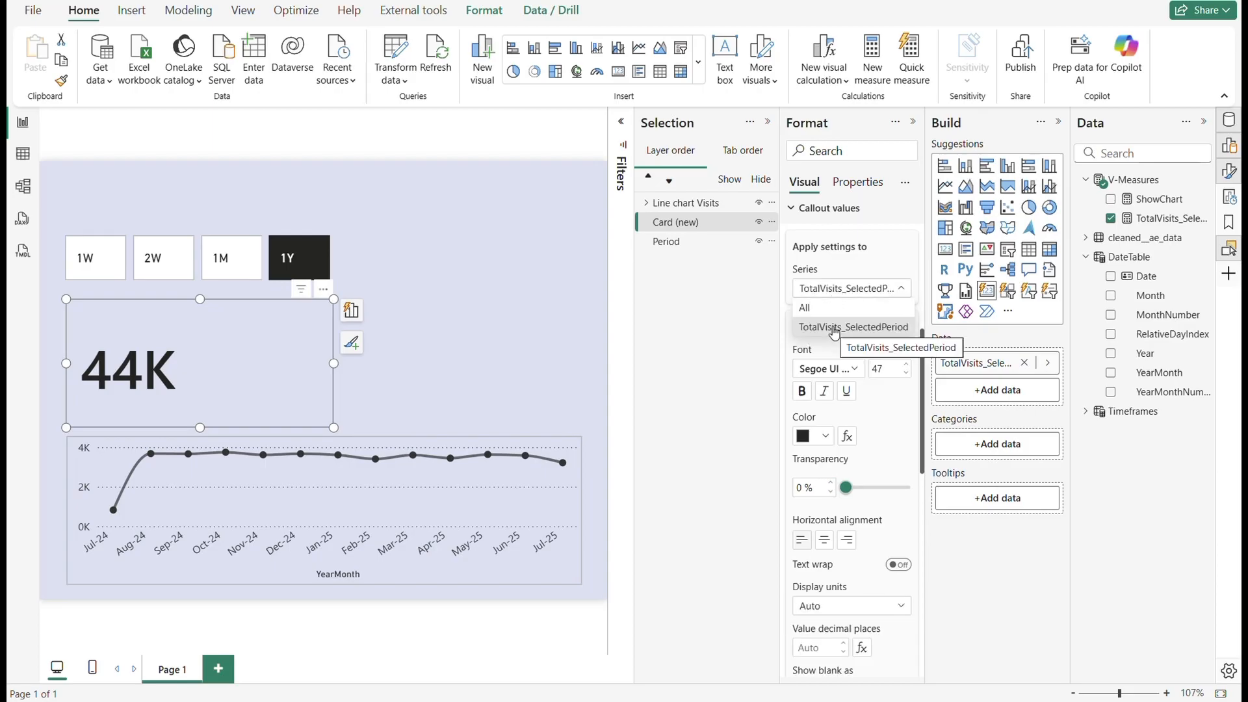
{"action": "left_click", "coordinate": [833, 329]}
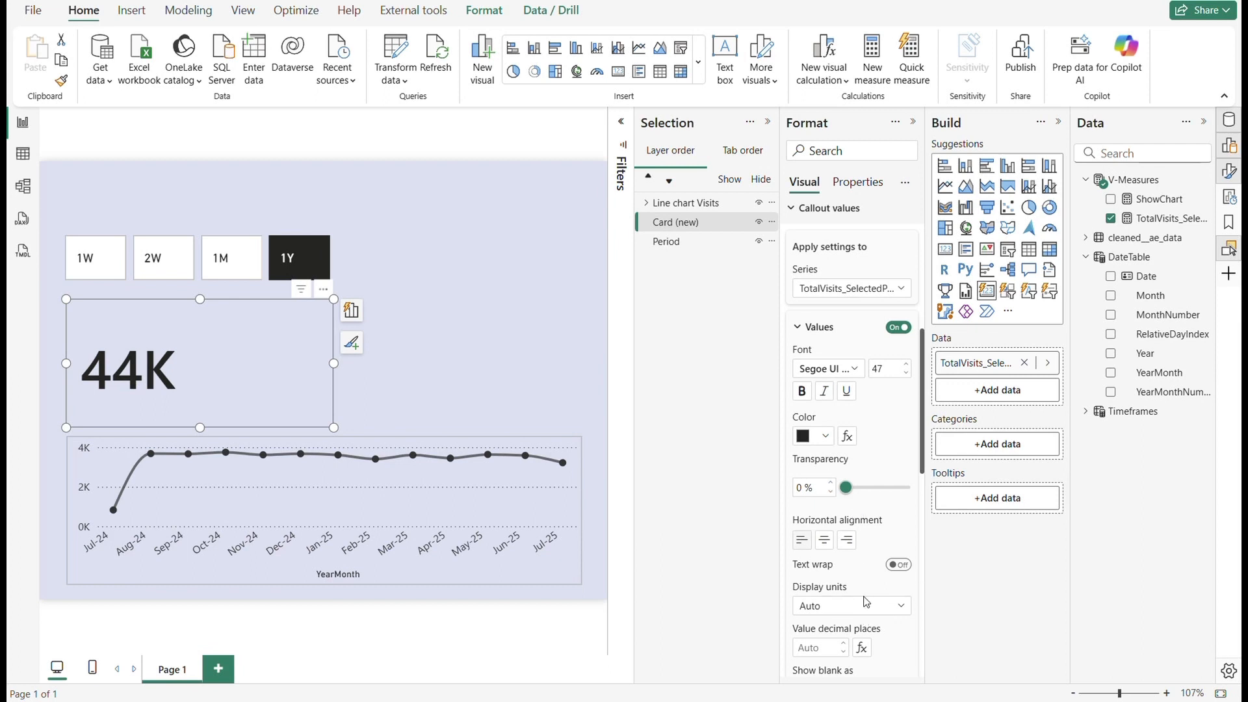
{"action": "left_click", "coordinate": [841, 608]}
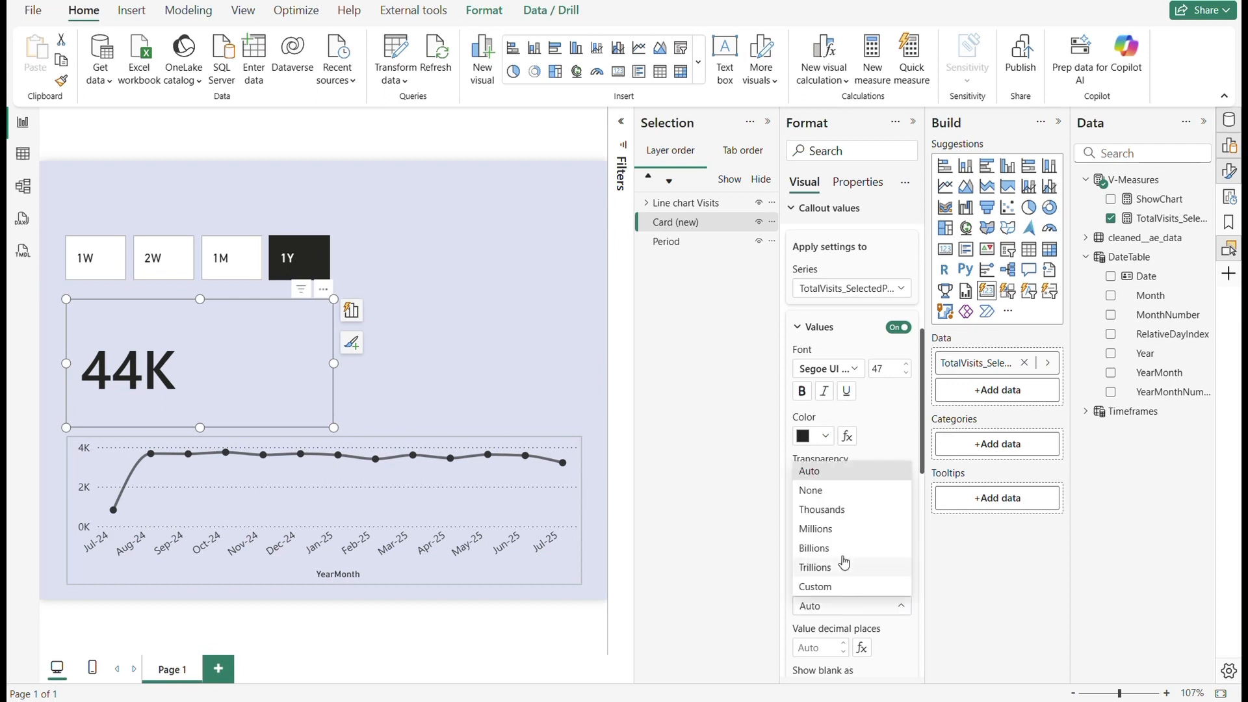
{"action": "left_click", "coordinate": [841, 492]}
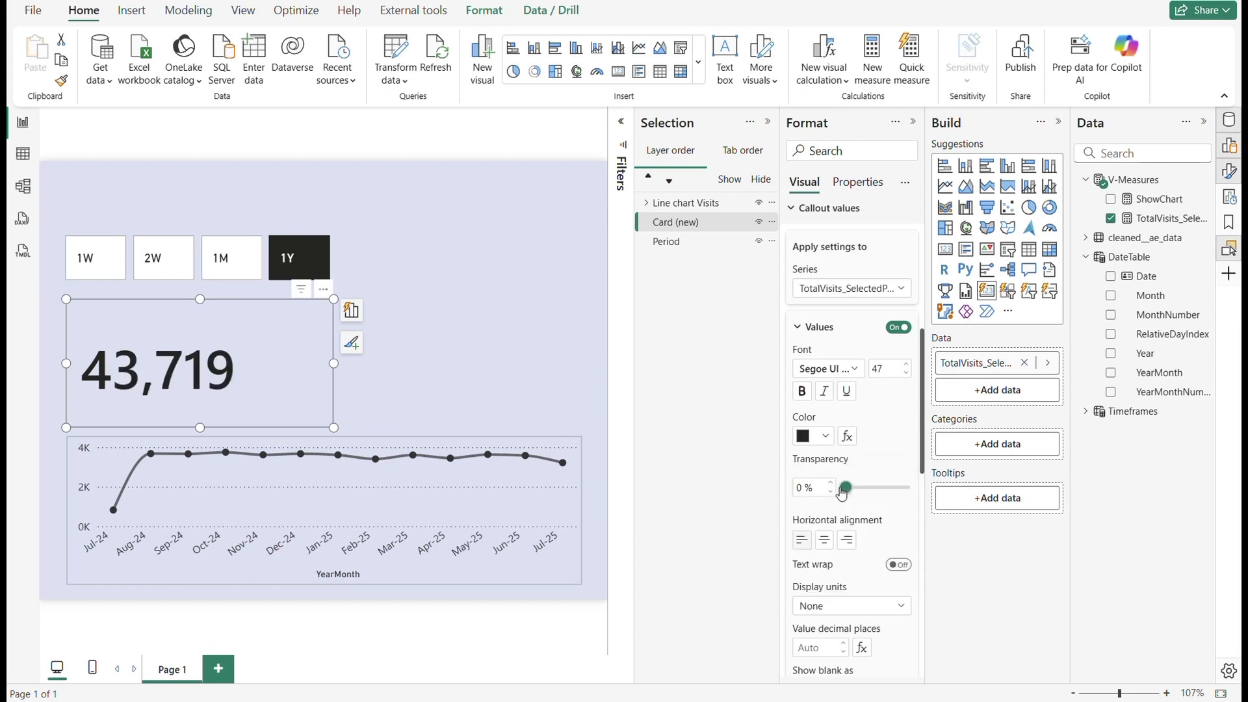
- Switch the period slicer through 1W, 2W, 1M and 1Y to check the new card's number
{"action": "left_click", "coordinate": [105, 267]}
{"action": "left_click", "coordinate": [171, 269]}
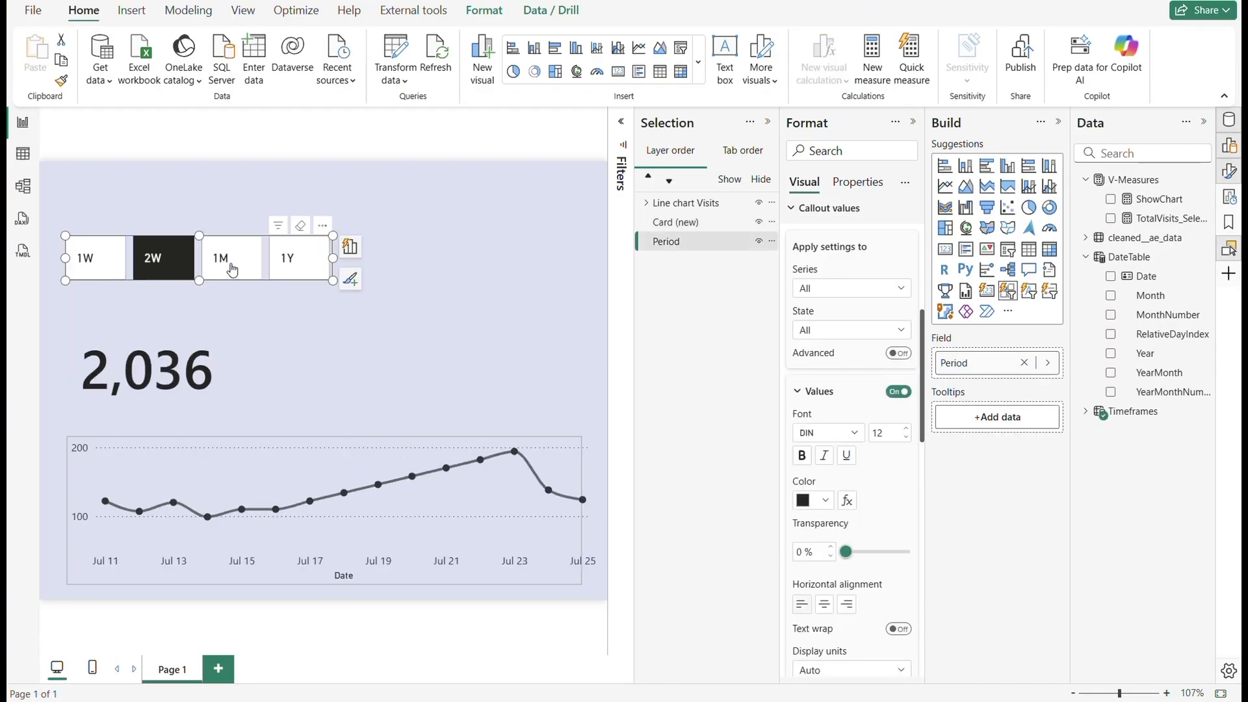
{"action": "left_click", "coordinate": [232, 269]}
{"action": "left_click", "coordinate": [308, 268]}
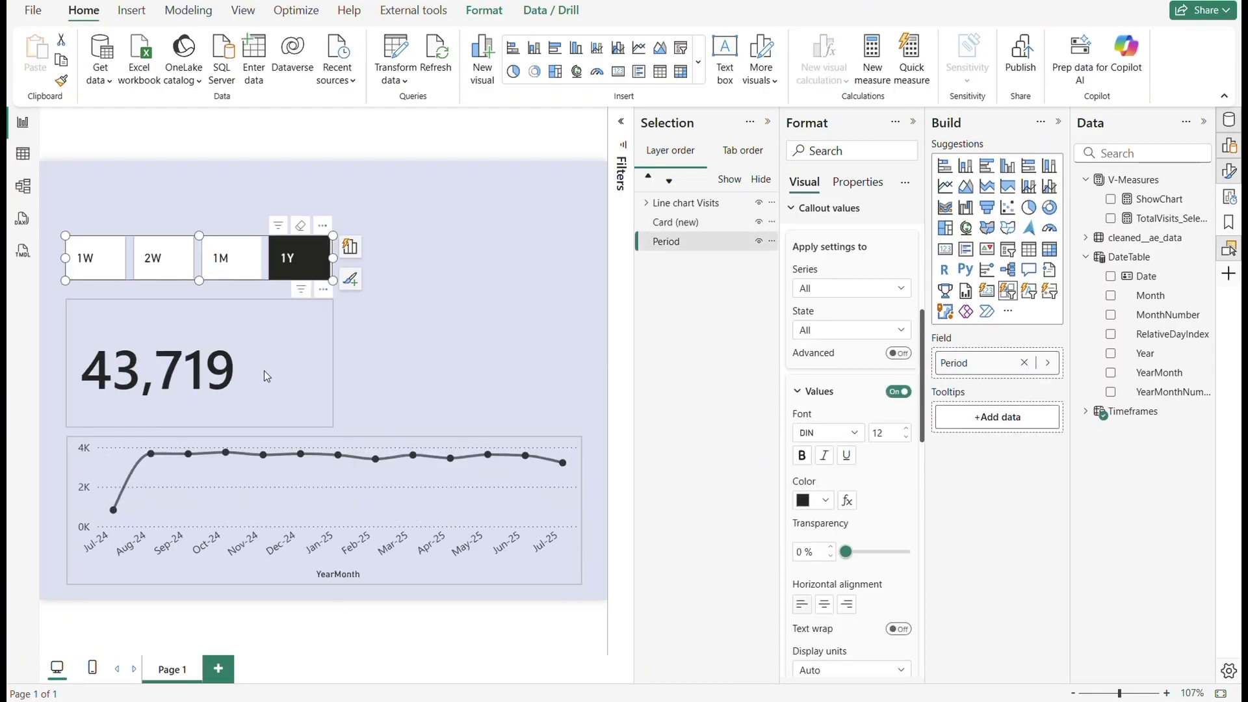
- Move the visits card up slightly so it sits just beneath the period slicer, and deselect it
{"action": "left_click", "coordinate": [264, 371]}
{"action": "left_click_drag", "start_coordinate": [264, 370], "coordinate": [263, 357]}
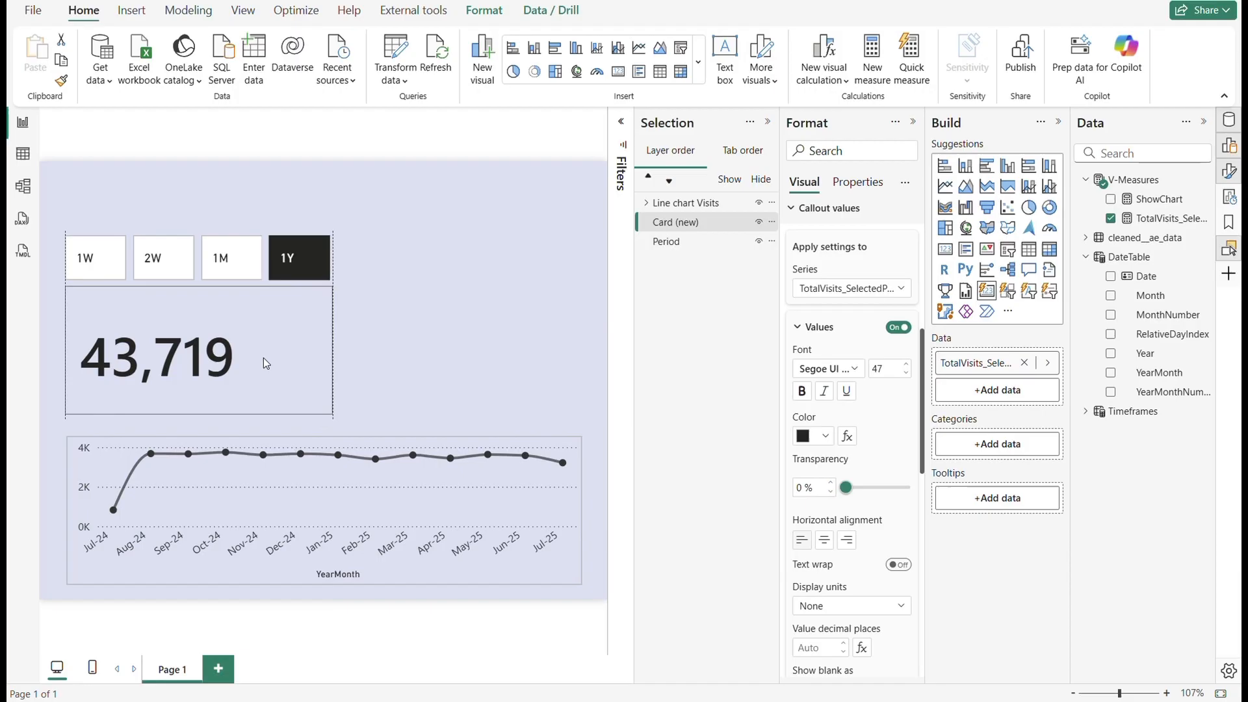
{"action": "left_click", "coordinate": [489, 346]}
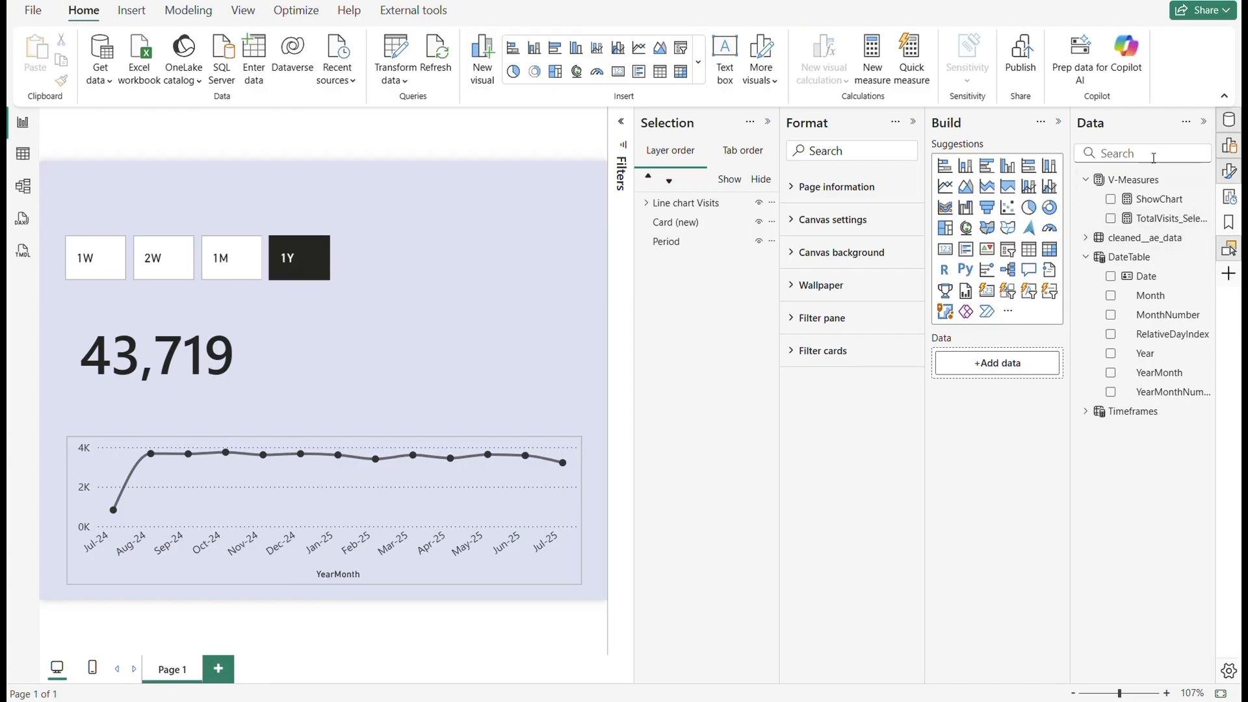
- Add a LastYearVisits measure to V-Measures returning "Previous Year" plus the Total_Visits sum for the selected period shifted back 365 days
{"action": "left_click", "coordinate": [1144, 183]}
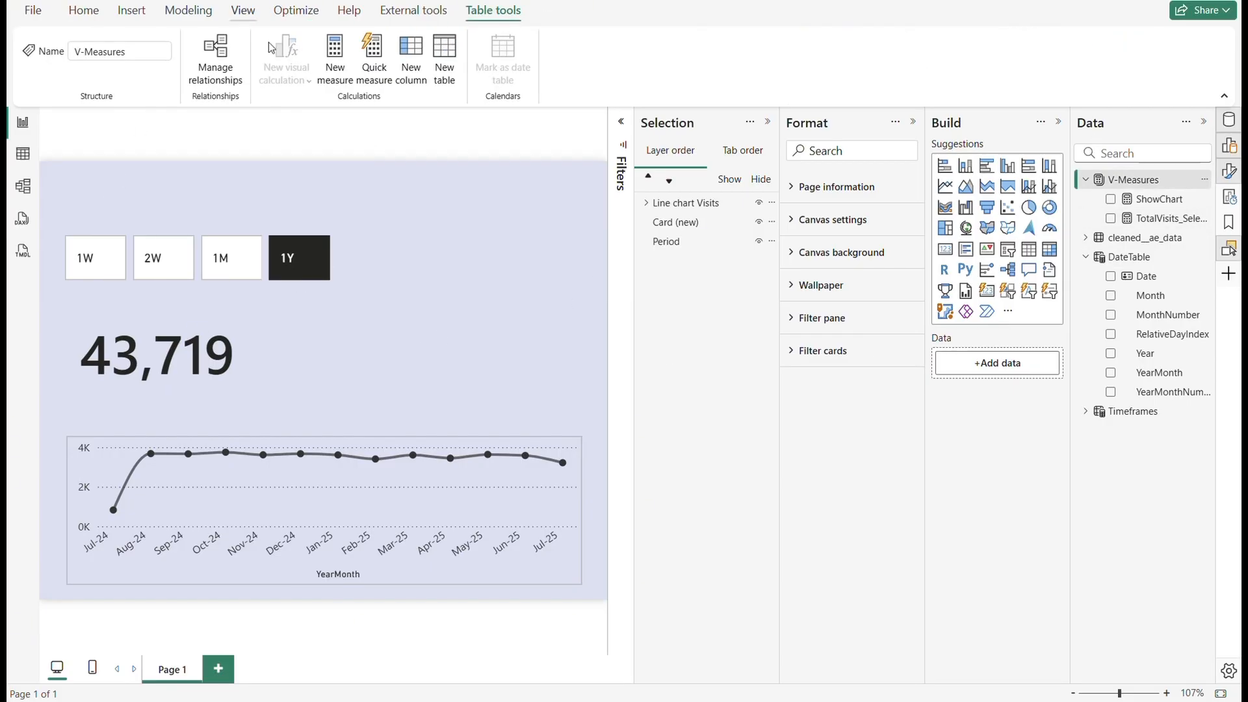
{"action": "left_click", "coordinate": [336, 58]}
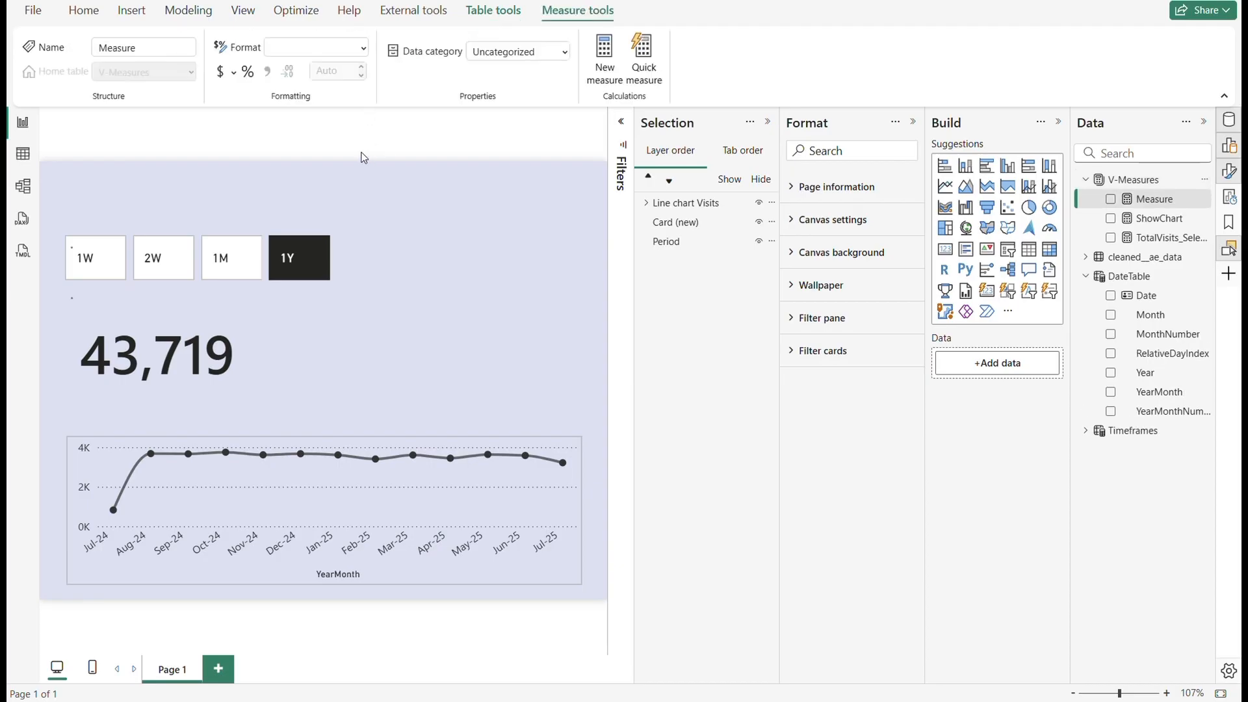
{"action": "type", "text": "LastYearVisits = VAR _period = SELECTEDVALUE(Timeframes[Period], \"1W\") VAR _daysBack =     SWITCH(         _period,         \"1W\", 7,         \"2W\", 14,         \"1M\", 30,         \"1Y\", 365     )  -- Define current and last year's date range VAR LatestDate = MAX(DateTable[Date]) VAR Start_Current = LatestDate - _daysBack + 1 VAR End_Current = LatestDate  VAR Start_LastYear = Start_Current - 365 VAR End_LastYear = End_Current - 365  -- Last year's visits RETURN \"Previous Year  \" & CALCULATE(     SUM('cleaned__ae_data'[Total_Visits]),     FILTER(         DateTable,         DateTable[Date] >= Start_LastYear &&         DateTable[Date] <= End_LastYear     ) )"}
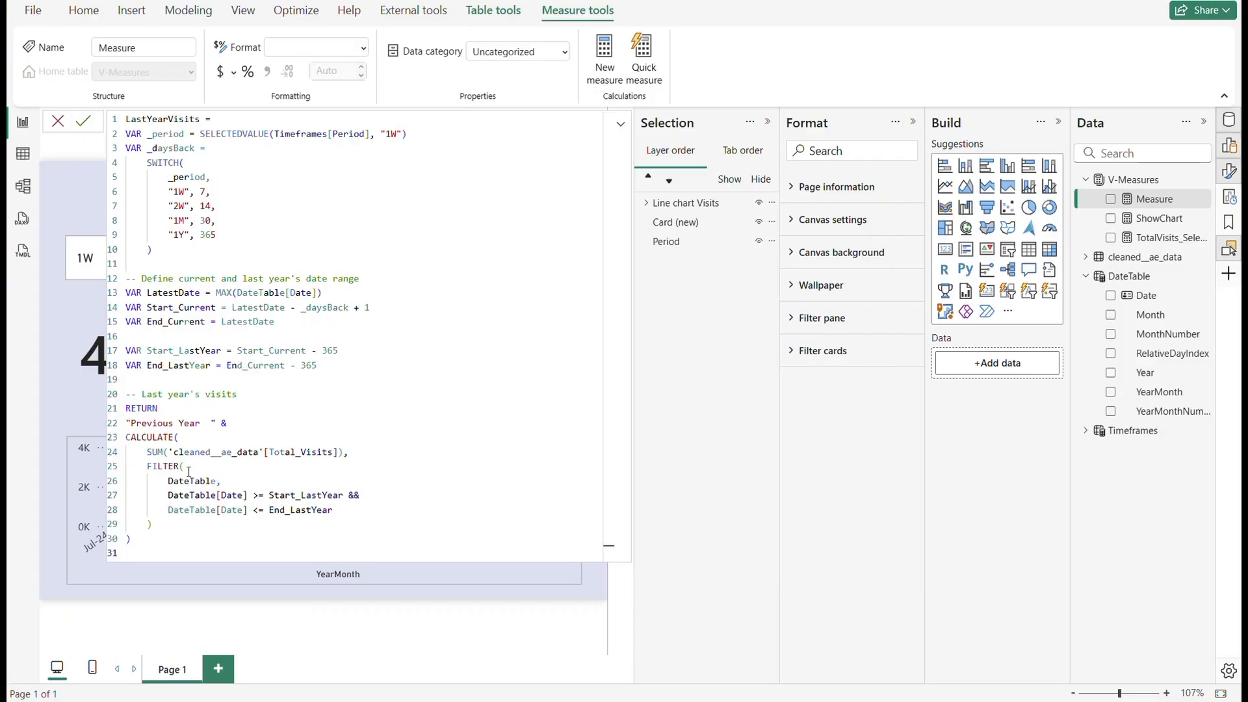
{"action": "left_click", "coordinate": [83, 121]}
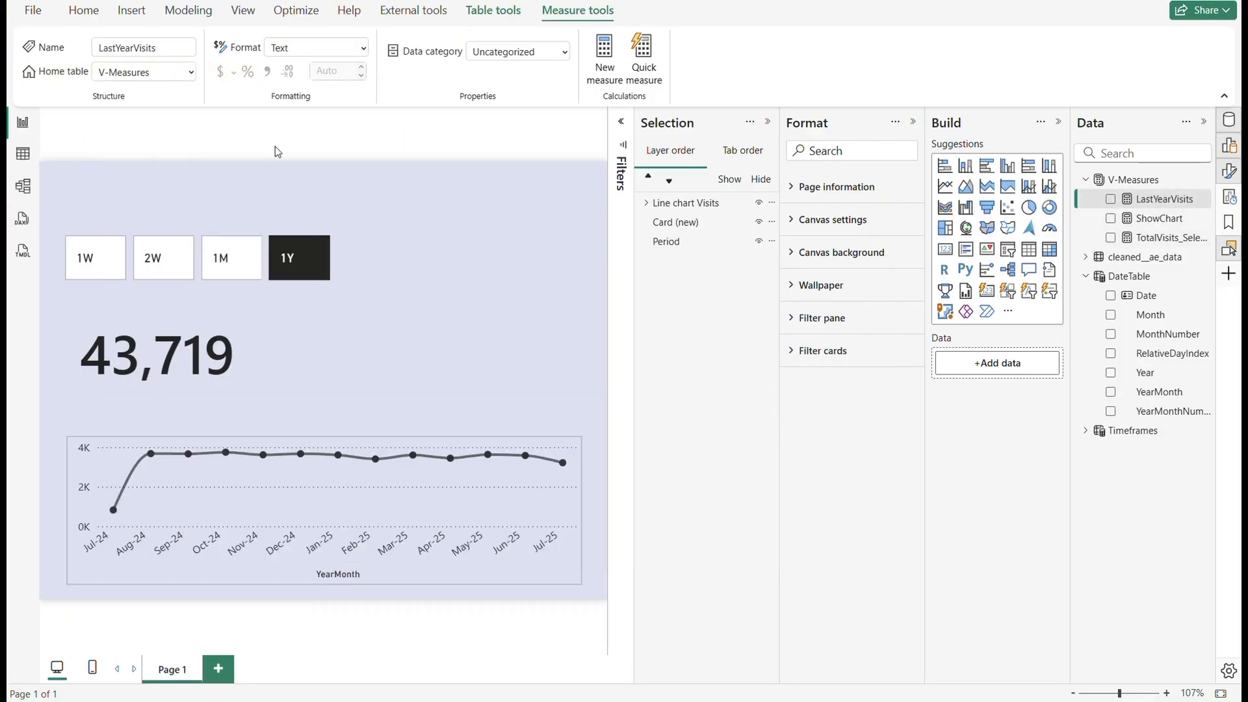
{"action": "left_click", "coordinate": [542, 3]}
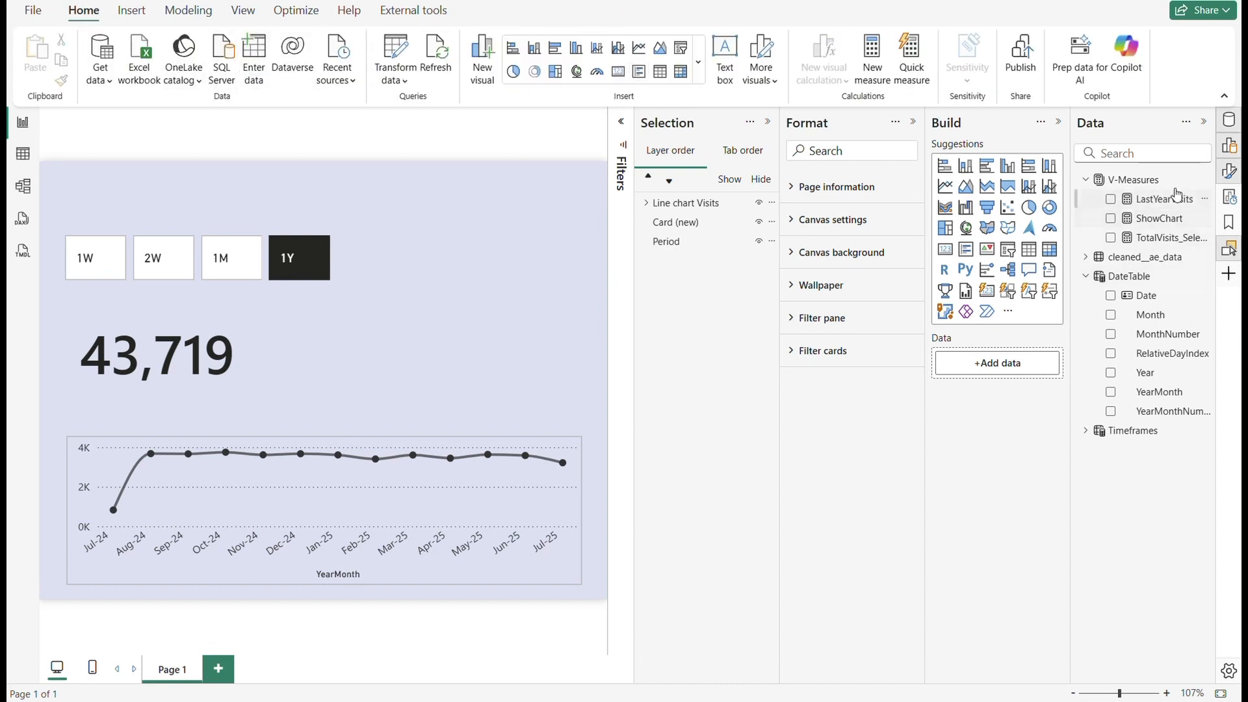
- Create a YoY_Change_Visits_Percent measure in V-Measures returning the selected period's year-over-year visits change formatted "0.0%" with a ▲, ▼ or dash indicator
{"action": "left_click", "coordinate": [1147, 180]}
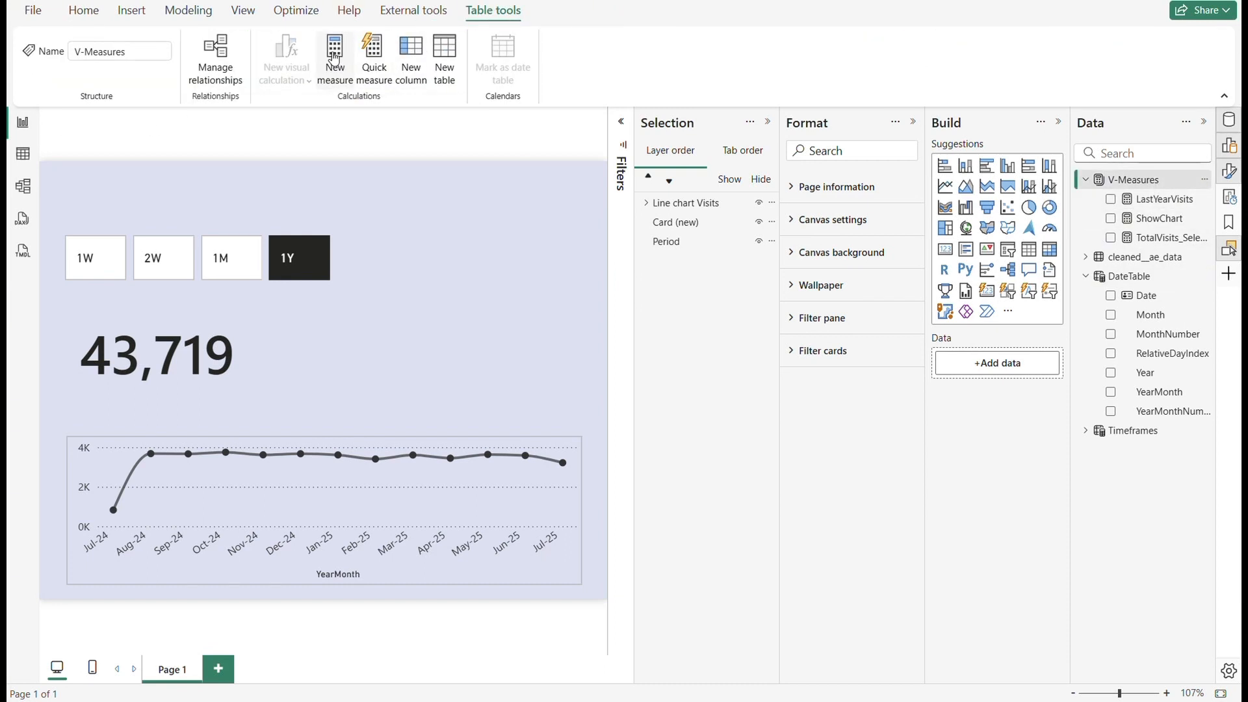
{"action": "left_click", "coordinate": [334, 57]}
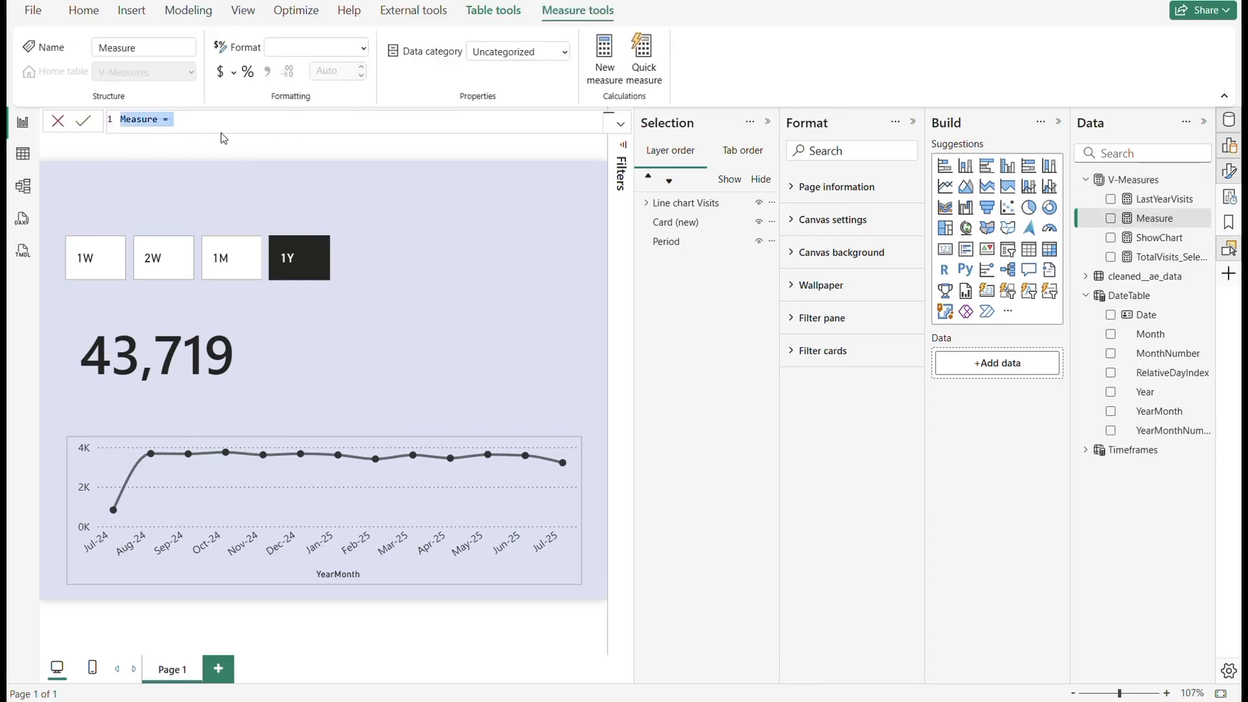
{"action": "key", "text": "ctrl+v"}
{"action": "scroll", "coordinate": [187, 198], "scroll_direction": "up", "scroll_amount": 7}
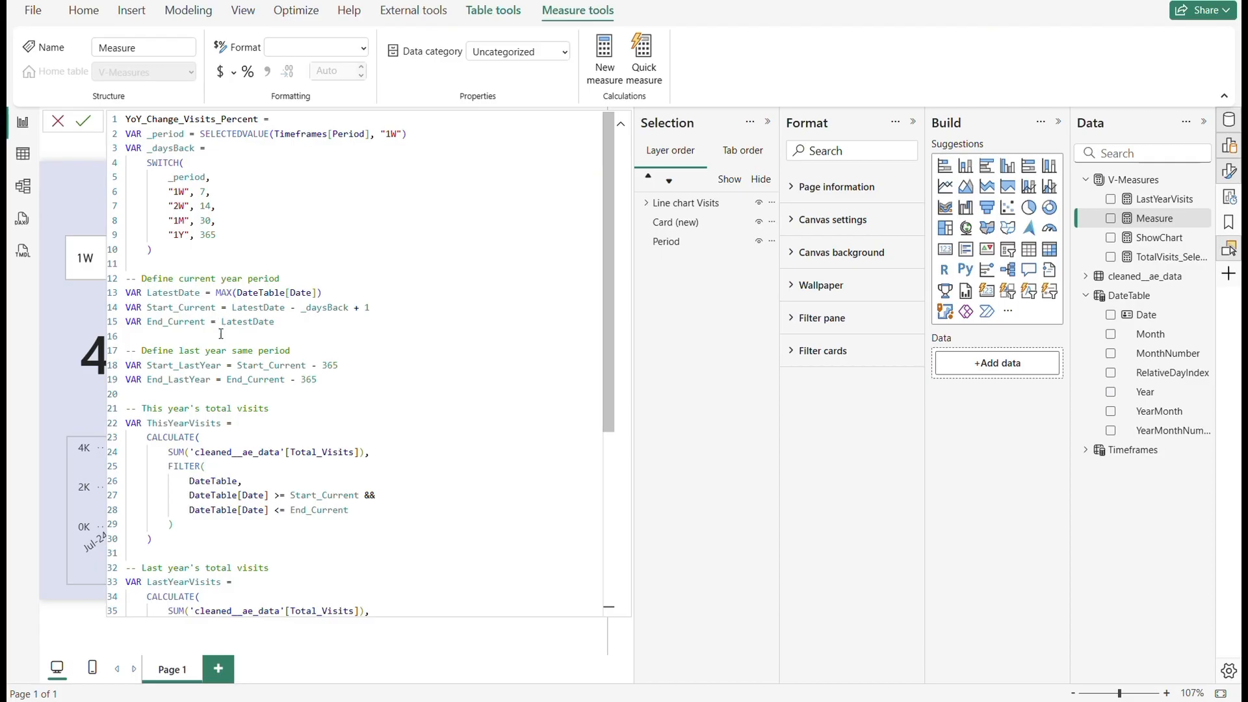
{"action": "scroll", "coordinate": [221, 333], "scroll_direction": "down", "scroll_amount": 2}
{"action": "scroll", "coordinate": [211, 460], "scroll_direction": "down", "scroll_amount": 4}
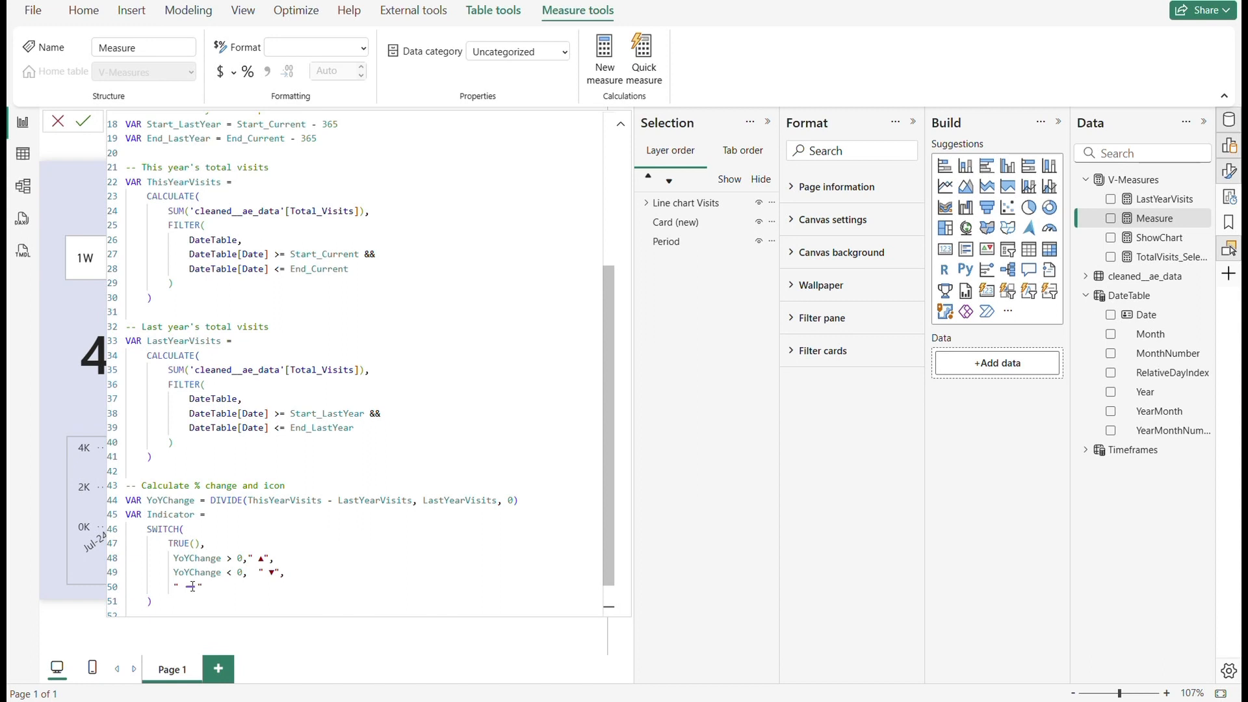
{"action": "scroll", "coordinate": [192, 586], "scroll_direction": "up", "scroll_amount": 6}
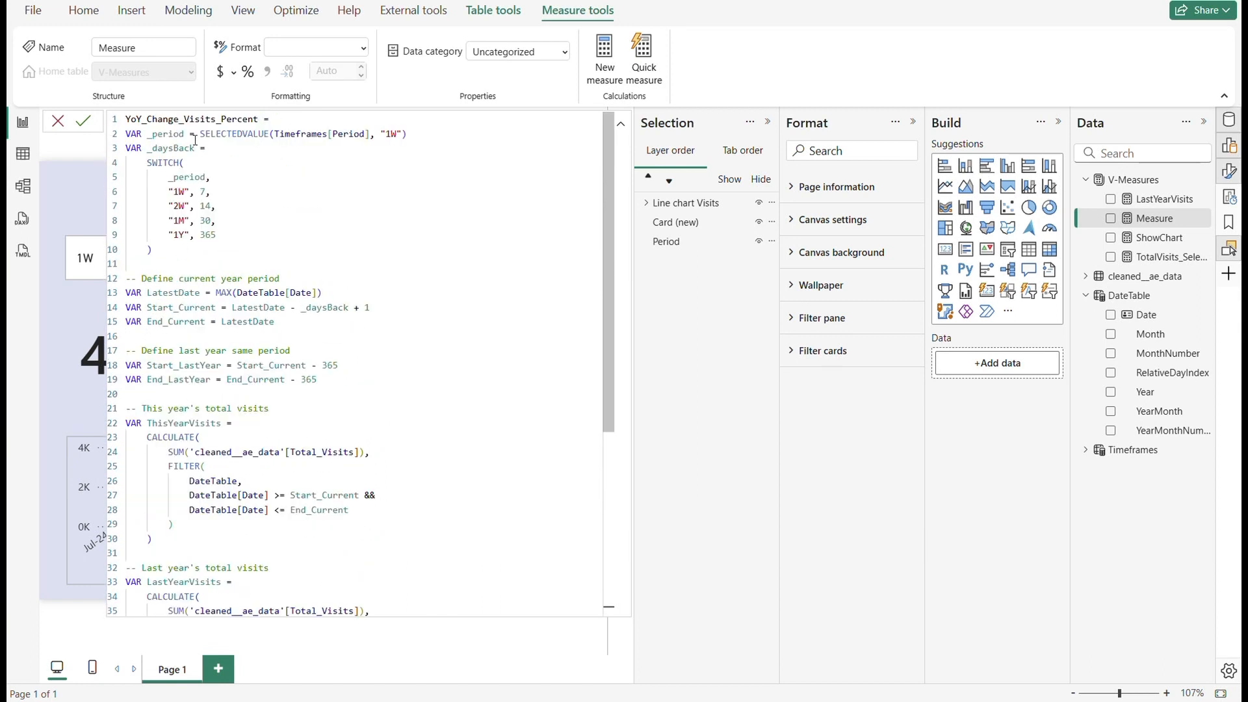
{"action": "scroll", "coordinate": [191, 425], "scroll_direction": "down", "scroll_amount": 7}
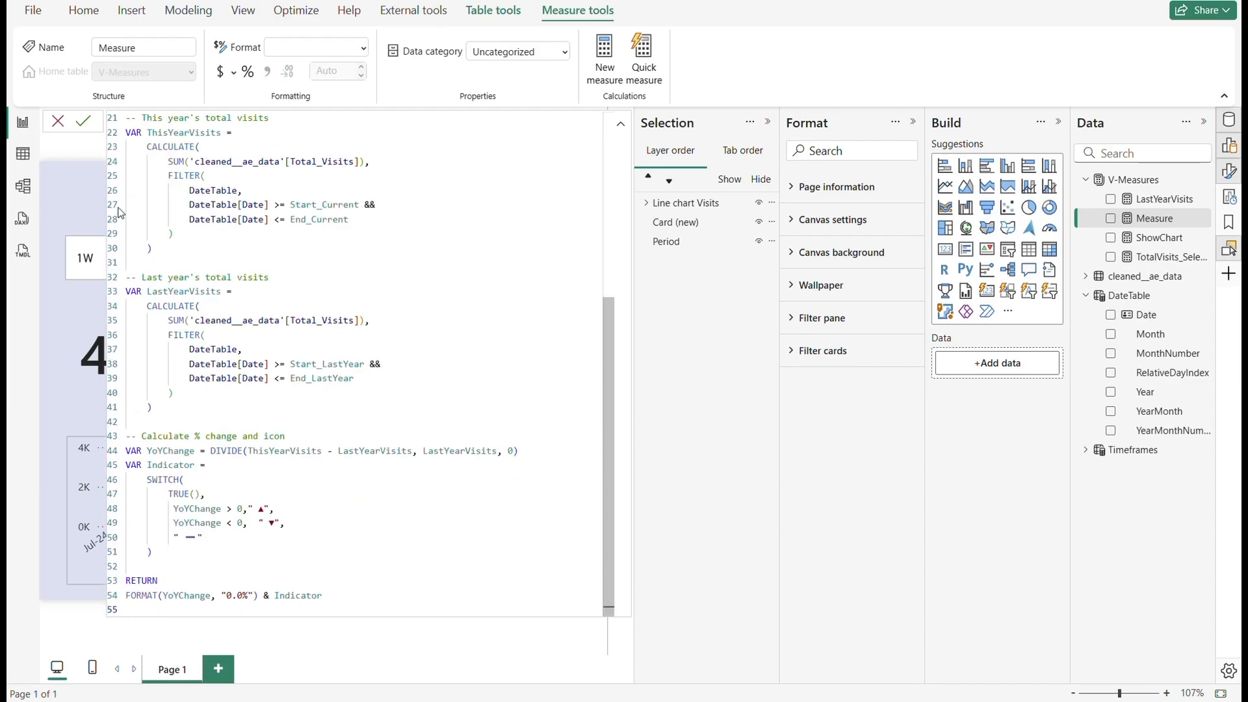
- Commit the YoY_Change_Visits_Percent measure and close the formula editor
{"action": "left_click", "coordinate": [87, 122]}
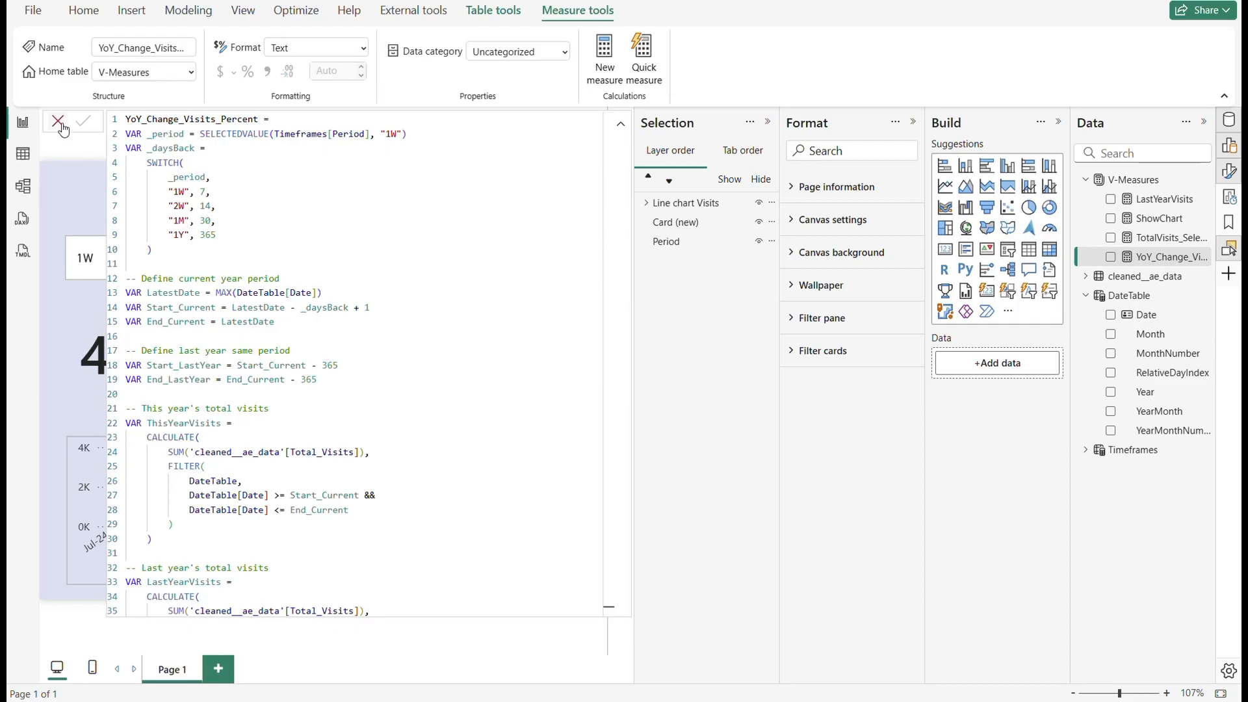
{"action": "left_click", "coordinate": [57, 122]}
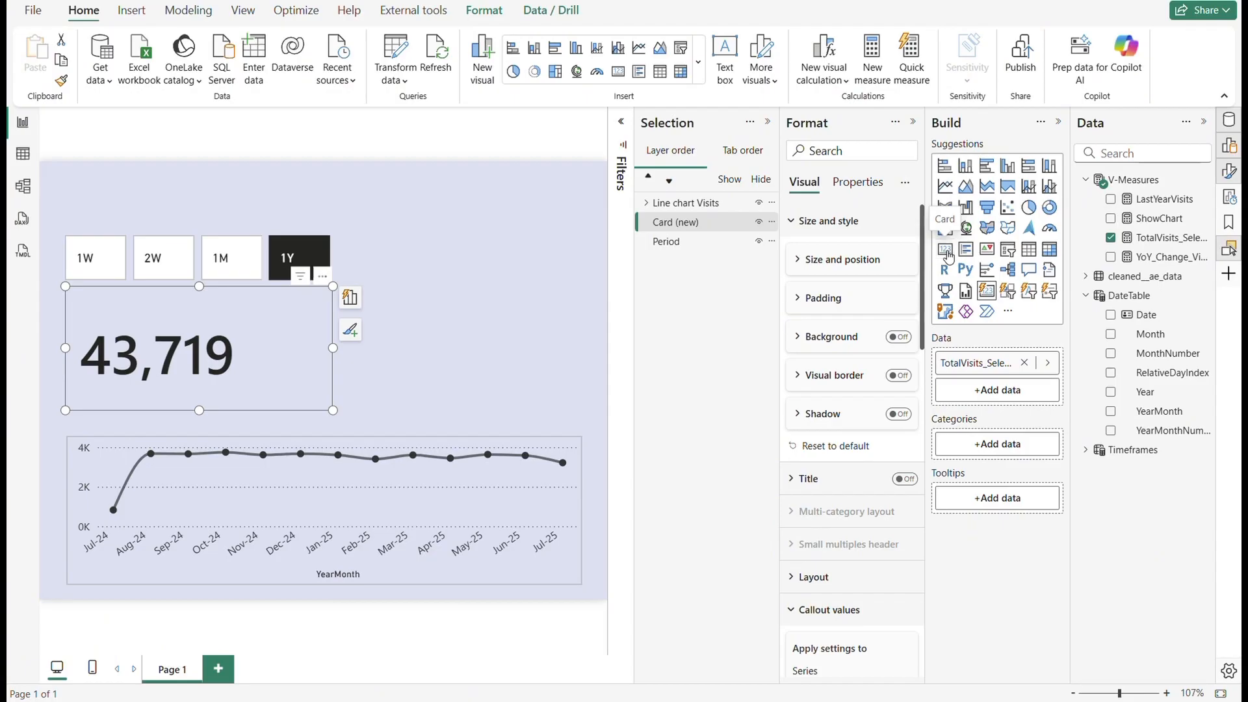
{"action": "left_click", "coordinate": [945, 251]}
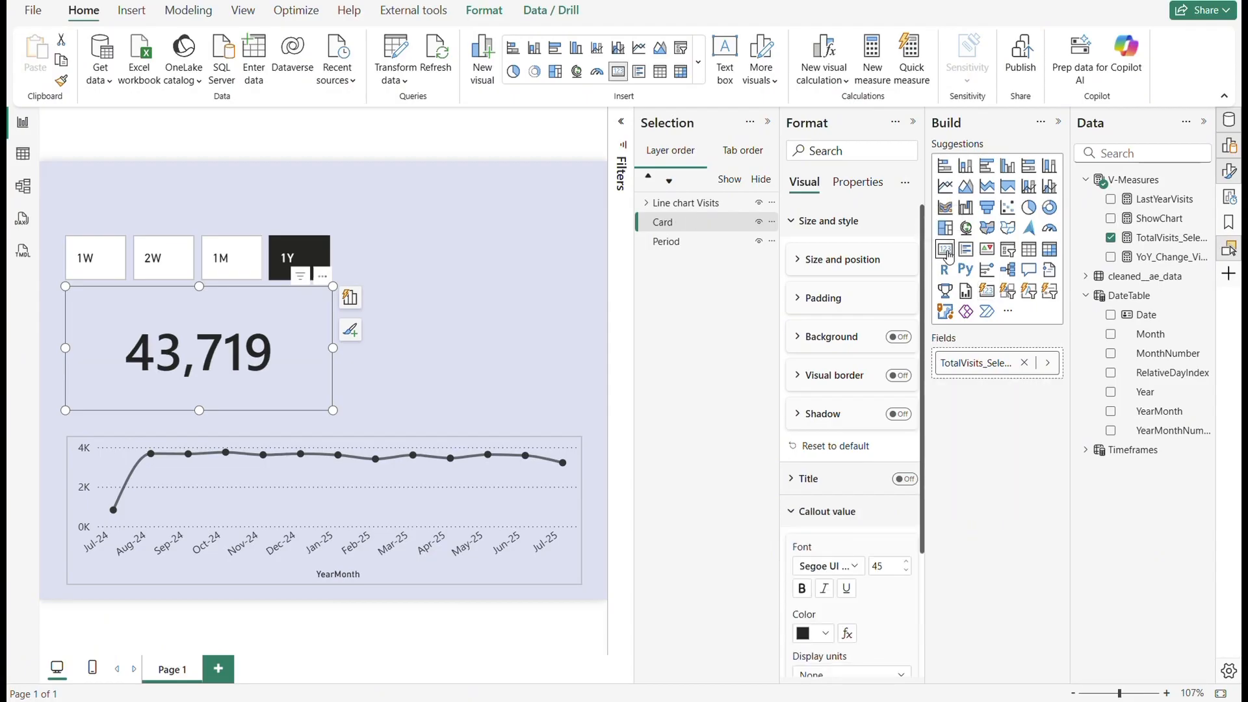
{"action": "left_click", "coordinate": [946, 253]}
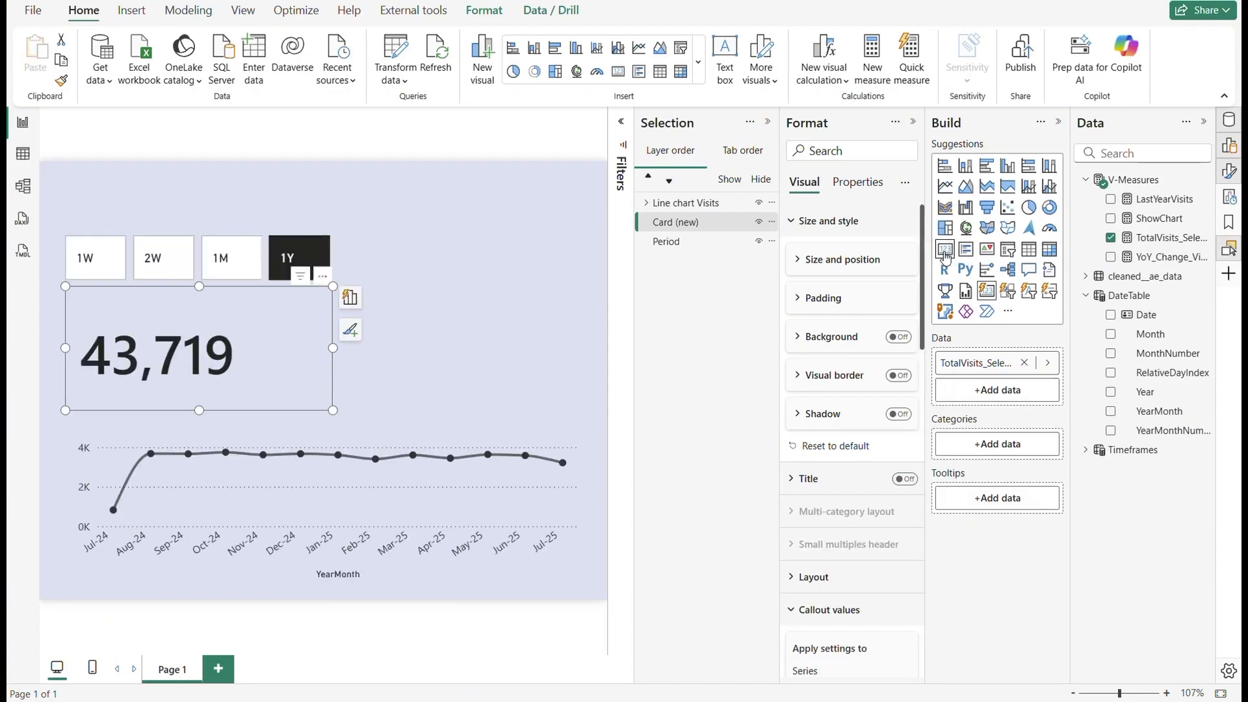
{"action": "left_click", "coordinate": [492, 319]}
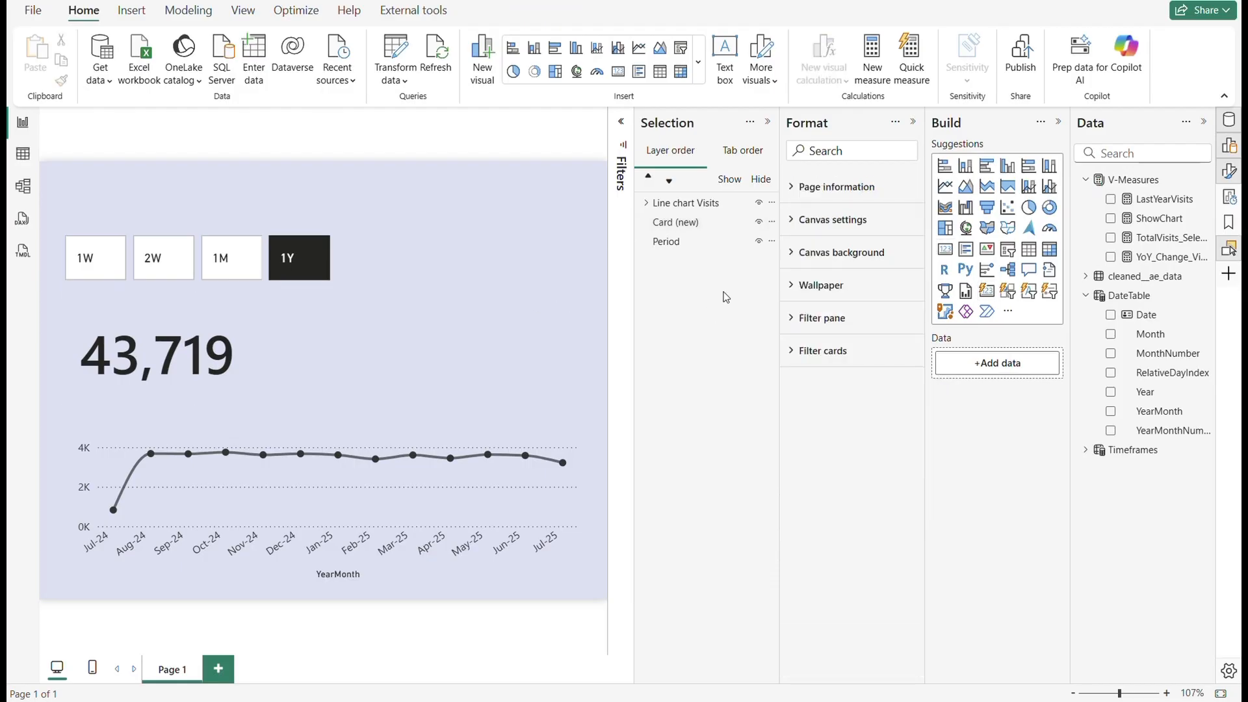
- Add a small classic card visual just beneath the large visits total and assign the LastYearVisits measure to it
{"action": "left_click", "coordinate": [946, 253]}
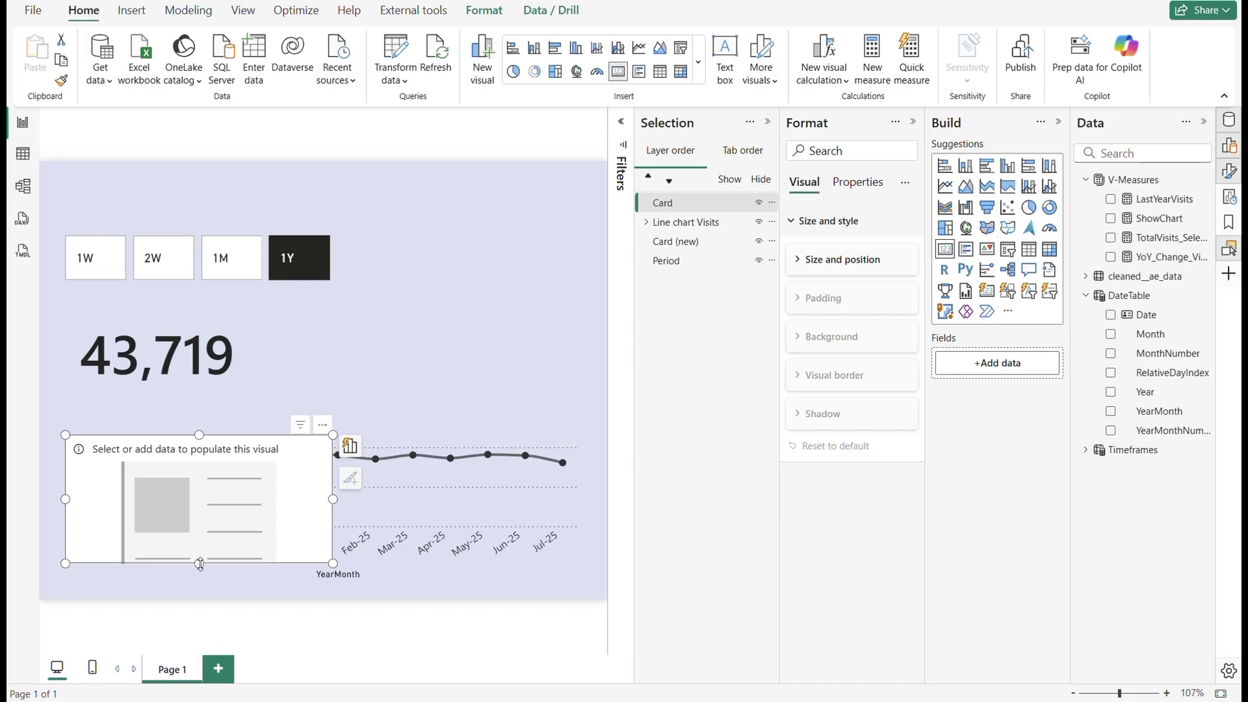
{"action": "left_click_drag", "start_coordinate": [200, 563], "coordinate": [199, 459]}
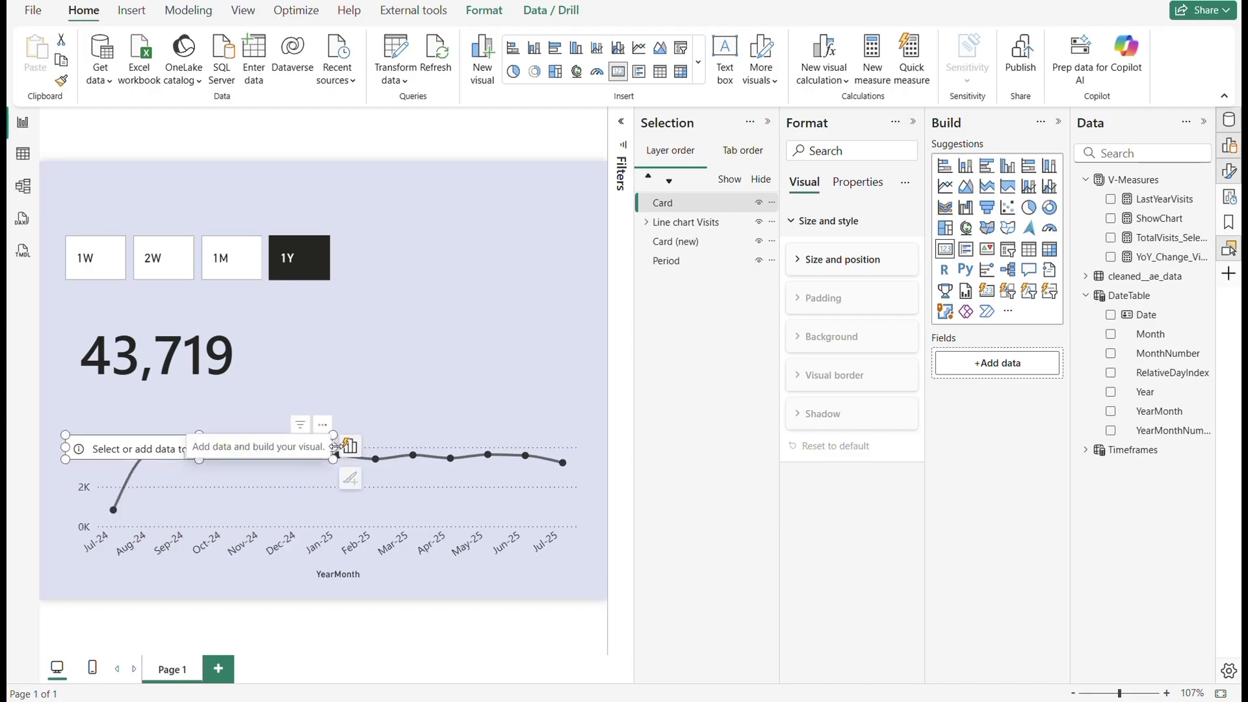
{"action": "left_click_drag", "start_coordinate": [335, 447], "coordinate": [158, 408]}
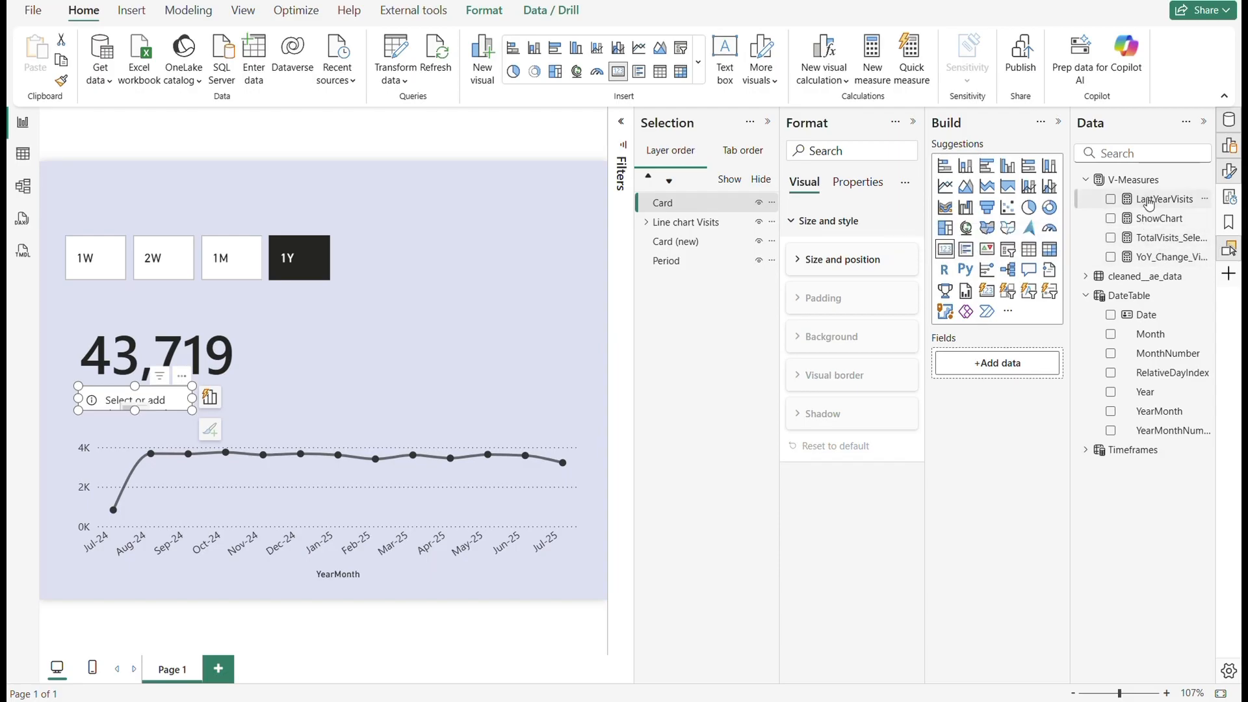
{"action": "left_click_drag", "start_coordinate": [1147, 203], "coordinate": [1002, 362]}
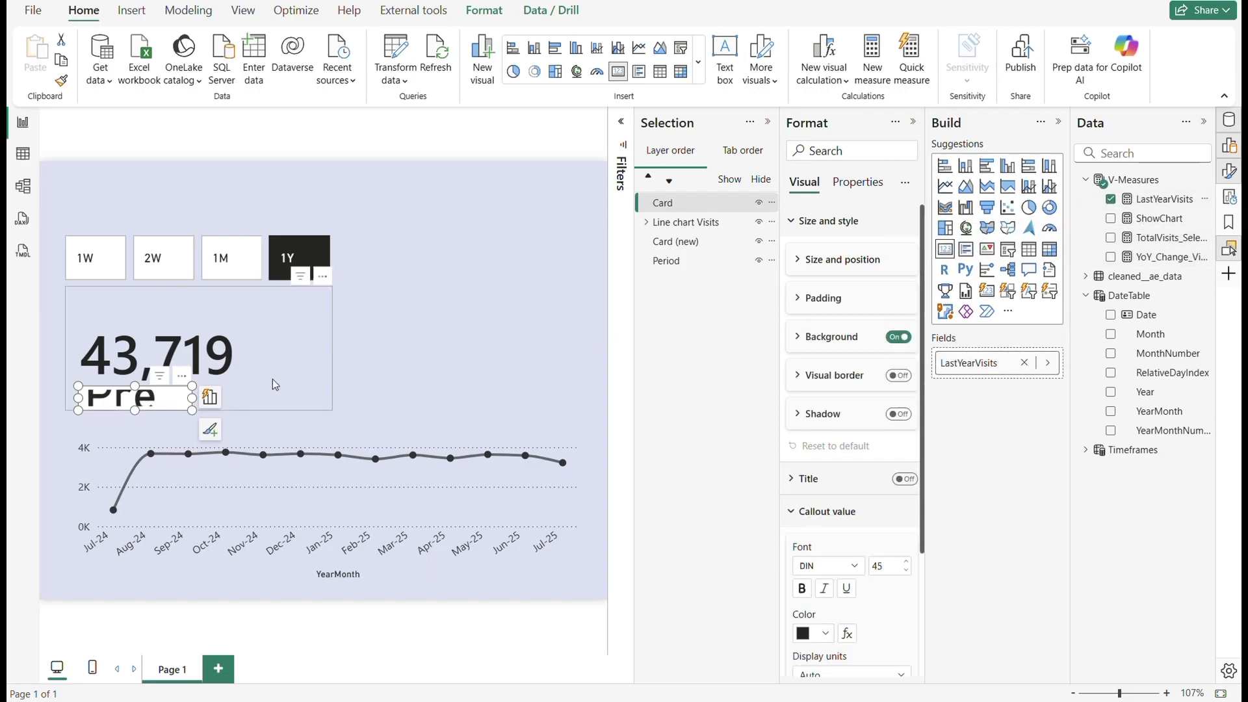
- Set the LastYearVisits card's callout value to font size 9, turn off its category label and shrink the card's height to fit
{"action": "left_click", "coordinate": [878, 565]}
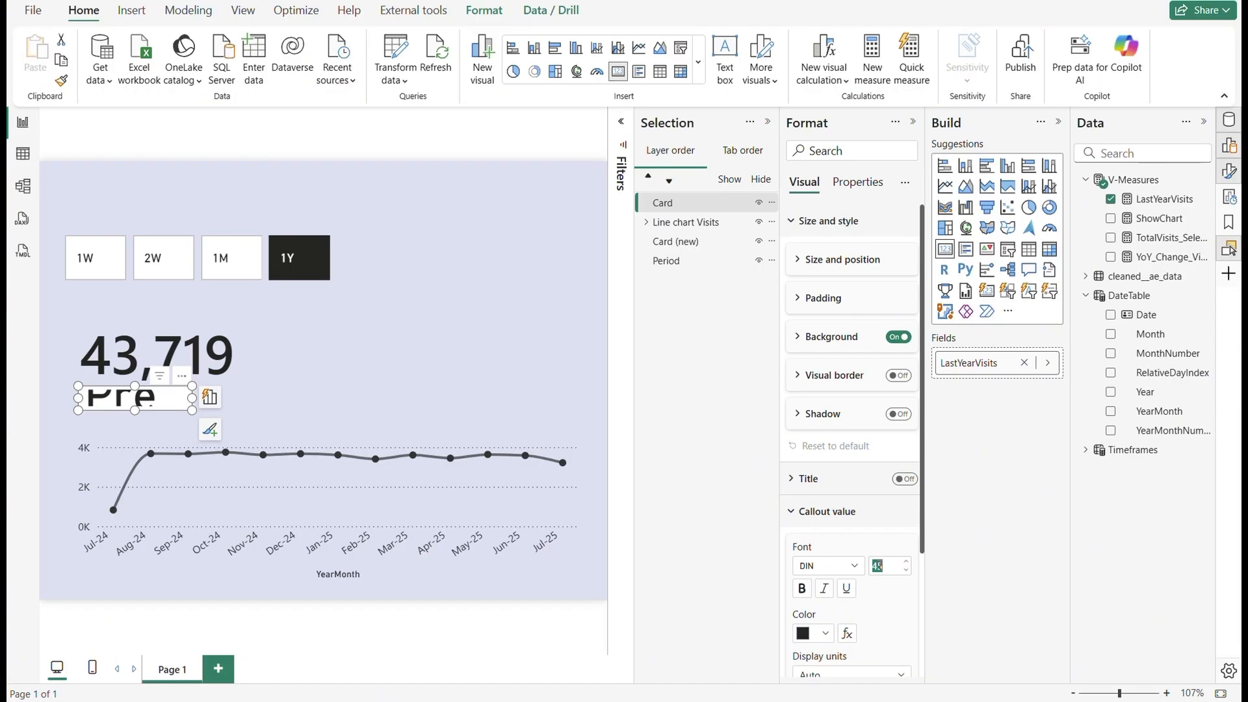
{"action": "type", "text": "9"}
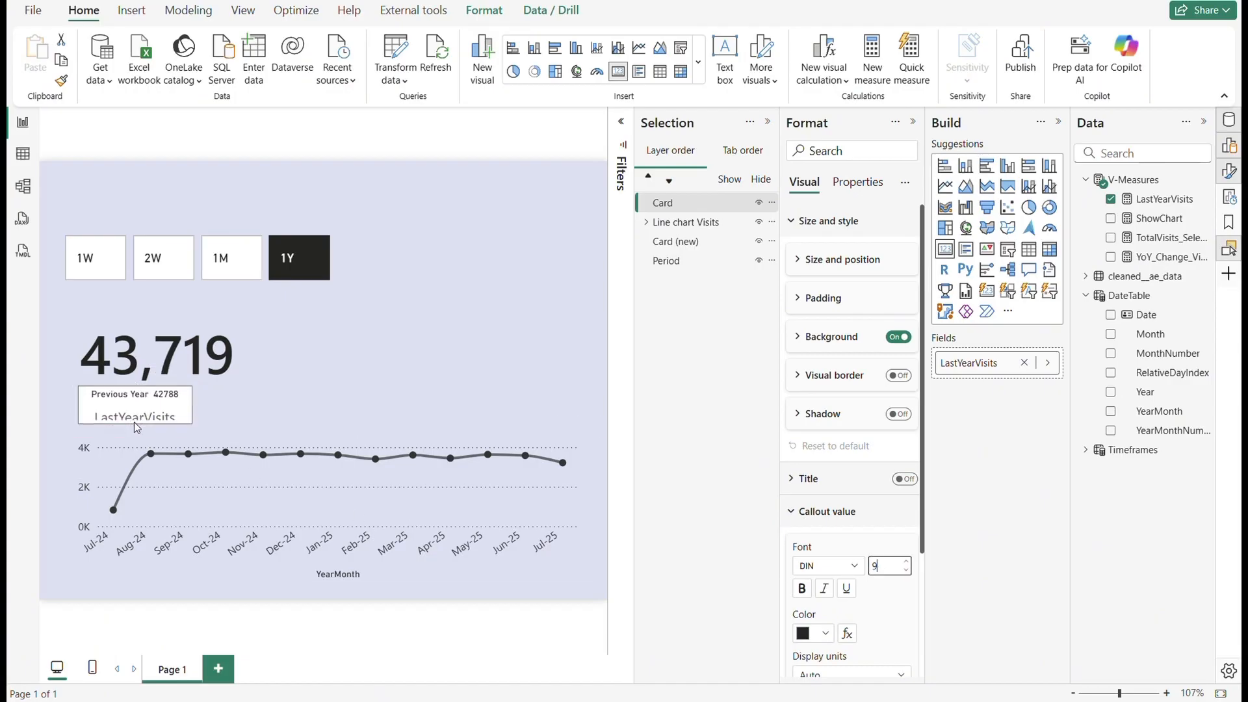
{"action": "scroll", "coordinate": [857, 494], "scroll_direction": "down", "scroll_amount": 5}
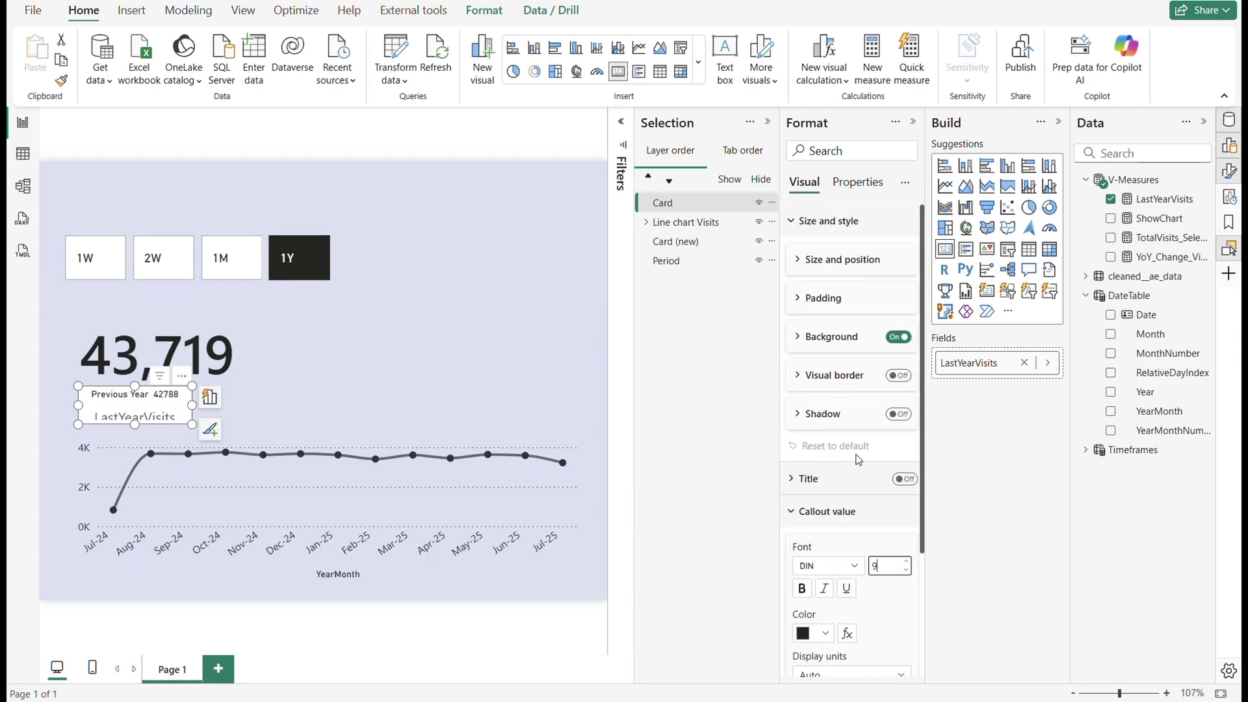
{"action": "left_click", "coordinate": [900, 660]}
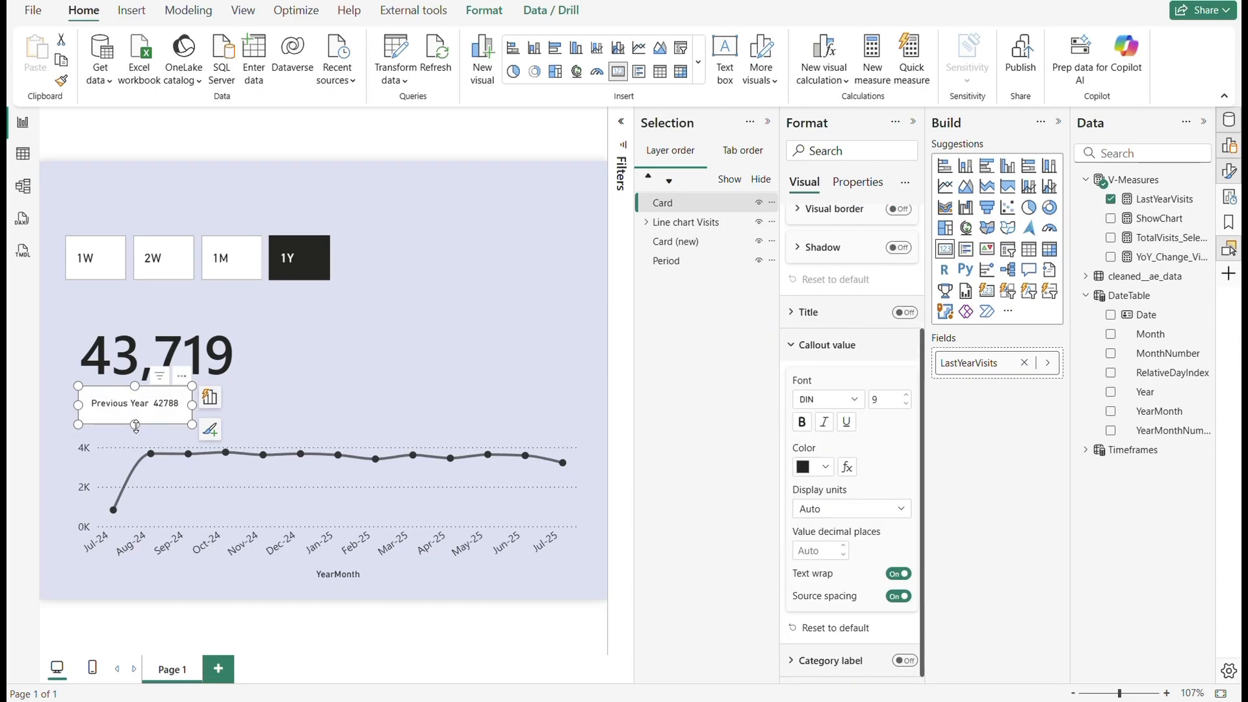
{"action": "left_click_drag", "start_coordinate": [135, 424], "coordinate": [138, 410]}
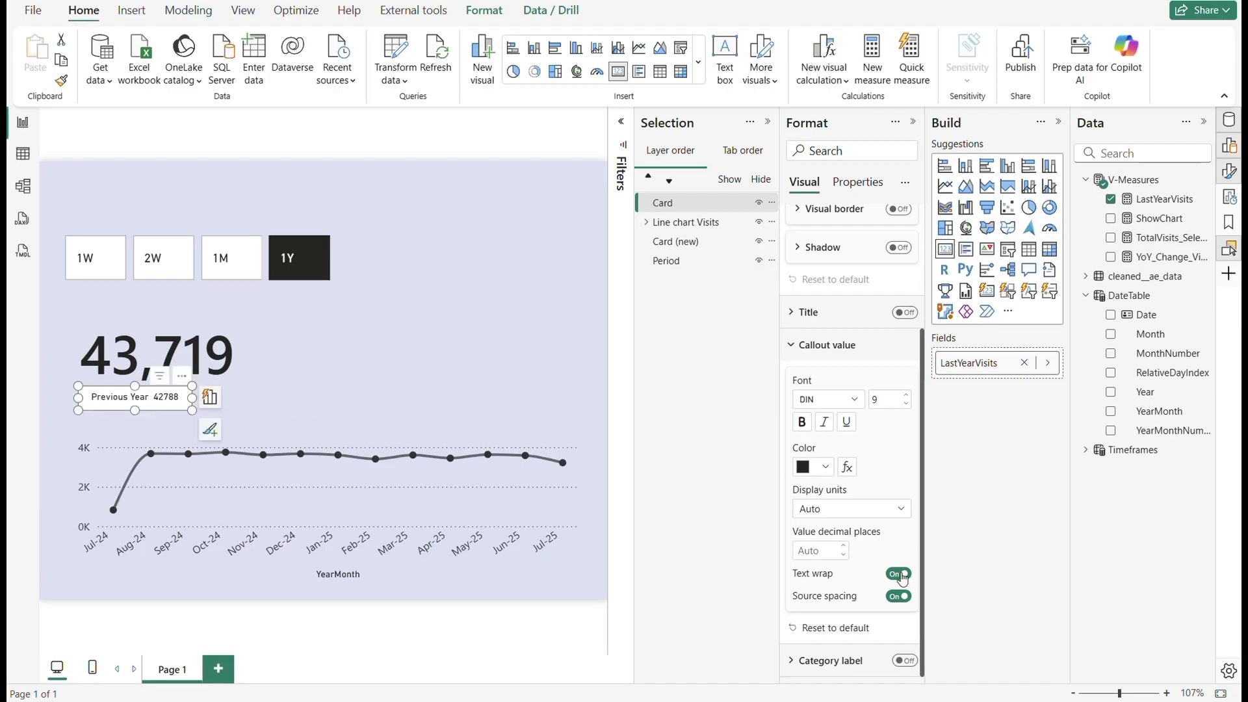
- Turn off the LastYearVisits card's background and change its callout value font to Segoe UI
{"action": "scroll", "coordinate": [900, 578], "scroll_direction": "up", "scroll_amount": 5}
{"action": "left_click", "coordinate": [897, 330]}
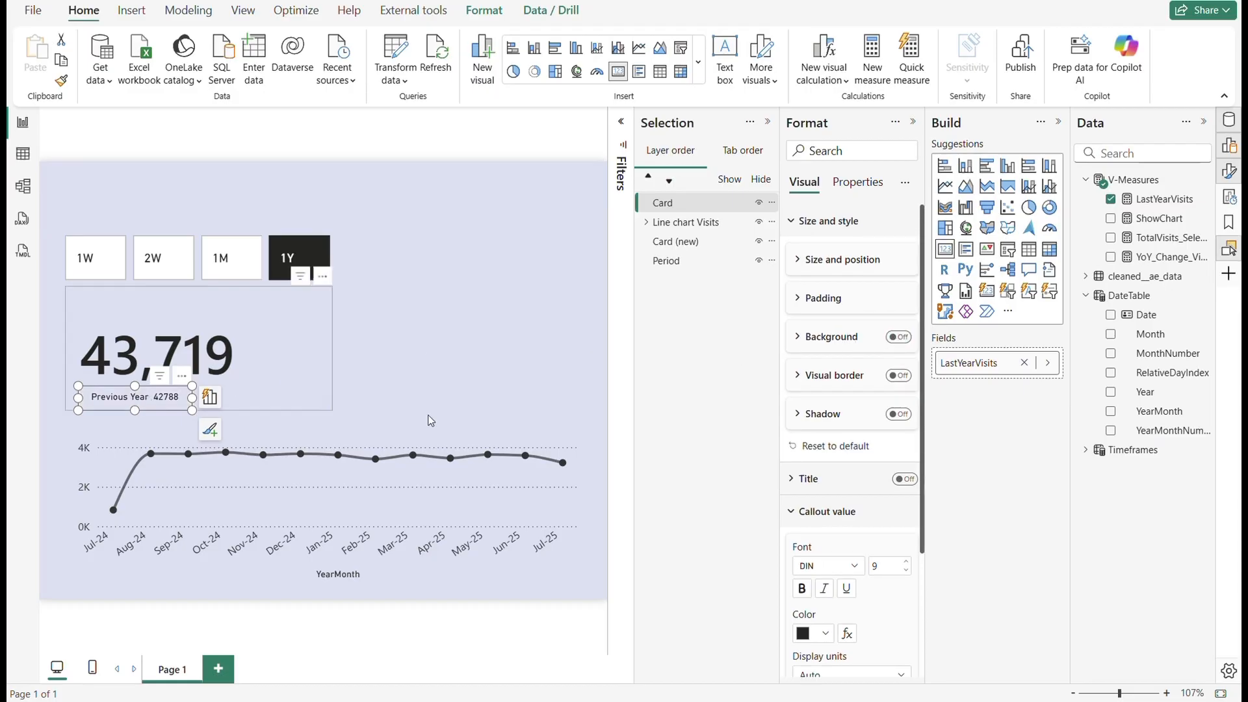
{"action": "left_click", "coordinate": [856, 570]}
{"action": "scroll", "coordinate": [845, 468], "scroll_direction": "down", "scroll_amount": 4}
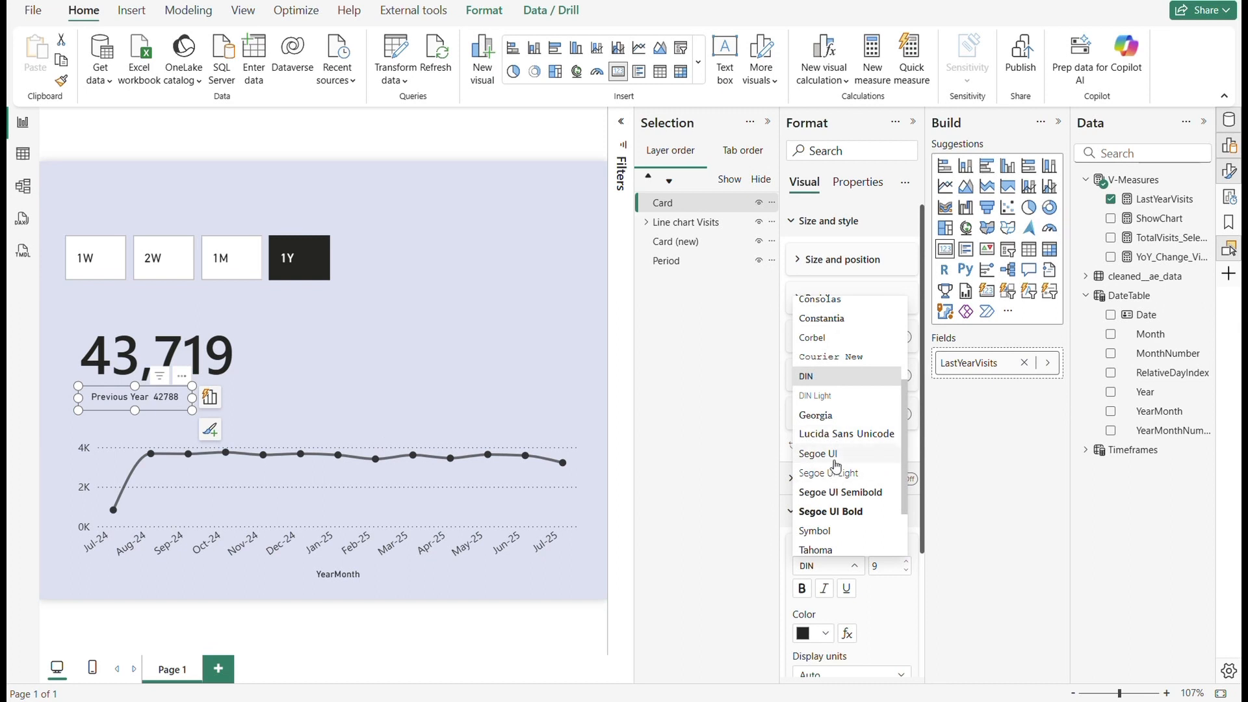
{"action": "left_click", "coordinate": [837, 455]}
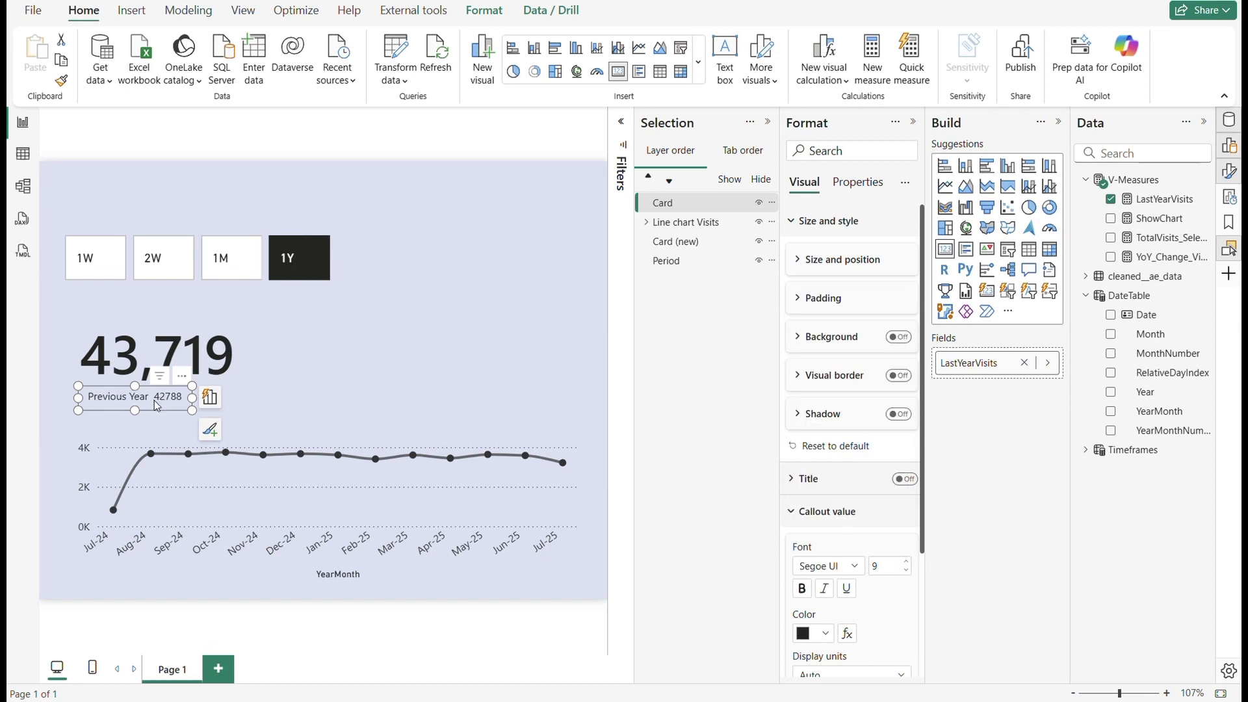
- Align the Previous Year card closely beneath the large visits total and slightly increase the height of the total's card
{"action": "left_click_drag", "start_coordinate": [157, 406], "coordinate": [149, 399]}
{"action": "left_click", "coordinate": [412, 353]}
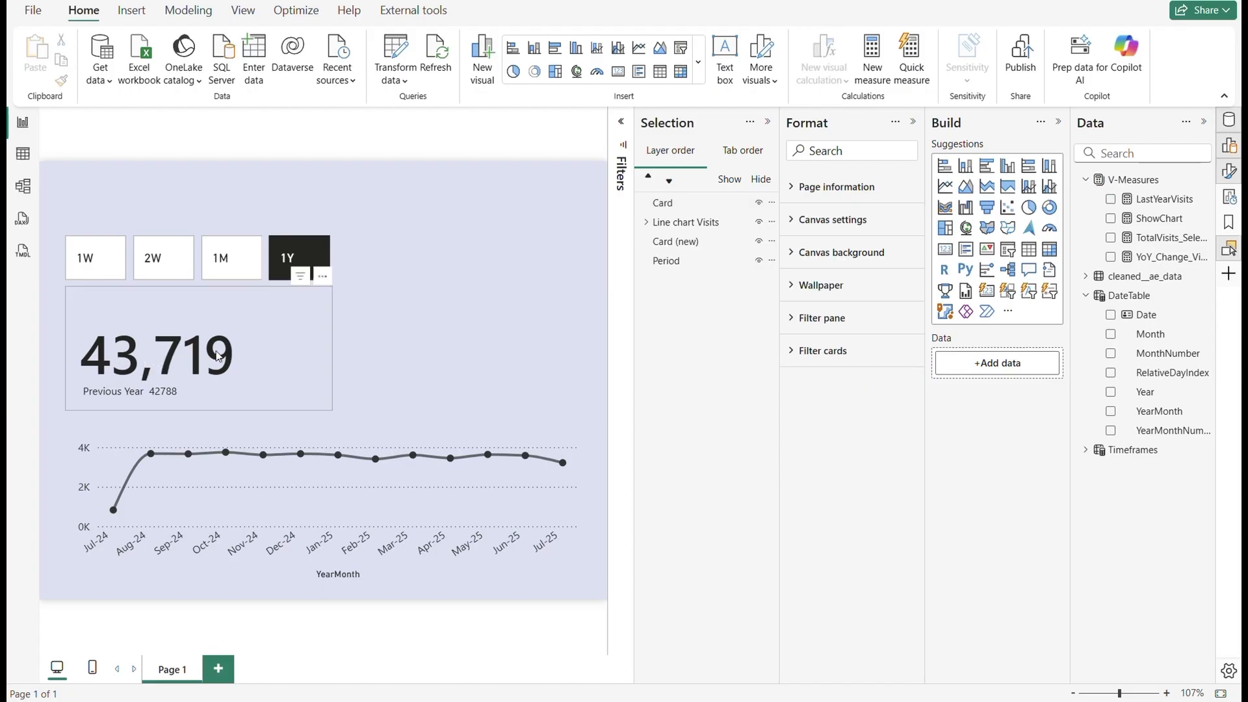
{"action": "left_click", "coordinate": [144, 368]}
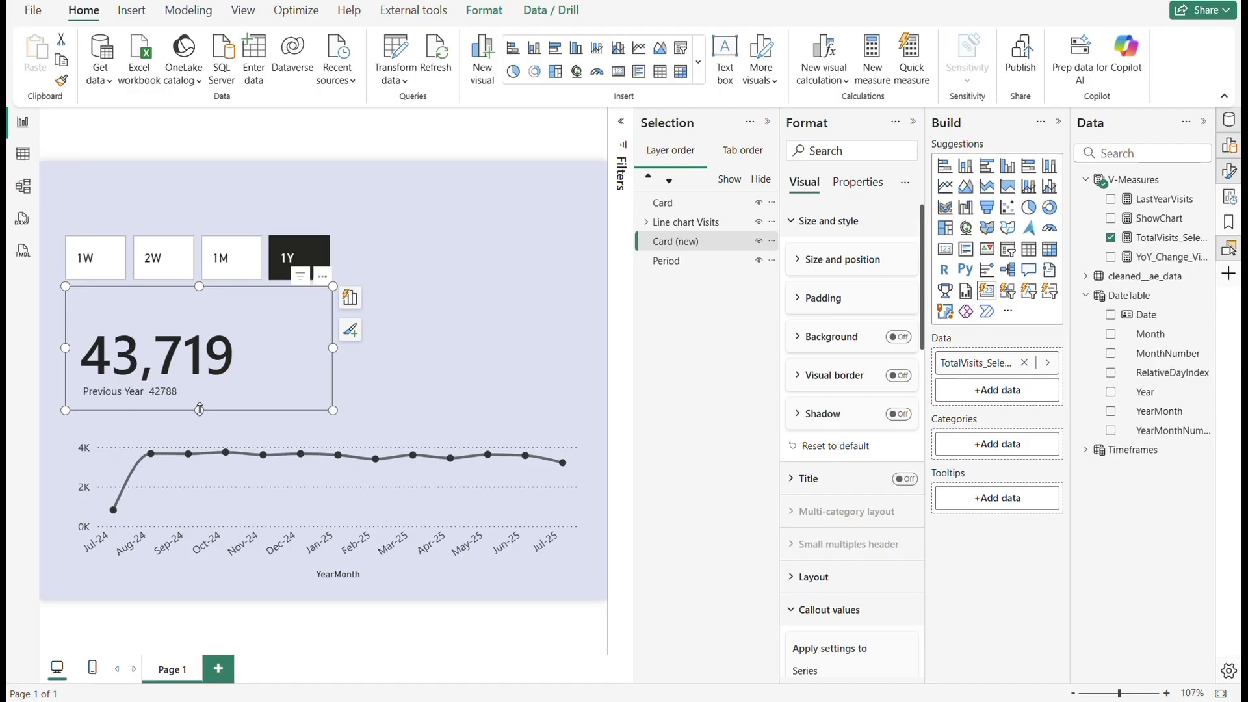
{"action": "left_click_drag", "start_coordinate": [198, 411], "coordinate": [201, 425]}
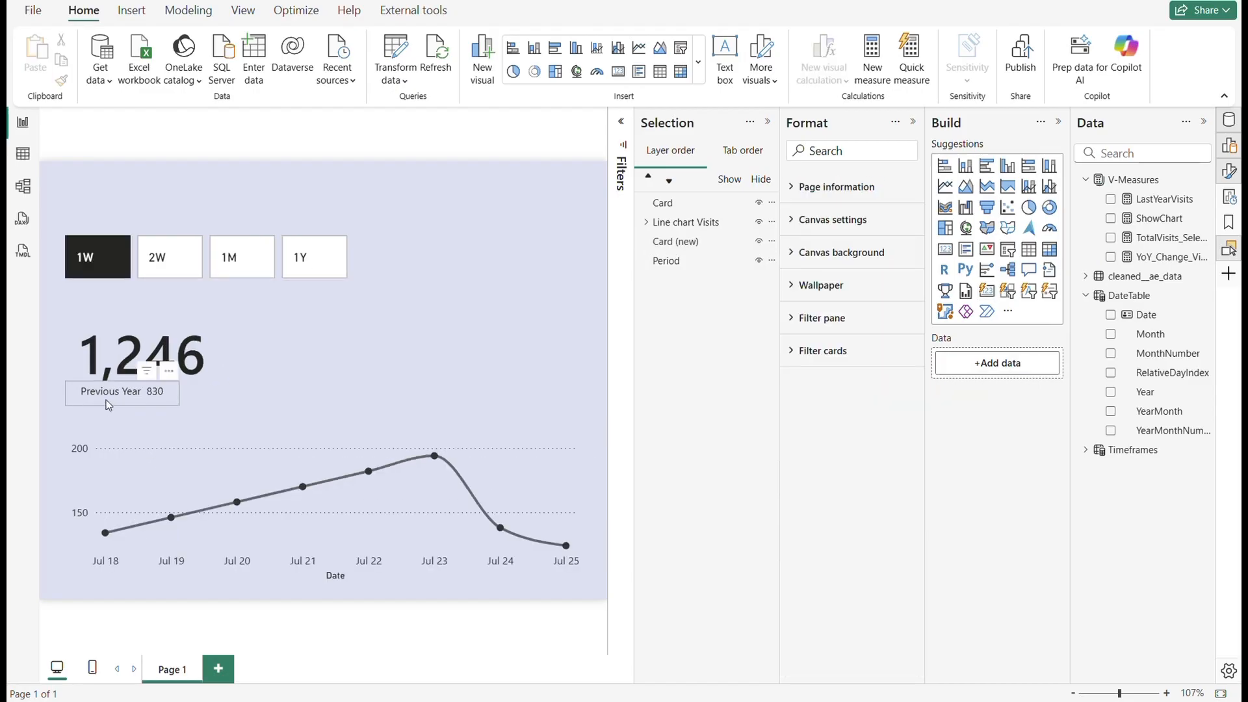
- Duplicate the Previous Year card just below the original and replace the copy's field with YoY_Change_Visits_Percent
{"action": "left_click", "coordinate": [109, 405]}
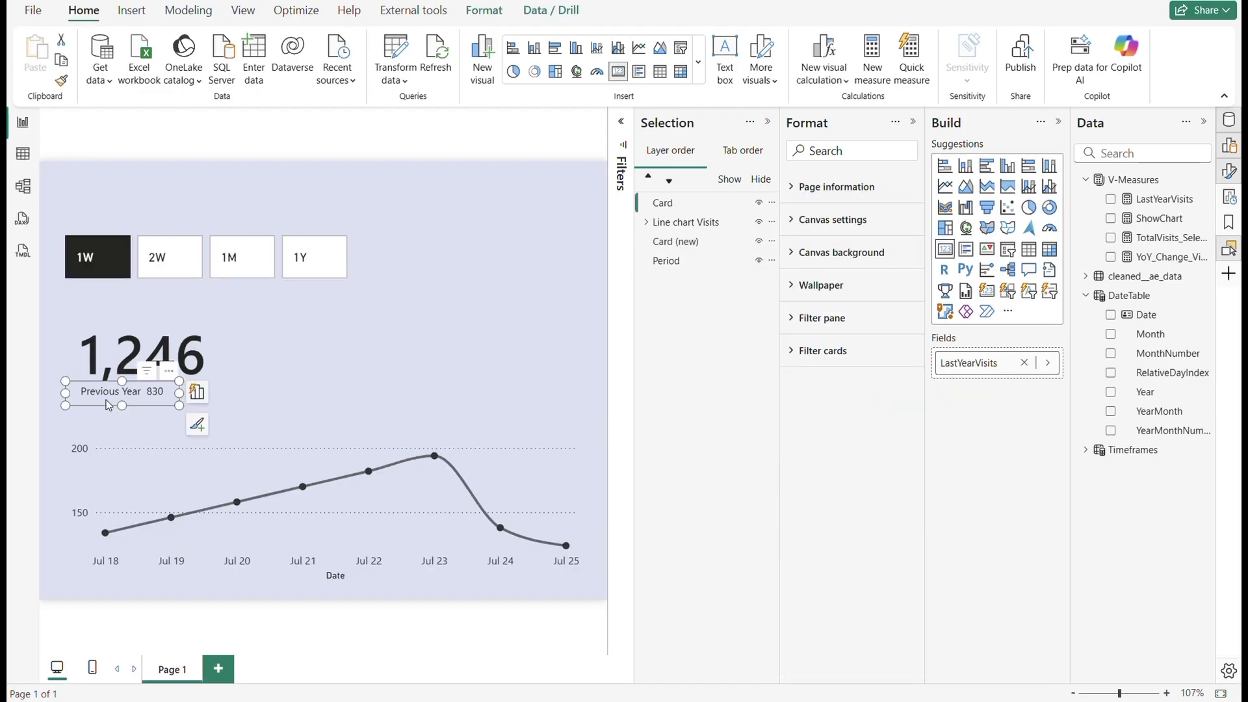
{"action": "key", "text": "ctrl+c"}
{"action": "key", "text": "ctrl+v"}
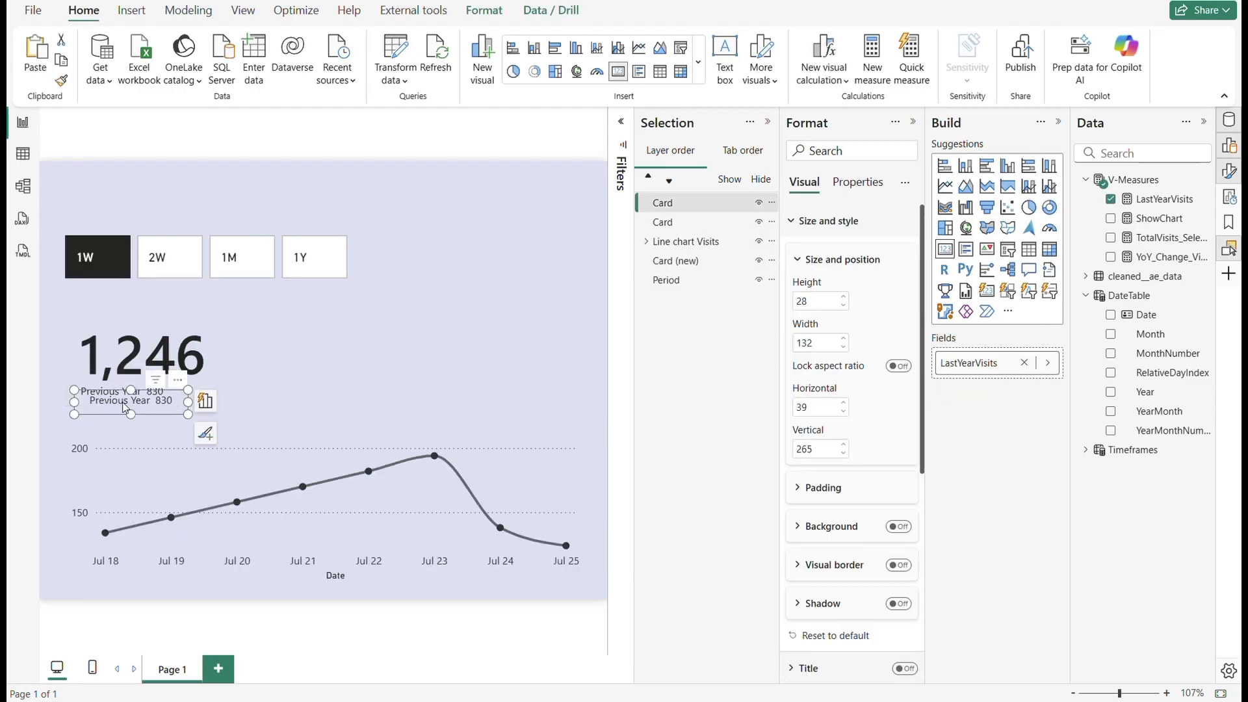
{"action": "left_click_drag", "start_coordinate": [108, 405], "coordinate": [114, 414]}
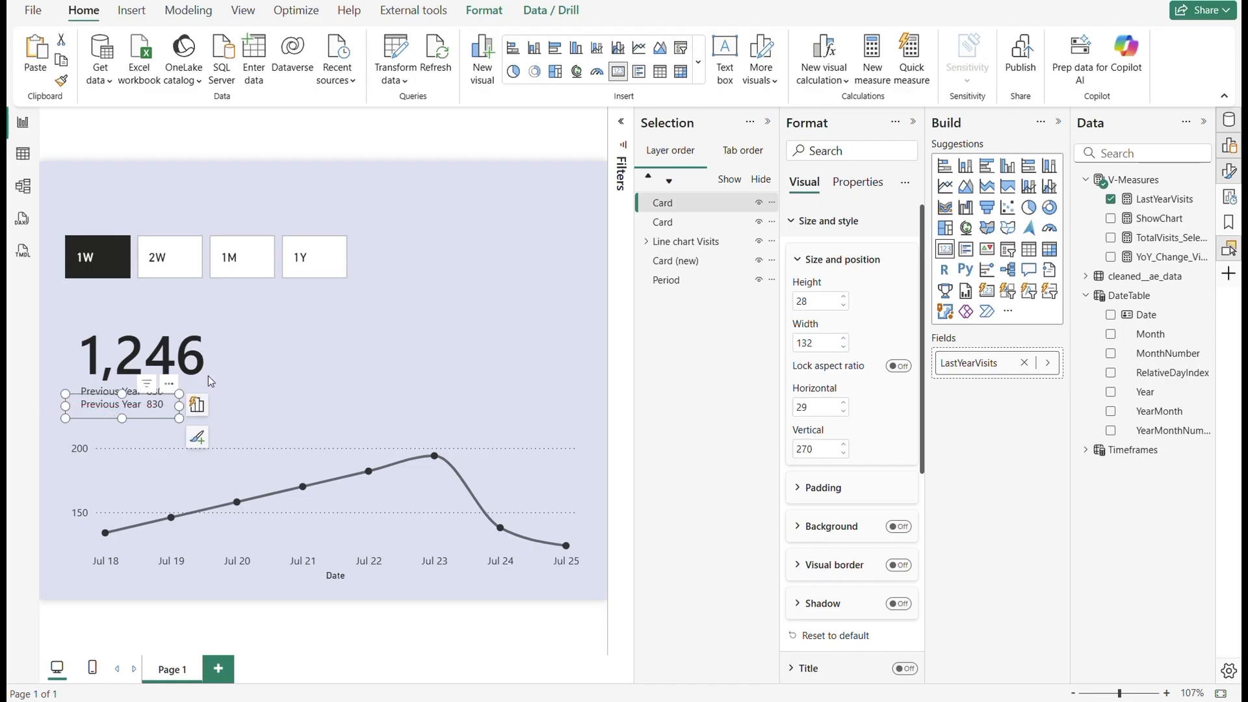
{"action": "left_click", "coordinate": [1024, 364]}
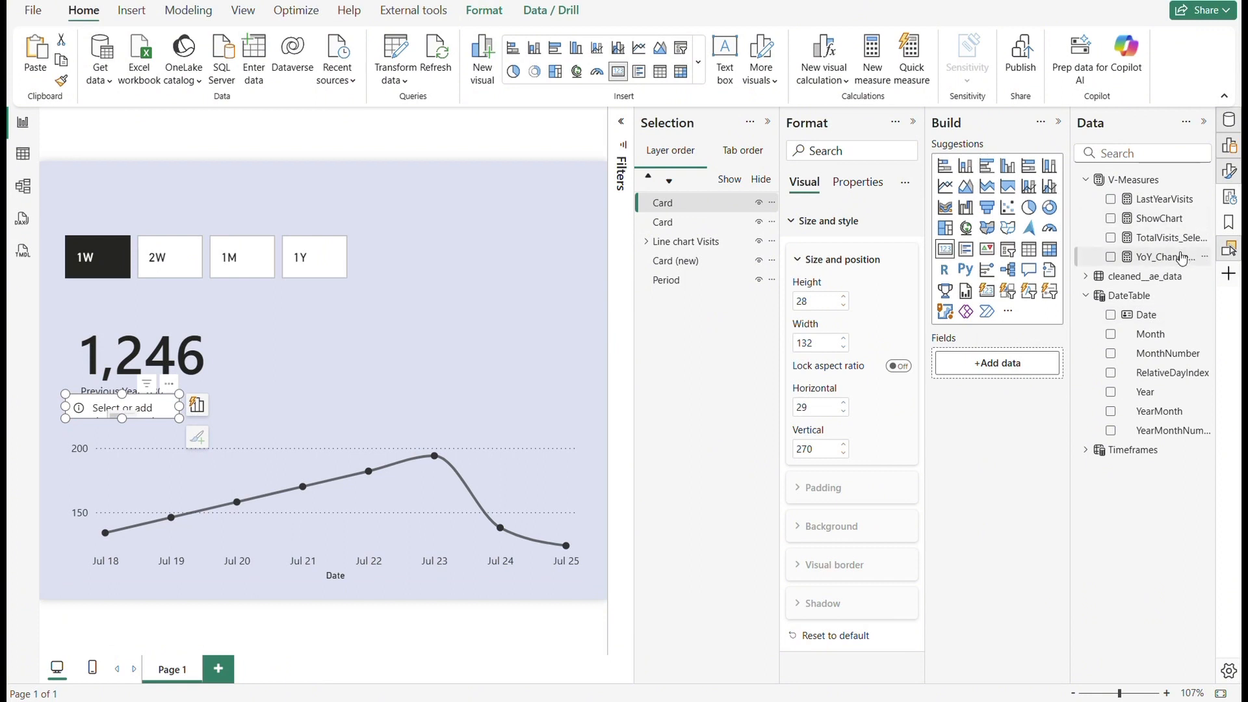
{"action": "left_click_drag", "start_coordinate": [1182, 258], "coordinate": [1036, 367]}
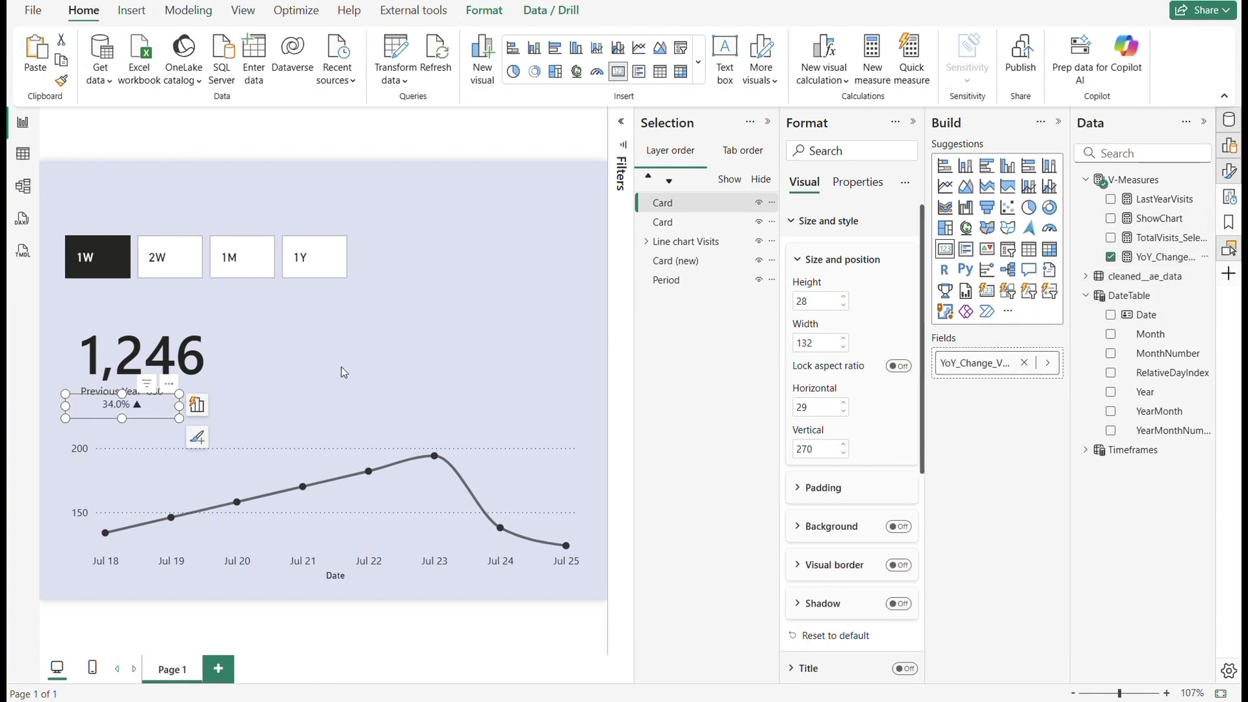
- Move the percent-change card below the Previous Year text and narrow it to a width of about 71
{"action": "mouse_move", "coordinate": [137, 413]}
{"action": "left_mouse_down"}
{"action": "mouse_move", "coordinate": [121, 416]}
{"action": "mouse_move", "coordinate": [132, 426]}
{"action": "left_mouse_up"}
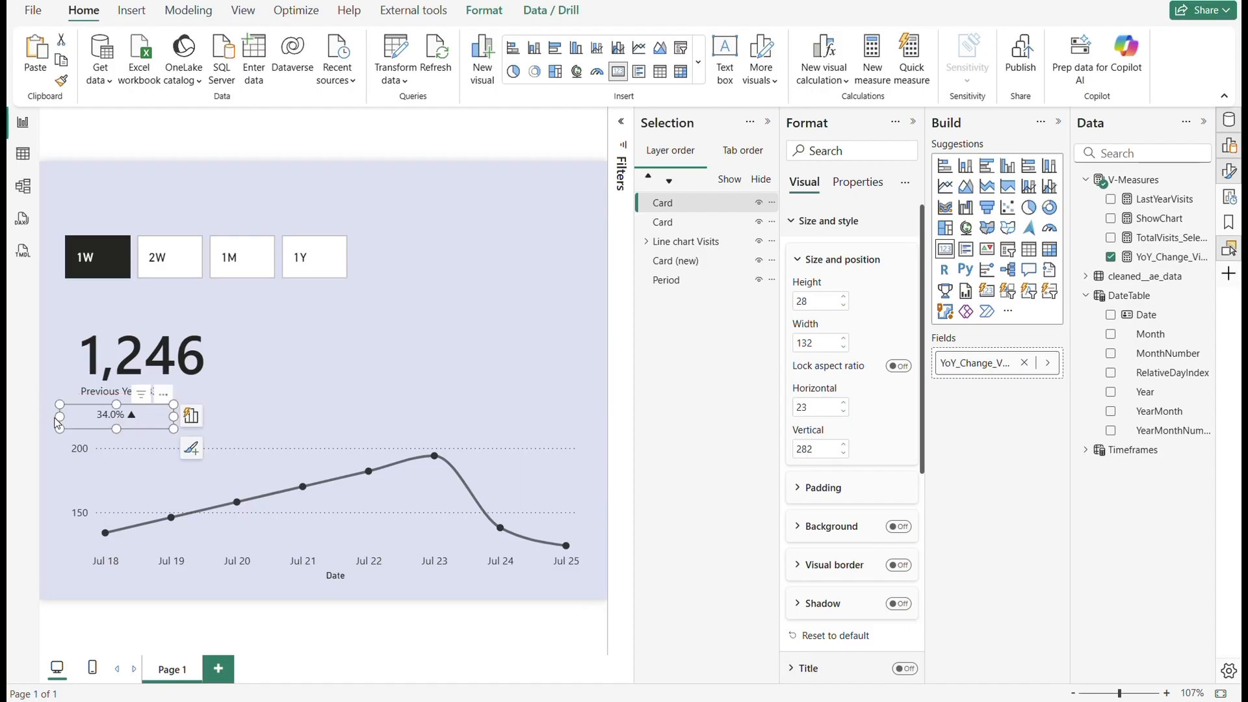
{"action": "left_click", "coordinate": [58, 423]}
{"action": "left_click", "coordinate": [99, 415]}
{"action": "left_click_drag", "start_coordinate": [61, 414], "coordinate": [126, 423]}
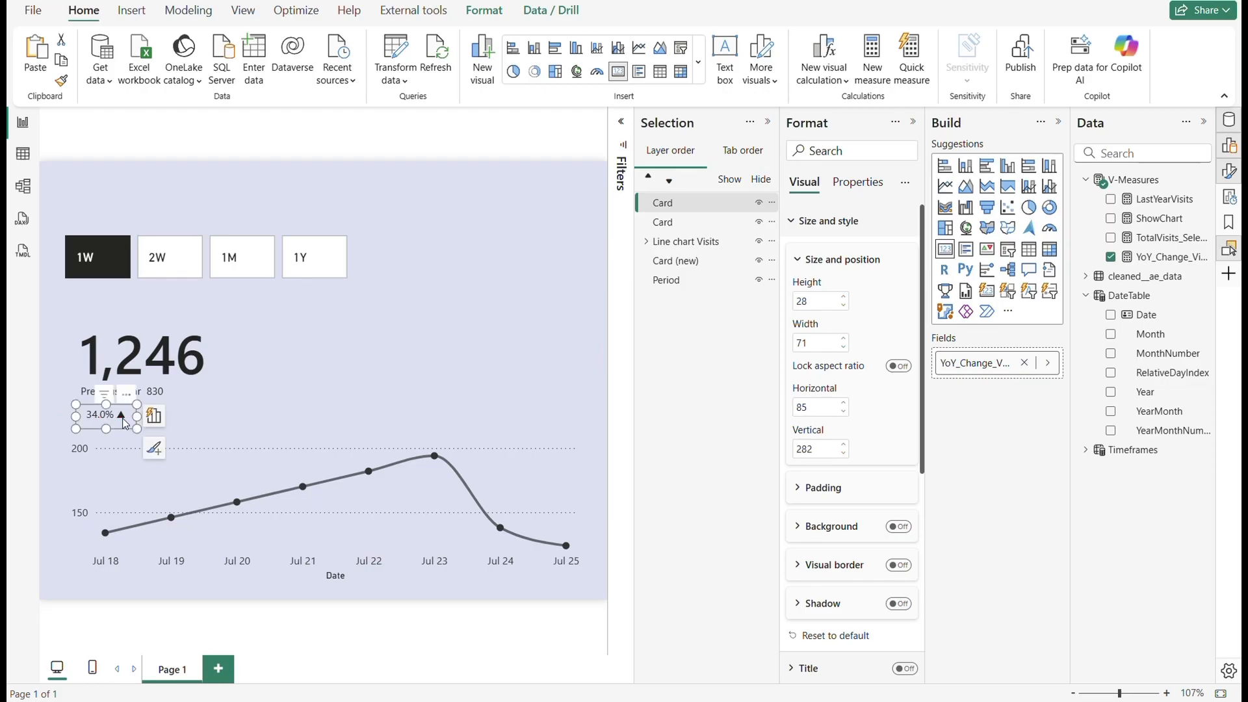
- Nudge the percent-change card up and left to horizontal 36 and vertical 274, aligned with the Previous Year text
{"action": "key", "text": "Up"}
{"action": "key", "text": "Up"}
{"action": "key", "text": "Up"}
{"action": "key", "text": "Up"}
{"action": "key", "text": "Up"}
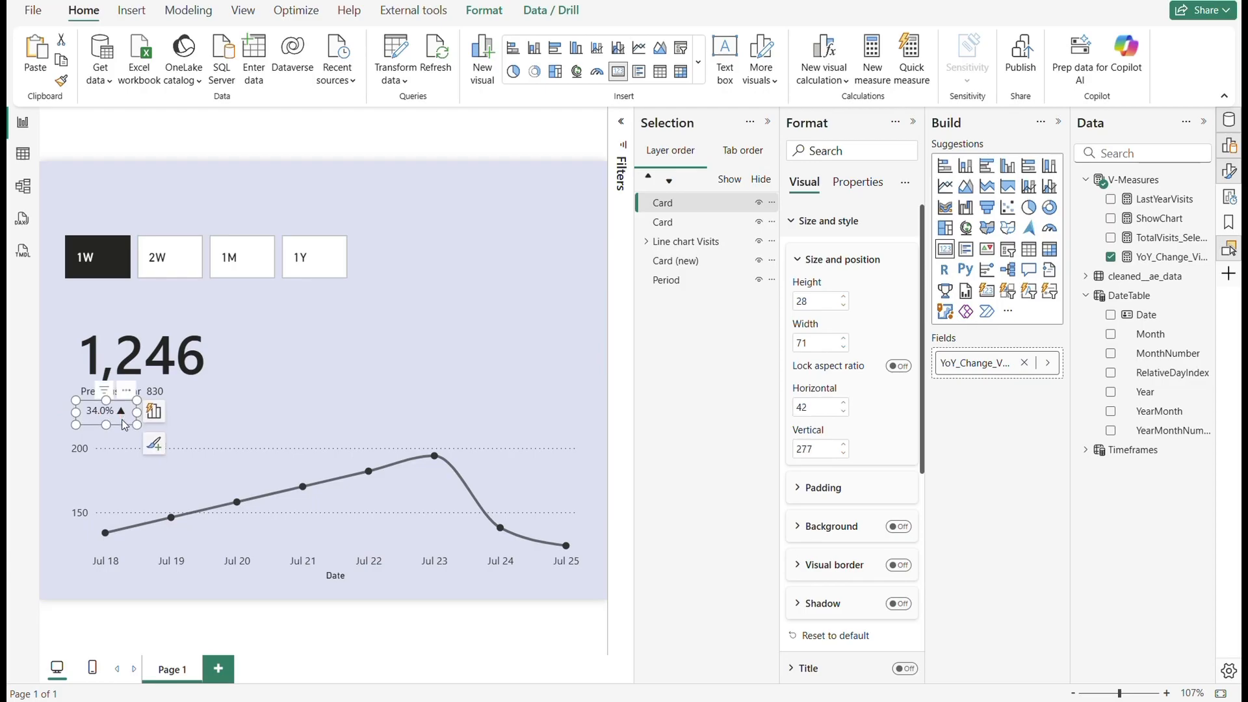
{"action": "key", "text": "Left"}
{"action": "key", "text": "Left"}
{"action": "key", "text": "Left"}
{"action": "key", "text": "Left"}
{"action": "key", "text": "Up"}
{"action": "key", "text": "Up"}
{"action": "key", "text": "Up"}
{"action": "key", "text": "Left"}
{"action": "key", "text": "Left"}
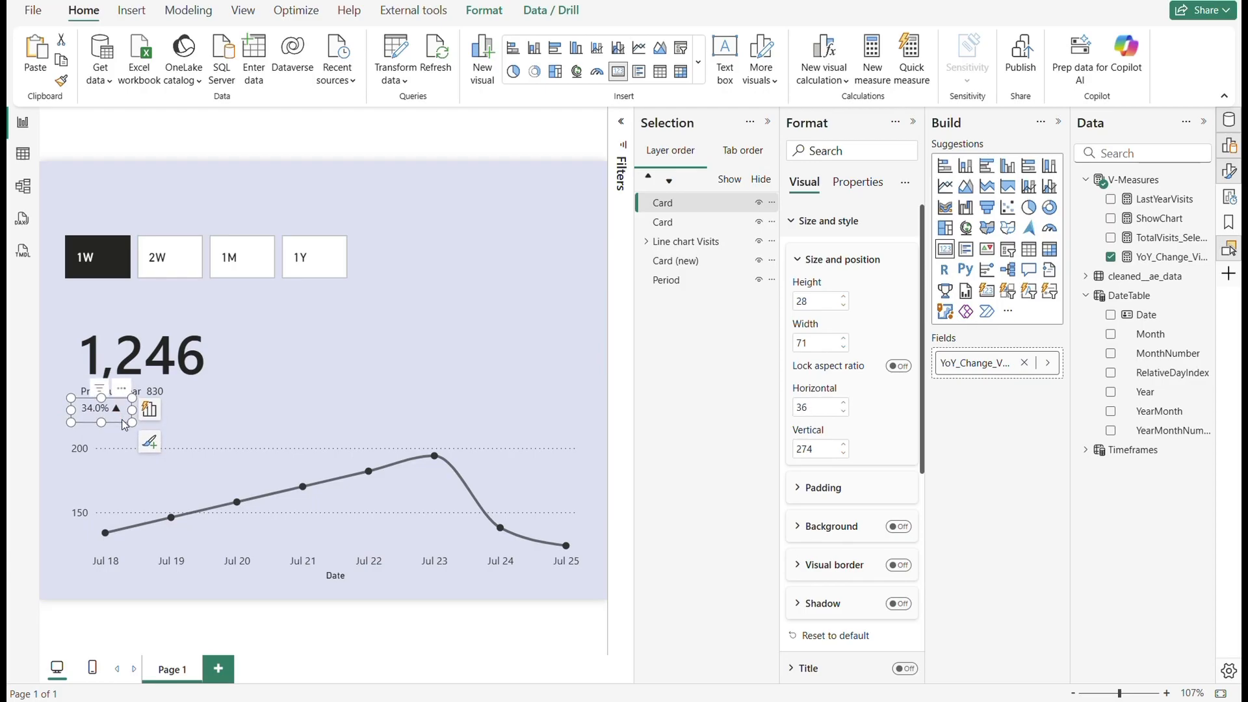
{"action": "left_click", "coordinate": [516, 354]}
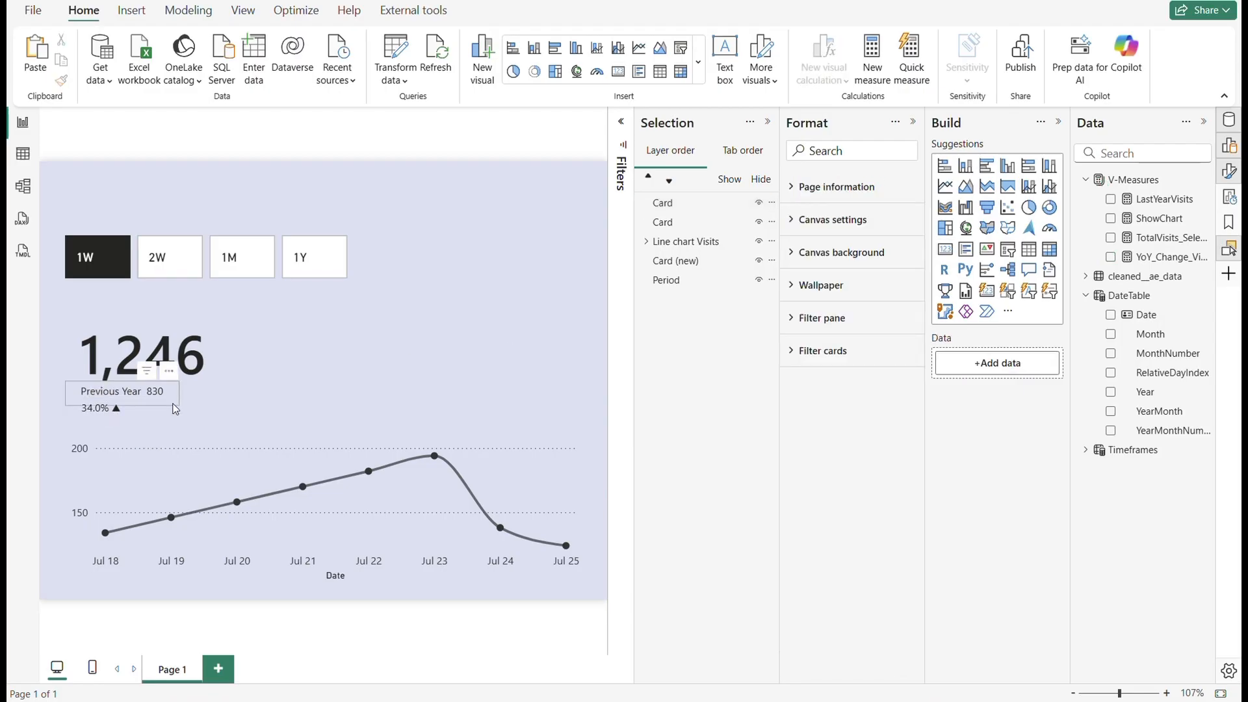
- Add a conditional color rule to the percent-change card's callout value: contains ▲ gives green #15612D, based on YoY_Change_Visits_Percent
{"action": "left_click", "coordinate": [101, 419]}
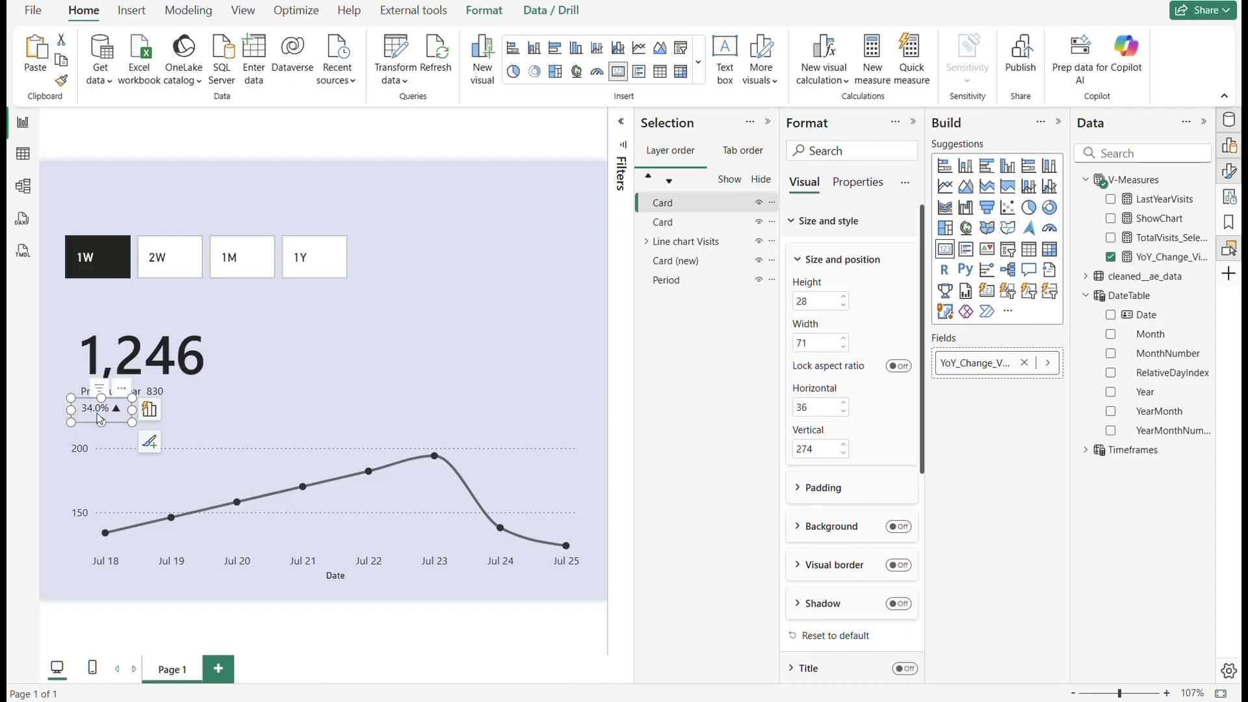
{"action": "left_click", "coordinate": [98, 419]}
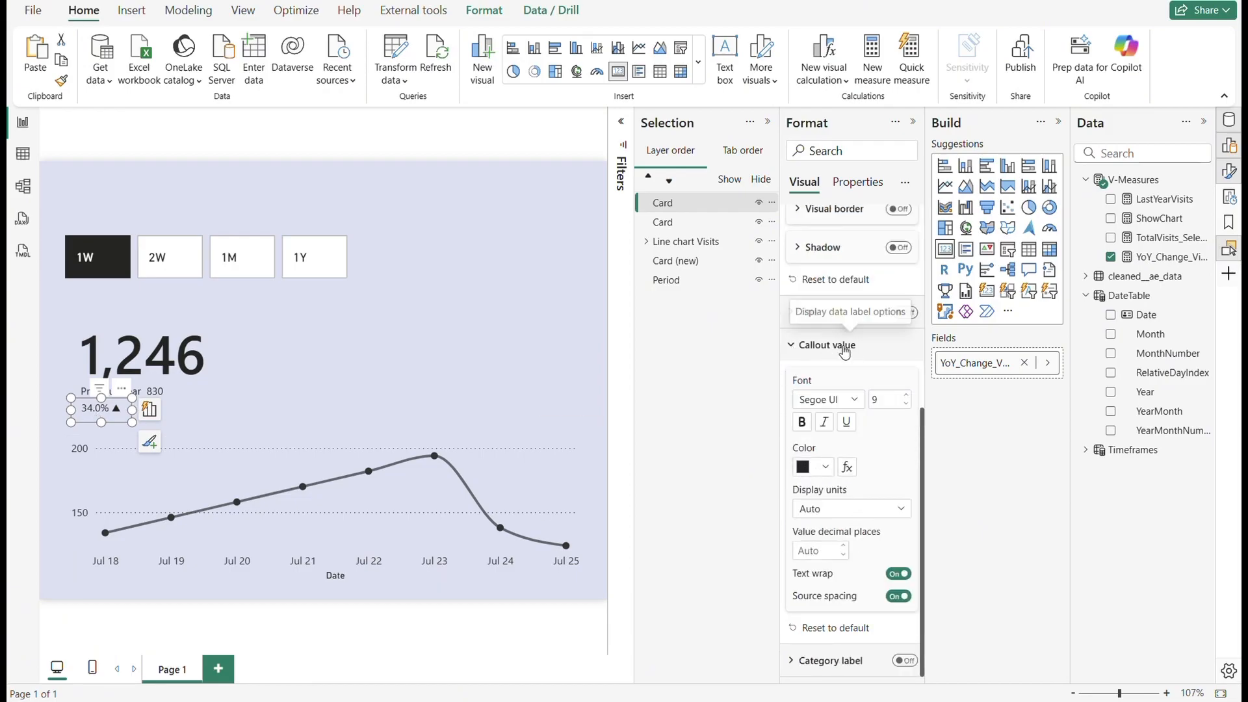
{"action": "left_click", "coordinate": [846, 468]}
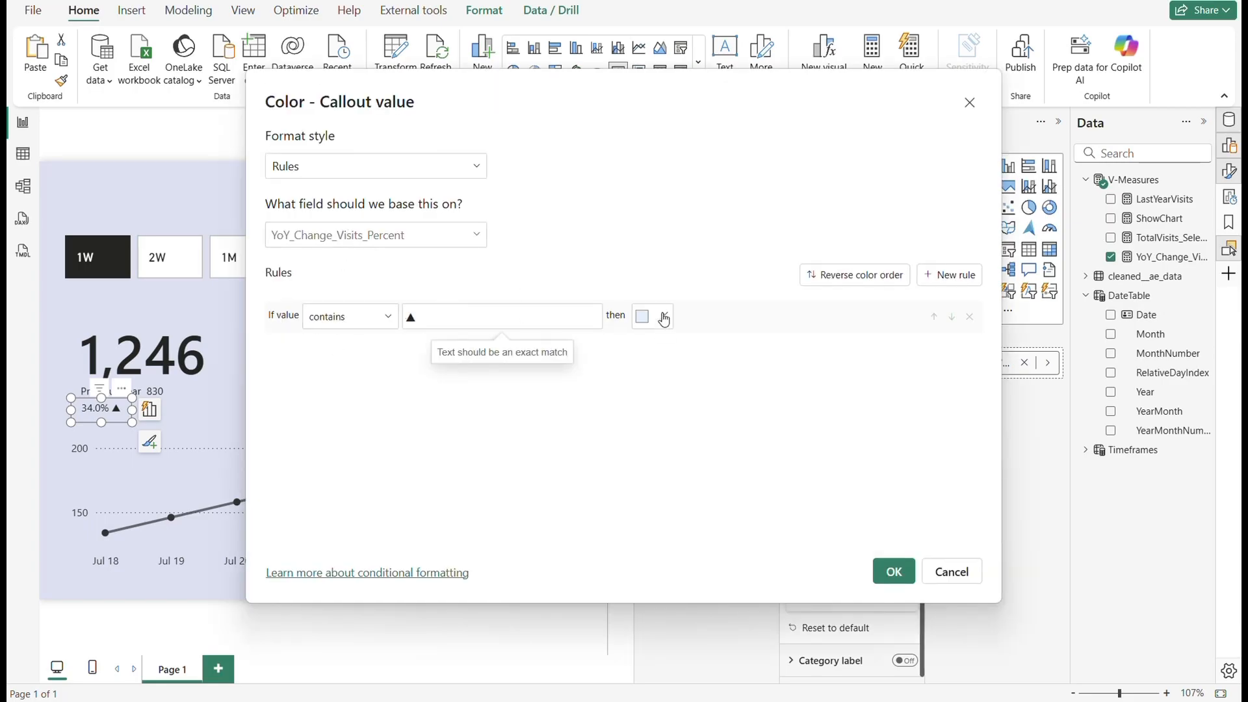
{"action": "left_click", "coordinate": [662, 319]}
{"action": "left_click", "coordinate": [693, 546]}
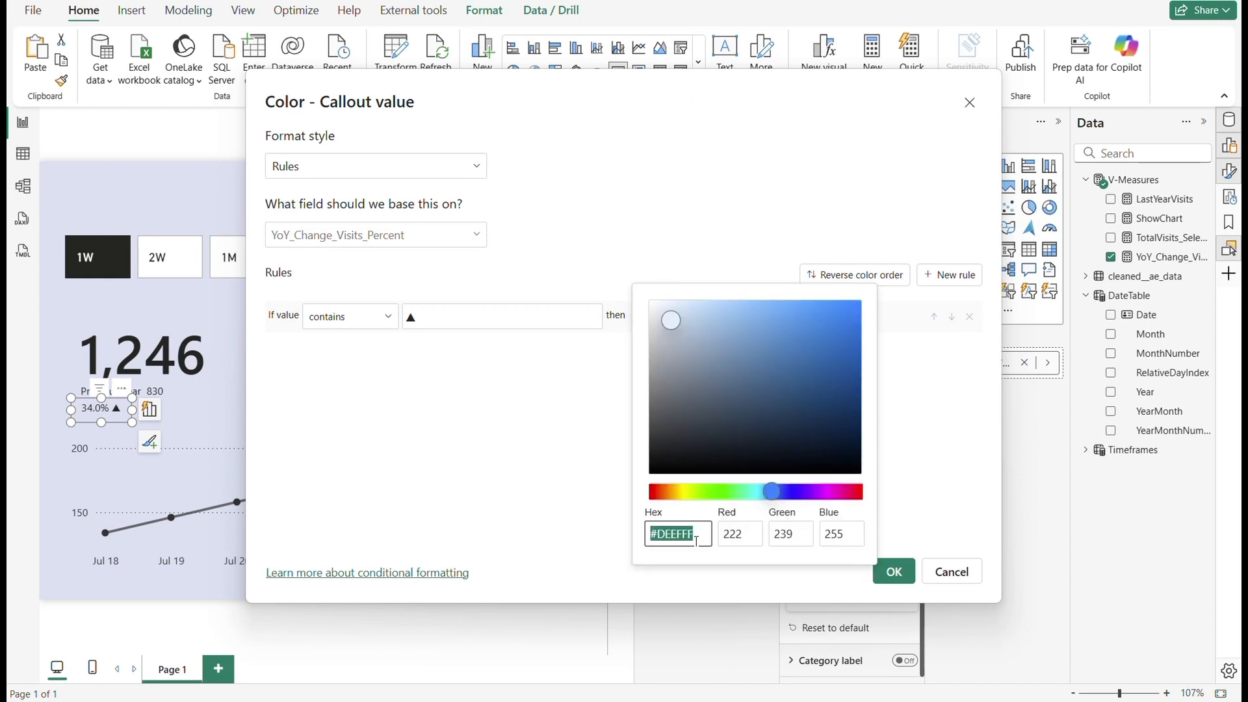
{"action": "type", "text": "#15612D"}
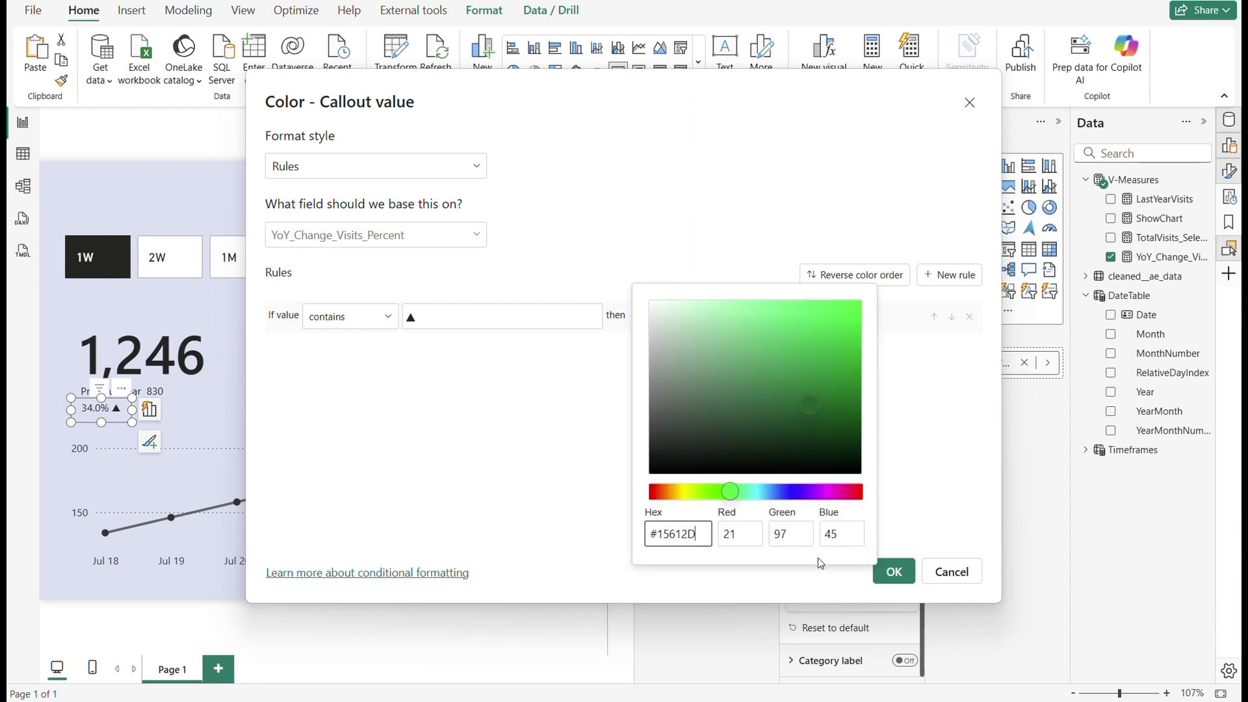
{"action": "left_click", "coordinate": [931, 529]}
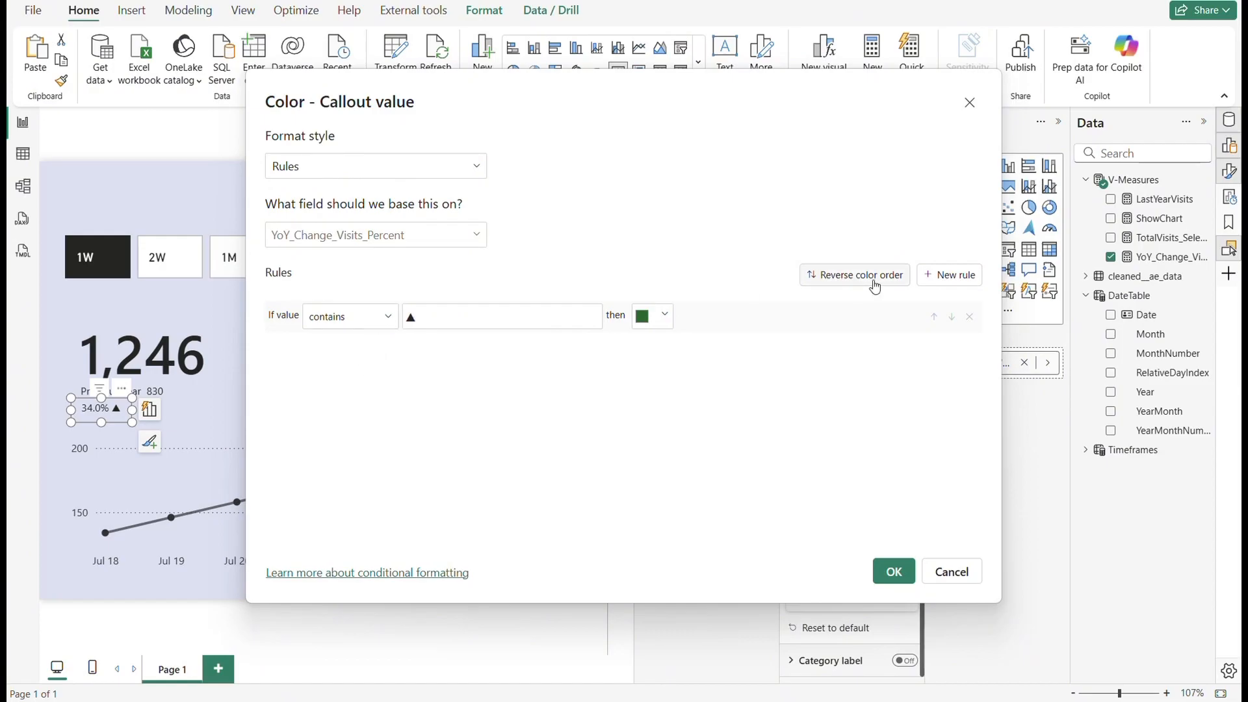
- Add a second color rule giving values that contain ▼ the red theme color, and apply the conditional formatting
{"action": "left_click", "coordinate": [949, 275]}
{"action": "left_click", "coordinate": [365, 351]}
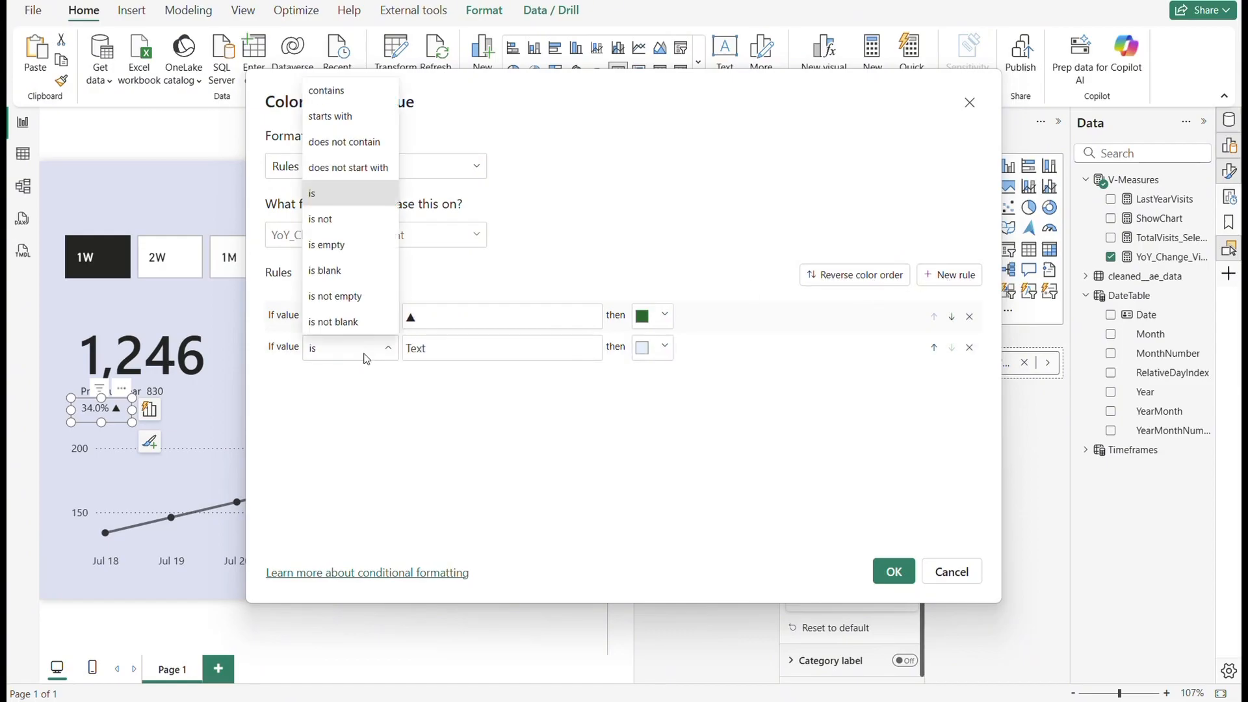
{"action": "left_click", "coordinate": [333, 91]}
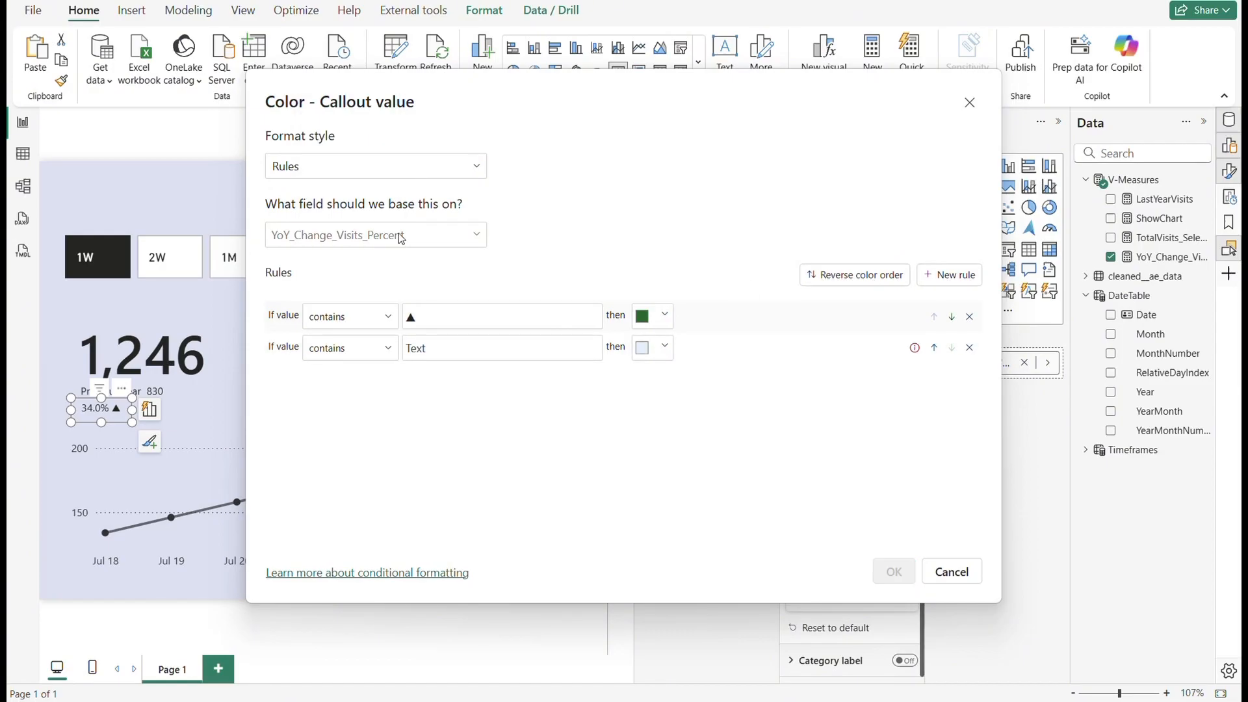
{"action": "left_click", "coordinate": [447, 348]}
{"action": "type", "text": "▼"}
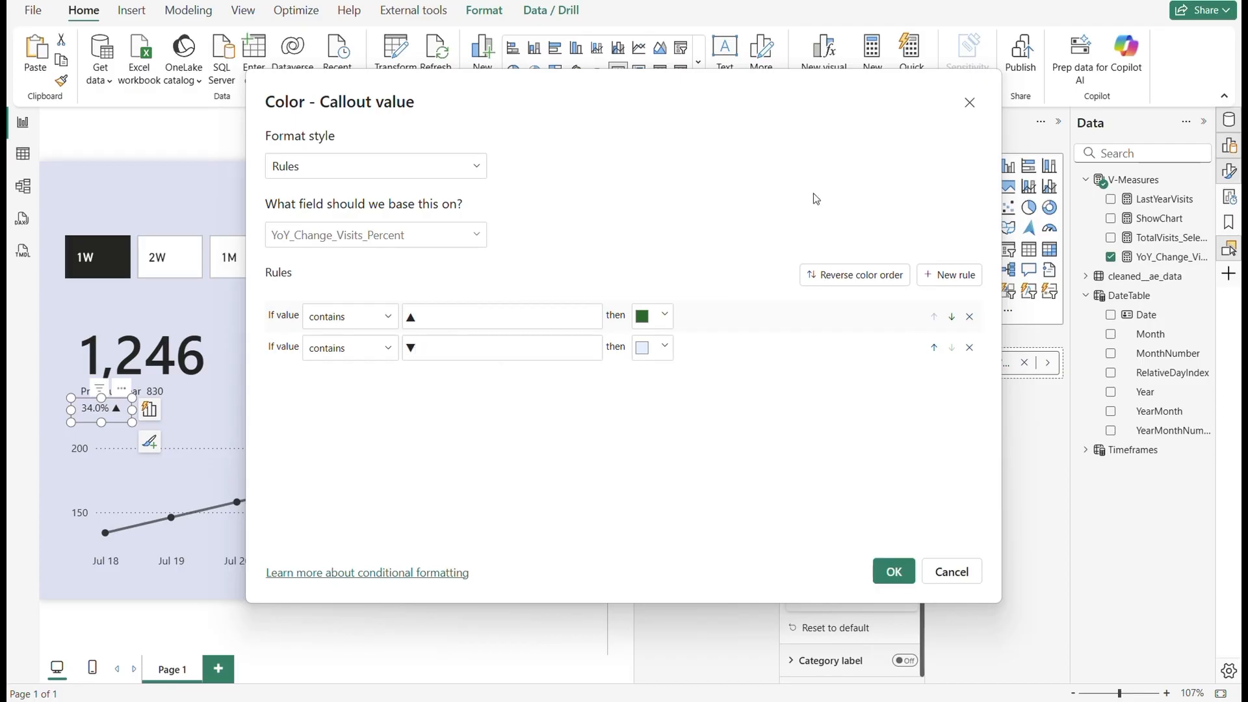
{"action": "left_click", "coordinate": [653, 348]}
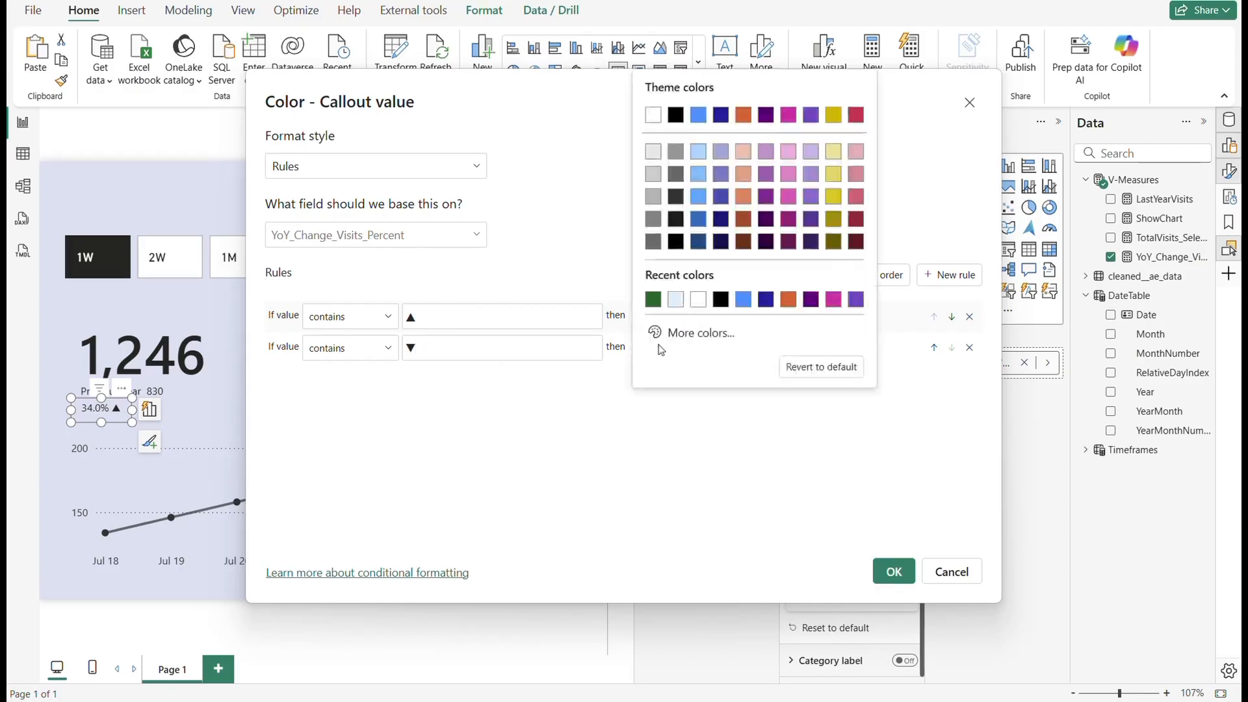
{"action": "left_click", "coordinate": [858, 116]}
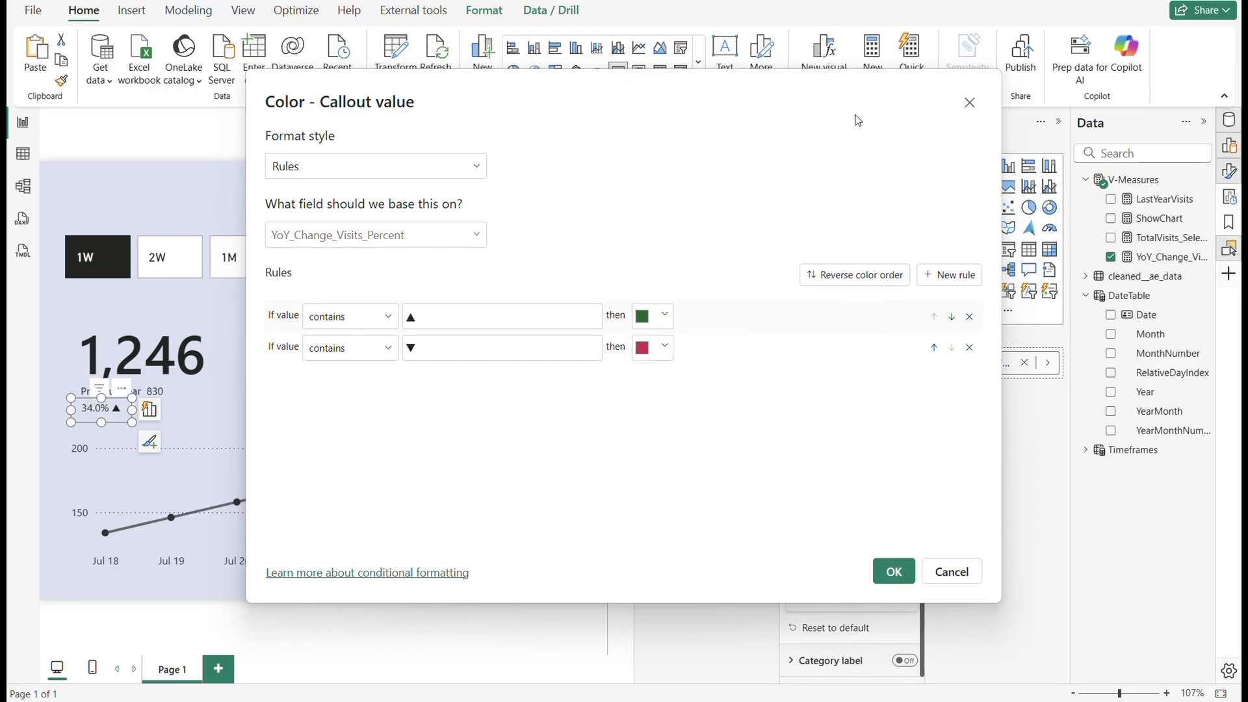
{"action": "left_click", "coordinate": [895, 572]}
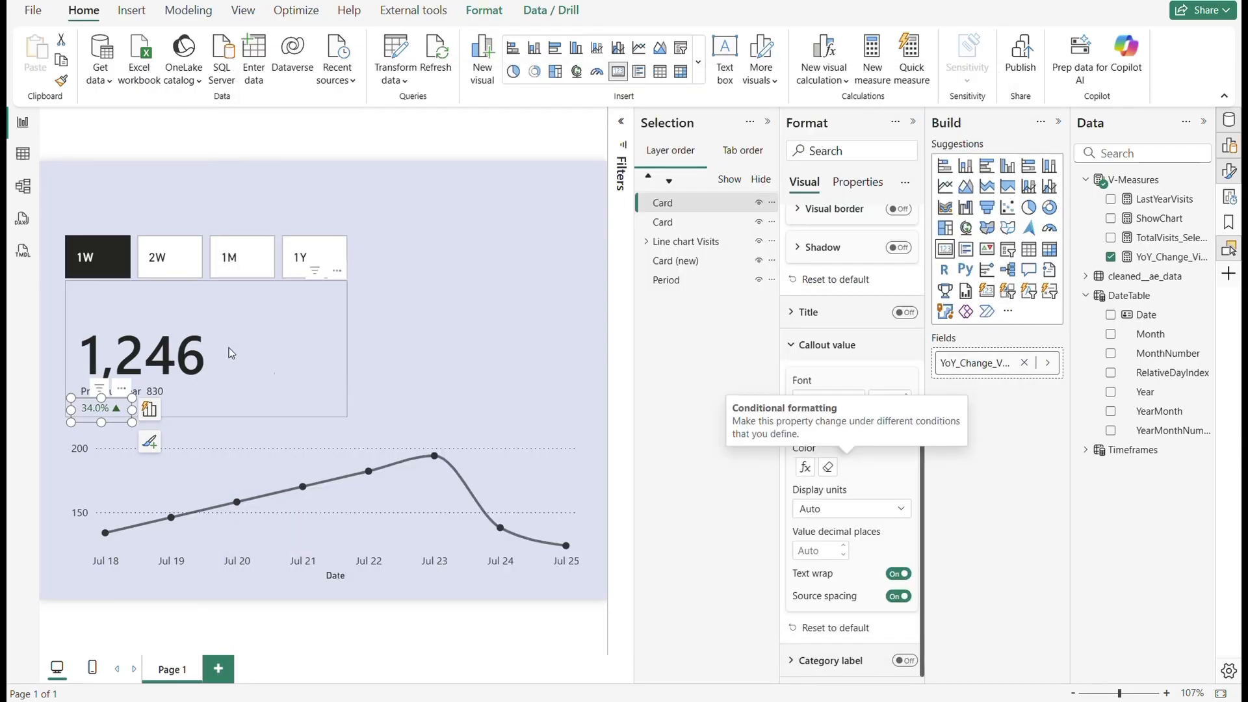
- Switch the period slicer through 2W, 1M and 1Y and back to 1W to check the KPI values and percent-change color
{"action": "left_click", "coordinate": [155, 261]}
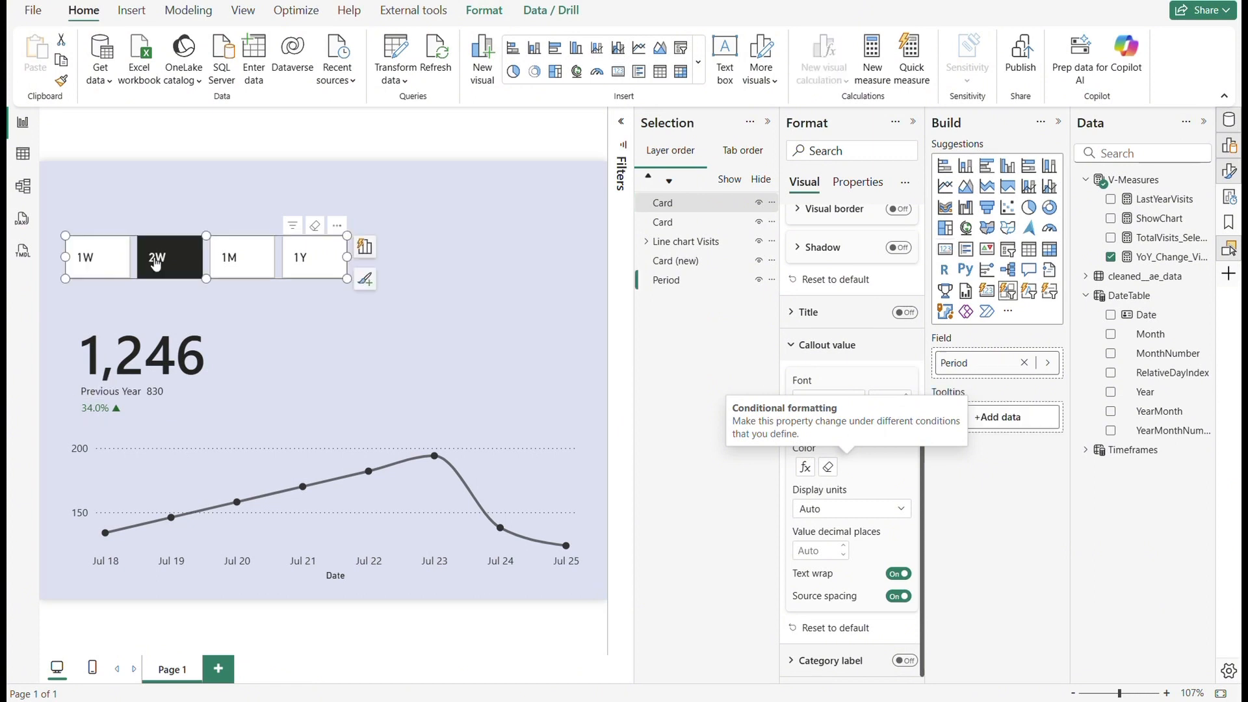
{"action": "left_click", "coordinate": [227, 267]}
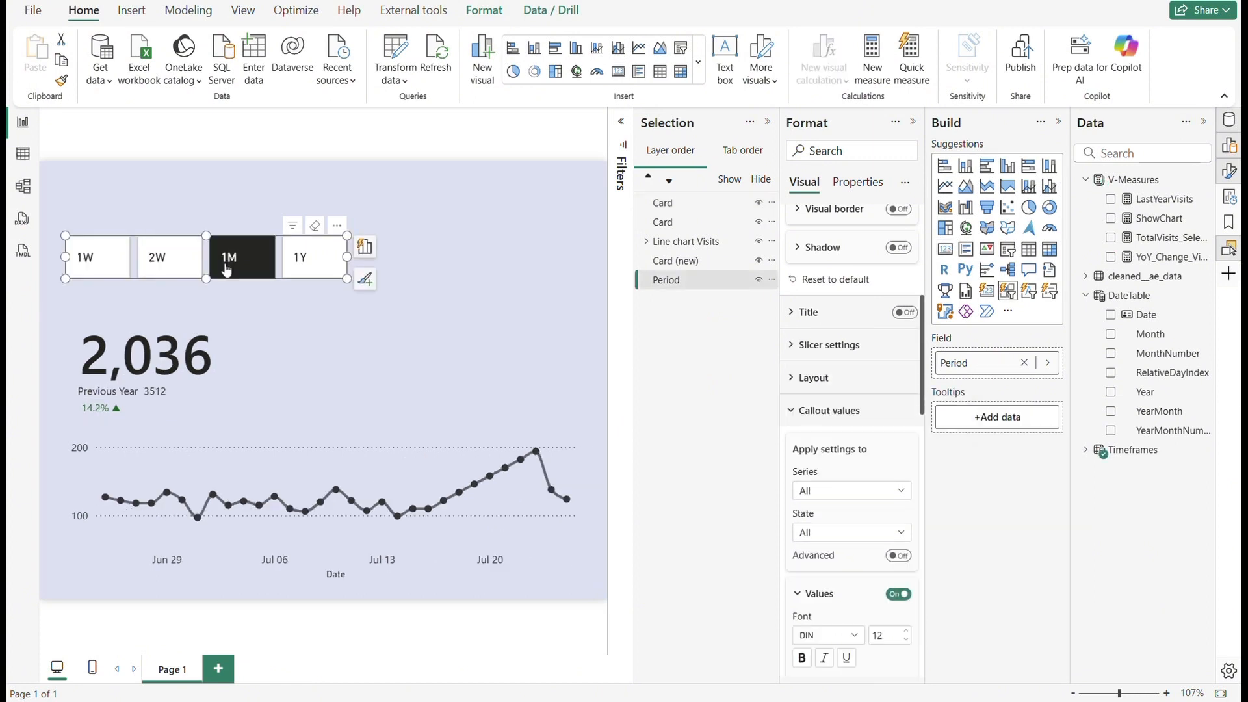
{"action": "left_click", "coordinate": [301, 268]}
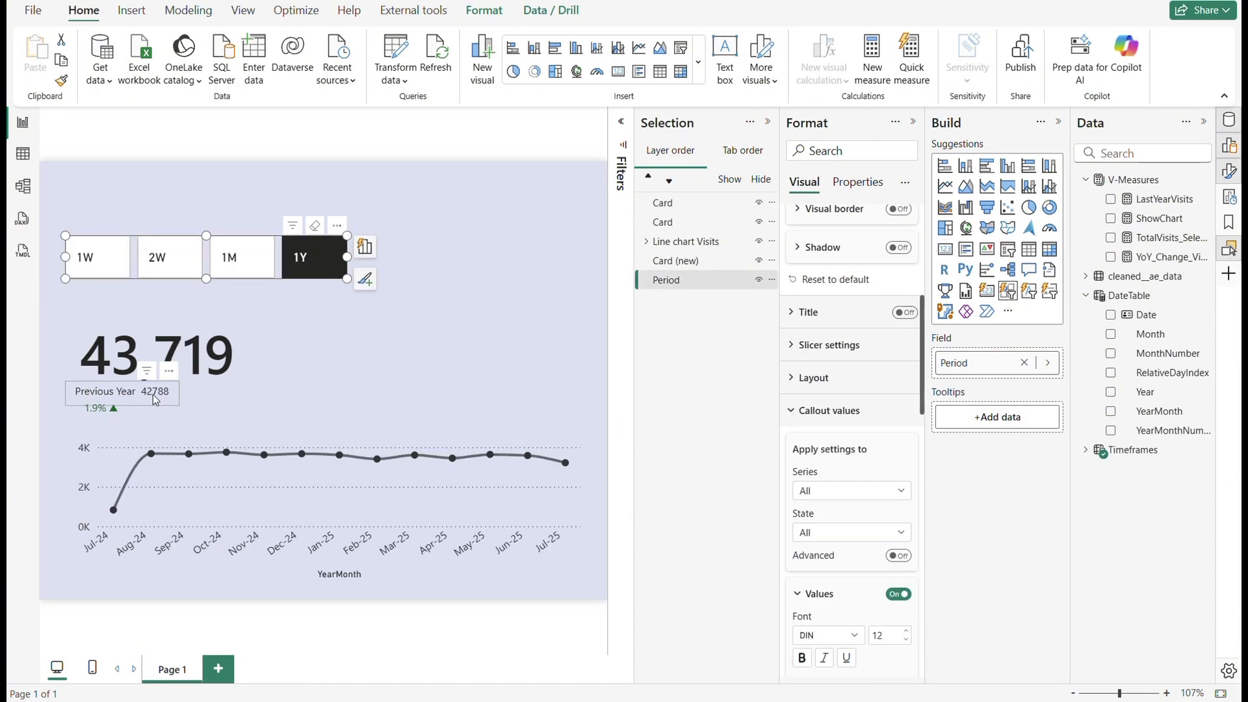
{"action": "left_click", "coordinate": [247, 266]}
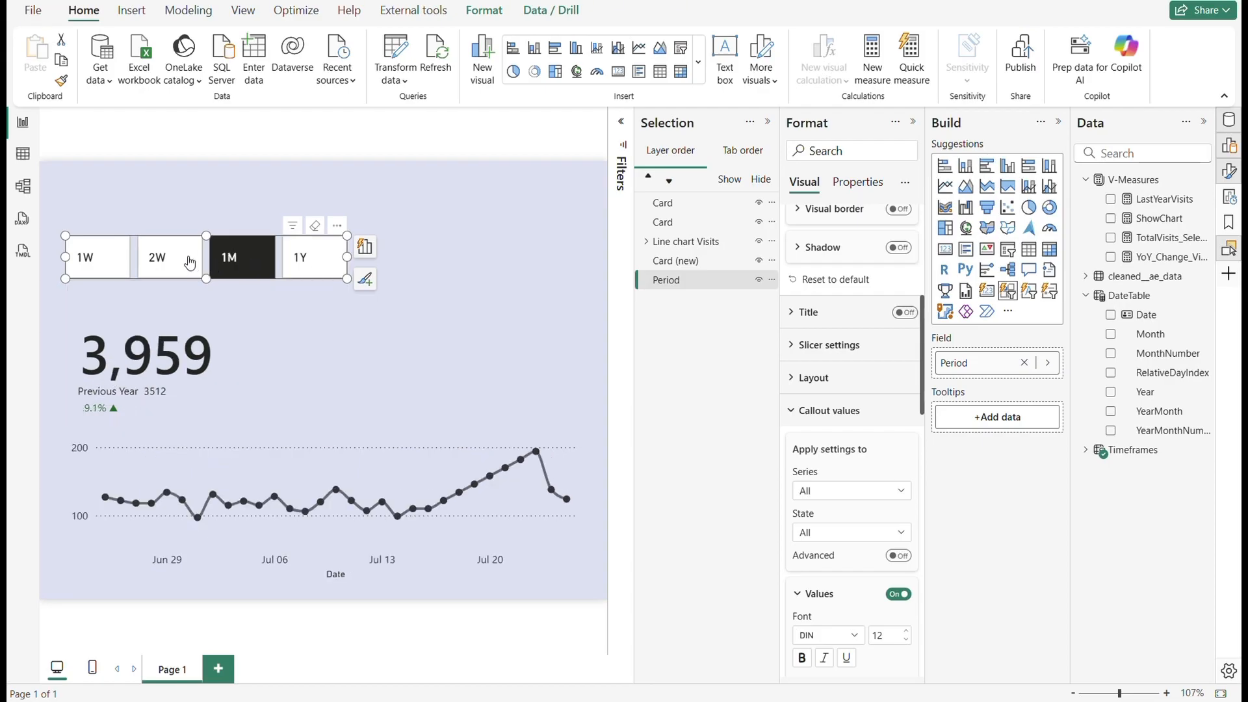
{"action": "left_click", "coordinate": [189, 263]}
{"action": "left_click", "coordinate": [115, 264]}
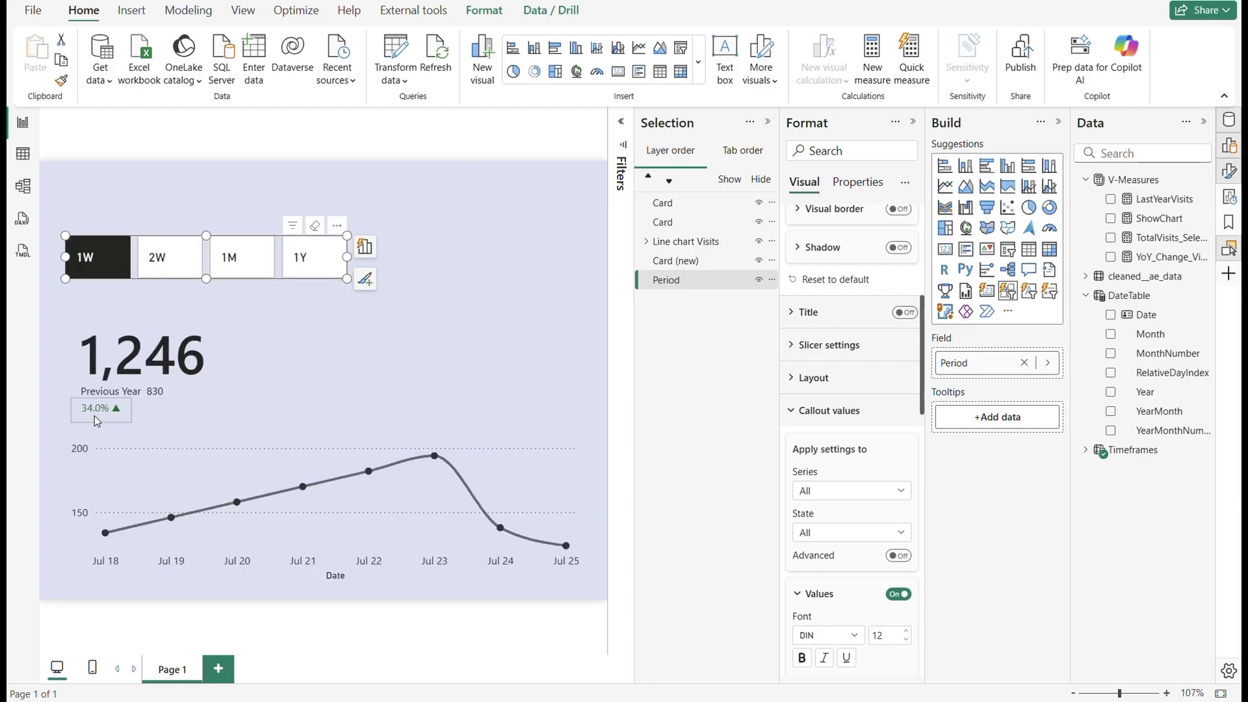
- Make the percent-change callout value bold at font size 11 and nudge its card slightly up
{"action": "left_click", "coordinate": [95, 415]}
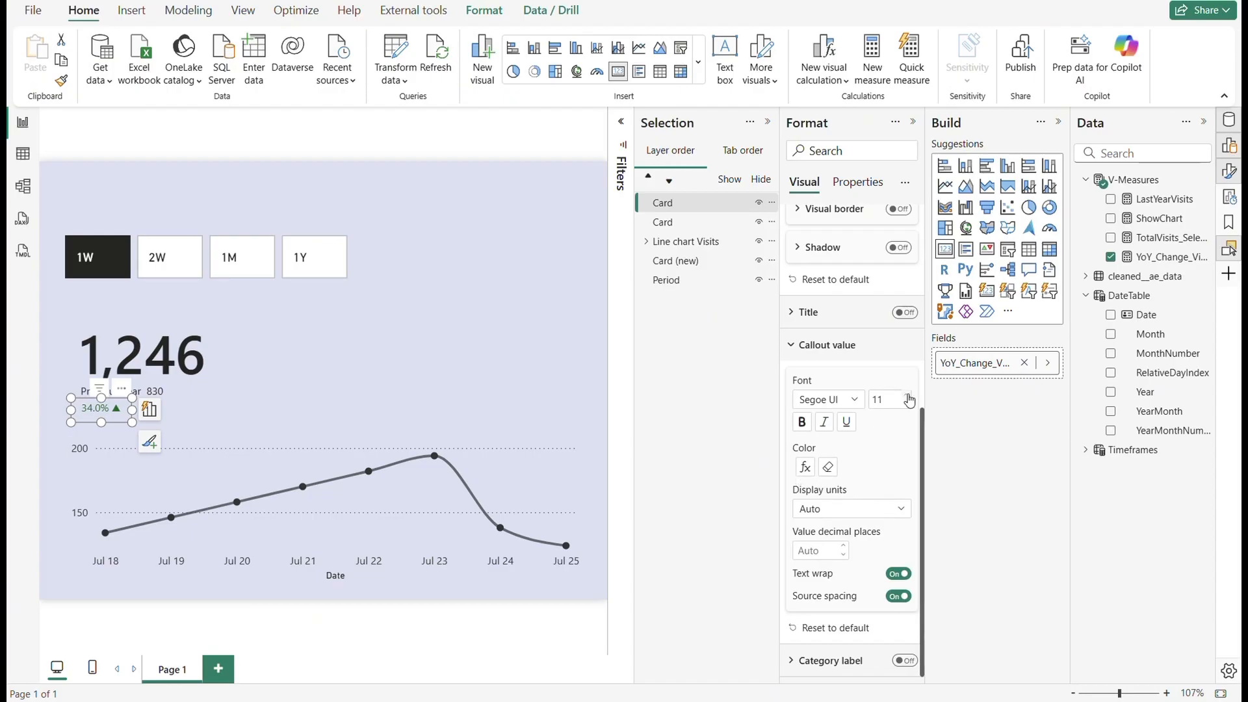
{"action": "left_click", "coordinate": [803, 423]}
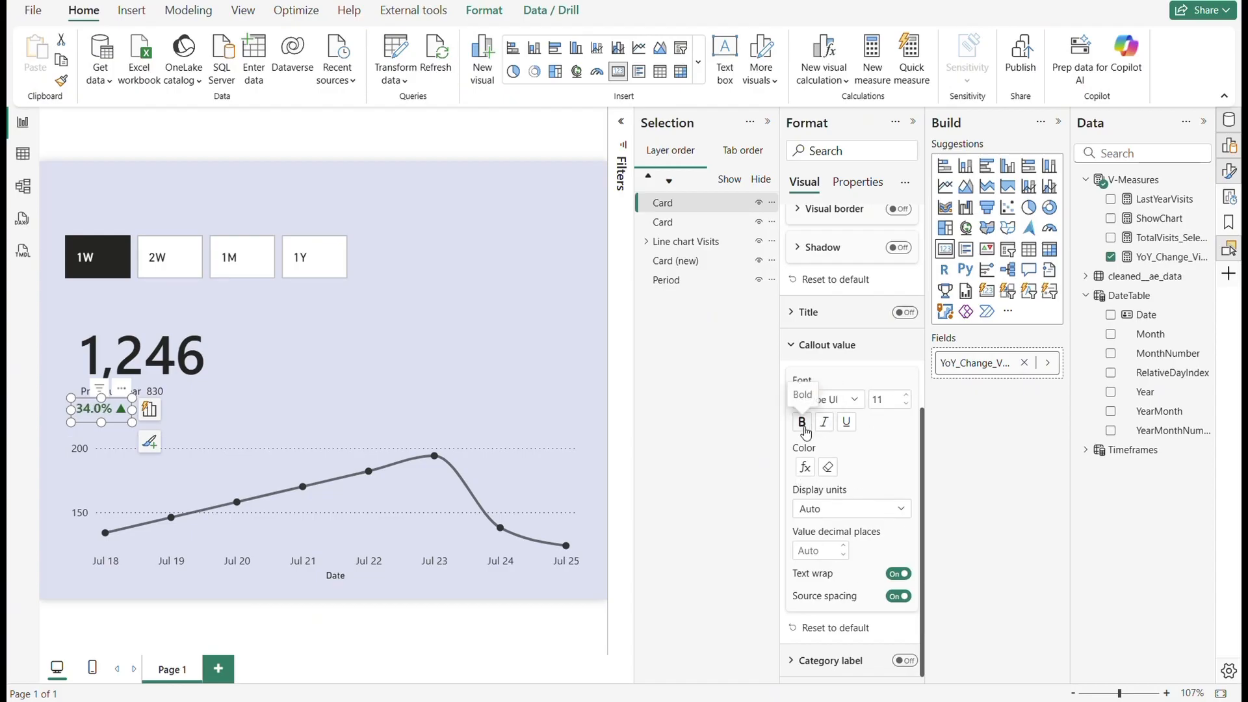
{"action": "key", "text": "Escape"}
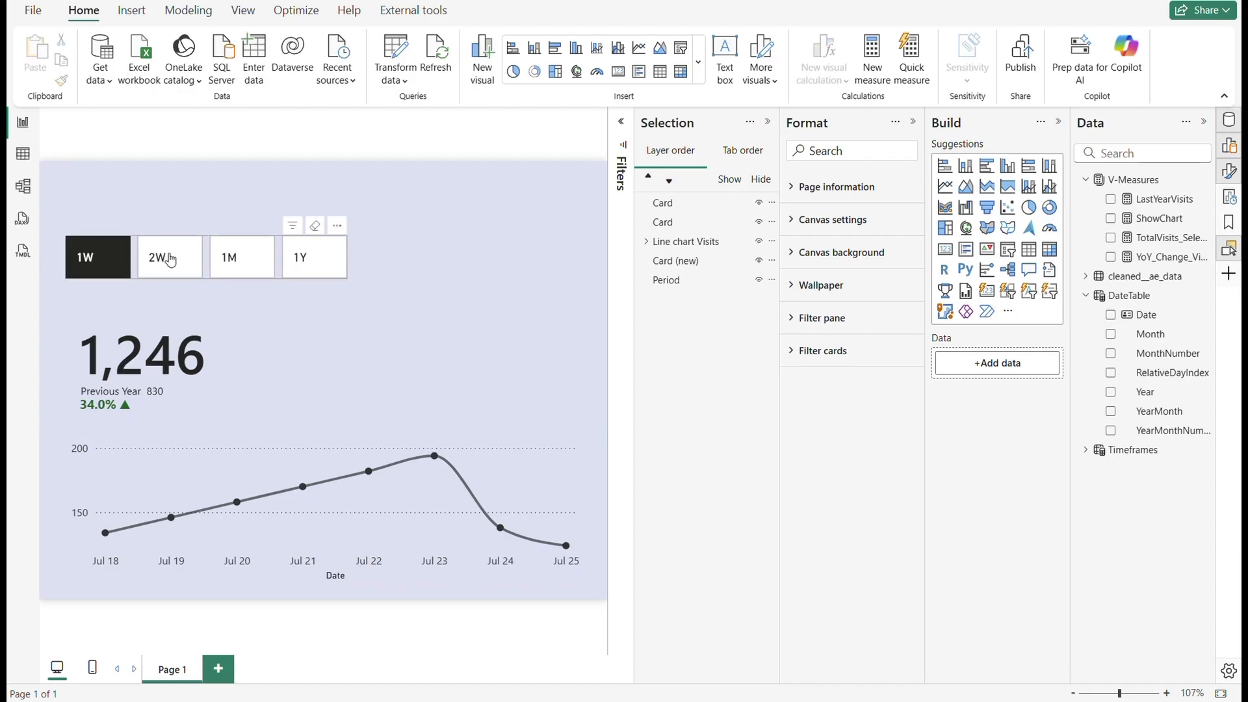
- Check the restyled percent change with the 1M and 1Y periods selected
{"action": "left_click", "coordinate": [231, 262]}
{"action": "left_click", "coordinate": [315, 260]}
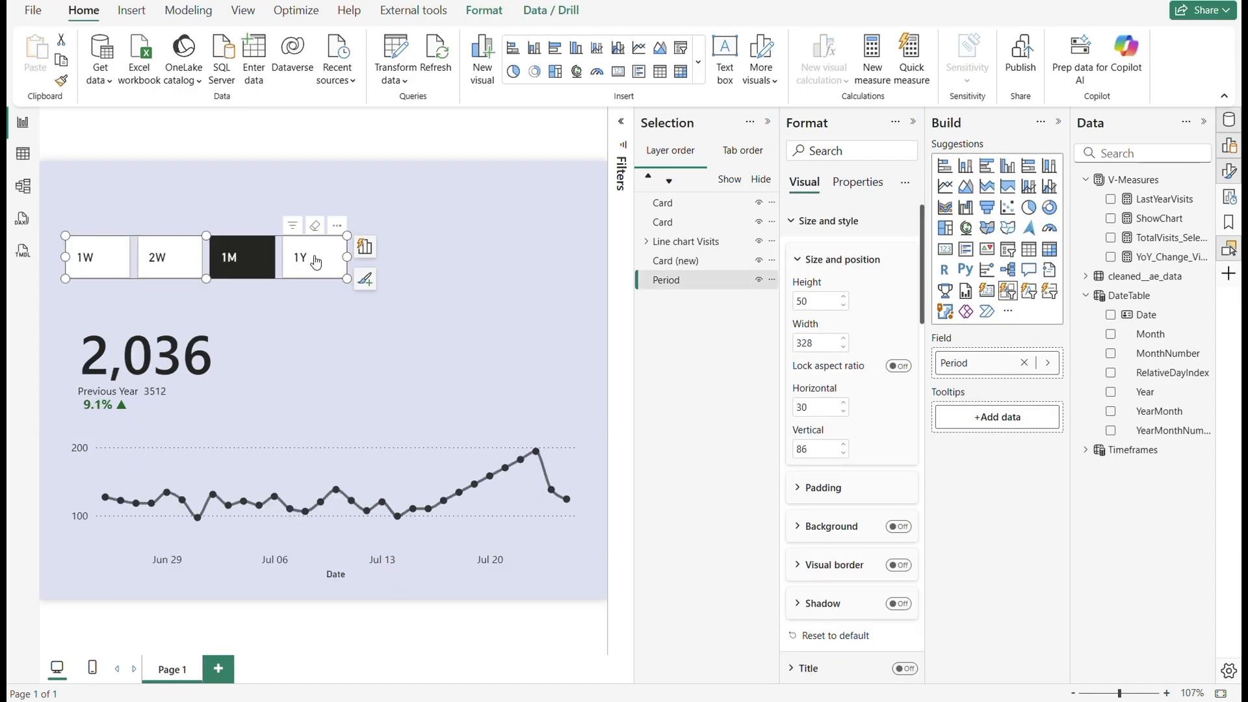
{"action": "left_click", "coordinate": [575, 247]}
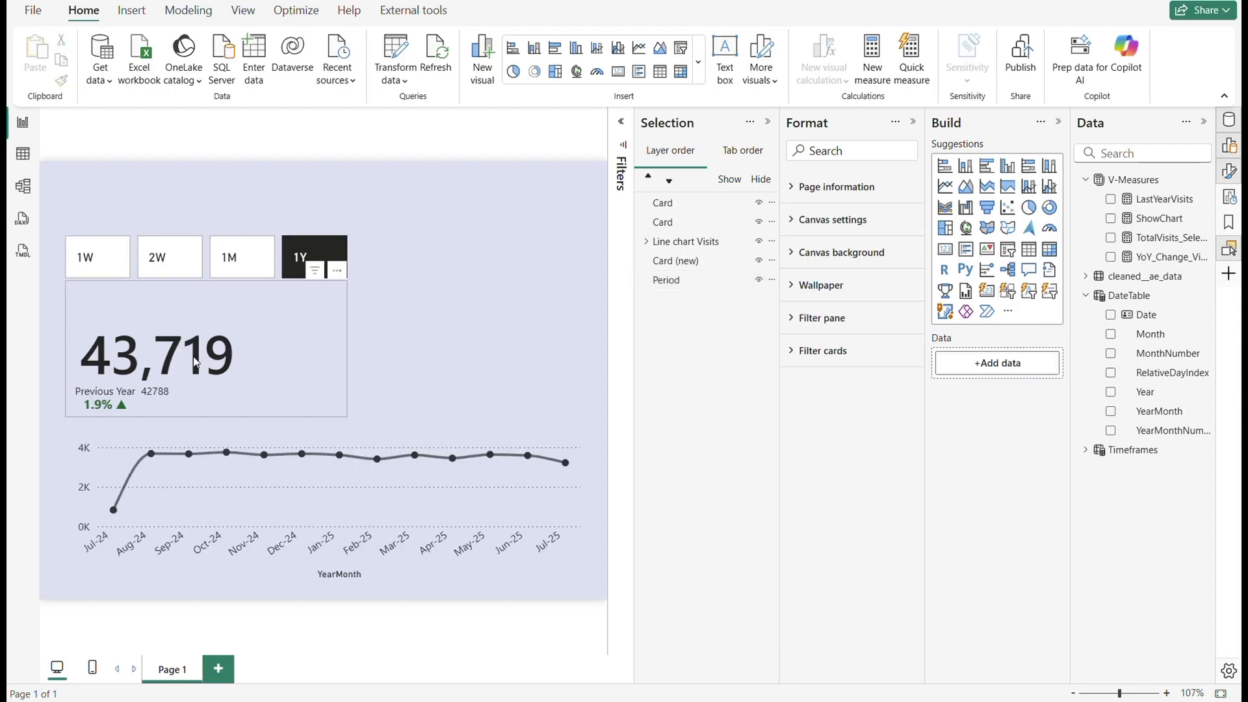
{"action": "left_click", "coordinate": [92, 409]}
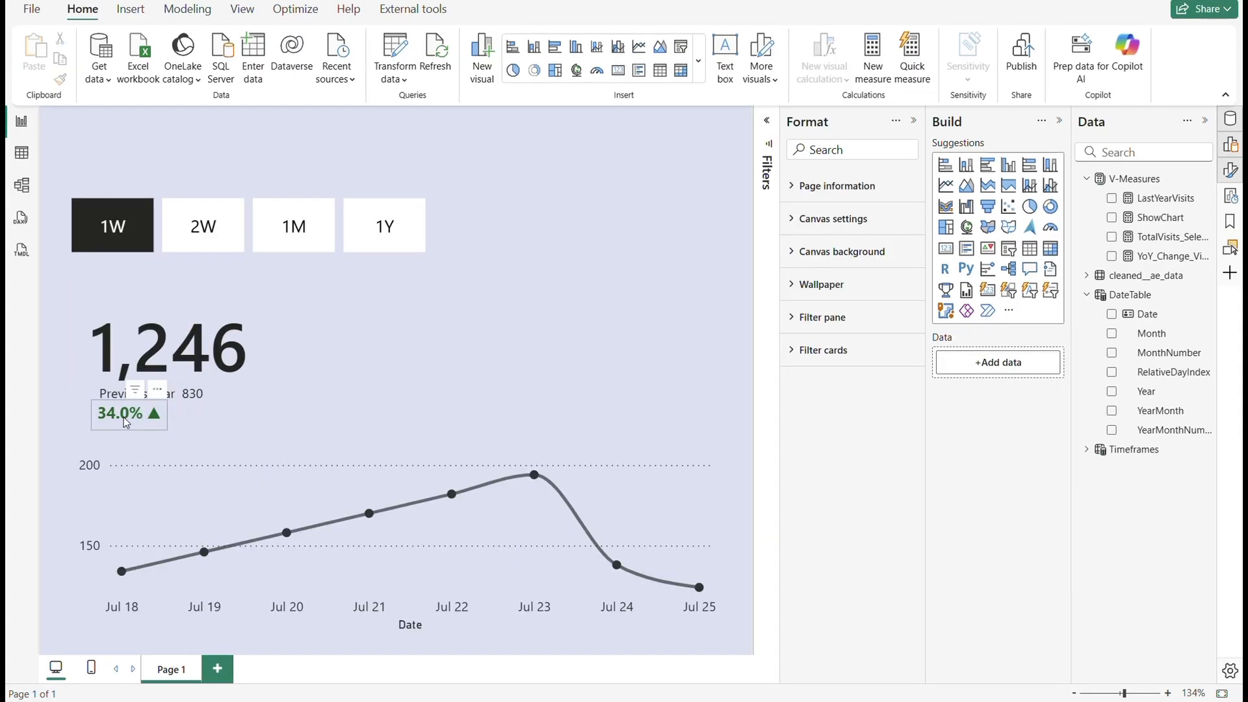
{"action": "left_click", "coordinate": [151, 412]}
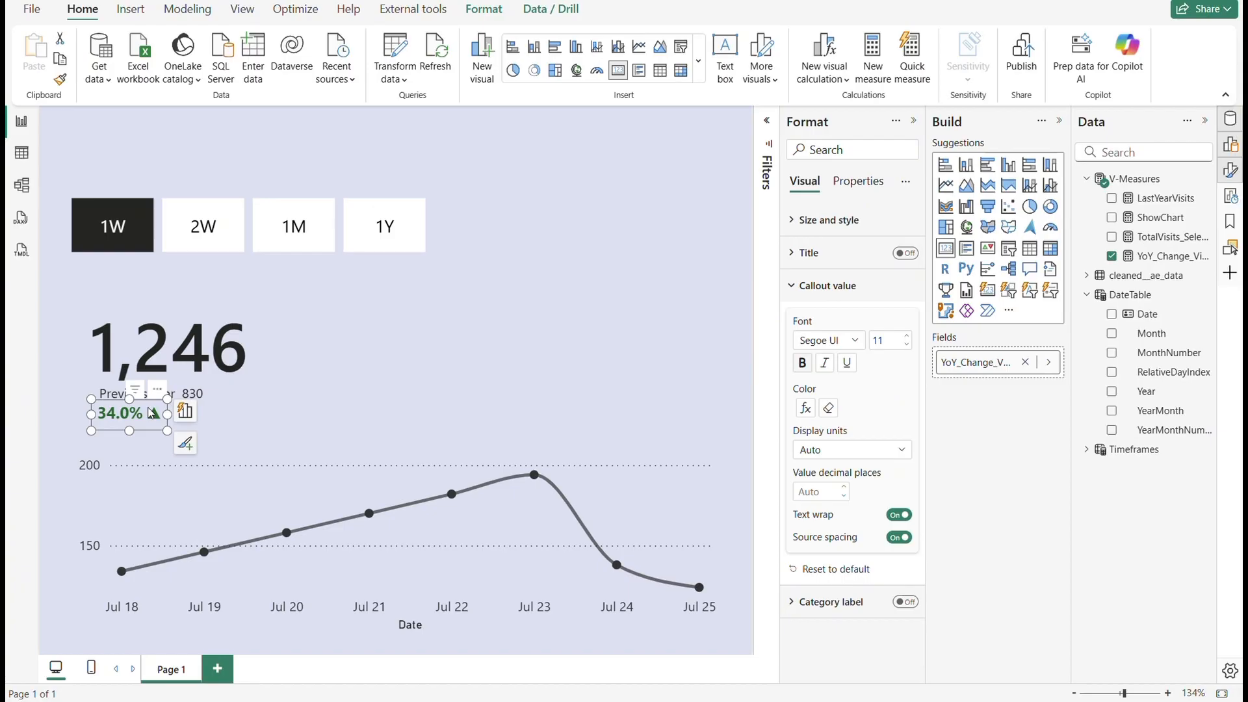
{"action": "left_click", "coordinate": [199, 399]}
{"action": "left_click", "coordinate": [142, 423]}
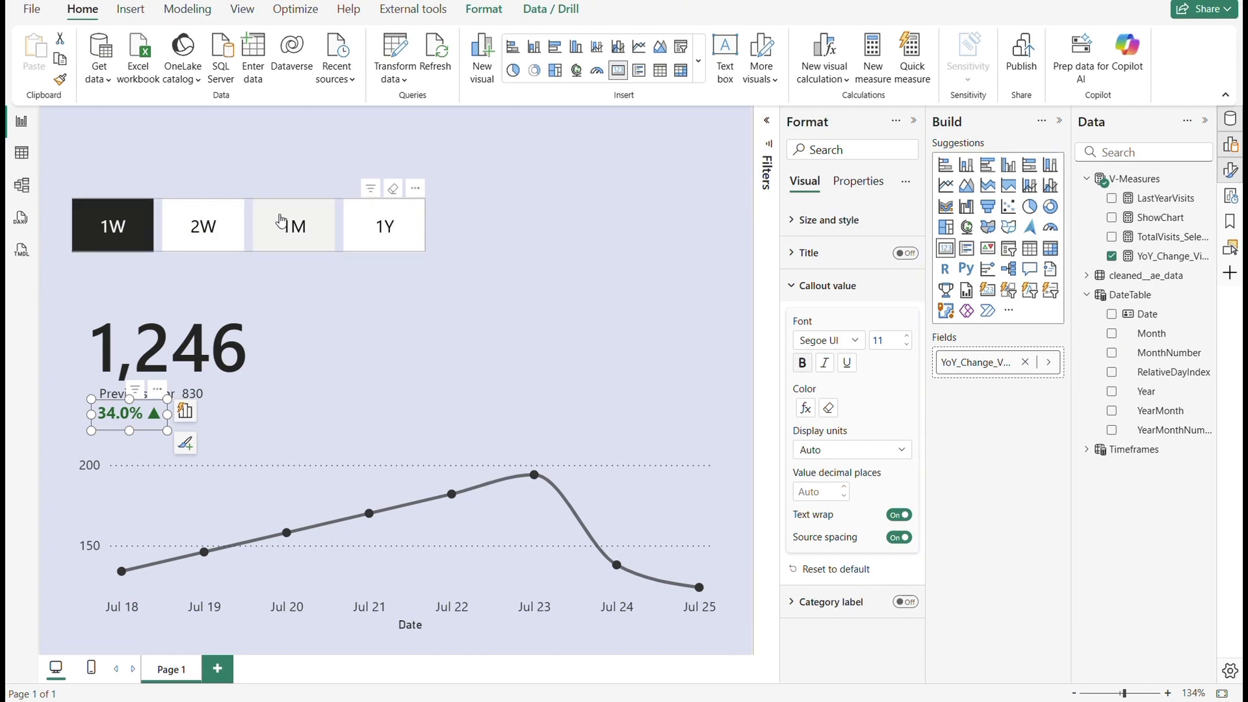
- Turn on the background of the Period button slicer and set its color to black
{"action": "left_click", "coordinate": [335, 205]}
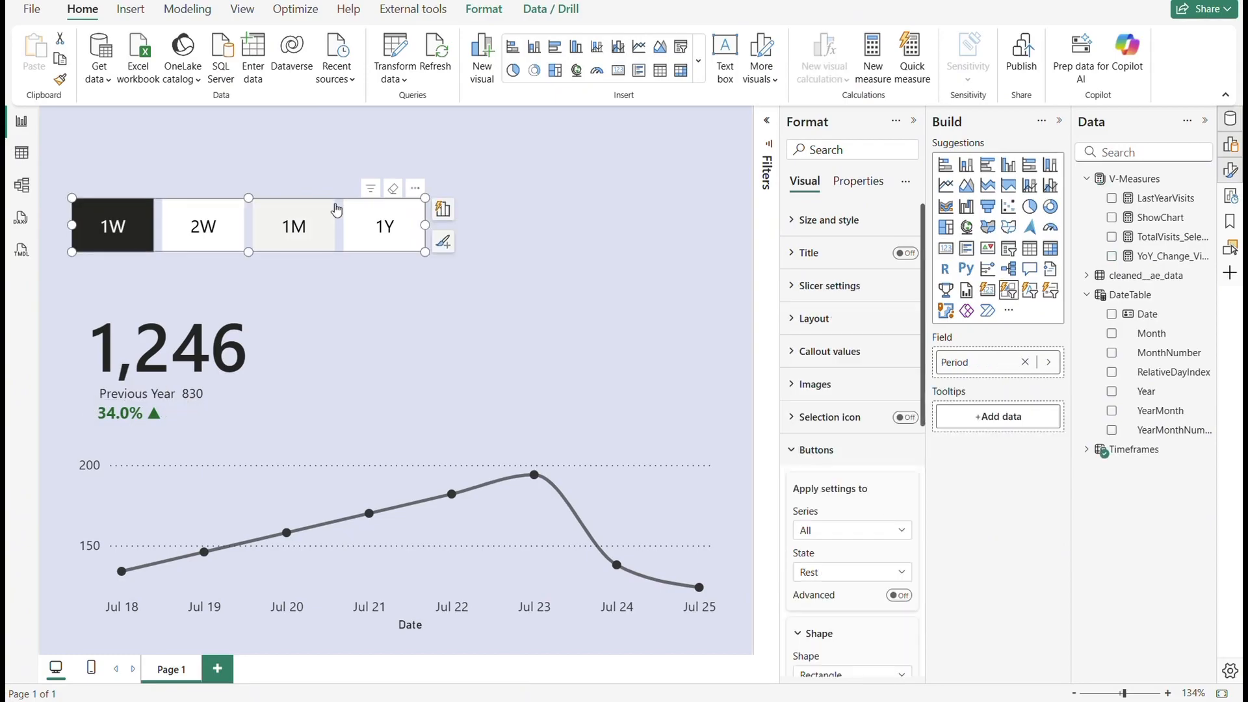
{"action": "scroll", "coordinate": [874, 429], "scroll_direction": "down", "scroll_amount": 3}
{"action": "scroll", "coordinate": [871, 426], "scroll_direction": "up", "scroll_amount": 4}
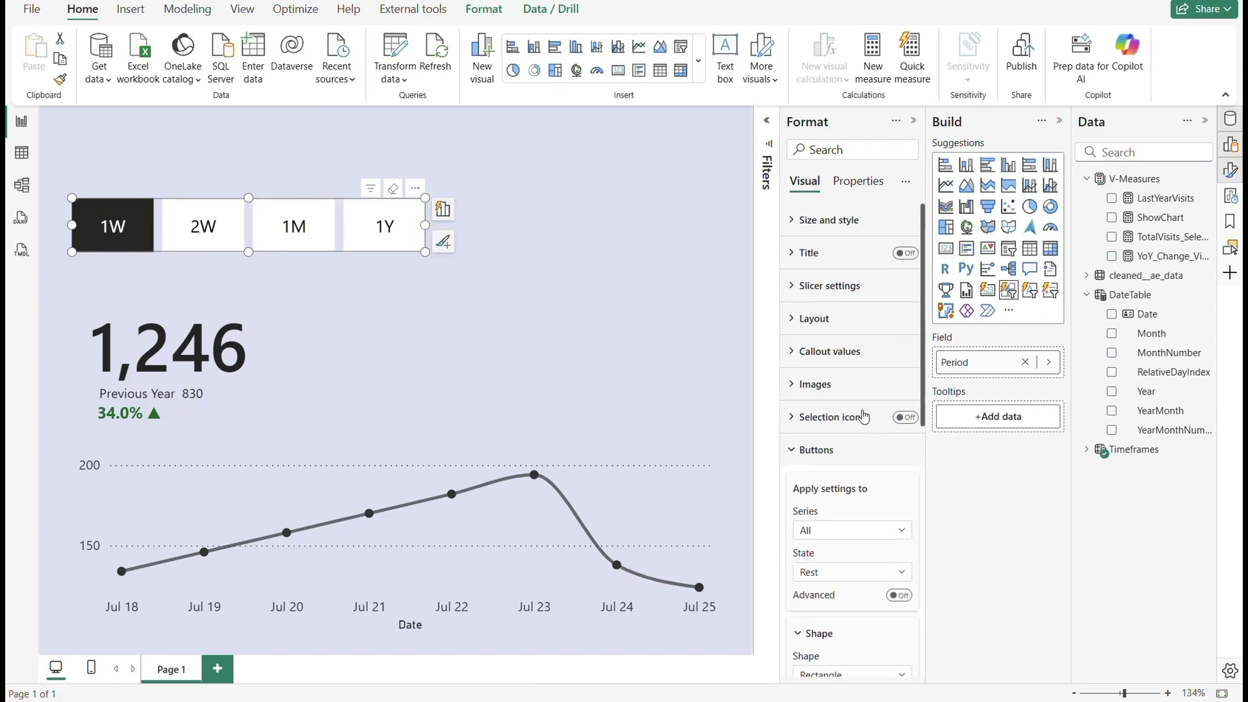
{"action": "scroll", "coordinate": [865, 416], "scroll_direction": "down", "scroll_amount": 6}
{"action": "scroll", "coordinate": [861, 408], "scroll_direction": "up", "scroll_amount": 5}
{"action": "left_click", "coordinate": [795, 220]}
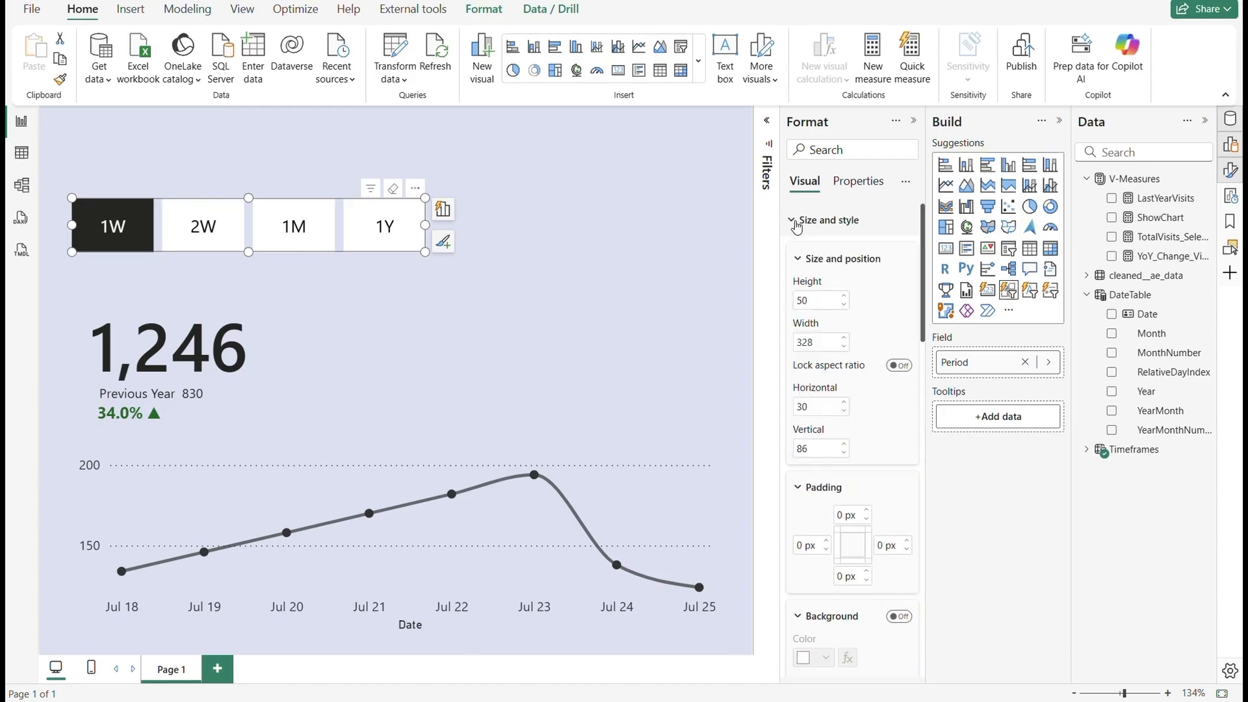
{"action": "scroll", "coordinate": [847, 360], "scroll_direction": "down", "scroll_amount": 5}
{"action": "left_click", "coordinate": [898, 296]}
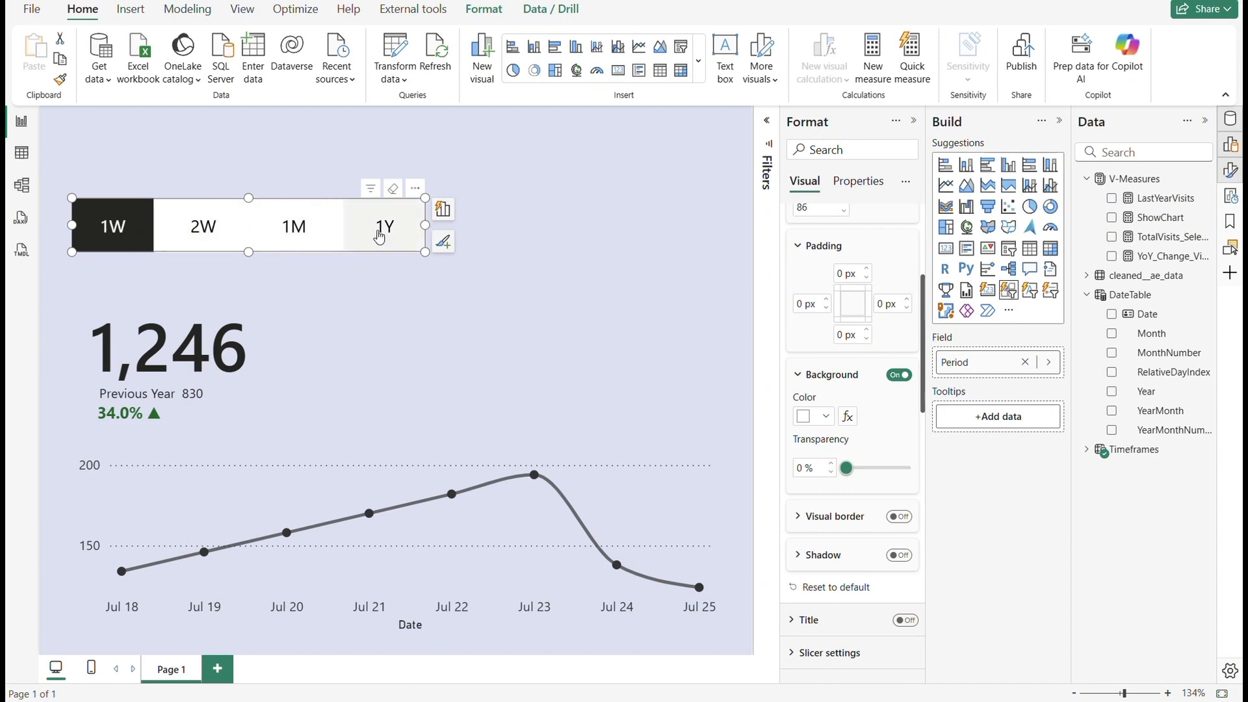
{"action": "left_click", "coordinate": [825, 419]}
{"action": "left_click", "coordinate": [837, 346]}
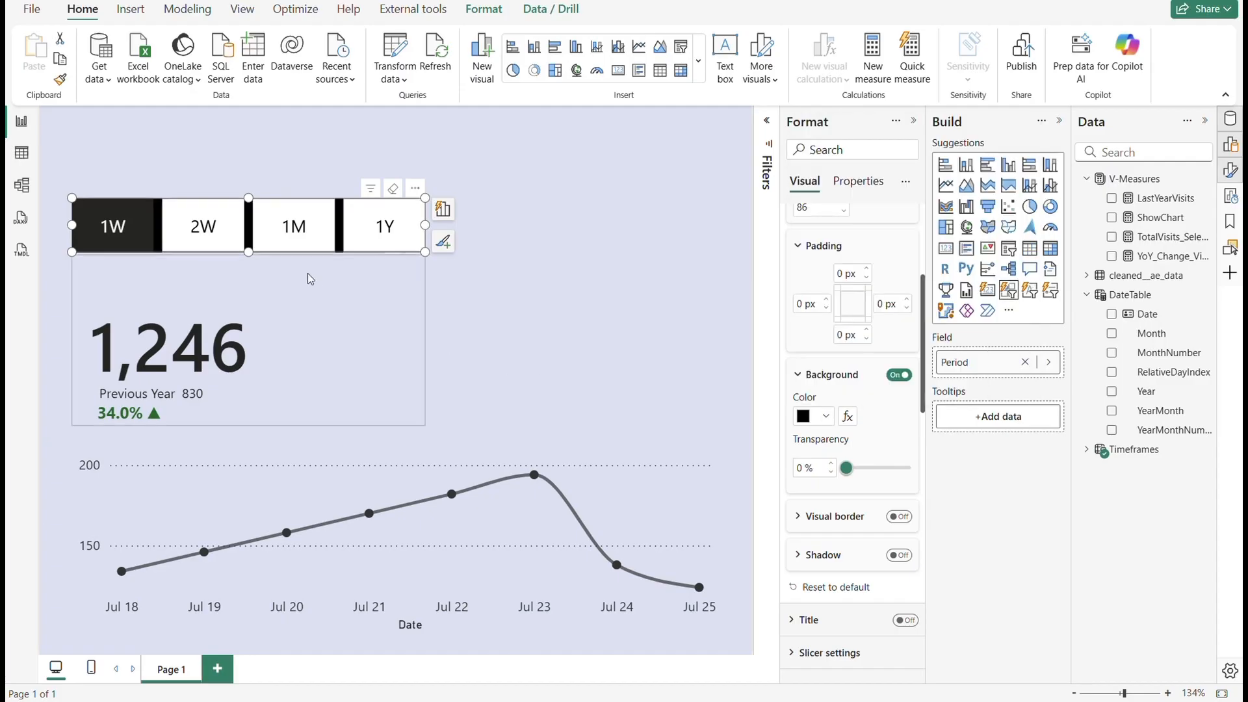
- Set the Rest state fill color of the Period slicer's buttons to black
{"action": "scroll", "coordinate": [816, 390], "scroll_direction": "down", "scroll_amount": 10}
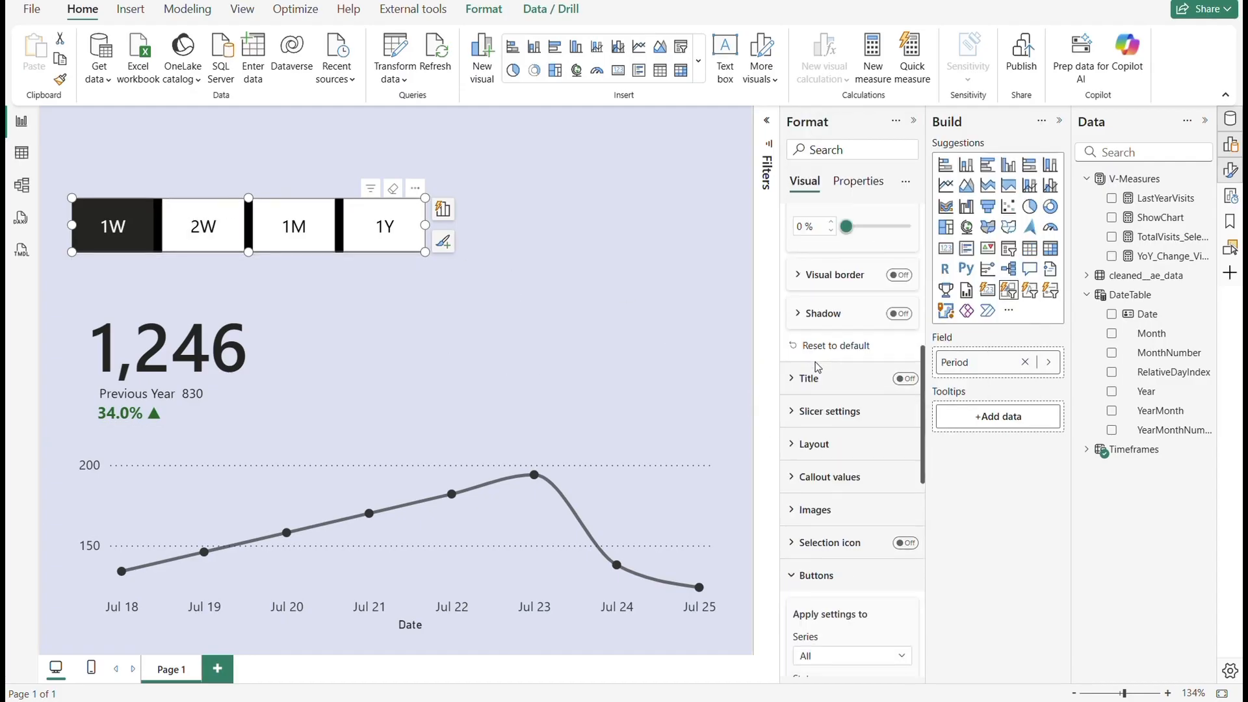
{"action": "scroll", "coordinate": [819, 316], "scroll_direction": "up", "scroll_amount": 6}
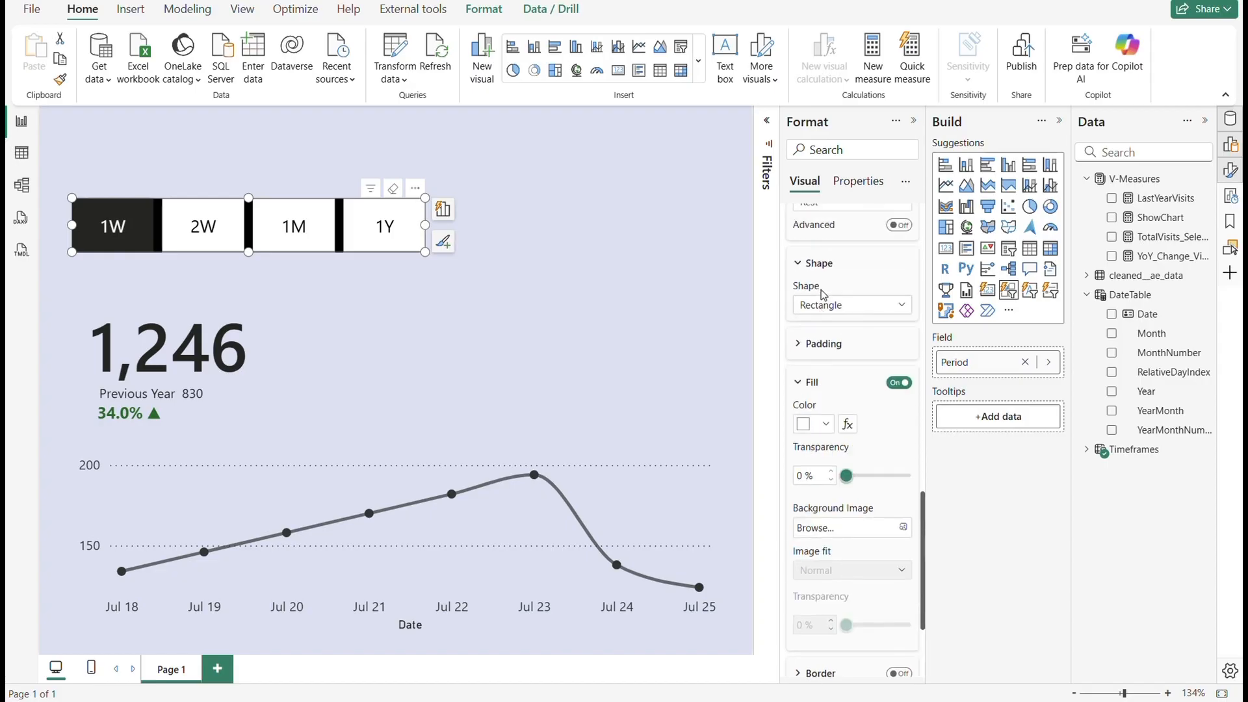
{"action": "scroll", "coordinate": [821, 305], "scroll_direction": "down", "scroll_amount": 2}
{"action": "scroll", "coordinate": [821, 306], "scroll_direction": "down", "scroll_amount": 1}
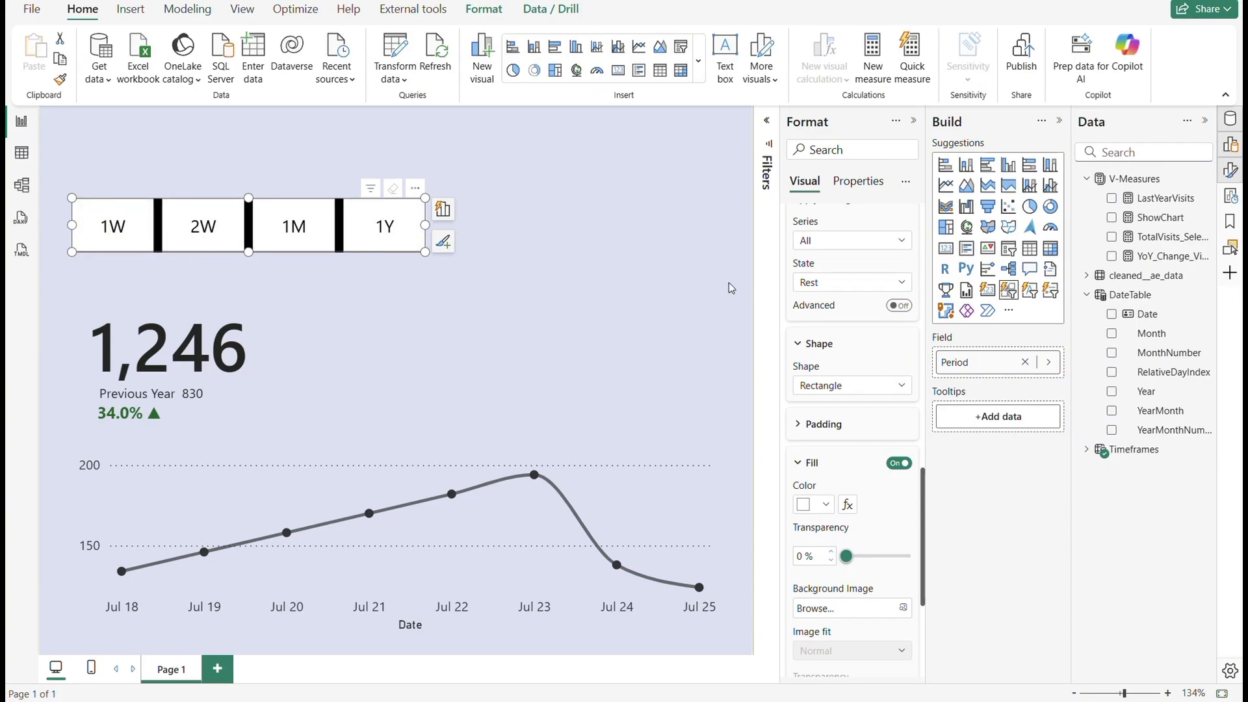
{"action": "scroll", "coordinate": [841, 506], "scroll_direction": "down", "scroll_amount": 4}
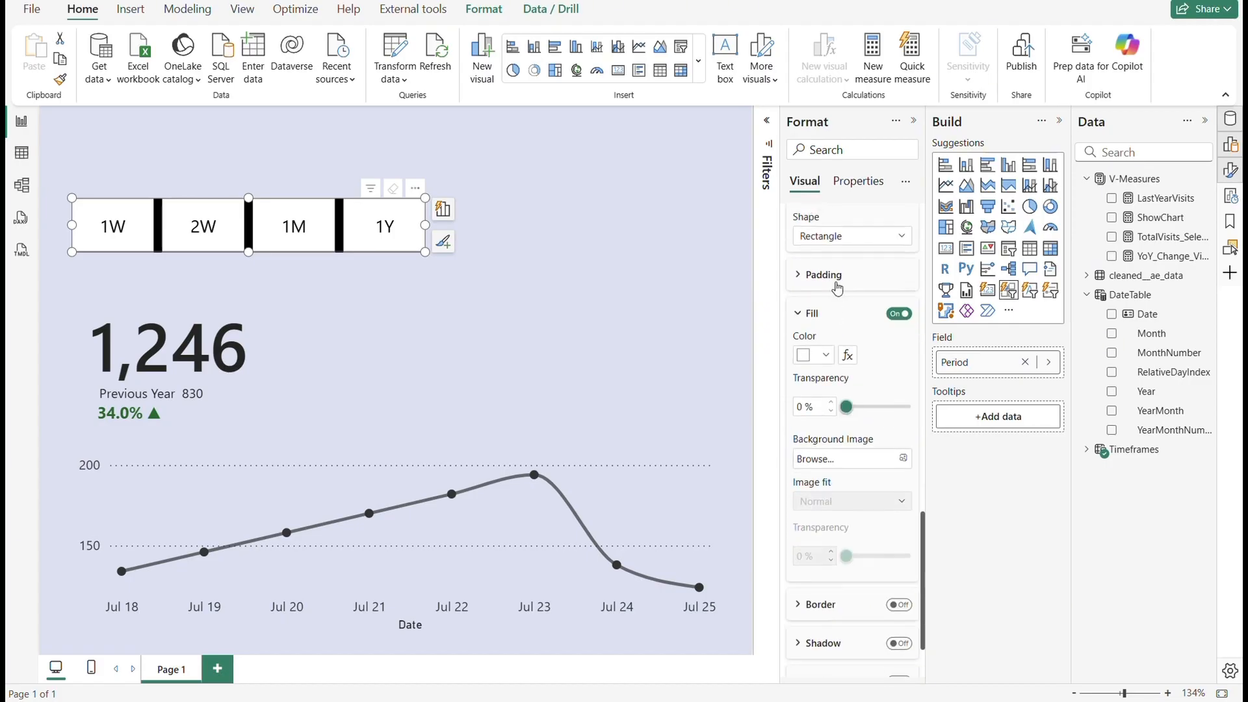
{"action": "scroll", "coordinate": [829, 425], "scroll_direction": "up", "scroll_amount": 2}
{"action": "left_click", "coordinate": [826, 425]}
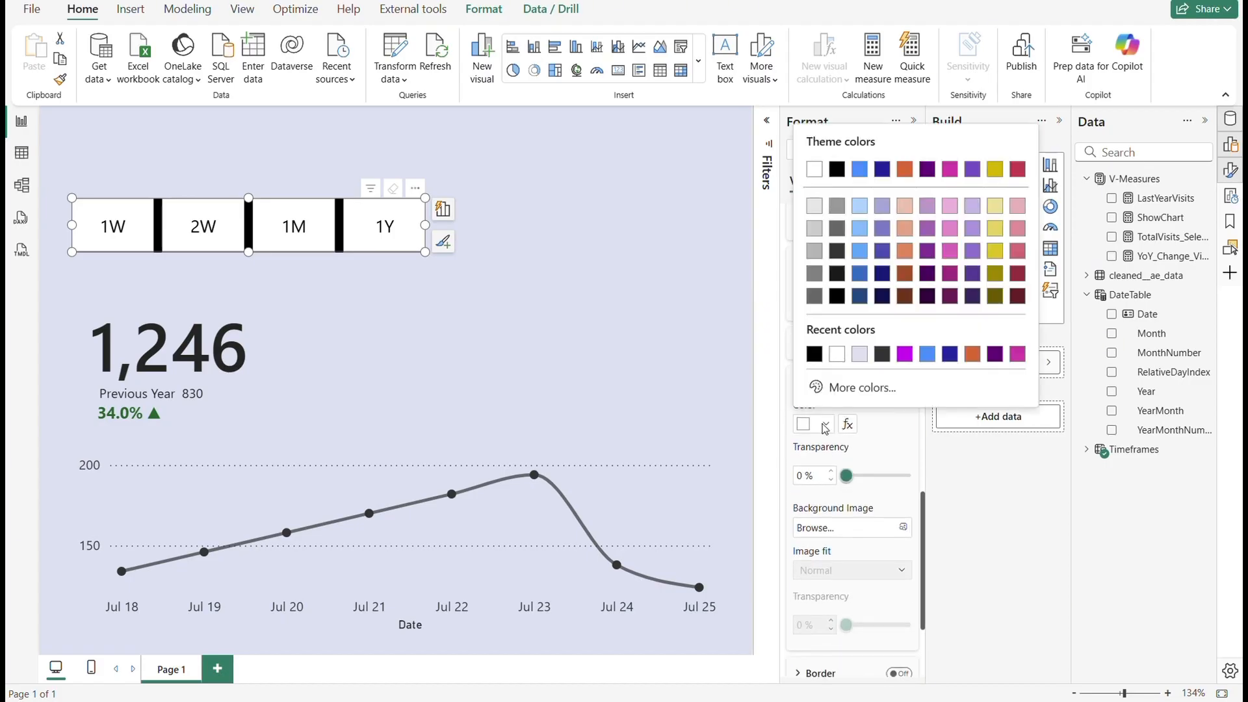
{"action": "left_click", "coordinate": [815, 356]}
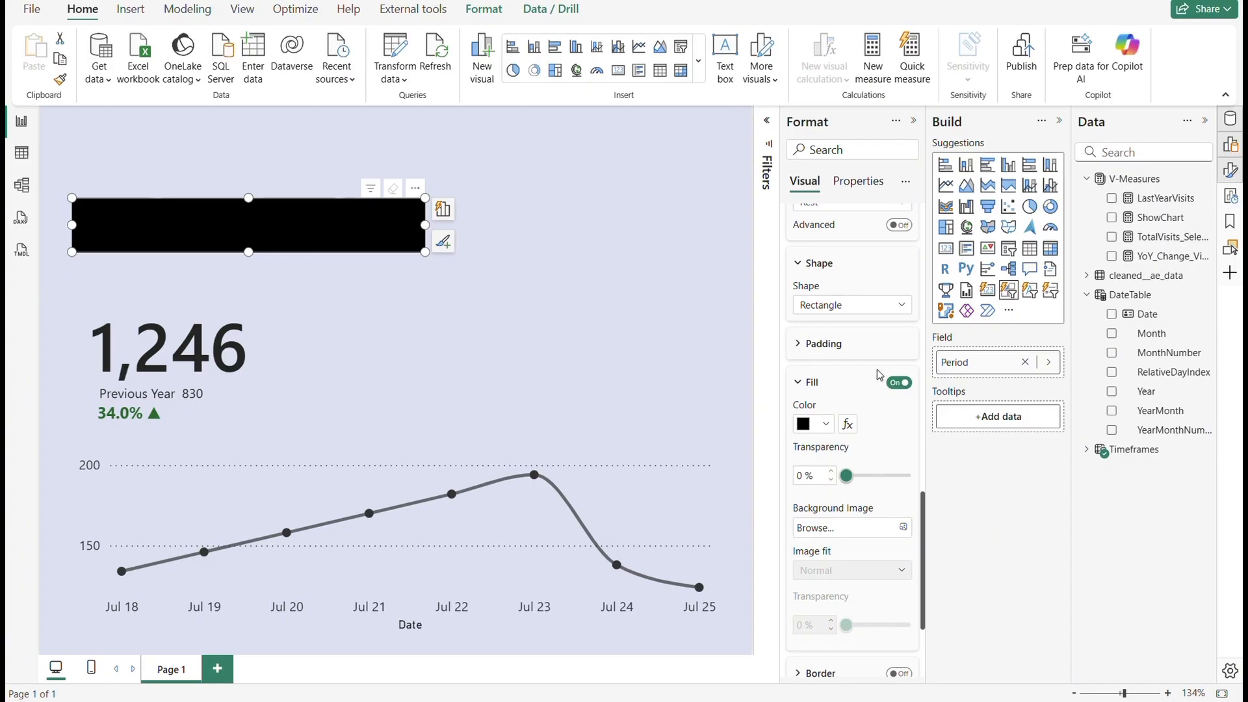
- Set the Period slicer's callout value text to white for all states and select the 1W period
{"action": "scroll", "coordinate": [878, 375], "scroll_direction": "down", "scroll_amount": 8}
{"action": "scroll", "coordinate": [878, 370], "scroll_direction": "up", "scroll_amount": 2}
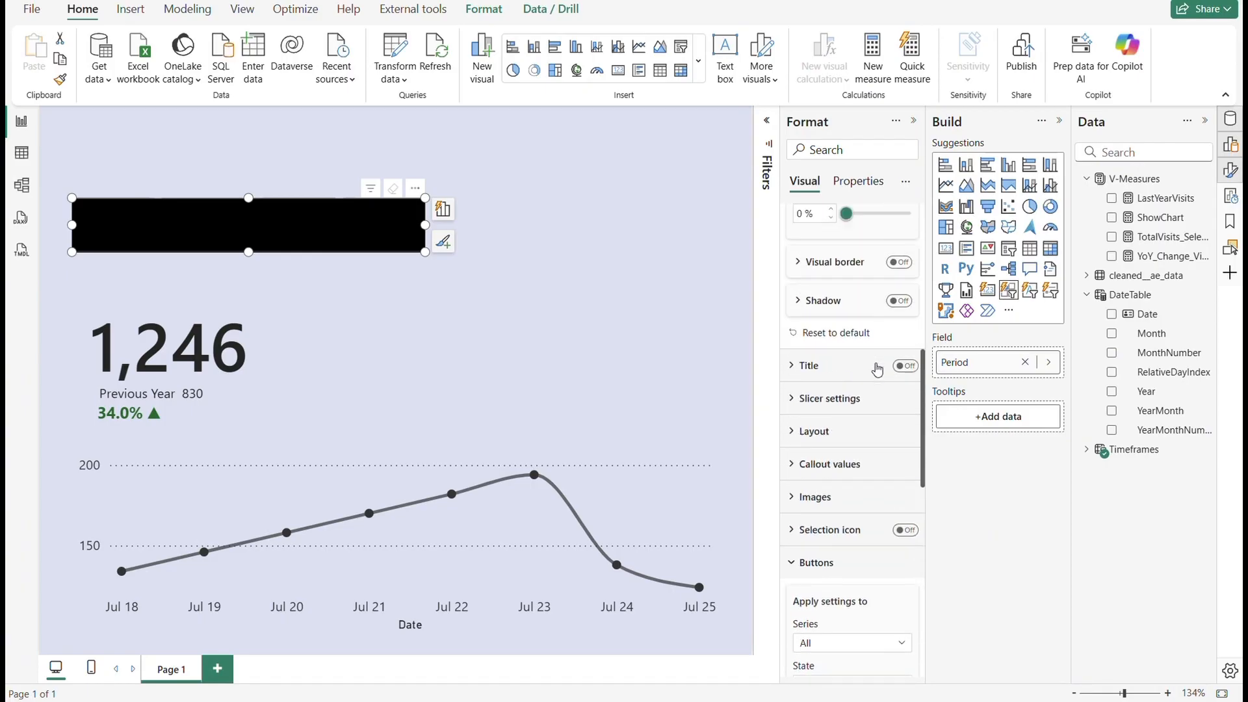
{"action": "left_click", "coordinate": [835, 464]}
{"action": "scroll", "coordinate": [837, 463], "scroll_direction": "down", "scroll_amount": 5}
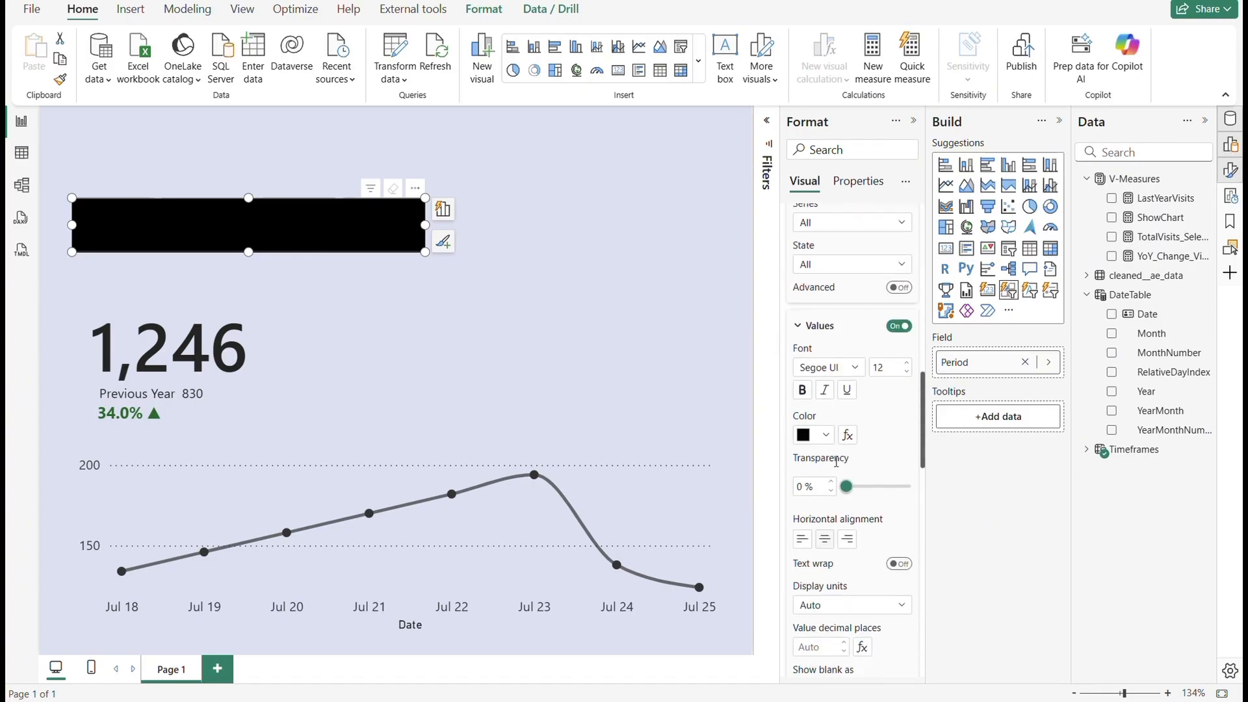
{"action": "left_click", "coordinate": [827, 436]}
{"action": "left_click", "coordinate": [837, 365]}
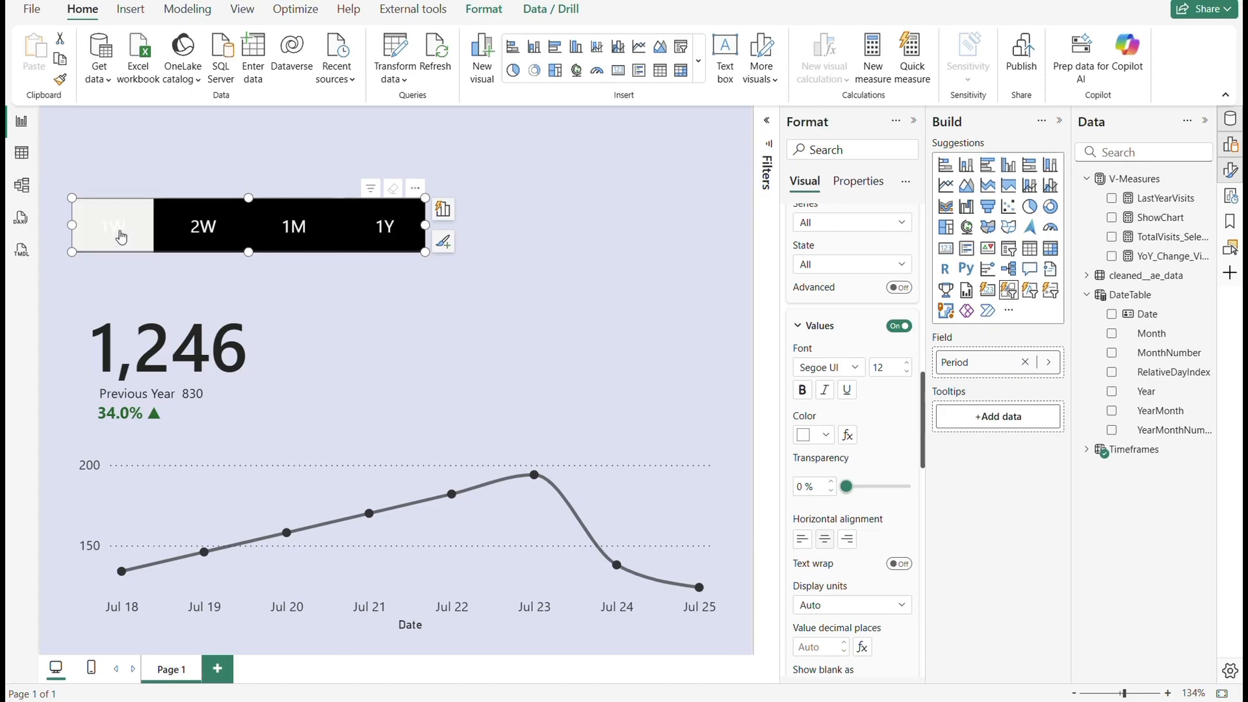
{"action": "scroll", "coordinate": [858, 367], "scroll_direction": "down", "scroll_amount": 3}
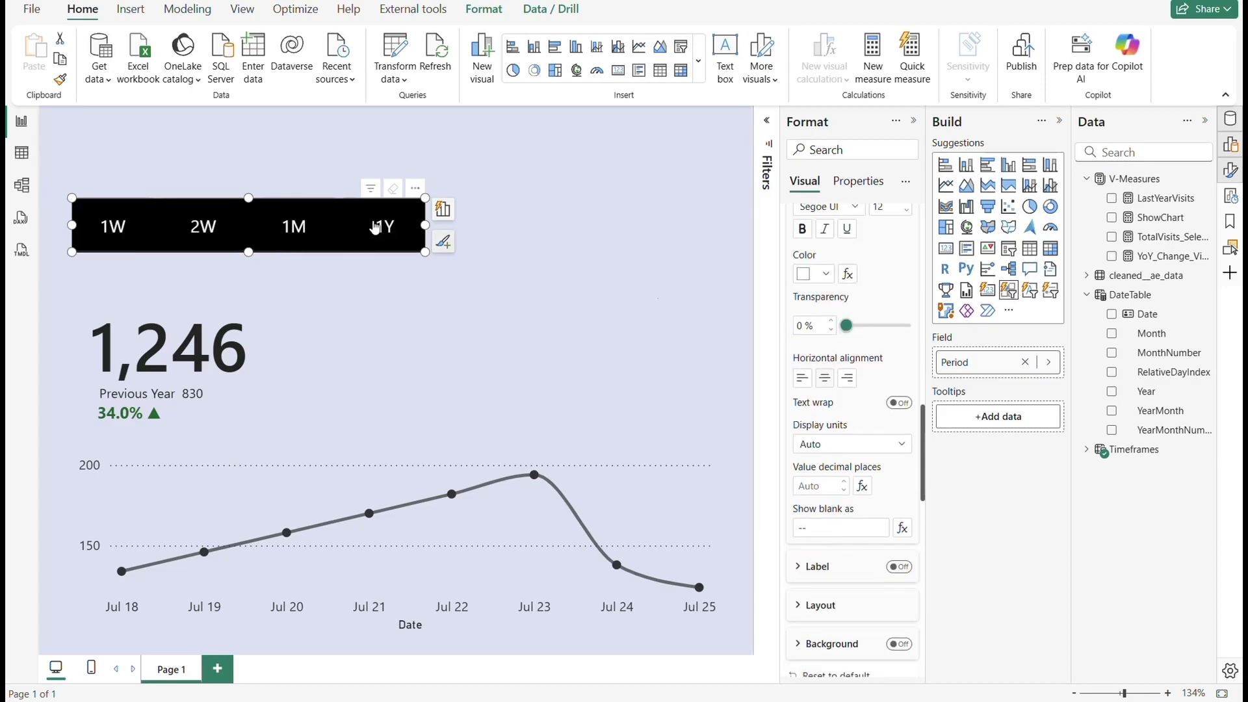
{"action": "left_click", "coordinate": [101, 229]}
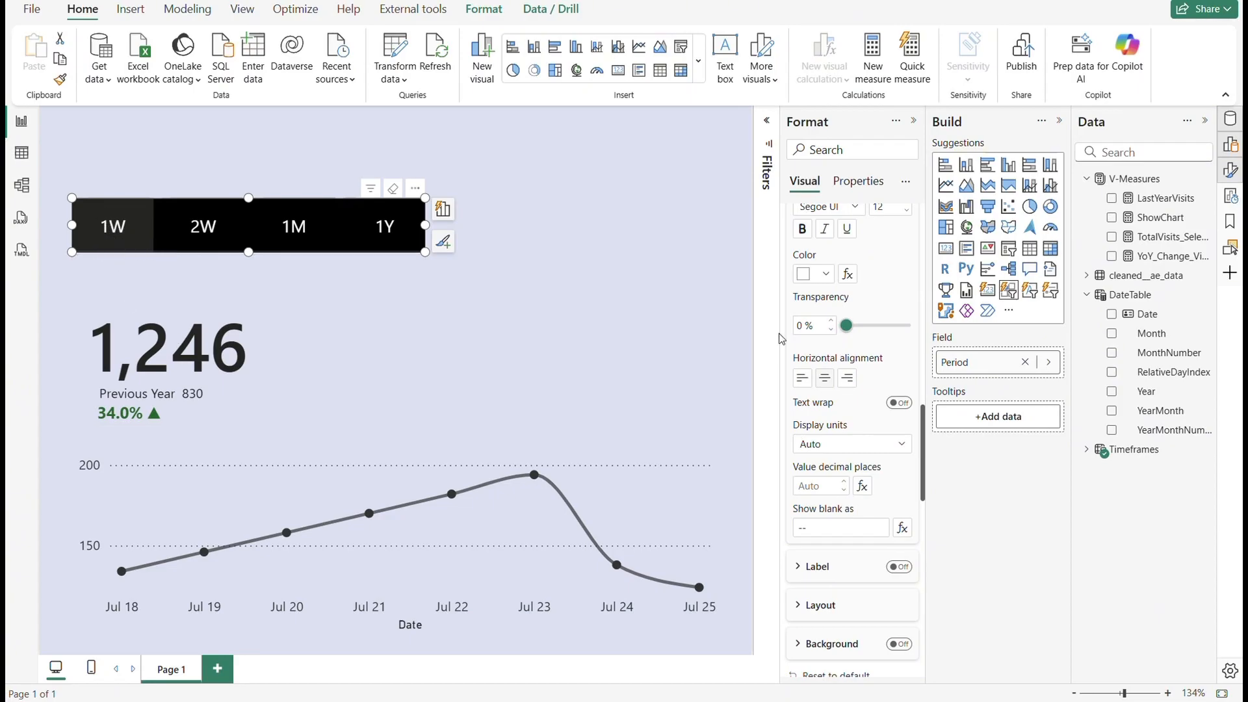
{"action": "scroll", "coordinate": [838, 455], "scroll_direction": "down", "scroll_amount": 5}
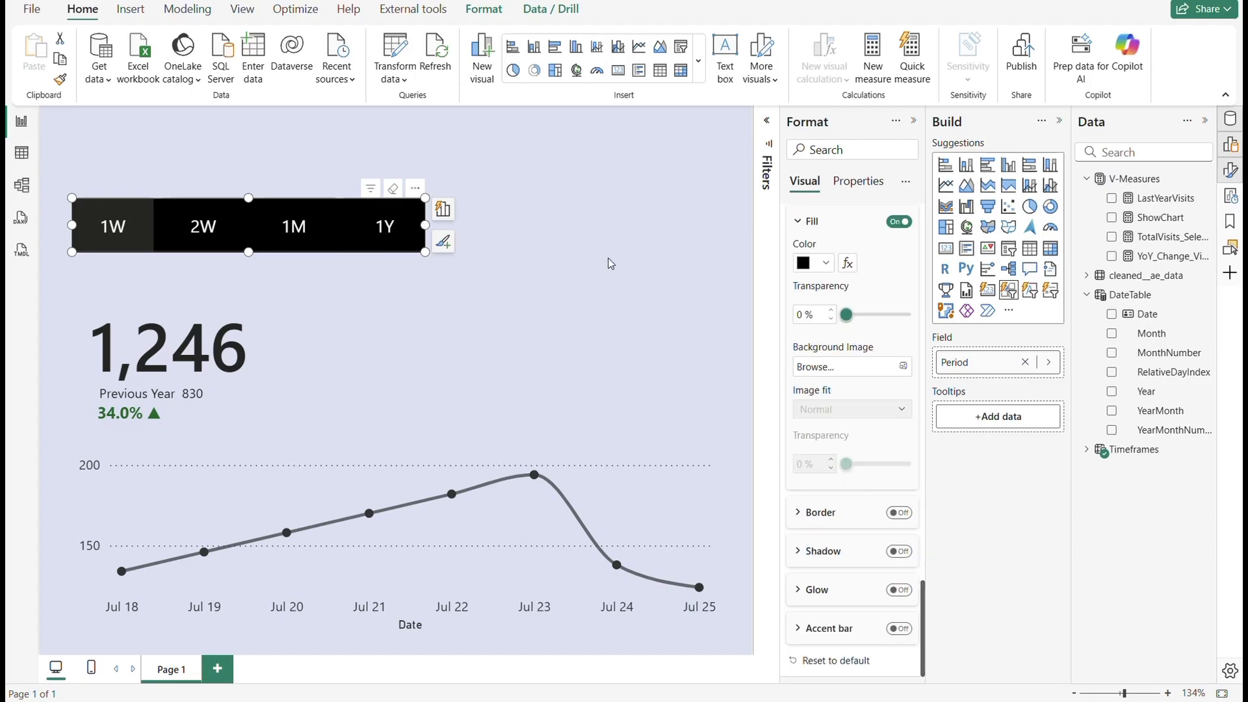
- Look up the page's canvas background color and its color palette
{"action": "left_click", "coordinate": [650, 229]}
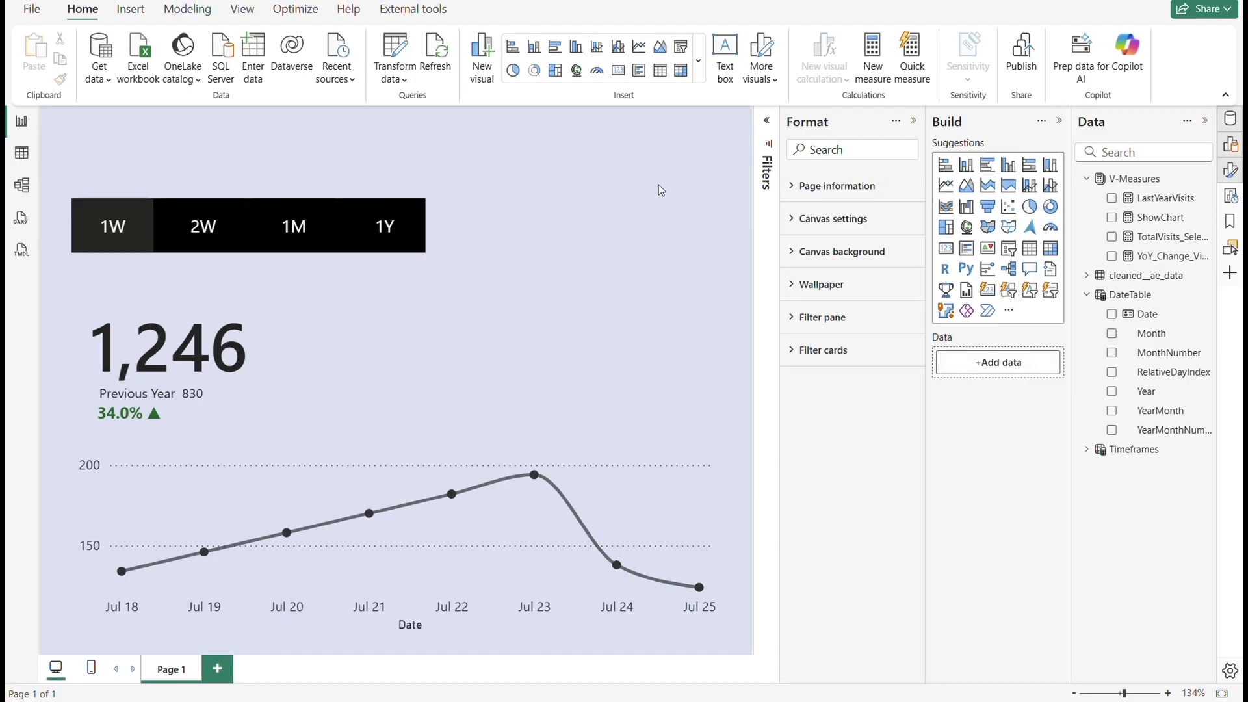
{"action": "left_click", "coordinate": [814, 252]}
{"action": "left_click", "coordinate": [805, 307]}
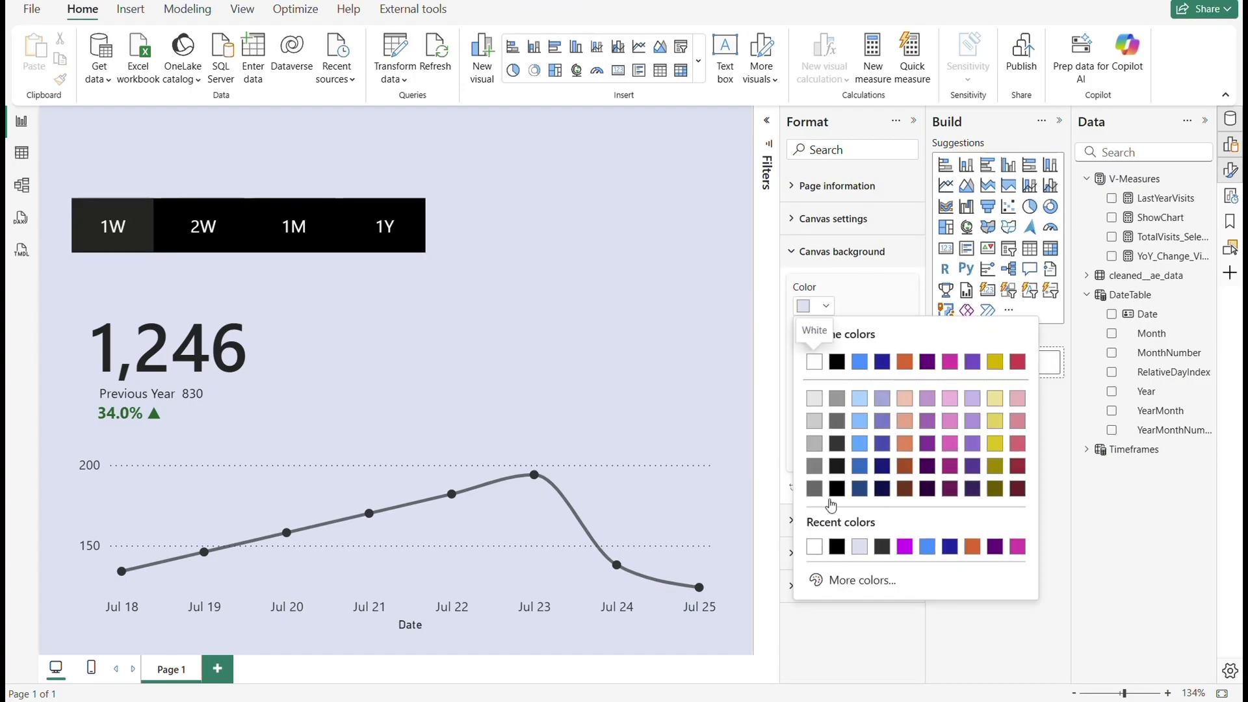
{"action": "left_click", "coordinate": [467, 255]}
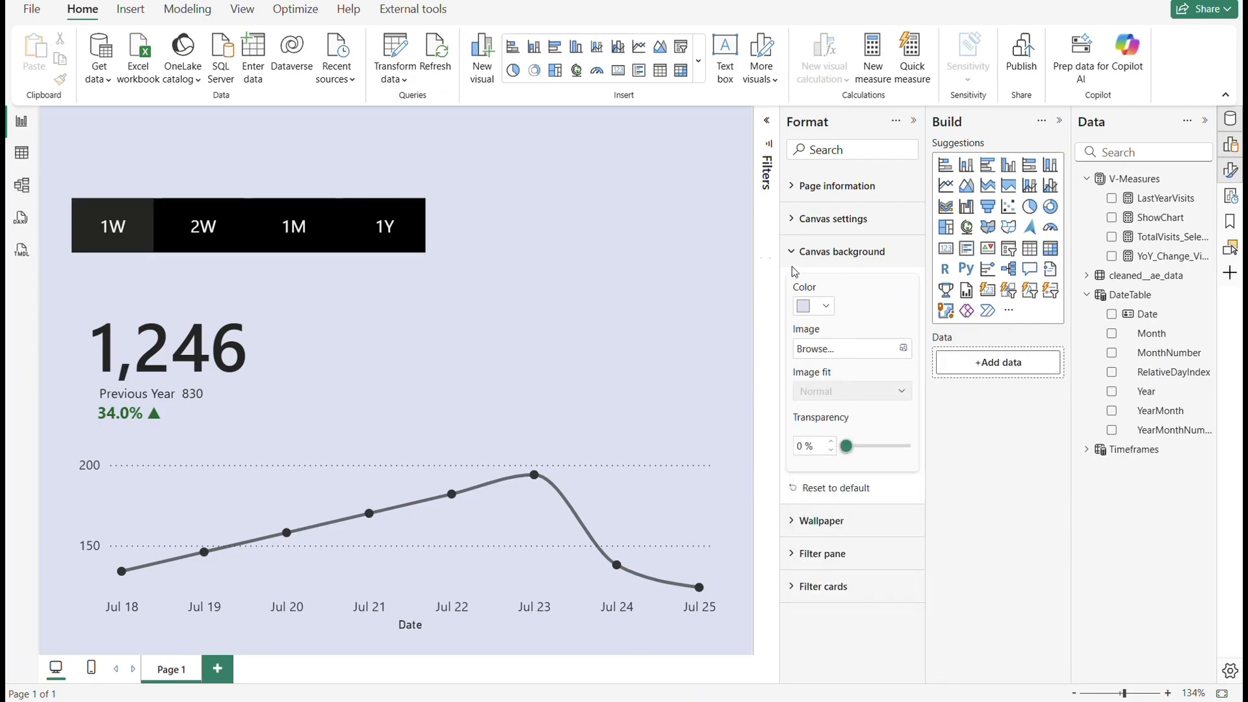
- With 1W selected, set the Selected state fill of the Period slicer's buttons to the canvas background's light lavender
{"action": "left_click", "coordinate": [103, 223]}
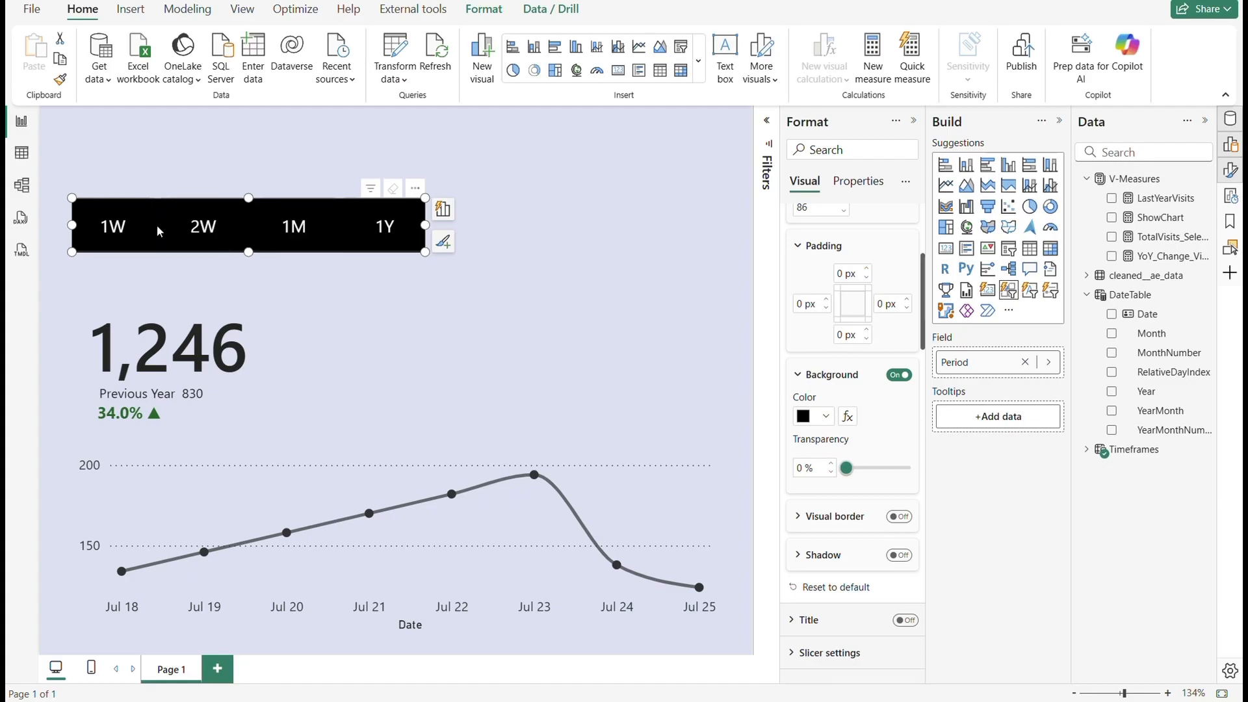
{"action": "left_click", "coordinate": [112, 225]}
{"action": "scroll", "coordinate": [838, 520], "scroll_direction": "down", "scroll_amount": 5}
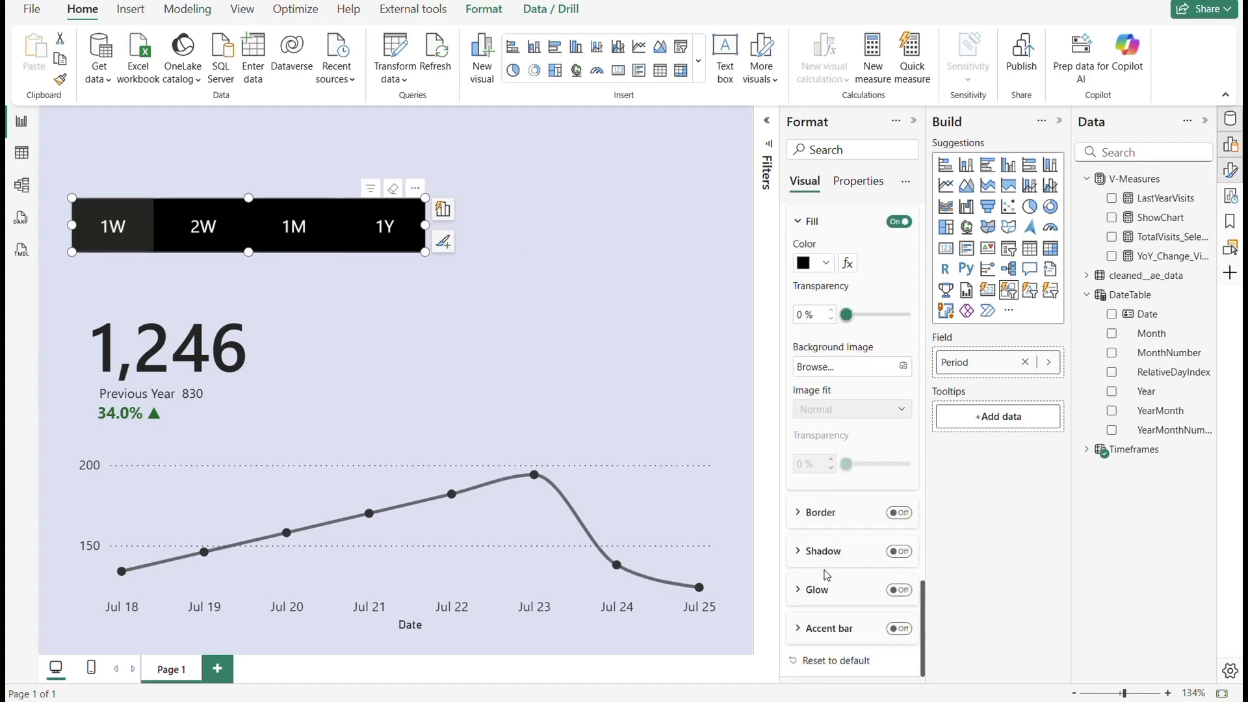
{"action": "scroll", "coordinate": [826, 599], "scroll_direction": "up", "scroll_amount": 5}
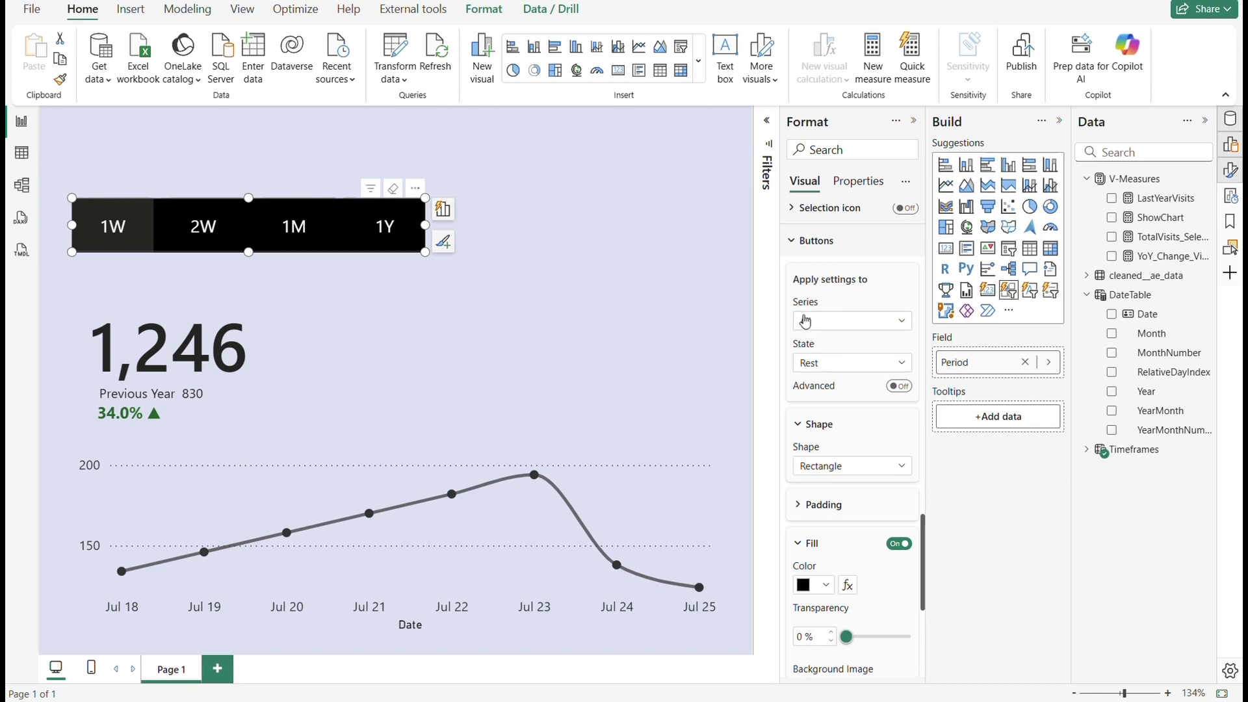
{"action": "left_click", "coordinate": [821, 365]}
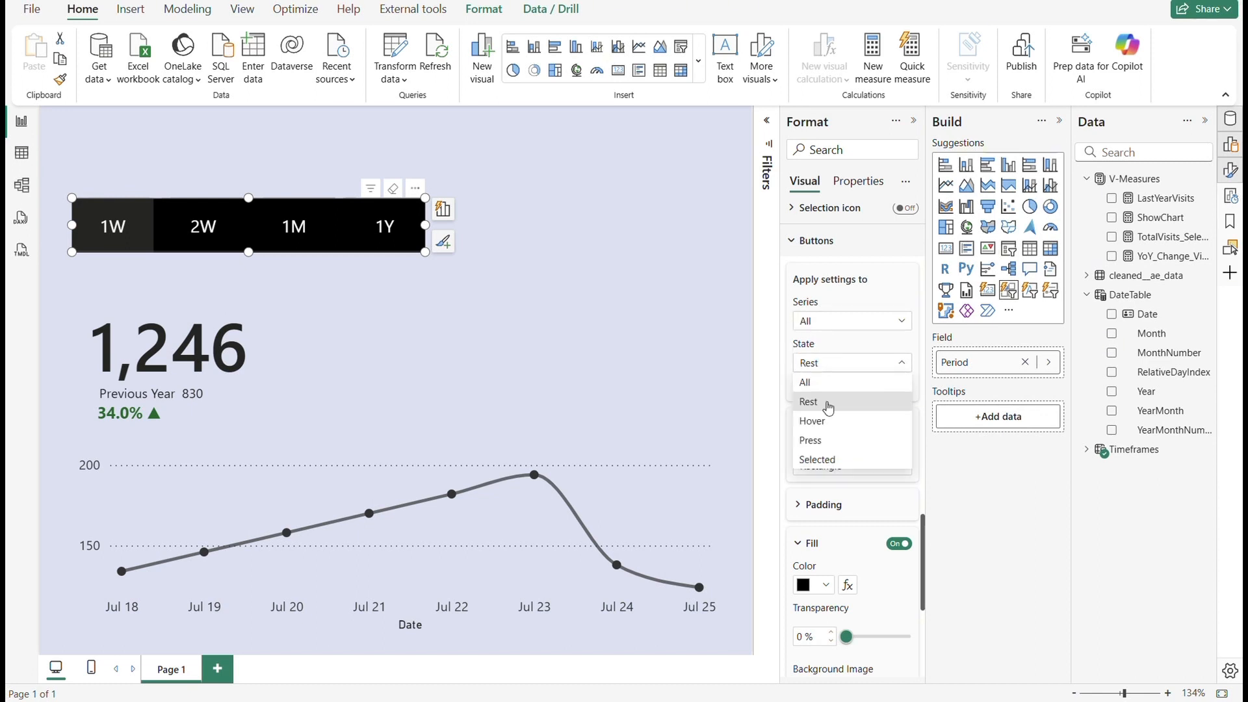
{"action": "left_click", "coordinate": [830, 465]}
{"action": "scroll", "coordinate": [841, 454], "scroll_direction": "down", "scroll_amount": 1}
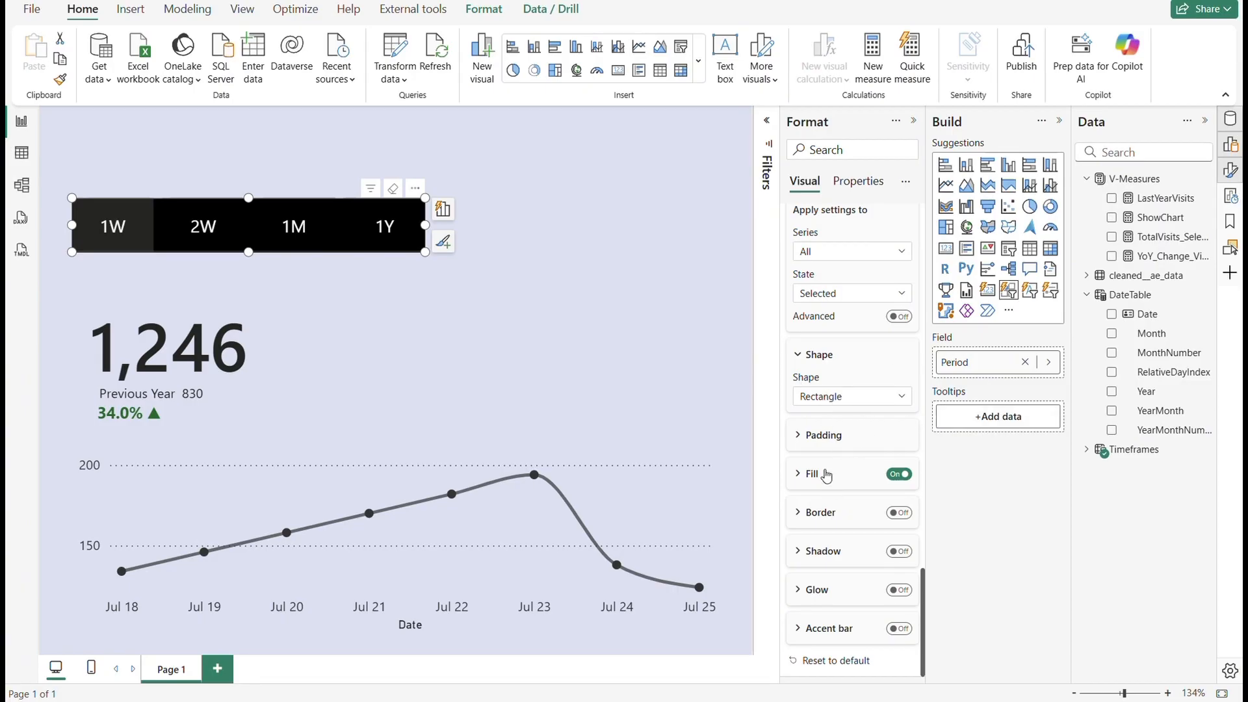
{"action": "left_click", "coordinate": [827, 475]}
{"action": "scroll", "coordinate": [824, 455], "scroll_direction": "down", "scroll_amount": 1}
{"action": "left_click", "coordinate": [825, 436]}
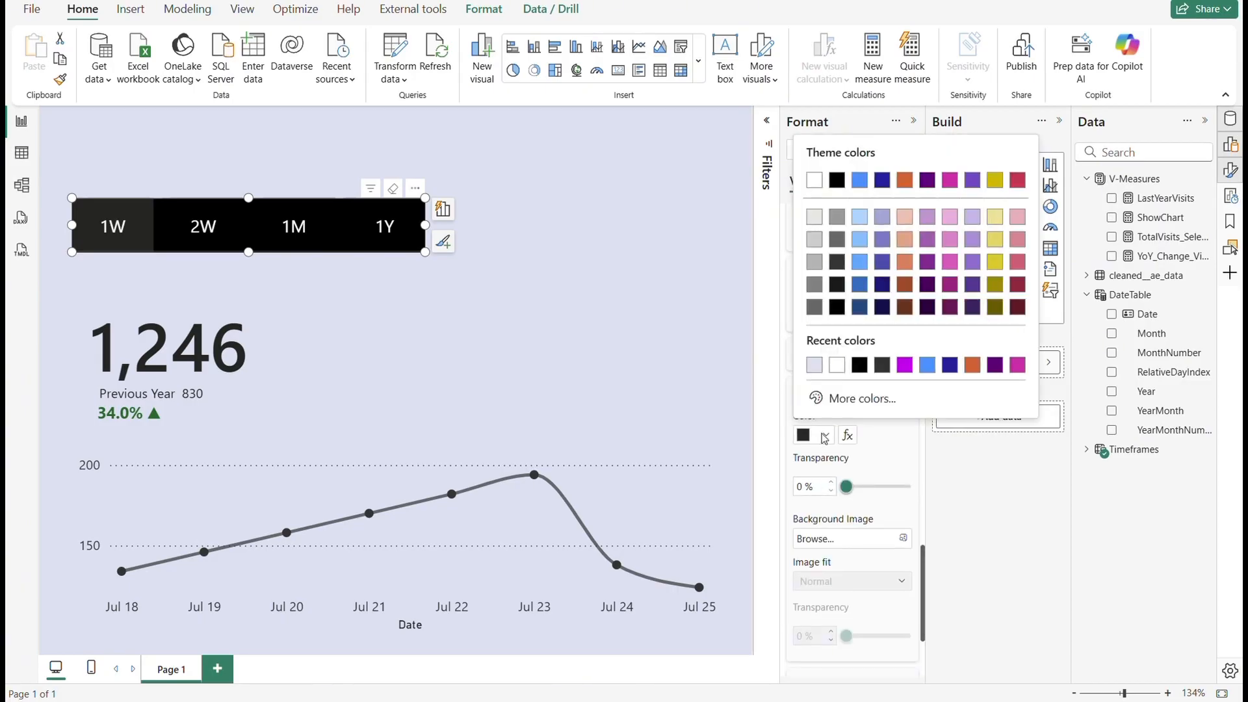
{"action": "left_click", "coordinate": [815, 366]}
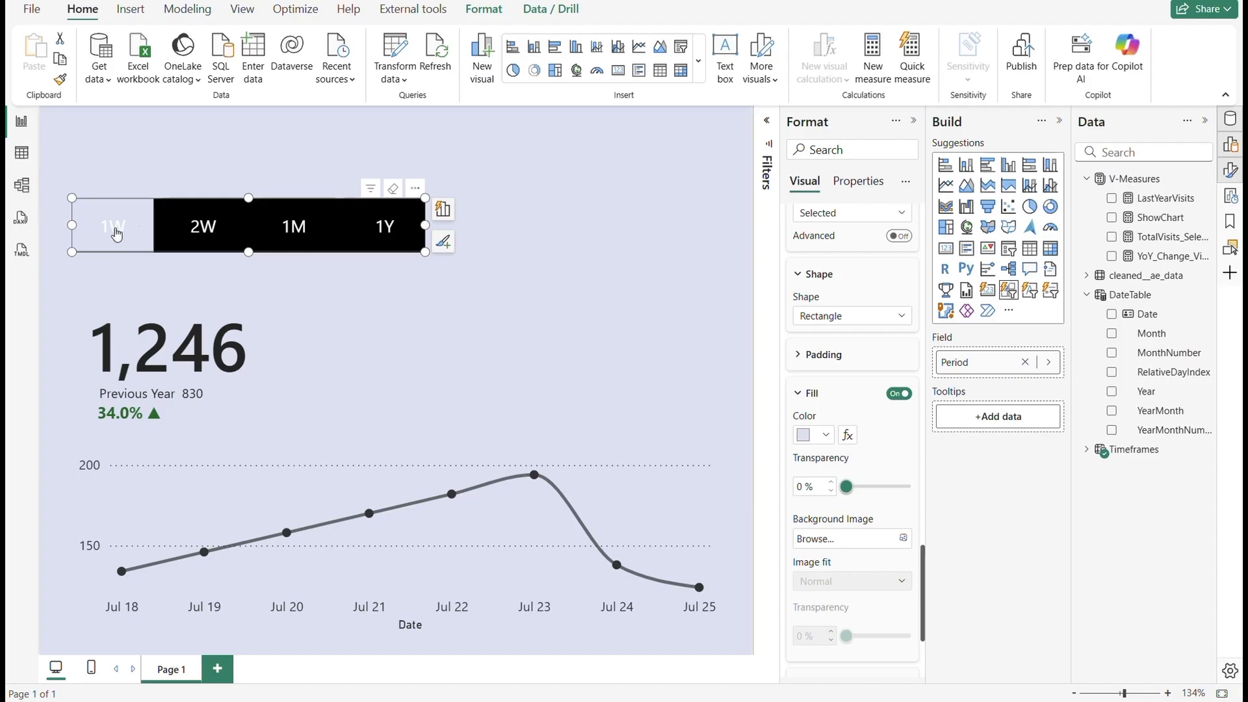
- Switch the Period slicer through 2W, 1M and 1Y to check the fill of the selected button
{"action": "left_click", "coordinate": [195, 228]}
{"action": "left_click", "coordinate": [294, 237]}
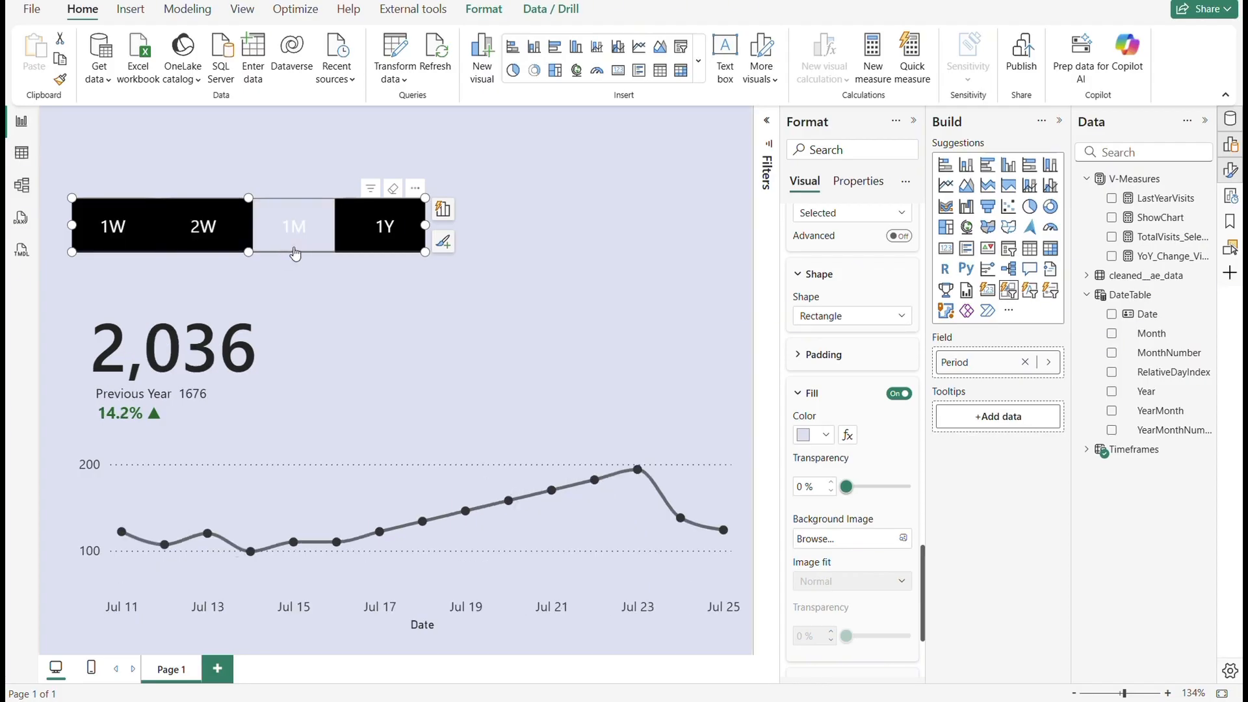
{"action": "left_click", "coordinate": [379, 234]}
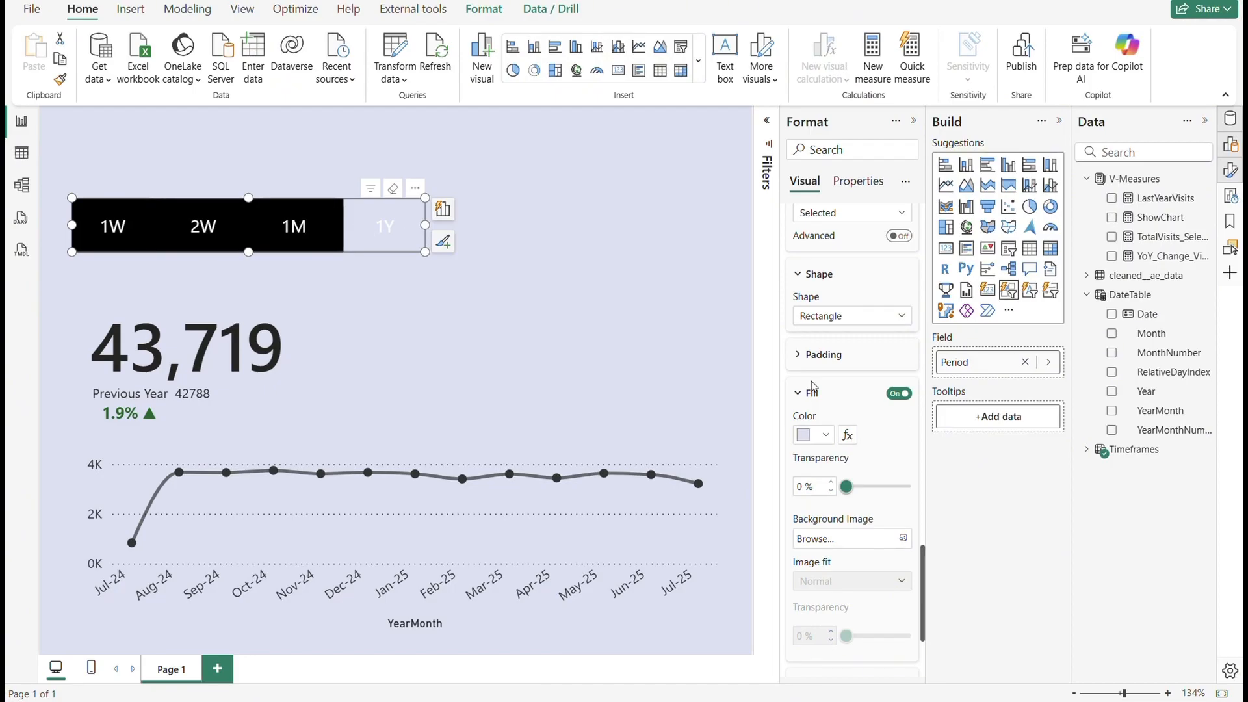
- Set the Hover state fill of the Period slicer's buttons to dark gray
{"action": "left_click", "coordinate": [799, 397]}
{"action": "left_click", "coordinate": [826, 293]}
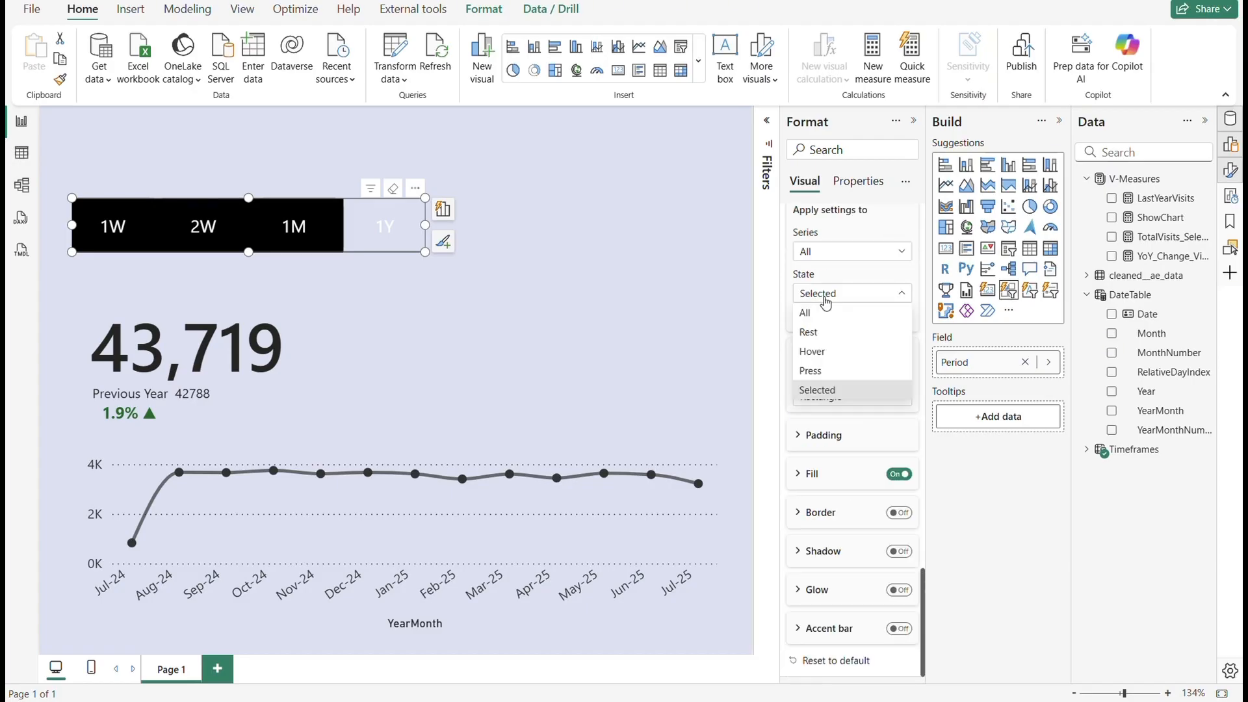
{"action": "left_click", "coordinate": [827, 353]}
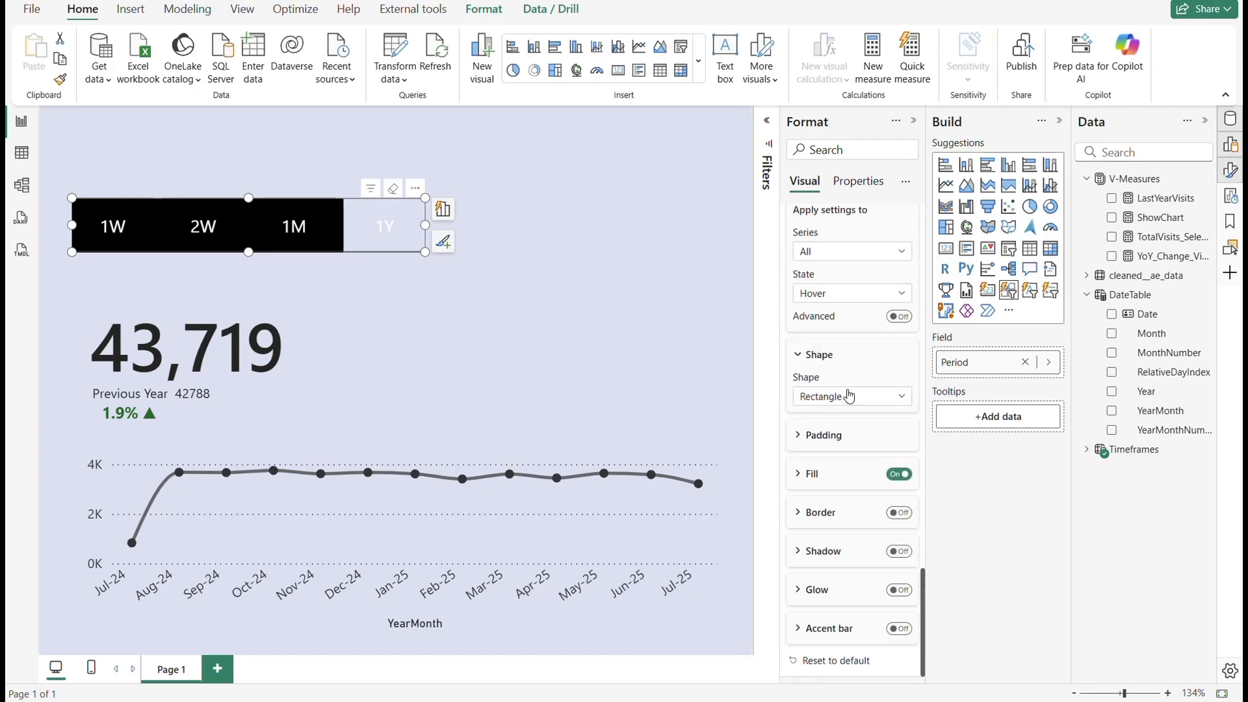
{"action": "left_click", "coordinate": [813, 474]}
{"action": "scroll", "coordinate": [813, 484], "scroll_direction": "down", "scroll_amount": 4}
{"action": "scroll", "coordinate": [813, 484], "scroll_direction": "up", "scroll_amount": 2}
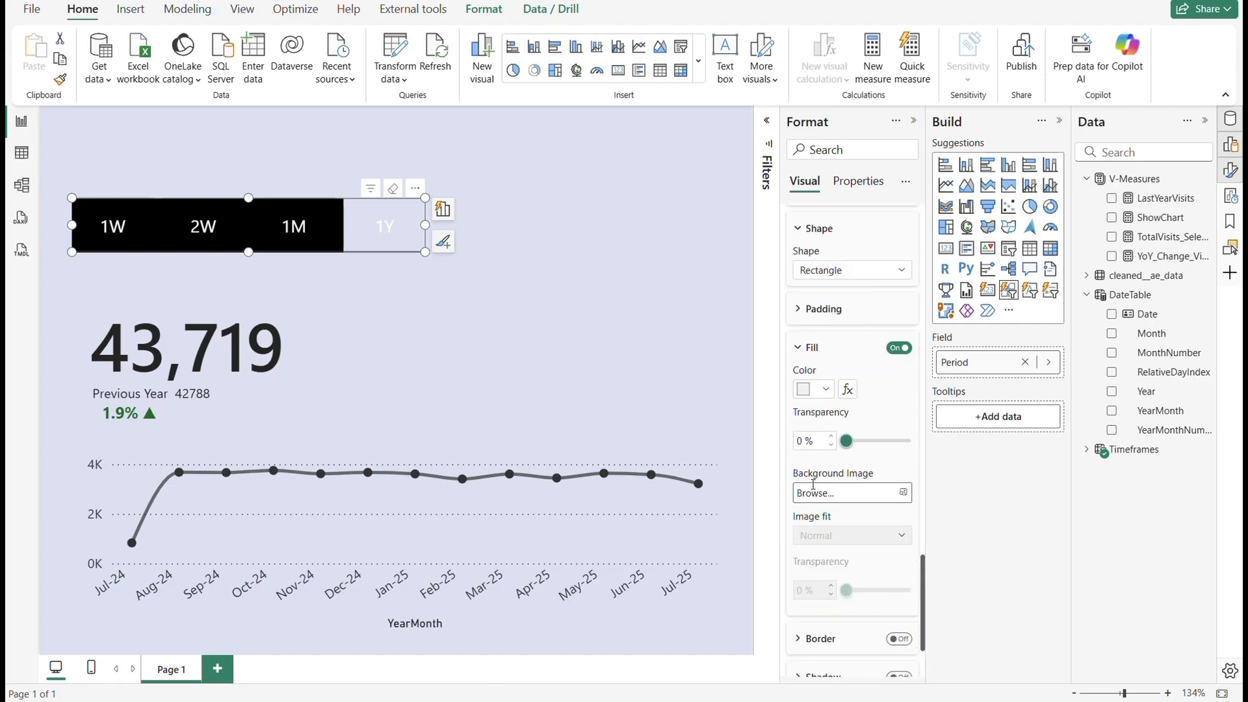
{"action": "scroll", "coordinate": [813, 485], "scroll_direction": "up", "scroll_amount": 1}
{"action": "left_click", "coordinate": [826, 425]}
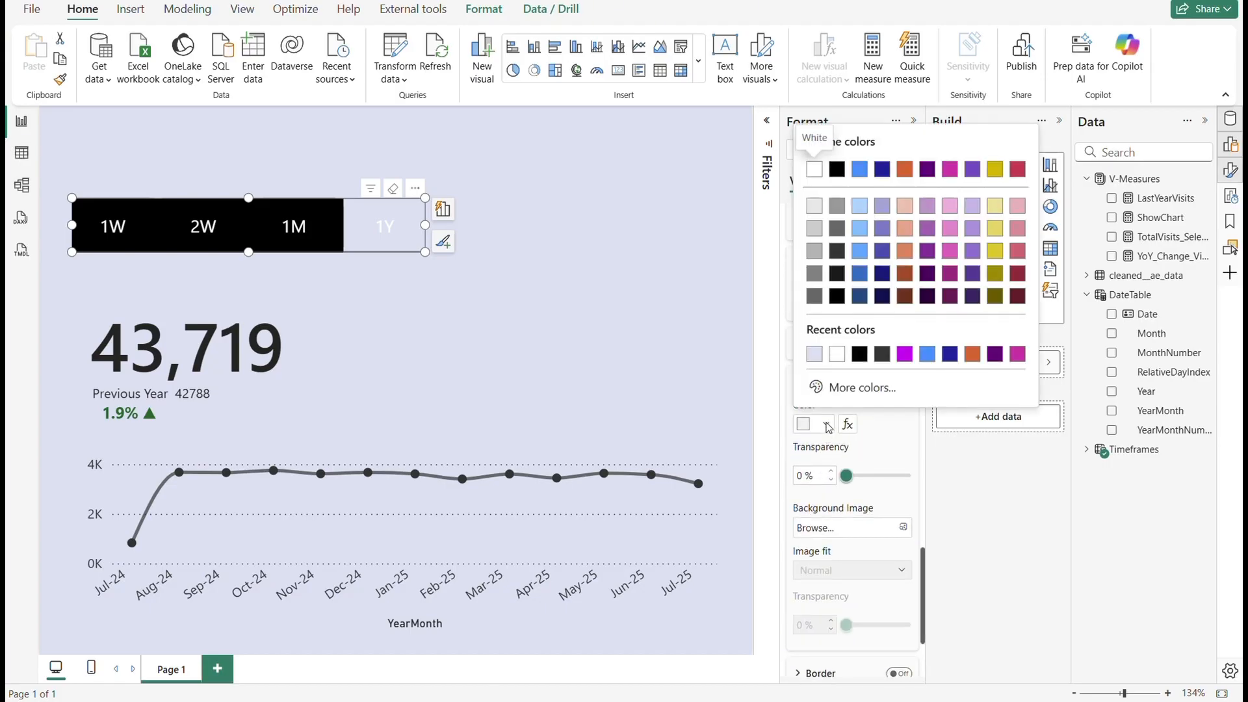
{"action": "left_click", "coordinate": [882, 357]}
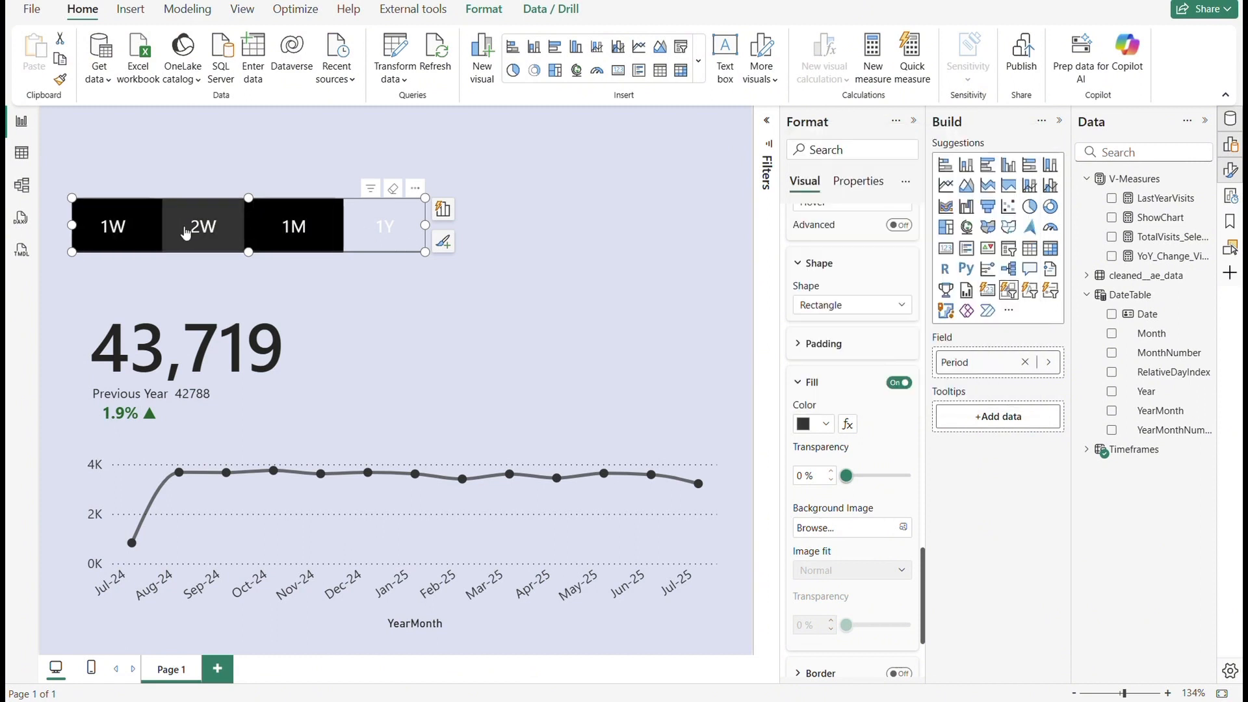
- Try white and a lighter gray as the buttons' Hover fill before restoring the dark gray
{"action": "left_click", "coordinate": [824, 428]}
{"action": "left_click", "coordinate": [859, 353]}
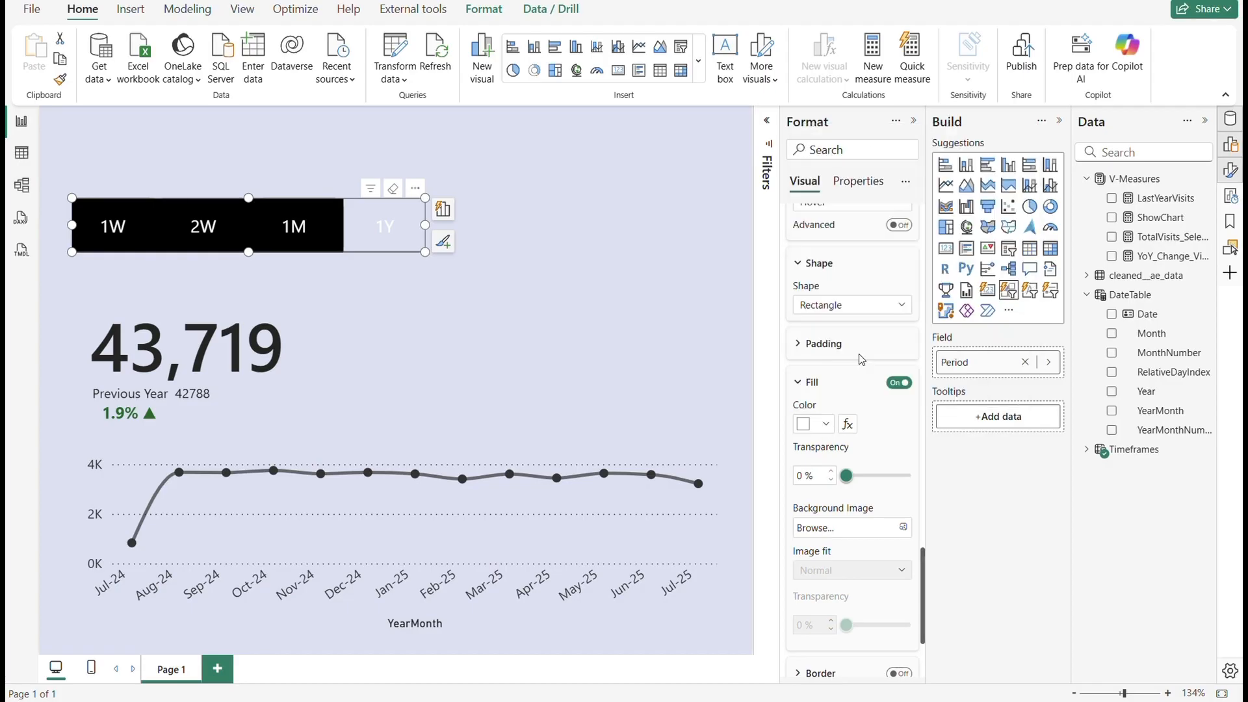
{"action": "left_click", "coordinate": [825, 424]}
{"action": "left_click", "coordinate": [814, 251]}
{"action": "left_click", "coordinate": [820, 426]}
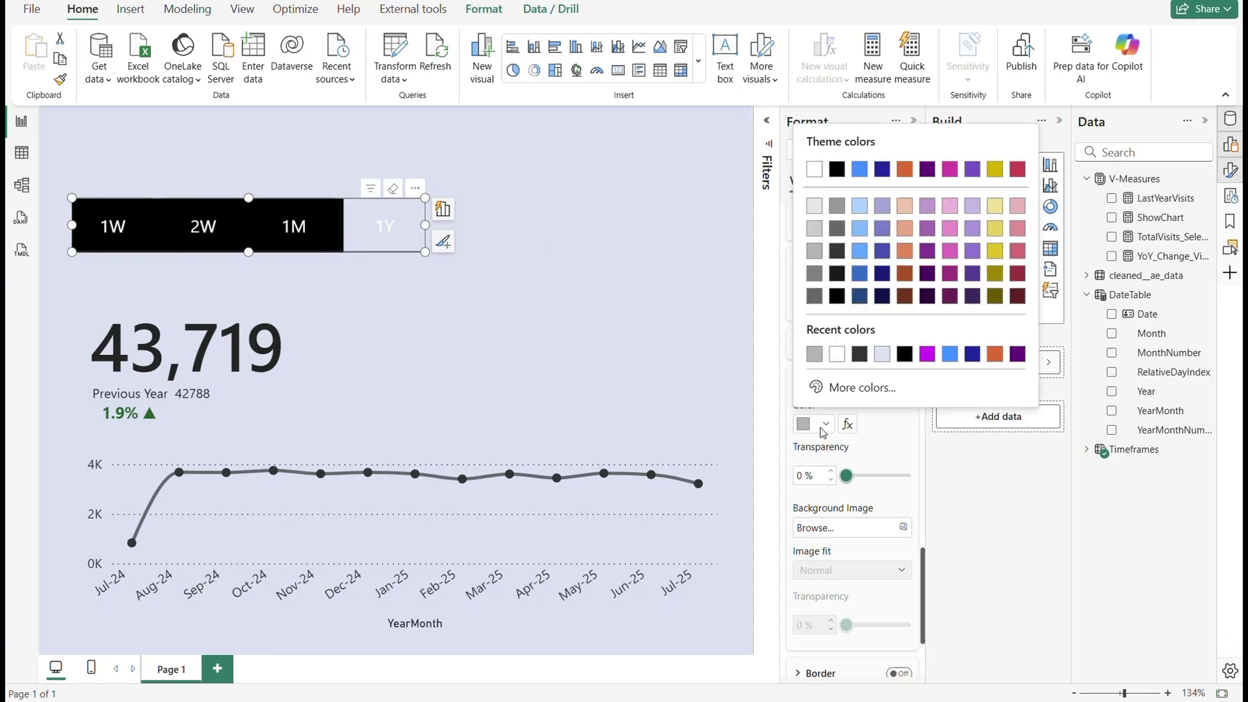
{"action": "left_click", "coordinate": [859, 356]}
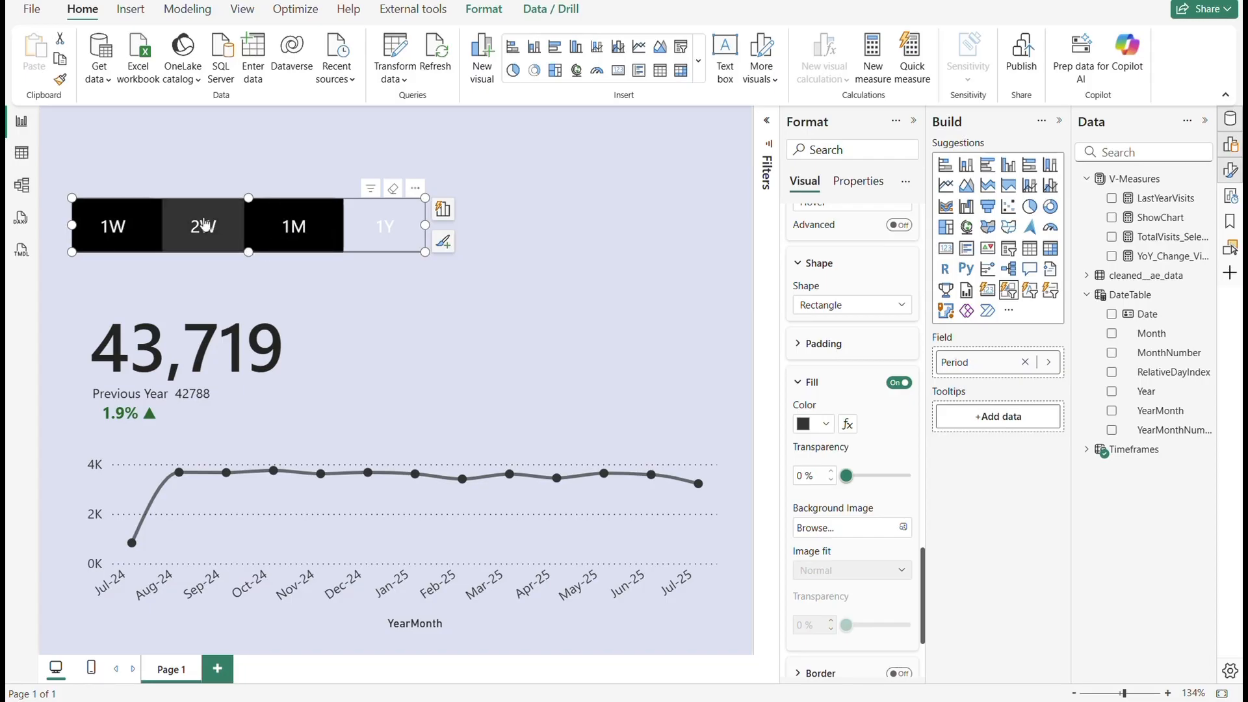
- Turn on the Period slicer's visual border and set its rounded corners to 10 px
{"action": "left_click", "coordinate": [117, 240]}
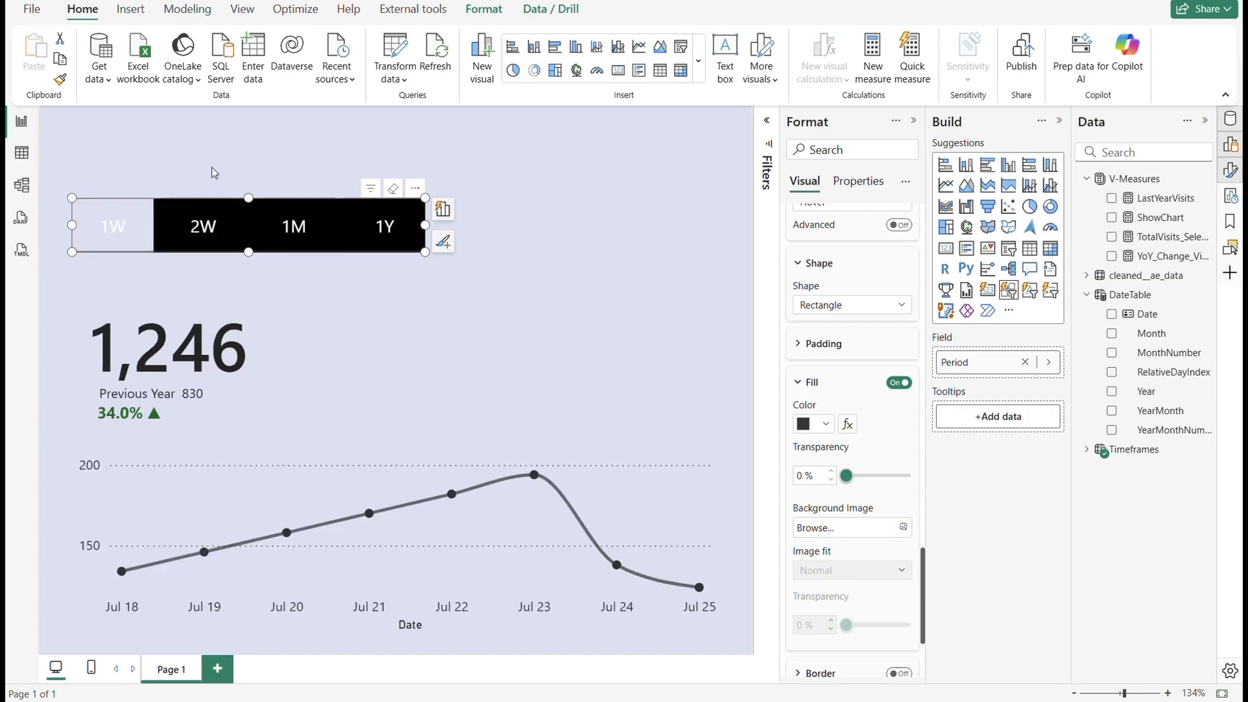
{"action": "scroll", "coordinate": [812, 495], "scroll_direction": "down", "scroll_amount": 3}
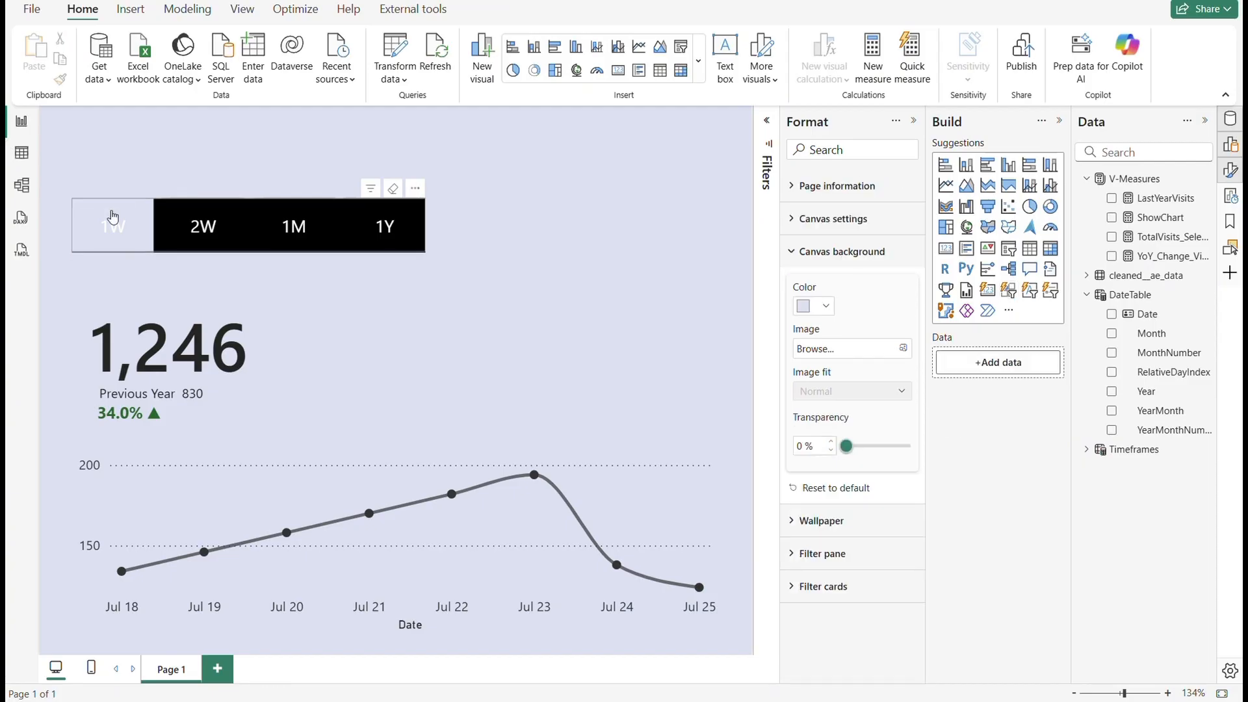
{"action": "left_click", "coordinate": [117, 208]}
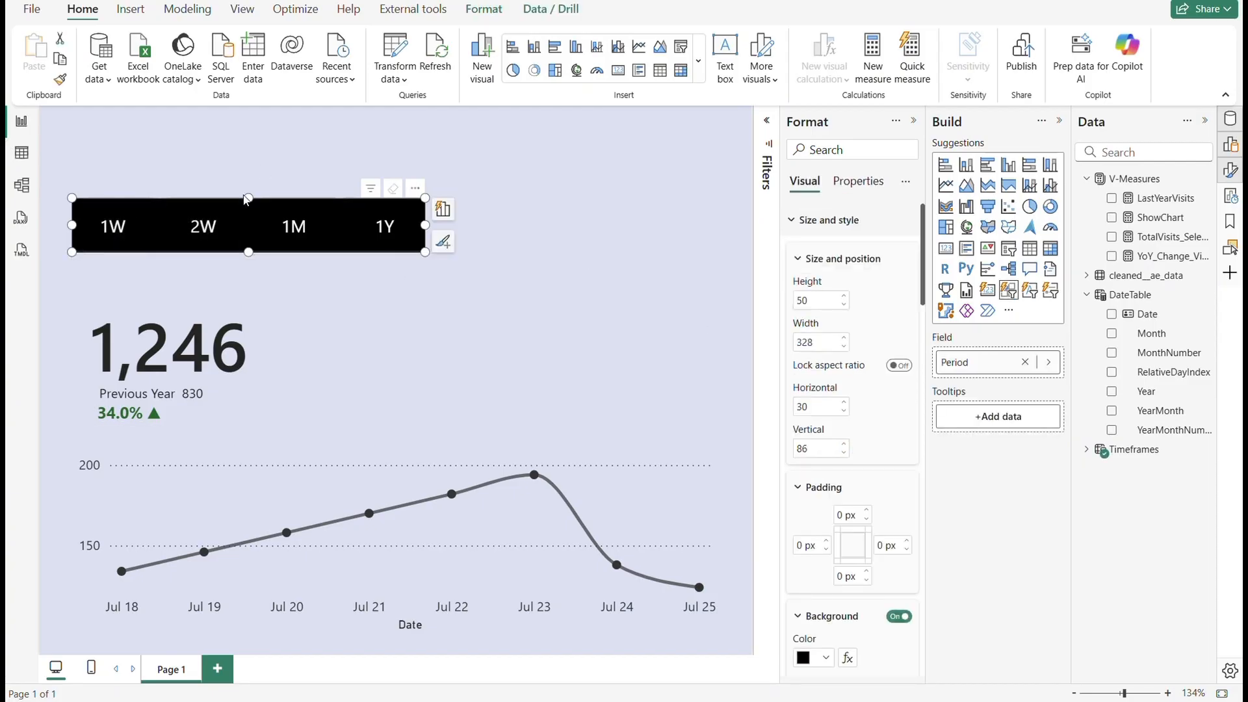
{"action": "scroll", "coordinate": [821, 333], "scroll_direction": "down", "scroll_amount": 10}
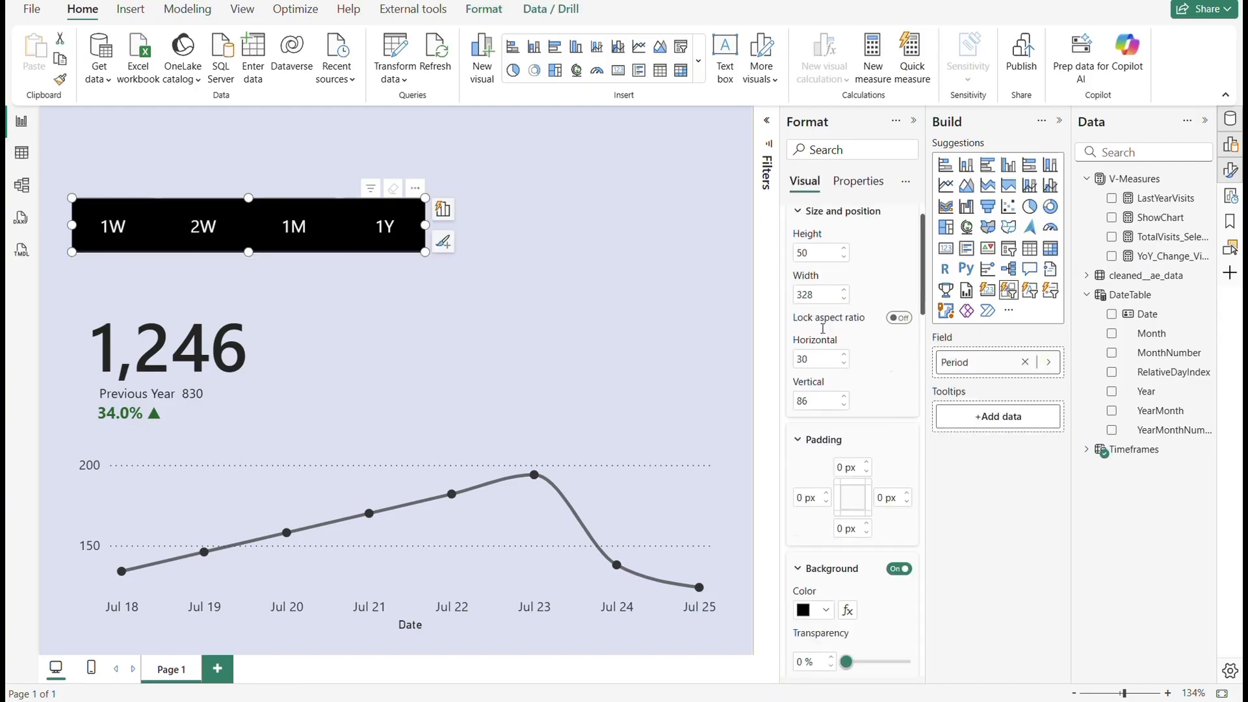
{"action": "scroll", "coordinate": [826, 399], "scroll_direction": "up", "scroll_amount": 10}
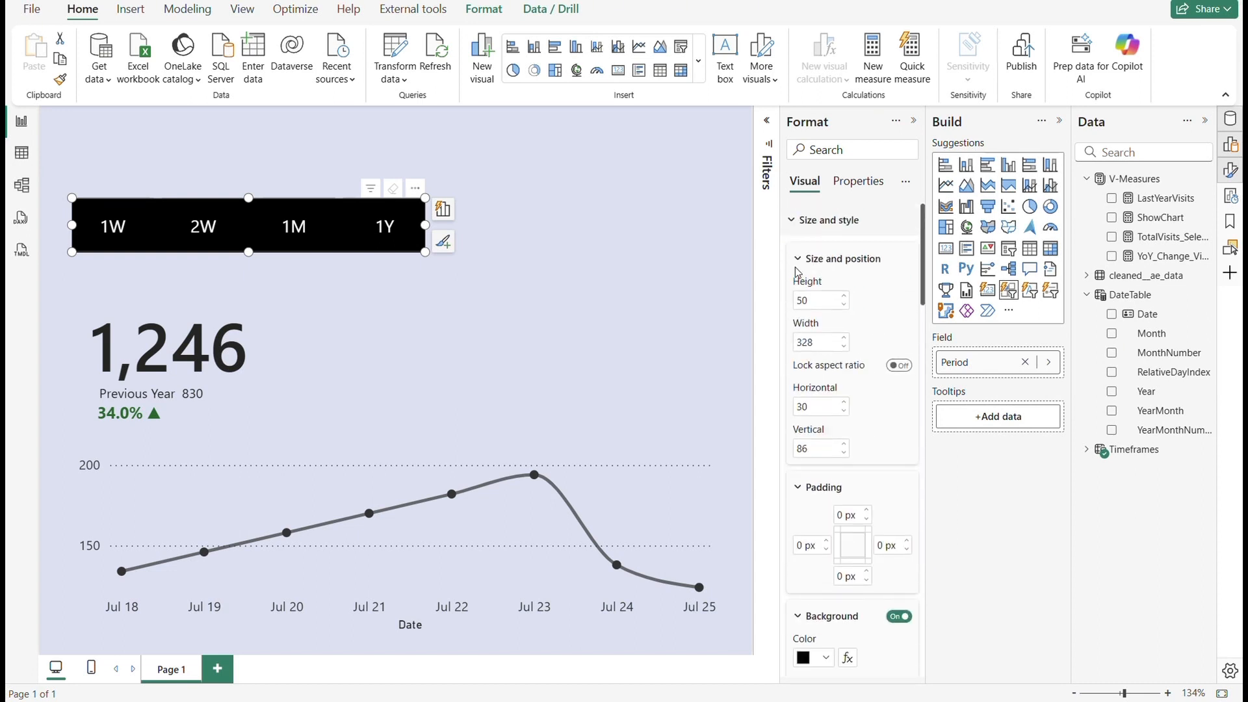
{"action": "left_click", "coordinate": [797, 260]}
{"action": "scroll", "coordinate": [835, 447], "scroll_direction": "down", "scroll_amount": 2}
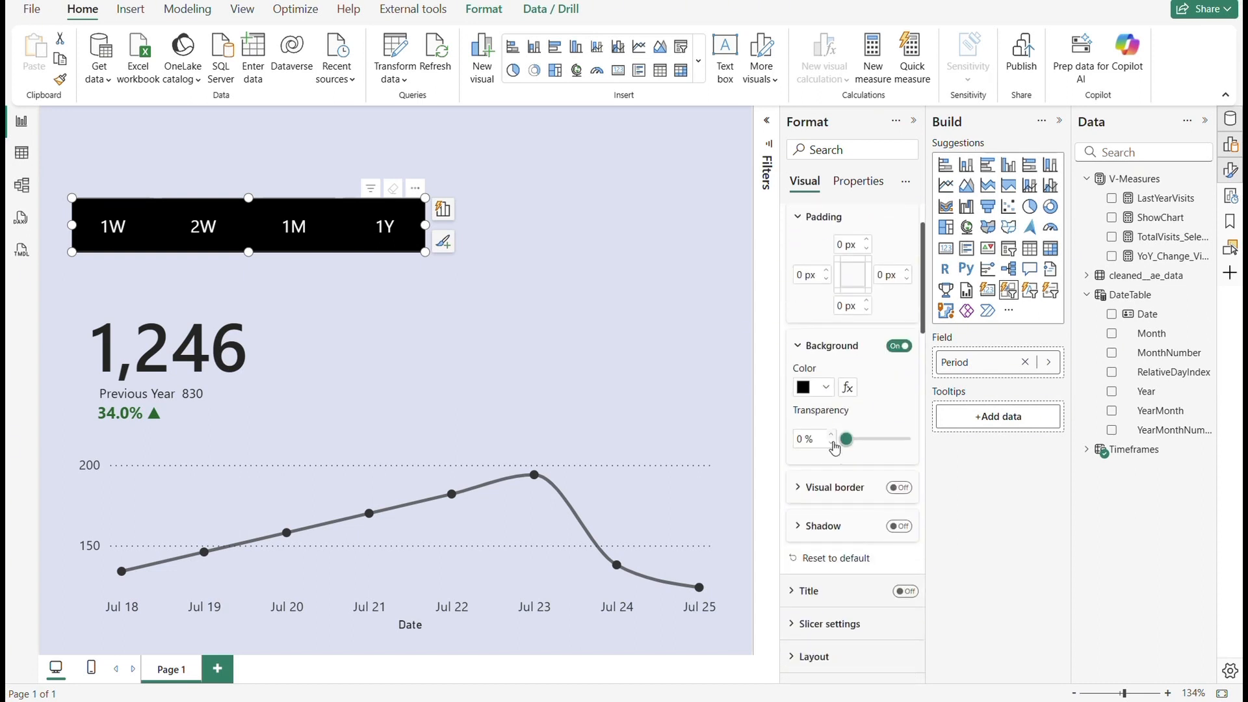
{"action": "left_click", "coordinate": [833, 496]}
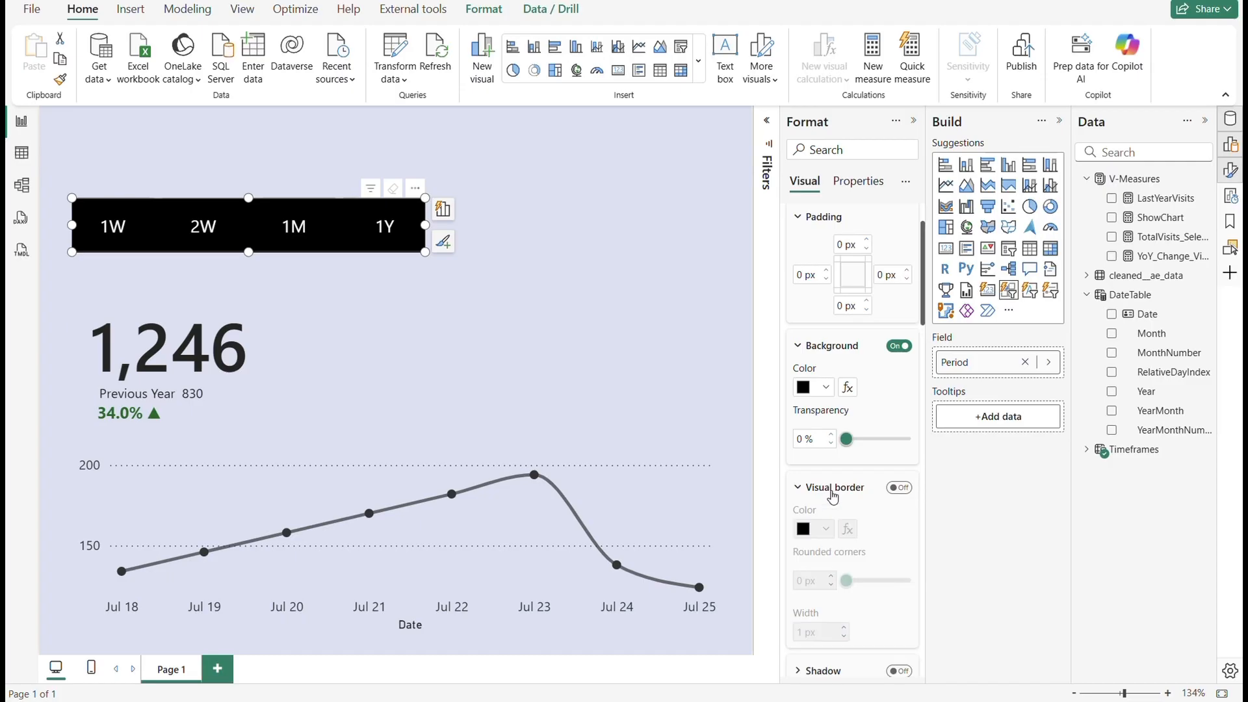
{"action": "left_click", "coordinate": [899, 488]}
{"action": "left_click_drag", "start_coordinate": [846, 585], "coordinate": [869, 597]}
- Switch the Period slicer through 1W, 2W, 1M and 1Y to check the rounded corners around each selected button
{"action": "left_click", "coordinate": [113, 228]}
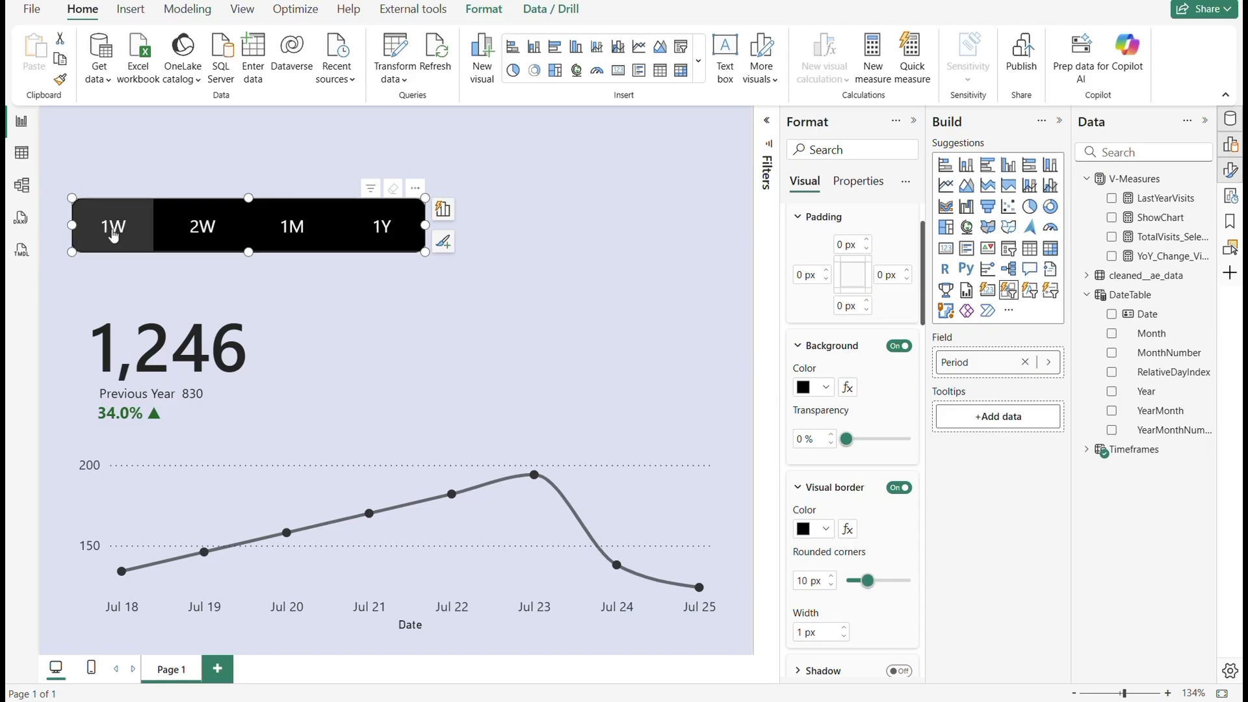
{"action": "left_click", "coordinate": [200, 224]}
{"action": "left_click", "coordinate": [286, 238]}
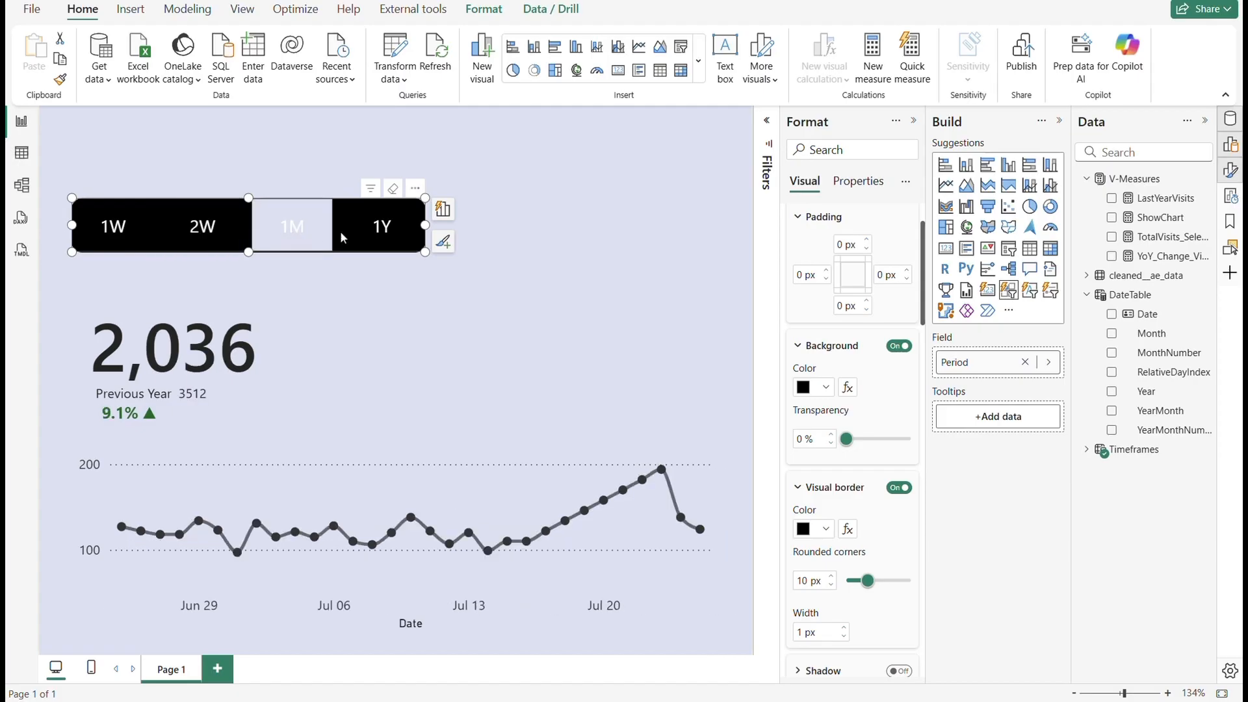
{"action": "left_click", "coordinate": [380, 228]}
{"action": "left_click", "coordinate": [526, 291]}
- With the slicer's border in dark gray, go through 1W, 2W, 1M and 1Y again to check its ends
{"action": "left_click", "coordinate": [113, 226]}
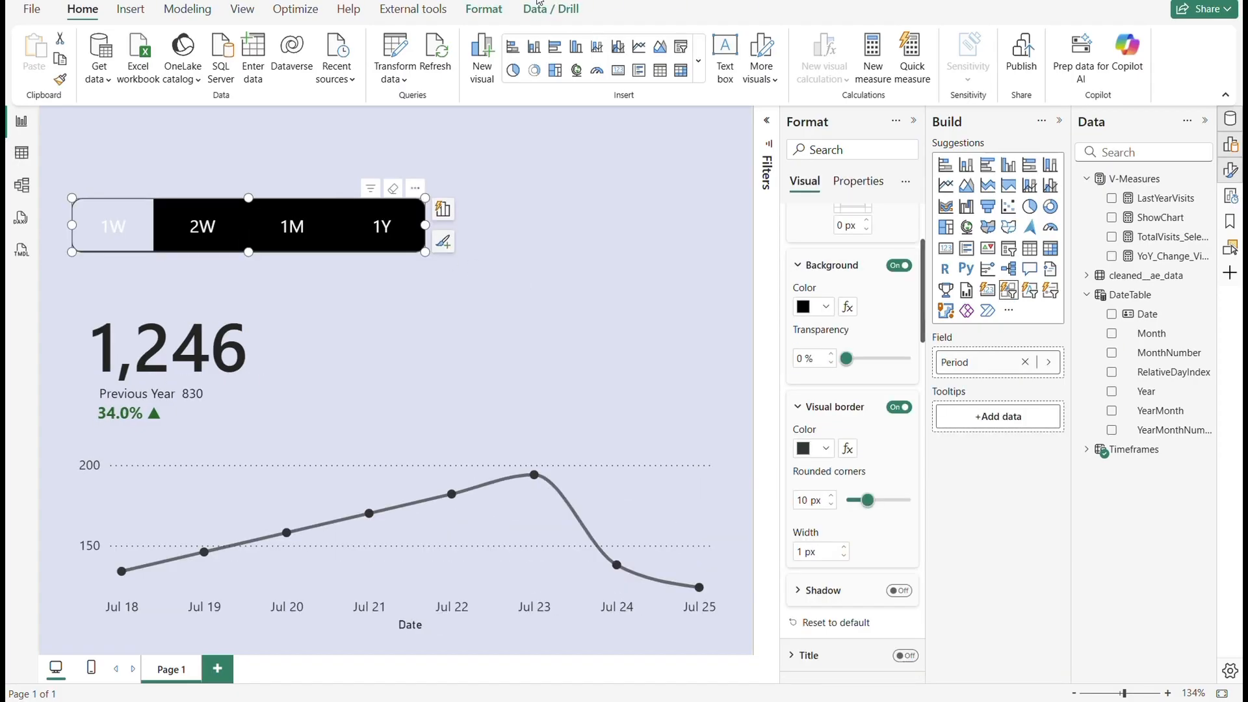
{"action": "left_click", "coordinate": [215, 235]}
{"action": "left_click", "coordinate": [293, 229]}
{"action": "left_click", "coordinate": [372, 229]}
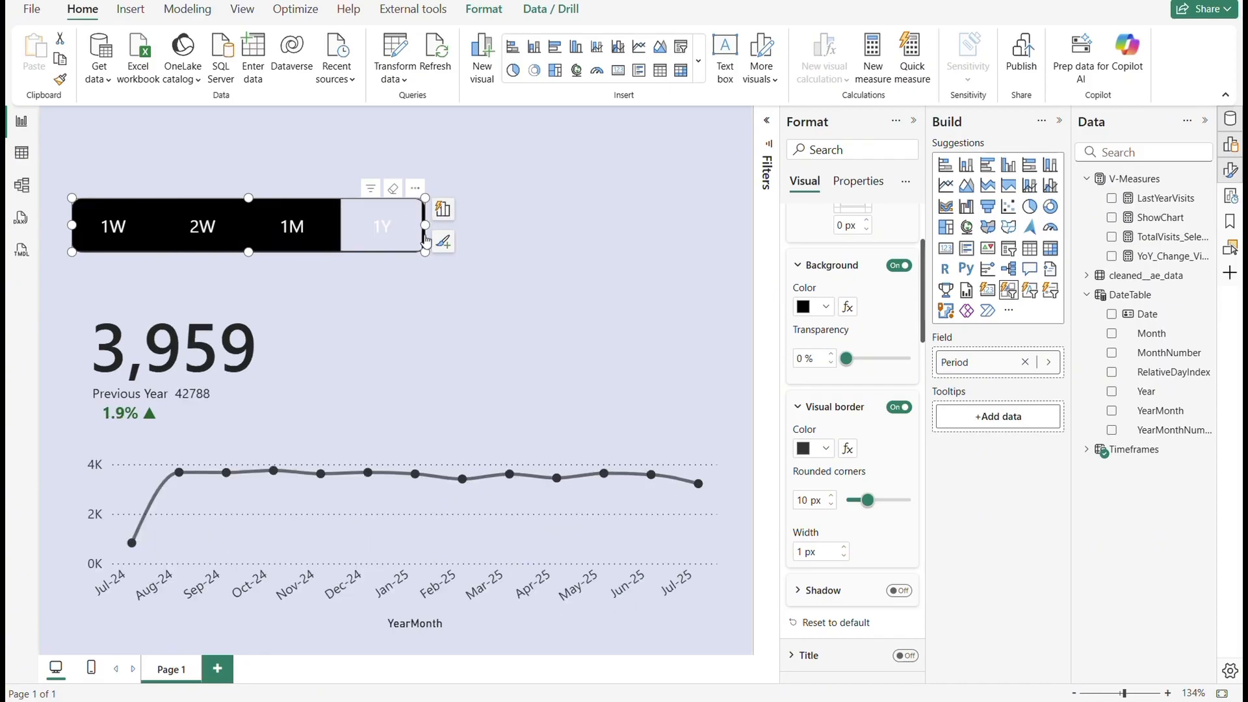
{"action": "left_click", "coordinate": [605, 274]}
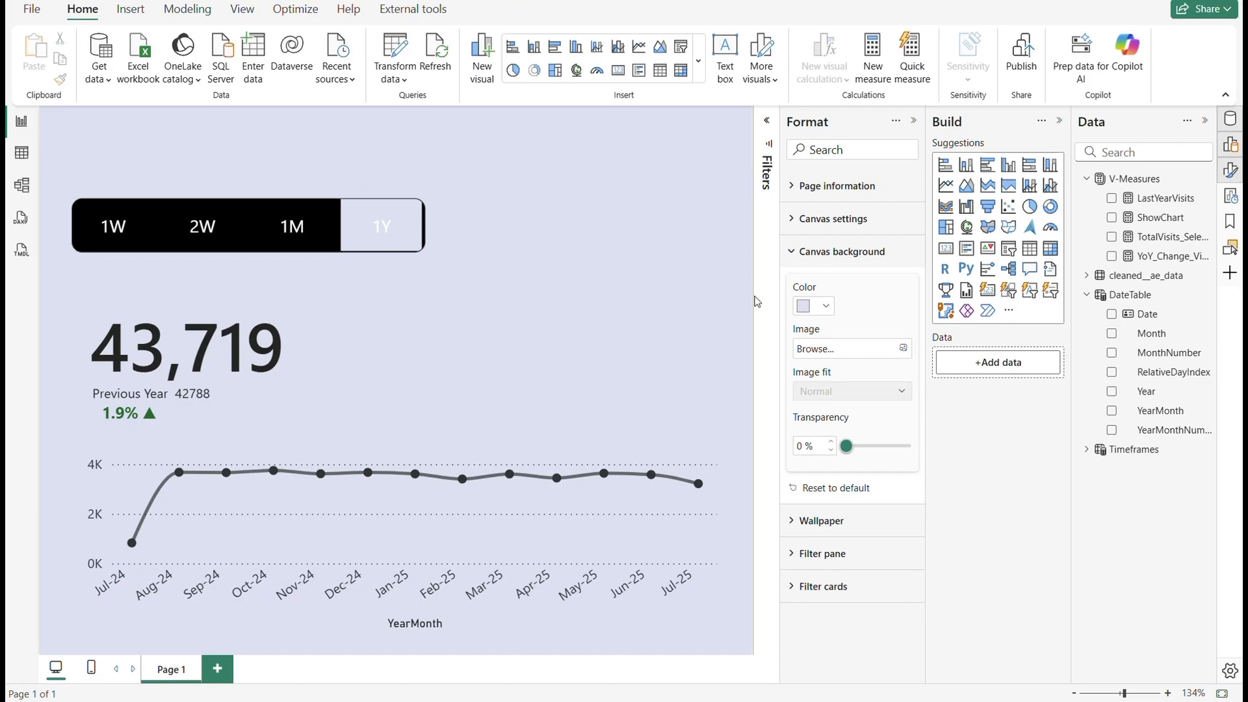
- Try the Period slicer without its black background, checking several period buttons, before turning the background back on
{"action": "left_click", "coordinate": [312, 234]}
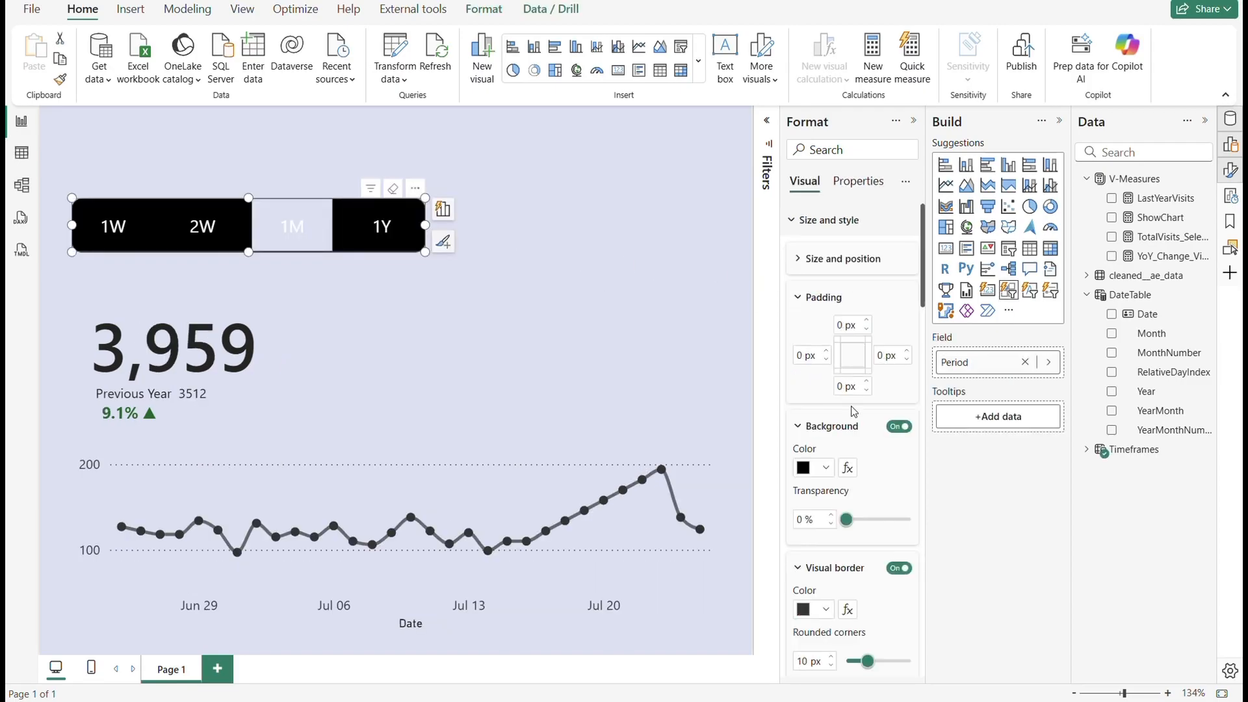
{"action": "left_click", "coordinate": [902, 427]}
{"action": "left_click", "coordinate": [390, 243]}
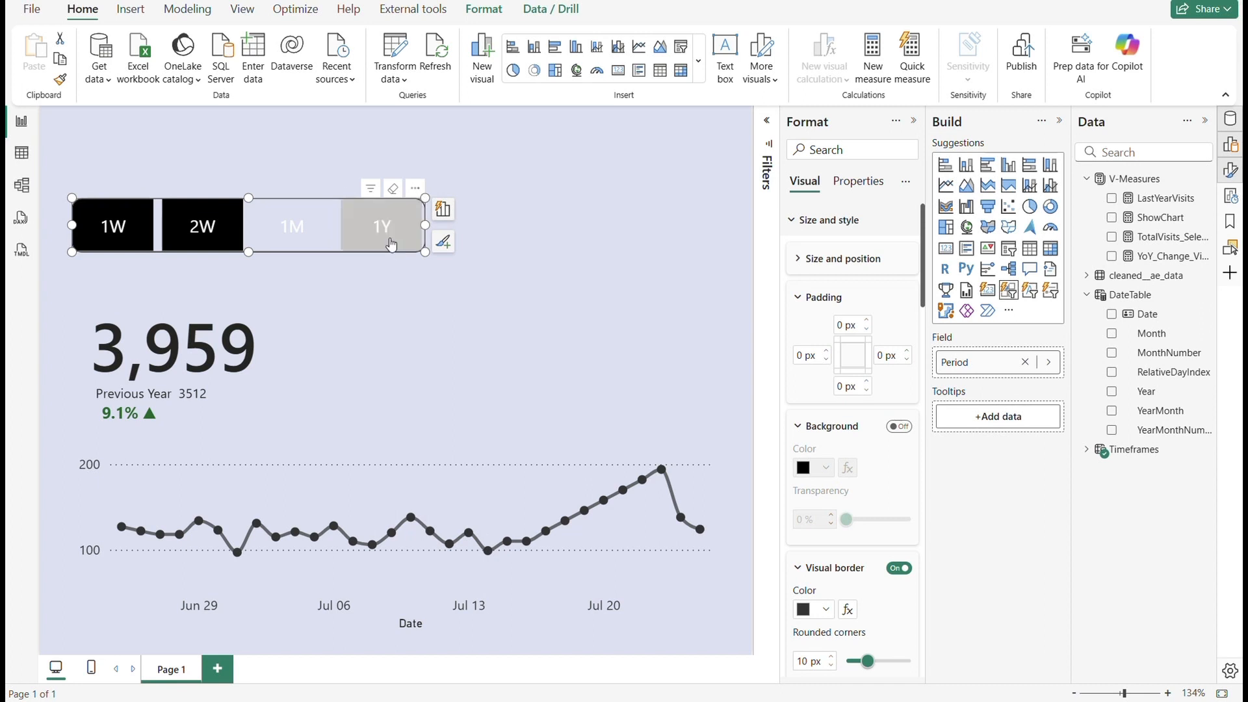
{"action": "left_click", "coordinate": [298, 229]}
{"action": "left_click", "coordinate": [221, 232]}
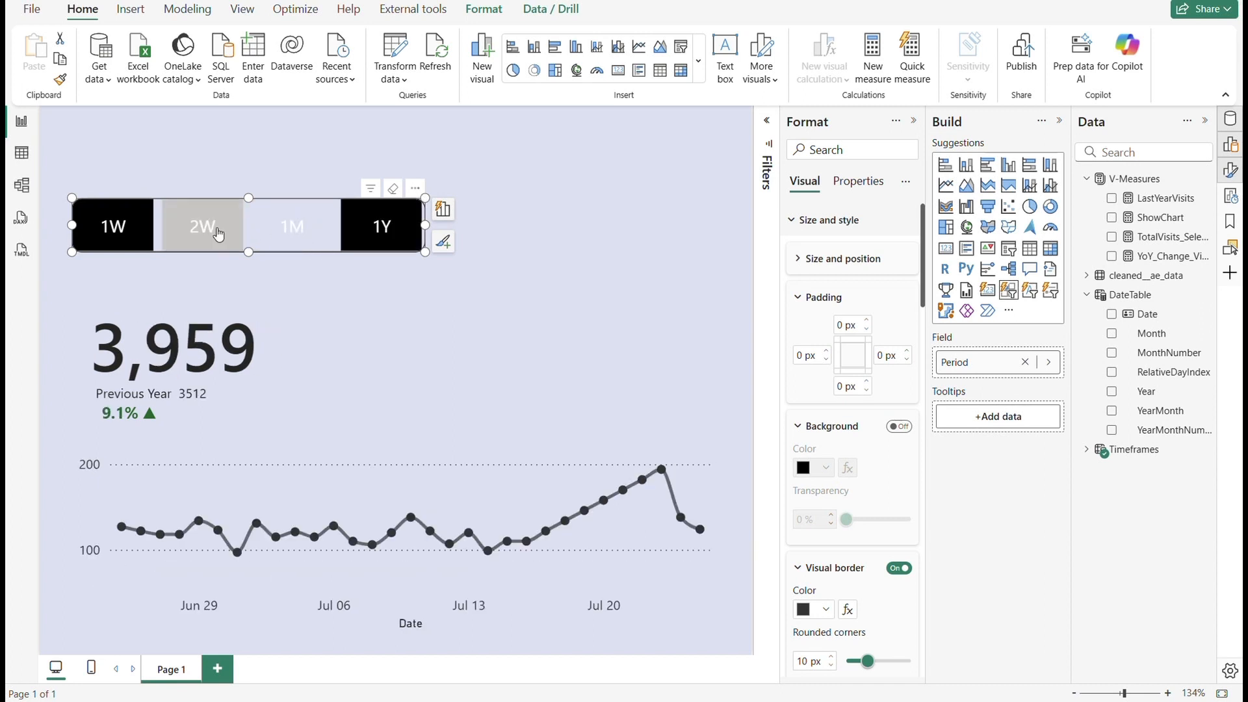
{"action": "left_click", "coordinate": [907, 427]}
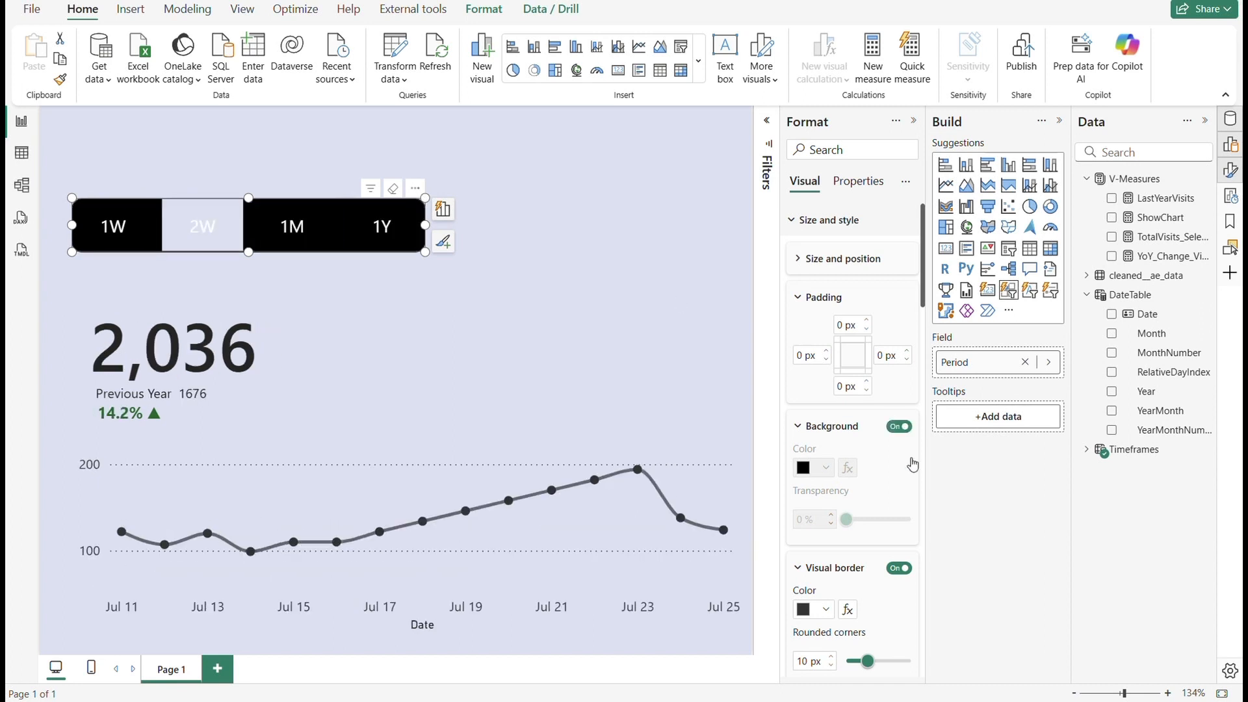
- Try the Period slicer without its visual border, switching through all four periods, before turning the border back on
{"action": "left_click", "coordinate": [901, 568]}
{"action": "left_click", "coordinate": [390, 227]}
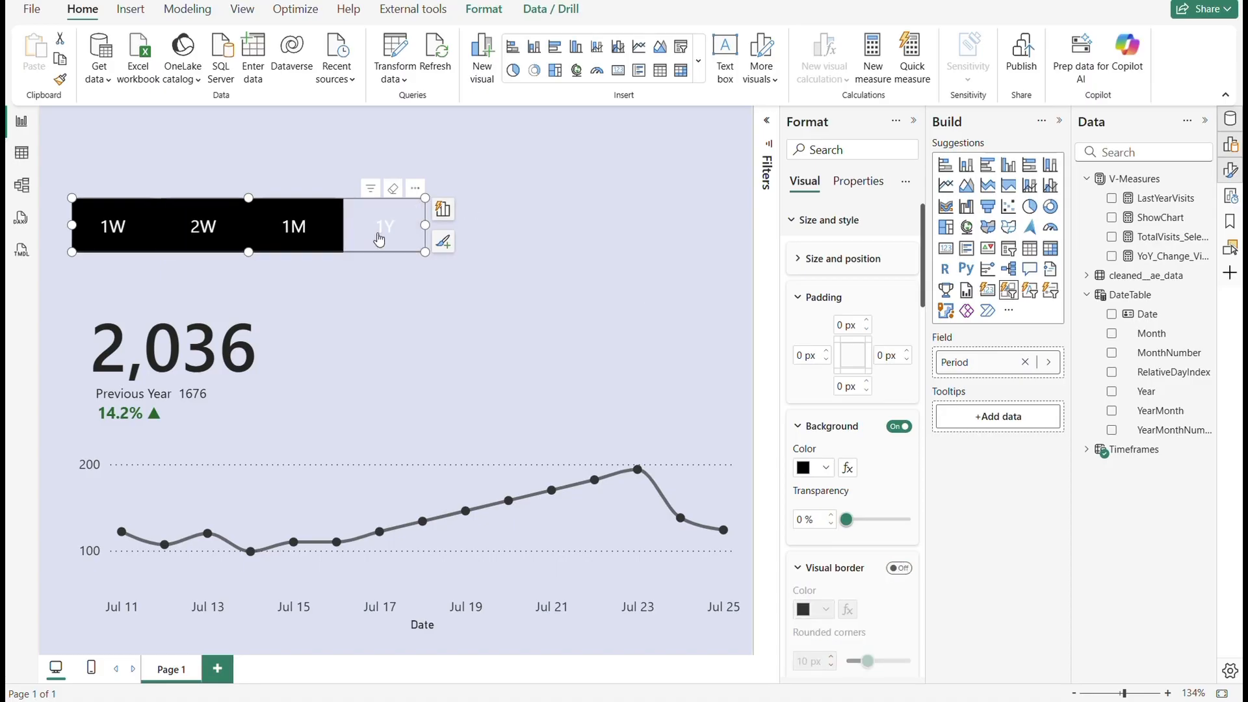
{"action": "left_click", "coordinate": [299, 229]}
{"action": "left_click", "coordinate": [209, 232]}
{"action": "left_click", "coordinate": [146, 227]}
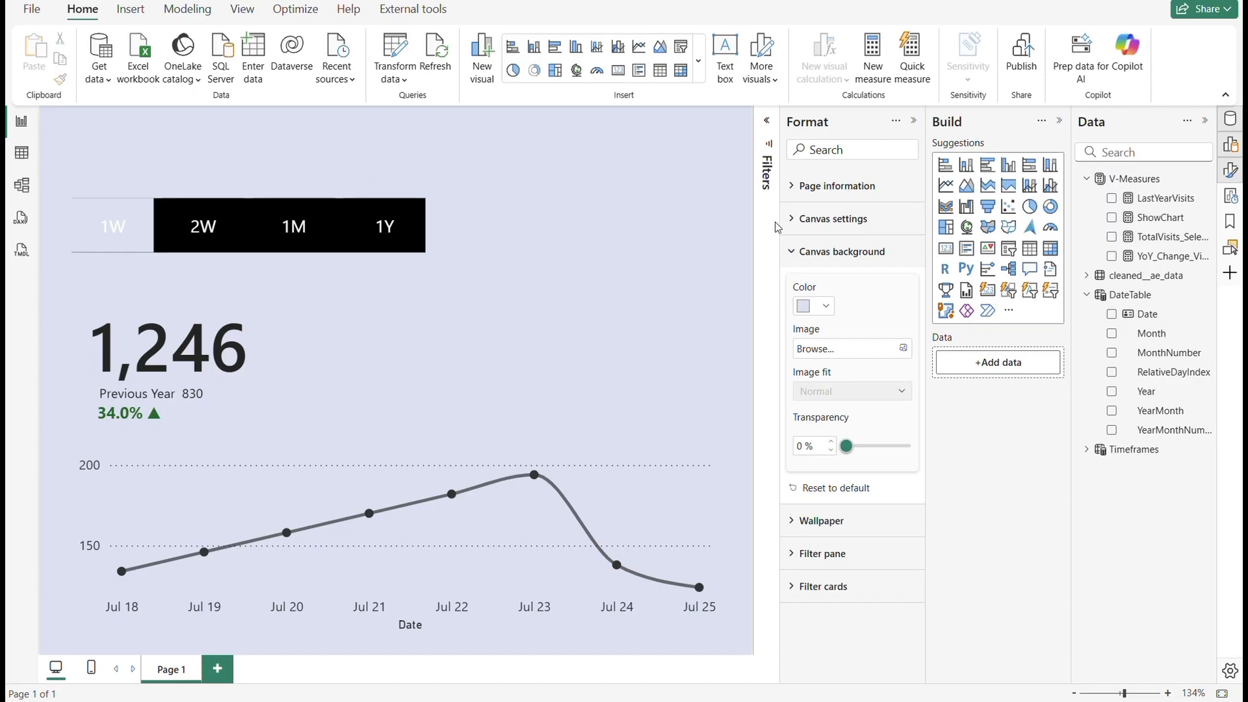
{"action": "left_click", "coordinate": [354, 231]}
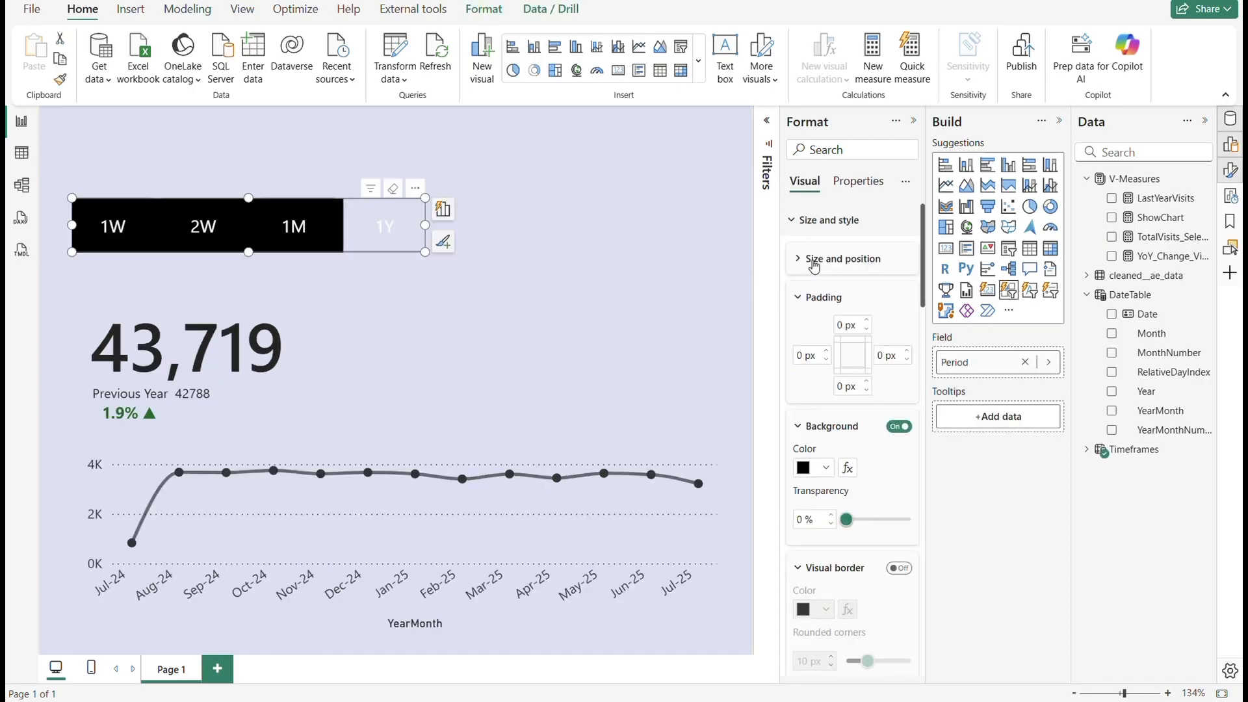
{"action": "scroll", "coordinate": [819, 292], "scroll_direction": "down", "scroll_amount": 5}
{"action": "scroll", "coordinate": [845, 358], "scroll_direction": "up", "scroll_amount": 4}
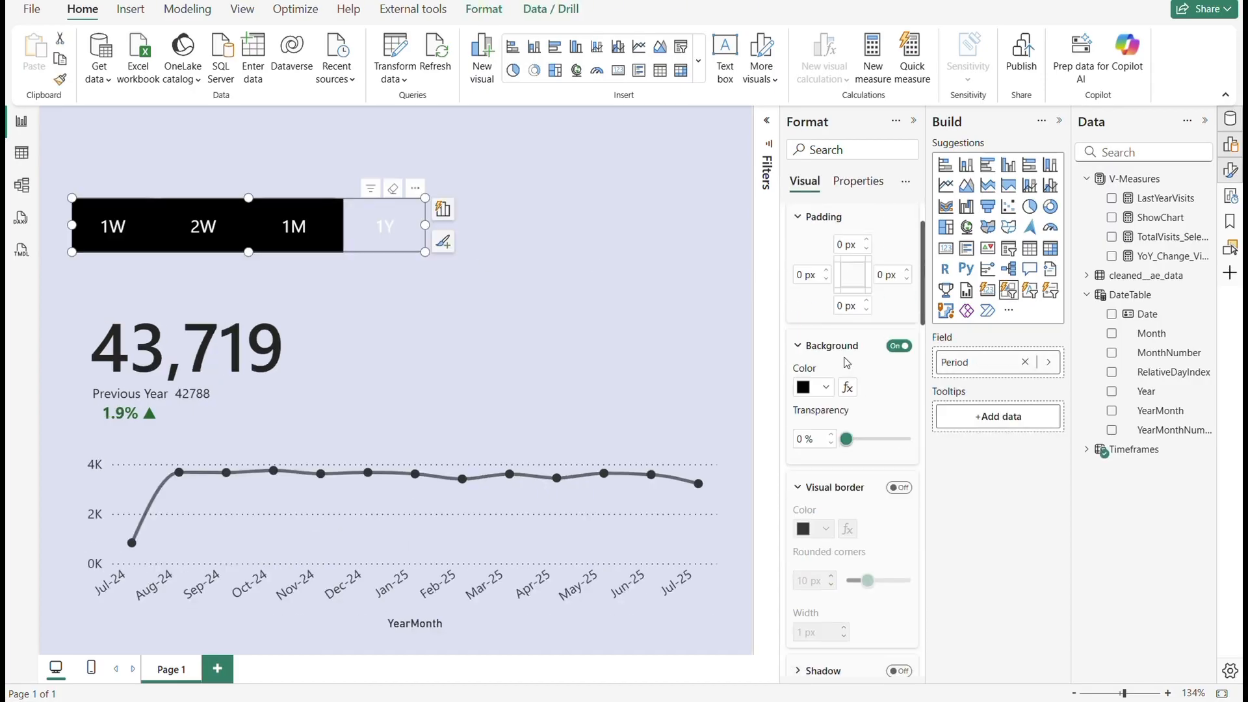
{"action": "scroll", "coordinate": [858, 377], "scroll_direction": "down", "scroll_amount": 4}
{"action": "left_click", "coordinate": [897, 247]}
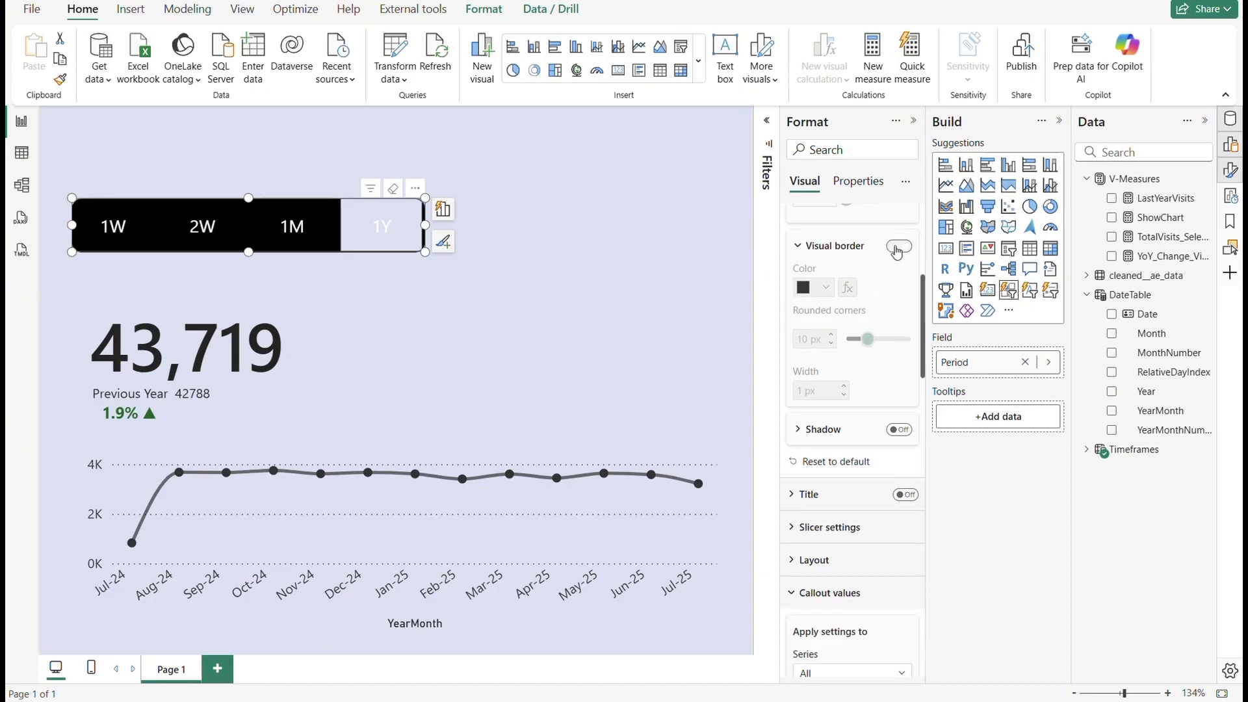
{"action": "left_click", "coordinate": [304, 257]}
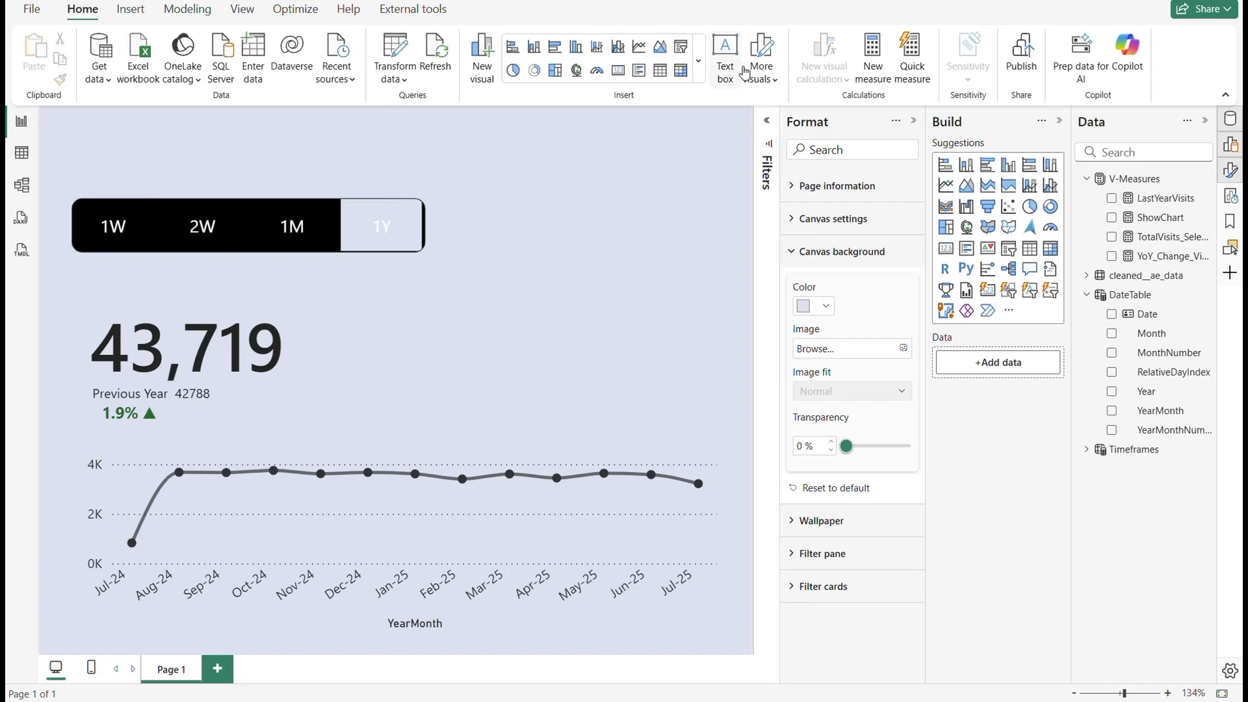
- Insert a text box on the report page with the title "Hospital Visits"
{"action": "left_click", "coordinate": [723, 59]}
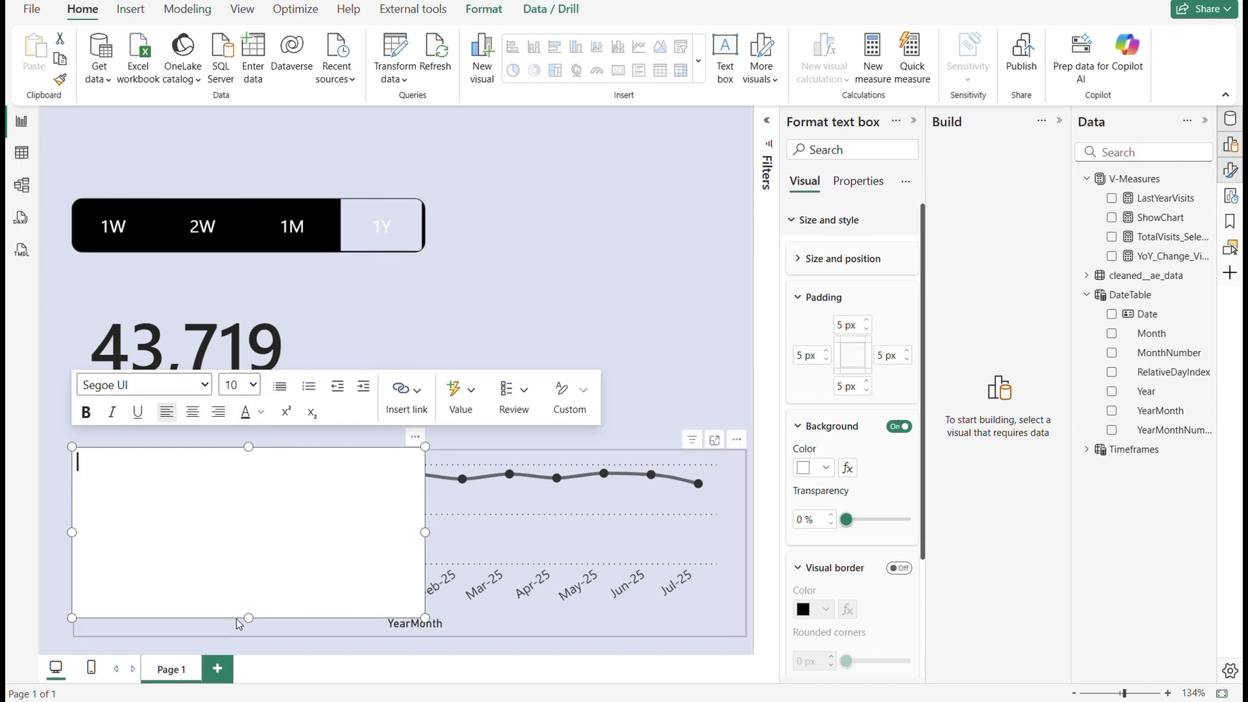
{"action": "type", "text": "Hosp"}
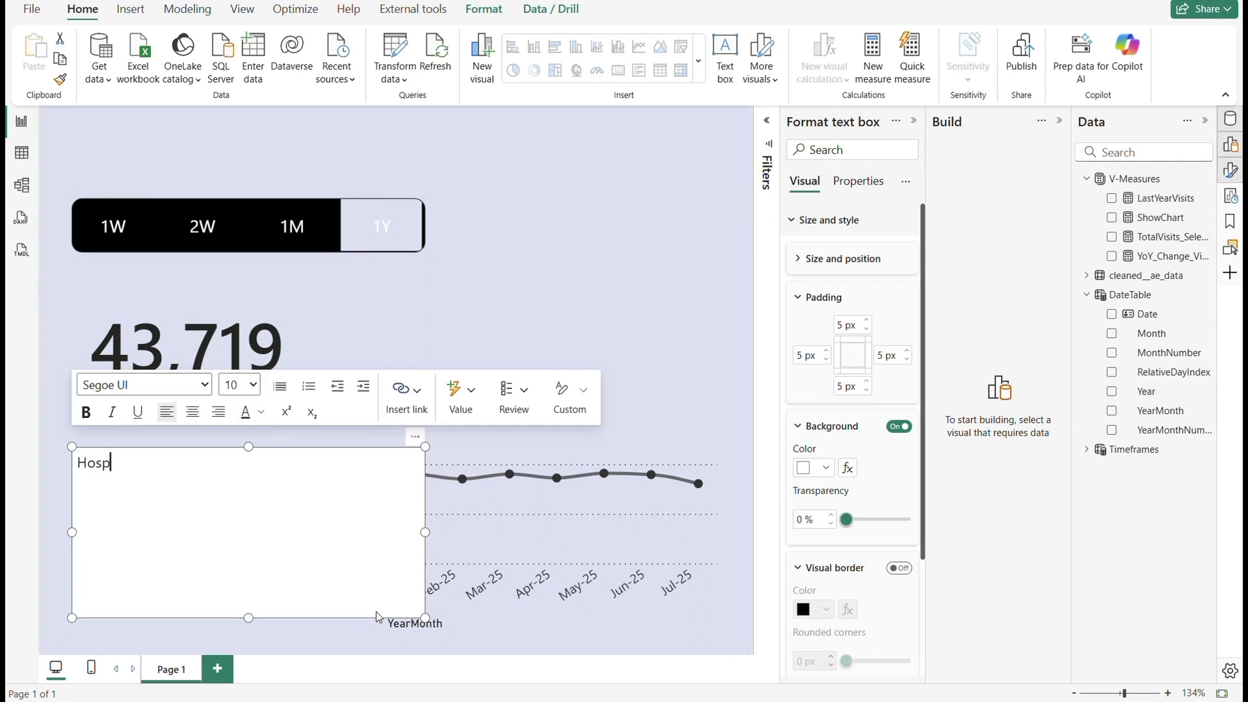
{"action": "type", "text": "ital"}
{"action": "type", "text": " Vis"}
{"action": "type", "text": "ots"}
- Format the whole Hospital Visits title in Segoe (Bold) at size 28
{"action": "left_click", "coordinate": [156, 391]}
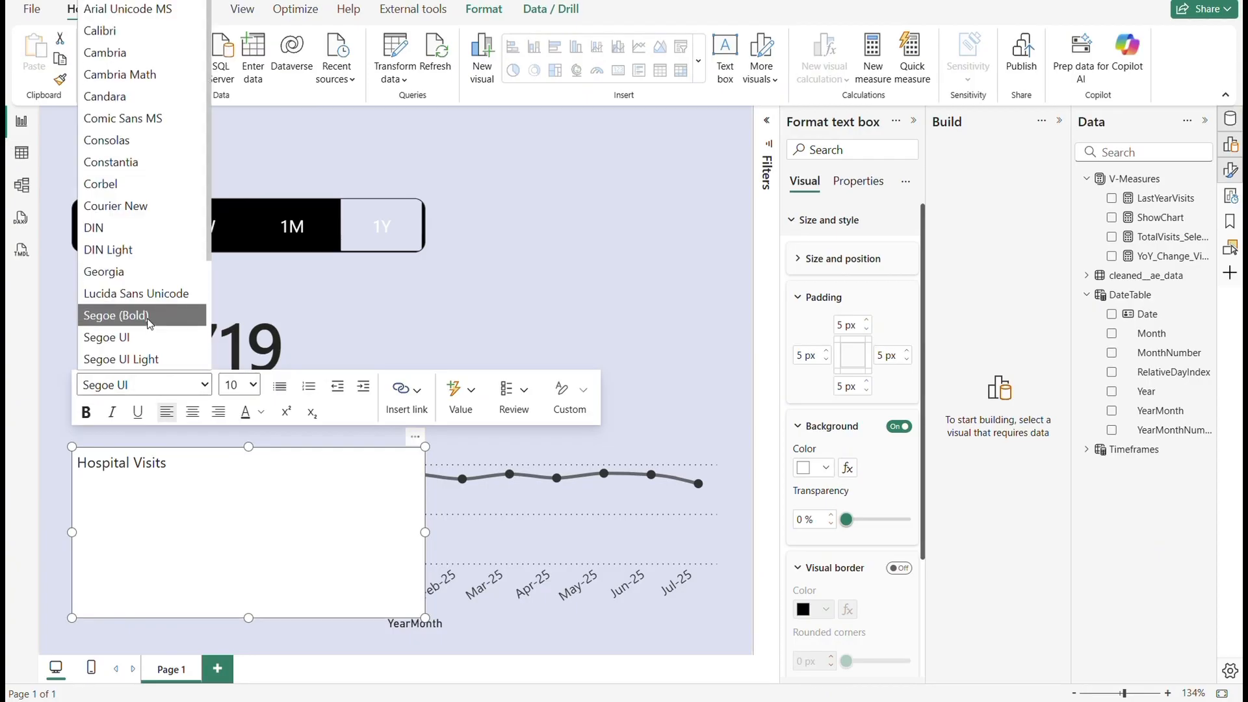
{"action": "left_click", "coordinate": [130, 316]}
{"action": "left_click_drag", "start_coordinate": [175, 464], "coordinate": [76, 463]}
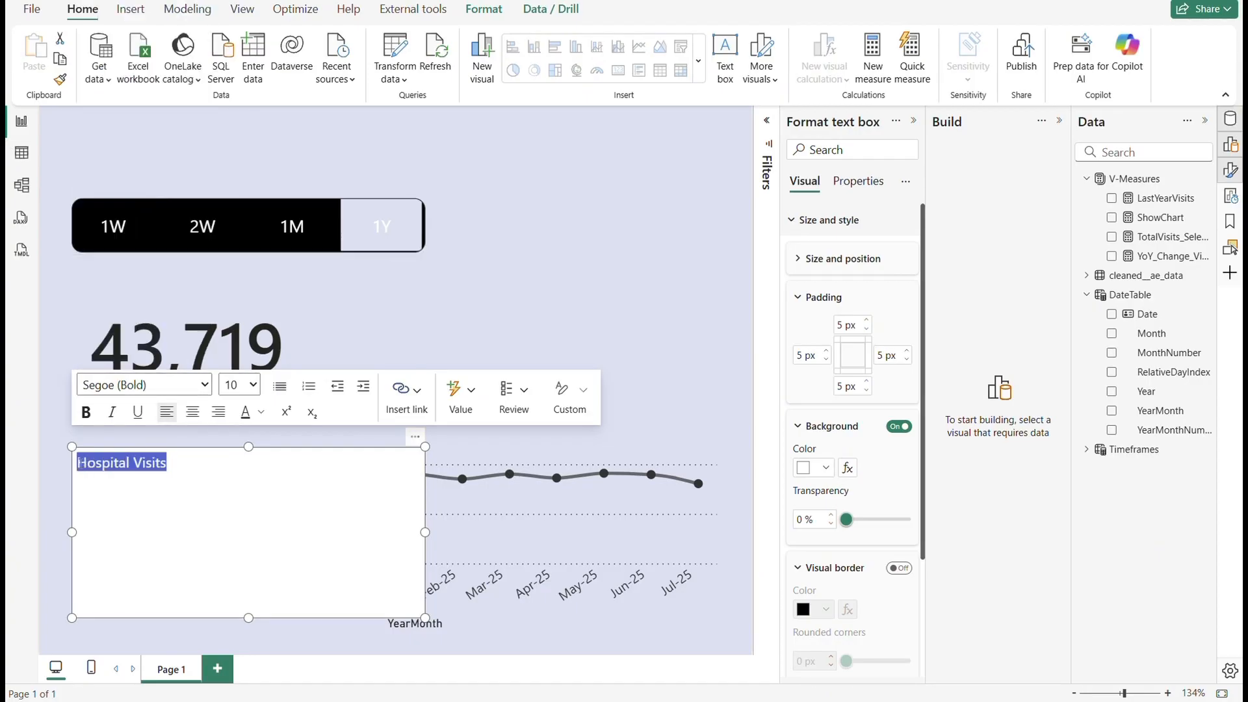
{"action": "left_click", "coordinate": [150, 385]}
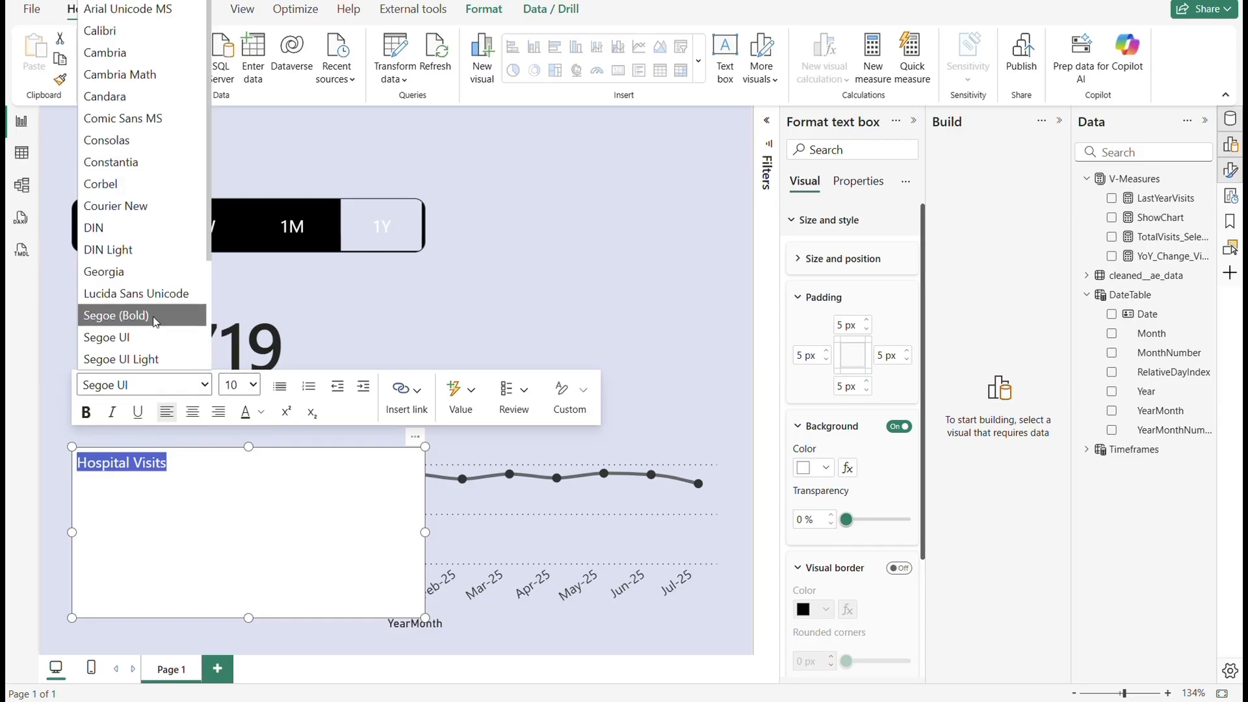
{"action": "left_click", "coordinate": [156, 316]}
{"action": "left_click", "coordinate": [237, 388]}
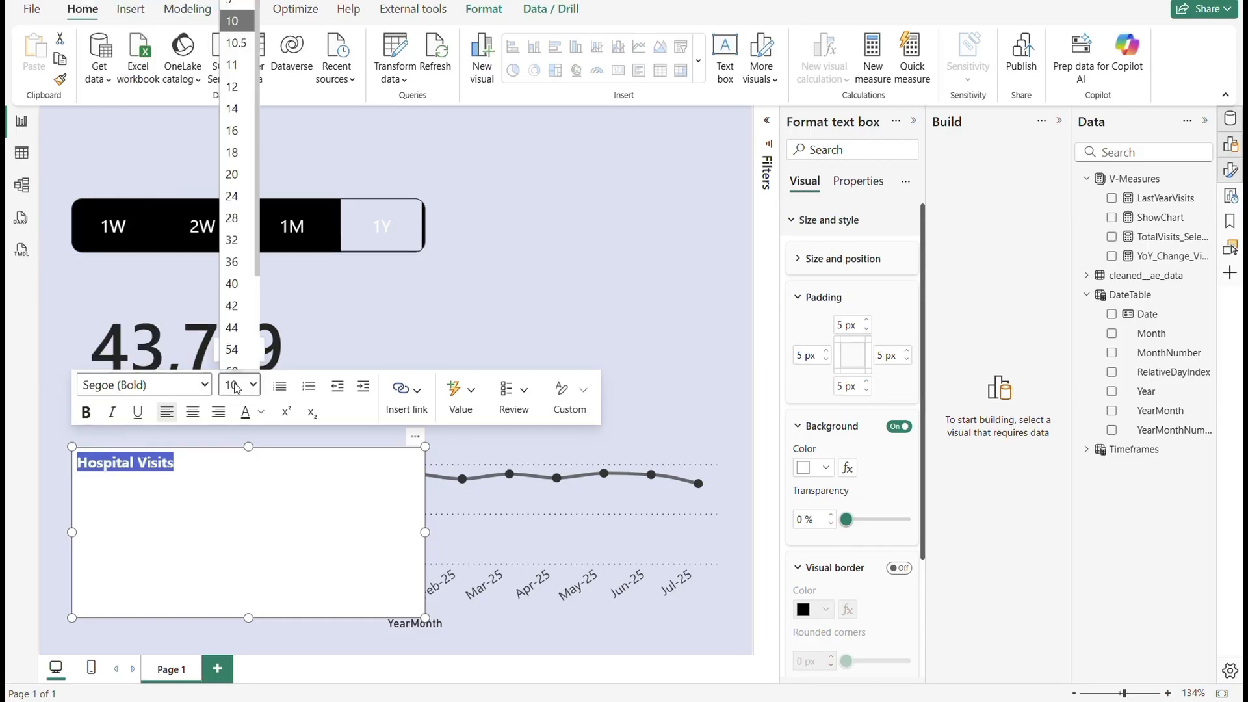
{"action": "left_click", "coordinate": [245, 219]}
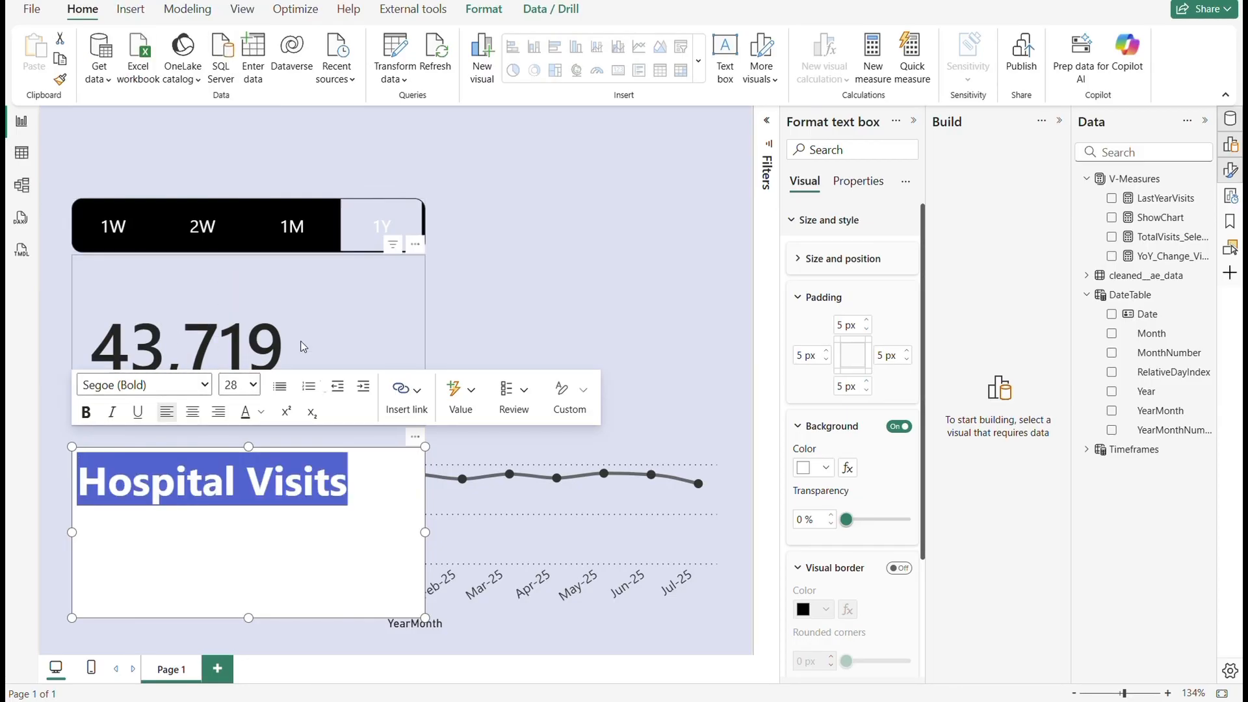
- Shrink the title's text box to fit Hospital Visits, remove its background and place it above the Period slicer
{"action": "left_click_drag", "start_coordinate": [423, 532], "coordinate": [354, 531]}
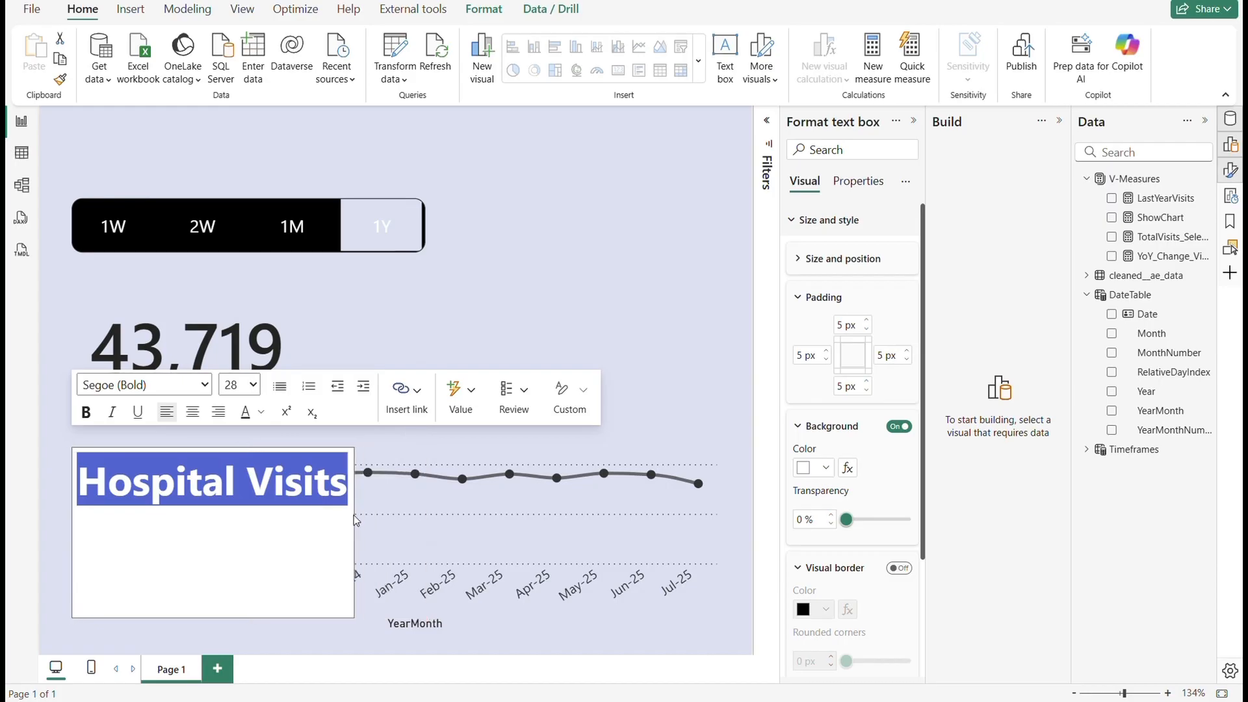
{"action": "left_click_drag", "start_coordinate": [213, 611], "coordinate": [226, 522]}
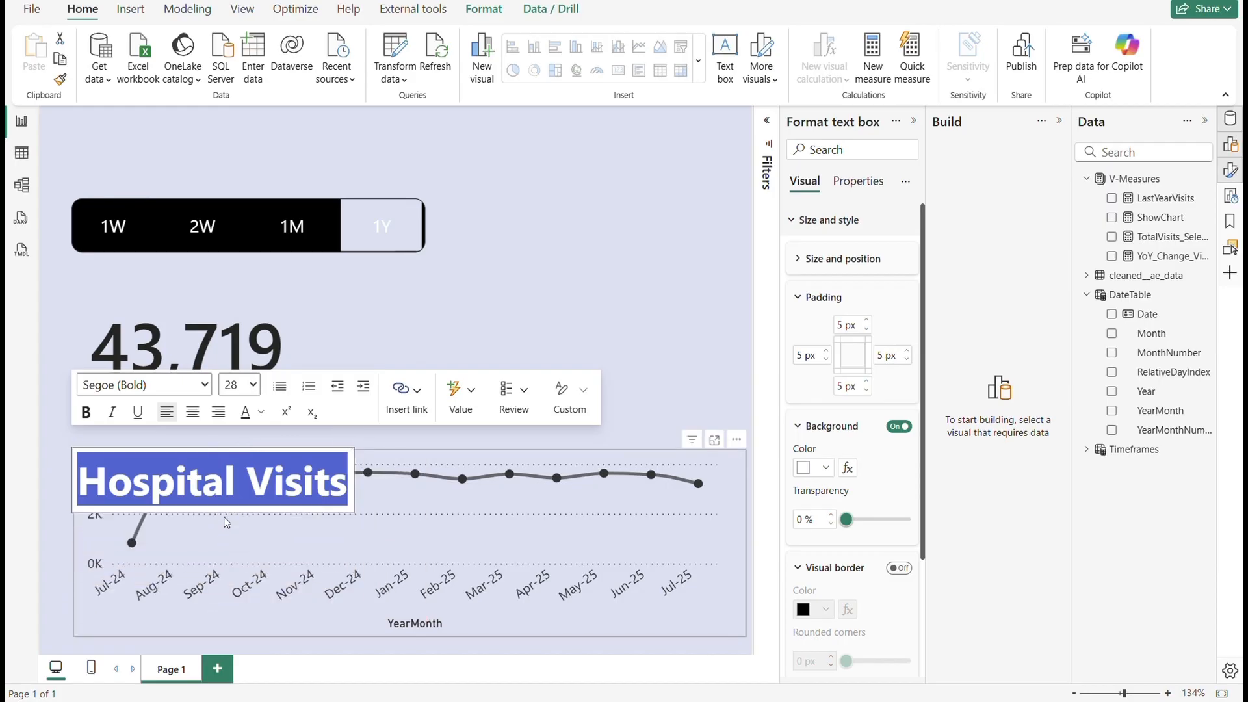
{"action": "left_click", "coordinate": [904, 429]}
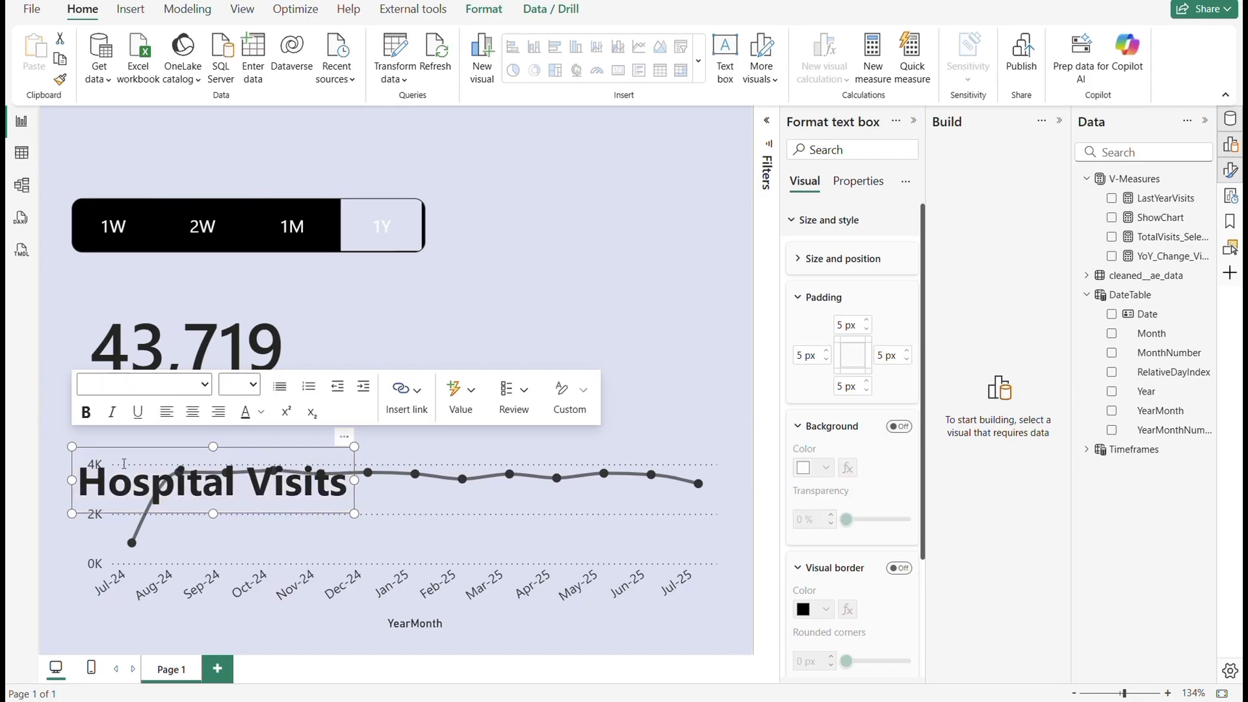
{"action": "left_click_drag", "start_coordinate": [351, 439], "coordinate": [355, 89]}
{"action": "left_click", "coordinate": [453, 190]}
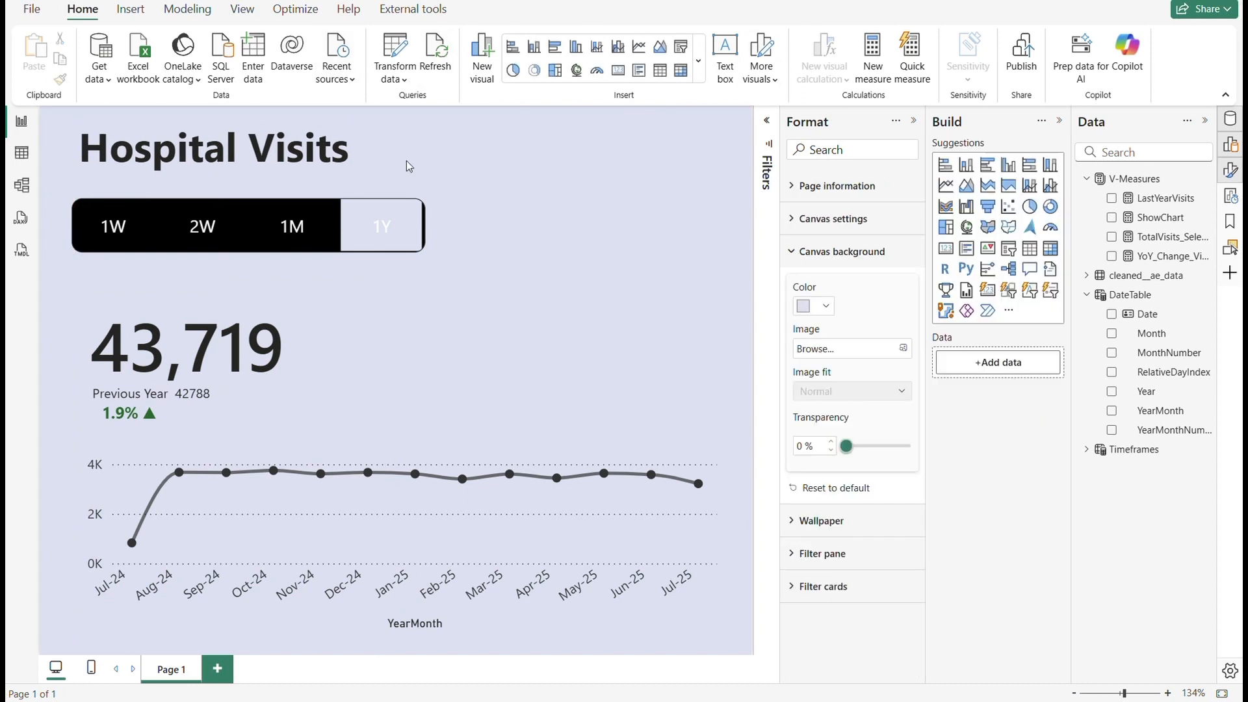
- Set the Period slicer to 1W, then insert a blank button and place it across from the Hospital Visits title
{"action": "left_click", "coordinate": [114, 224]}
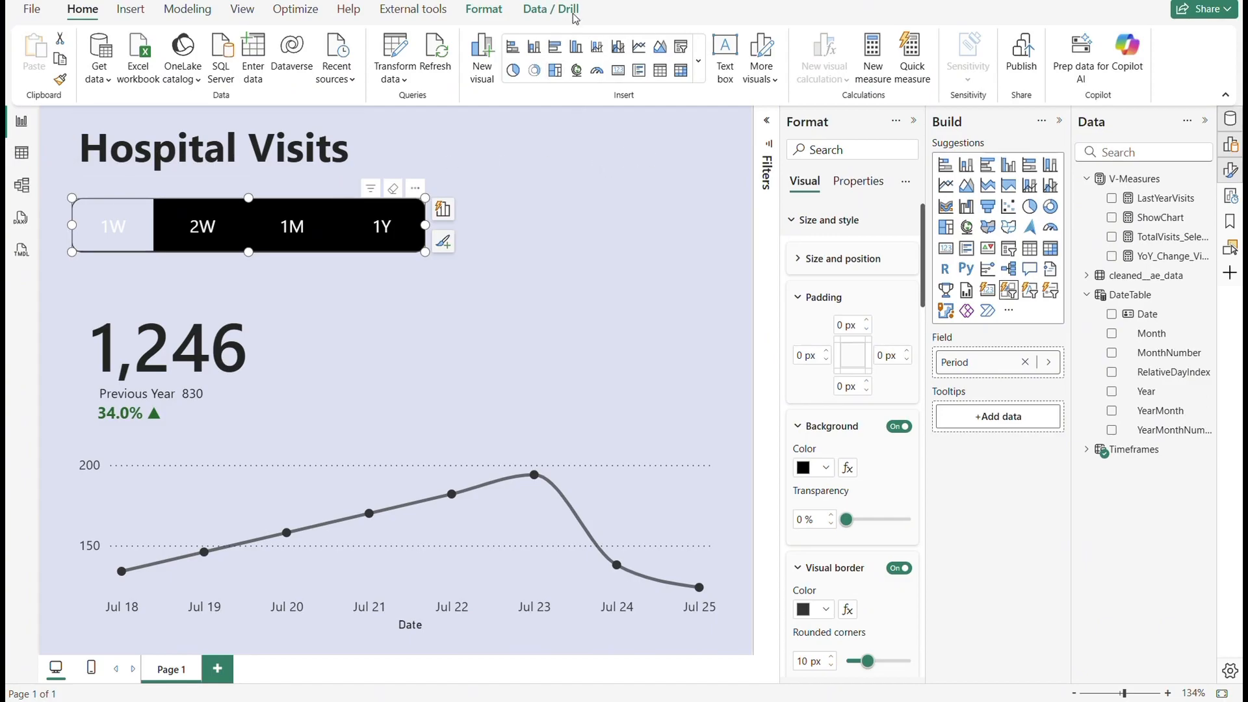
{"action": "left_click", "coordinate": [130, 10]}
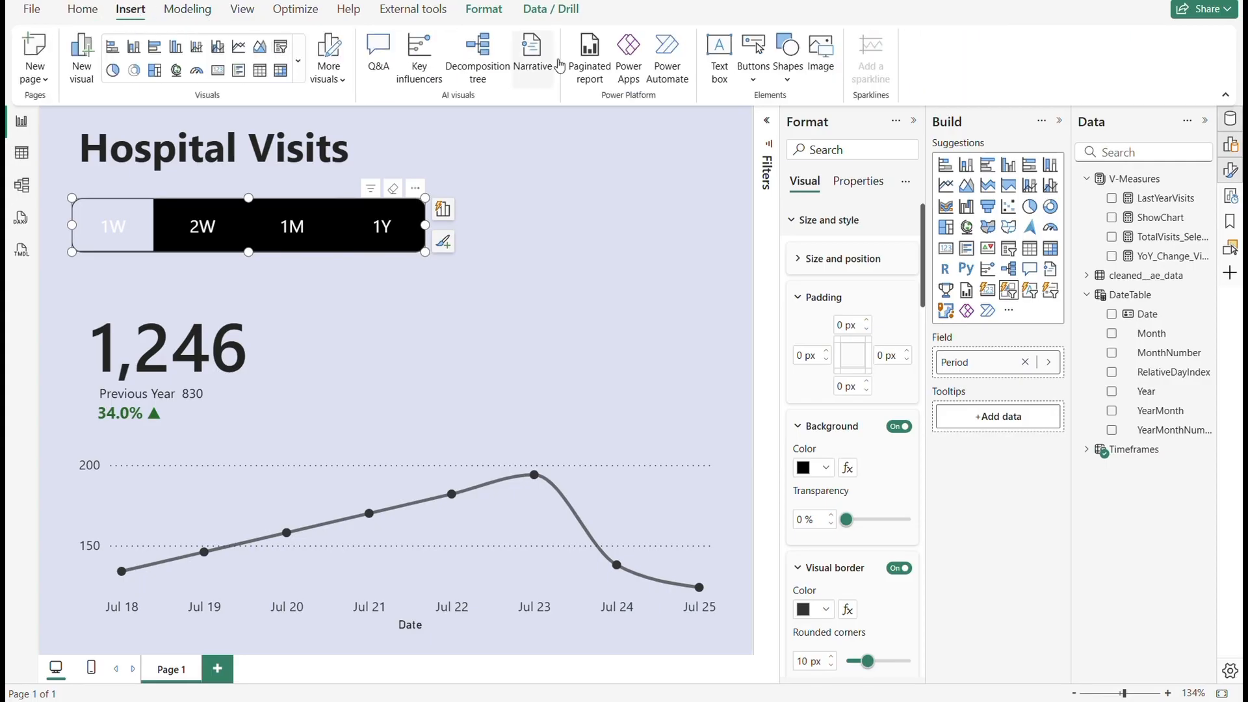
{"action": "left_click", "coordinate": [753, 53]}
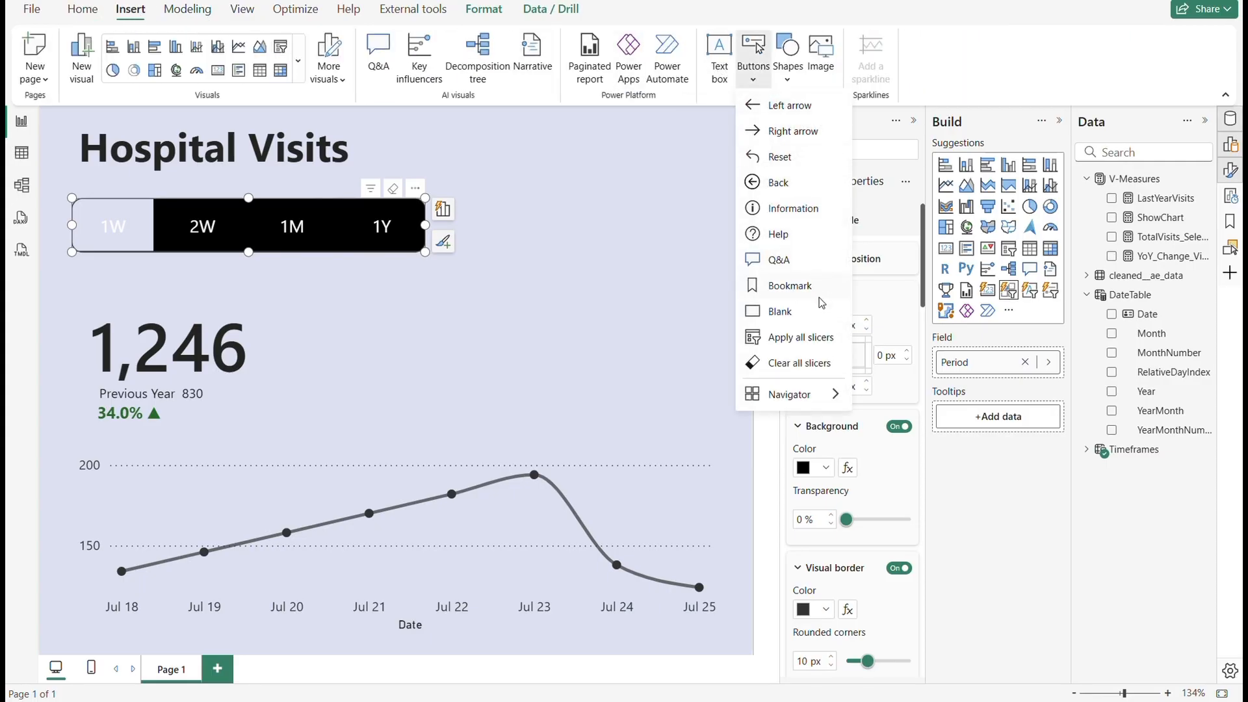
{"action": "left_click", "coordinate": [782, 319]}
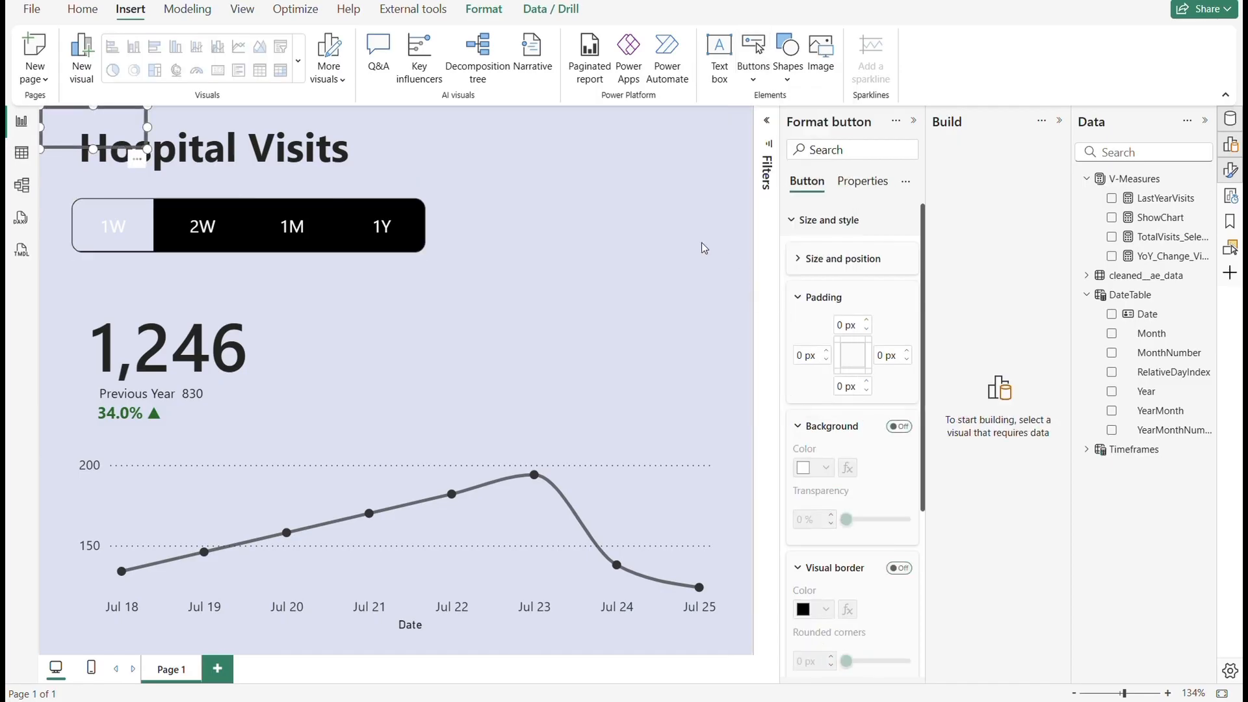
{"action": "left_click_drag", "start_coordinate": [117, 137], "coordinate": [555, 157]}
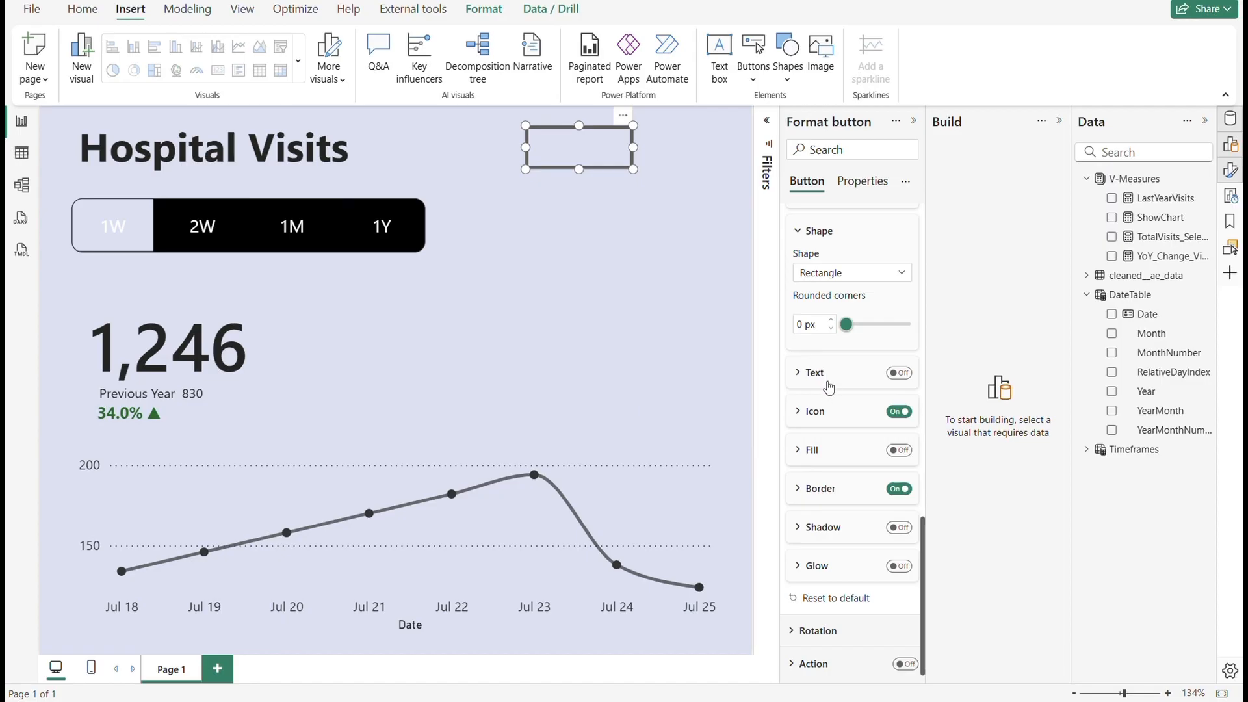
- Turn on the blank button's text, enter "Visits" and set its font color to the recent lavender
{"action": "left_click", "coordinate": [824, 382]}
{"action": "scroll", "coordinate": [822, 387], "scroll_direction": "up", "scroll_amount": 10}
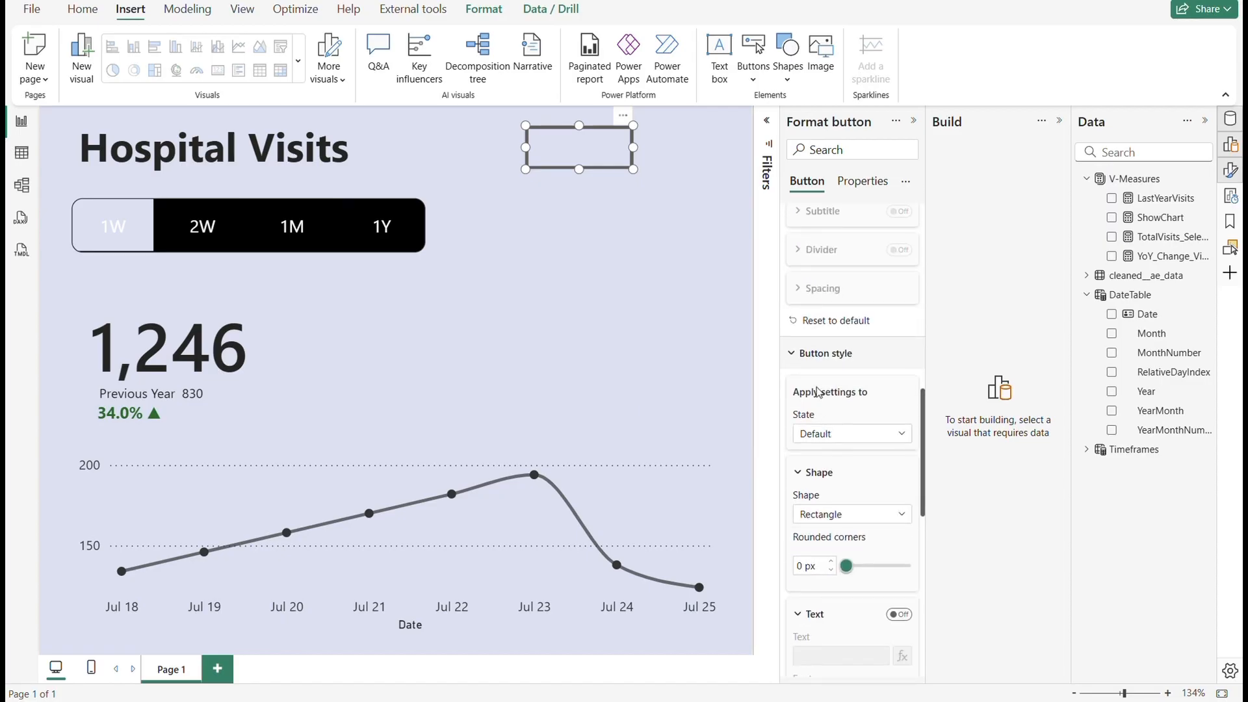
{"action": "scroll", "coordinate": [820, 389], "scroll_direction": "down", "scroll_amount": 10}
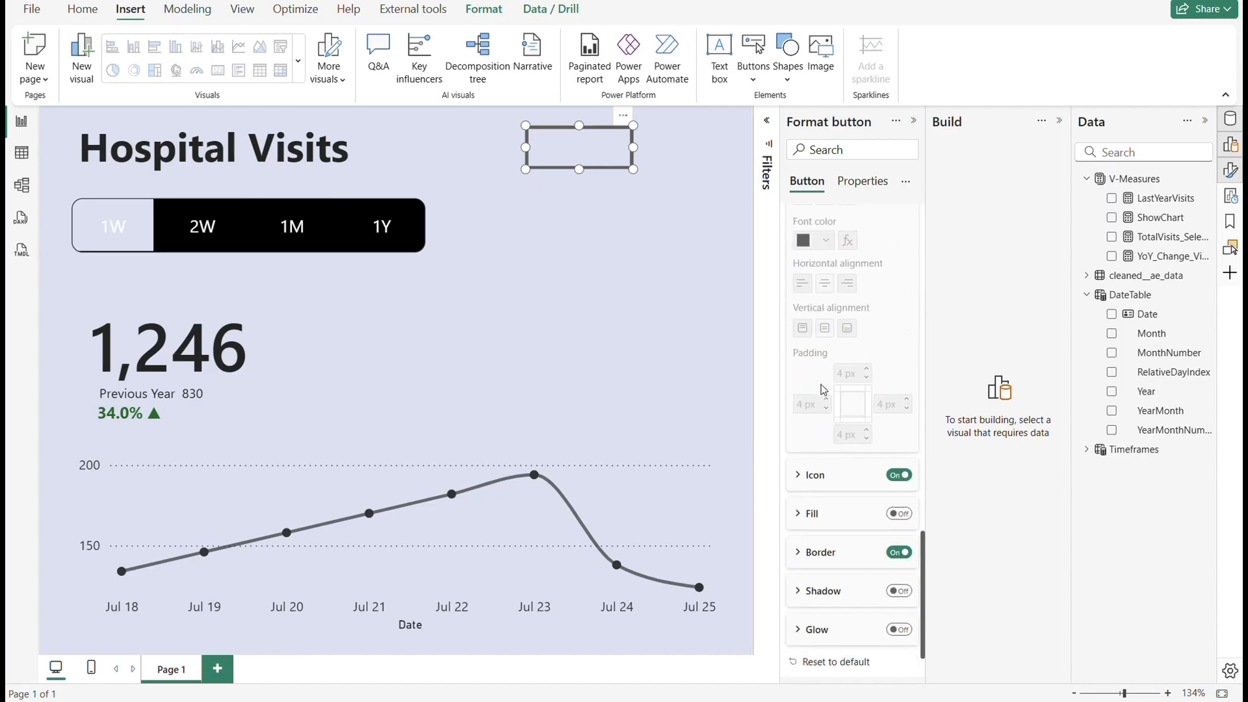
{"action": "scroll", "coordinate": [823, 387], "scroll_direction": "up", "scroll_amount": 6}
{"action": "scroll", "coordinate": [820, 387], "scroll_direction": "down", "scroll_amount": 6}
{"action": "scroll", "coordinate": [809, 337], "scroll_direction": "up", "scroll_amount": 3}
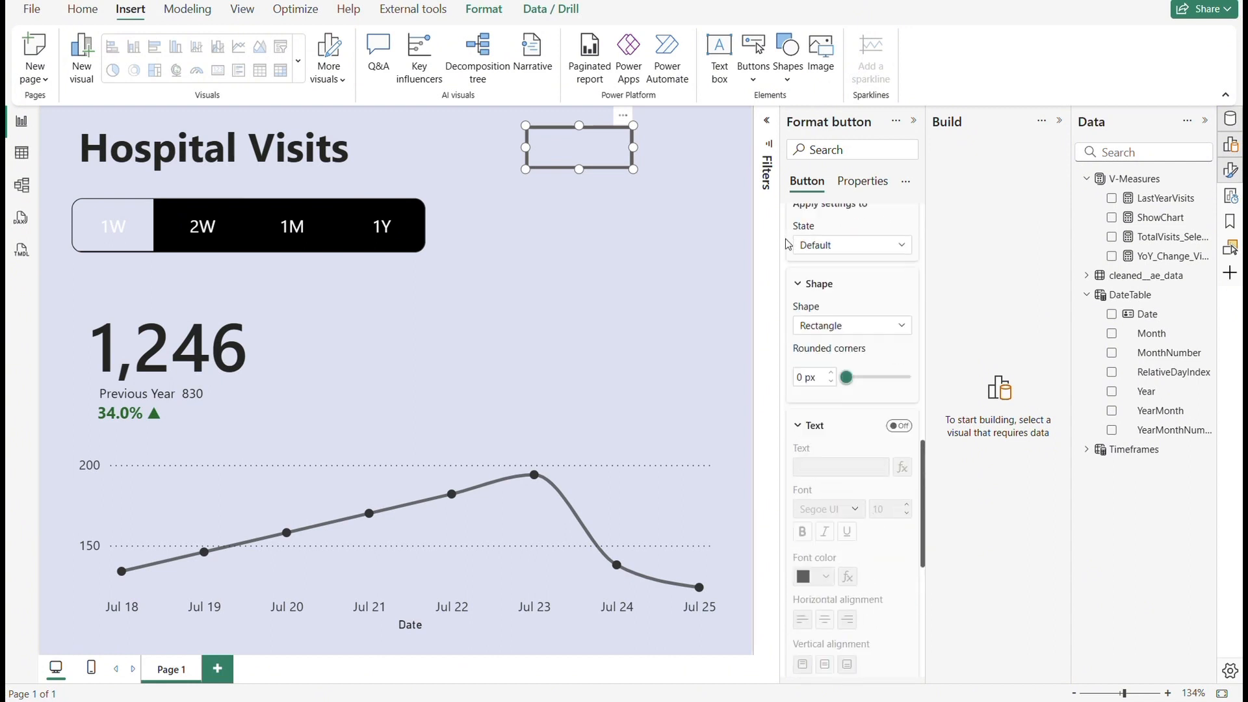
{"action": "scroll", "coordinate": [820, 555], "scroll_direction": "down", "scroll_amount": 3}
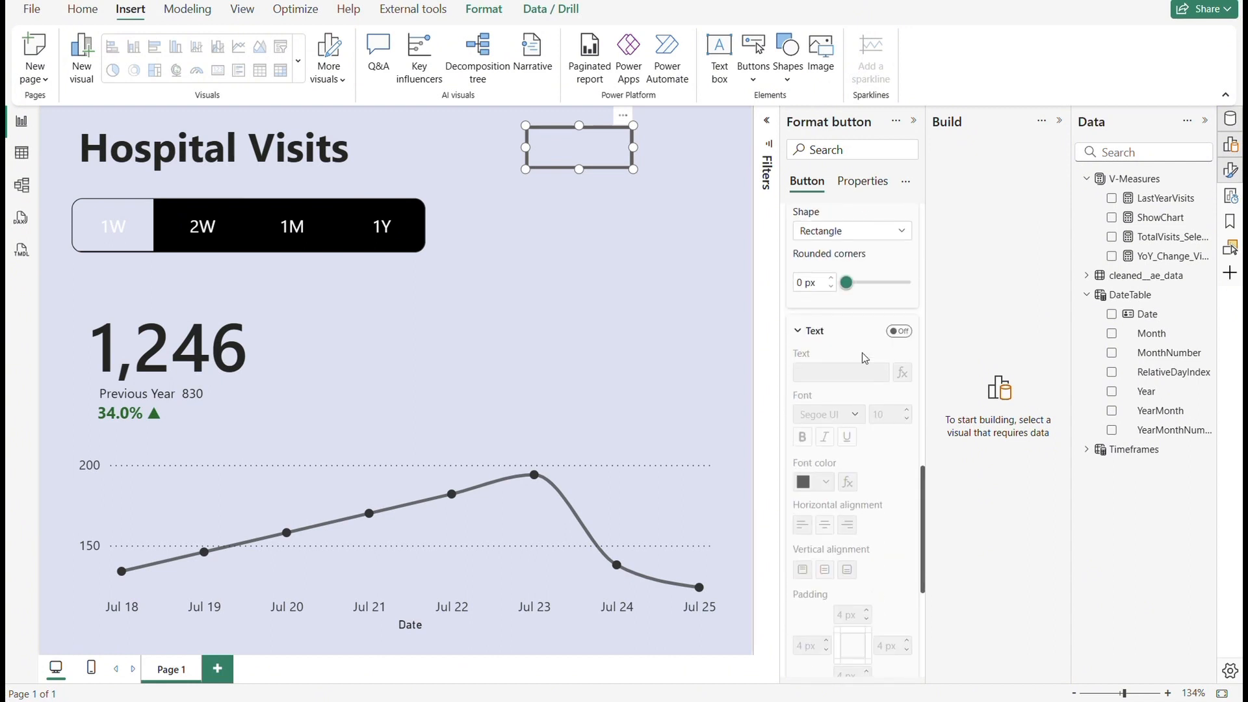
{"action": "left_click", "coordinate": [898, 331]}
{"action": "left_click", "coordinate": [833, 373]}
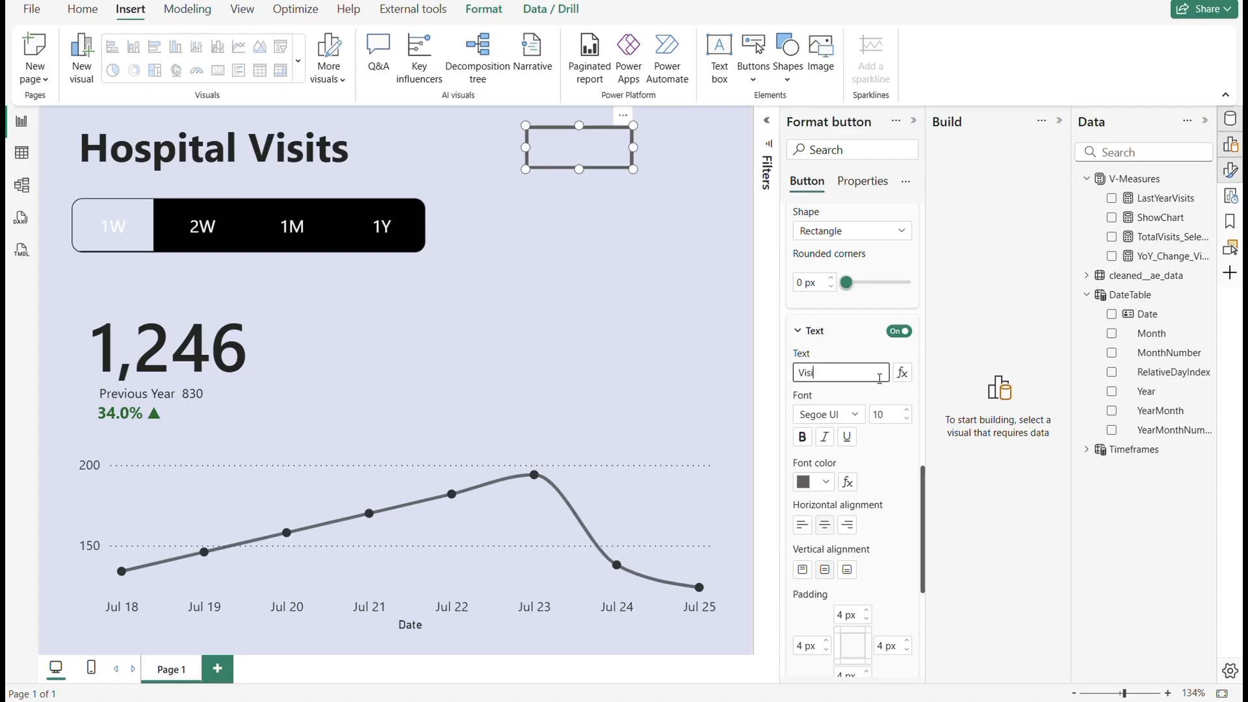
{"action": "left_click", "coordinate": [812, 481]}
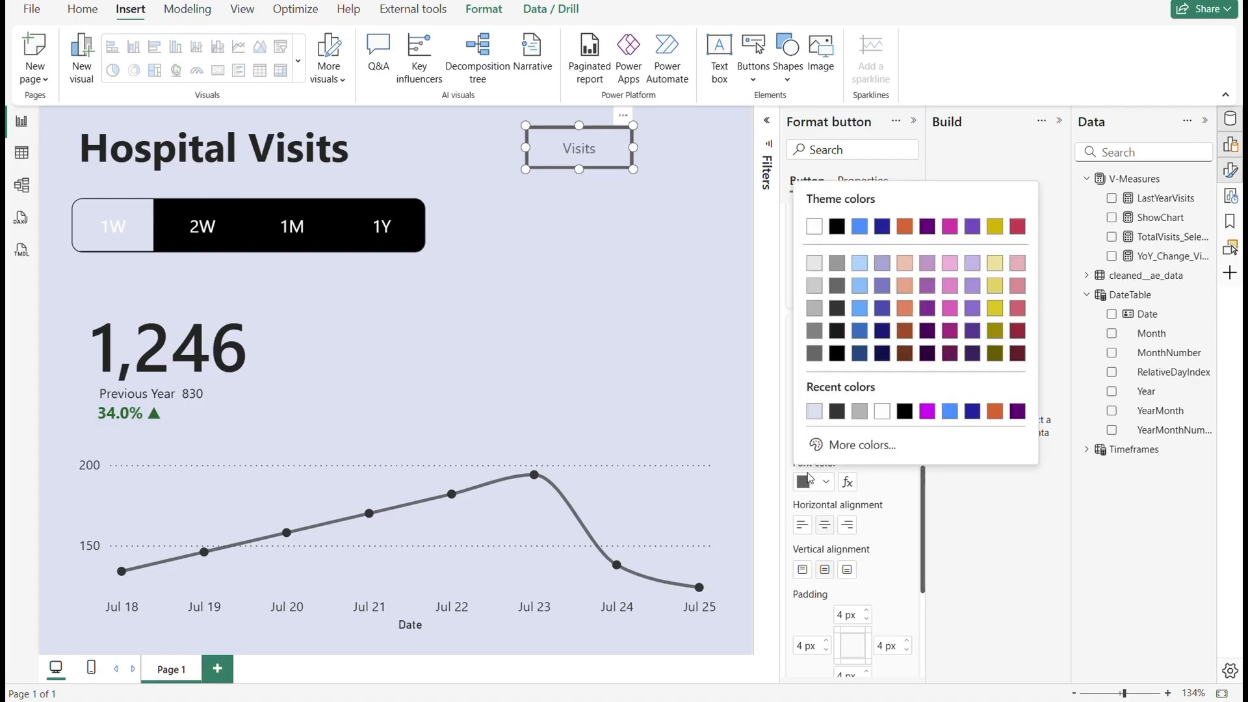
{"action": "left_click", "coordinate": [815, 411]}
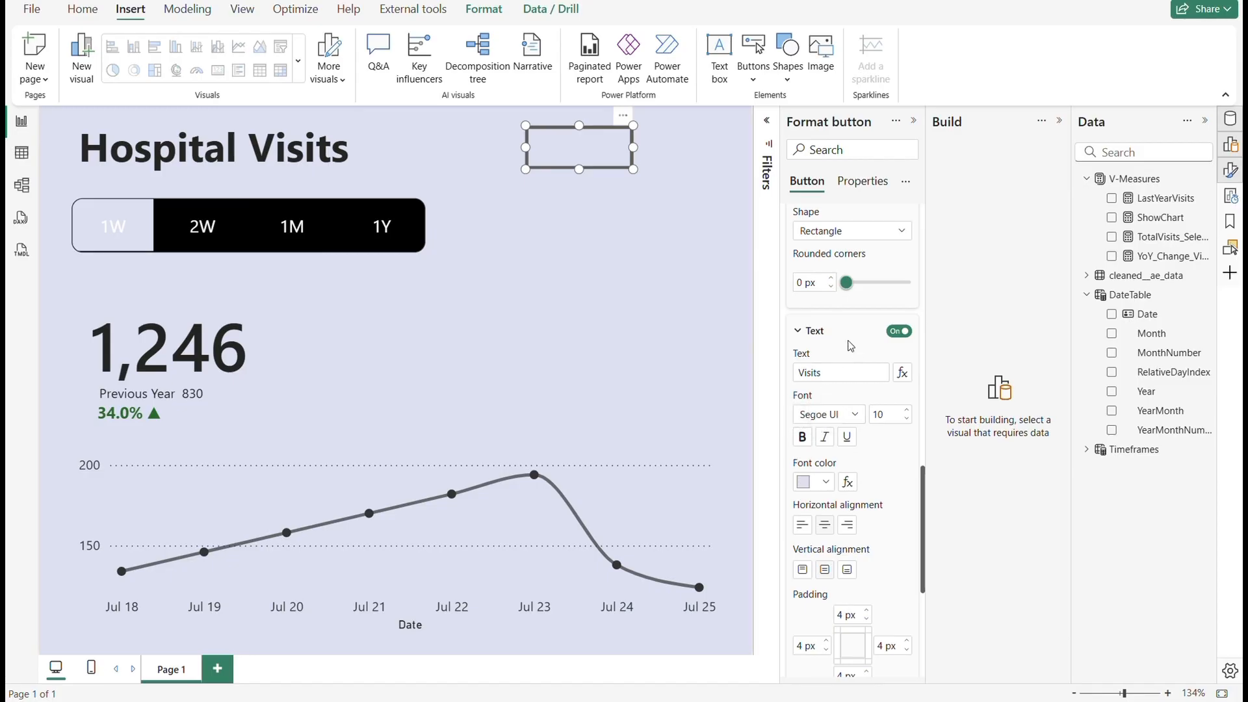
- Give the Visits button a black fill with 0% transparency and turn off its border
{"action": "scroll", "coordinate": [859, 425], "scroll_direction": "down", "scroll_amount": 3}
{"action": "scroll", "coordinate": [859, 429], "scroll_direction": "down", "scroll_amount": 1}
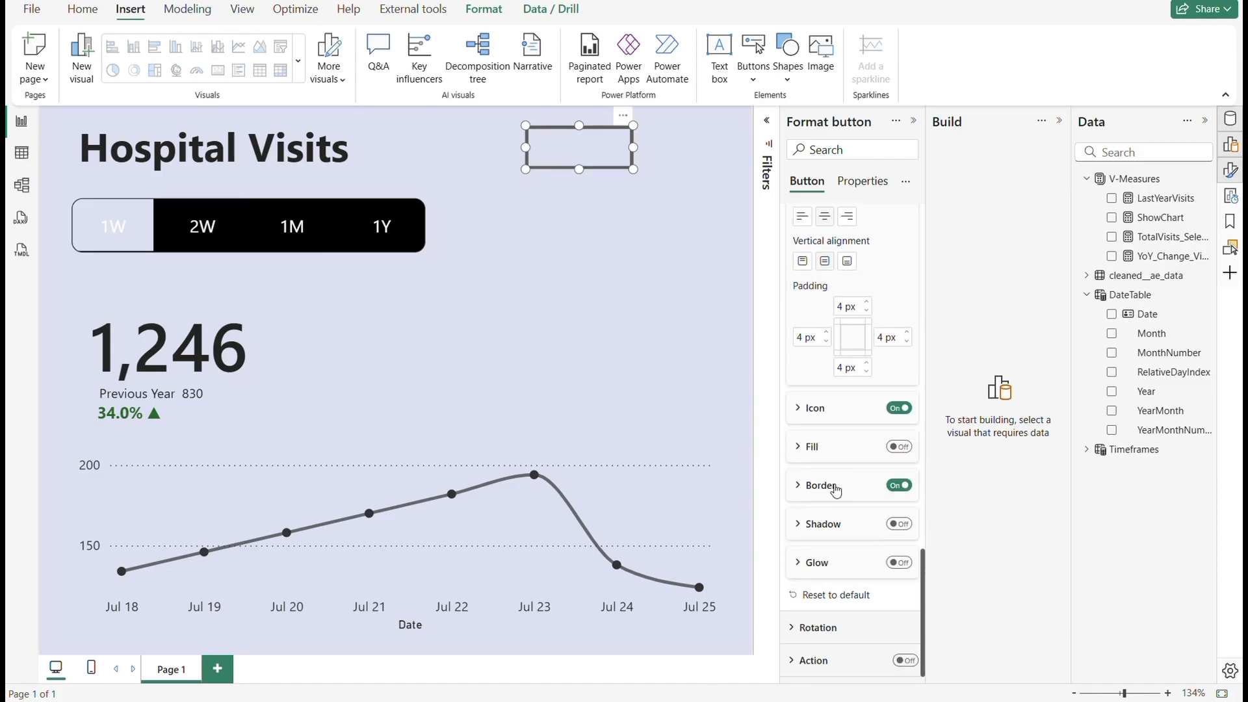
{"action": "left_click", "coordinate": [900, 448]}
{"action": "left_click", "coordinate": [823, 451]}
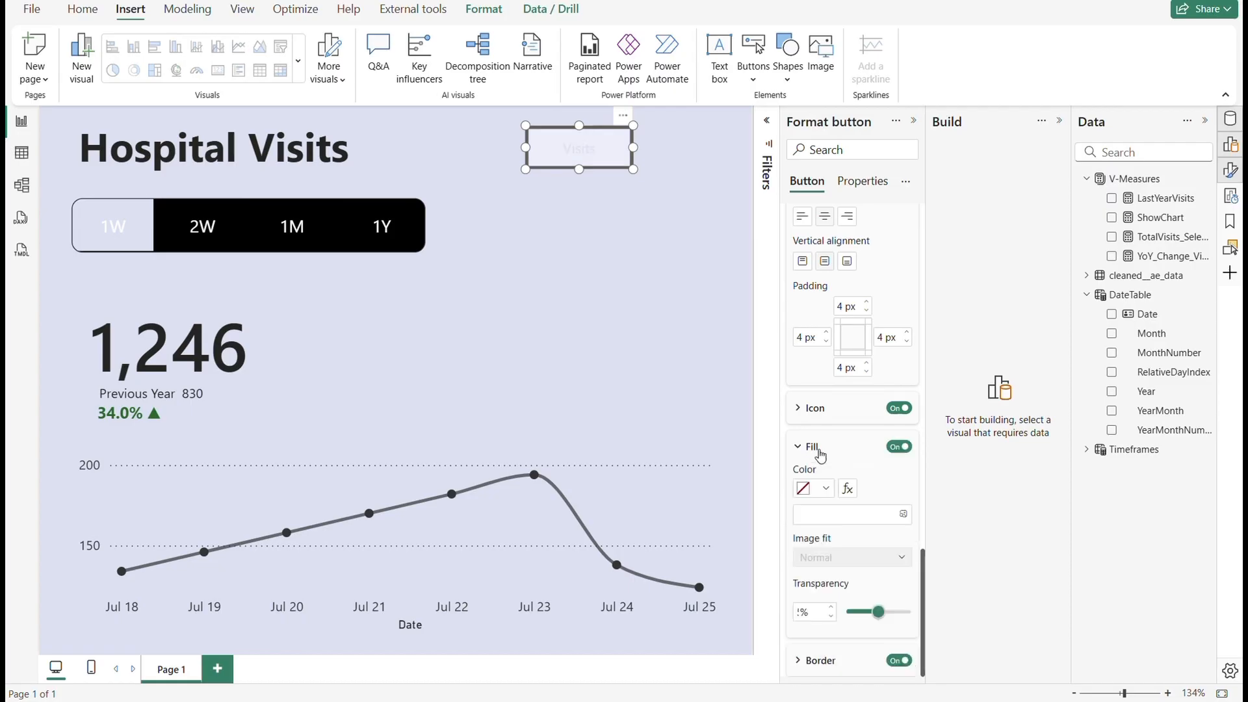
{"action": "left_click", "coordinate": [823, 492]}
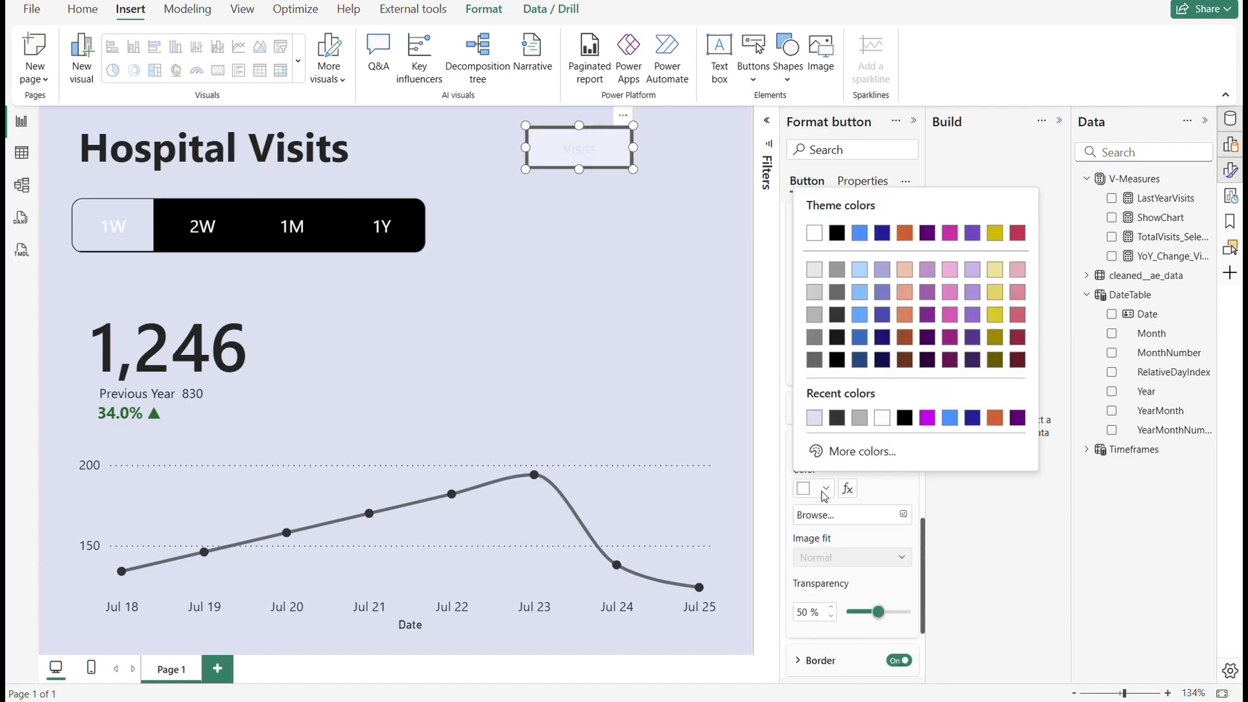
{"action": "left_click", "coordinate": [826, 416]}
{"action": "left_click", "coordinate": [899, 406]}
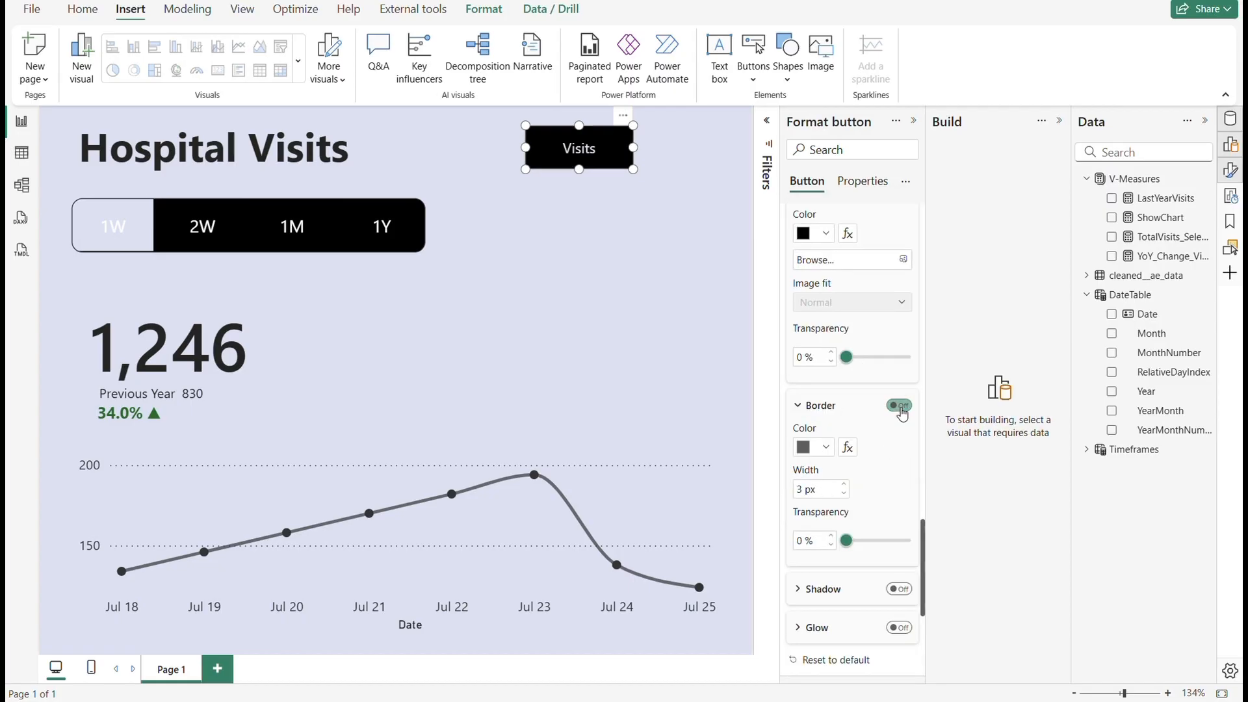
- Keep the Visits button's Rectangle shape and set its rounded corners to 10 px
{"action": "scroll", "coordinate": [819, 331], "scroll_direction": "up", "scroll_amount": 10}
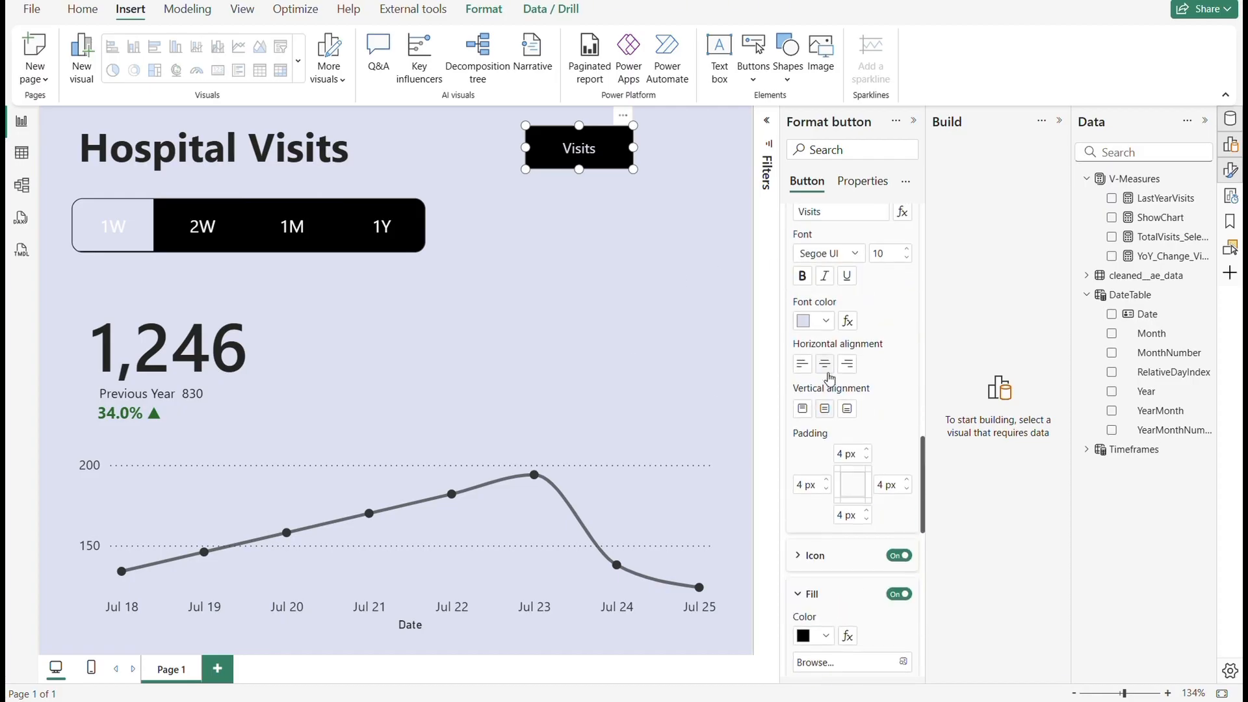
{"action": "left_click", "coordinate": [834, 397]}
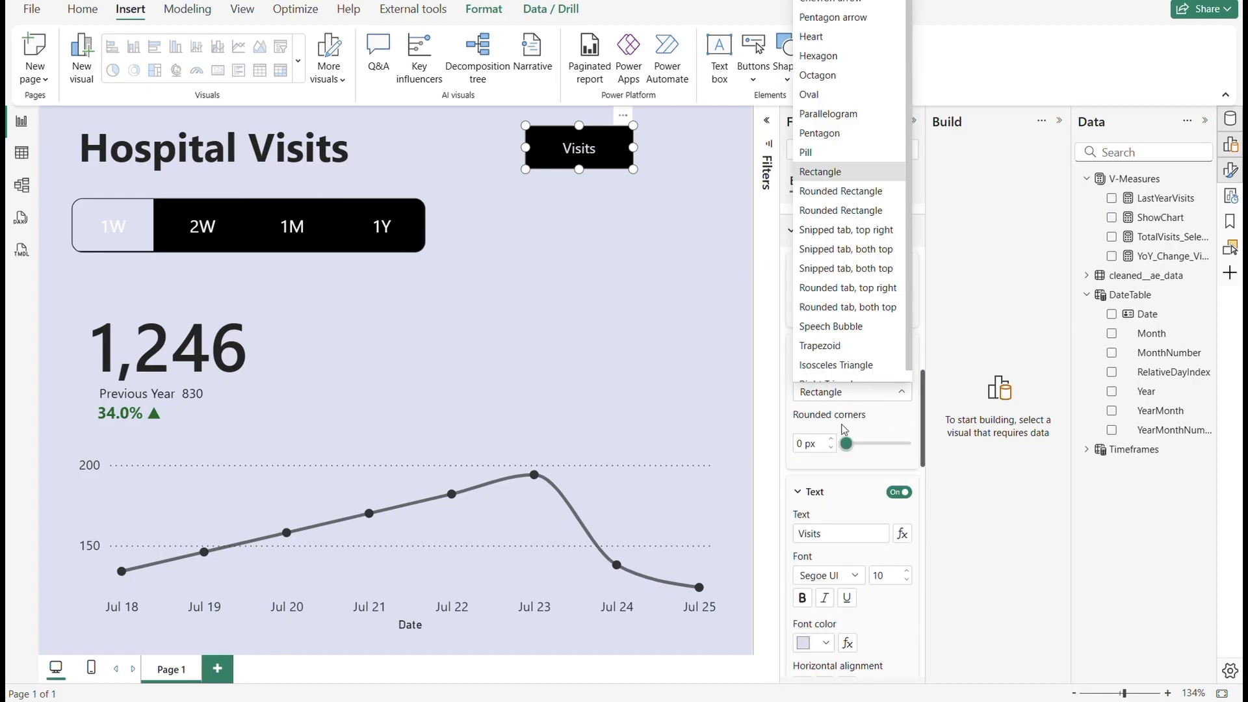
{"action": "left_click", "coordinate": [858, 450]}
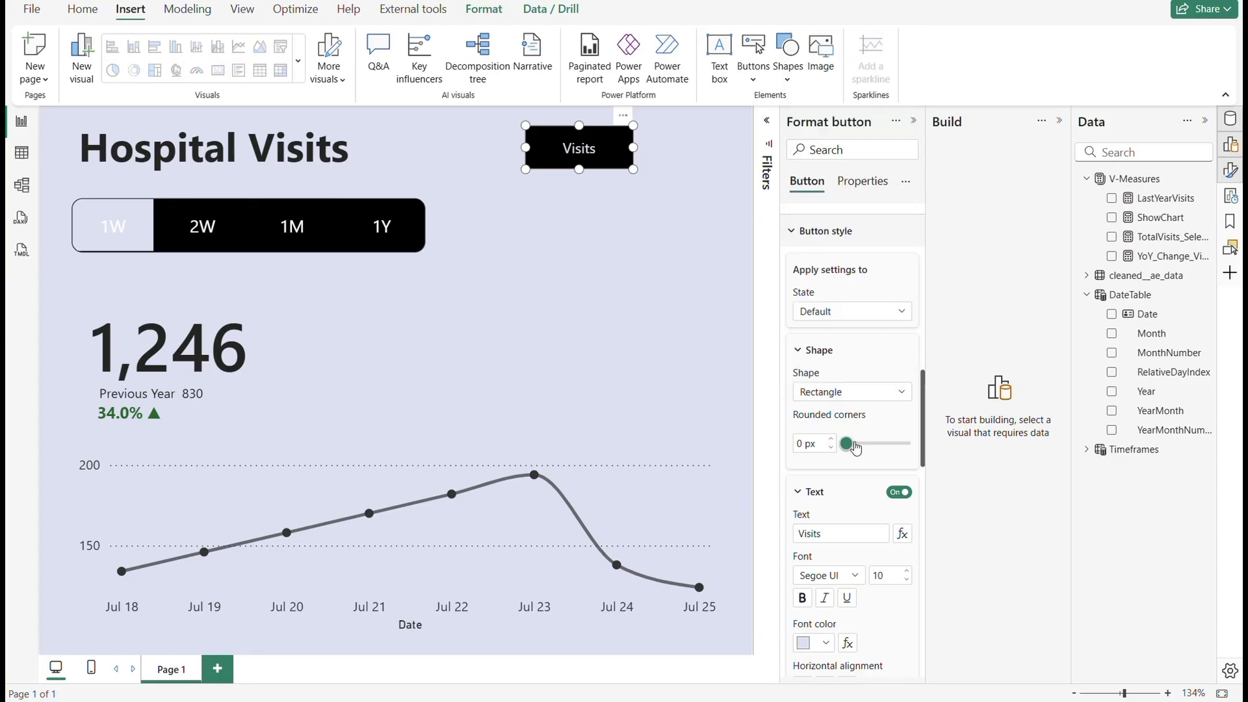
{"action": "left_click_drag", "start_coordinate": [847, 445], "coordinate": [856, 444]}
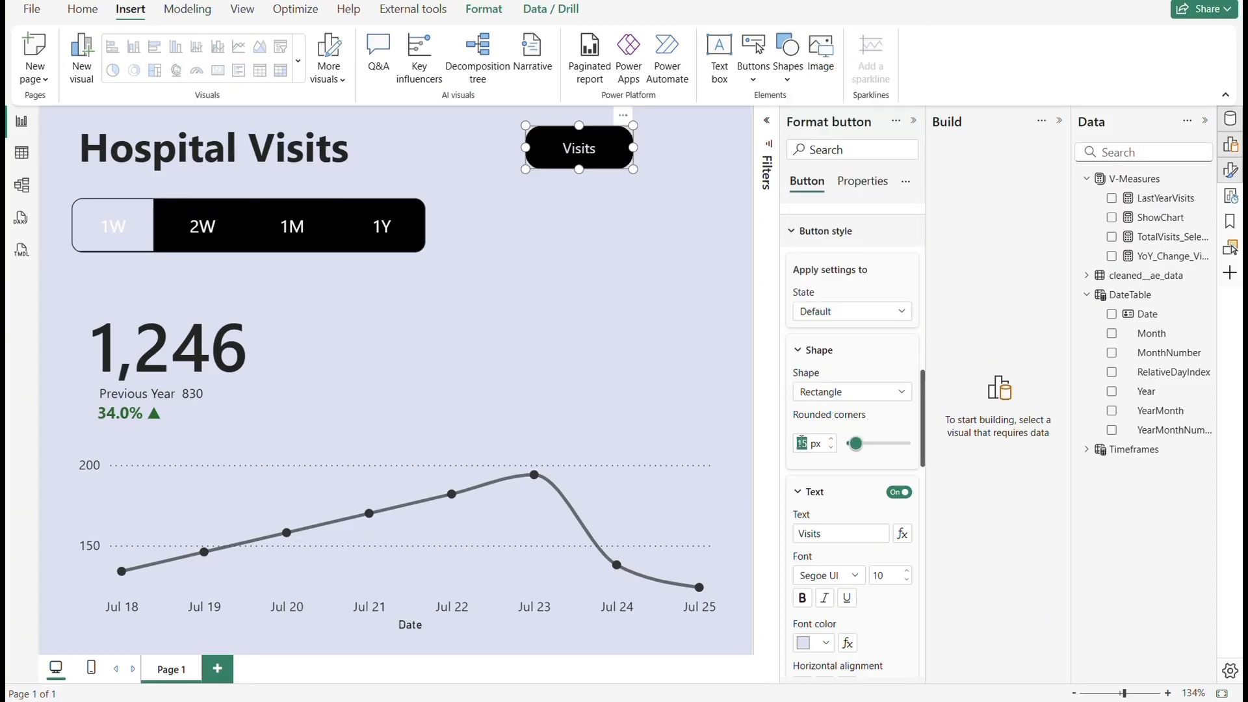
{"action": "type", "text": "10"}
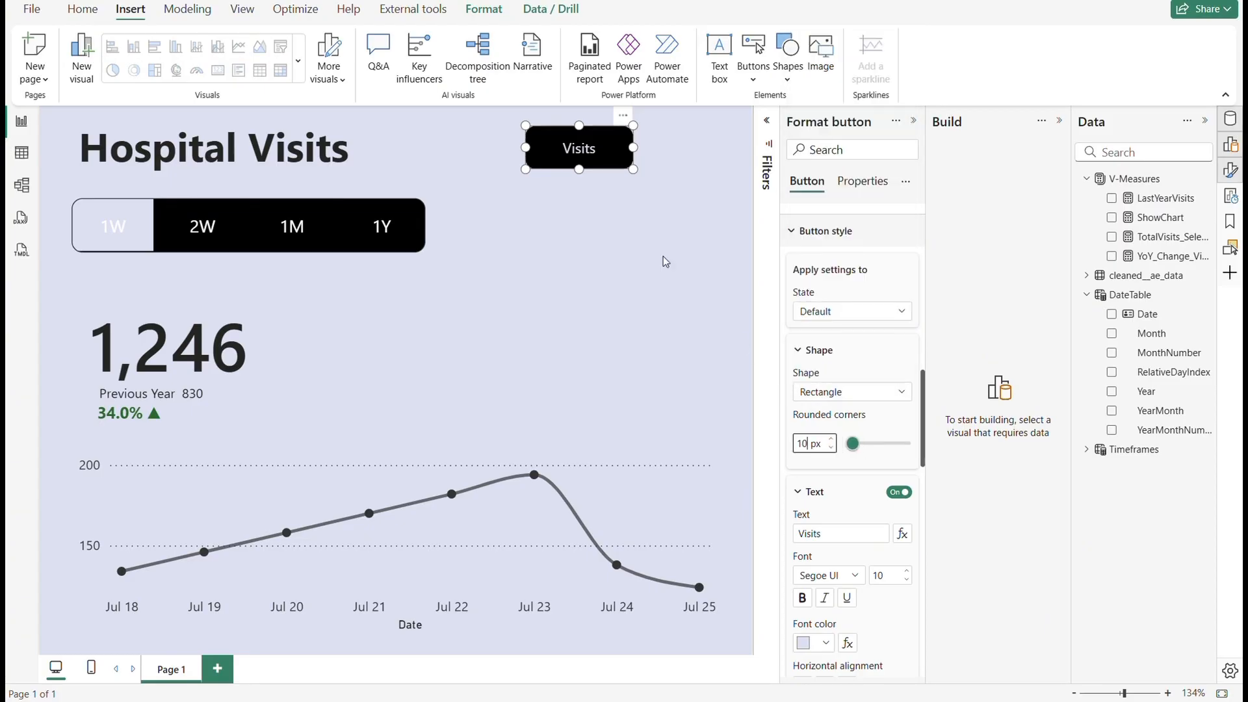
- Duplicate the Visits button and place the copy beside it, slightly overlapping so both form one continuous bar
{"action": "left_click", "coordinate": [607, 162]}
{"action": "key", "text": "ctrl+c"}
{"action": "key", "text": "ctrl+v"}
{"action": "left_click_drag", "start_coordinate": [608, 162], "coordinate": [691, 151]}
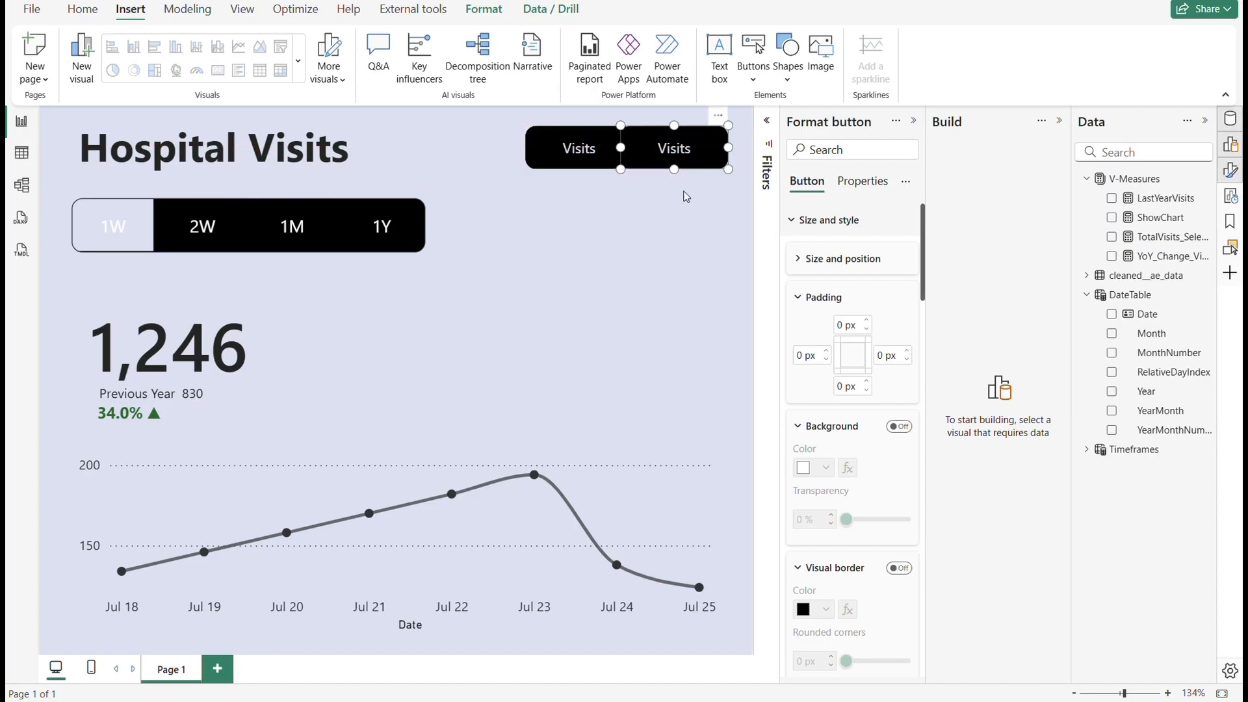
{"action": "left_click", "coordinate": [592, 260]}
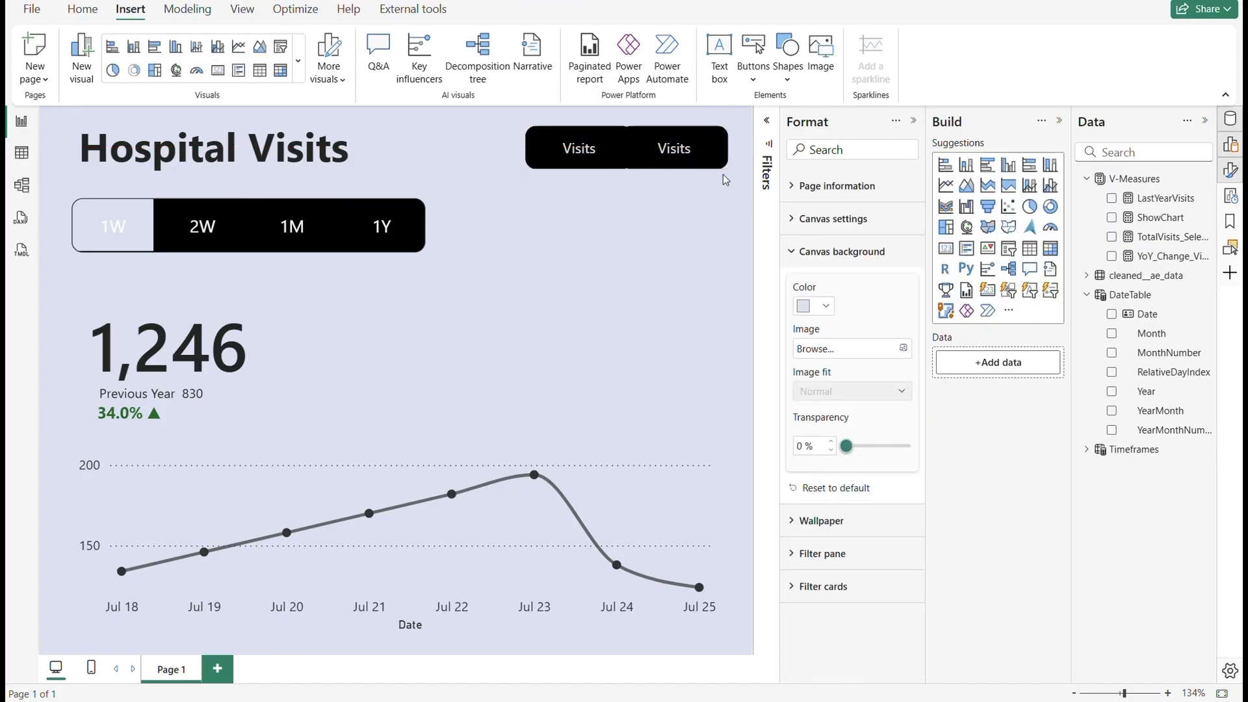
{"action": "left_click", "coordinate": [672, 153]}
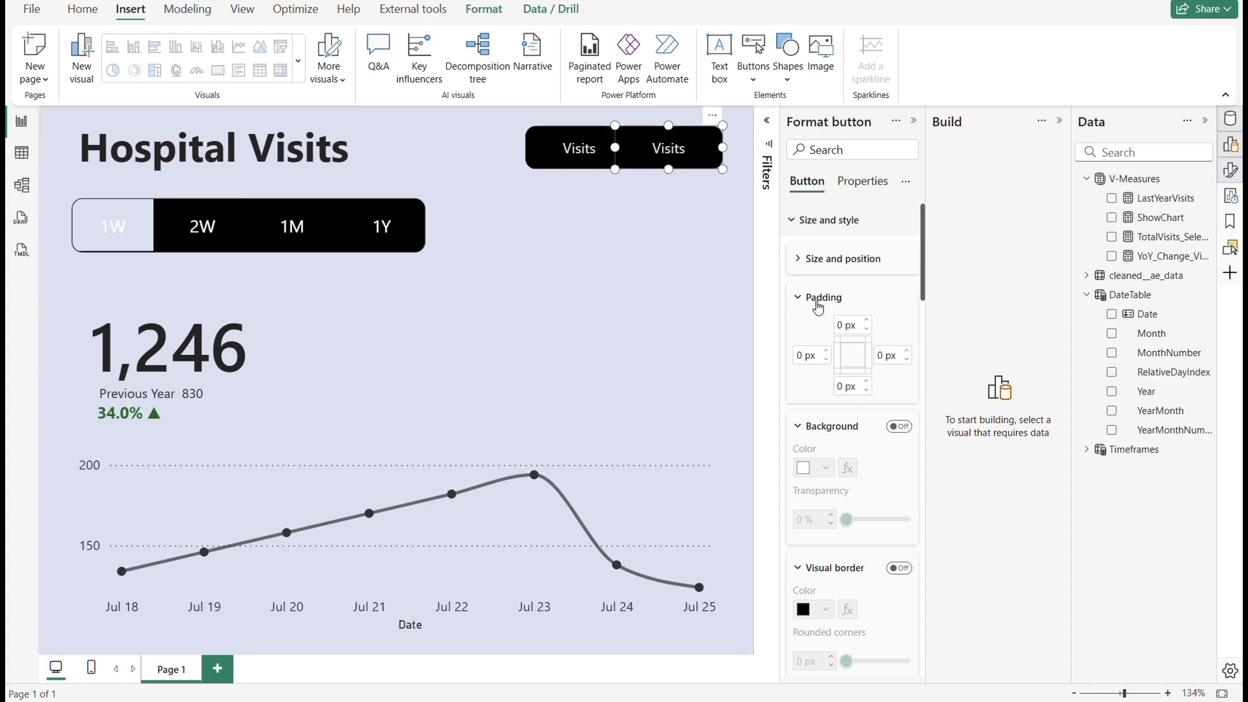
- Change the text of the copied button to "Accidents"
{"action": "scroll", "coordinate": [836, 429], "scroll_direction": "down", "scroll_amount": 15}
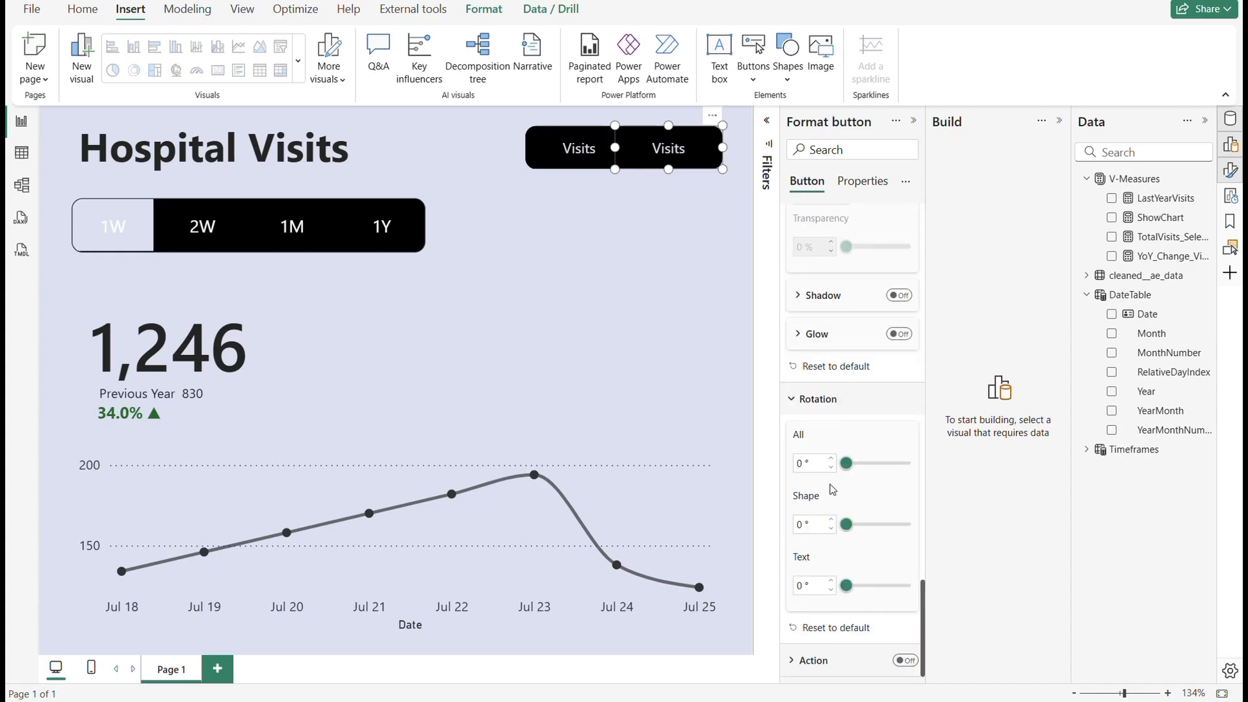
{"action": "scroll", "coordinate": [813, 575], "scroll_direction": "up", "scroll_amount": 6}
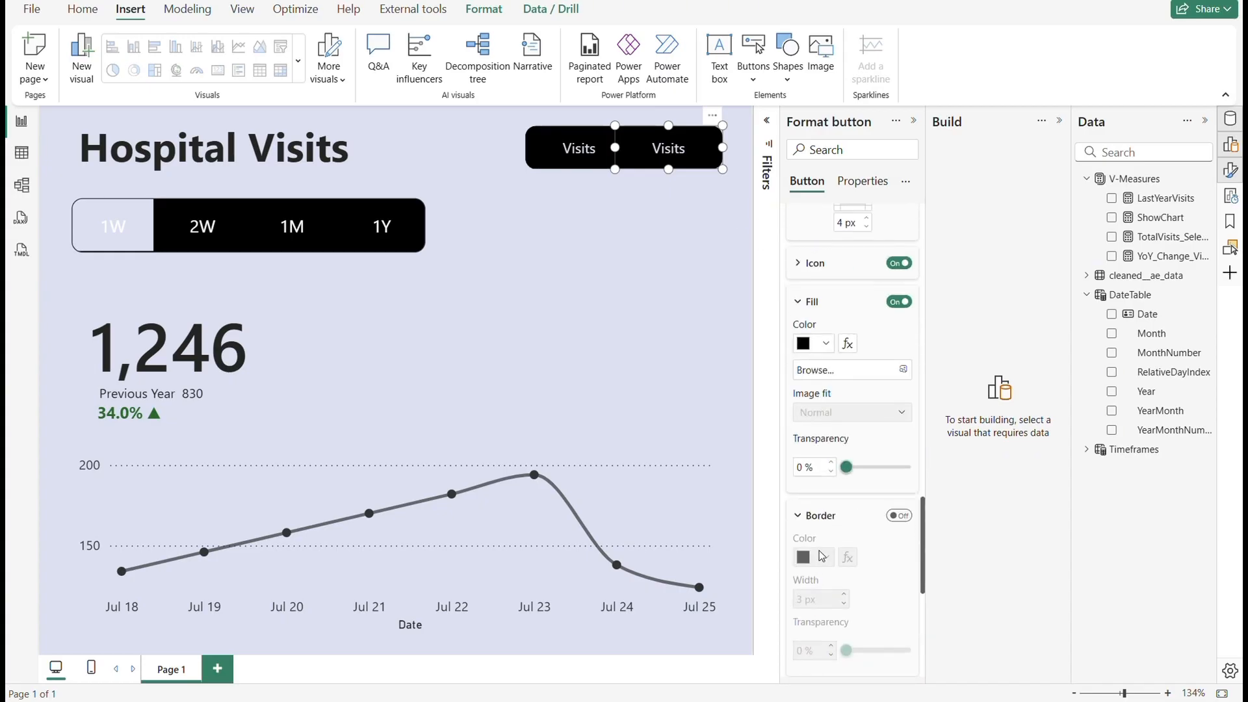
{"action": "scroll", "coordinate": [822, 556], "scroll_direction": "up", "scroll_amount": 10}
{"action": "double_click", "coordinate": [819, 561]}
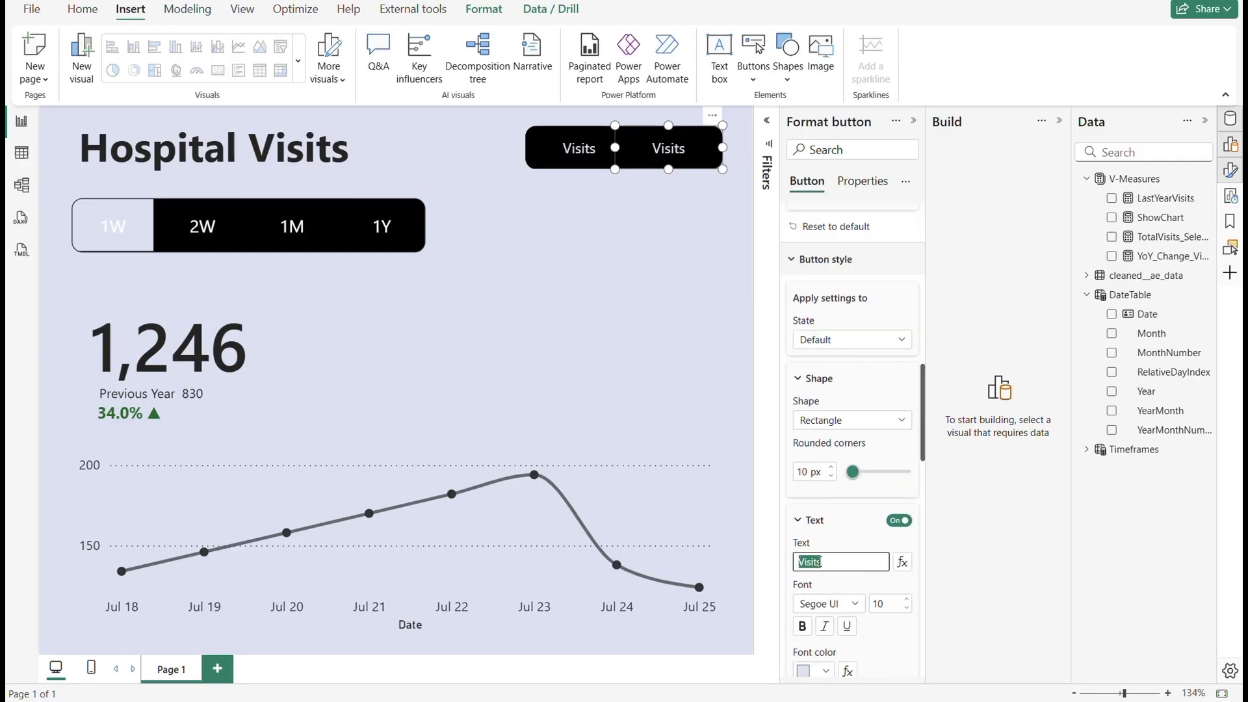
{"action": "type", "text": "Accidents"}
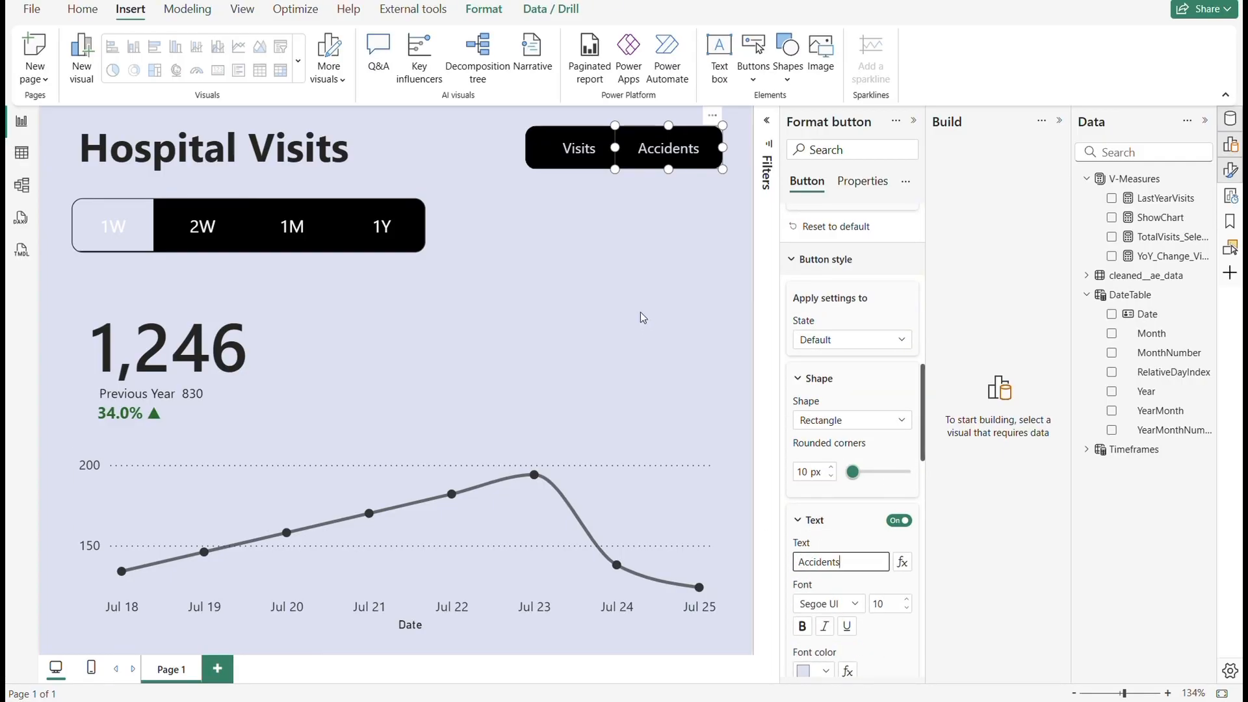
{"action": "left_click", "coordinate": [638, 300]}
{"action": "left_click", "coordinate": [588, 153]}
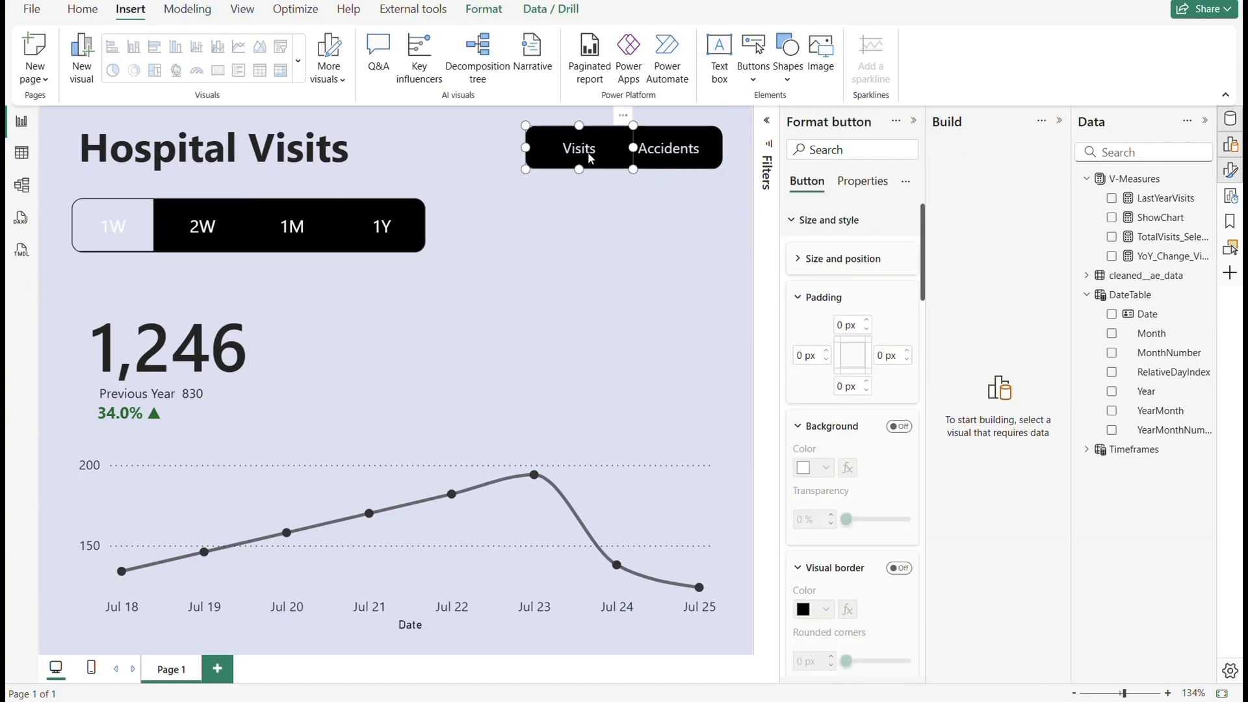
{"action": "left_click", "coordinate": [673, 152]}
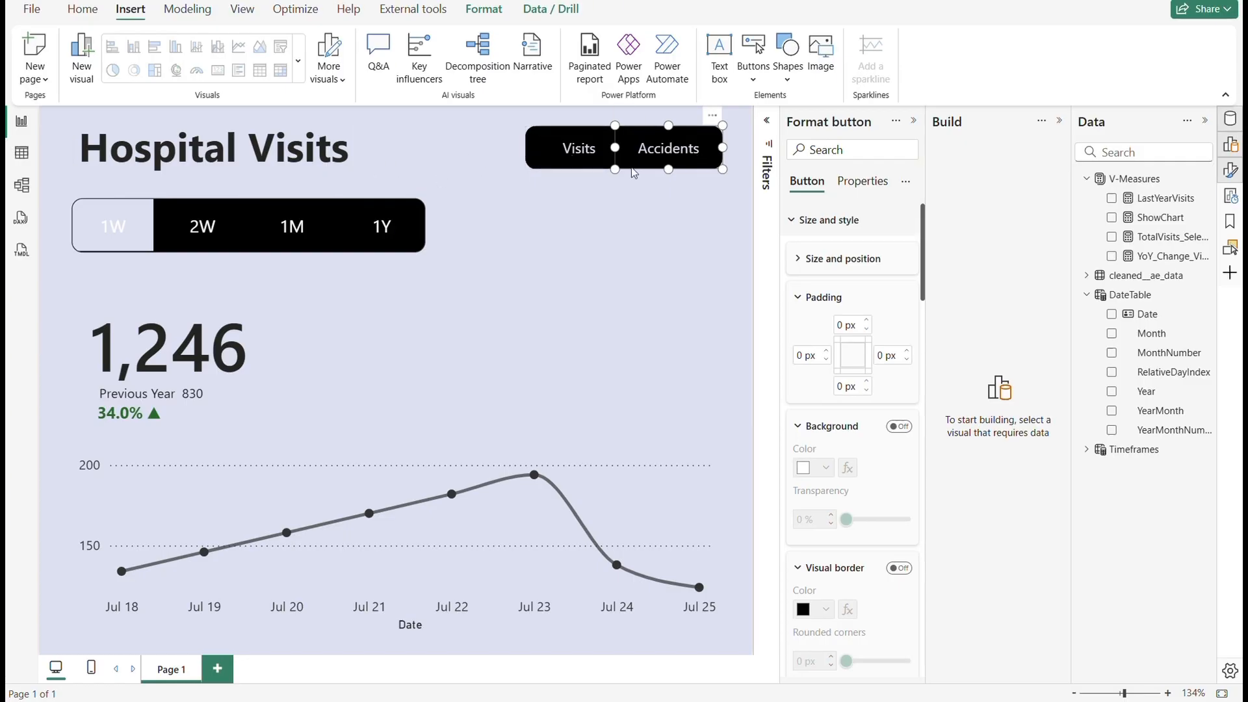
{"action": "left_click", "coordinate": [635, 252]}
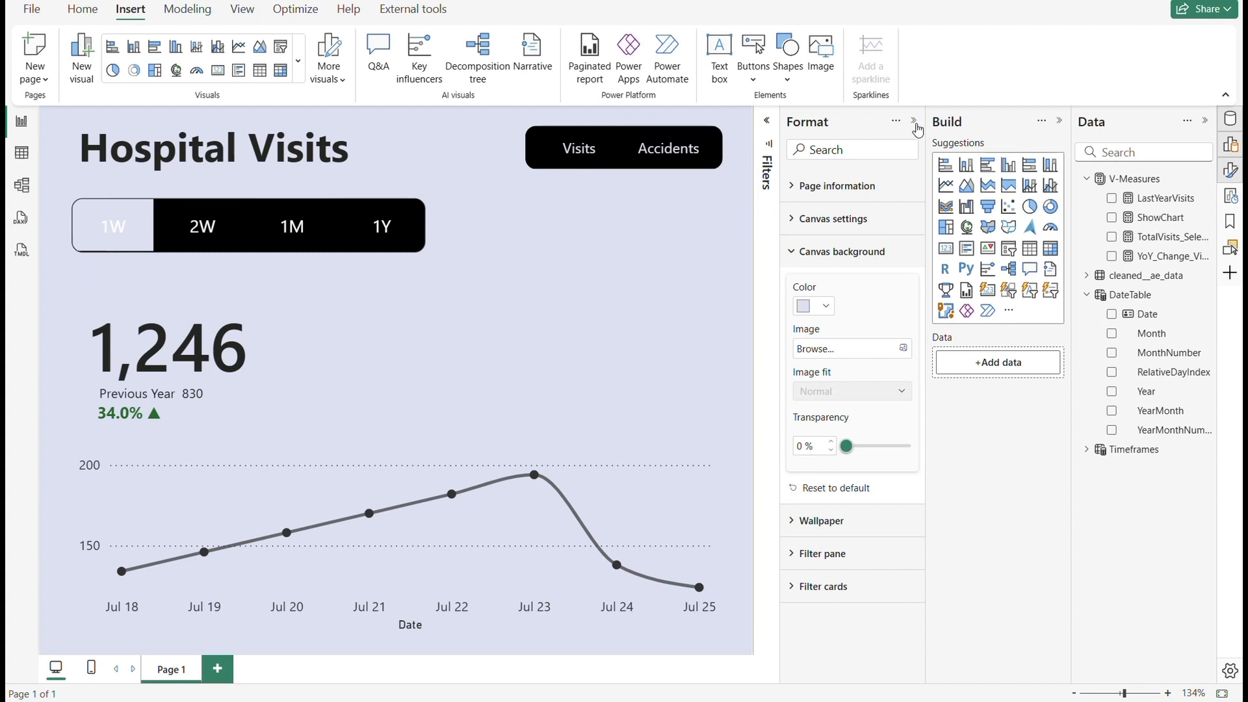
- Collapse the formatting pane and duplicate report page Page 1
{"action": "left_click", "coordinate": [914, 126]}
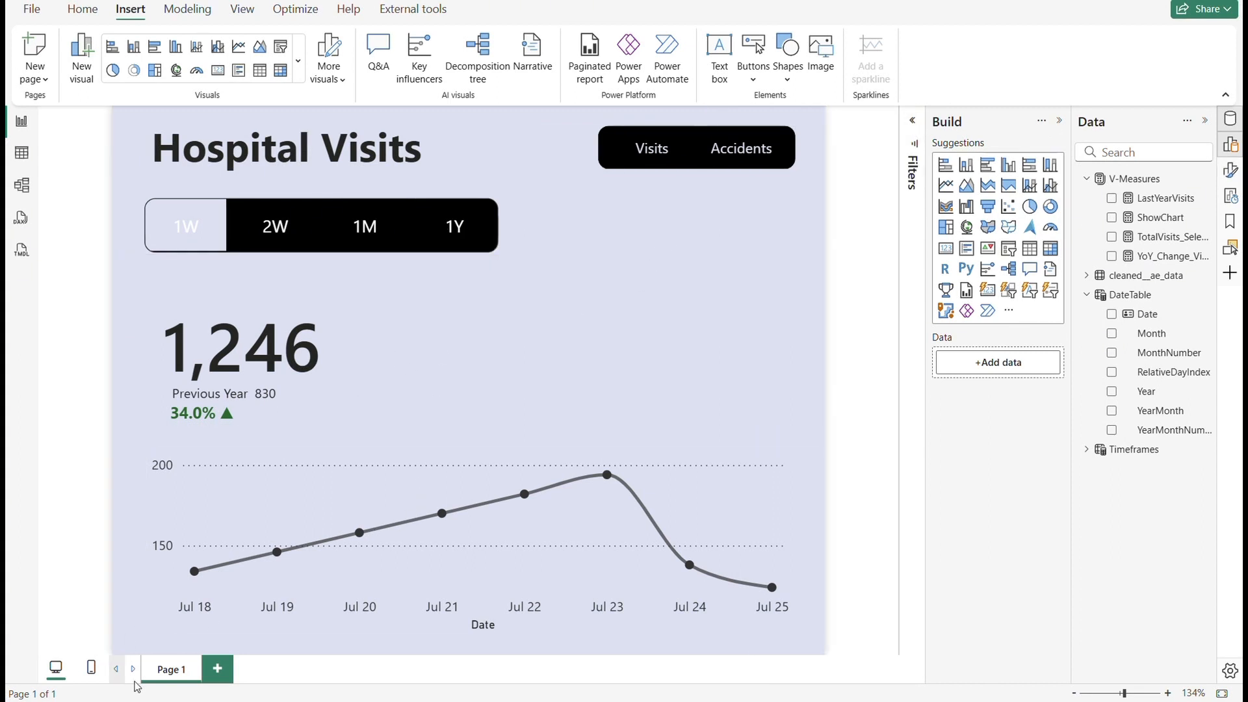
{"action": "right_click", "coordinate": [184, 668]}
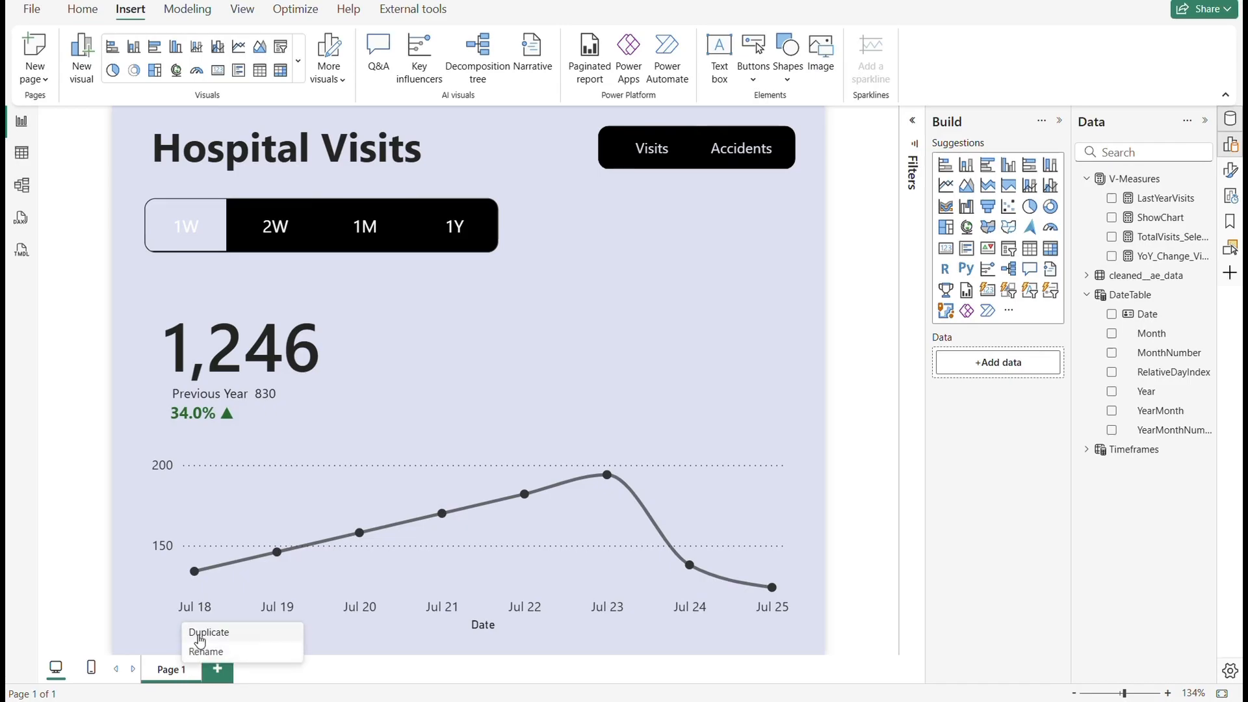
{"action": "left_click", "coordinate": [202, 631]}
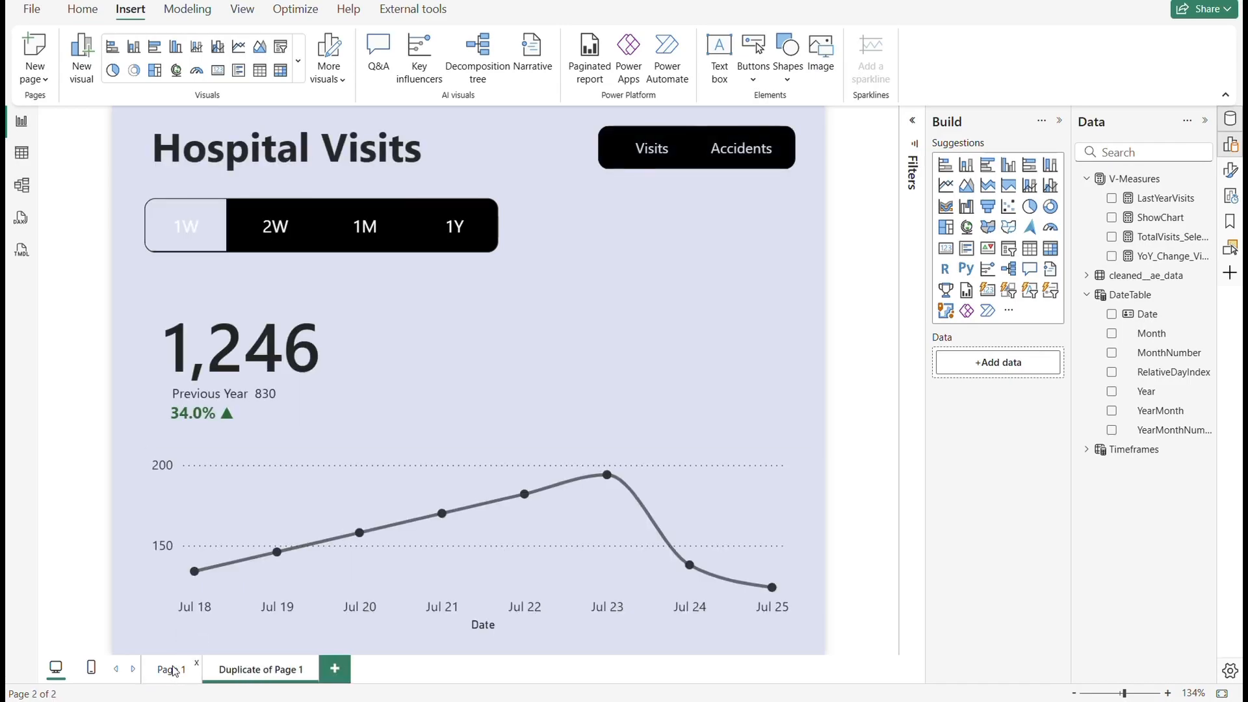
- Rename report page Page 1 as "Visits"
{"action": "left_click", "coordinate": [172, 670]}
{"action": "key", "text": "BackSpace"}
{"action": "key", "text": "BackSpace"}
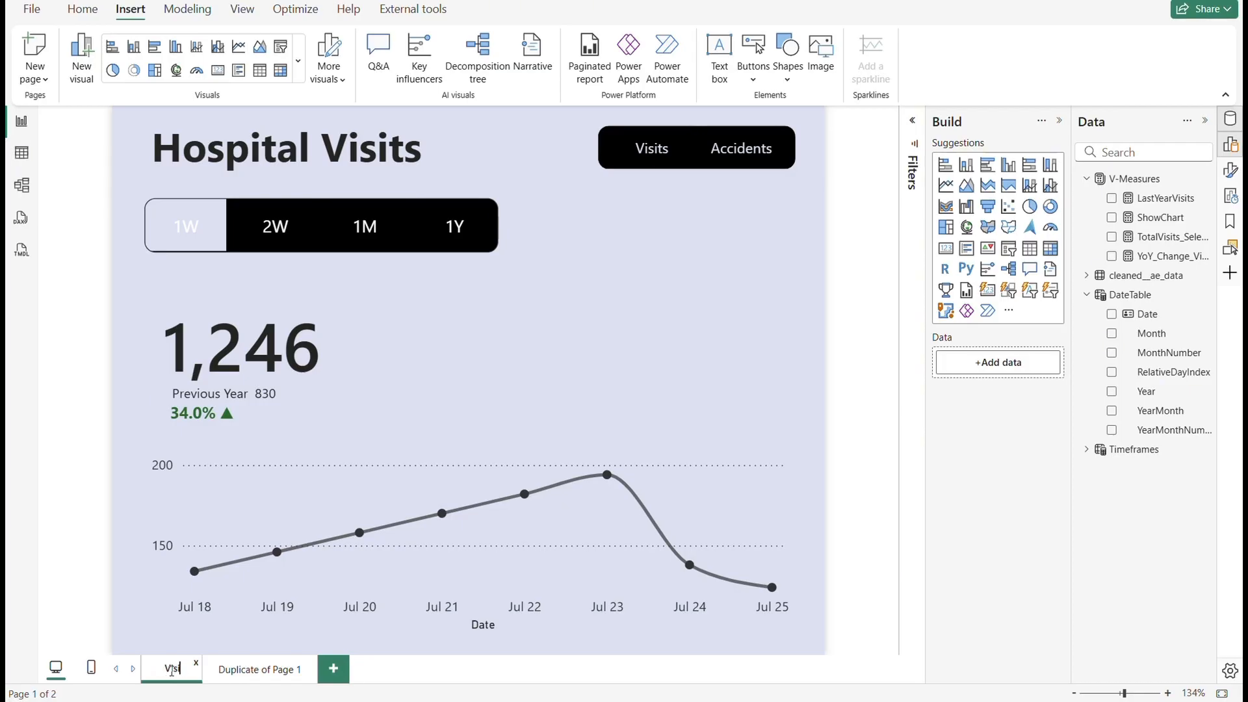
{"action": "type", "text": "Visits"}
{"action": "key", "text": "Return"}
- Rename the duplicated report page as "Accidents"
{"action": "double_click", "coordinate": [278, 670]}
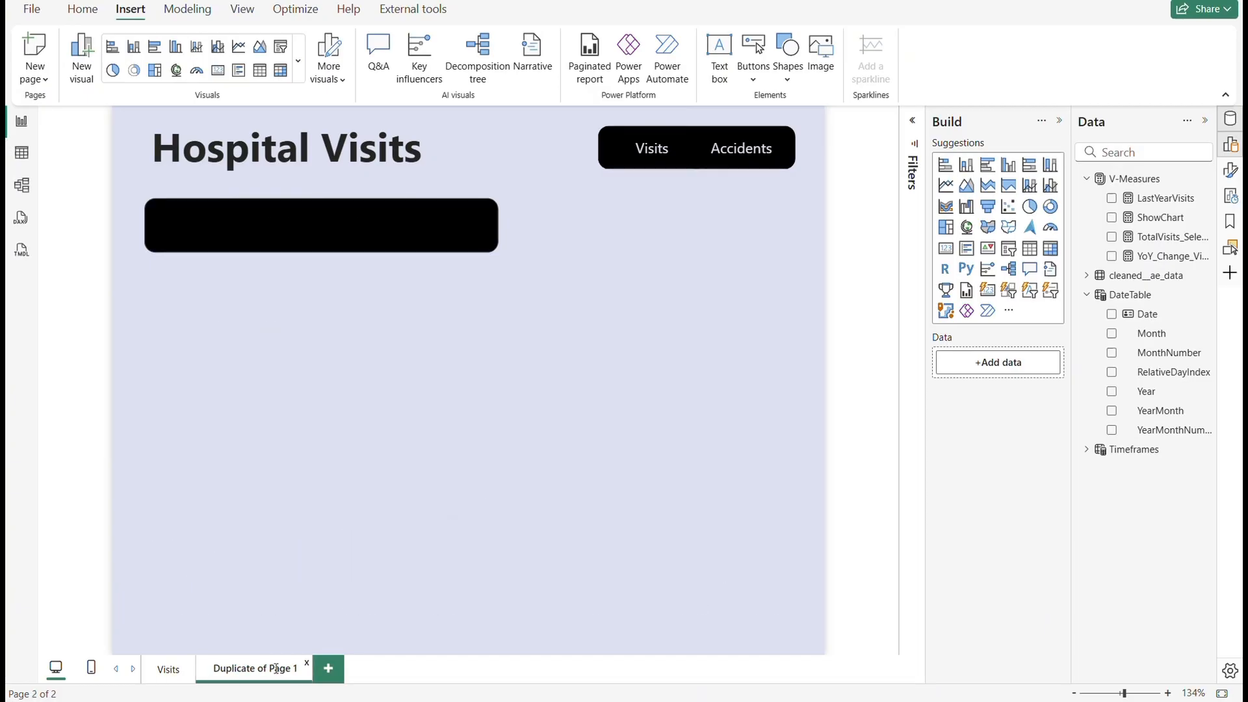
{"action": "double_click", "coordinate": [278, 669]}
{"action": "left_click", "coordinate": [263, 669]}
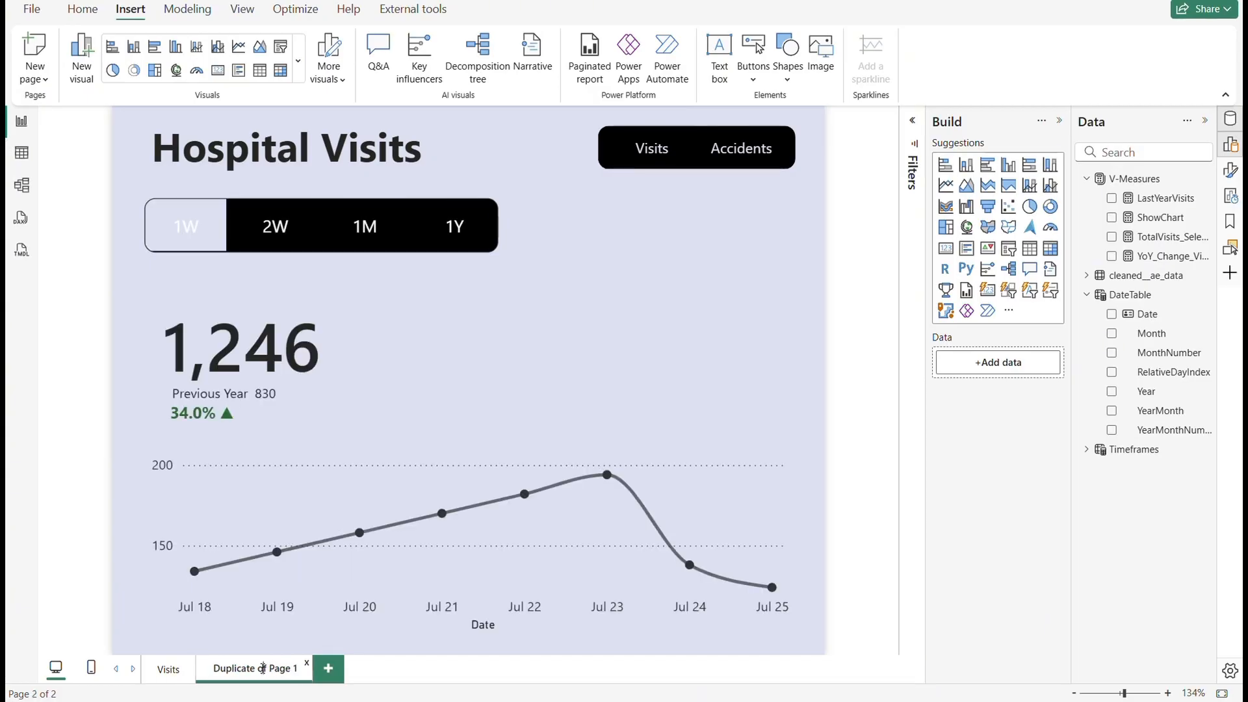
{"action": "key", "text": "ctrl+a"}
{"action": "type", "text": "Accidents"}
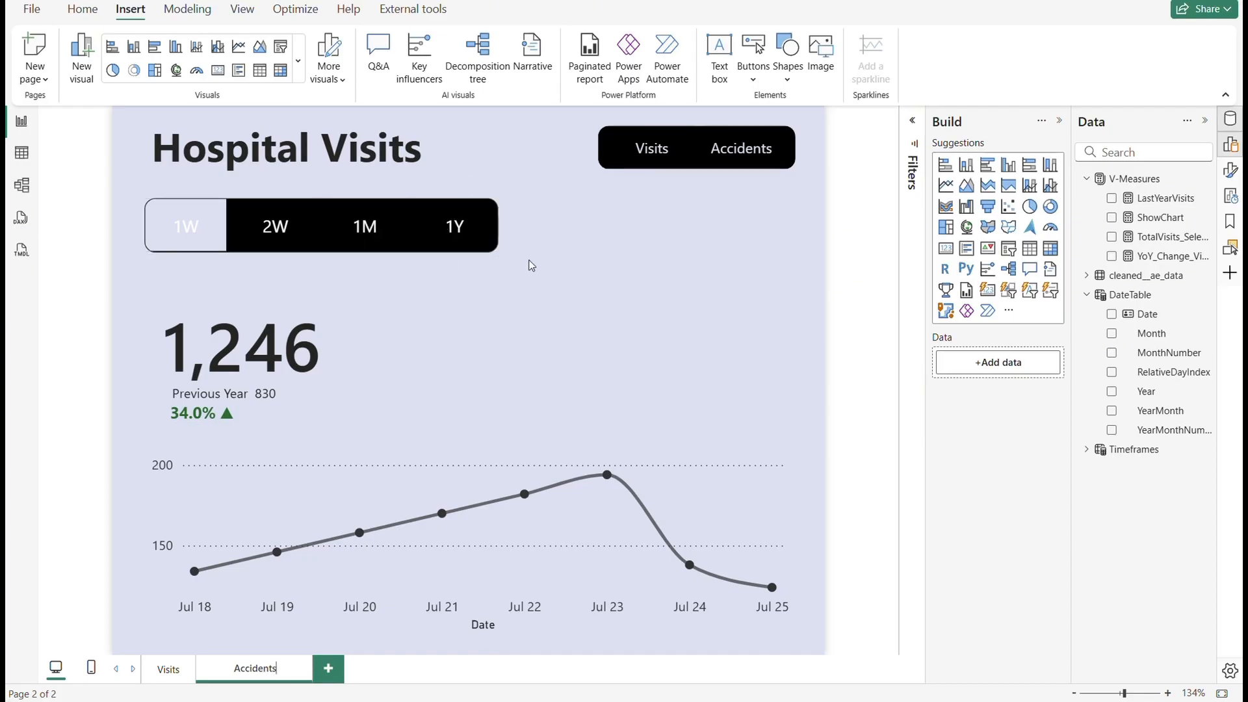
{"action": "left_click", "coordinate": [709, 277]}
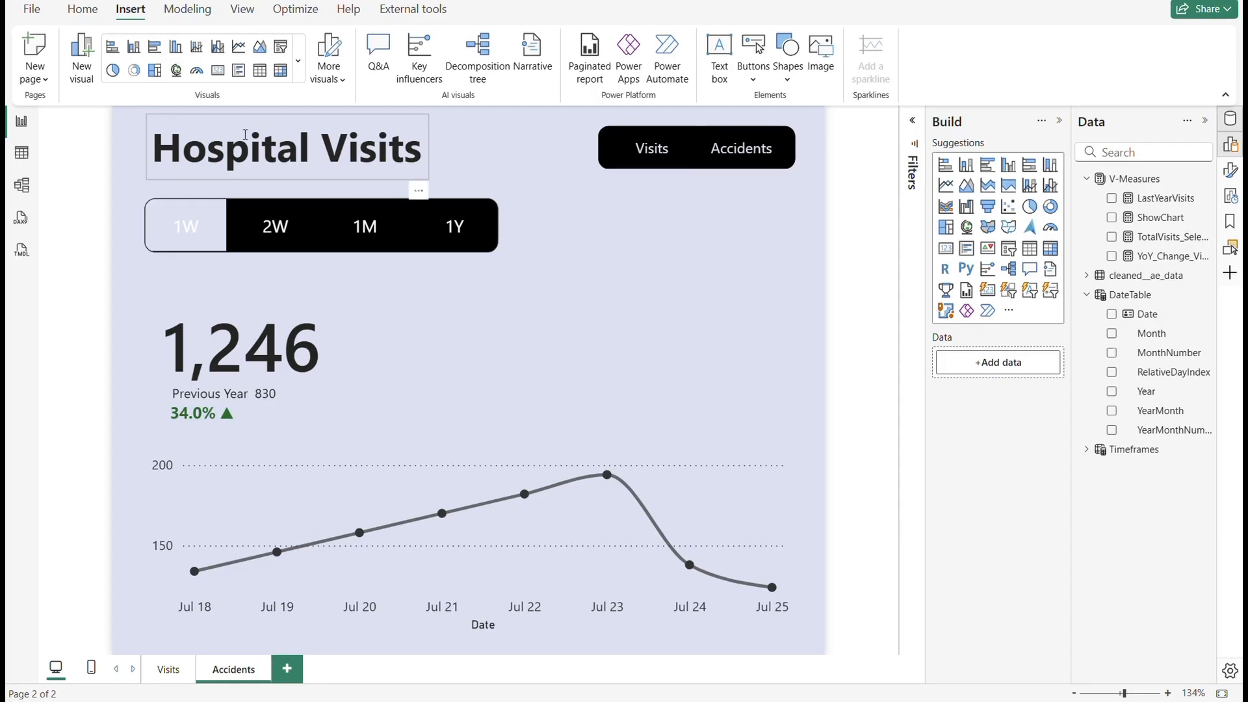
- Replace the title text on the Accidents page with "Accidents"
{"action": "double_click", "coordinate": [204, 144]}
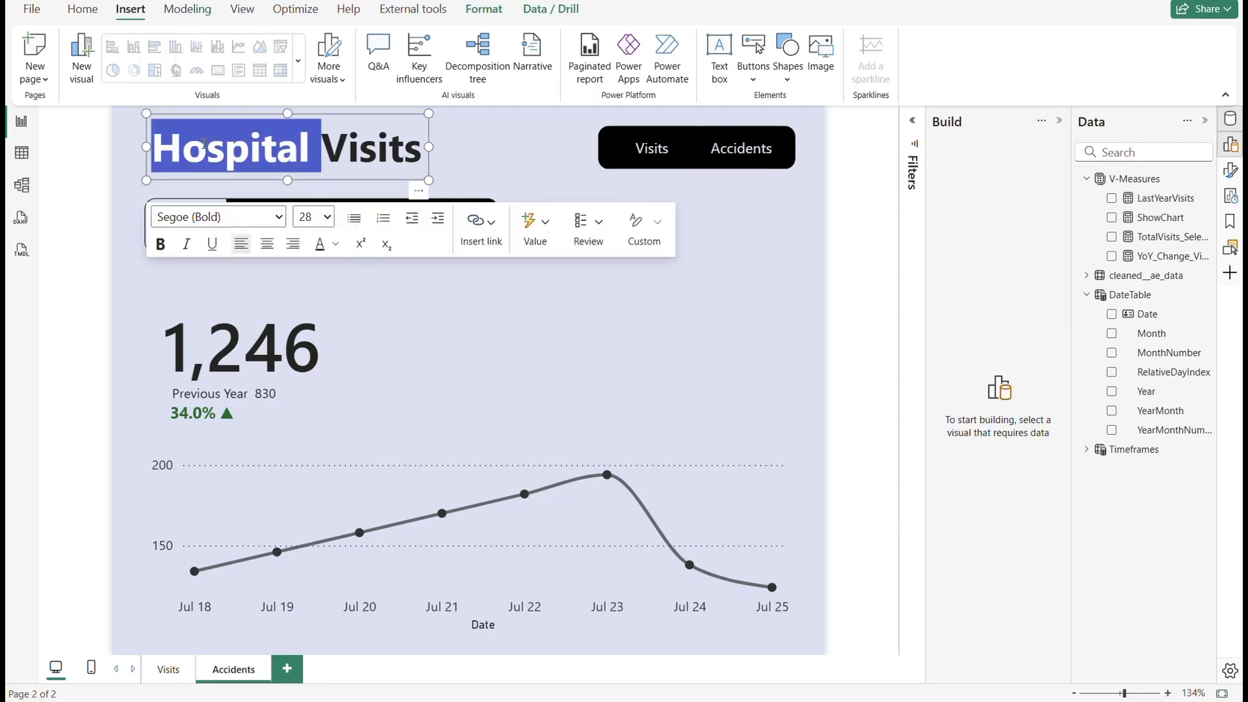
{"action": "key", "text": "ctrl+a"}
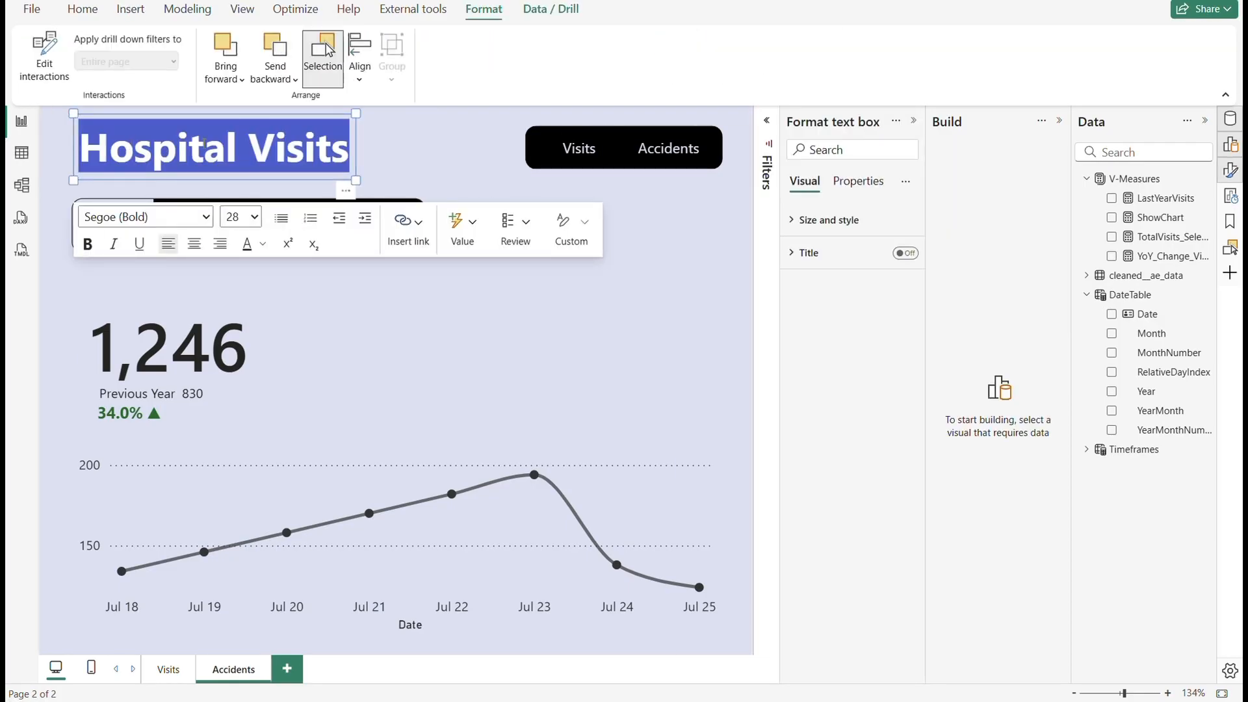
{"action": "type", "text": "Accidents"}
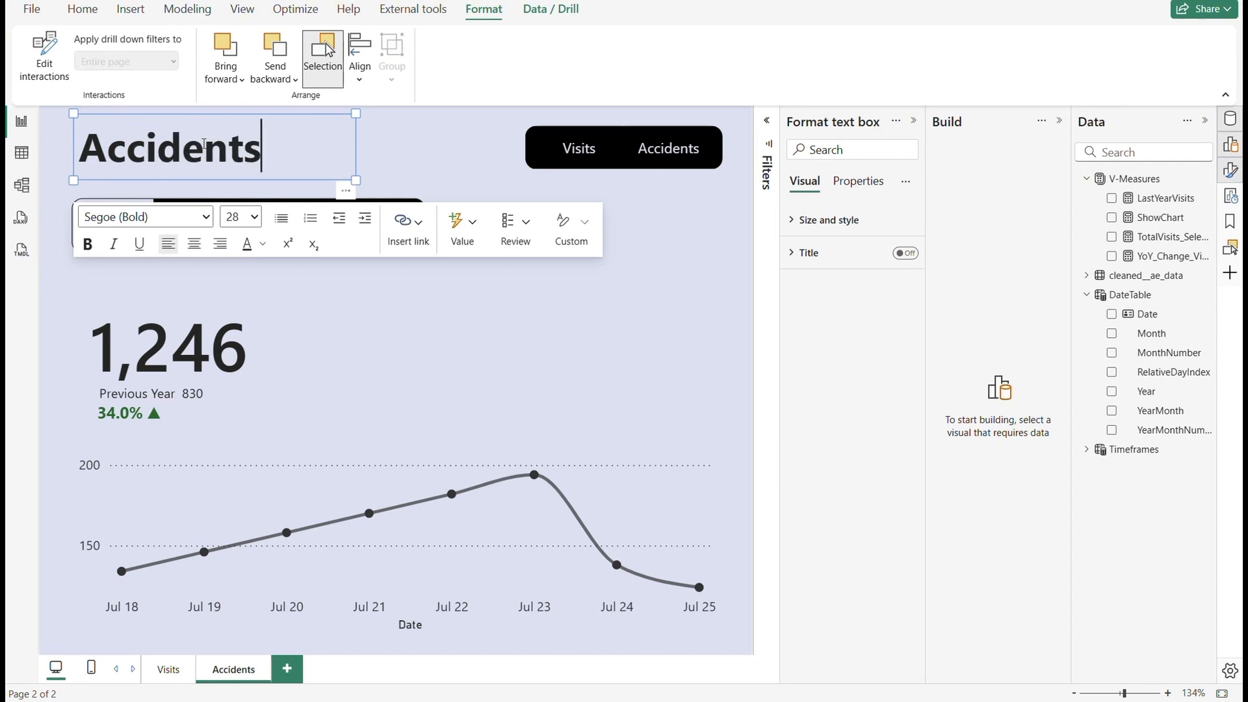
{"action": "left_click", "coordinate": [551, 336]}
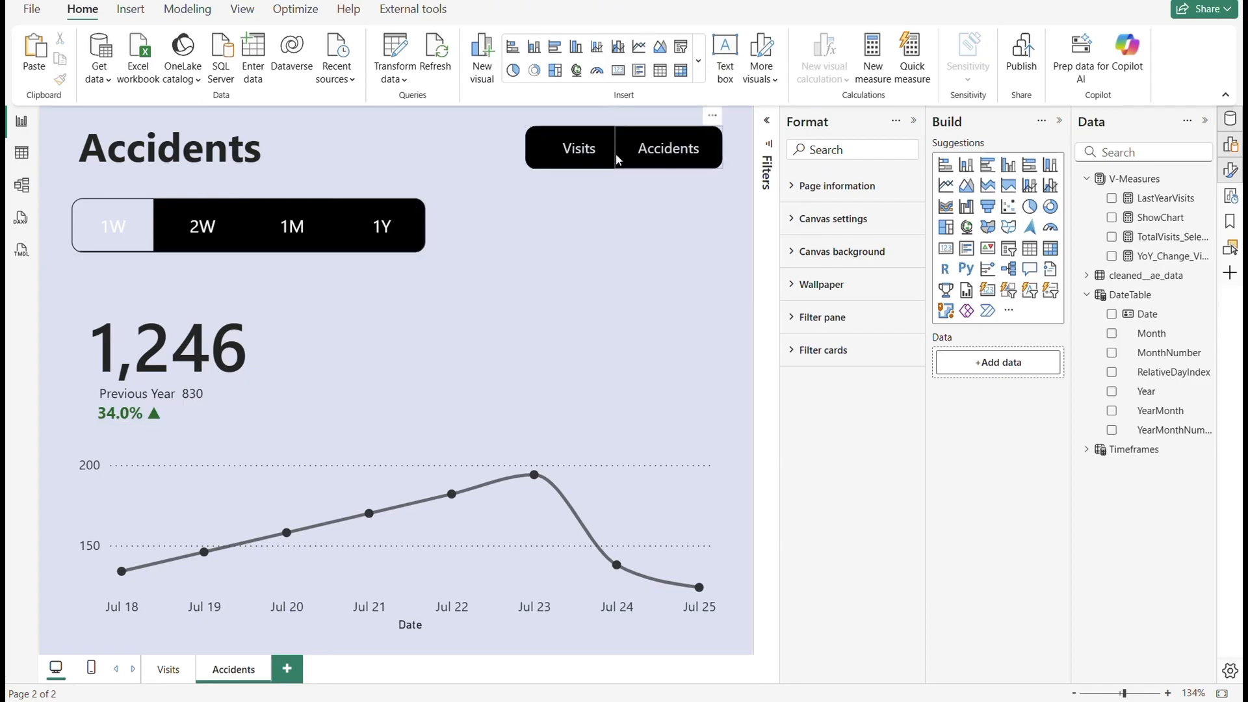
- On the Visits page, turn on the Accidents button's action as Page navigation to the Accidents page, and test the link
{"action": "left_click", "coordinate": [168, 671]}
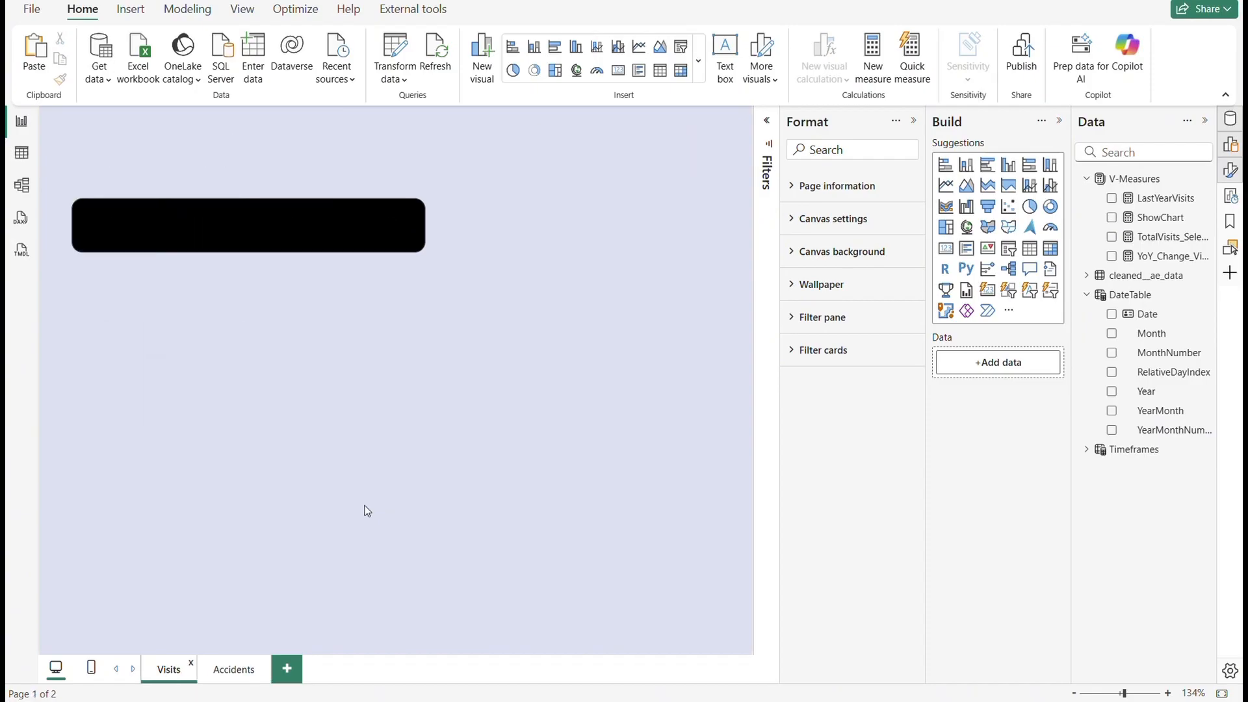
{"action": "left_click", "coordinate": [671, 154]}
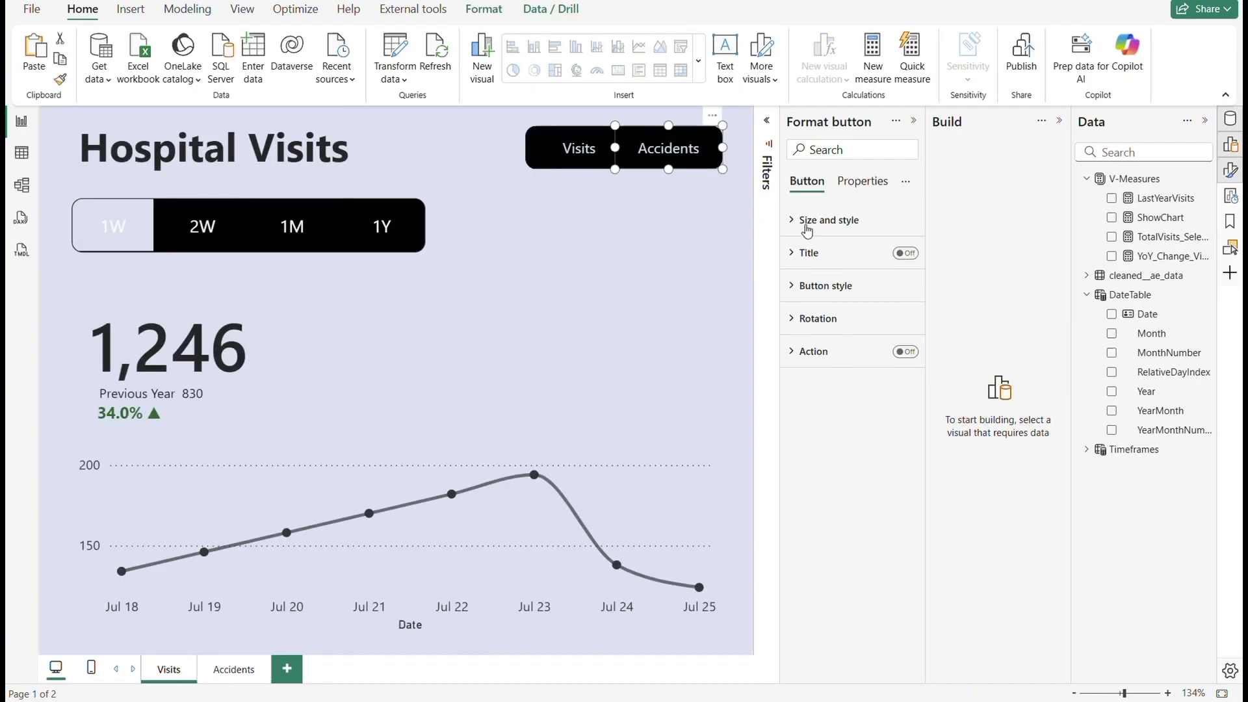
{"action": "left_click", "coordinate": [907, 354]}
{"action": "left_click", "coordinate": [827, 359]}
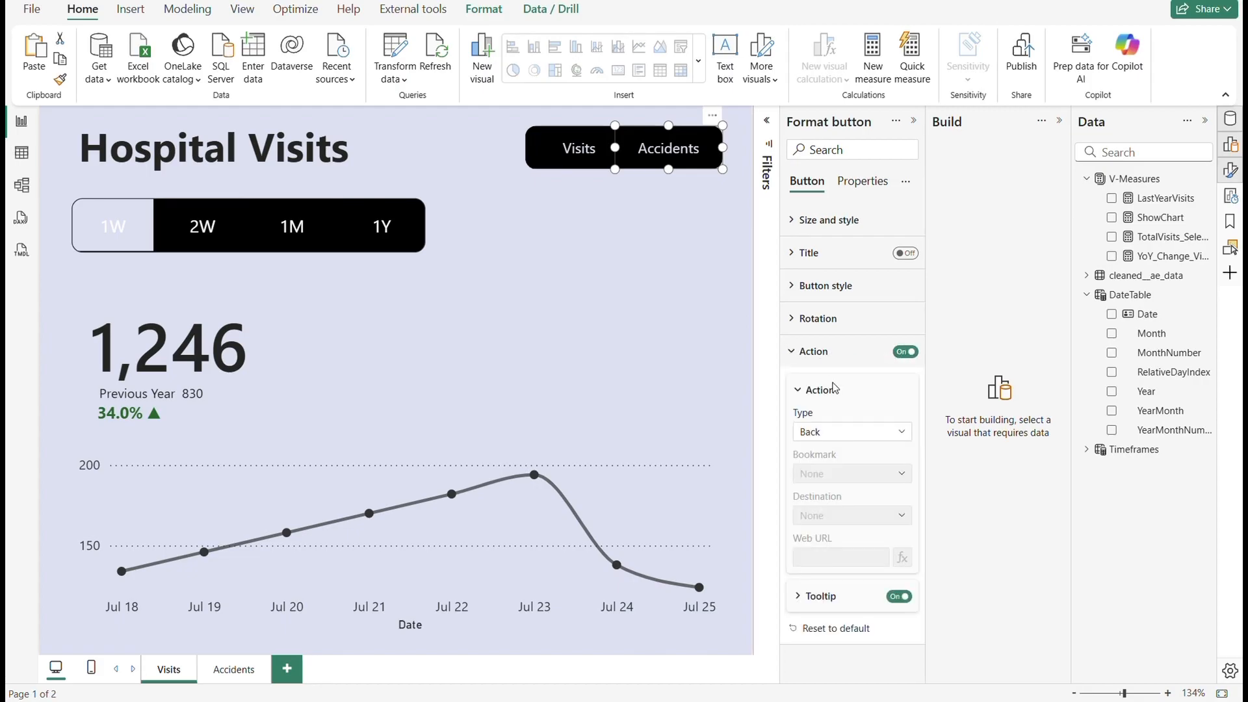
{"action": "left_click", "coordinate": [825, 434]}
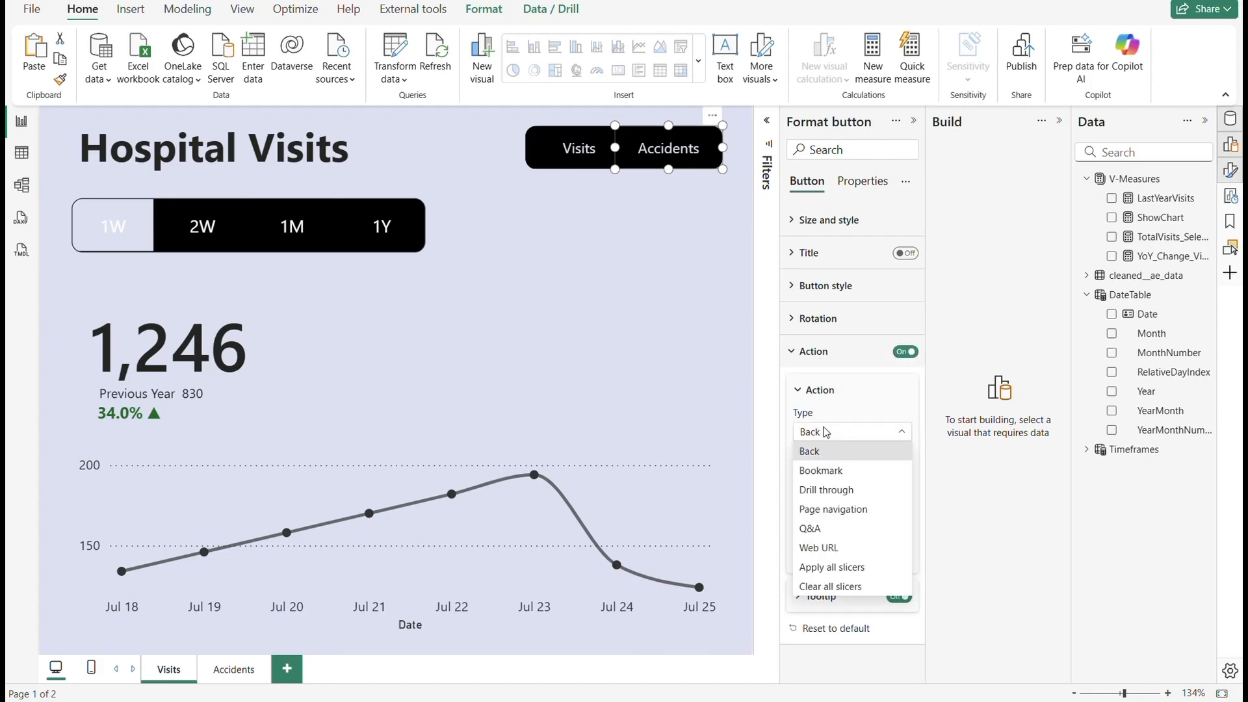
{"action": "left_click", "coordinate": [842, 512]}
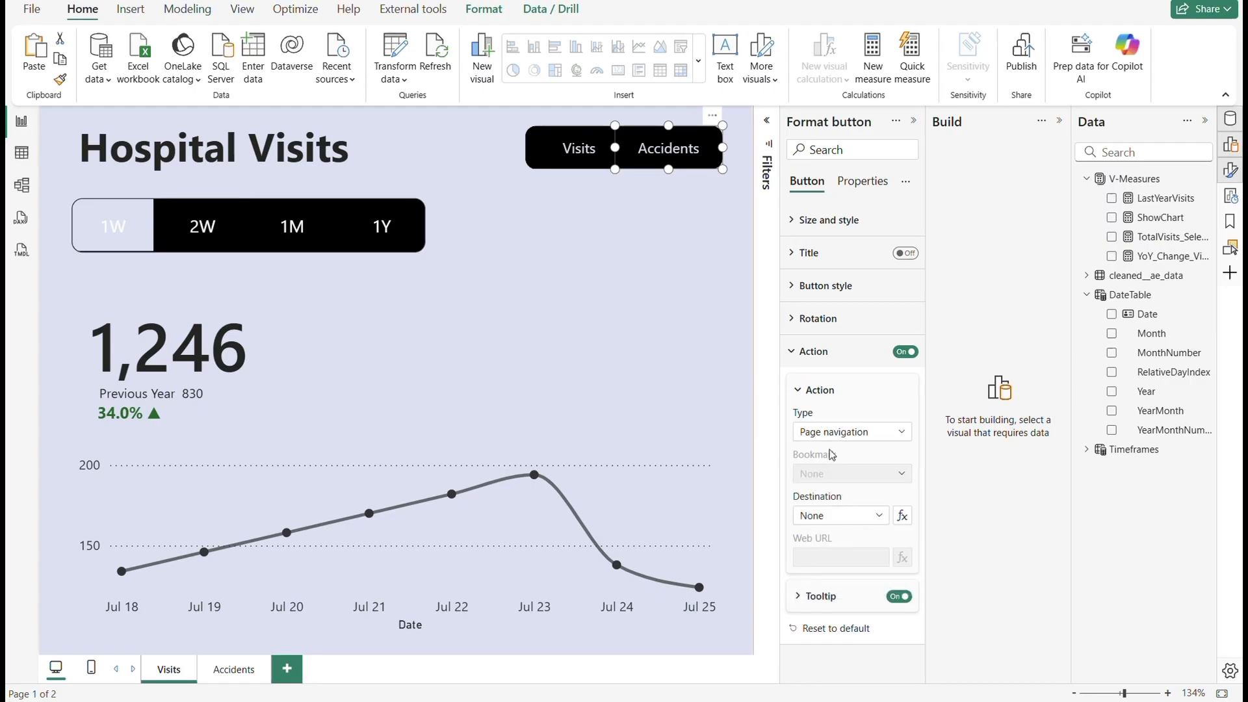
{"action": "left_click", "coordinate": [824, 520]}
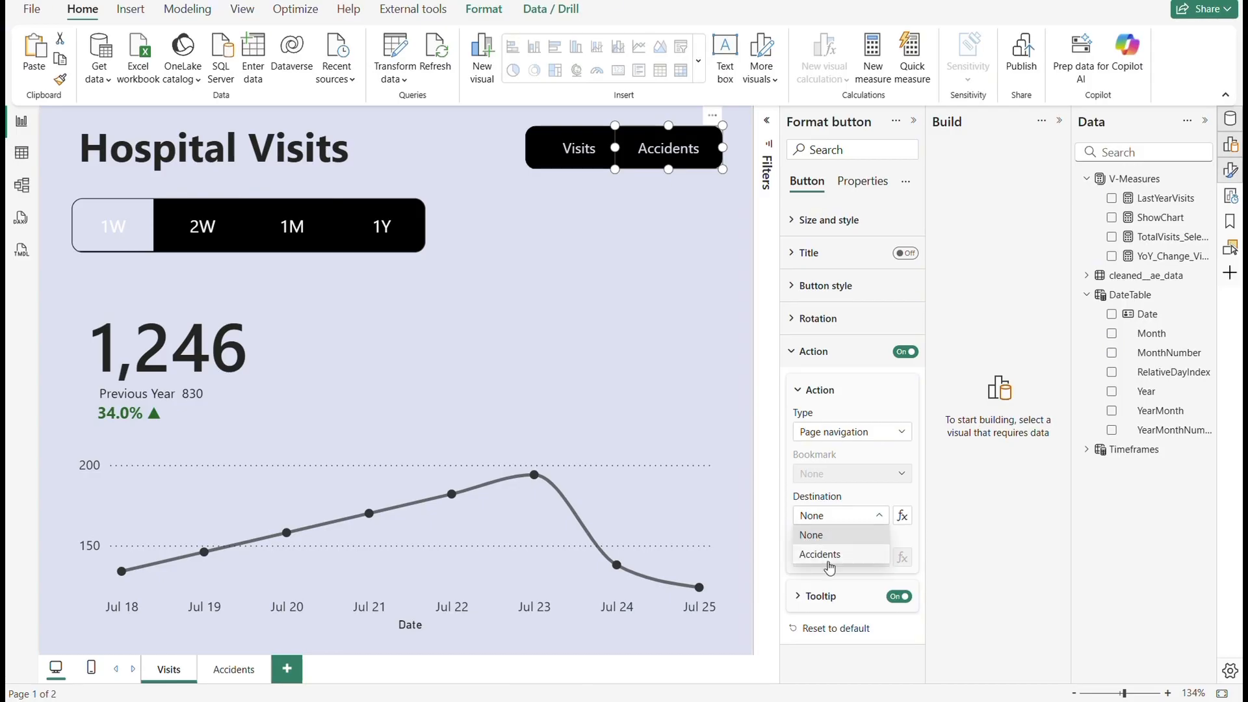
{"action": "left_click", "coordinate": [828, 555]}
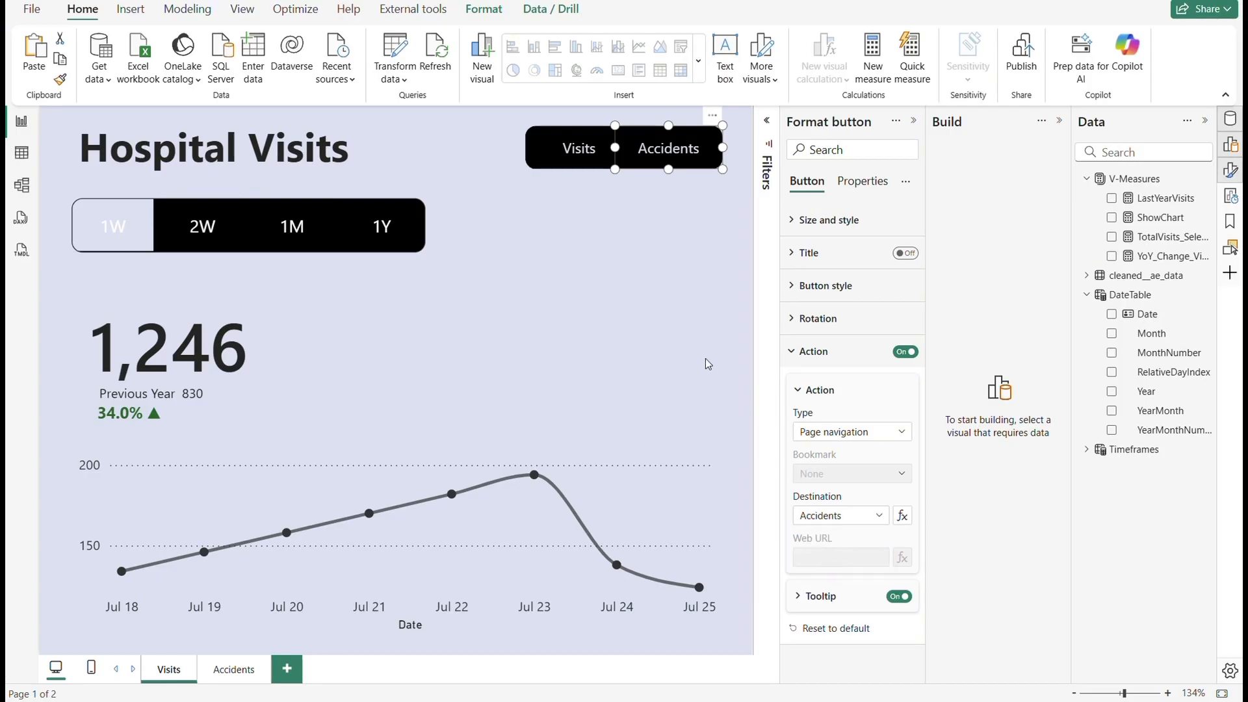
{"action": "left_click", "coordinate": [692, 368]}
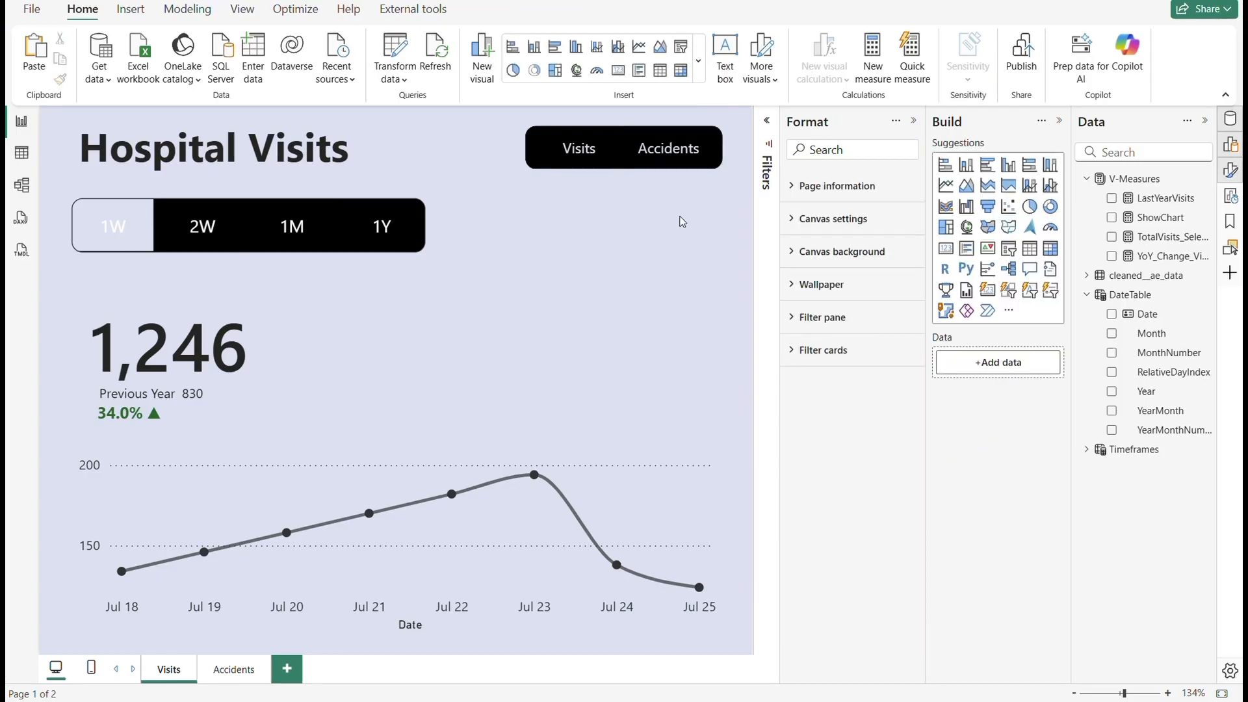
{"action": "left_click", "coordinate": [670, 150], "text": "ctrl"}
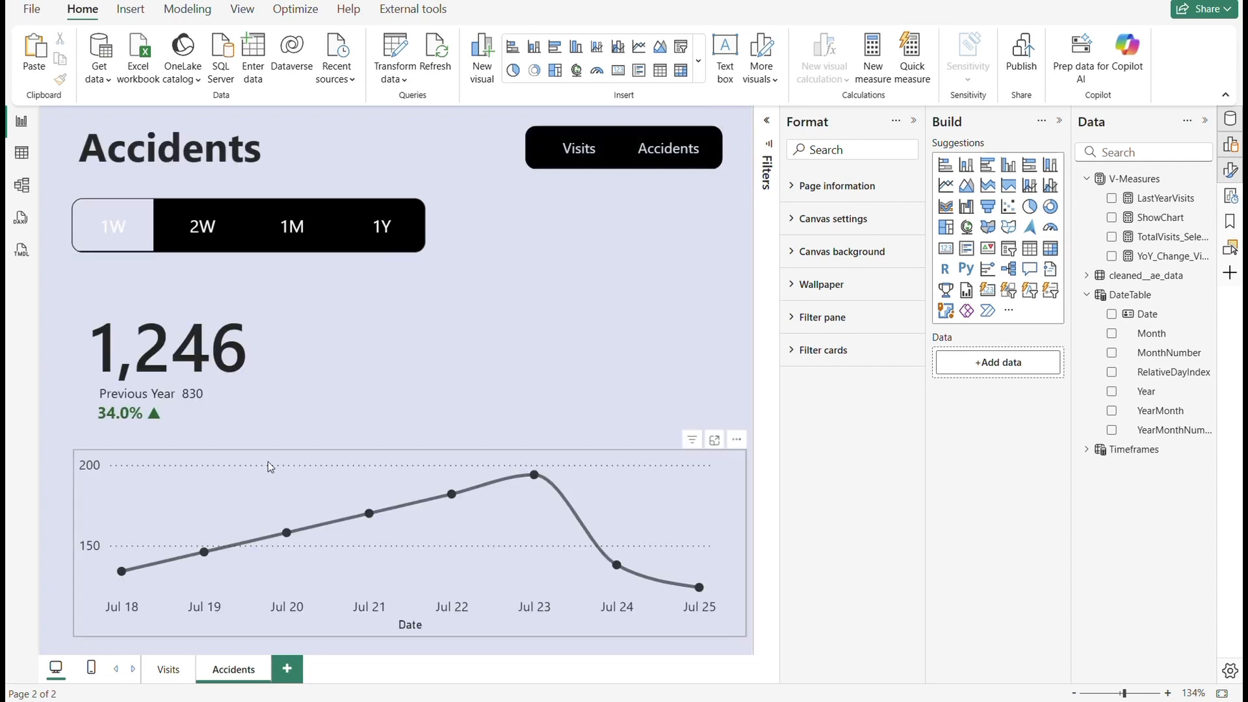
- On the Accidents page, turn on the Visits button's action as Page navigation to the Visits page, and test the link
{"action": "left_click", "coordinate": [587, 150]}
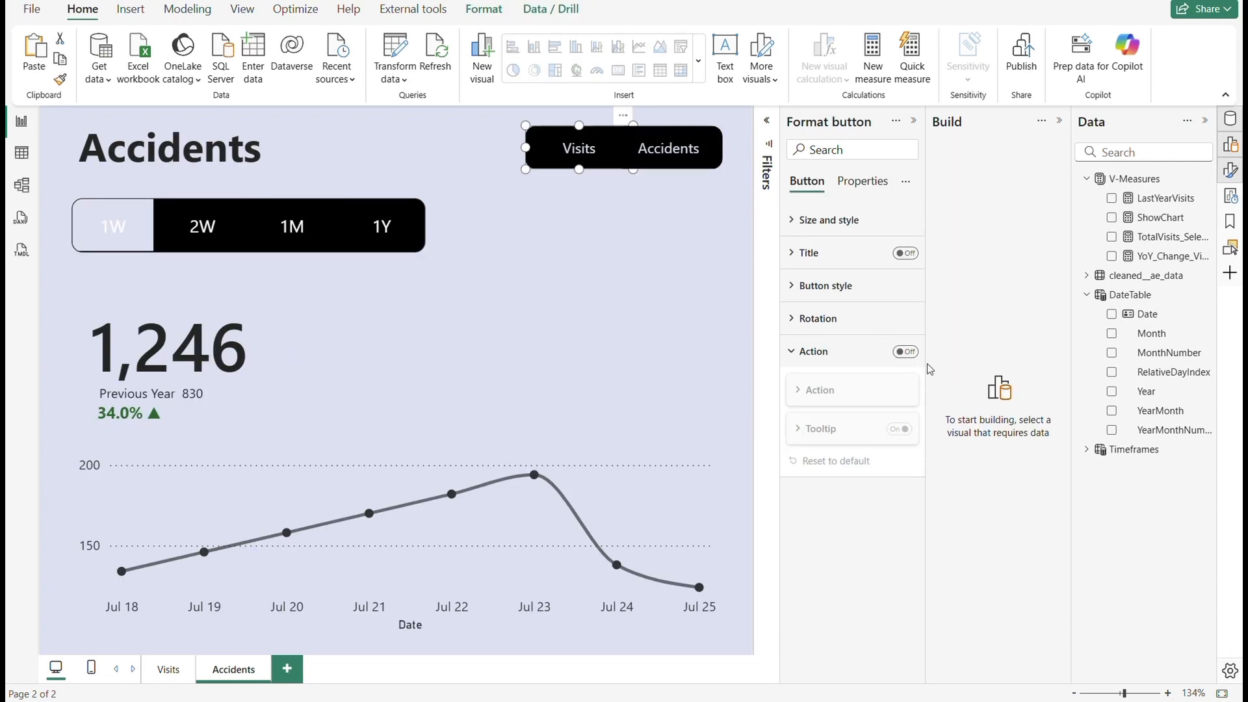
{"action": "left_click", "coordinate": [905, 352]}
{"action": "left_click", "coordinate": [838, 433]}
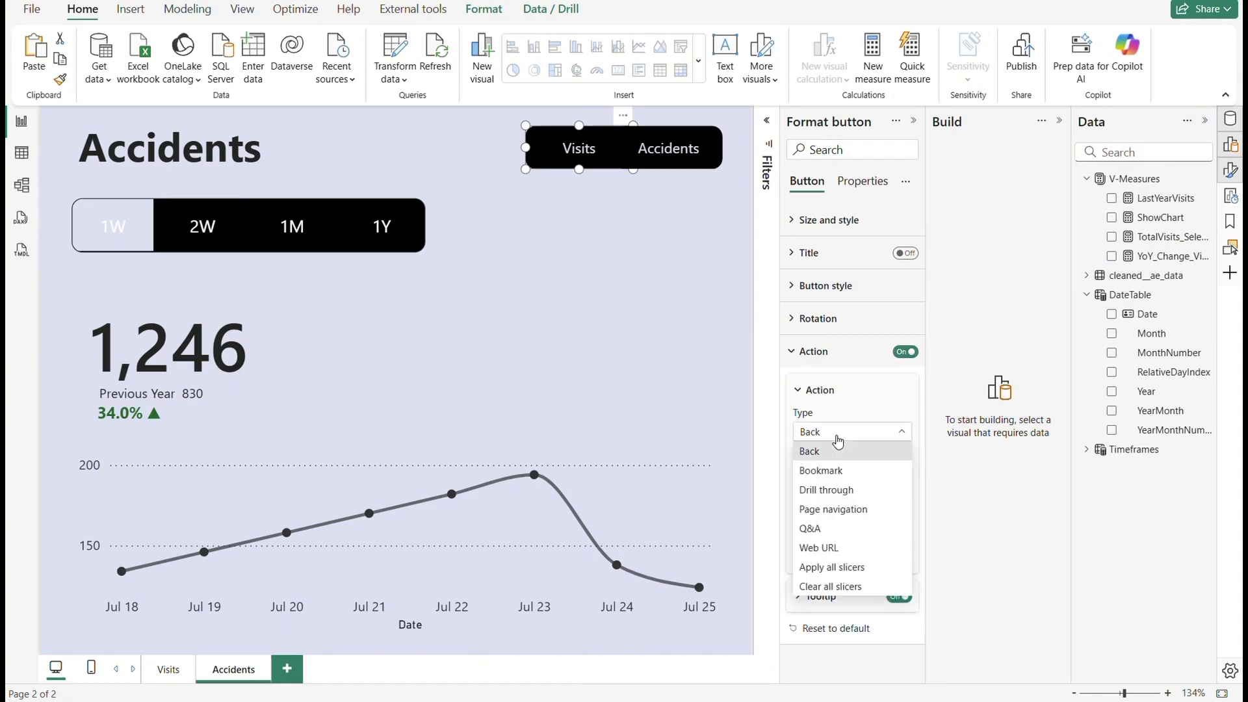
{"action": "left_click", "coordinate": [832, 509]}
{"action": "left_click", "coordinate": [835, 520]}
{"action": "left_click", "coordinate": [837, 551]}
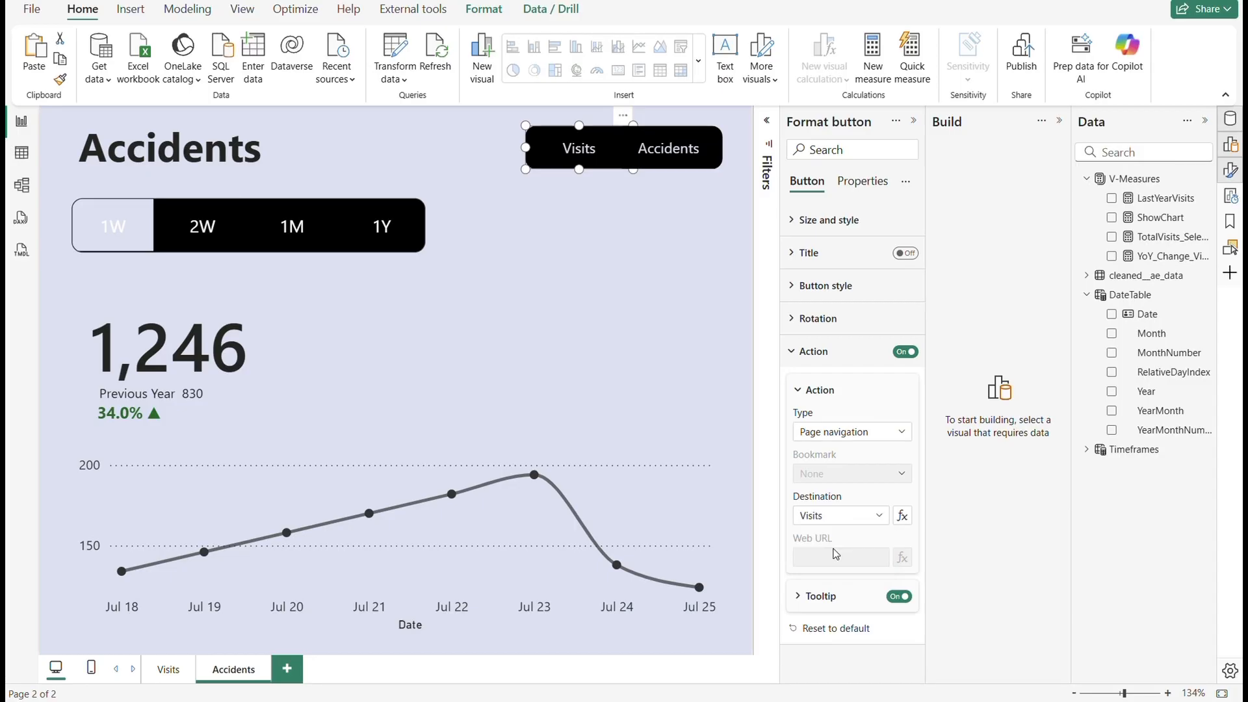
{"action": "left_click", "coordinate": [671, 334]}
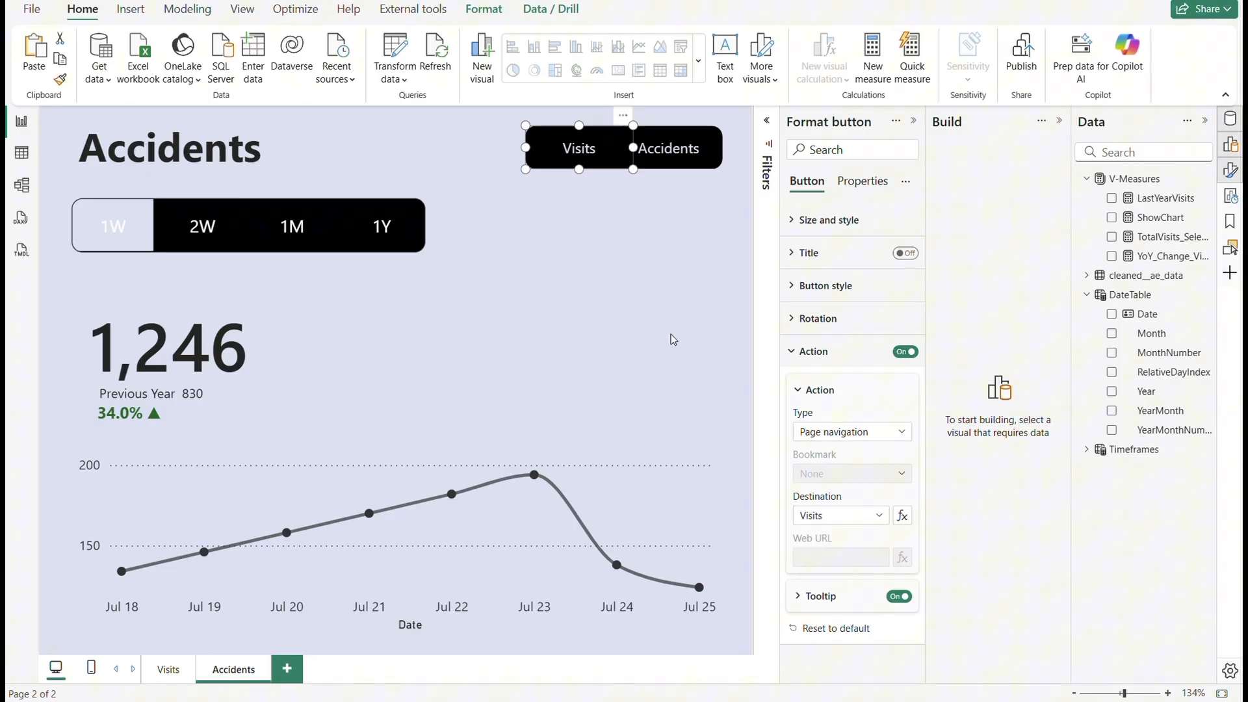
{"action": "left_click", "coordinate": [571, 148], "text": "ctrl"}
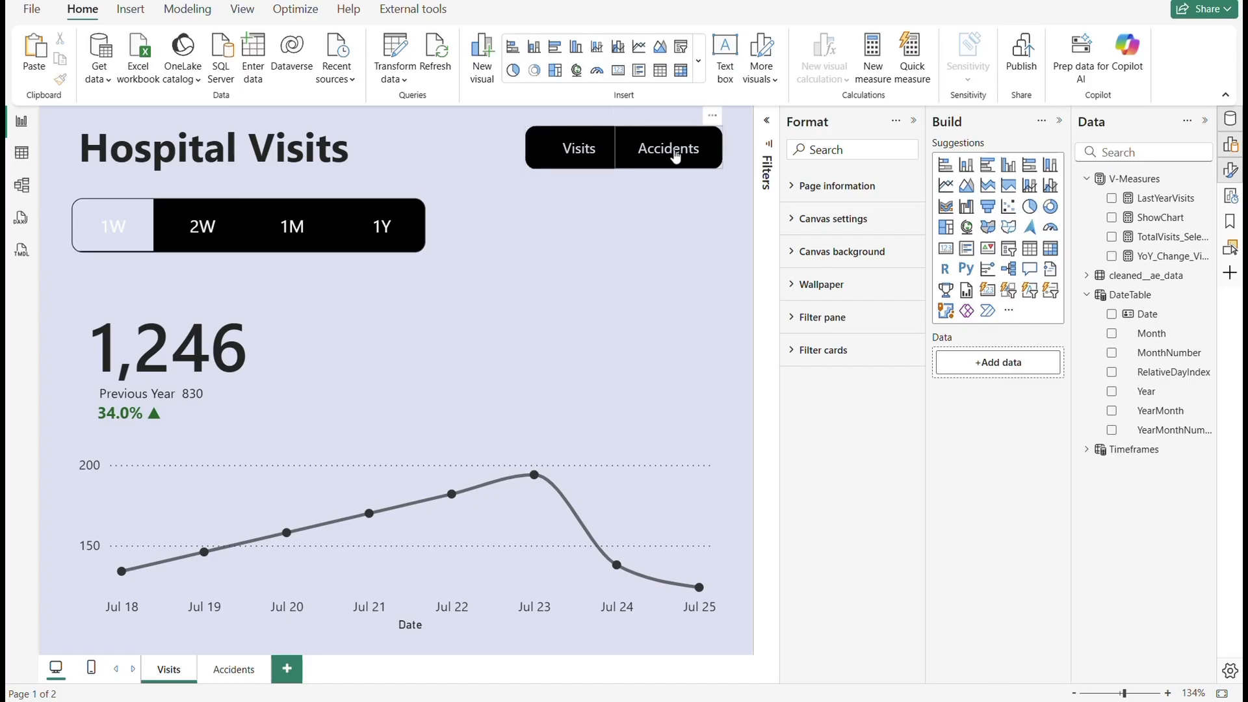
- On the Visits page, set the Visits button's font color to black for the On press state
{"action": "left_click", "coordinate": [583, 151]}
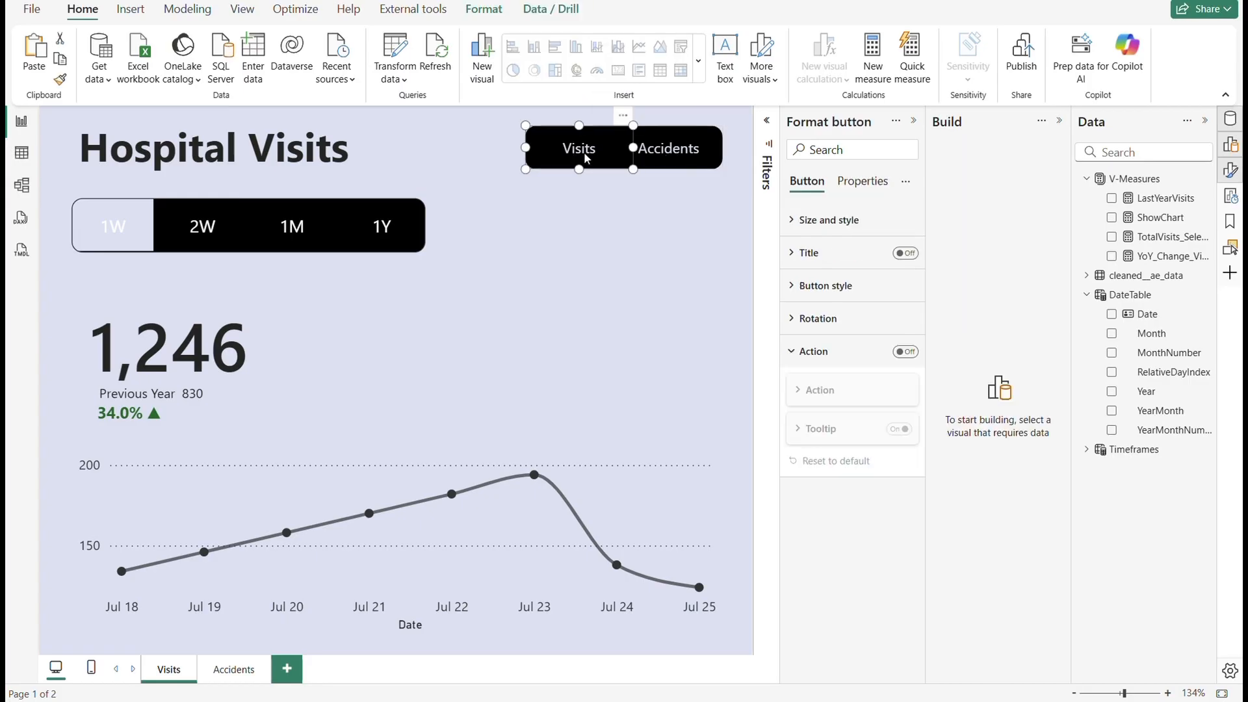
{"action": "left_click", "coordinate": [820, 286]}
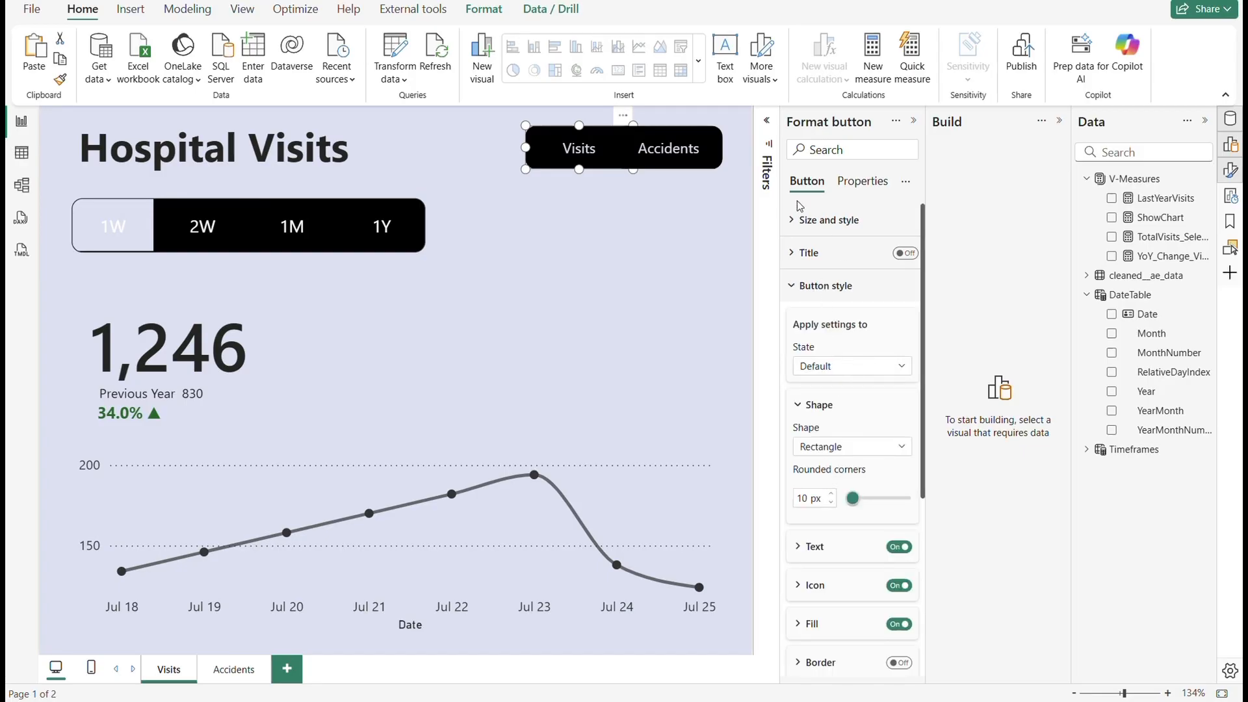
{"action": "left_click", "coordinate": [826, 368]}
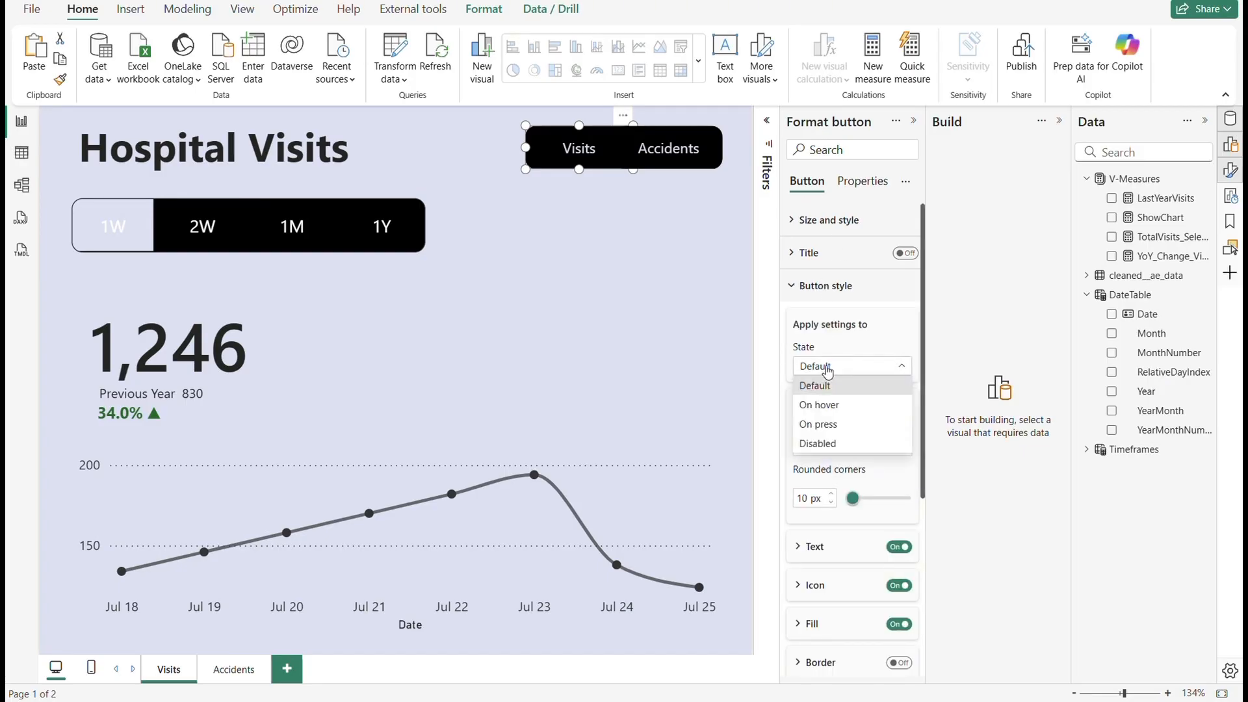
{"action": "left_click", "coordinate": [835, 425]}
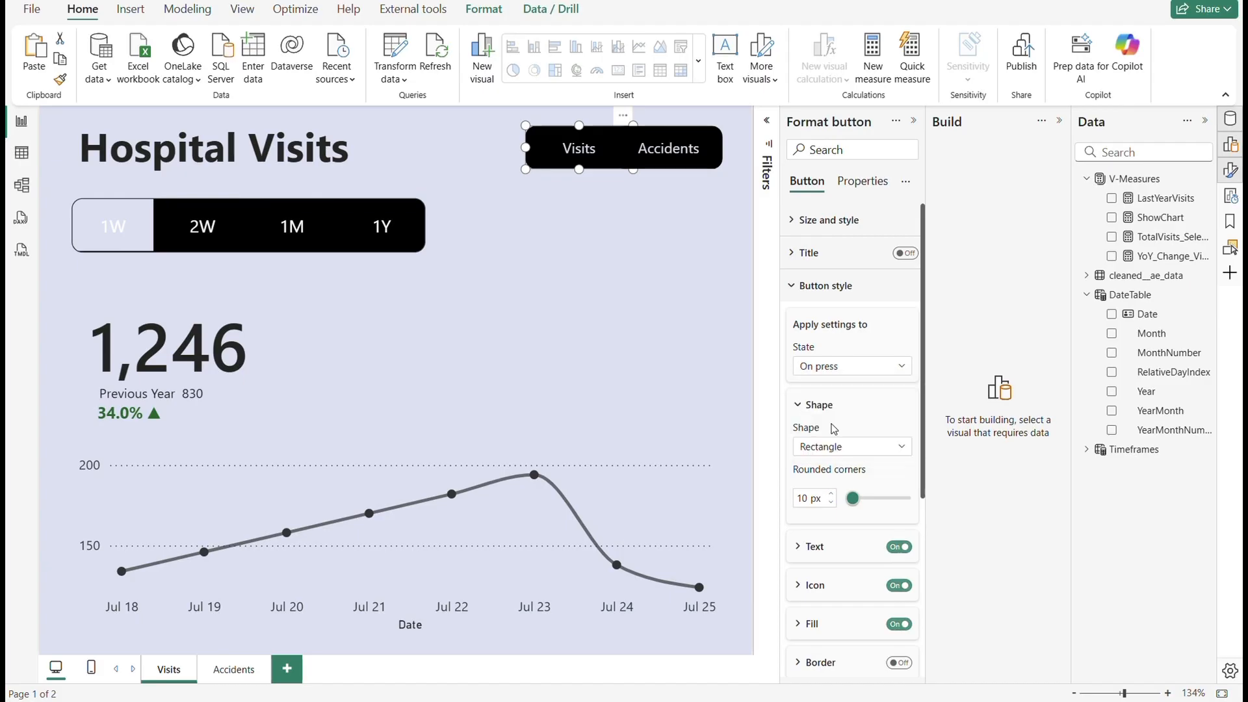
{"action": "scroll", "coordinate": [828, 416], "scroll_direction": "down", "scroll_amount": 3}
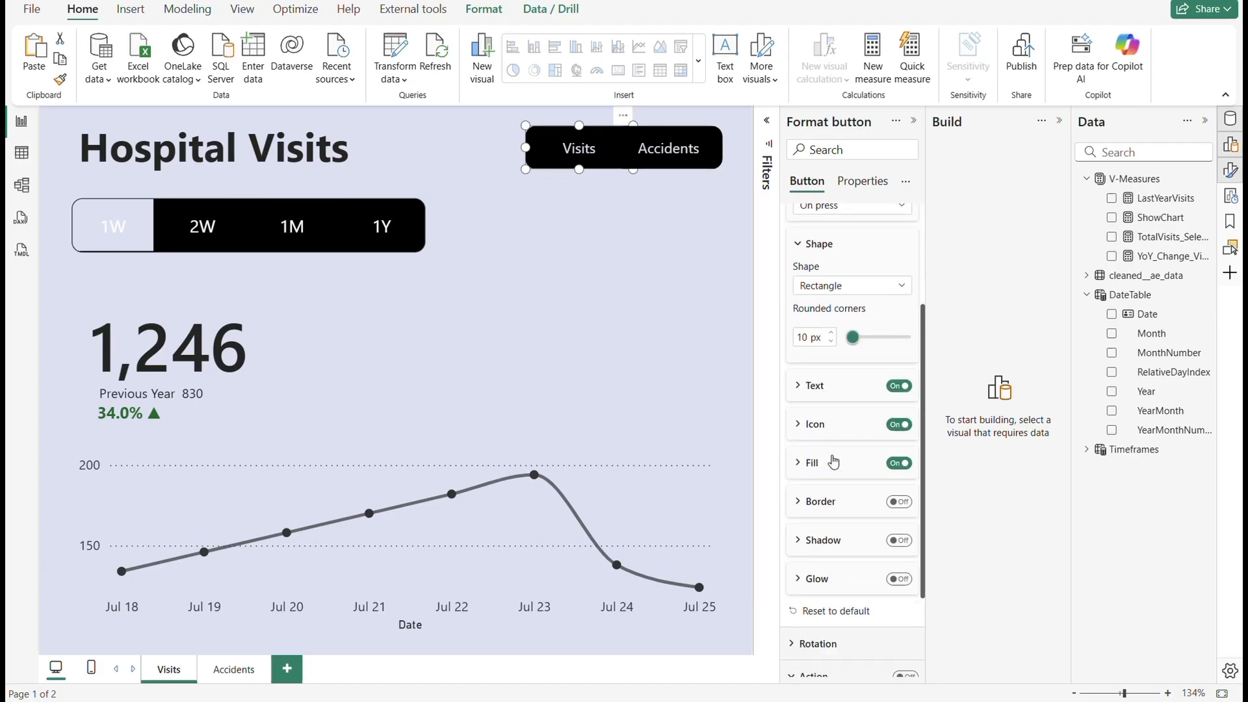
{"action": "left_click", "coordinate": [811, 386]}
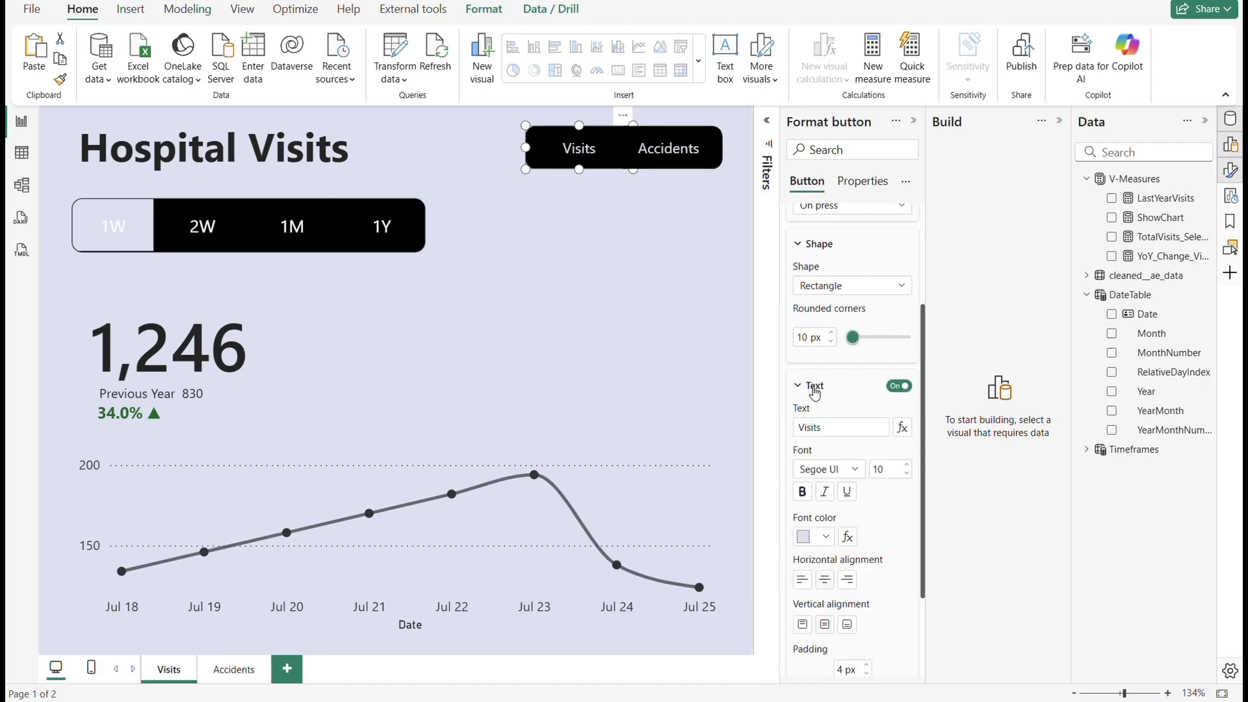
{"action": "left_click", "coordinate": [822, 540]}
{"action": "left_click", "coordinate": [813, 466]}
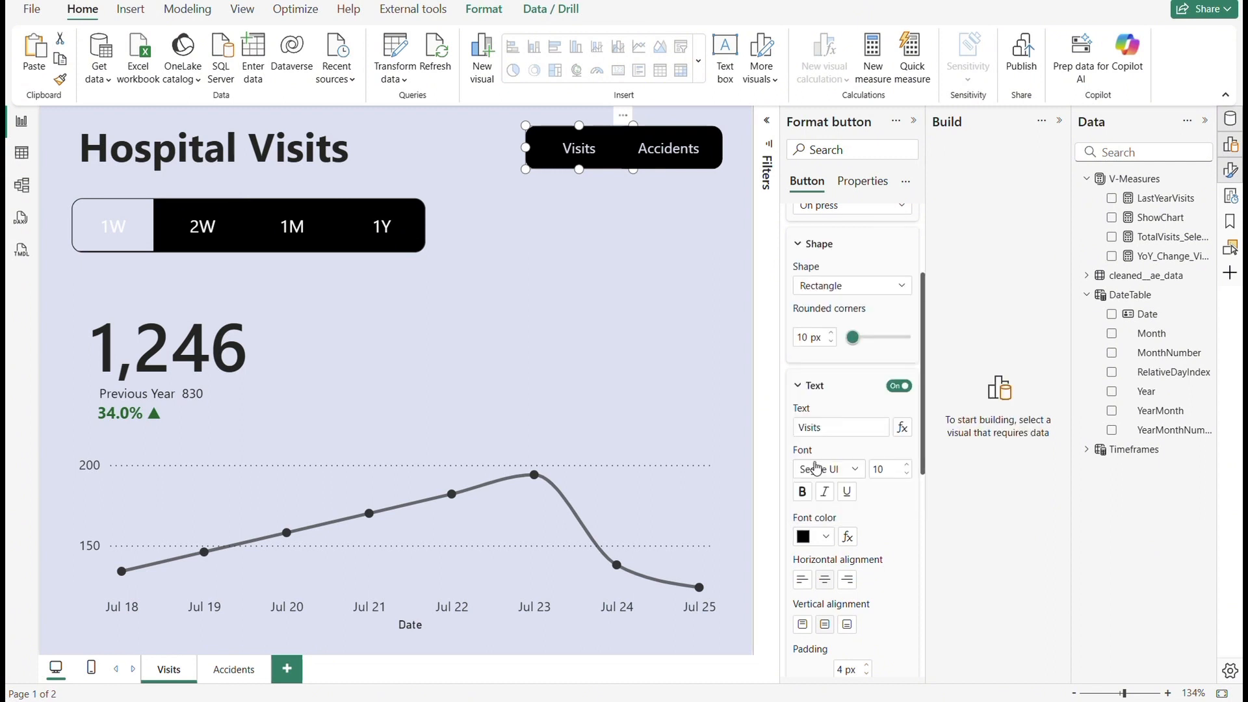
{"action": "left_click", "coordinate": [803, 388]}
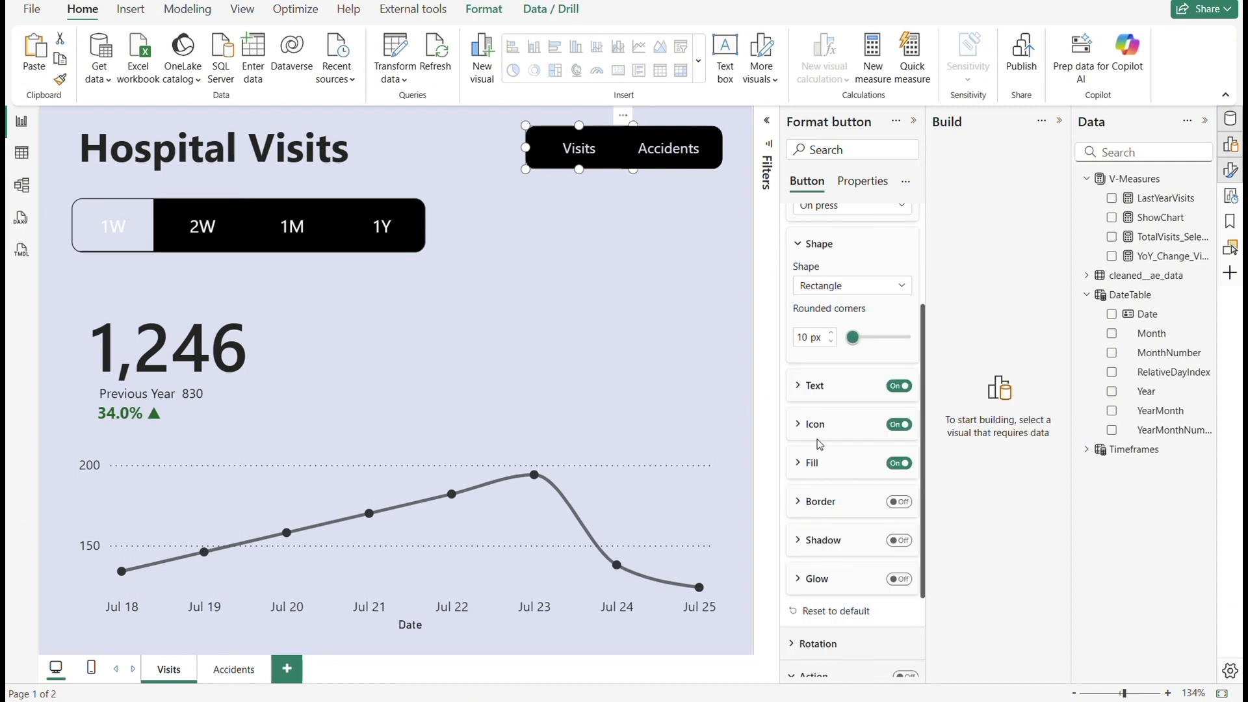
- Set the Visits button's On press fill color to the page background's light lavender
{"action": "left_click", "coordinate": [813, 463]}
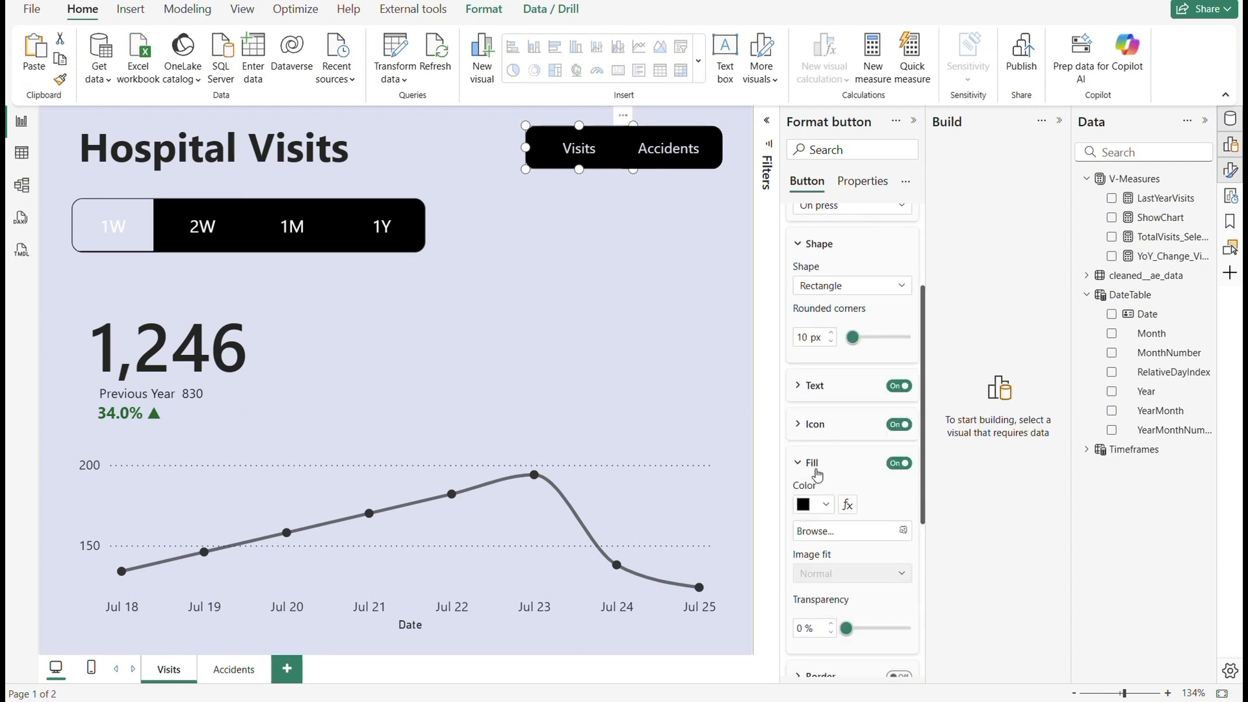
{"action": "left_click", "coordinate": [824, 504]}
{"action": "left_click", "coordinate": [864, 434]}
- Copy the Visits button's formatting onto the Accidents button with the Format Painter and check its On press settings
{"action": "left_click", "coordinate": [60, 79]}
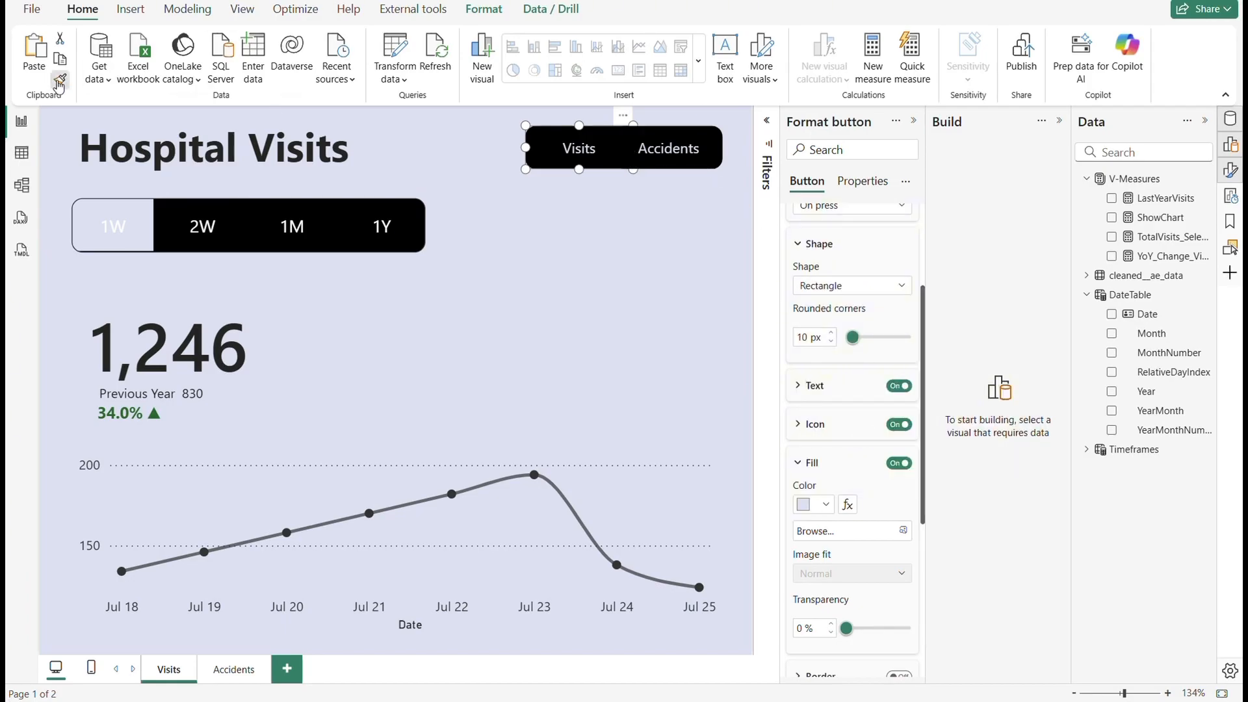
{"action": "left_click", "coordinate": [678, 154]}
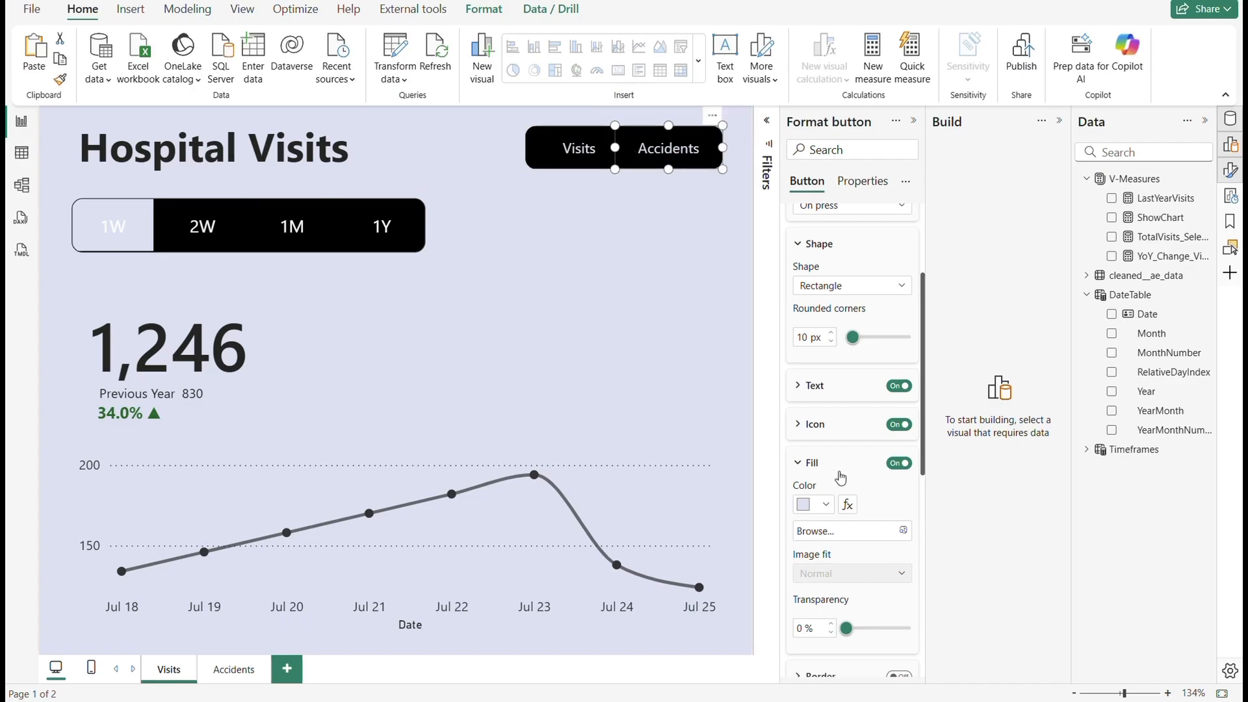
{"action": "scroll", "coordinate": [838, 303], "scroll_direction": "up", "scroll_amount": 2}
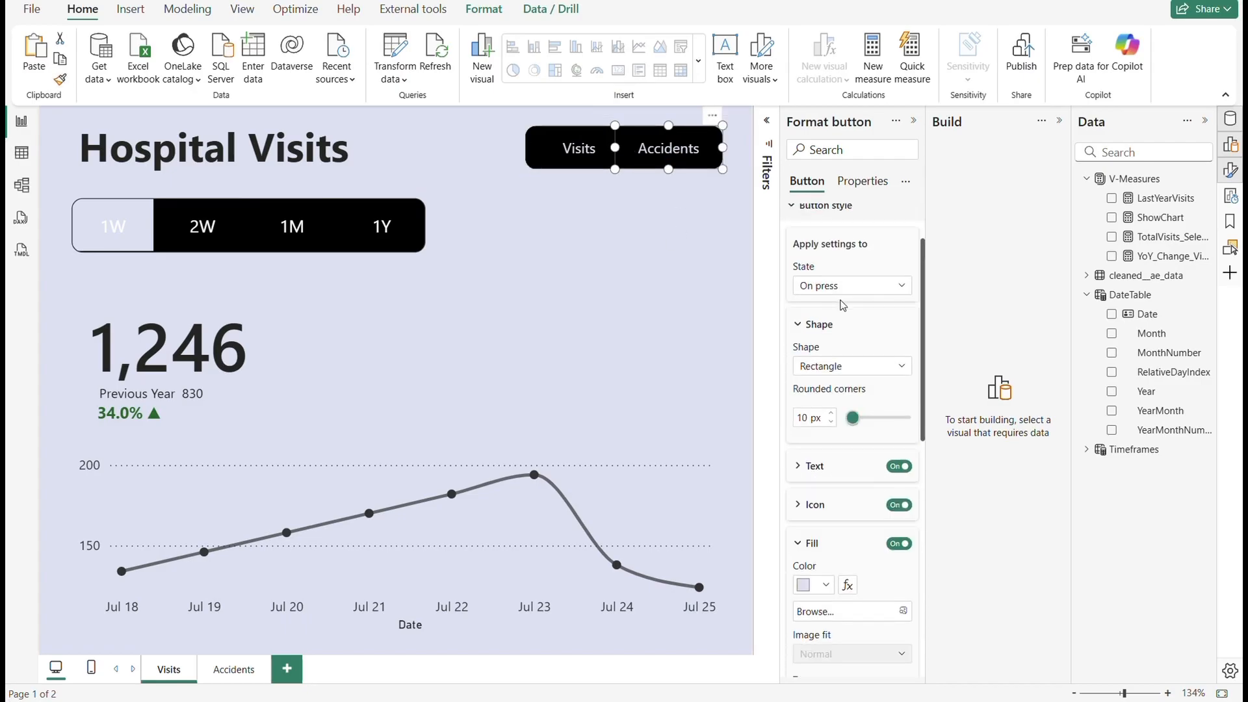
- Check the Accidents button's fill and text settings for the On hover state
{"action": "left_click", "coordinate": [848, 285]}
{"action": "left_click", "coordinate": [843, 327]}
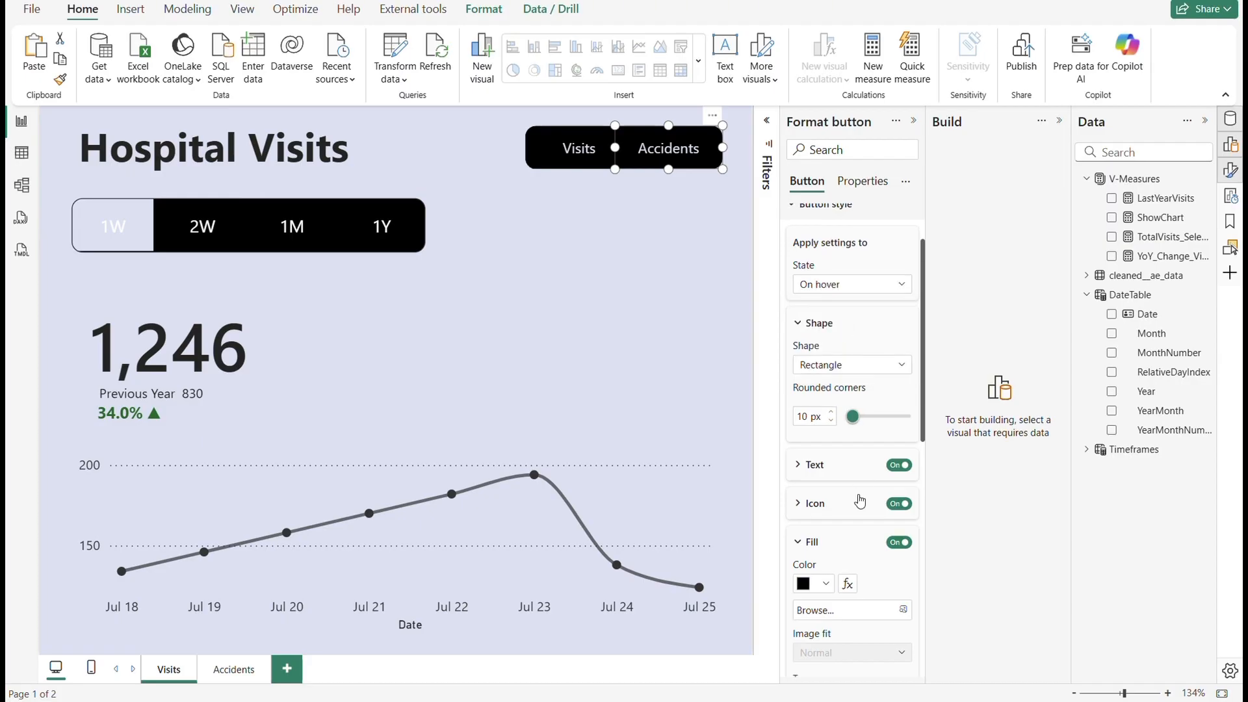
{"action": "scroll", "coordinate": [821, 408], "scroll_direction": "down", "scroll_amount": 2}
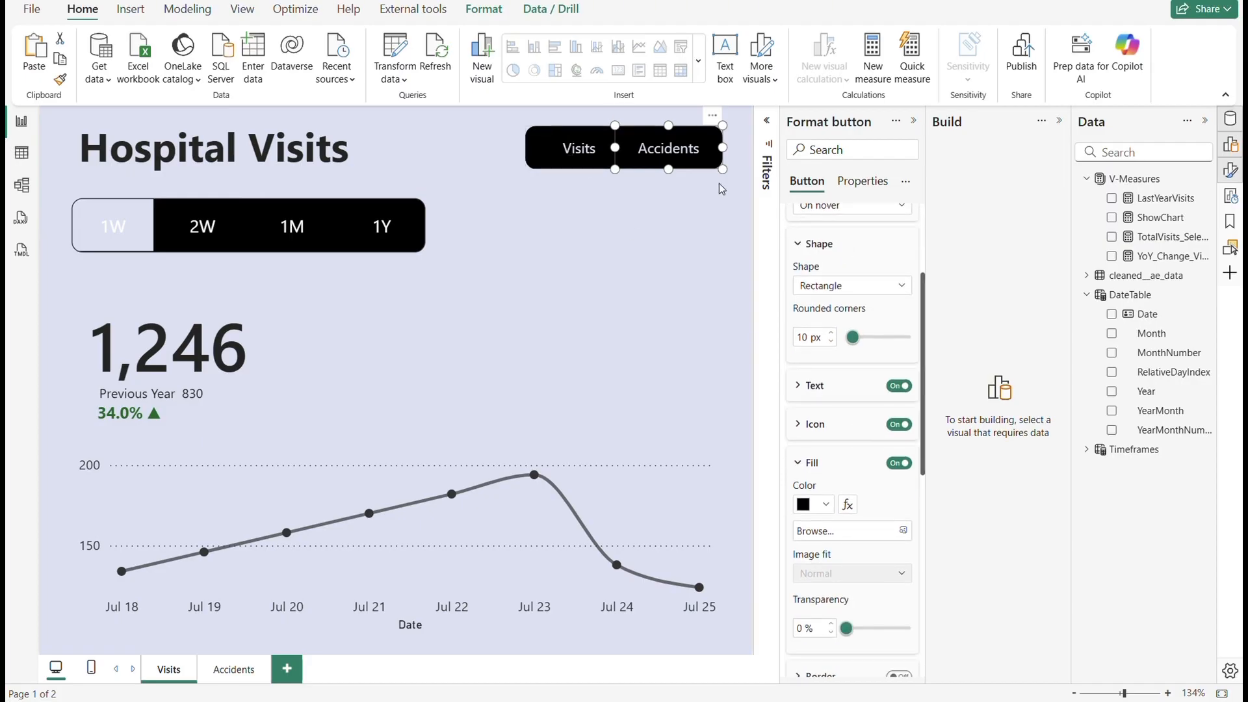
{"action": "left_click", "coordinate": [814, 386]}
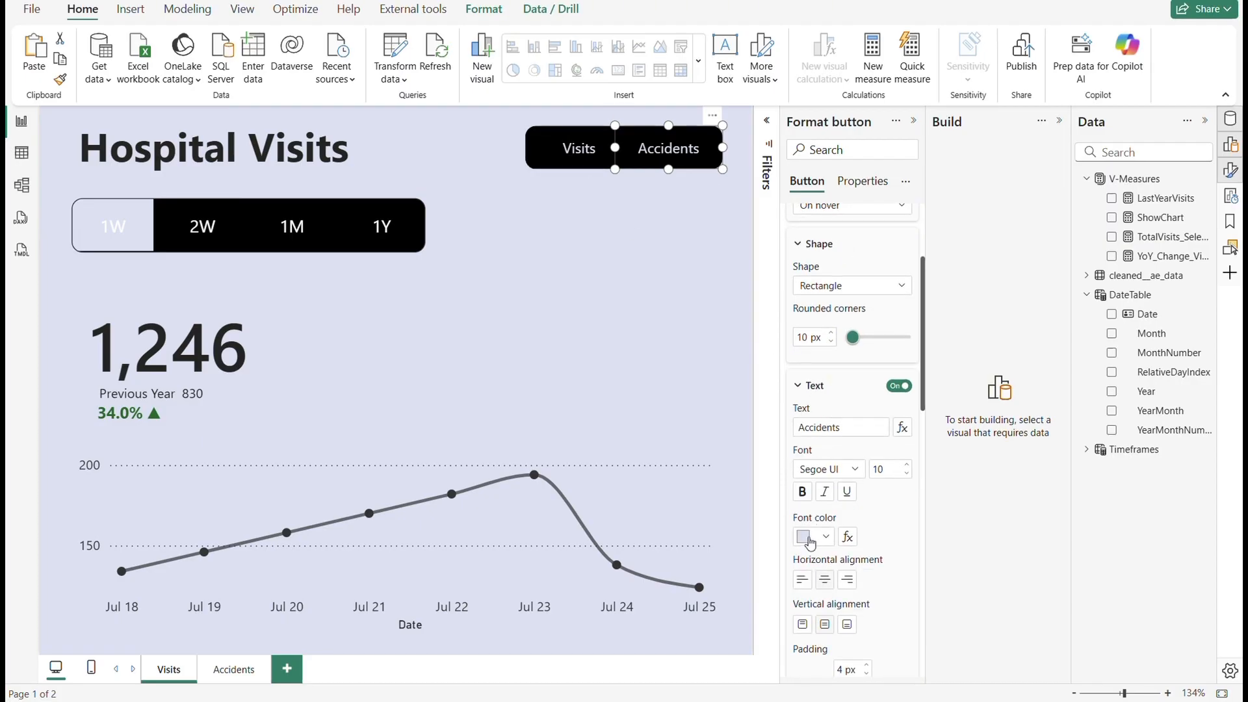
- Reapply the Visits button's formatting to the Accidents button with the Format Painter, then select the Visits button
{"action": "left_click", "coordinate": [587, 150]}
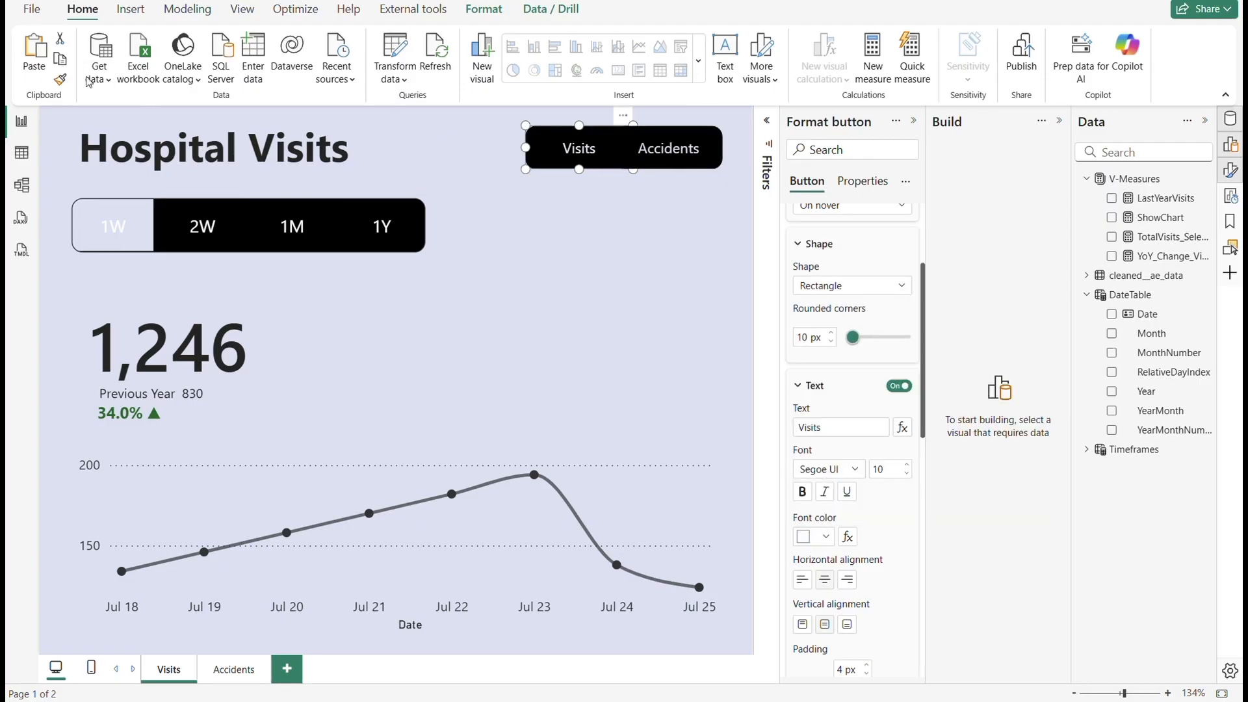
{"action": "left_click", "coordinate": [60, 79]}
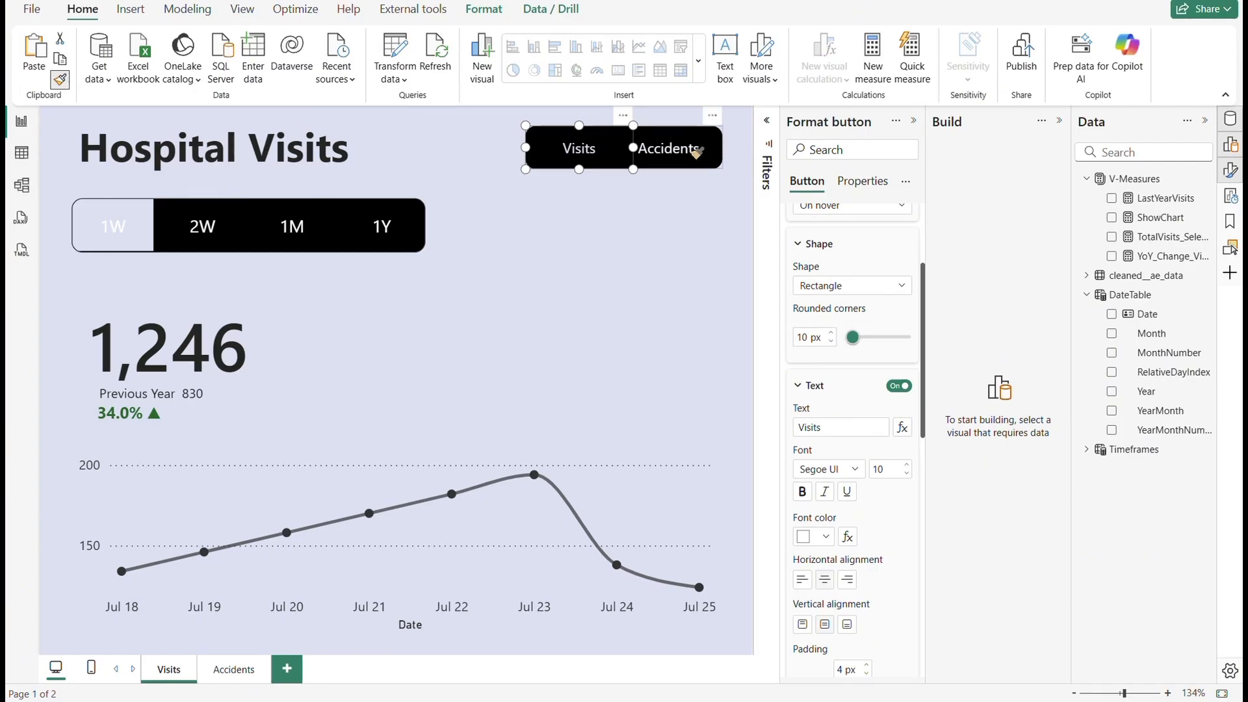
{"action": "left_click", "coordinate": [663, 153]}
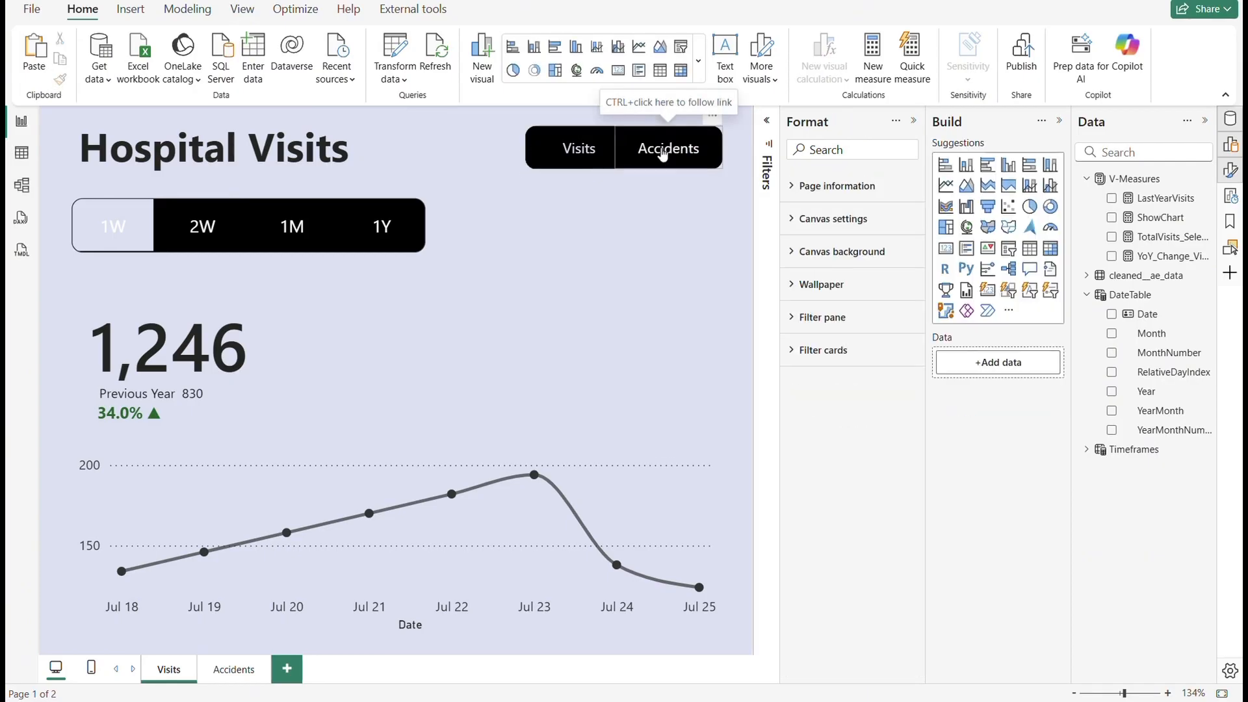
{"action": "left_click", "coordinate": [613, 154]}
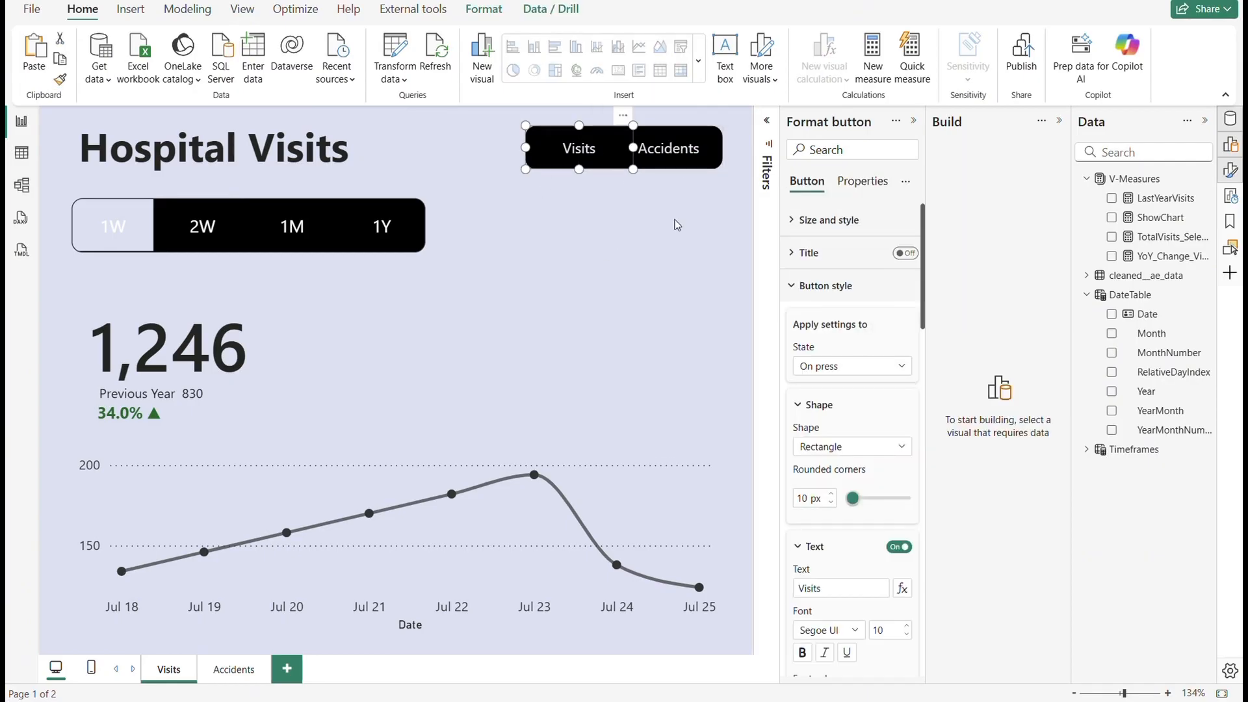
- On the Accidents page, create an empty table named A-Measures and load it into the model
{"action": "left_click", "coordinate": [232, 669]}
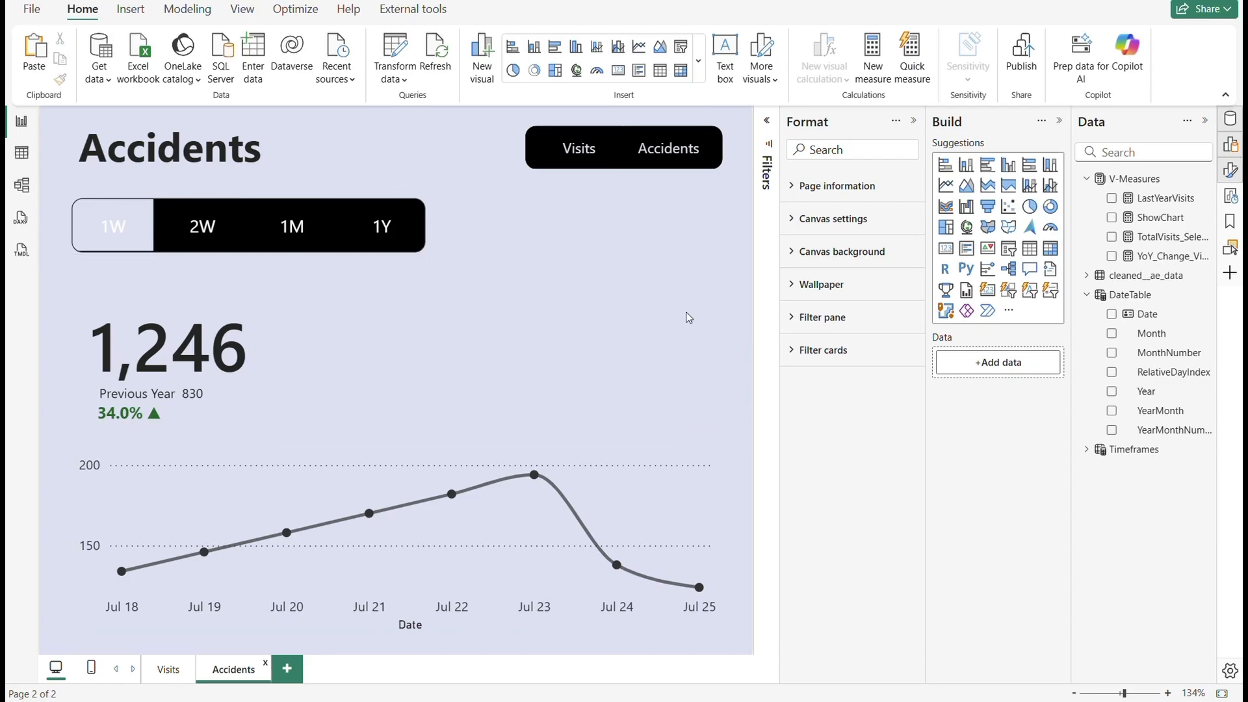
{"action": "left_click", "coordinate": [1142, 179]}
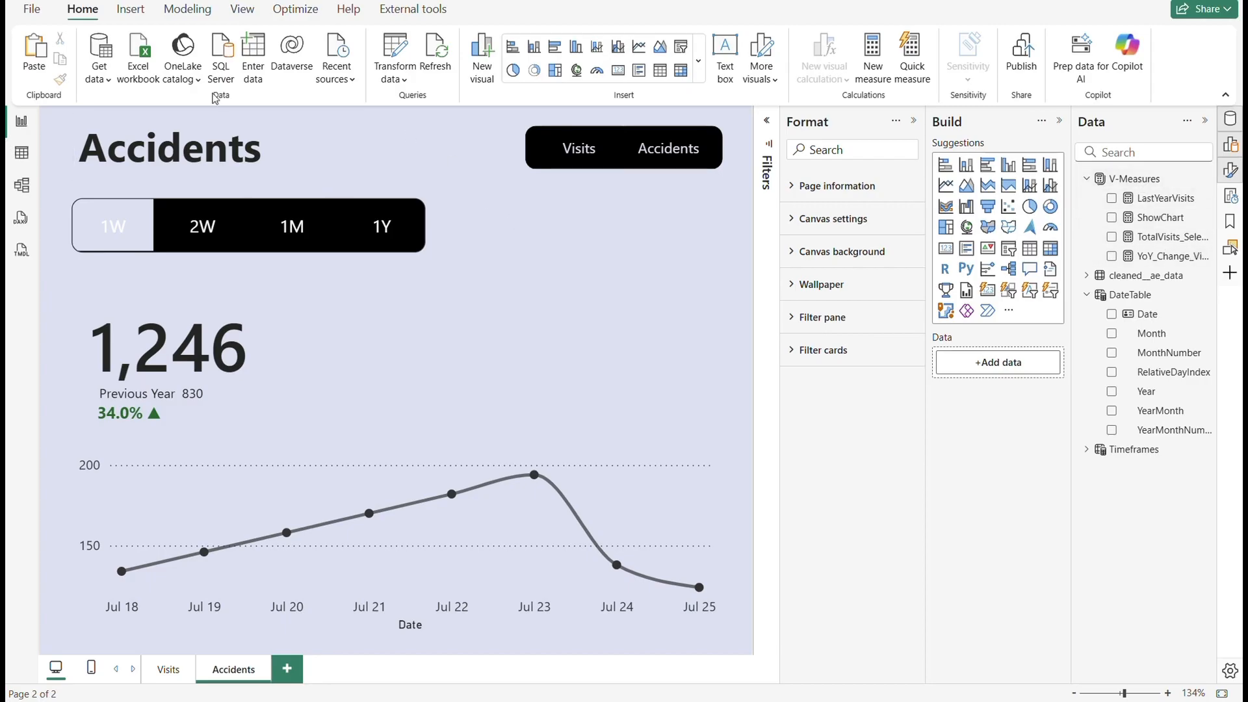
{"action": "left_click", "coordinate": [258, 51]}
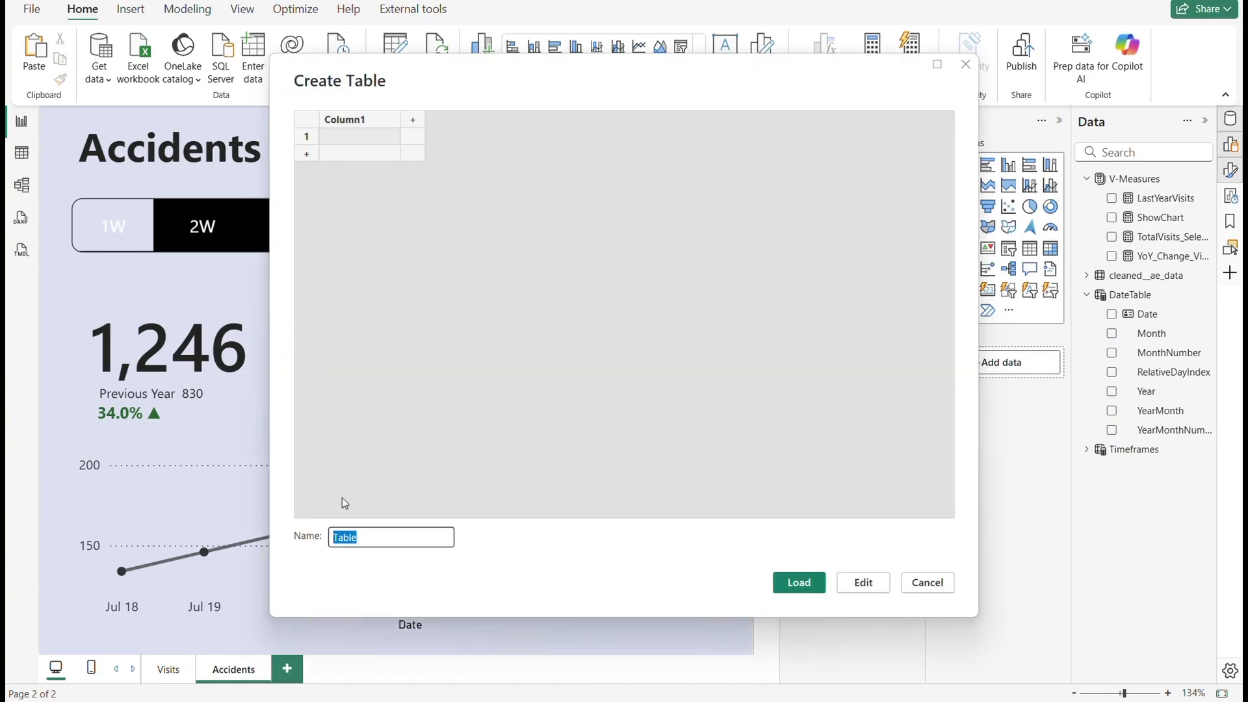
{"action": "type", "text": "A-"}
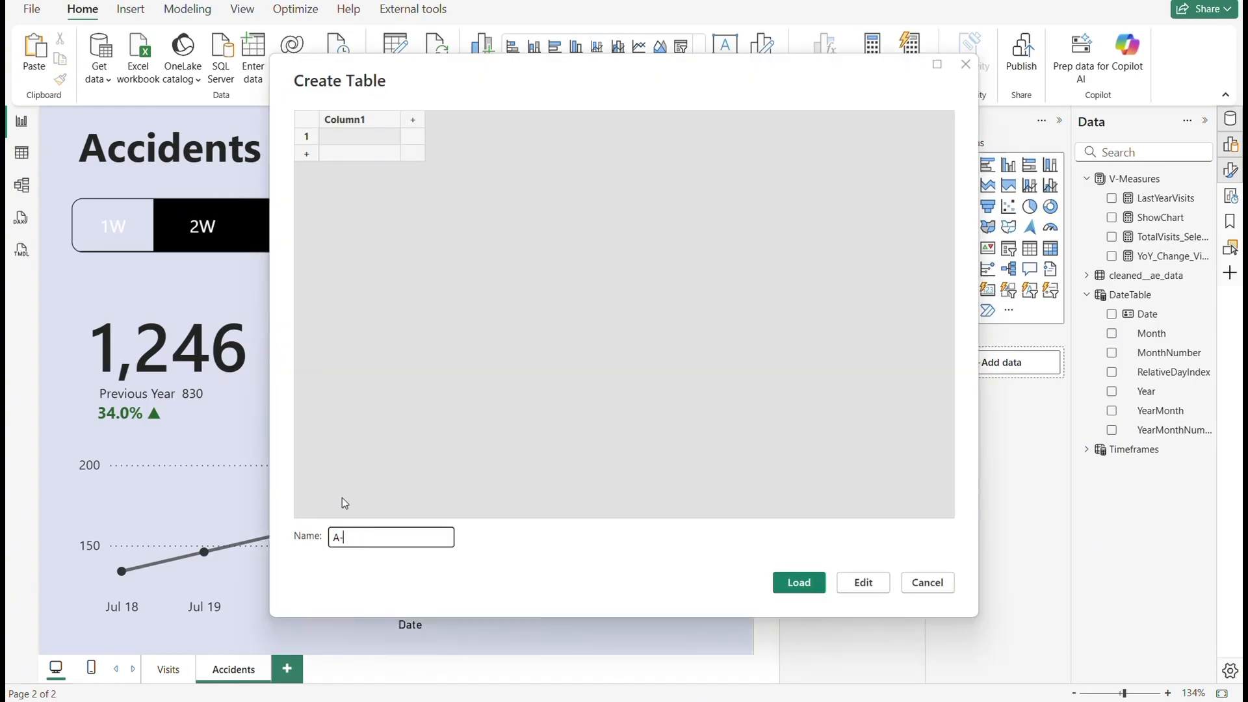
{"action": "type", "text": "Measures"}
{"action": "left_click", "coordinate": [812, 583]}
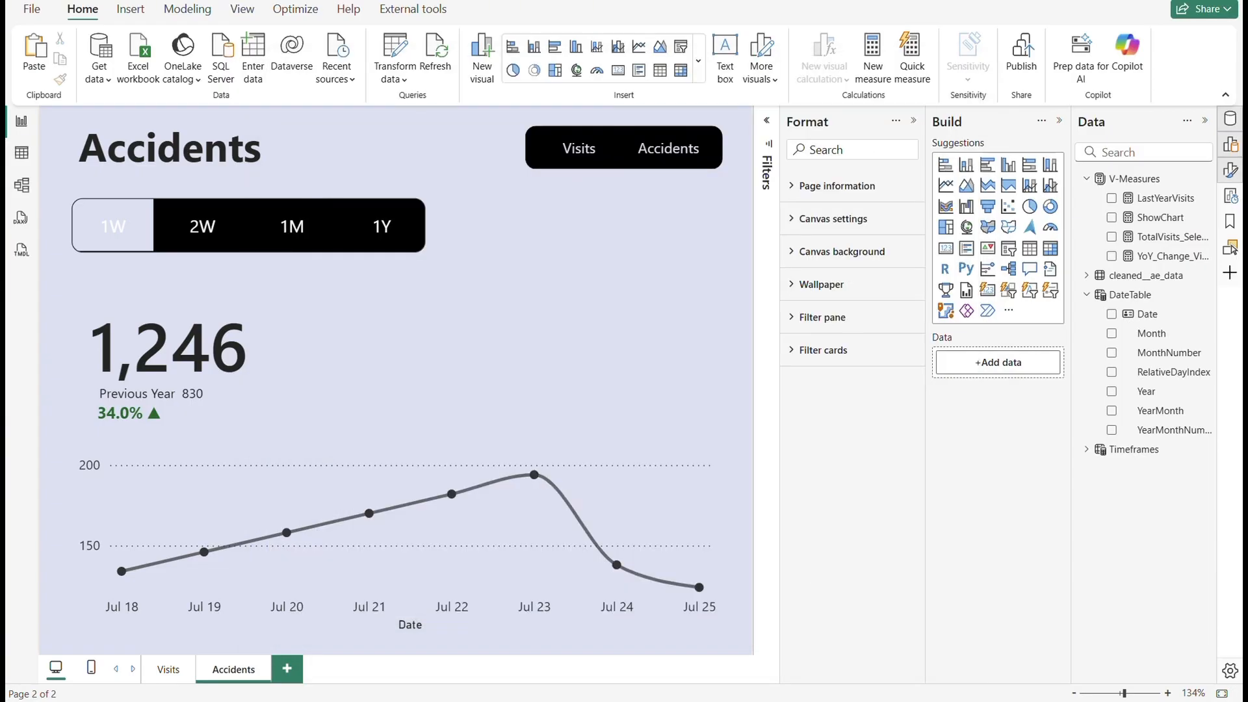
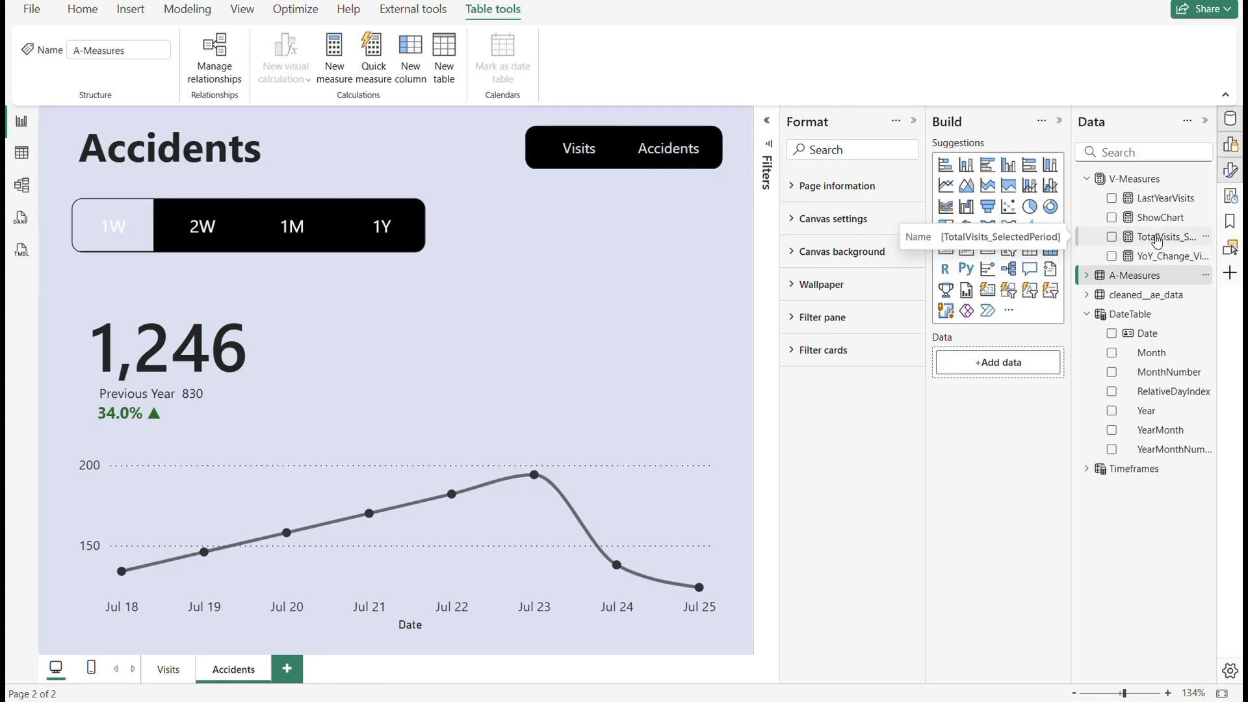
- Copy the LastYearVisits measure's full DAX formula into a new measure in the A-Measures table
{"action": "left_click", "coordinate": [1149, 198]}
{"action": "left_click", "coordinate": [319, 333]}
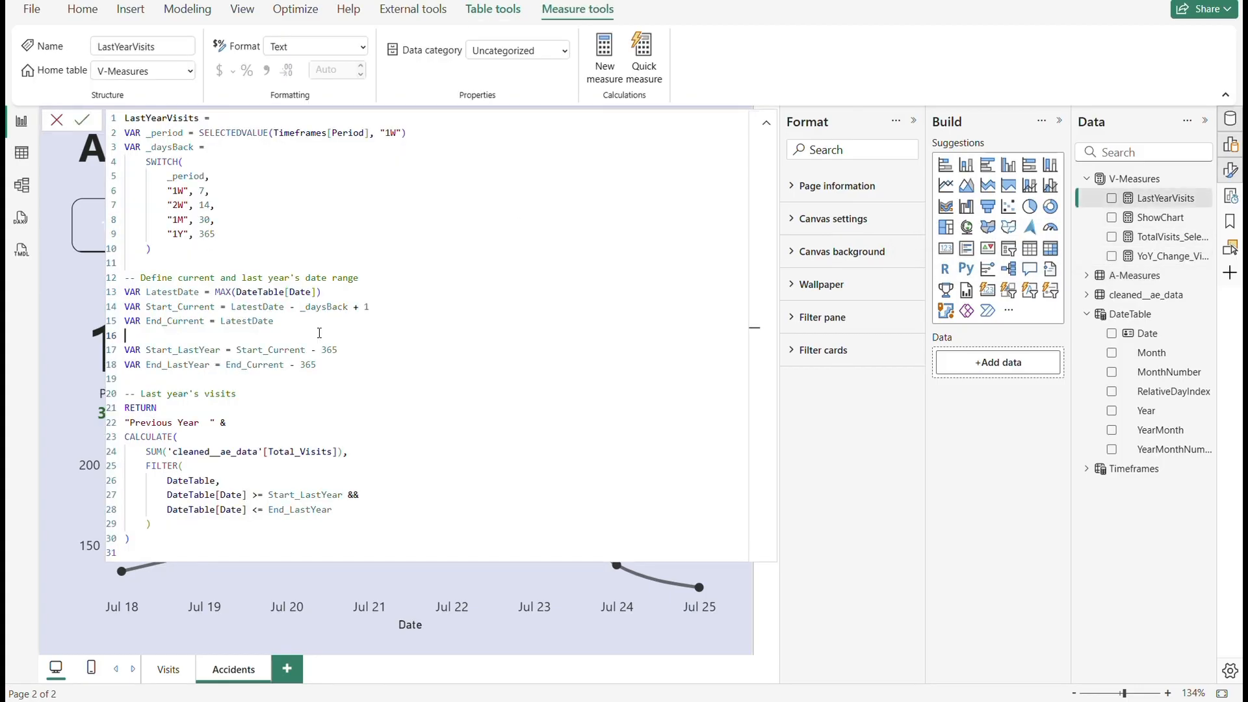
{"action": "key", "text": "ctrl+a"}
{"action": "key", "text": "ctrl+c"}
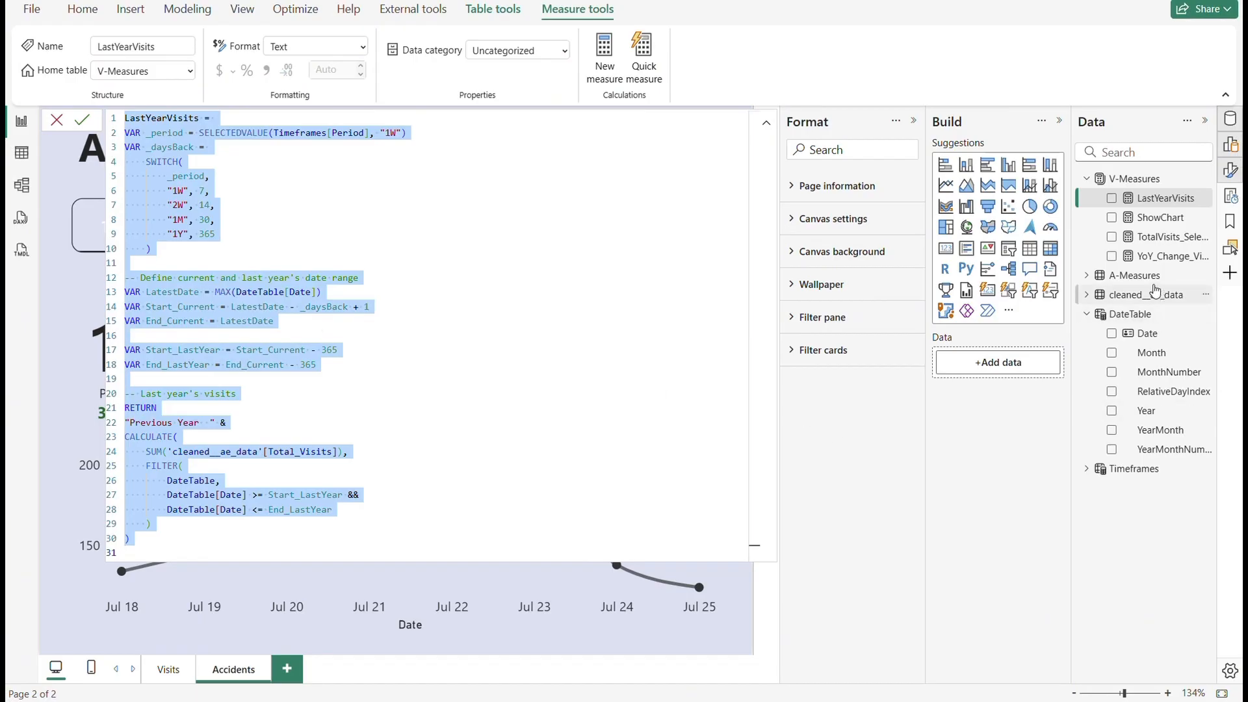
{"action": "left_click", "coordinate": [1134, 275]}
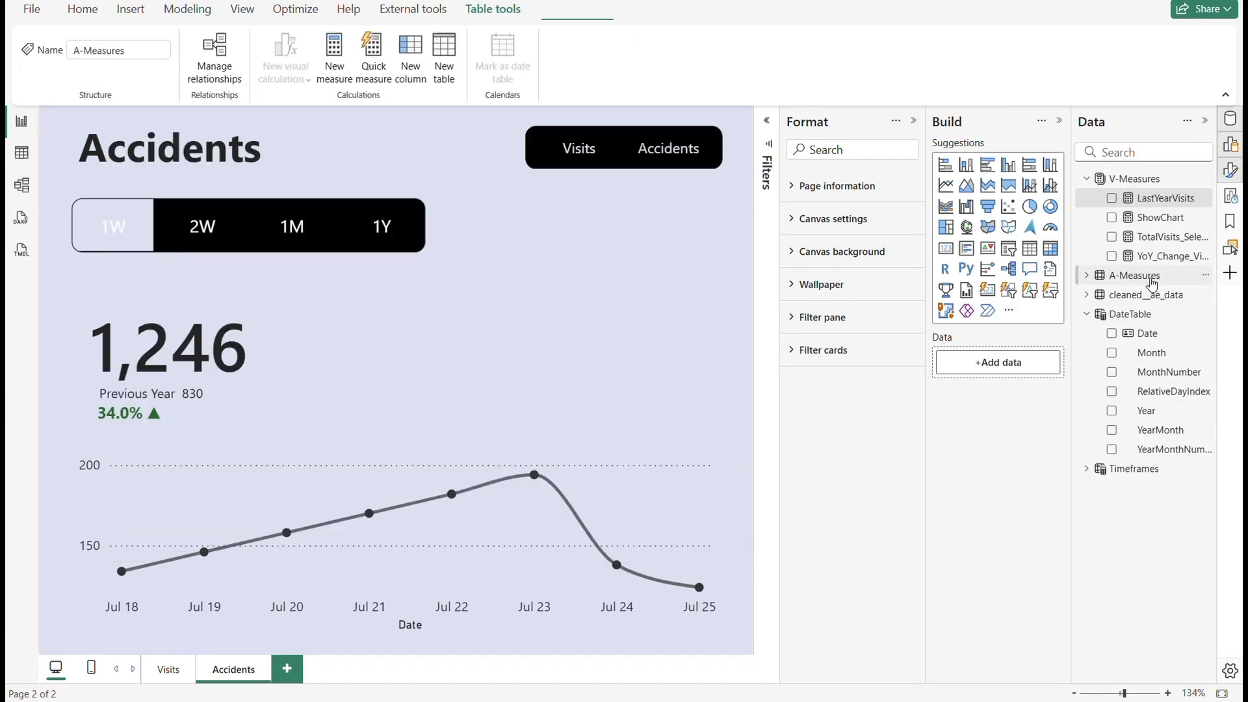
{"action": "left_click", "coordinate": [334, 52]}
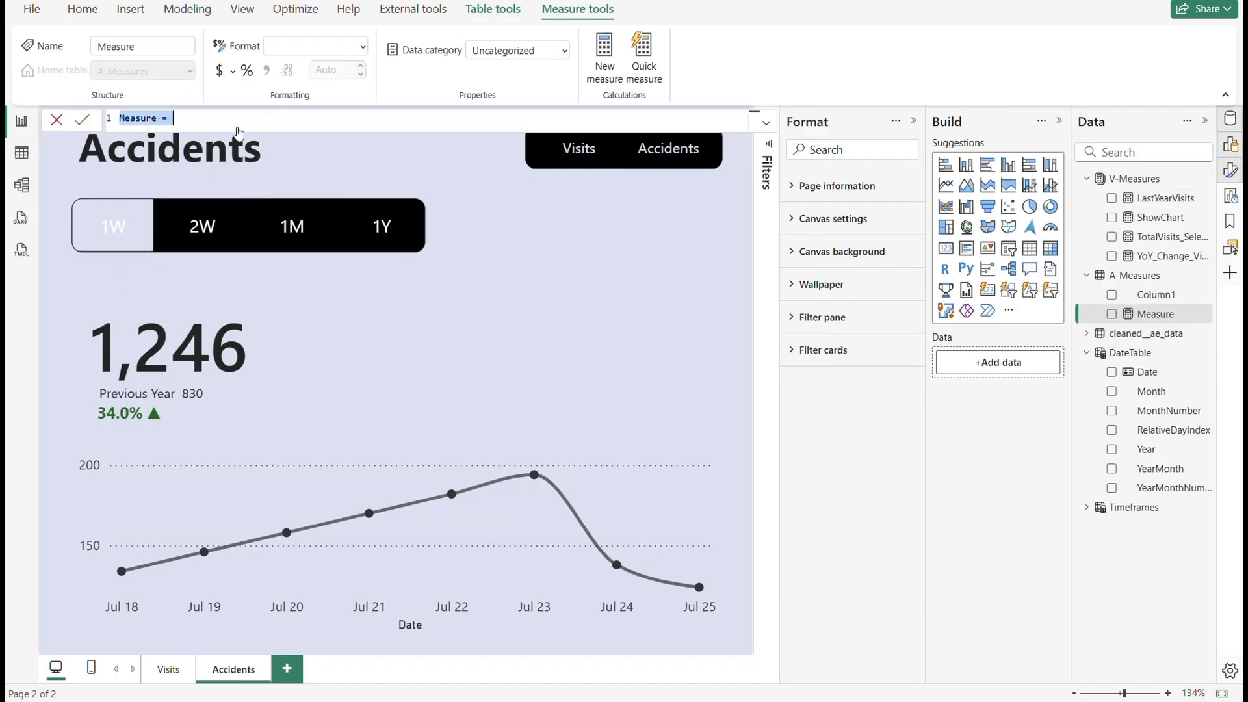
{"action": "key", "text": "ctrl+v"}
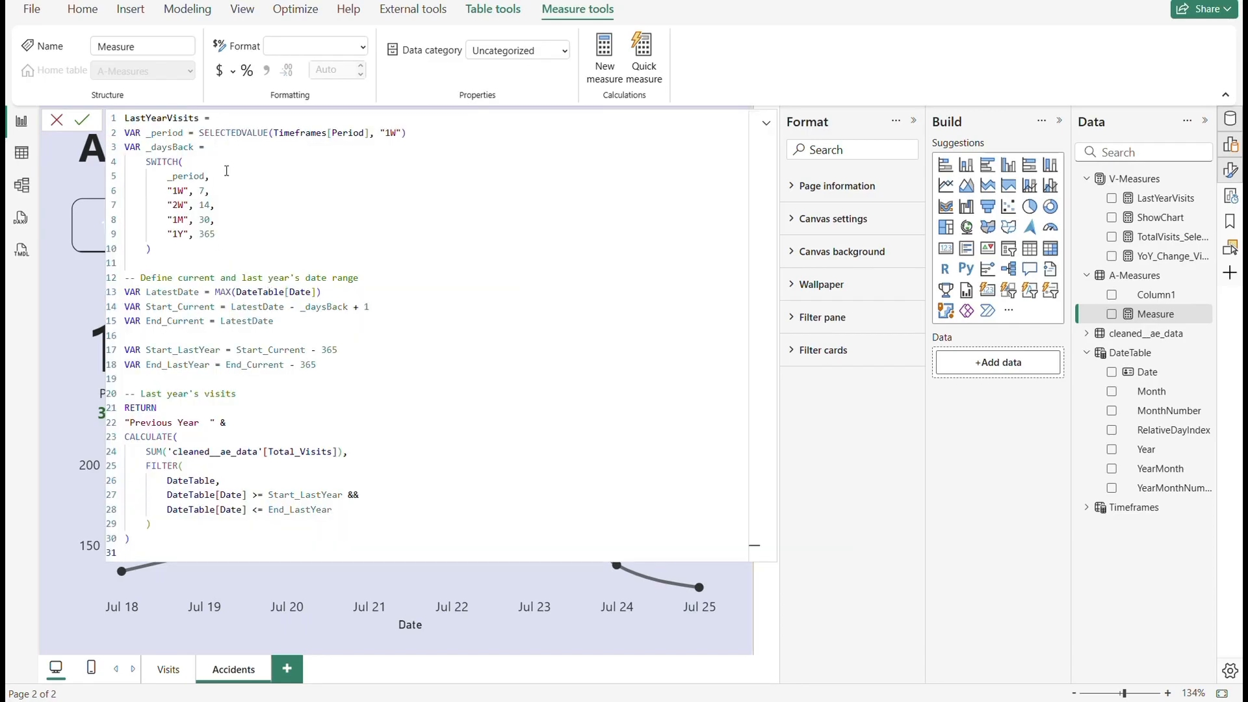
- In the copied LastYearVisits formula, replace the summed column Total_Visits with Accidents from cleaned__ae_data
{"action": "left_click_drag", "start_coordinate": [332, 453], "coordinate": [273, 452]}
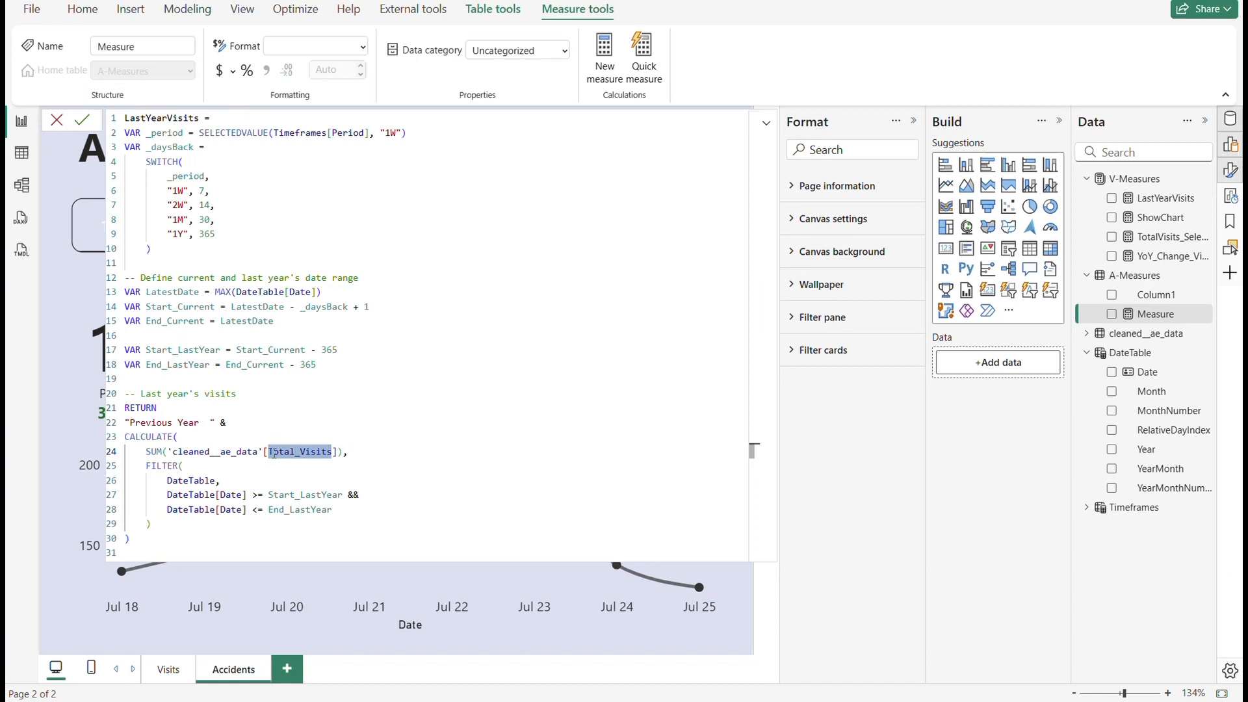
{"action": "type", "text": "Acc"}
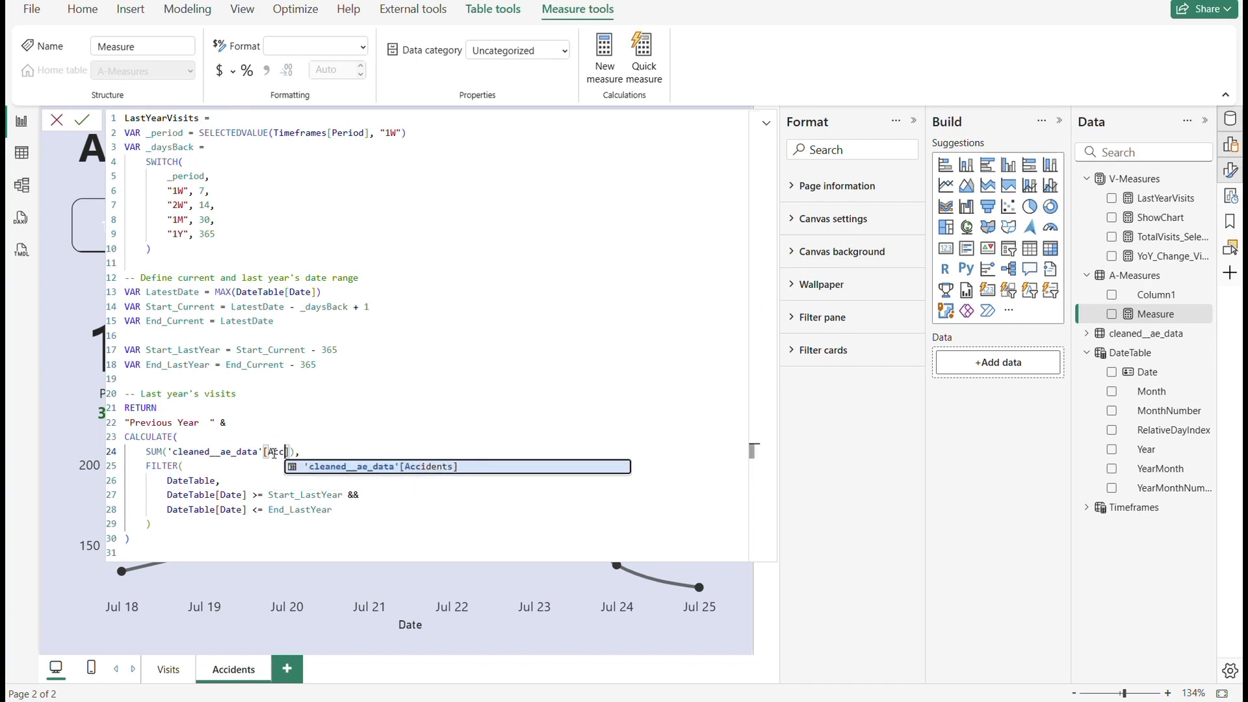
{"action": "left_click", "coordinate": [432, 468]}
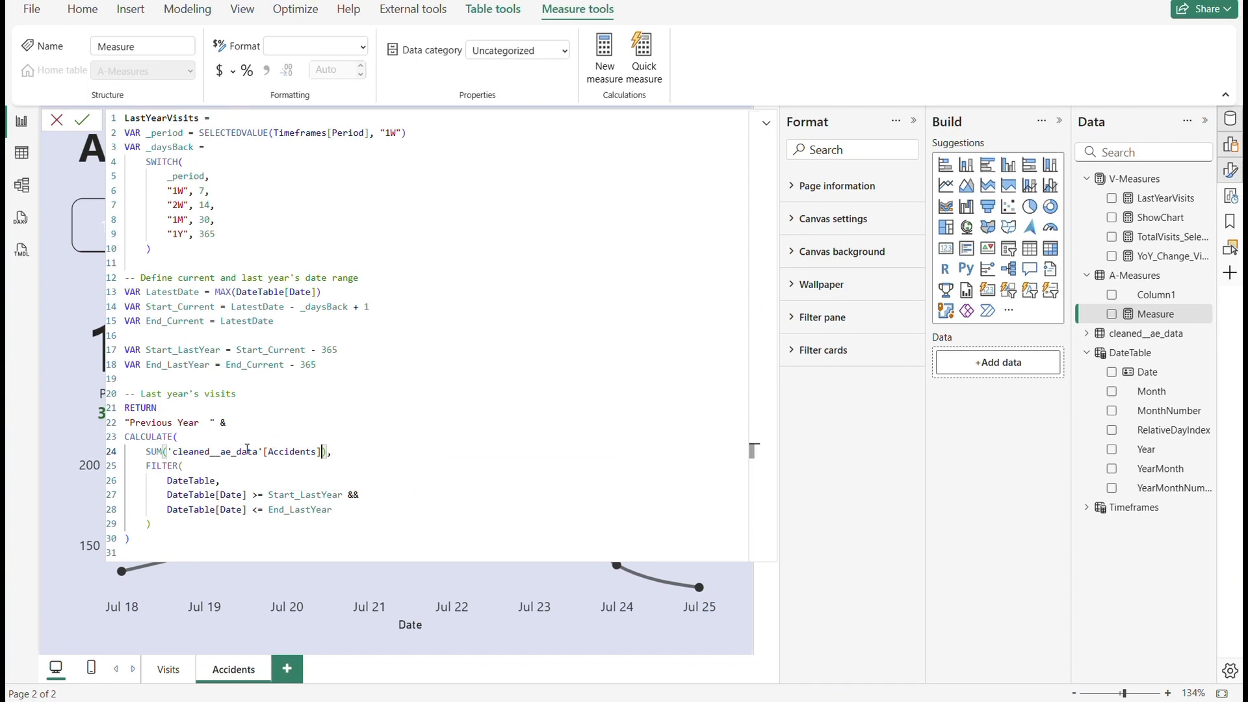
{"action": "left_click", "coordinate": [148, 543]}
{"action": "key", "text": "Return"}
{"action": "left_click", "coordinate": [845, 377]}
- Rename the new measure LastYearAccidents in its formula and commit it
{"action": "left_click_drag", "start_coordinate": [198, 118], "coordinate": [172, 117]}
{"action": "double_click", "coordinate": [171, 115]}
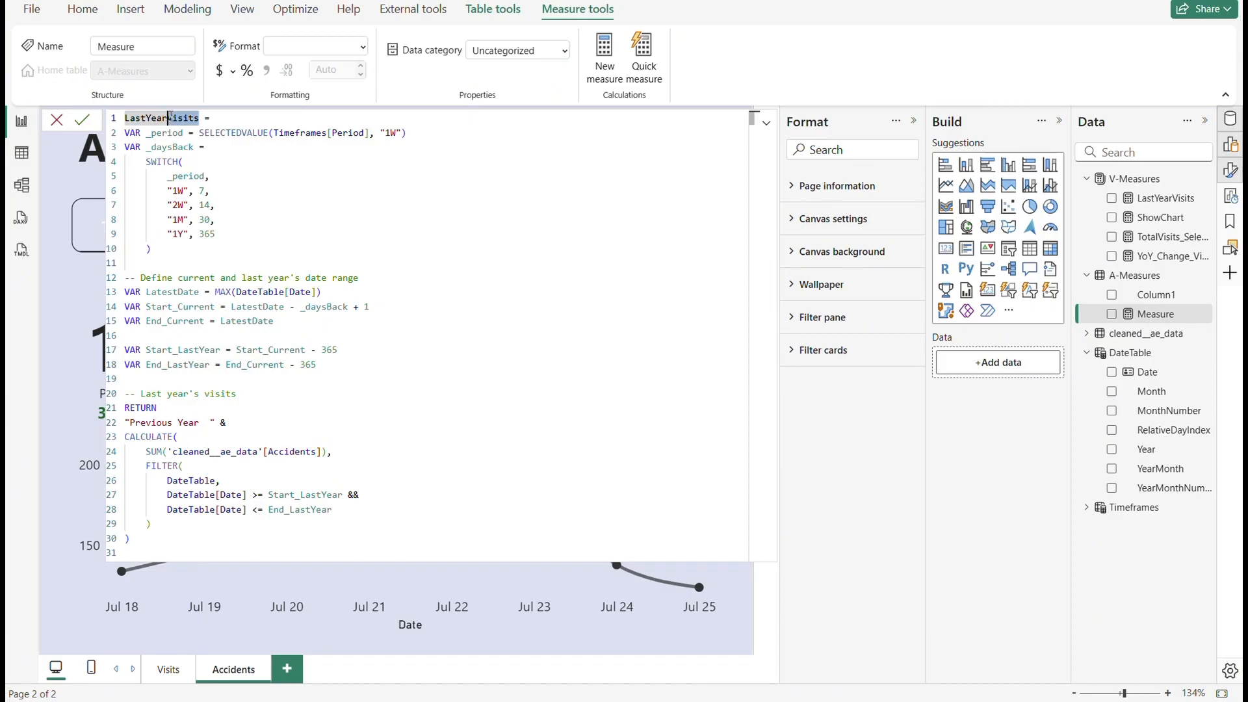
{"action": "type", "text": "Acci"}
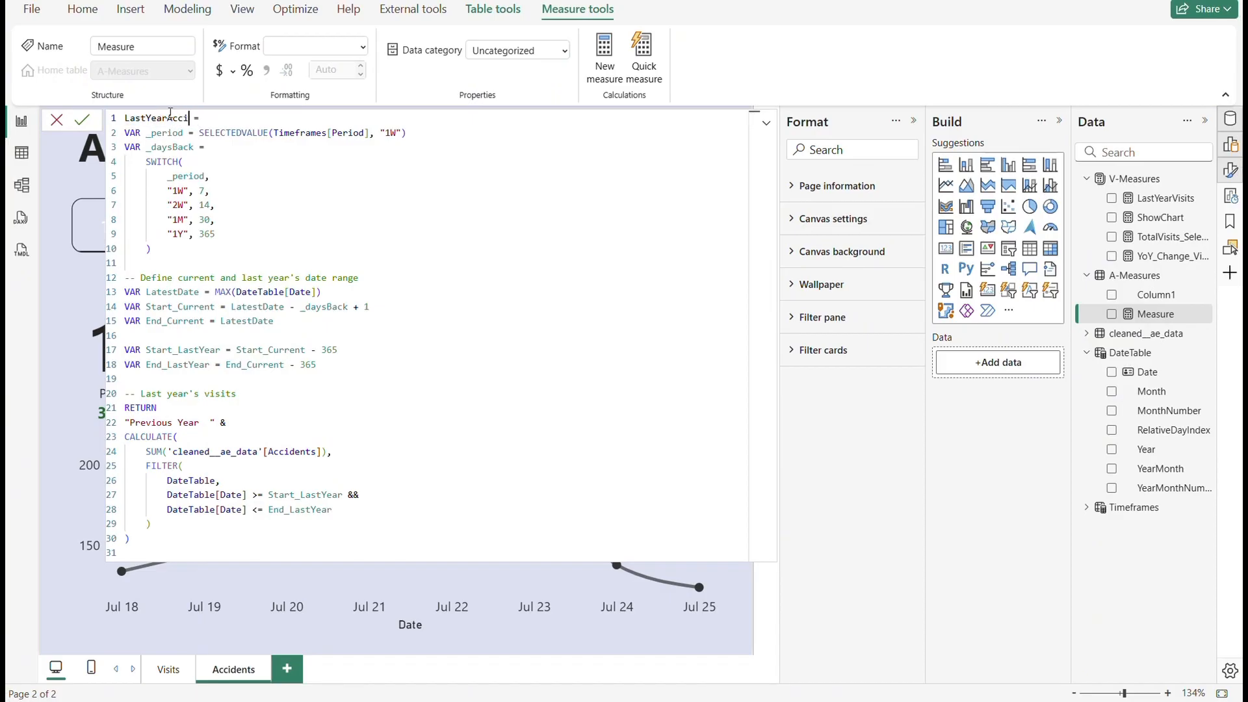
{"action": "type", "text": "dents"}
{"action": "key", "text": "Return"}
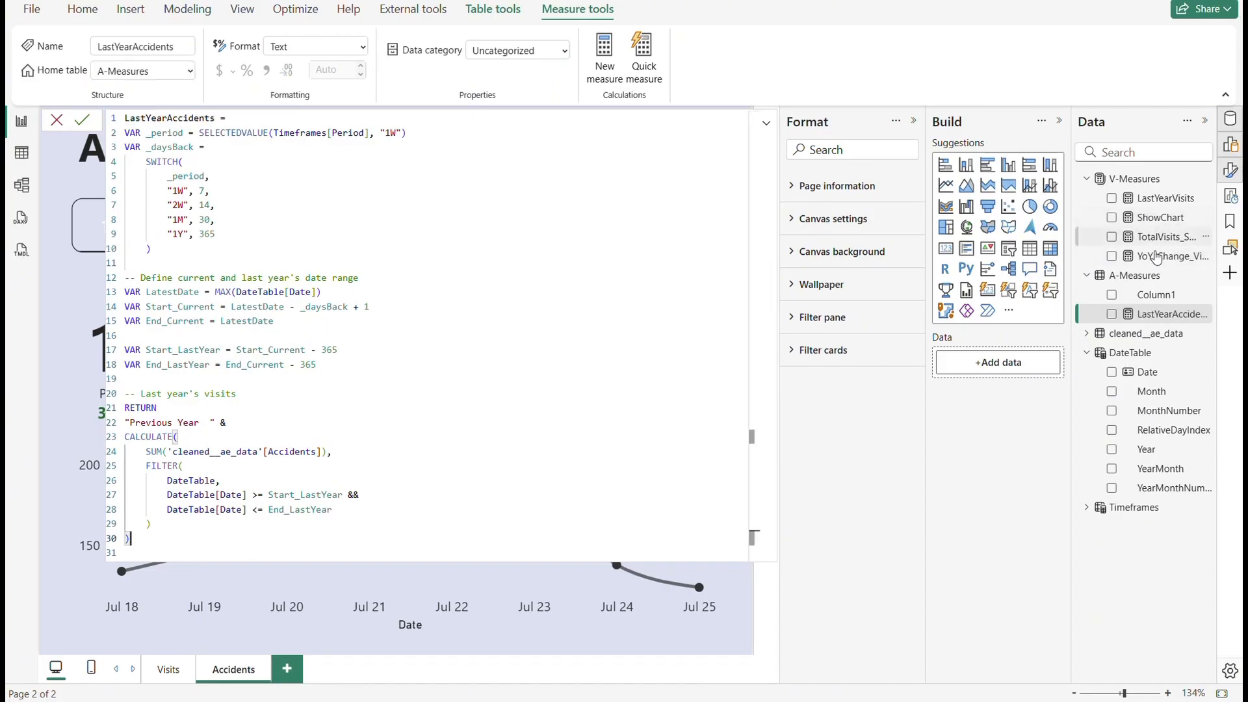
- Copy the full DAX formula of the TotalVisits_SelectedPeriod measure from V-Measures
{"action": "left_click", "coordinate": [1160, 238]}
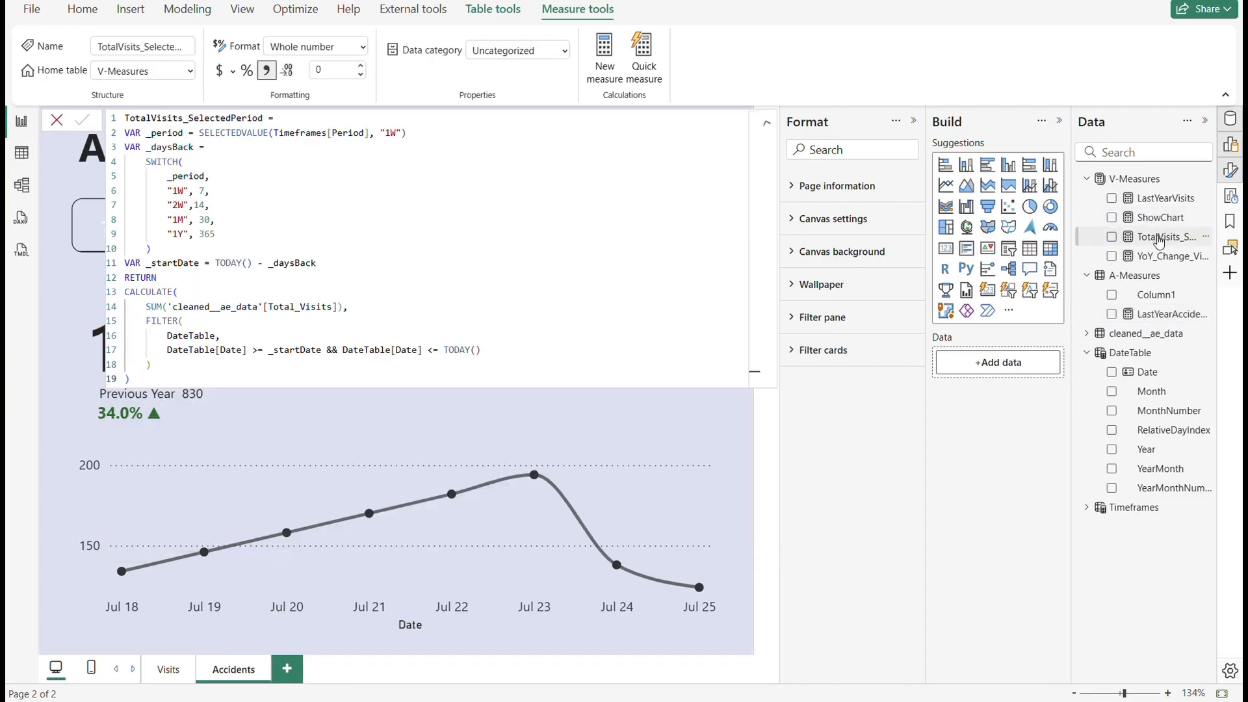
{"action": "left_click", "coordinate": [224, 246]}
{"action": "key", "text": "ctrl+a"}
{"action": "key", "text": "ctrl+c"}
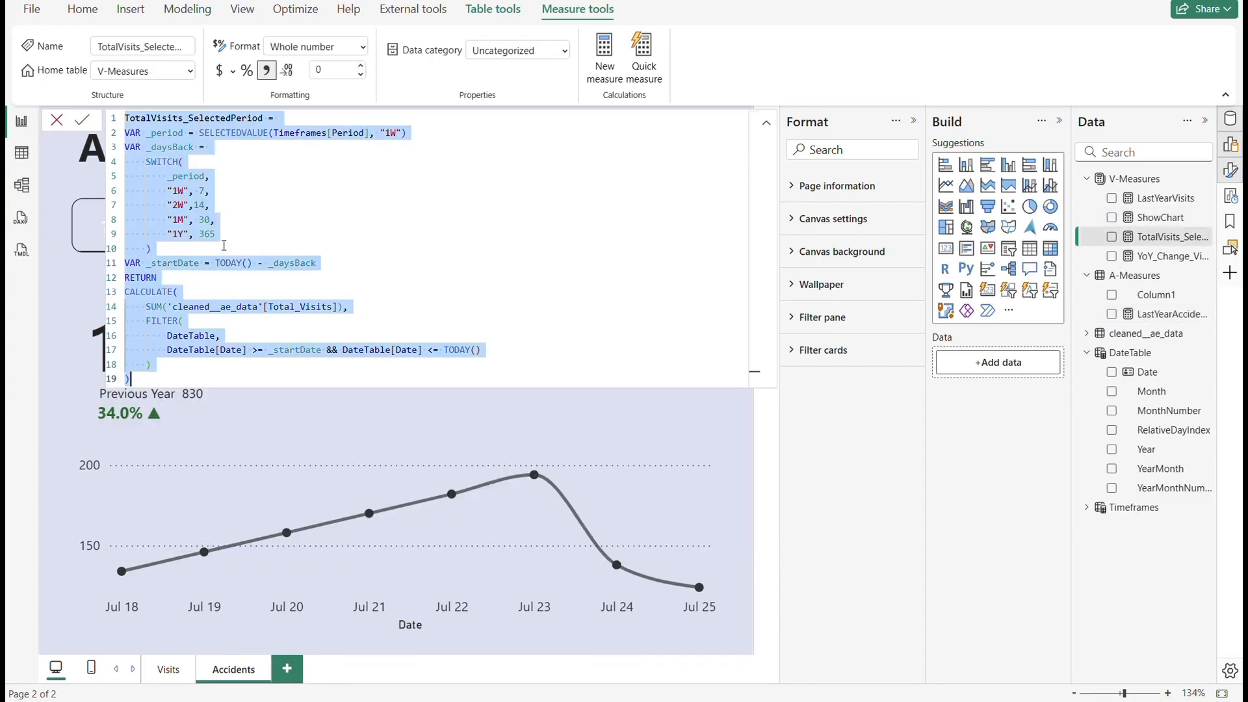
{"action": "left_click", "coordinate": [1132, 277]}
{"action": "left_click", "coordinate": [361, 145]}
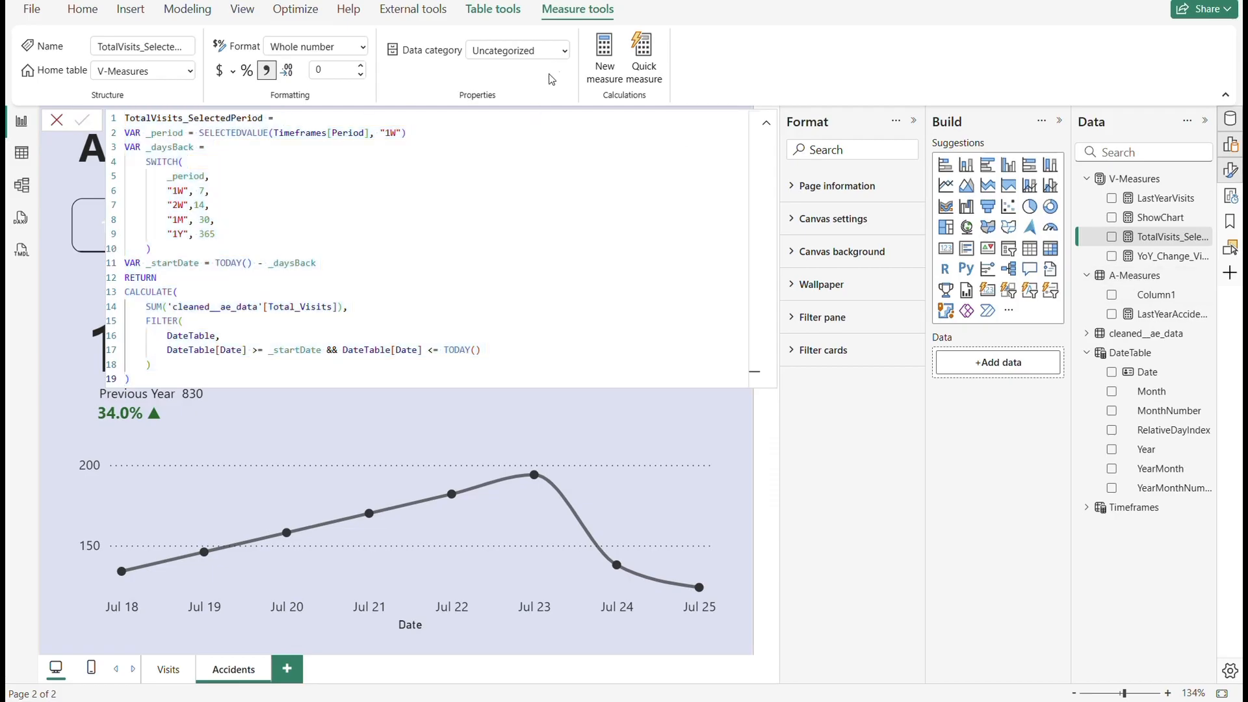
{"action": "left_click", "coordinate": [600, 61]}
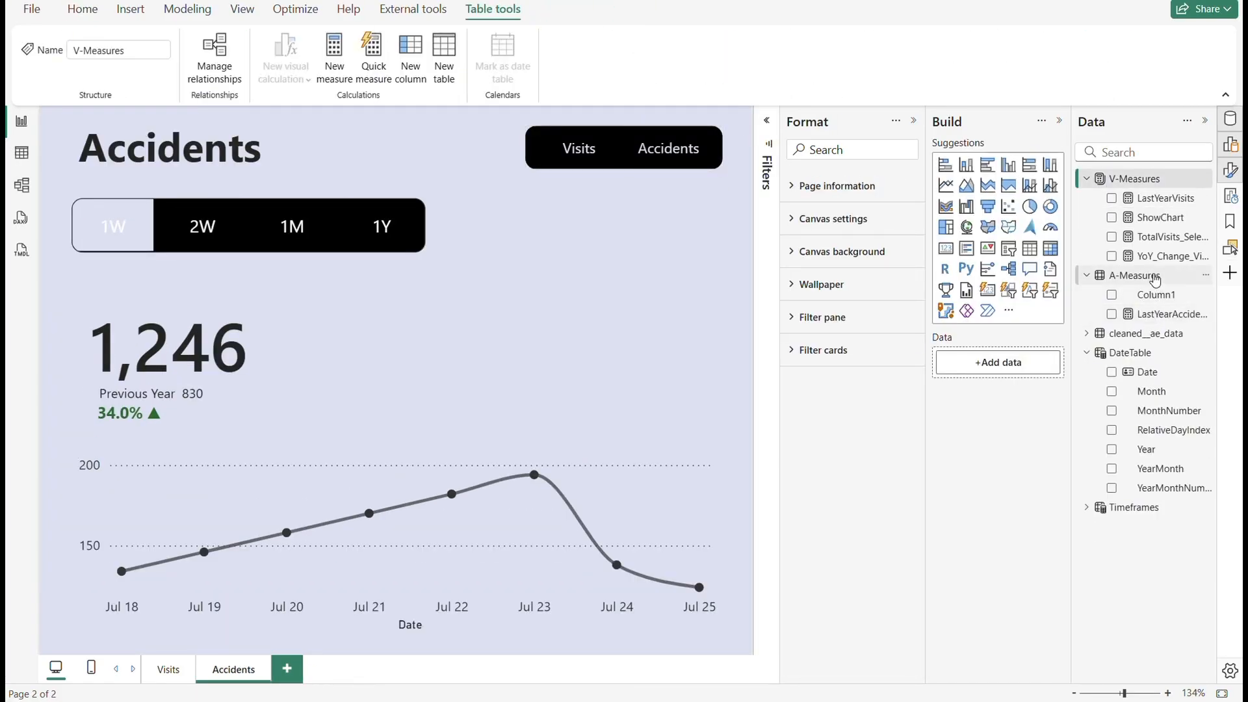
- Create a new measure in the A-Measures table and paste the TotalVisits_SelectedPeriod formula into it
{"action": "left_click", "coordinate": [1154, 277]}
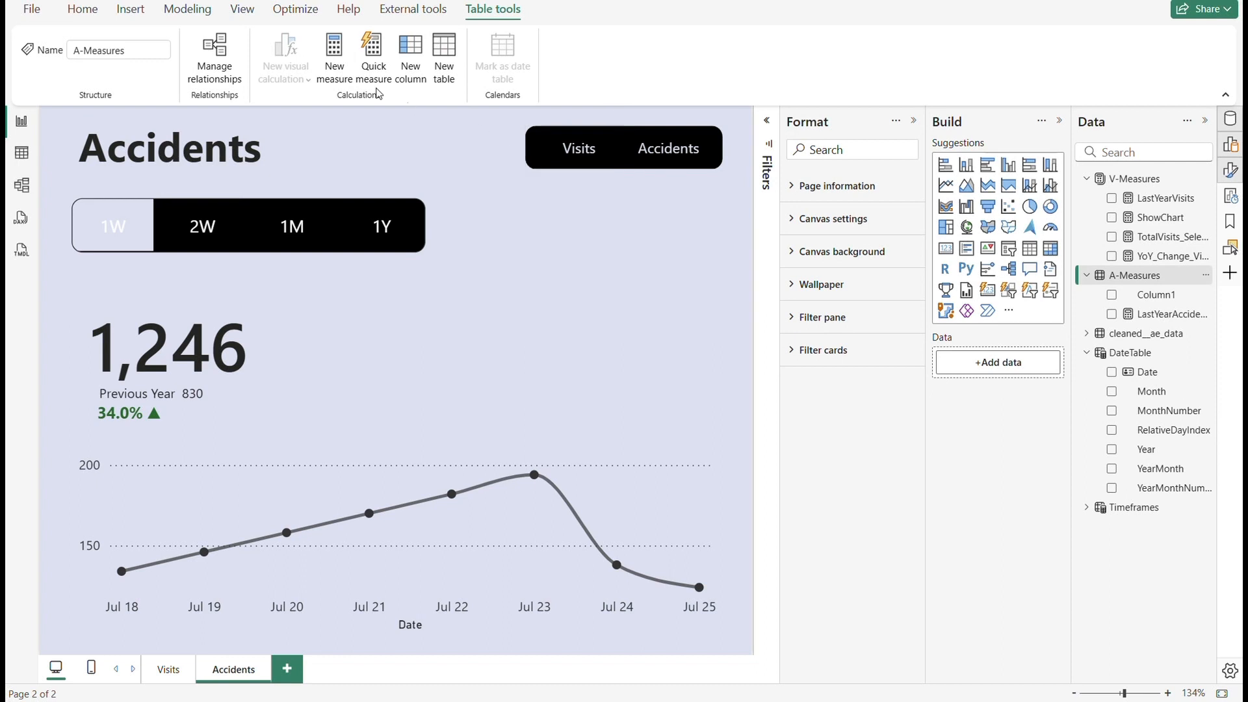
{"action": "left_click", "coordinate": [335, 67]}
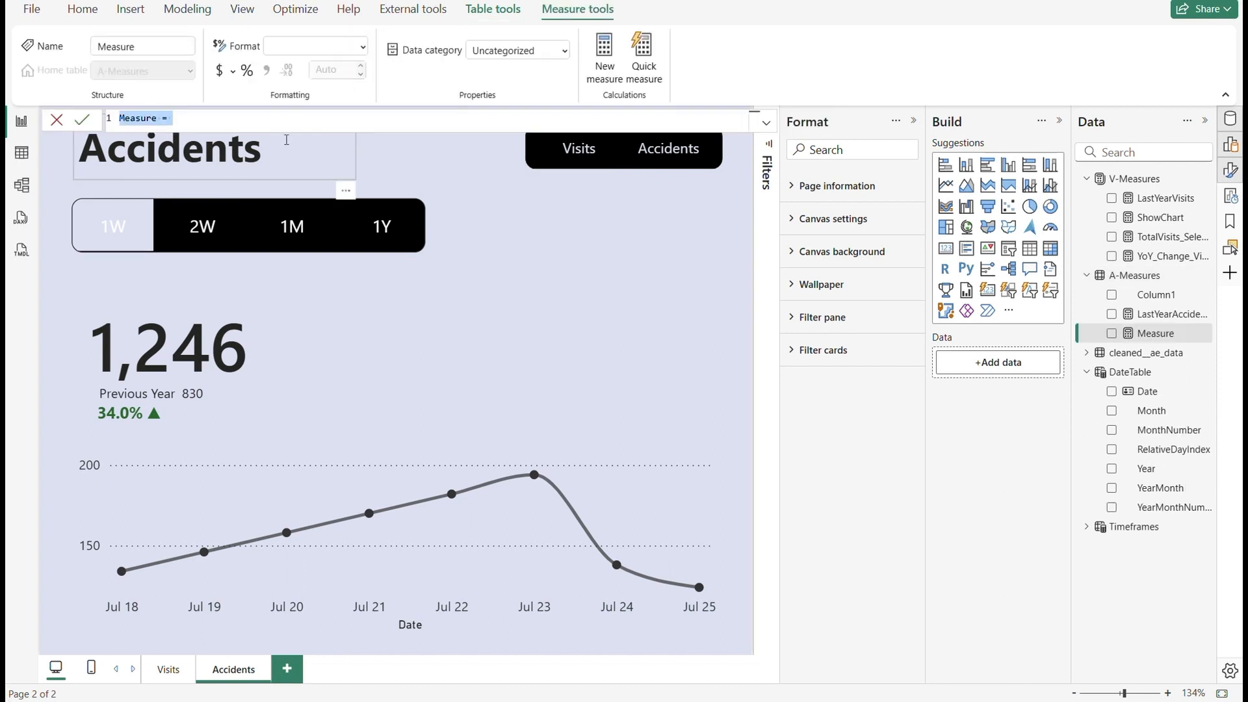
{"action": "key", "text": "ctrl+v"}
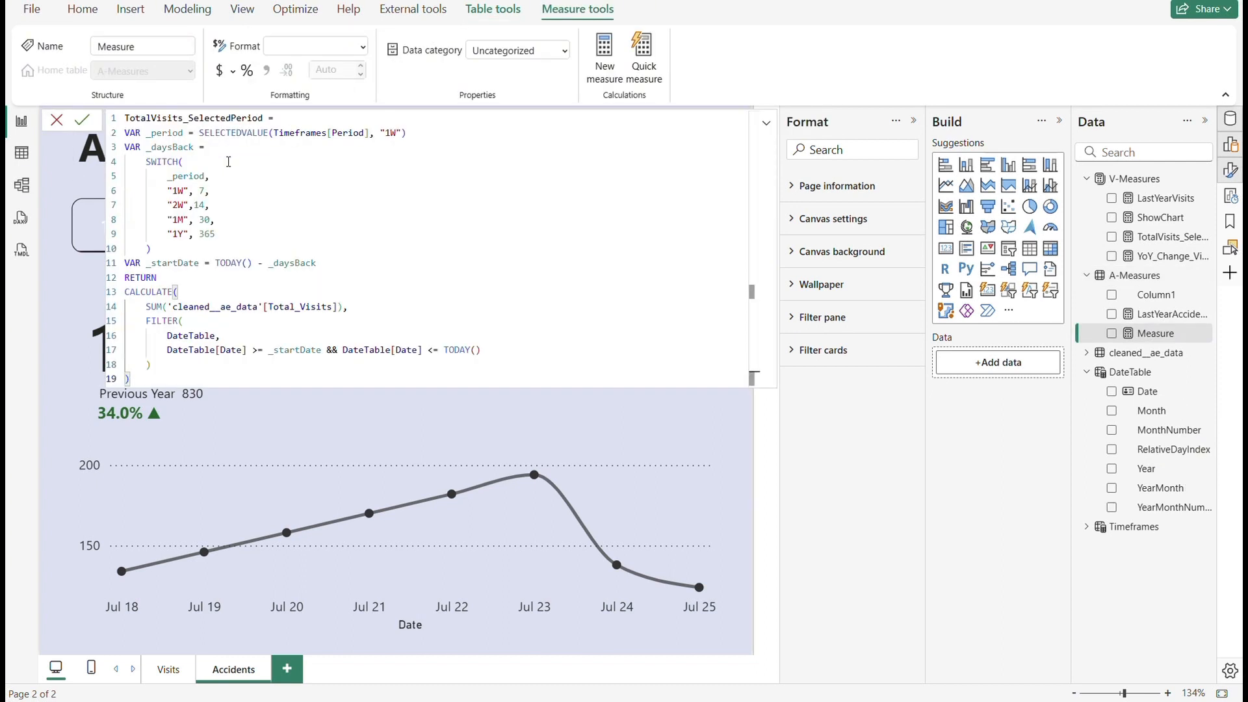
- In the pasted TotalVisits_SelectedPeriod formula, change the summed cleaned__ae_data column to Accidents
{"action": "left_click_drag", "start_coordinate": [334, 308], "coordinate": [273, 305]}
{"action": "key", "text": "BackSpace"}
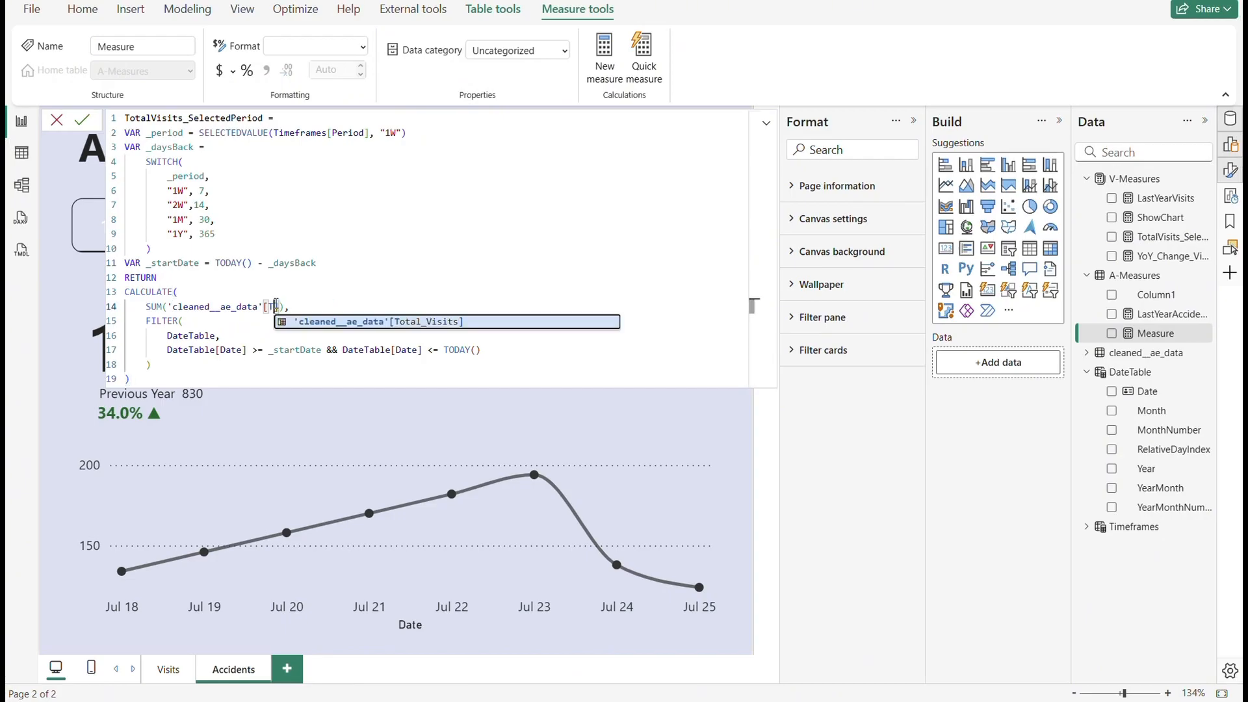
{"action": "type", "text": "iden"}
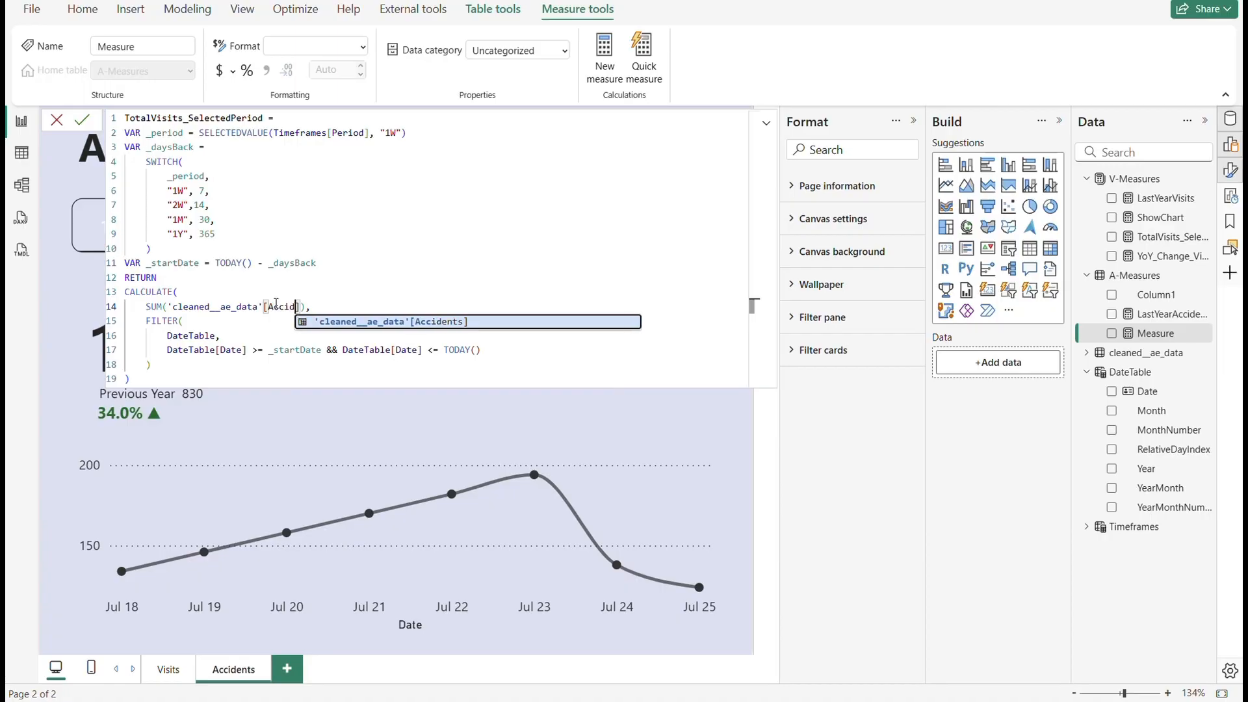
{"action": "type", "text": "ts"}
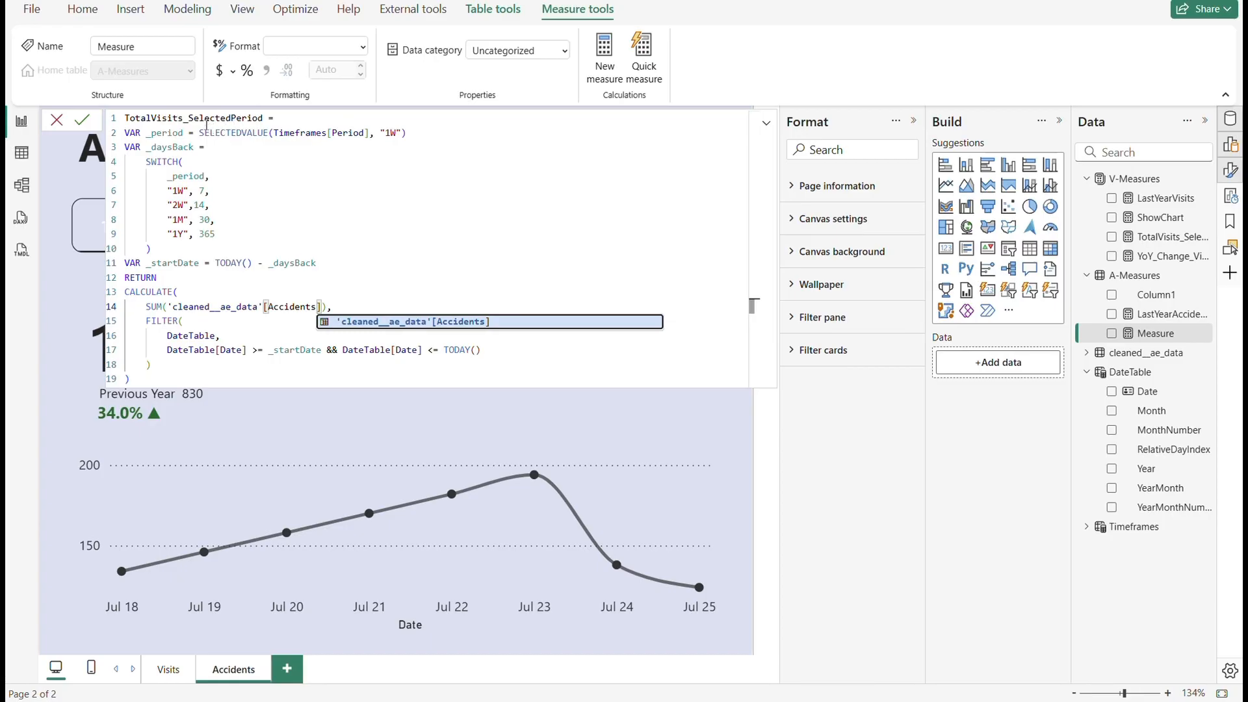
- Rename the pasted measure TotalAccidents_SelectedPeriod in its formula and commit it
{"action": "left_click_drag", "start_coordinate": [181, 118], "coordinate": [152, 117]}
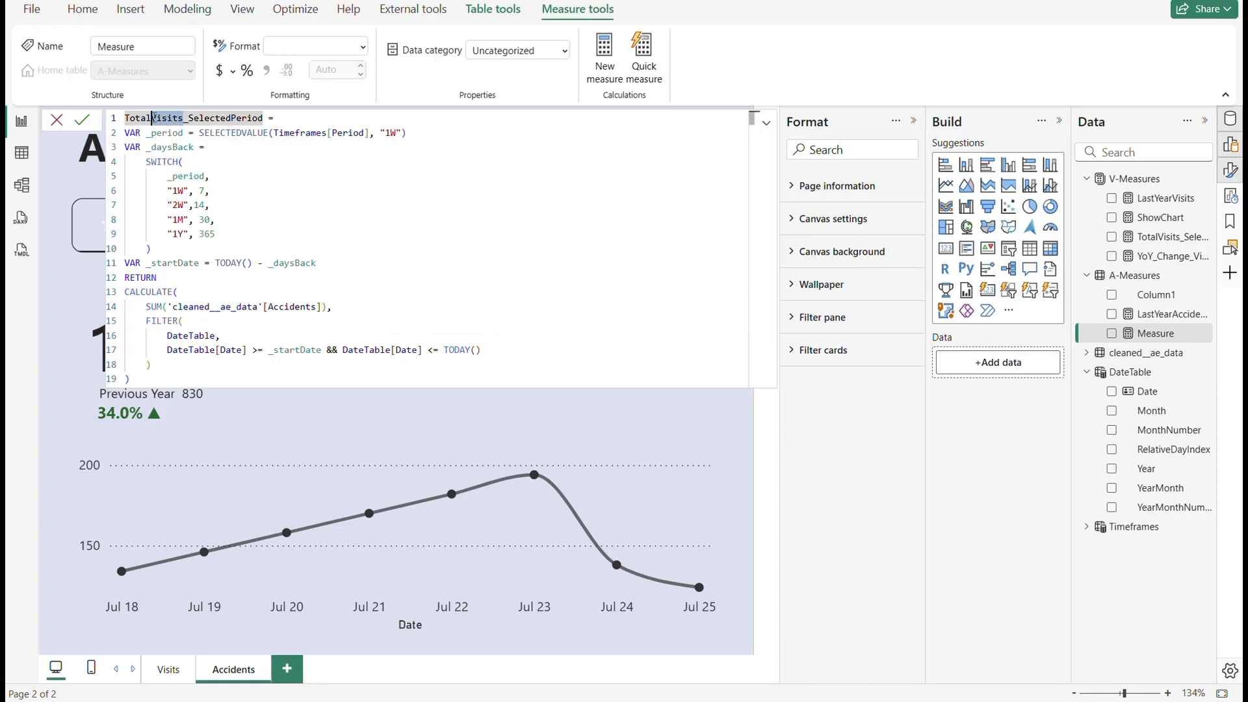
{"action": "type", "text": "Accidents"}
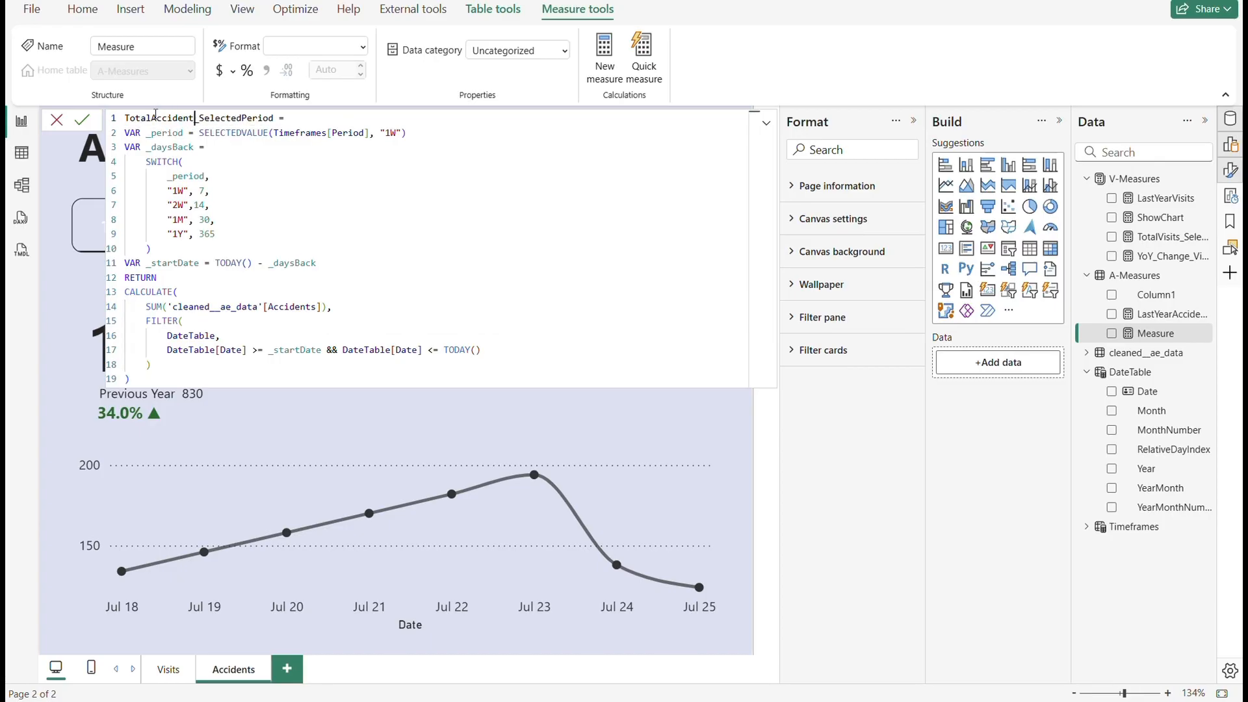
{"action": "left_click", "coordinate": [82, 120]}
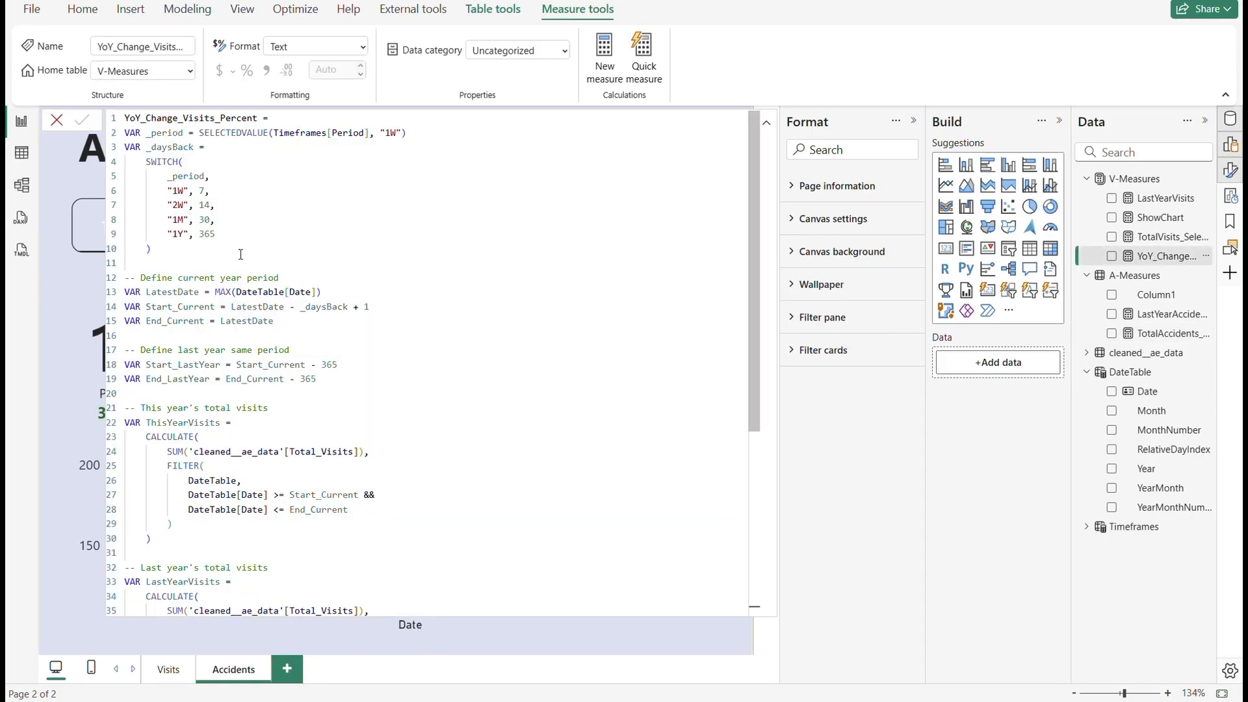
- Copy the full YoY_Change_Visits_Percent formula from V-Measures into a new measure in the A-Measures table
{"action": "left_click", "coordinate": [245, 249]}
{"action": "key", "text": "ctrl+a"}
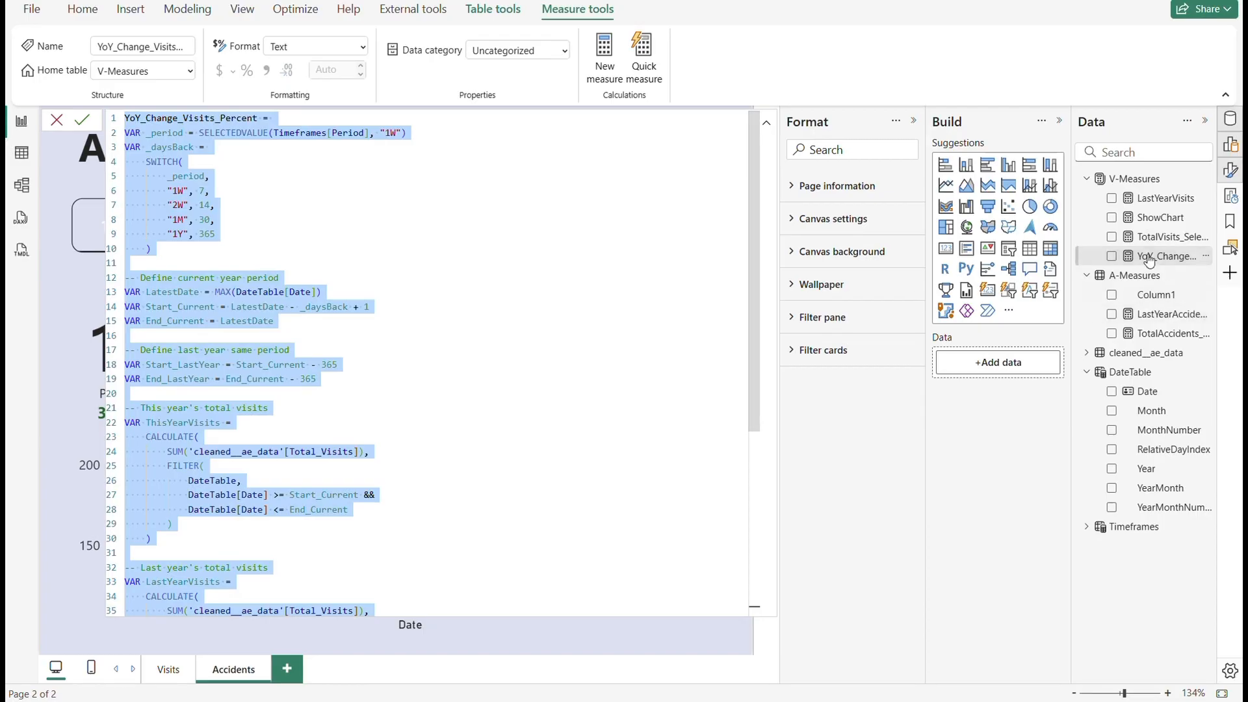
{"action": "left_click", "coordinate": [1145, 275]}
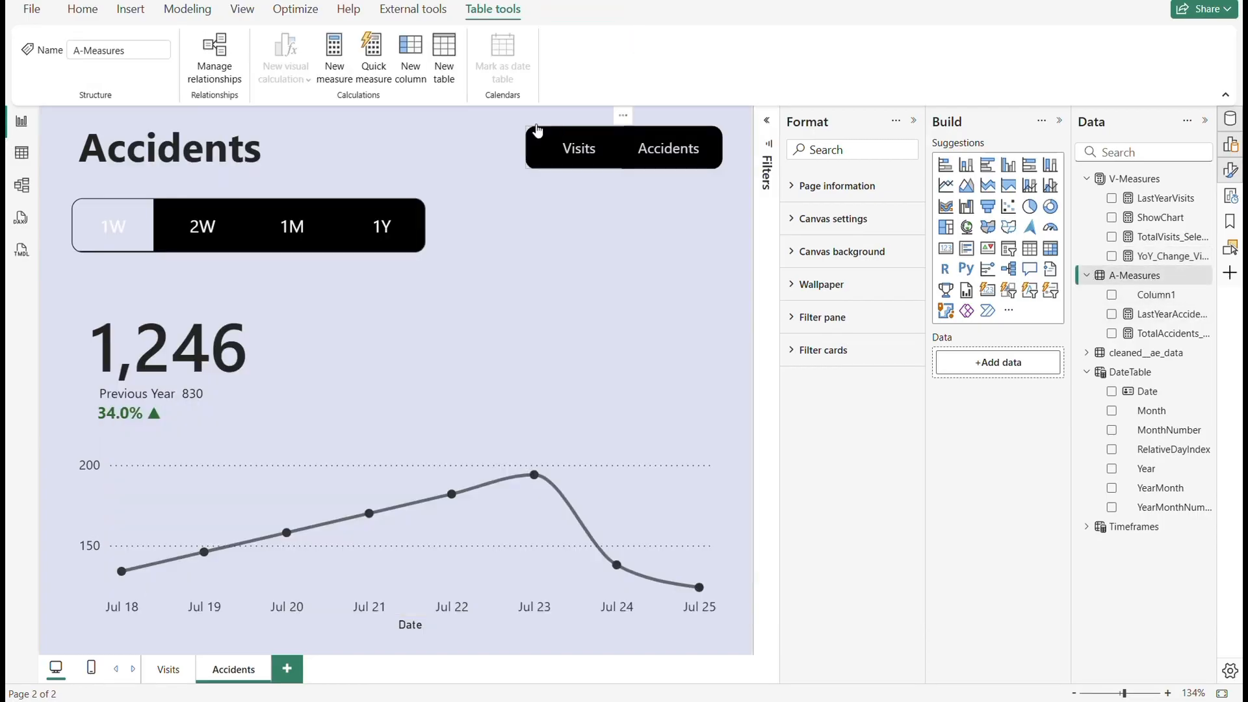
{"action": "left_click", "coordinate": [338, 55]}
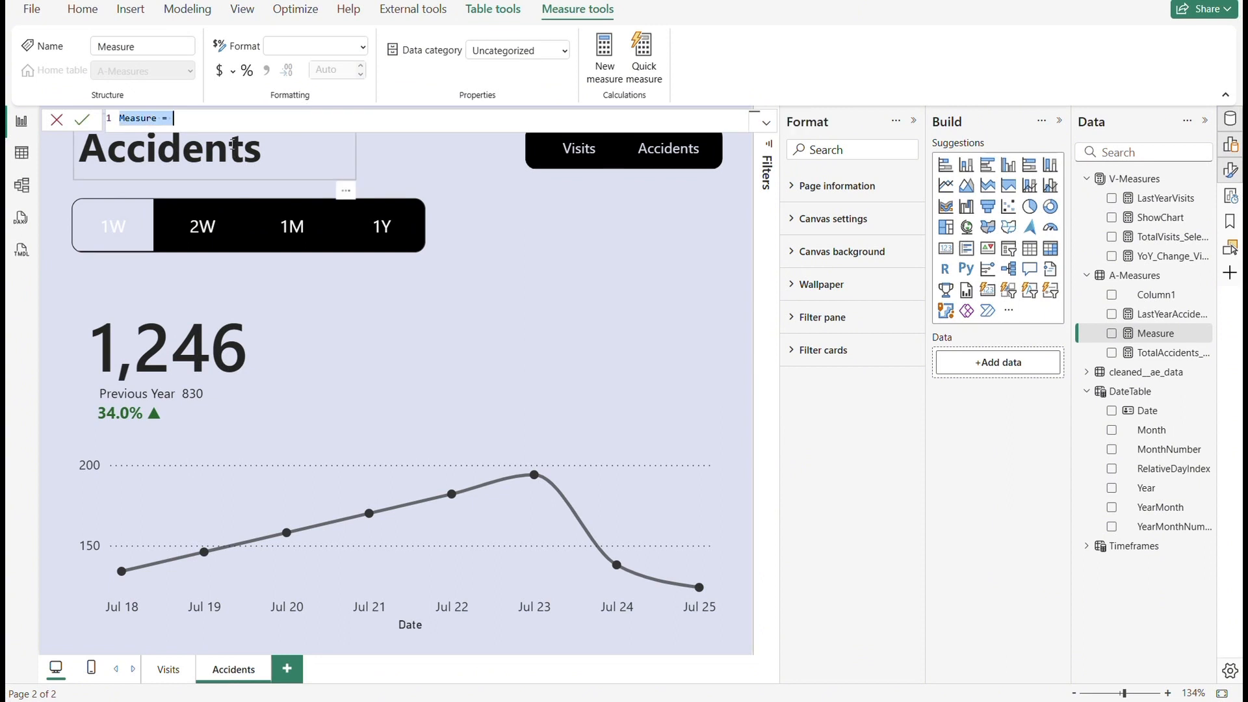
{"action": "key", "text": "ctrl+v"}
- In the pasted year-over-year formula, change both summed cleaned__ae_data columns to Accidents and try to commit it
{"action": "scroll", "coordinate": [362, 362], "scroll_direction": "down", "scroll_amount": 1}
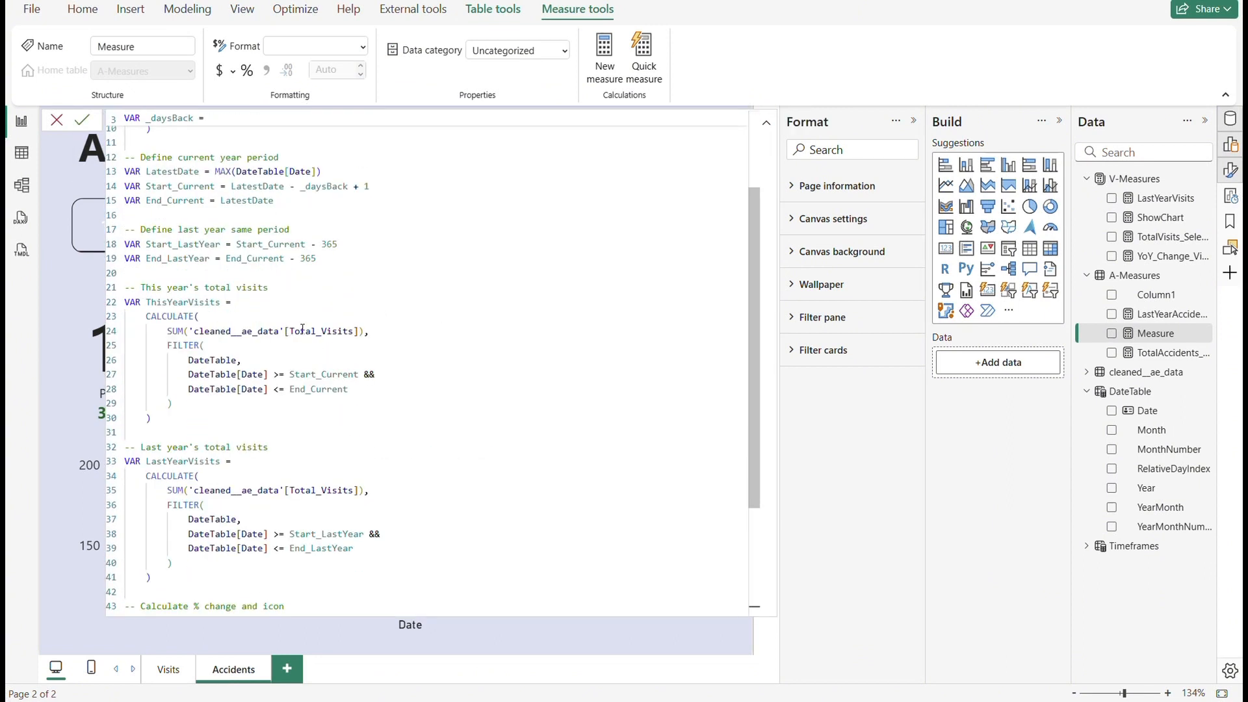
{"action": "scroll", "coordinate": [374, 321], "scroll_direction": "up", "scroll_amount": 3}
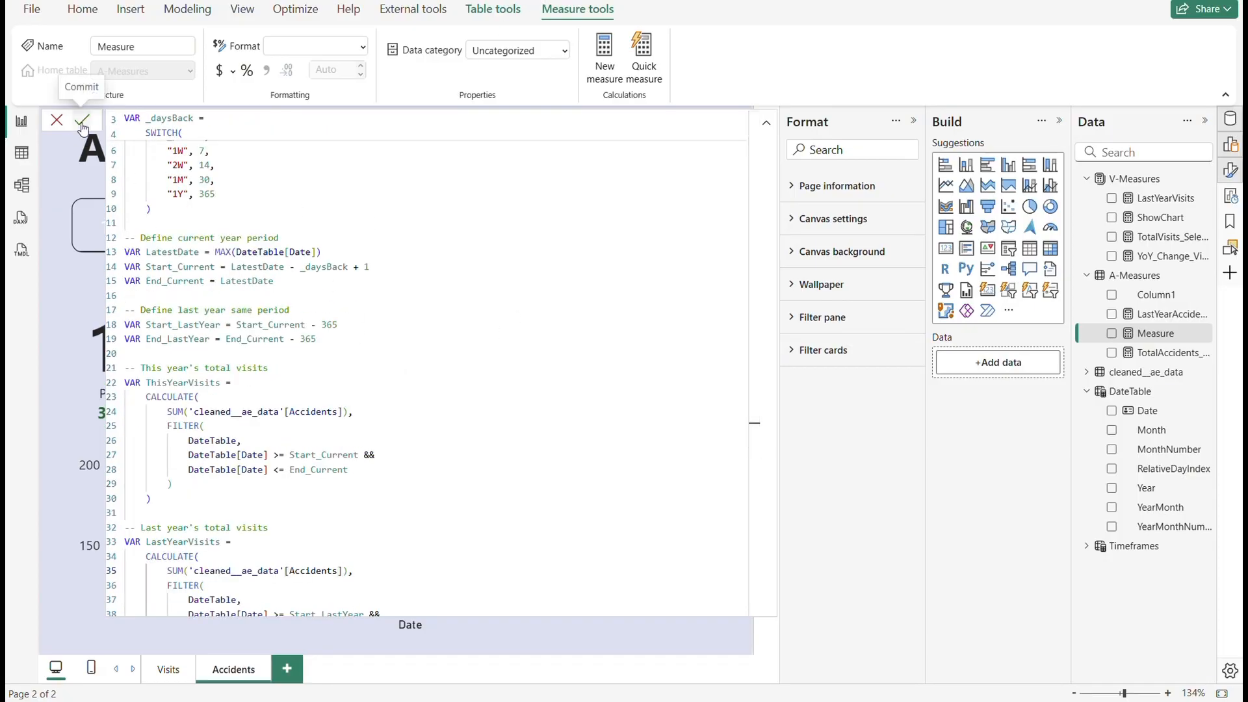
{"action": "left_click", "coordinate": [83, 123]}
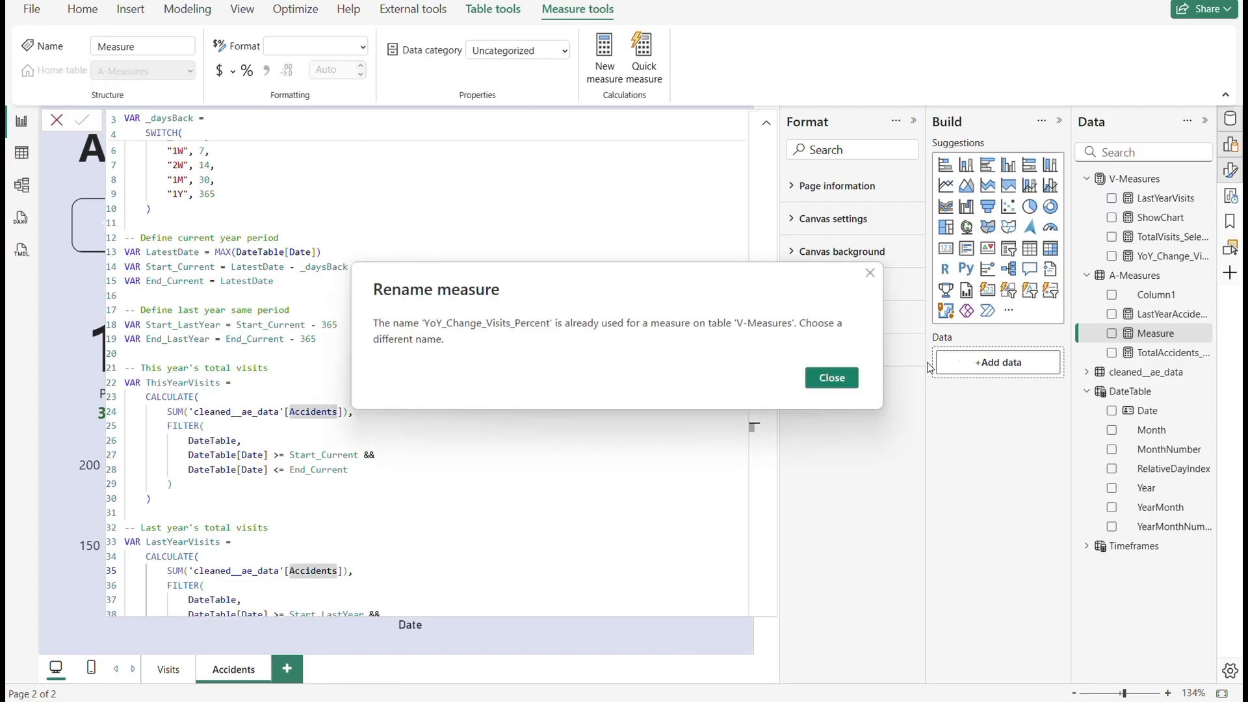
- Rename the new measure YoY_Change_Accidents_Percent in its formula, commit it and close the formula editor
{"action": "left_click", "coordinate": [831, 377]}
{"action": "left_click_drag", "start_coordinate": [214, 117], "coordinate": [189, 117]}
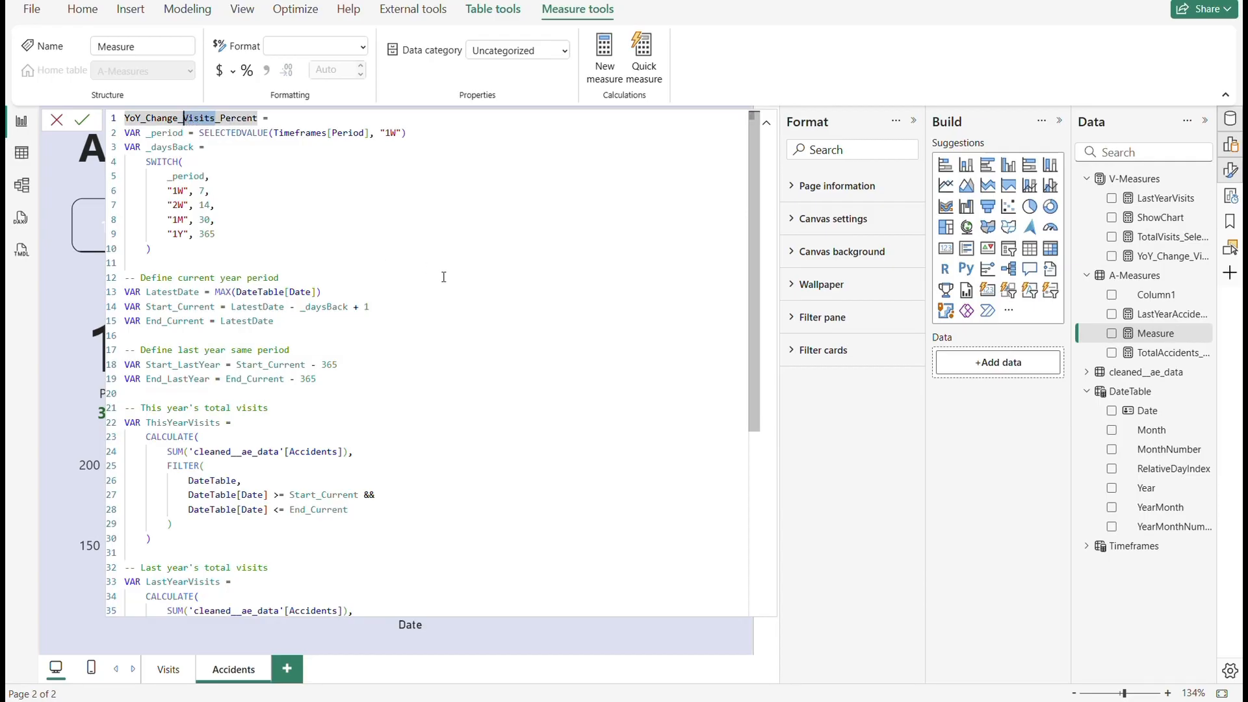
{"action": "type", "text": "Accidents"}
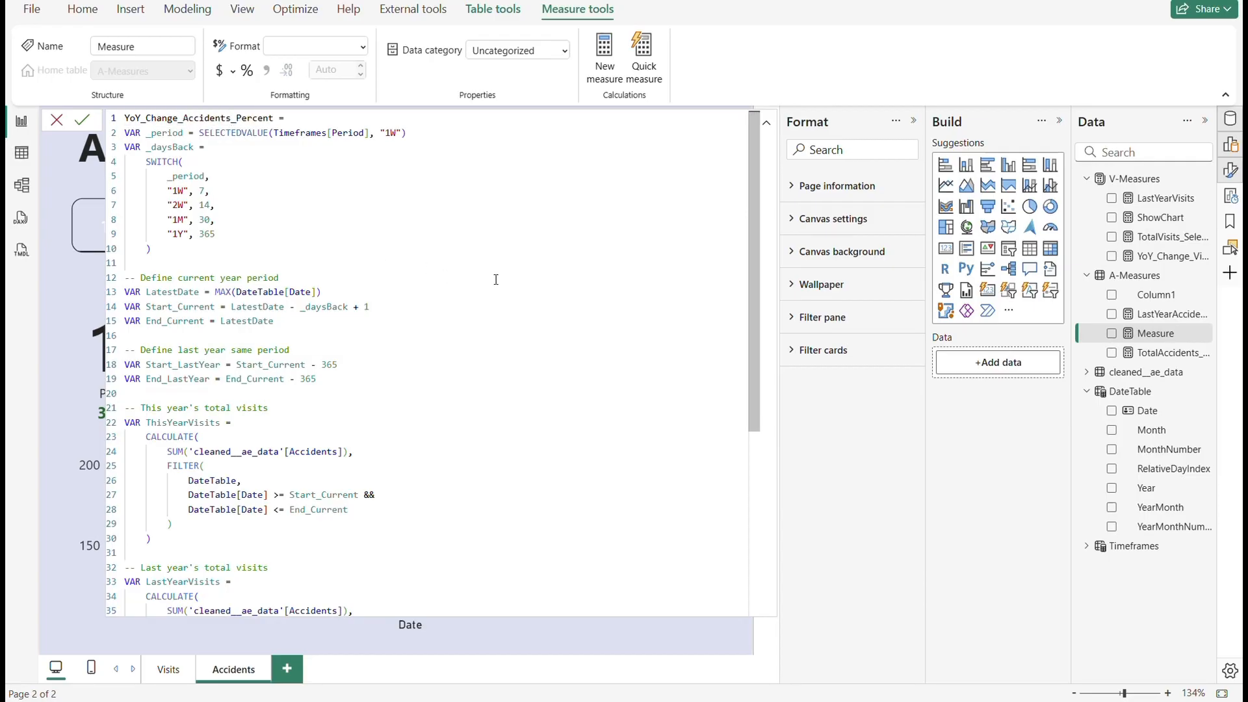
{"action": "left_click", "coordinate": [85, 121]}
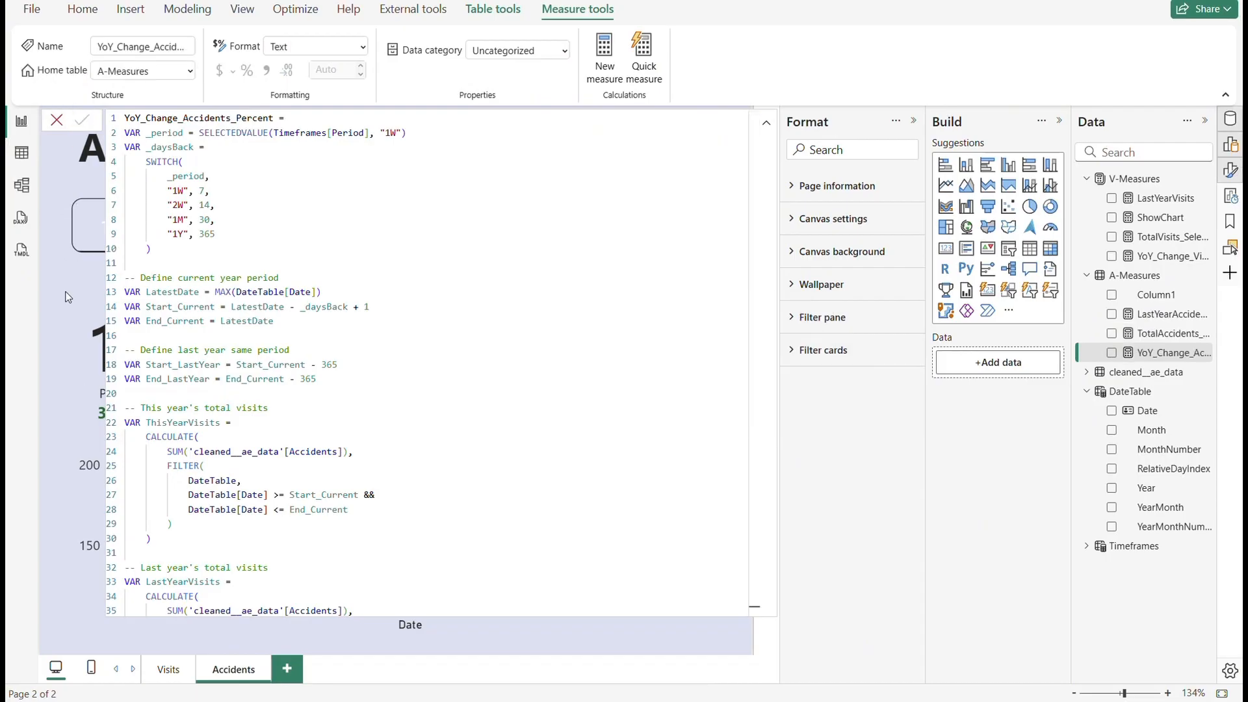
{"action": "left_click", "coordinate": [56, 120]}
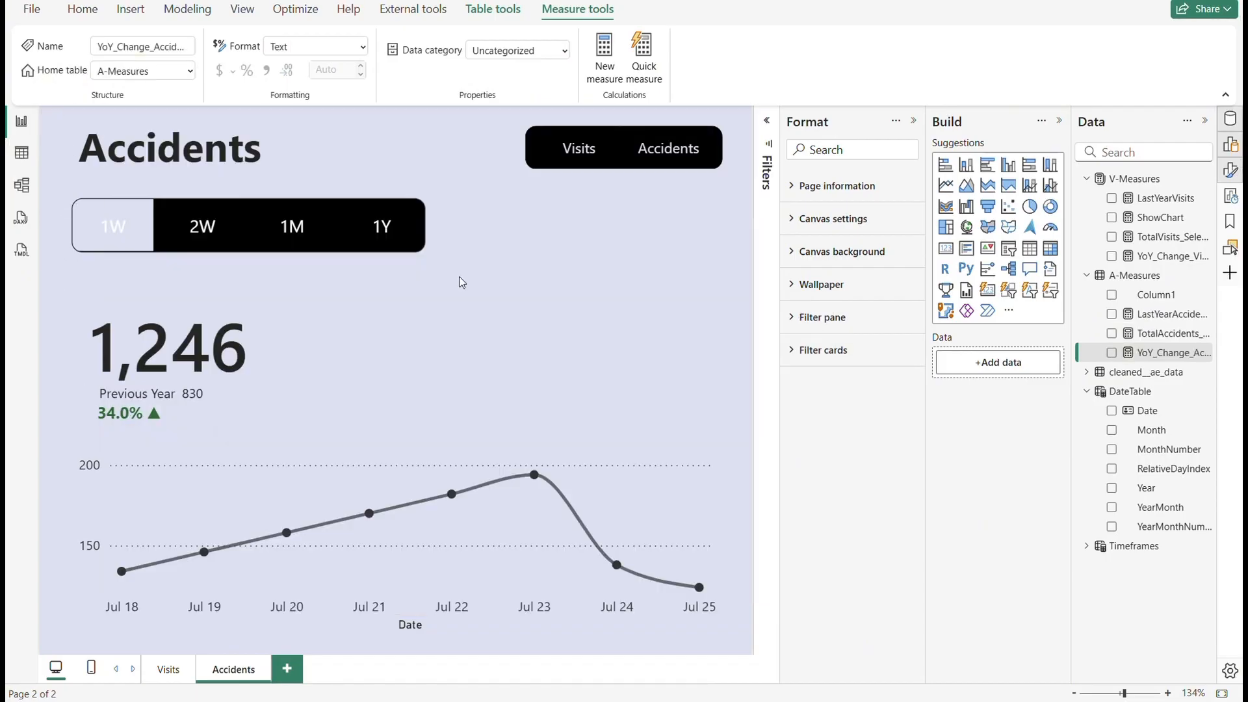
- On the Accidents page, replace the large KPI card's visits measure with TotalAccidents_SelectedPeriod
{"action": "left_click", "coordinate": [223, 346]}
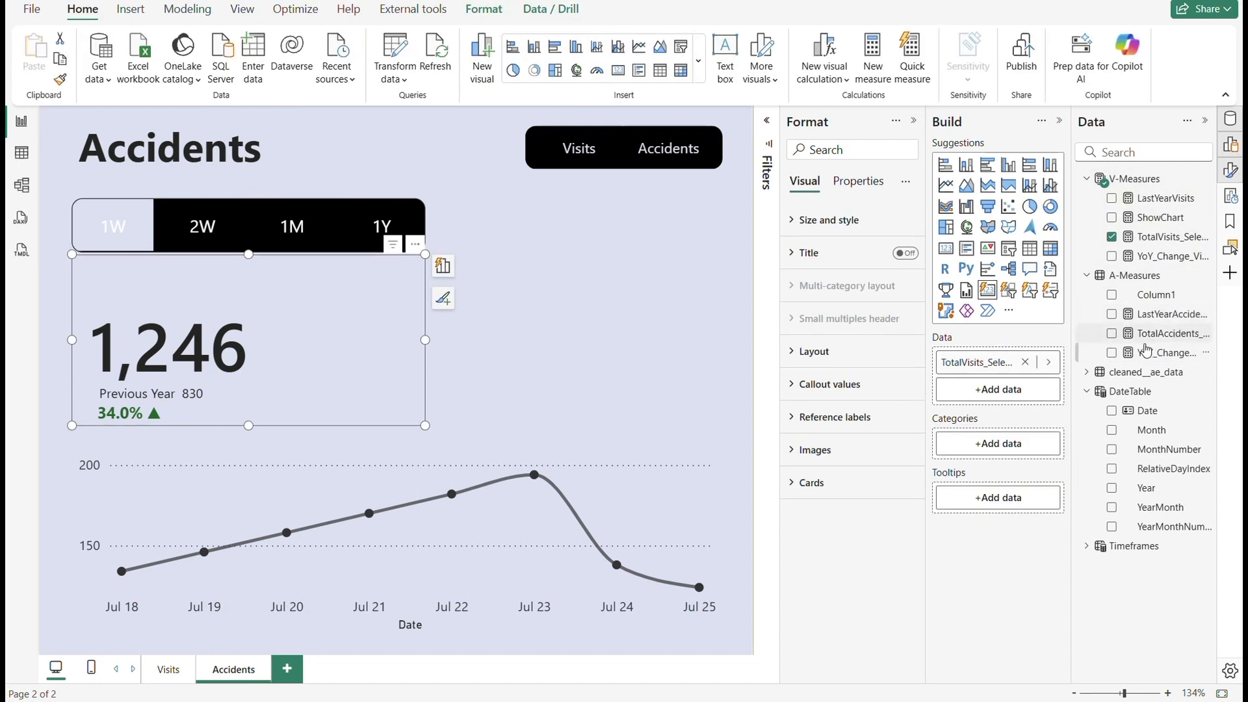
{"action": "left_click_drag", "start_coordinate": [1167, 338], "coordinate": [1014, 390]}
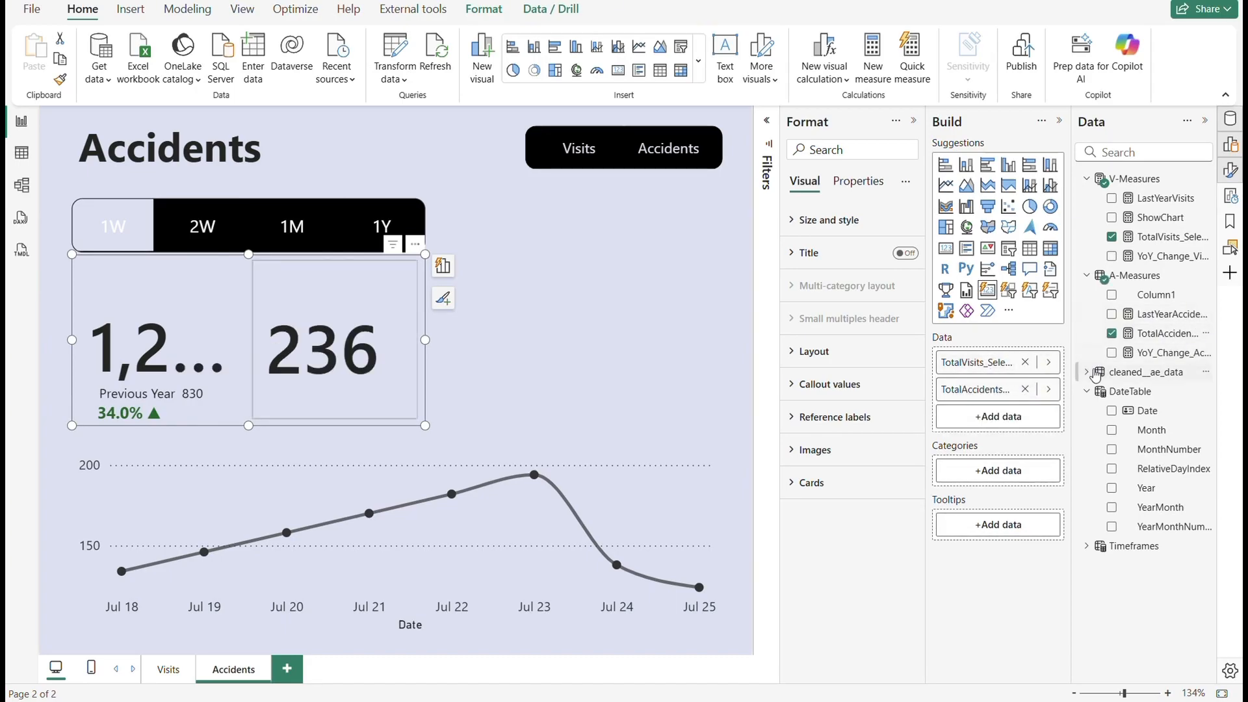
{"action": "left_click", "coordinate": [1025, 362]}
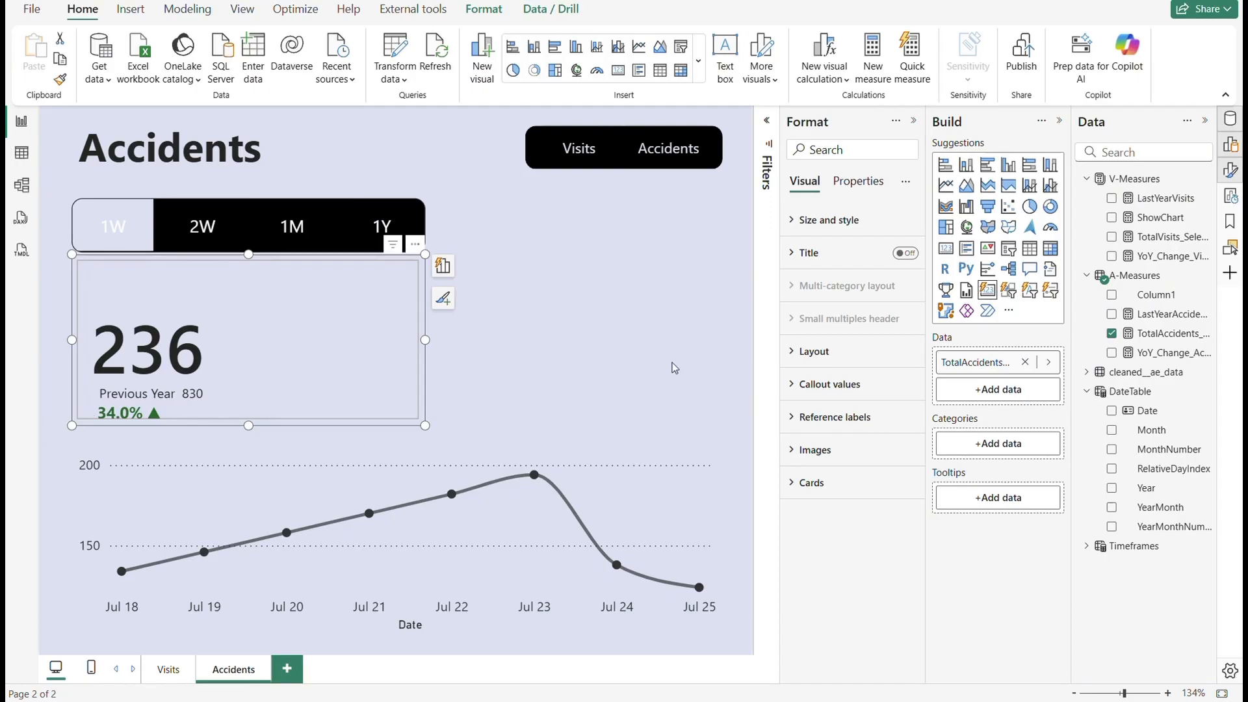
{"action": "left_click", "coordinate": [625, 398]}
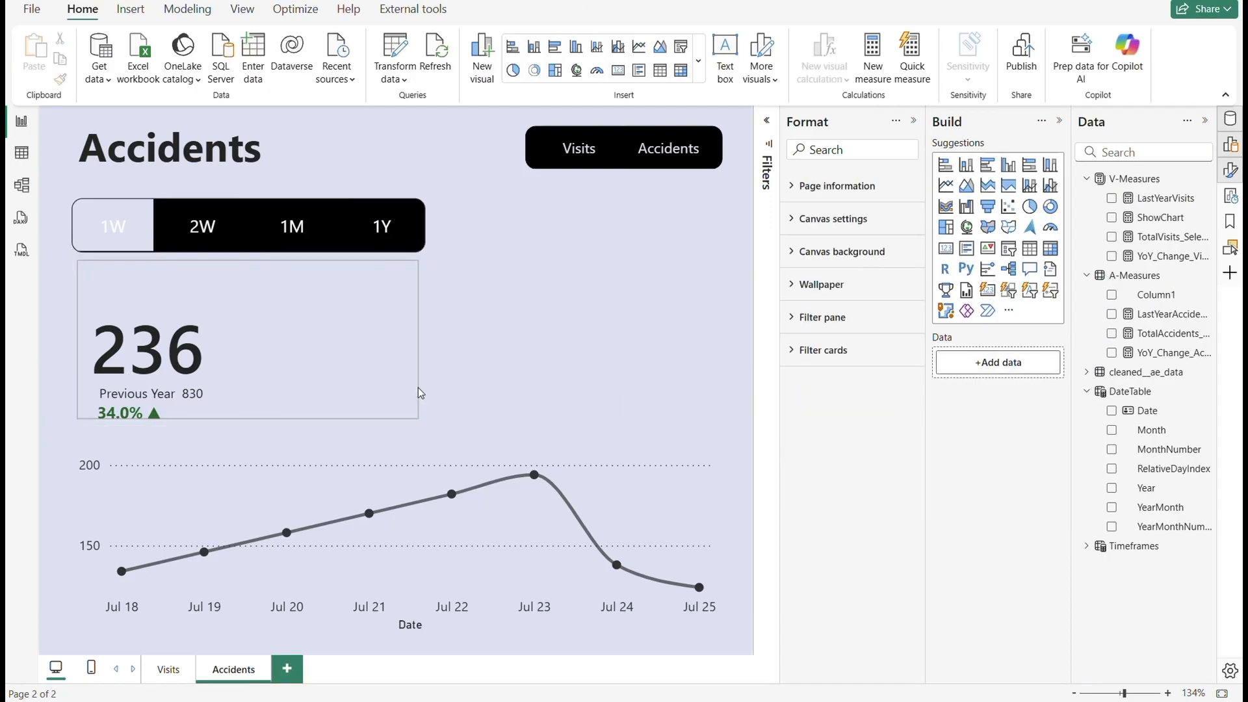
- Replace LastYearVisits with LastYearAccidents in the Previous Year card
{"action": "left_click", "coordinate": [195, 396]}
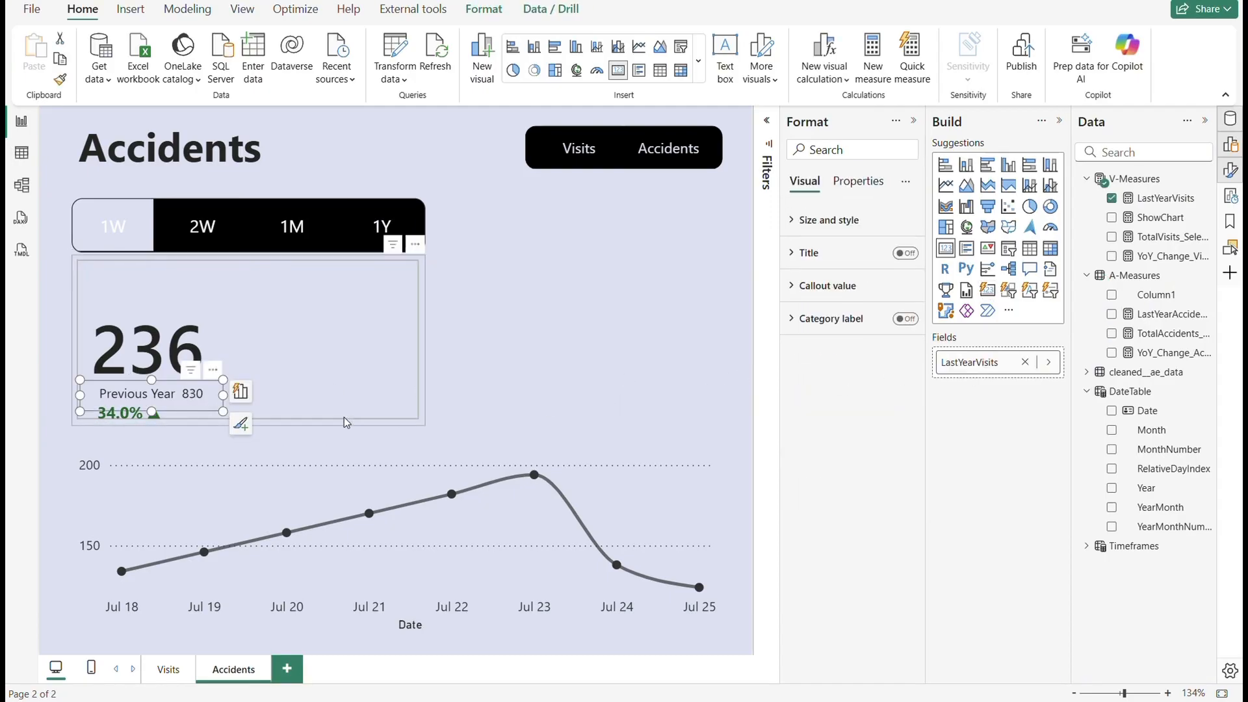
{"action": "left_click_drag", "start_coordinate": [1189, 315], "coordinate": [1021, 374]}
{"action": "left_click", "coordinate": [1025, 362]}
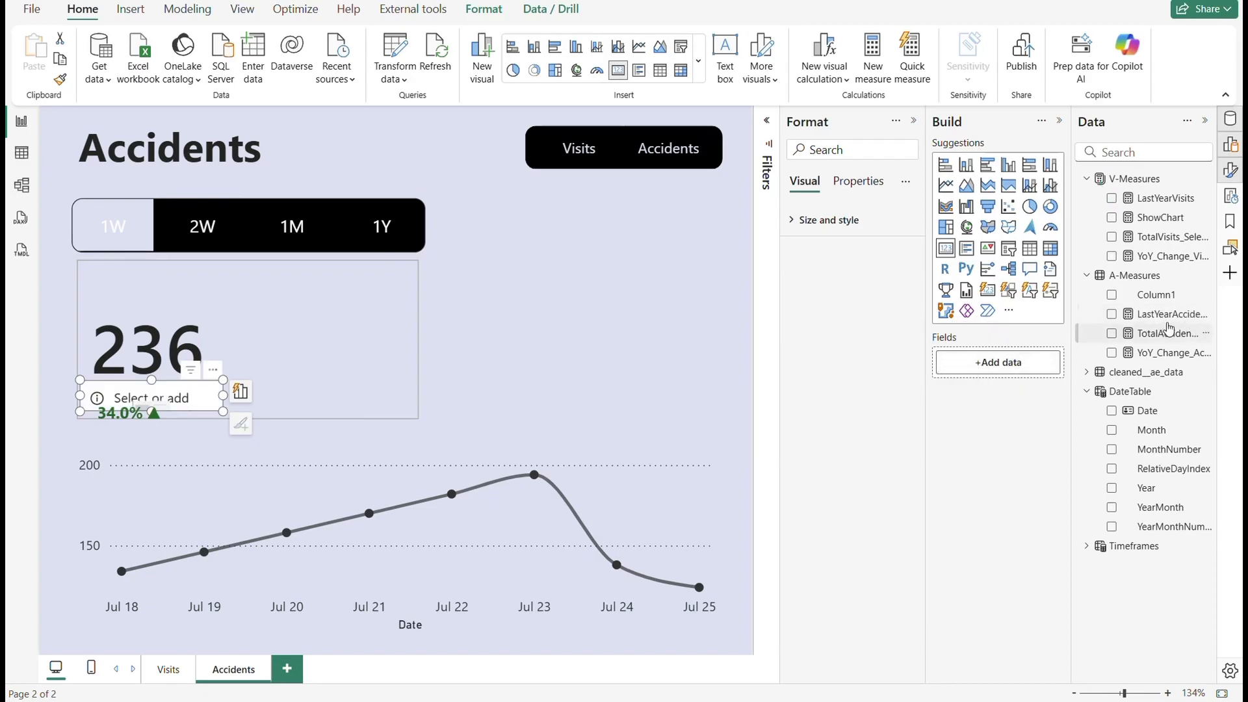
{"action": "left_click_drag", "start_coordinate": [1174, 322], "coordinate": [1032, 365]}
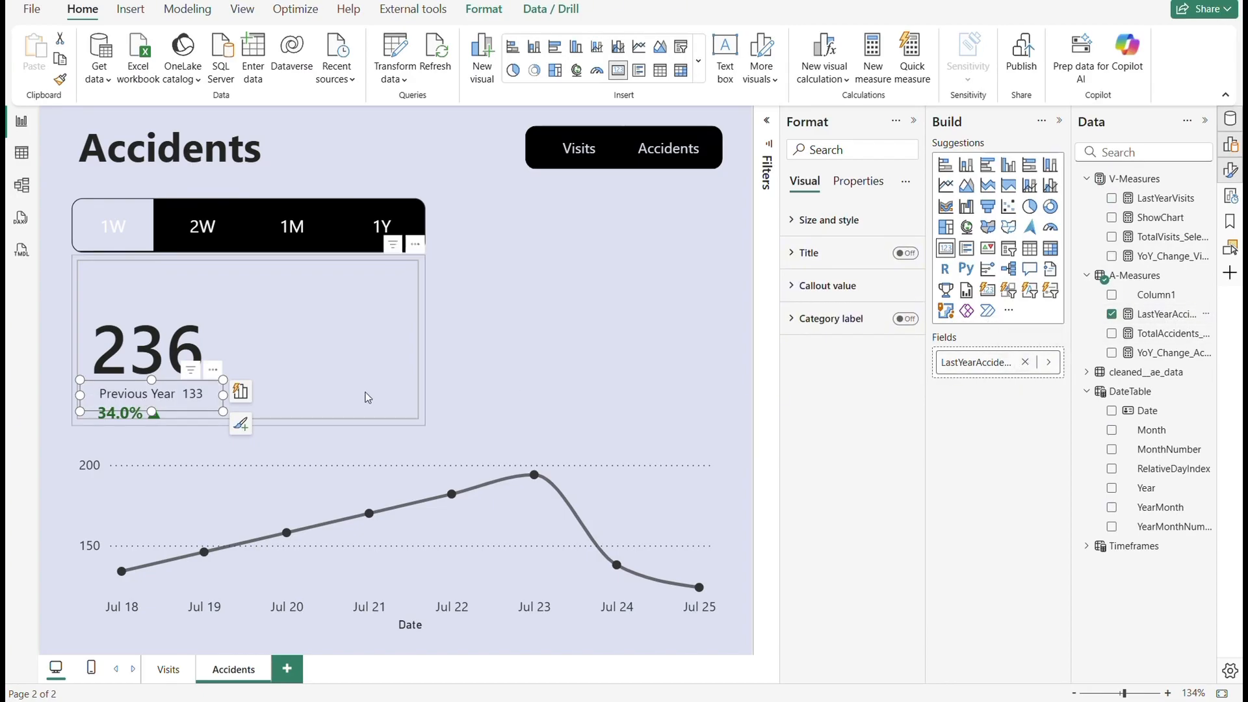
- Replace the percentage card's visits measure with YoY_Change_Accidents_Percent
{"action": "left_click", "coordinate": [120, 413]}
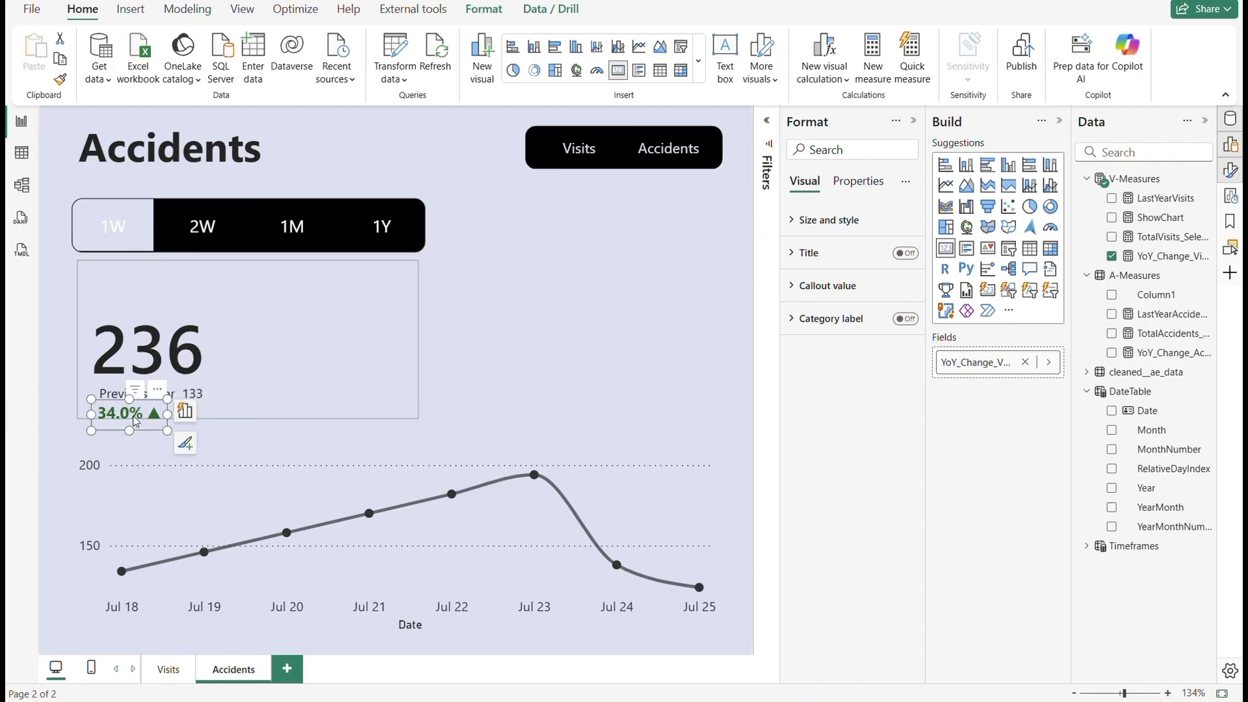
{"action": "left_click", "coordinate": [1025, 362]}
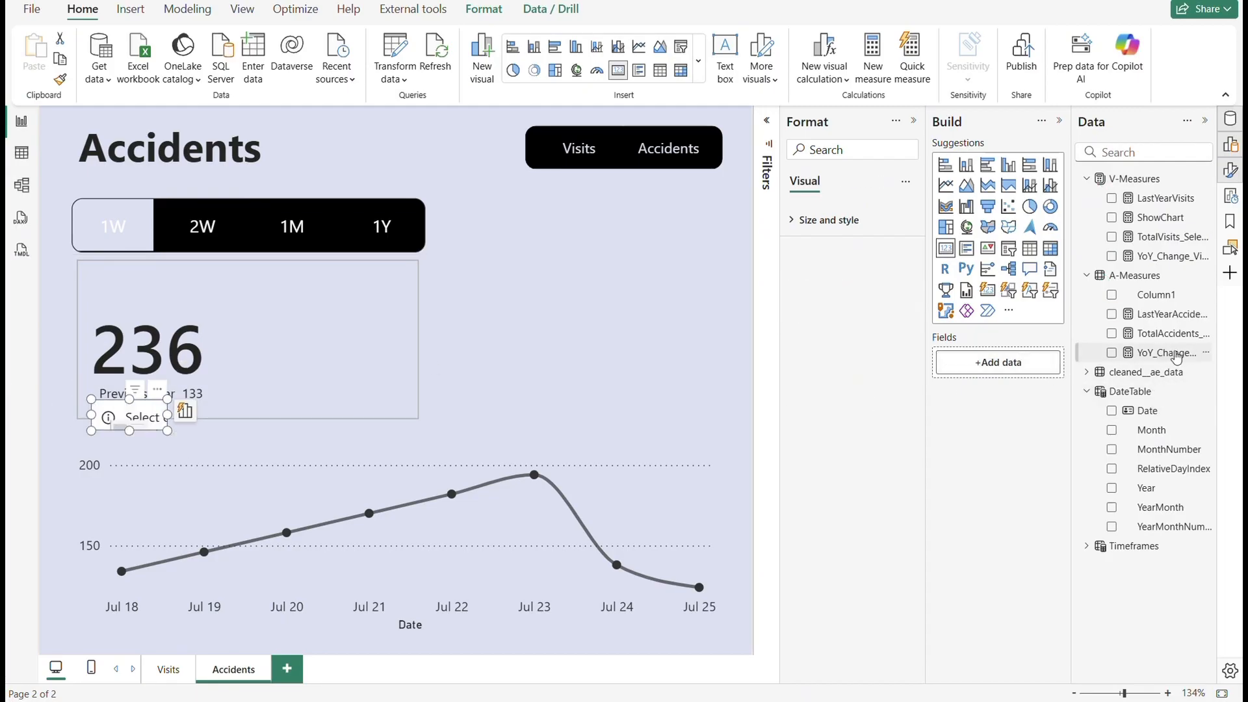
{"action": "left_click_drag", "start_coordinate": [1170, 353], "coordinate": [1018, 367]}
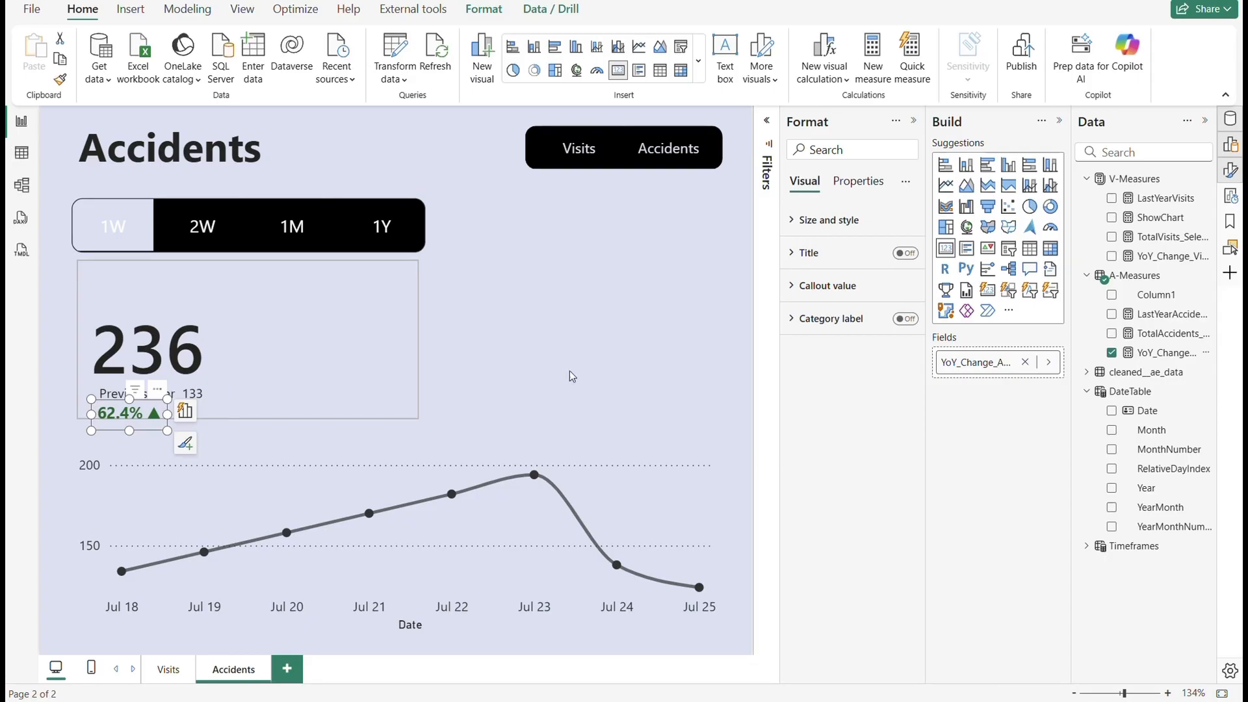
{"action": "left_click", "coordinate": [608, 355]}
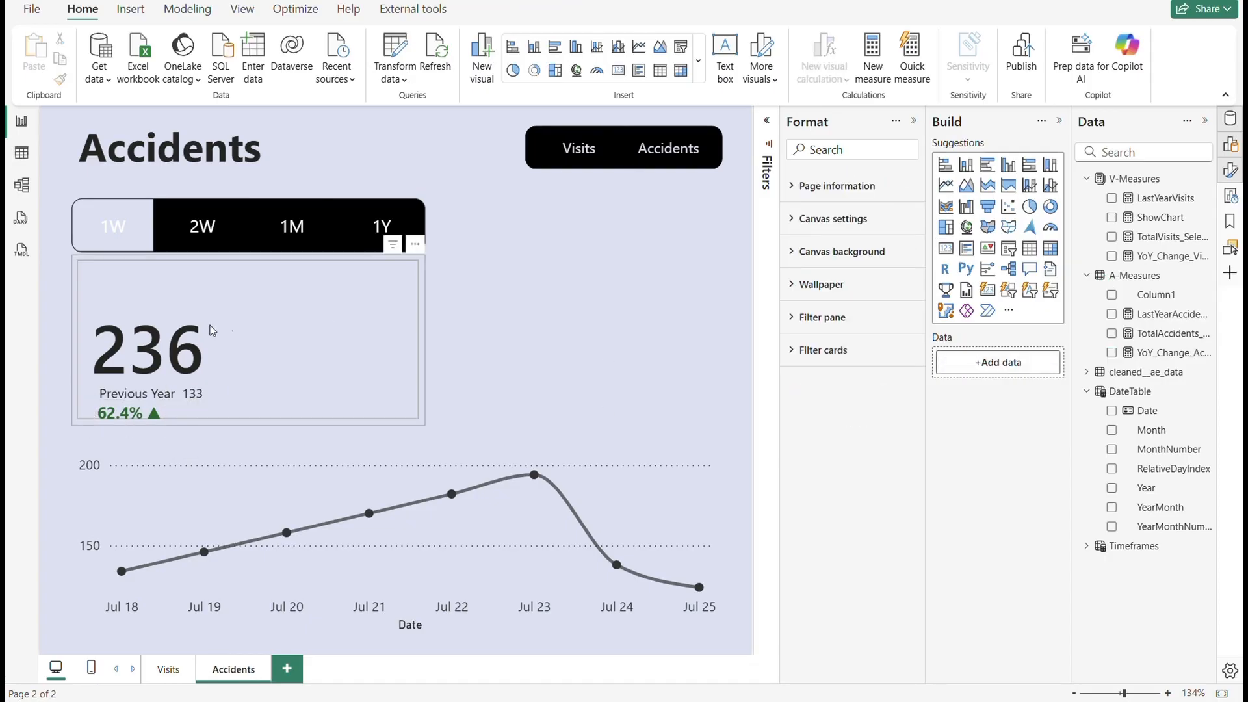
- Set the large accidents KPI card's padding to 0 px on all four sides
{"action": "left_click", "coordinate": [371, 376]}
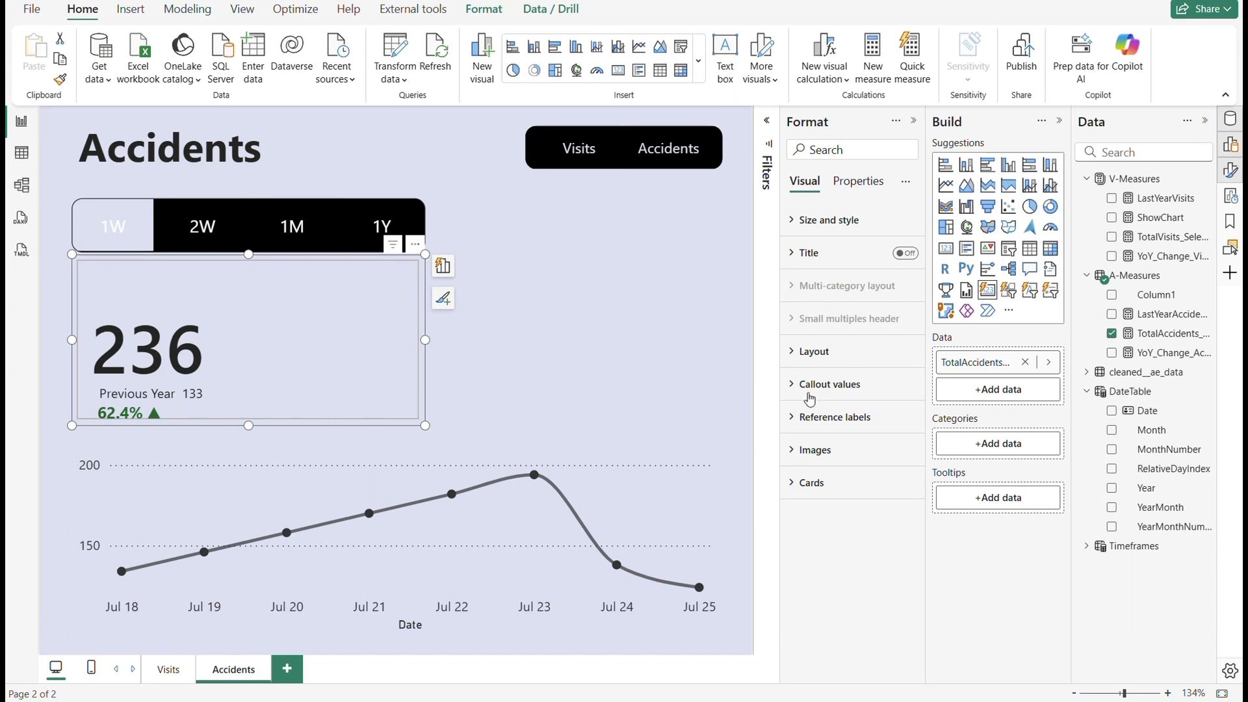
{"action": "left_click", "coordinate": [824, 220]}
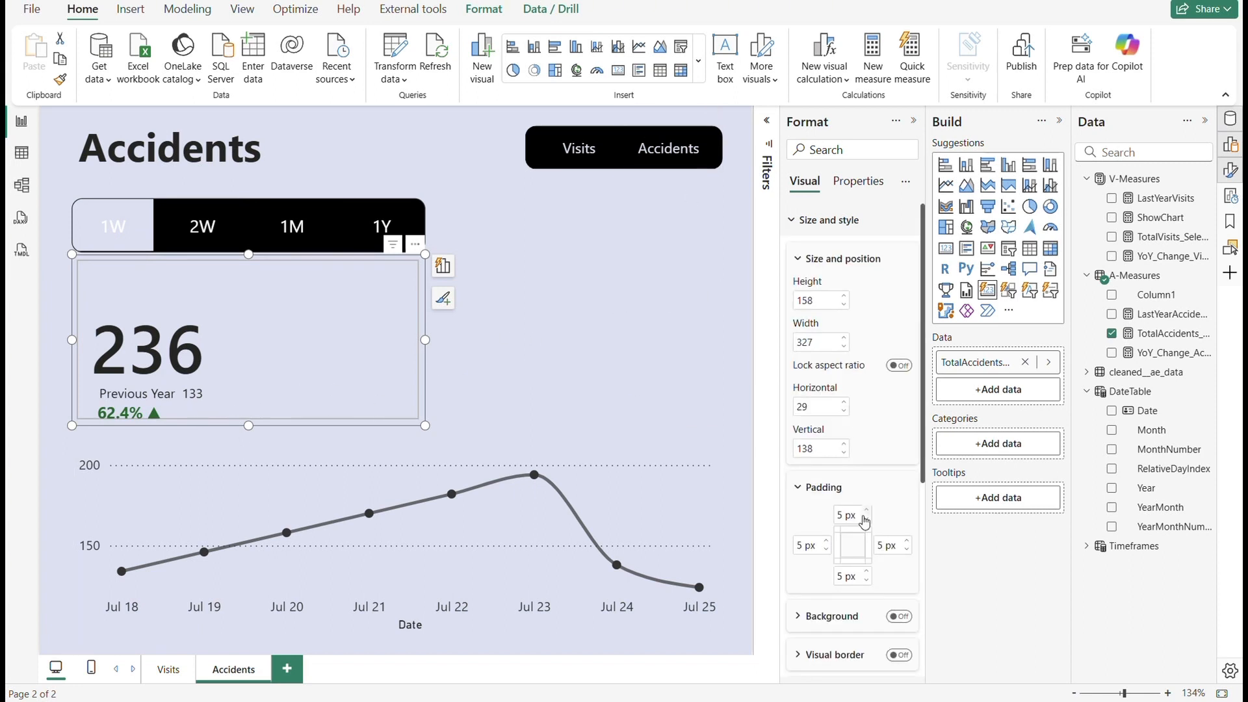
{"action": "double_click", "coordinate": [841, 515]}
{"action": "double_click", "coordinate": [799, 546]}
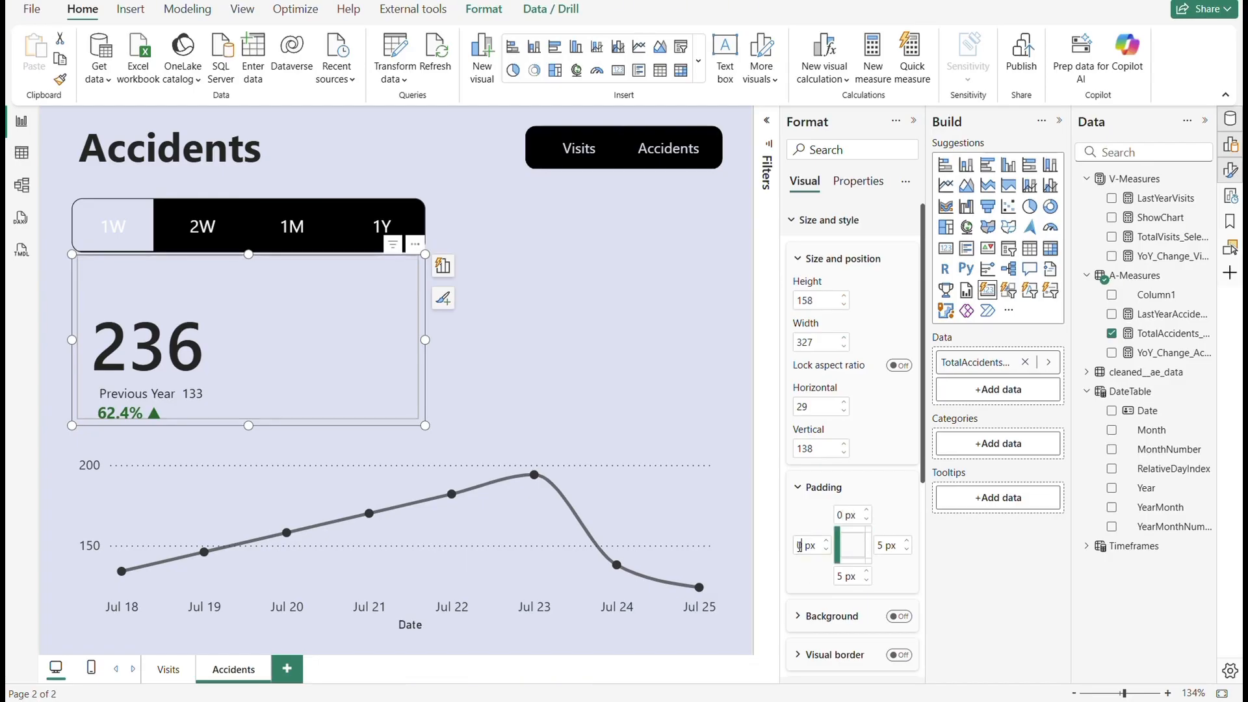
{"action": "double_click", "coordinate": [842, 578]}
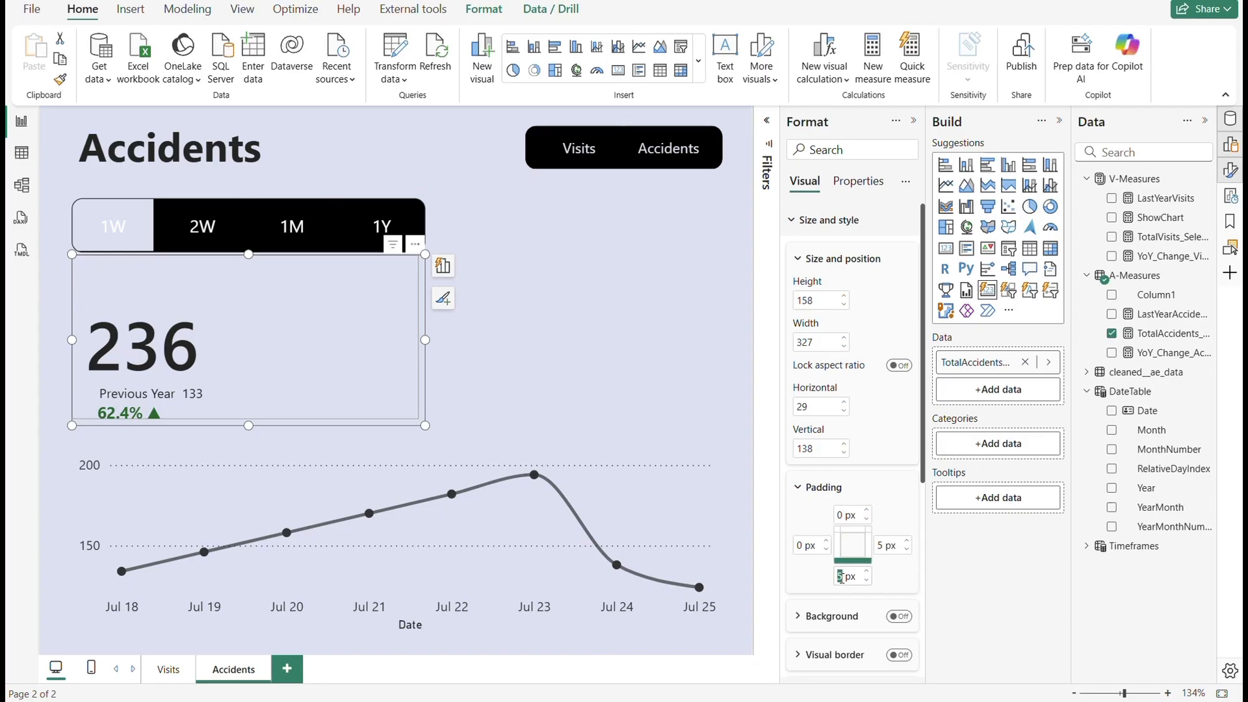
{"action": "double_click", "coordinate": [883, 545]}
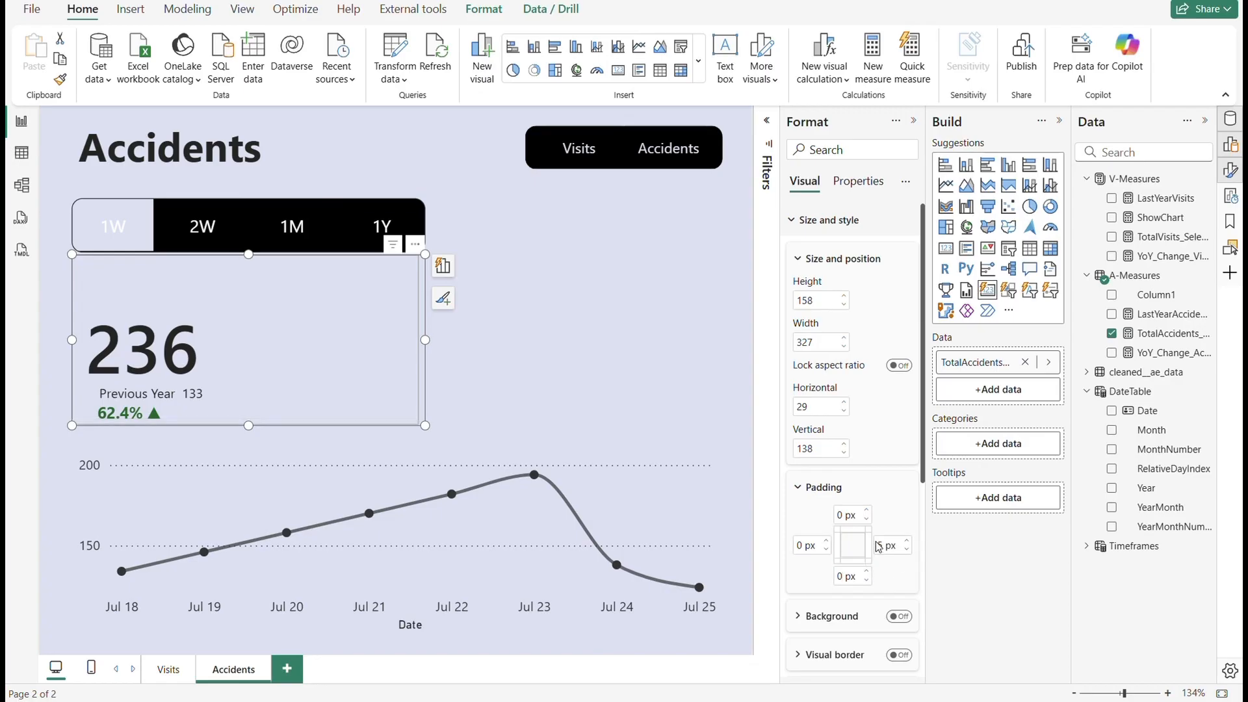
{"action": "type", "text": "0"}
{"action": "key", "text": "Return"}
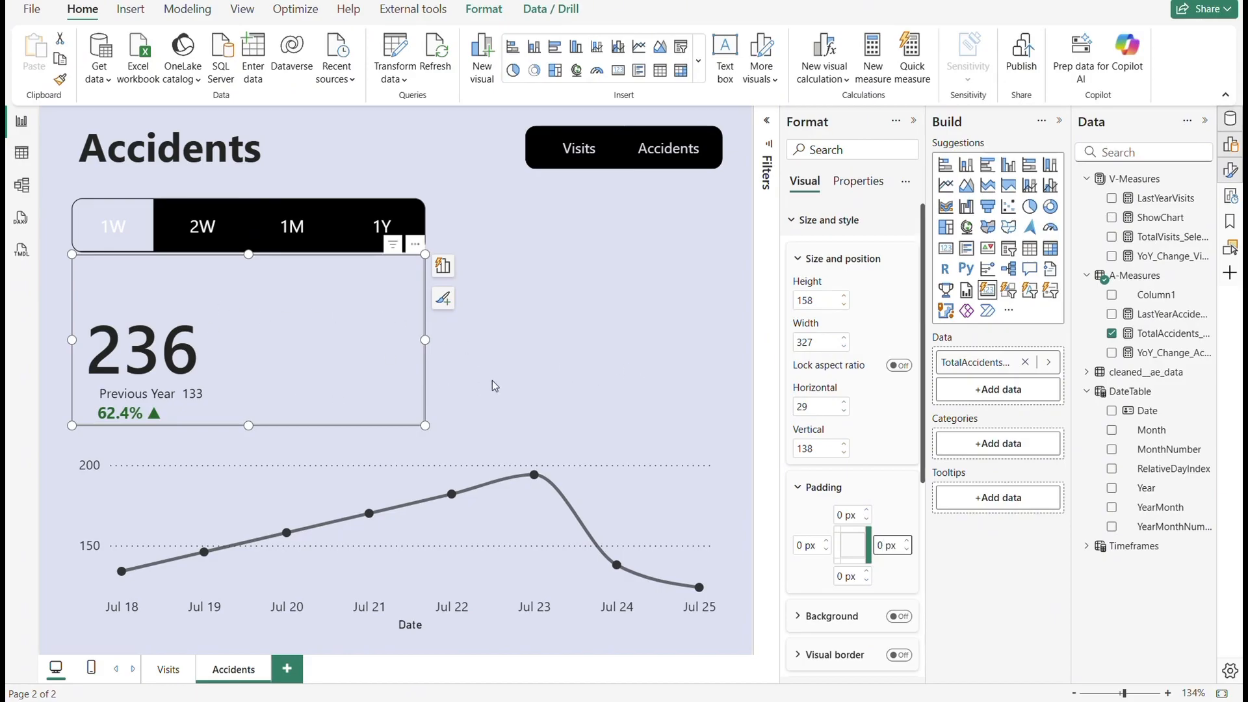
{"action": "left_click", "coordinate": [603, 385]}
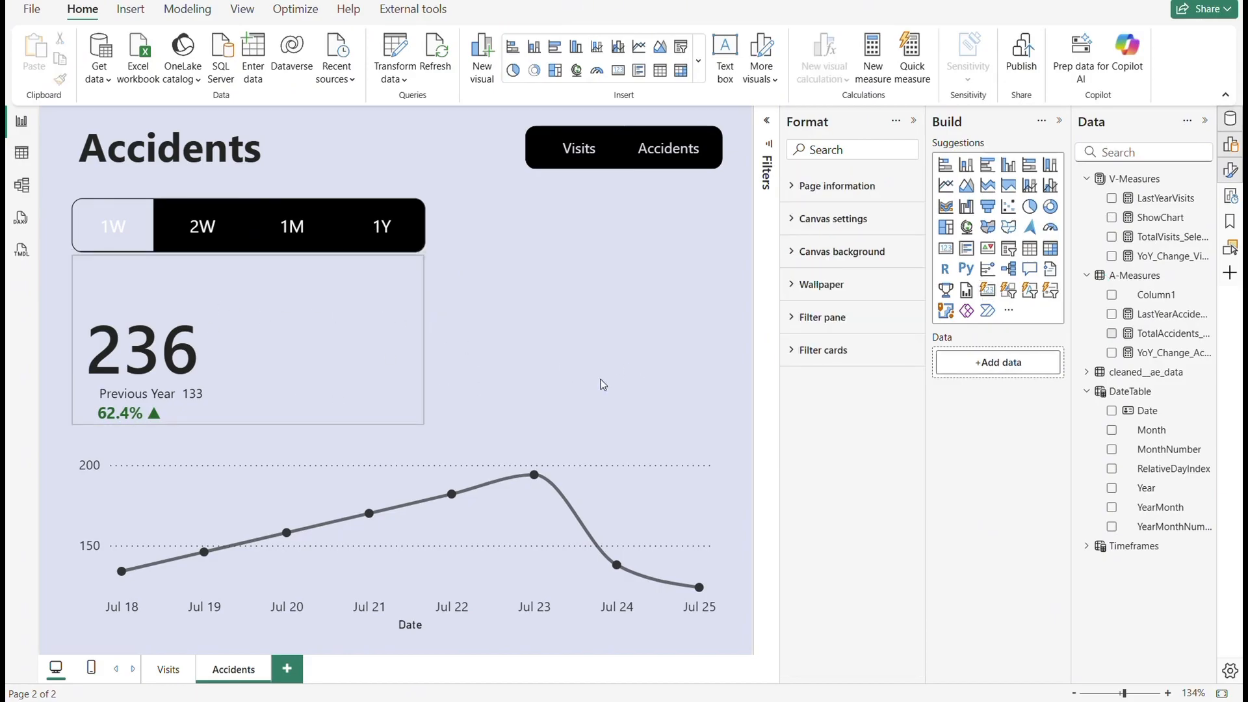
- Nudge the Previous Year and percentage cards left together, bringing the Previous Year card to horizontal position 28 beneath the large accidents number
{"action": "left_click", "coordinate": [188, 394]}
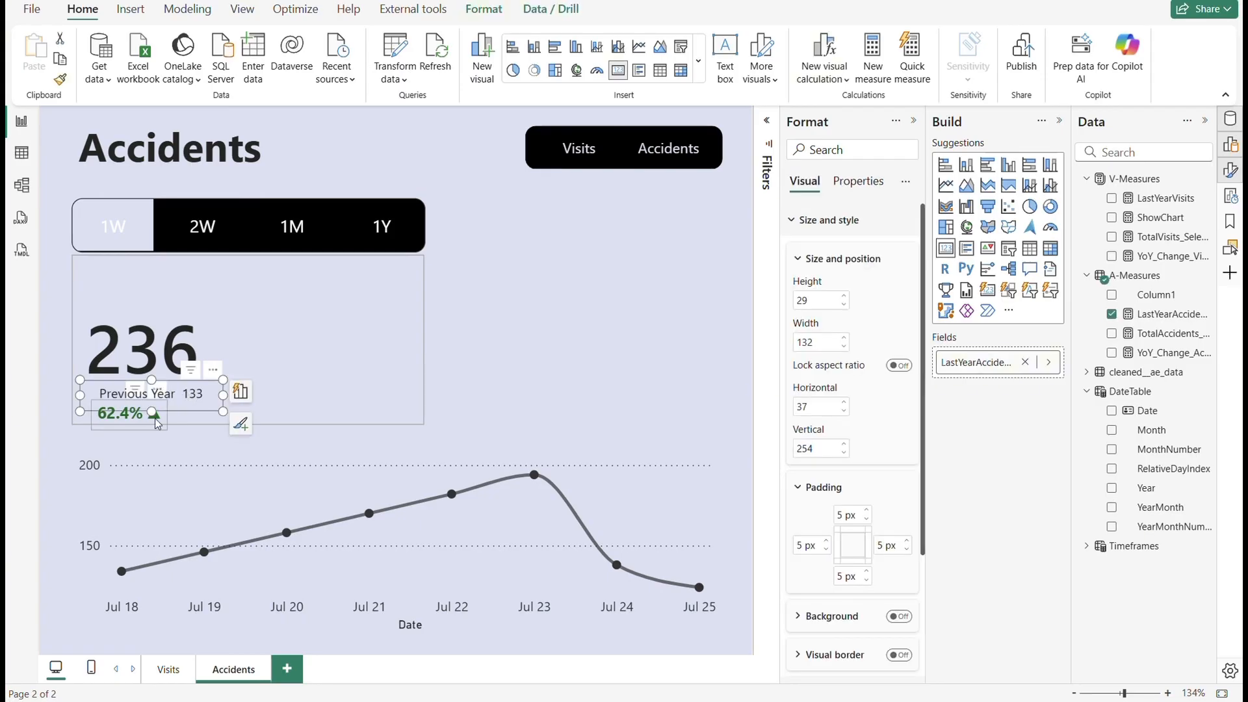
{"action": "left_click", "coordinate": [135, 422], "text": "ctrl"}
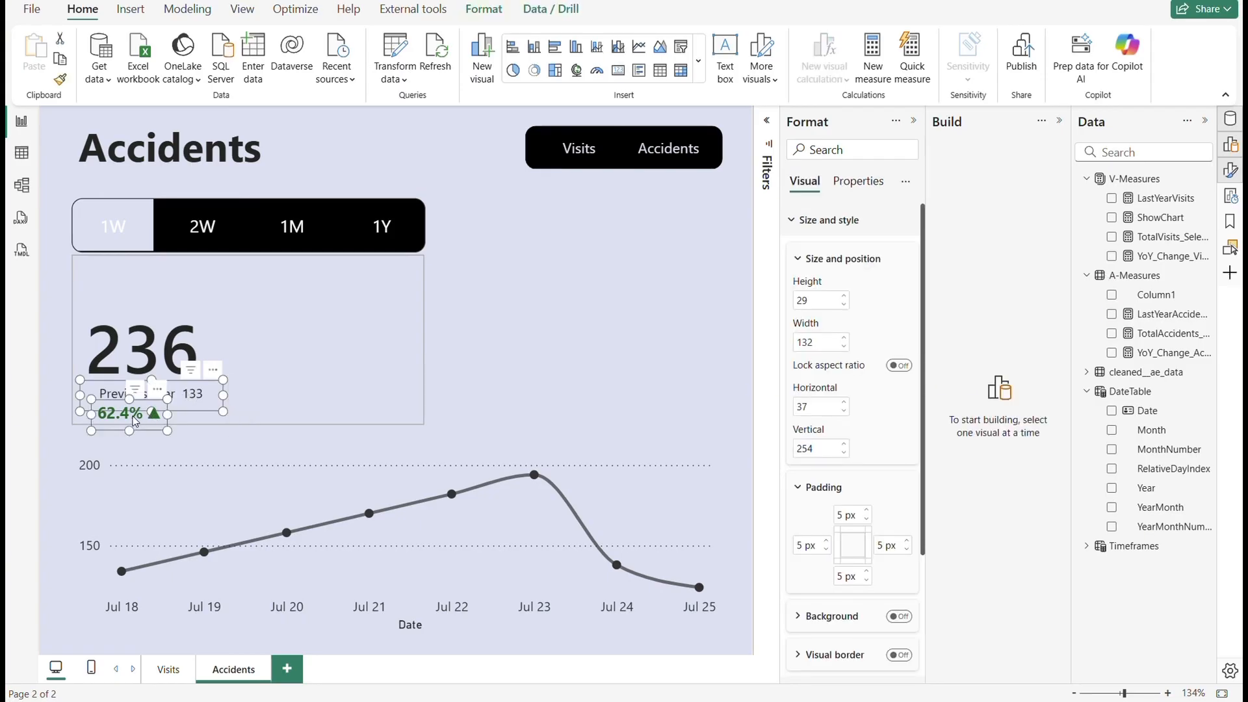
{"action": "key", "text": "Left"}
{"action": "key", "text": "Left"}
{"action": "key", "text": "Left"}
{"action": "key", "text": "Left"}
{"action": "key", "text": "Left"}
{"action": "key", "text": "Left"}
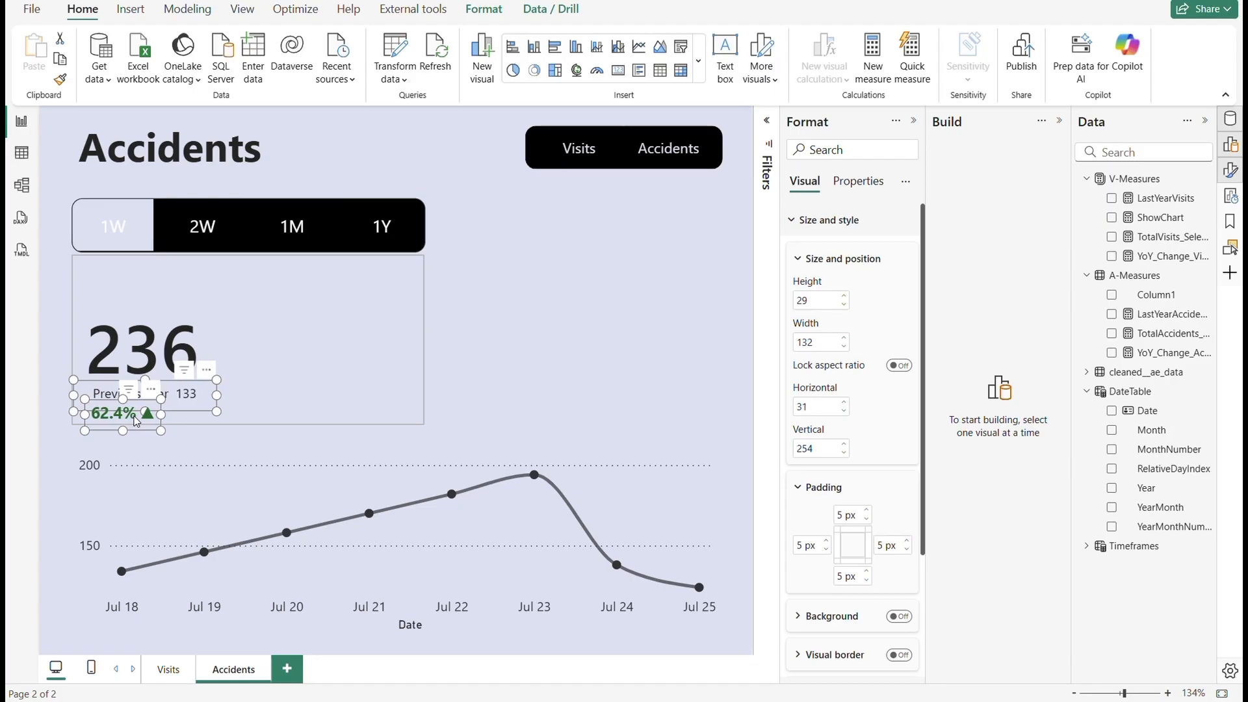
{"action": "key", "text": "Left"}
{"action": "key", "text": "Left"}
{"action": "key", "text": "Left"}
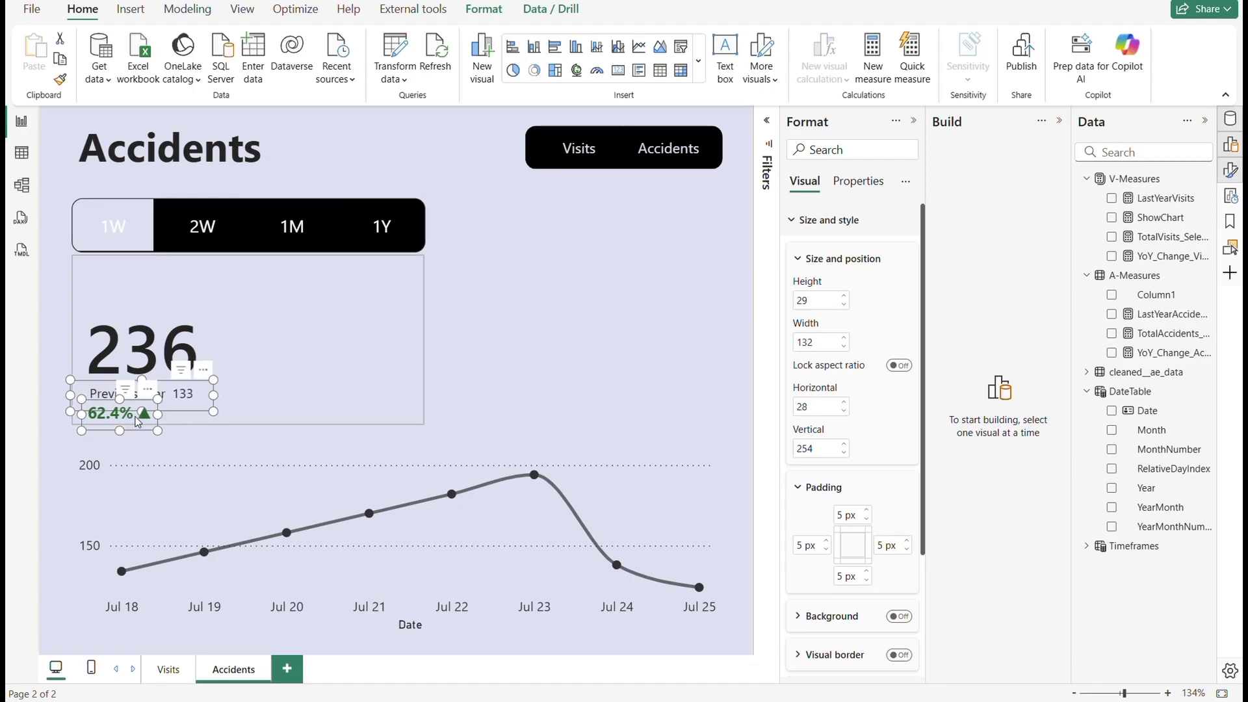
- In the percentage card's callout color rules, set values containing ▲ to red and values containing ▼ to green
{"action": "left_click", "coordinate": [480, 387]}
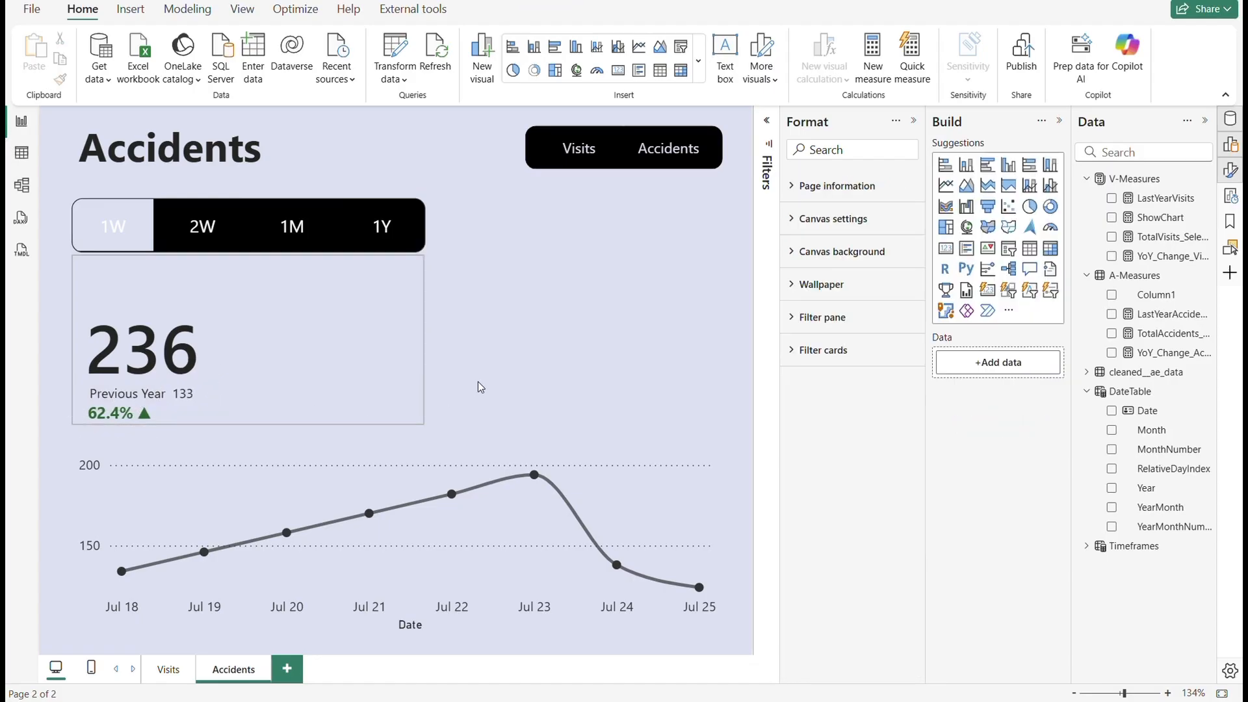
{"action": "left_click", "coordinate": [99, 422]}
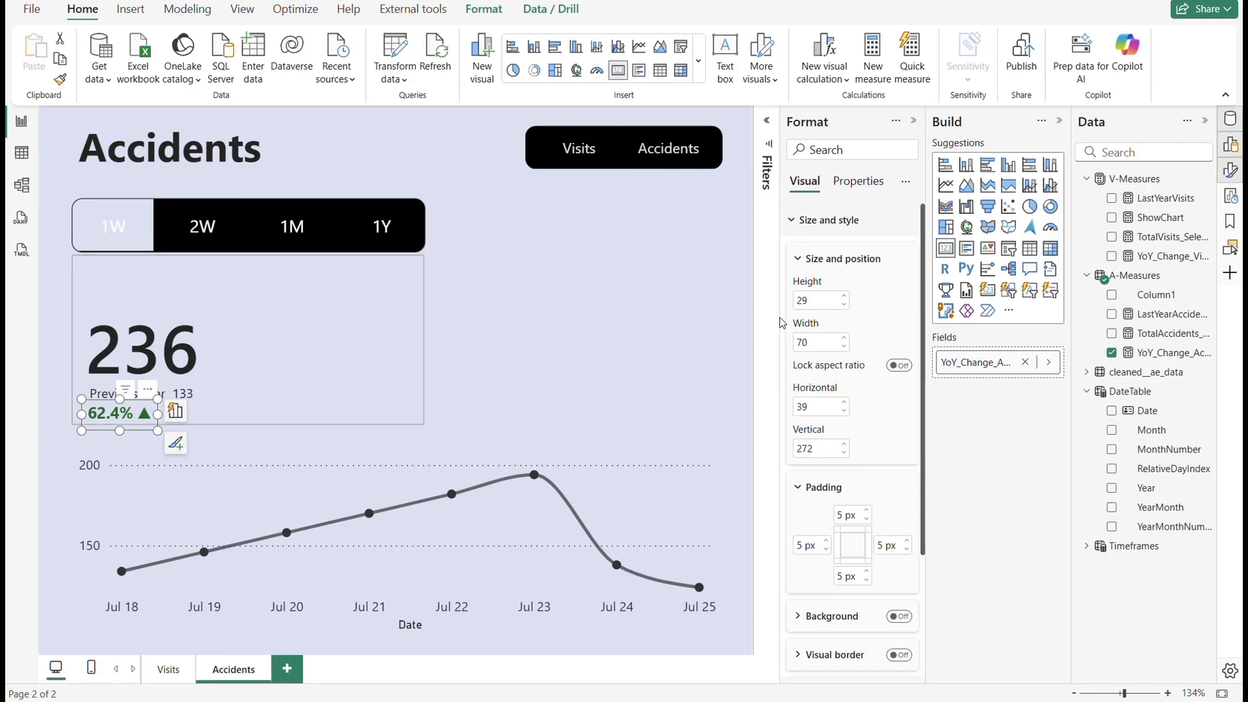
{"action": "scroll", "coordinate": [851, 541], "scroll_direction": "down", "scroll_amount": 3}
{"action": "scroll", "coordinate": [852, 541], "scroll_direction": "up", "scroll_amount": 3}
{"action": "scroll", "coordinate": [822, 540], "scroll_direction": "down", "scroll_amount": 3}
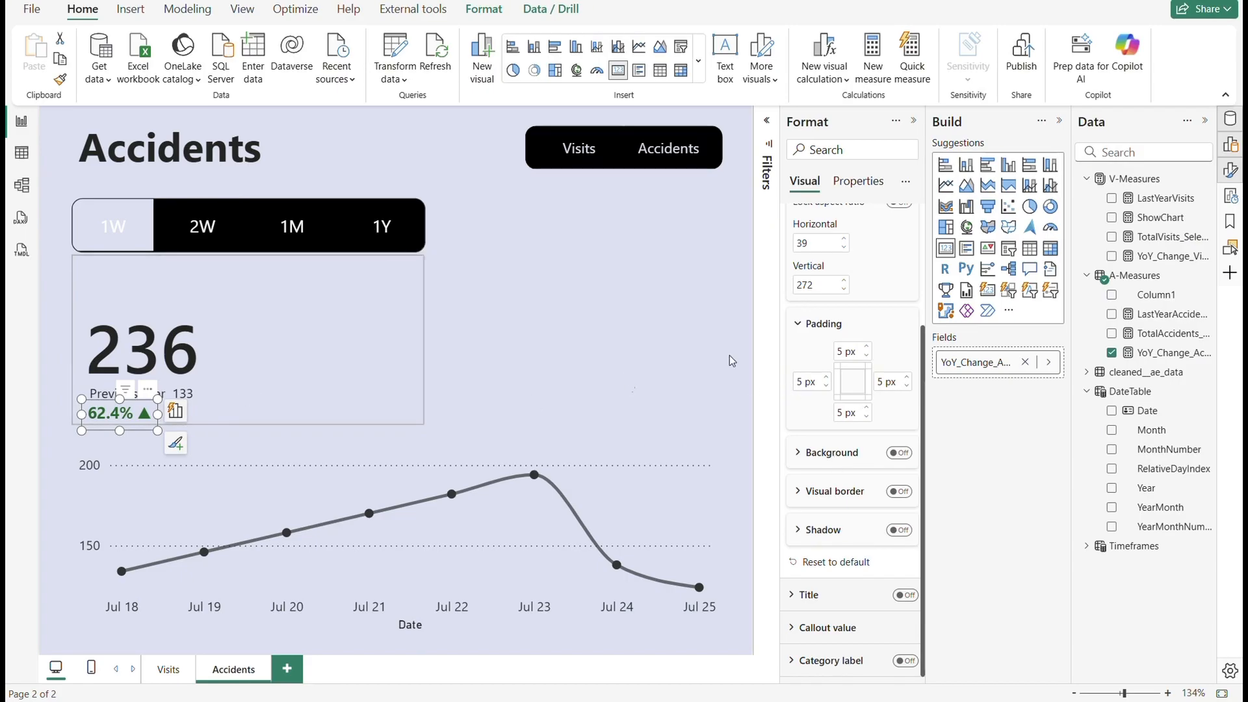
{"action": "scroll", "coordinate": [835, 390], "scroll_direction": "up", "scroll_amount": 3}
{"action": "scroll", "coordinate": [824, 419], "scroll_direction": "down", "scroll_amount": 3}
{"action": "scroll", "coordinate": [812, 312], "scroll_direction": "up", "scroll_amount": 3}
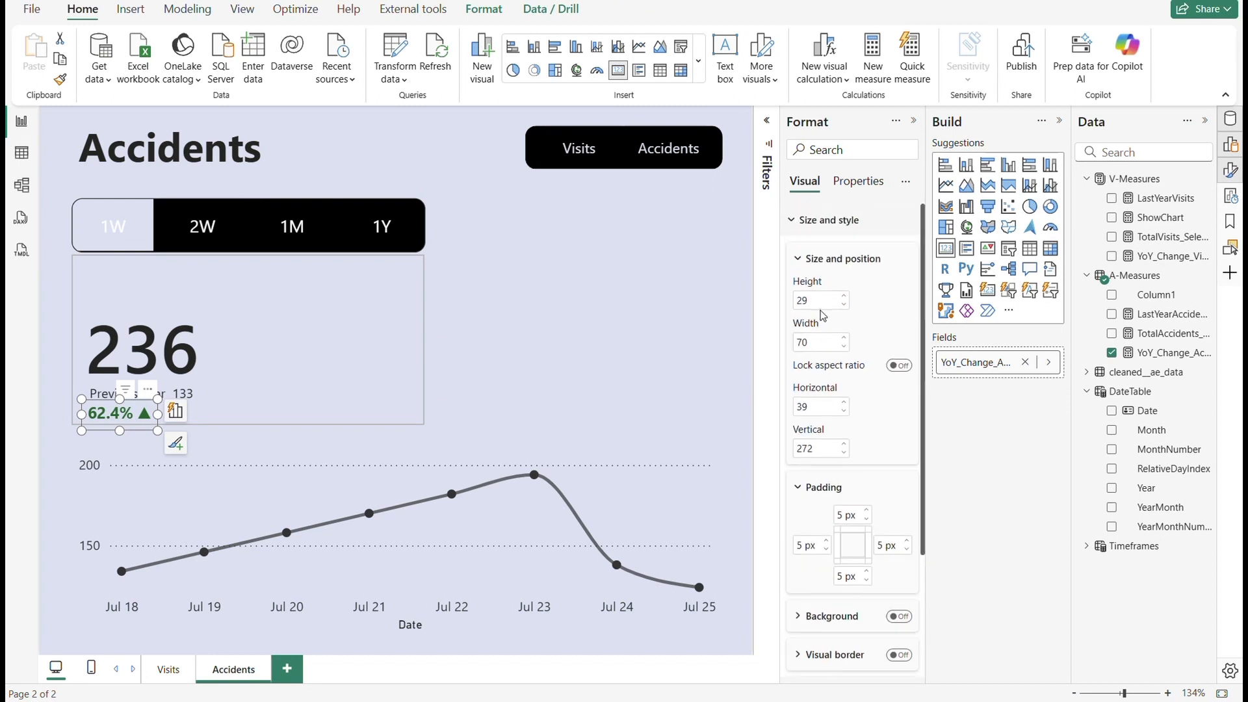
{"action": "left_click", "coordinate": [794, 221]}
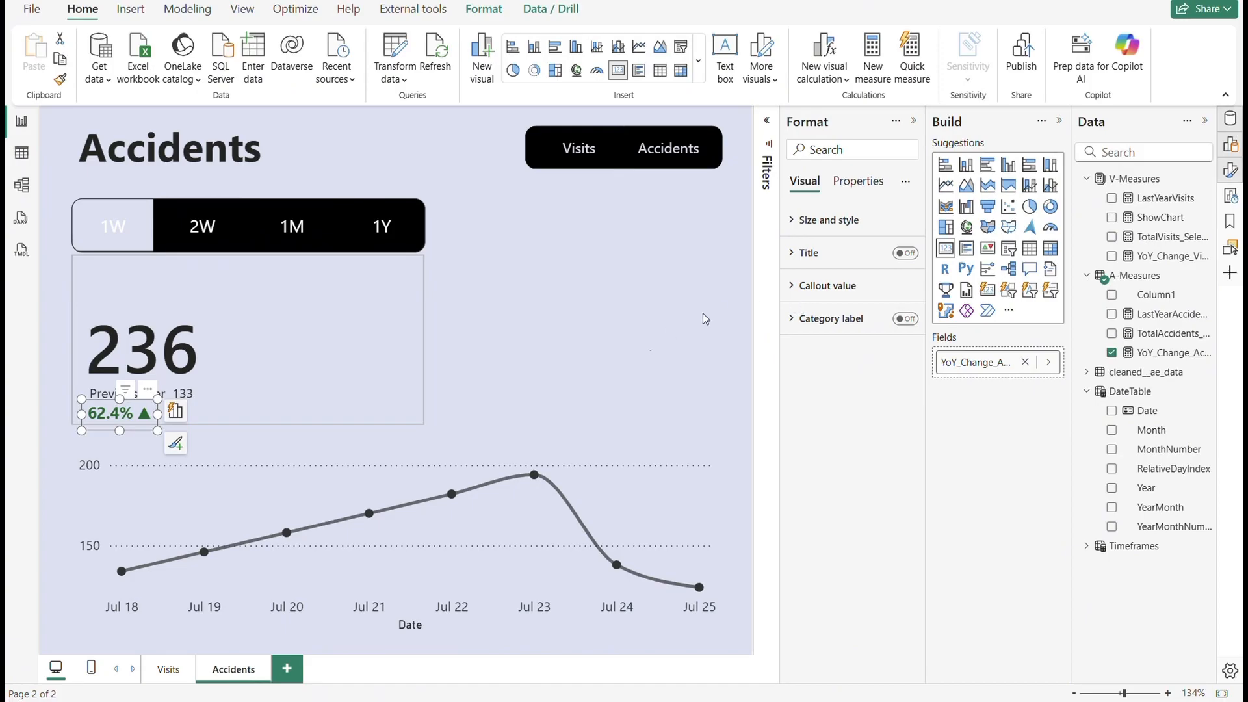
{"action": "left_click", "coordinate": [795, 286]}
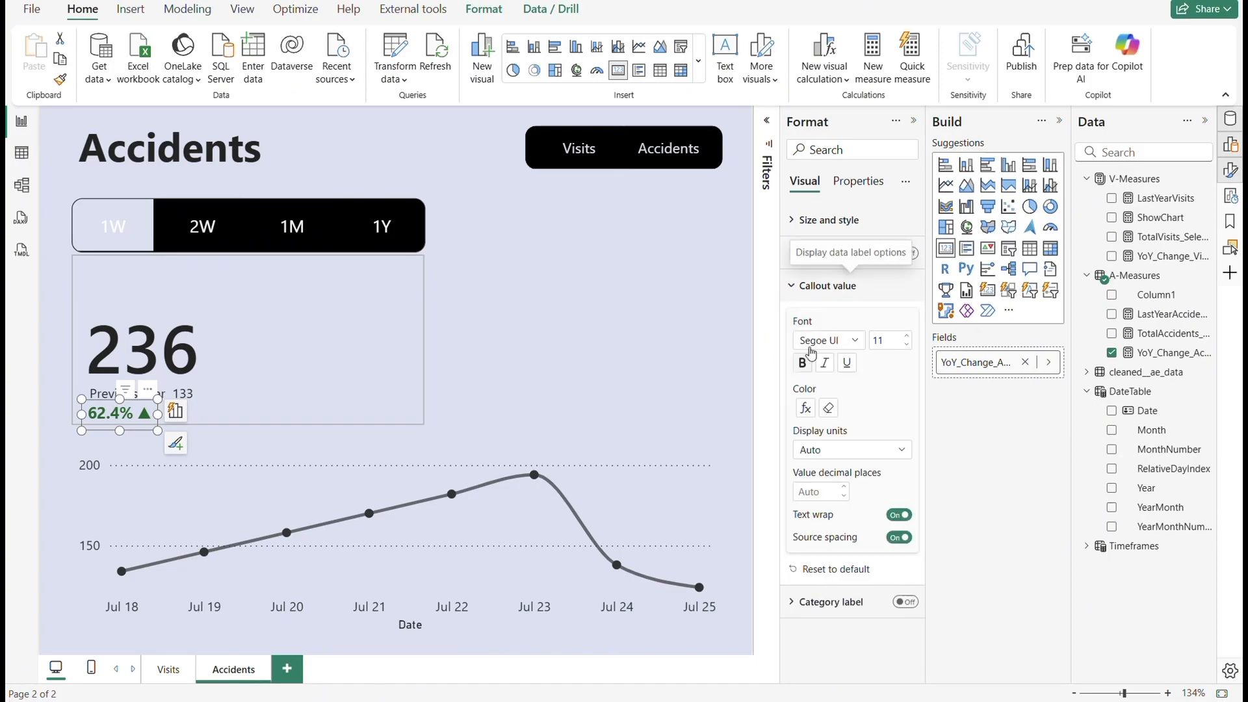
{"action": "left_click", "coordinate": [806, 409]}
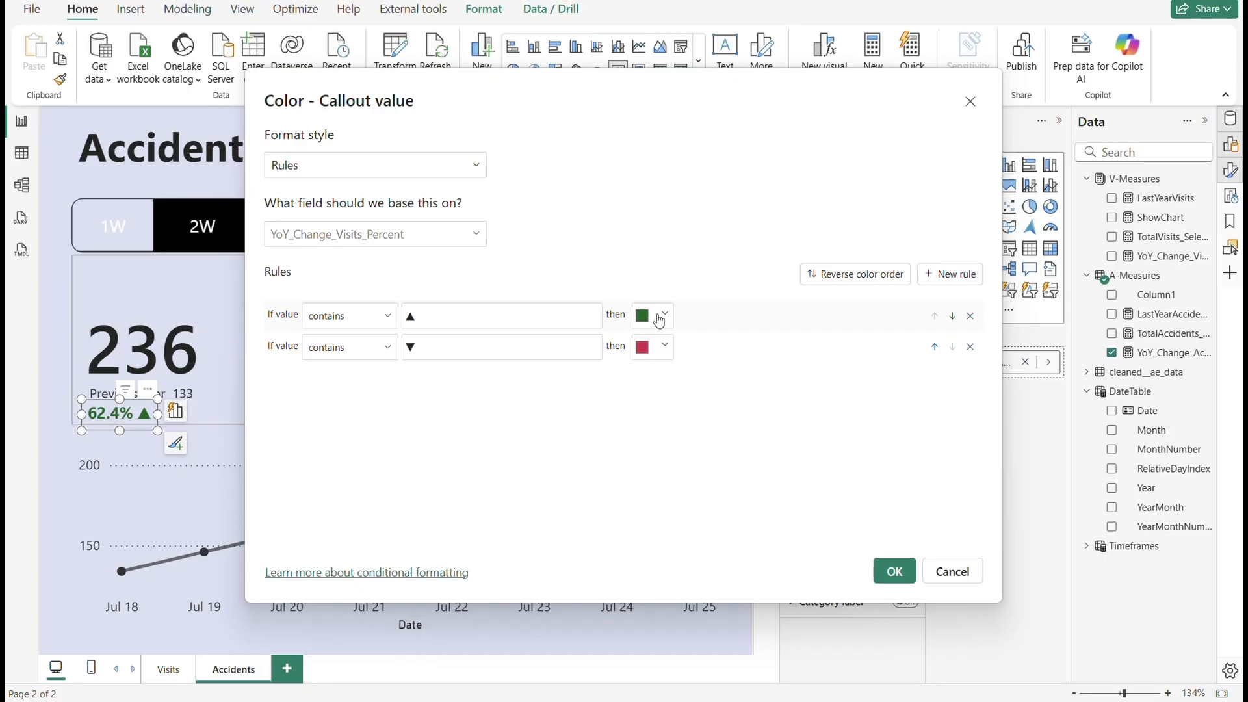
{"action": "left_click", "coordinate": [659, 320]}
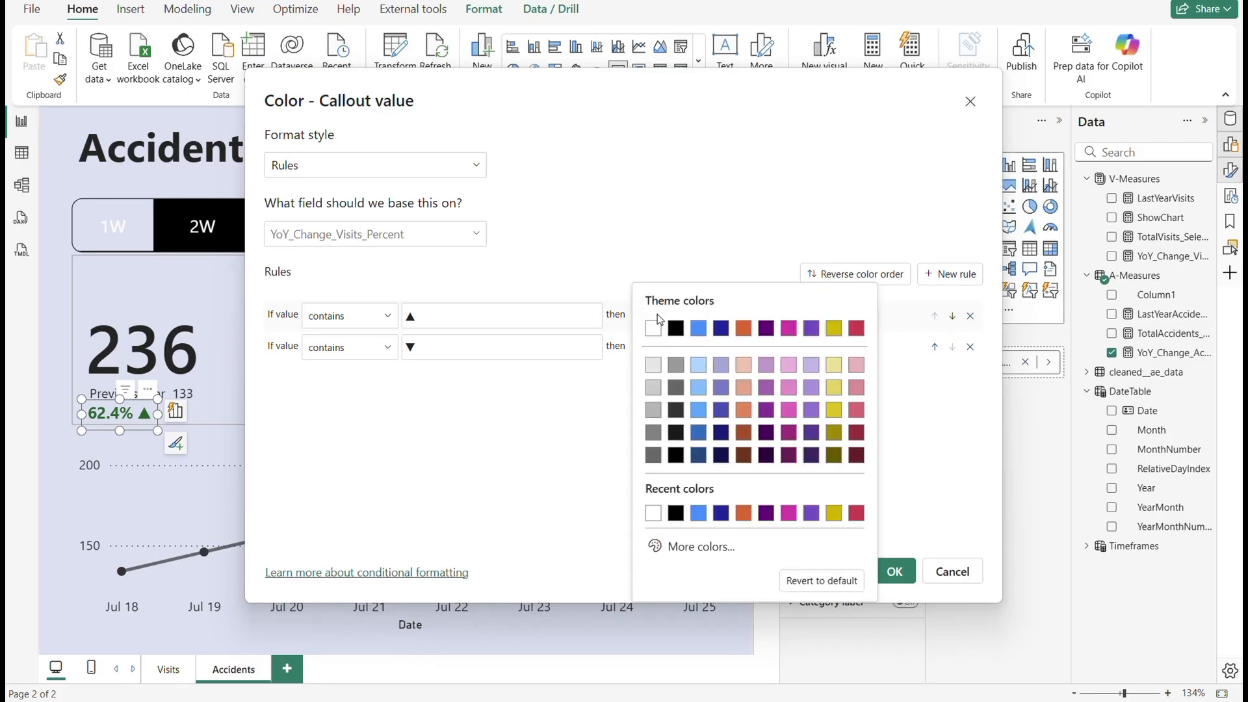
{"action": "left_click", "coordinate": [851, 329]}
{"action": "left_click", "coordinate": [663, 349]}
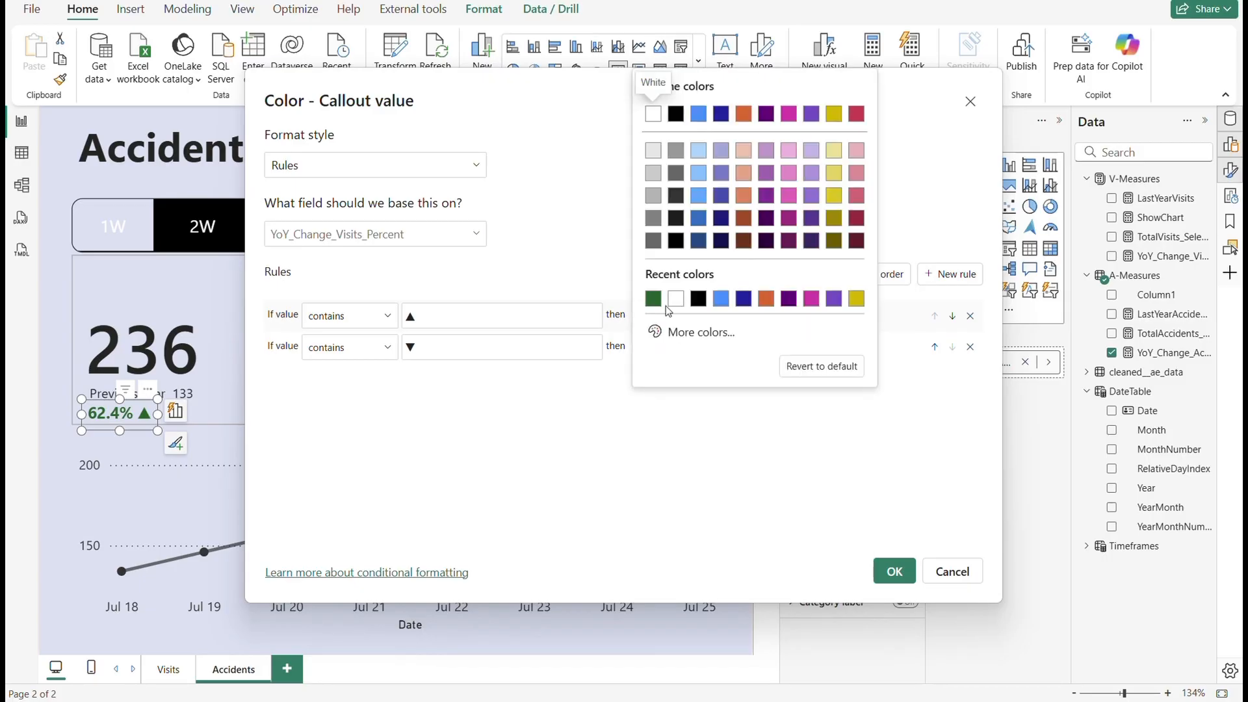
{"action": "left_click", "coordinate": [660, 303]}
{"action": "left_click", "coordinate": [895, 572]}
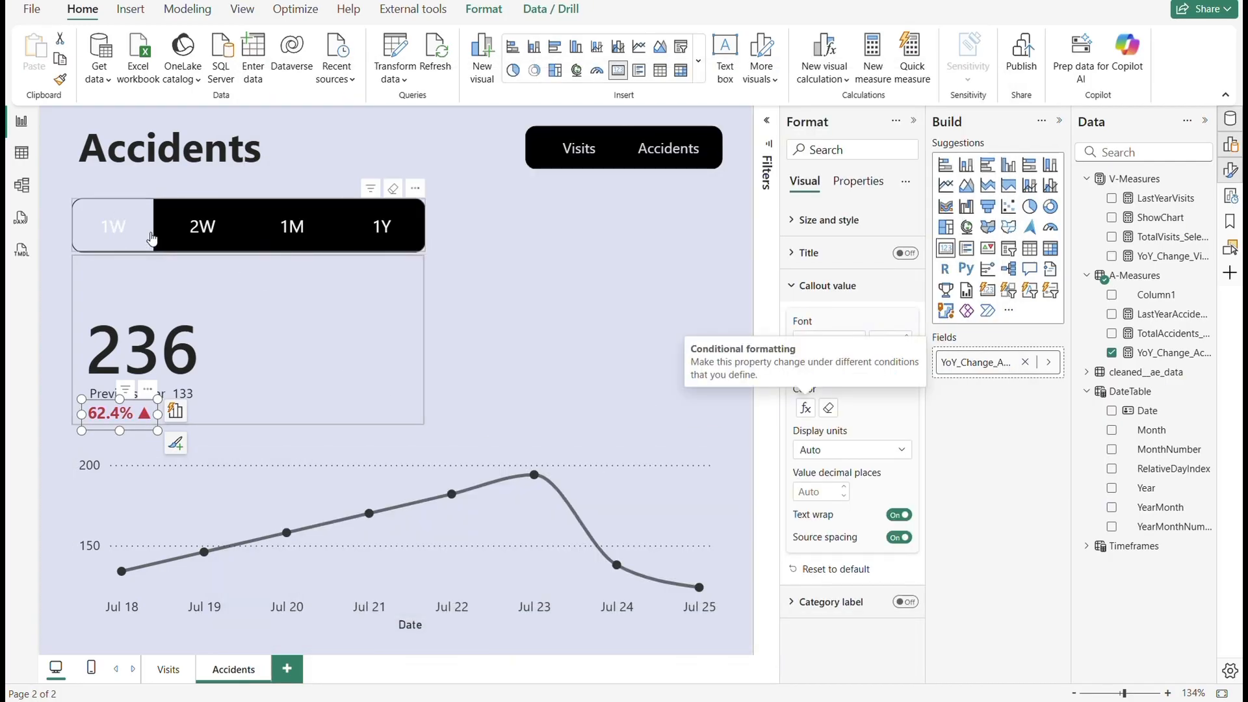
- Check the accidents cards and line chart for the 2W, 1M and 1Y periods, returning the slicer to 2W
{"action": "left_click", "coordinate": [198, 228]}
{"action": "left_click", "coordinate": [272, 231]}
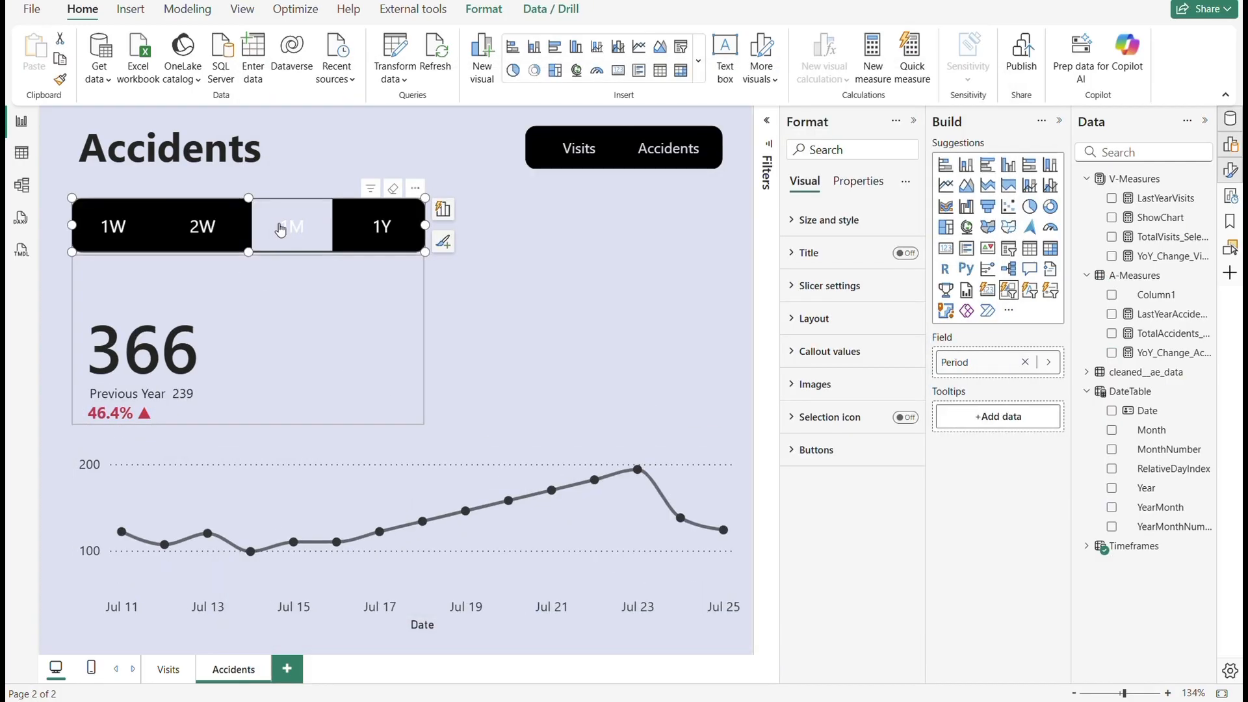
{"action": "left_click", "coordinate": [357, 242]}
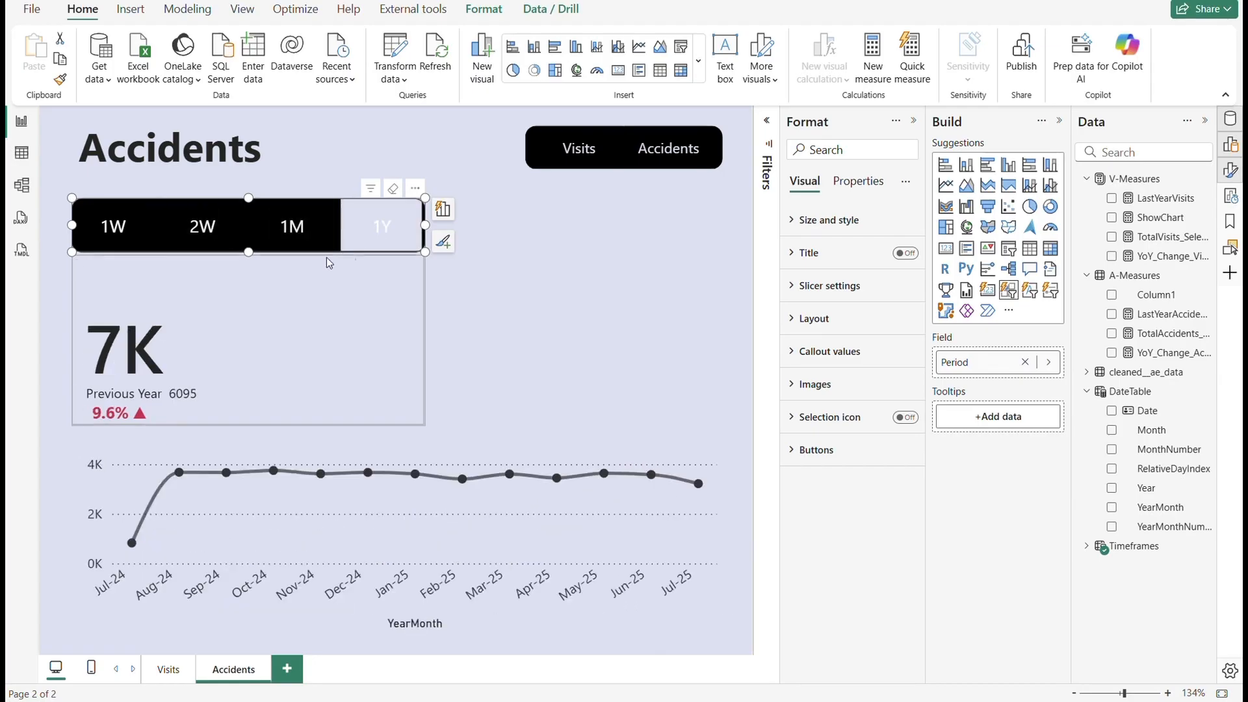
{"action": "left_click", "coordinate": [264, 240]}
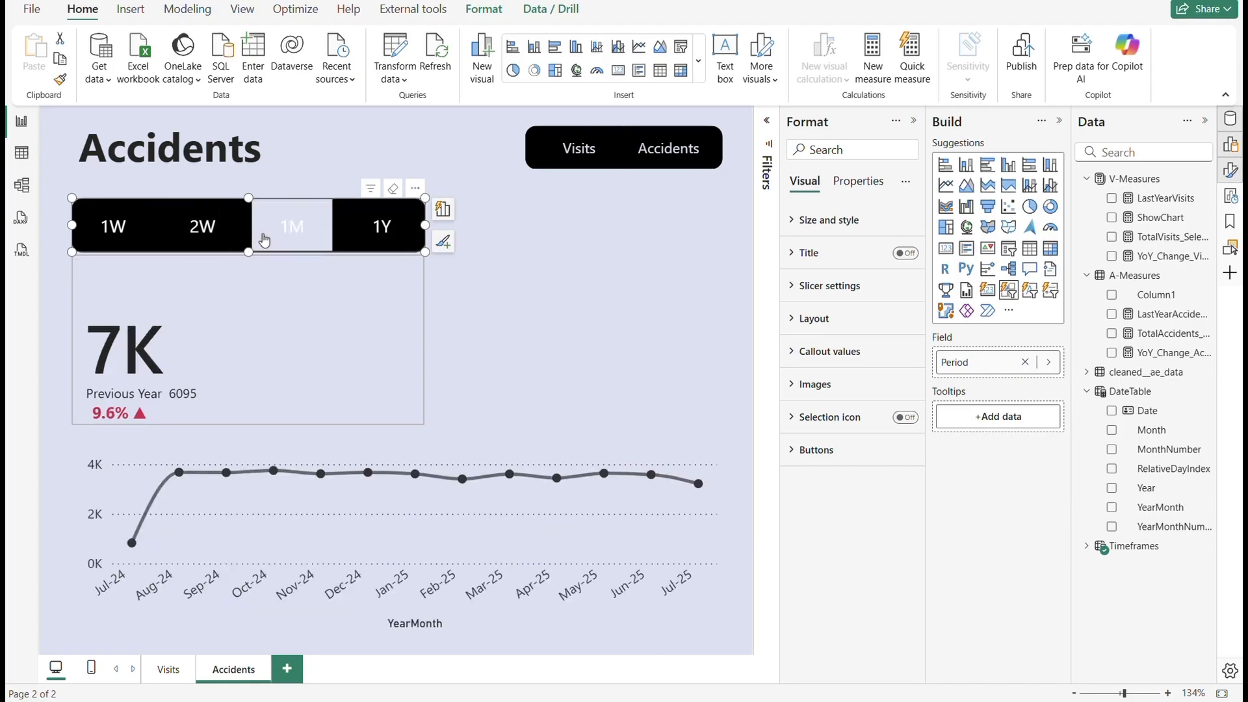
{"action": "left_click", "coordinate": [208, 243]}
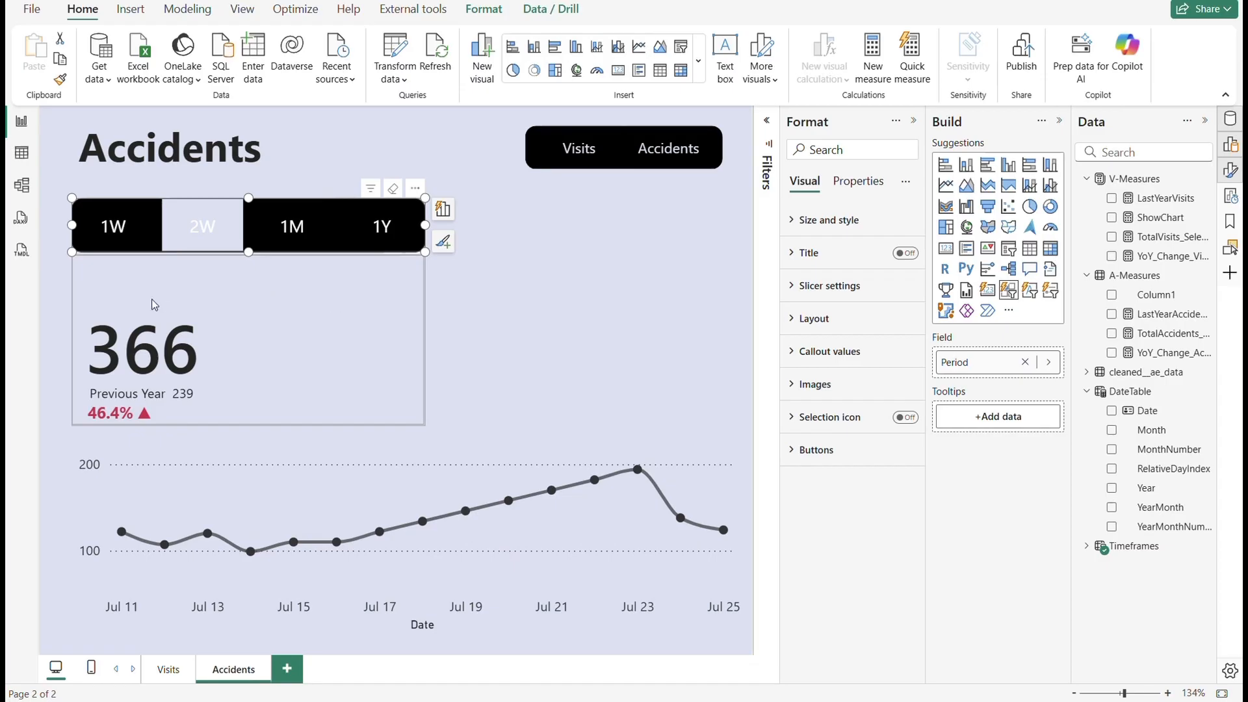
- Review the formula and number format of the TotalAccidents_SelectedPeriod measure
{"action": "left_click", "coordinate": [312, 317]}
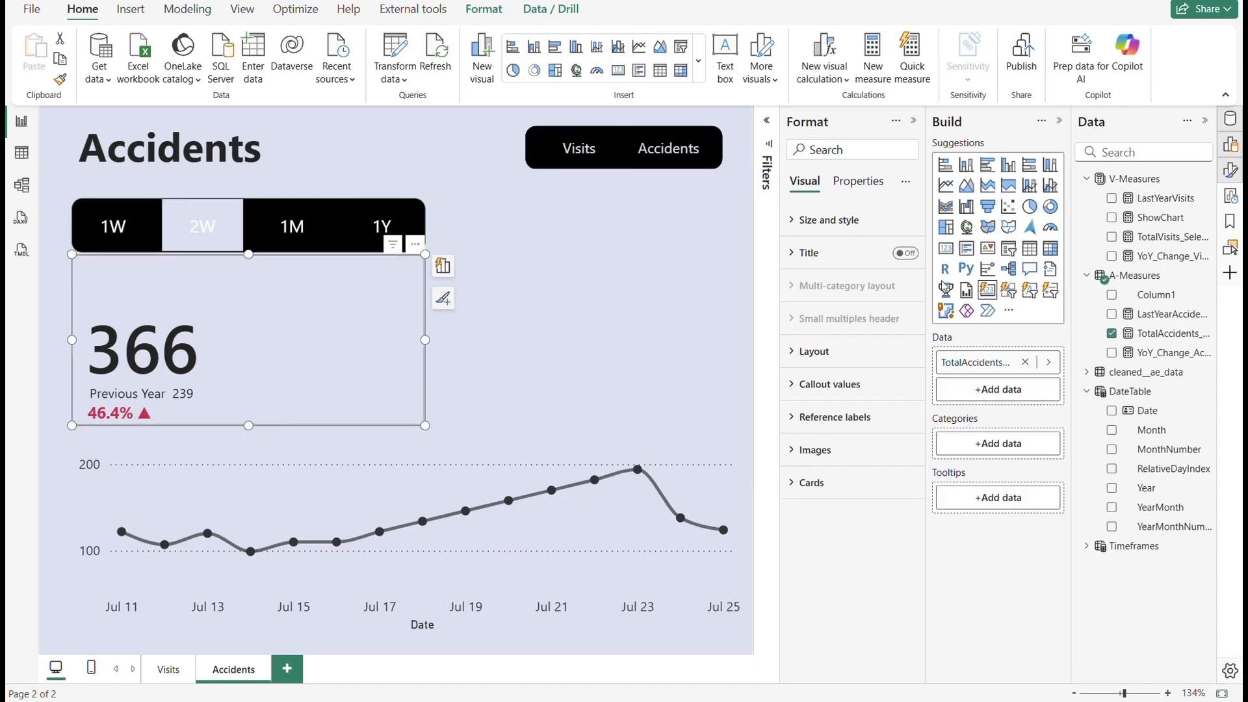
{"action": "left_click", "coordinate": [1166, 333]}
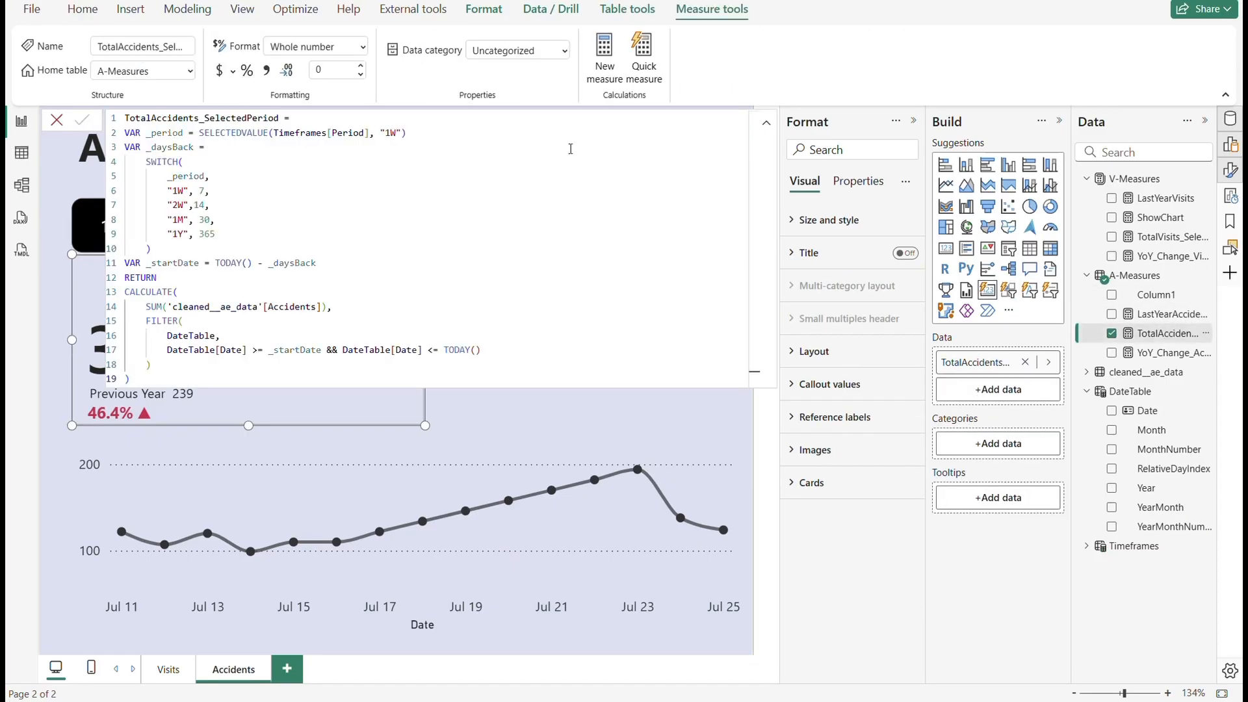
{"action": "left_click", "coordinate": [266, 70]}
{"action": "left_click", "coordinate": [537, 422]}
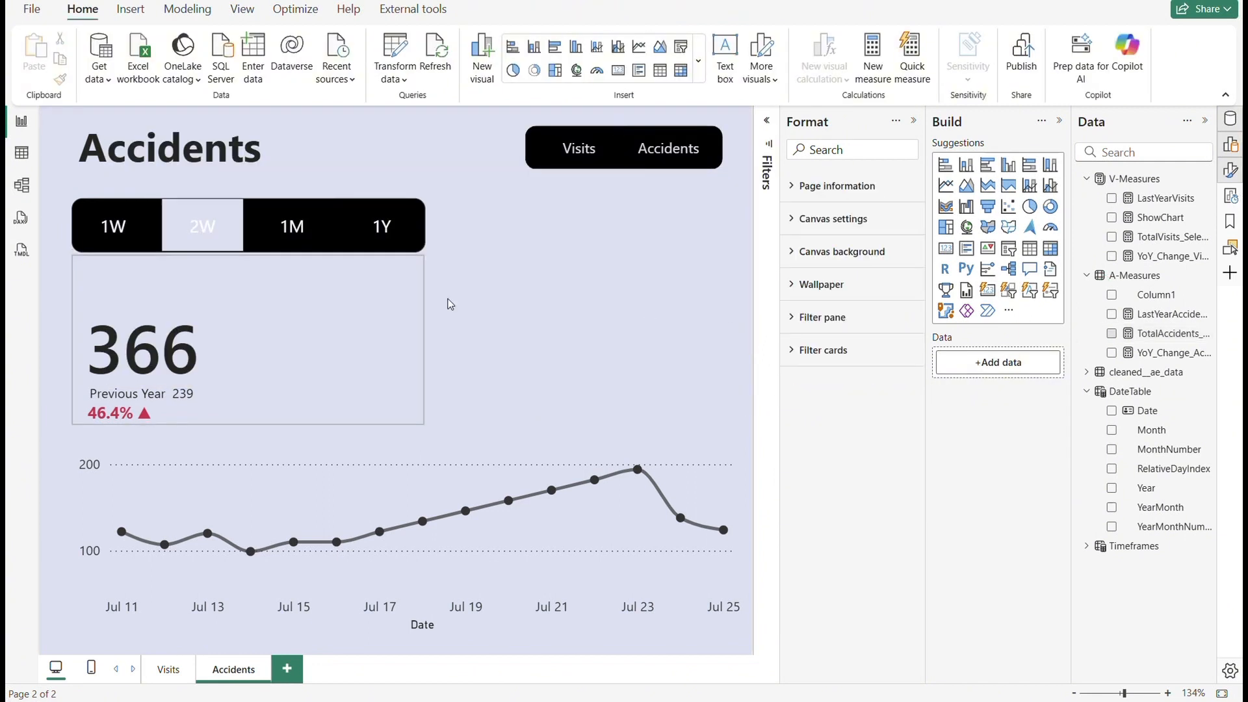
- Set the large accidents card's callout display units to None for the TotalAccidents_SelectedPeriod series
{"action": "left_click", "coordinate": [346, 372]}
{"action": "left_click", "coordinate": [822, 384]}
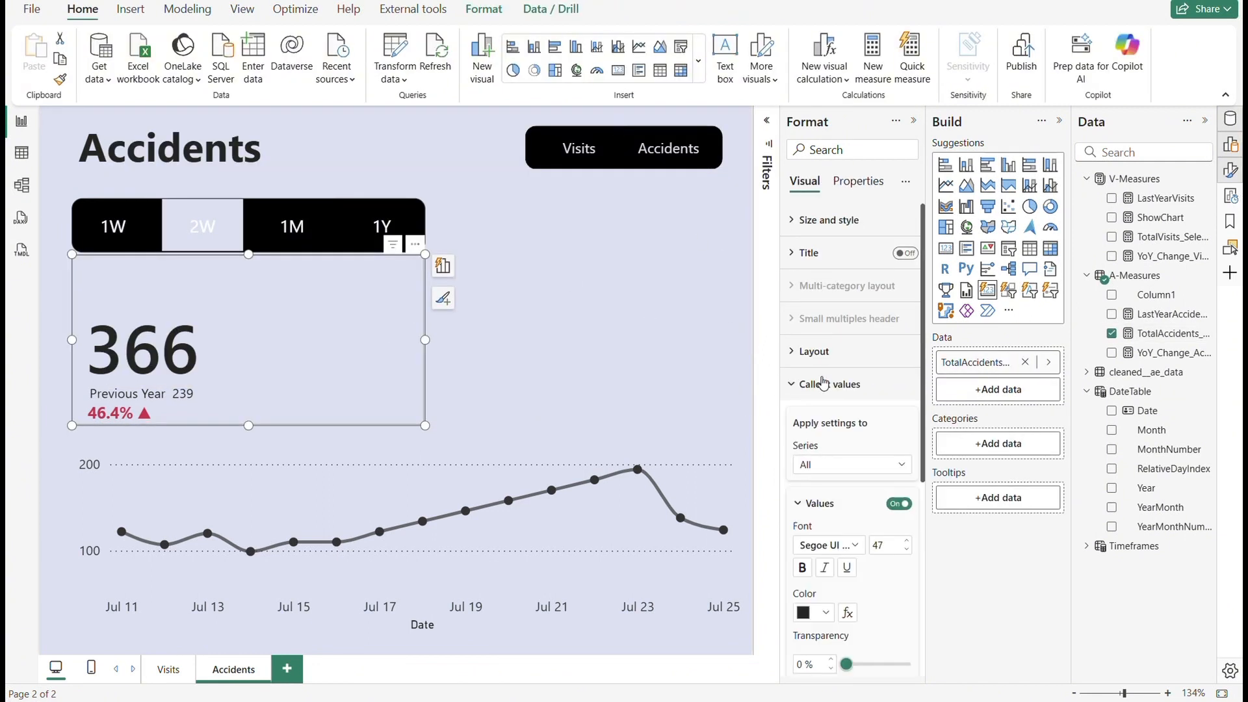
{"action": "scroll", "coordinate": [824, 434], "scroll_direction": "down", "scroll_amount": 3}
{"action": "scroll", "coordinate": [824, 434], "scroll_direction": "down", "scroll_amount": 2}
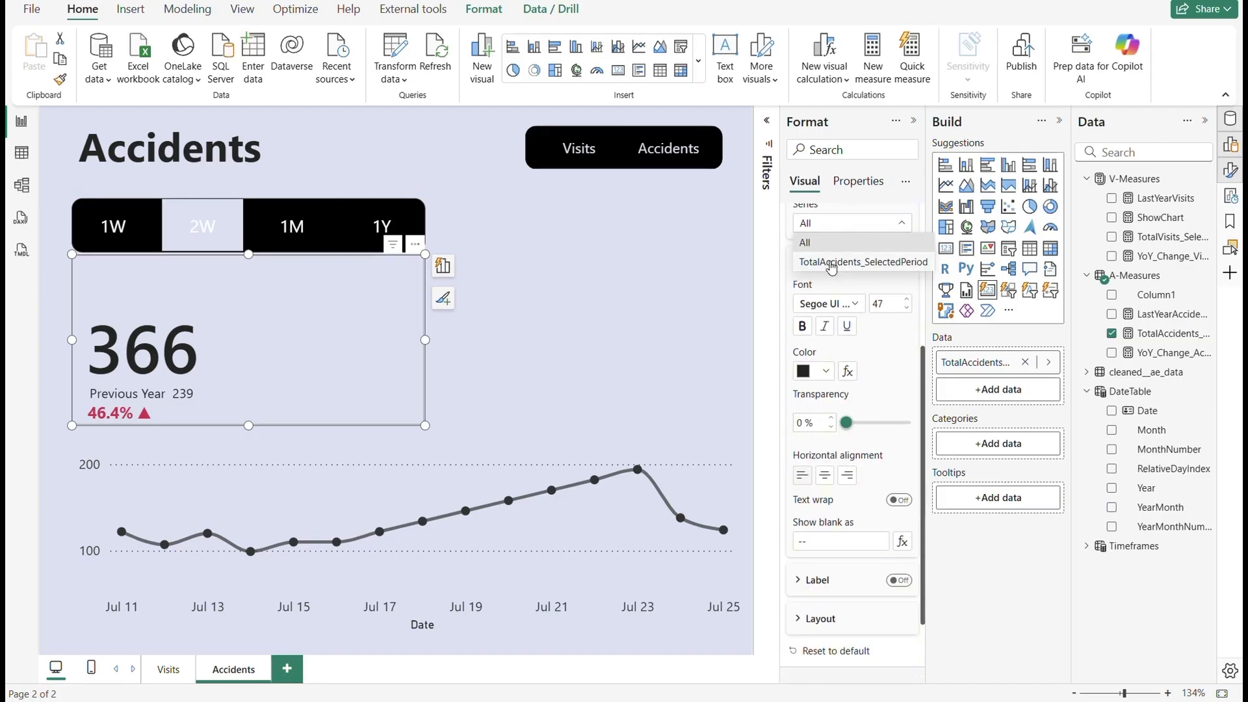
{"action": "scroll", "coordinate": [827, 273], "scroll_direction": "down", "scroll_amount": 2}
{"action": "left_click", "coordinate": [832, 463]}
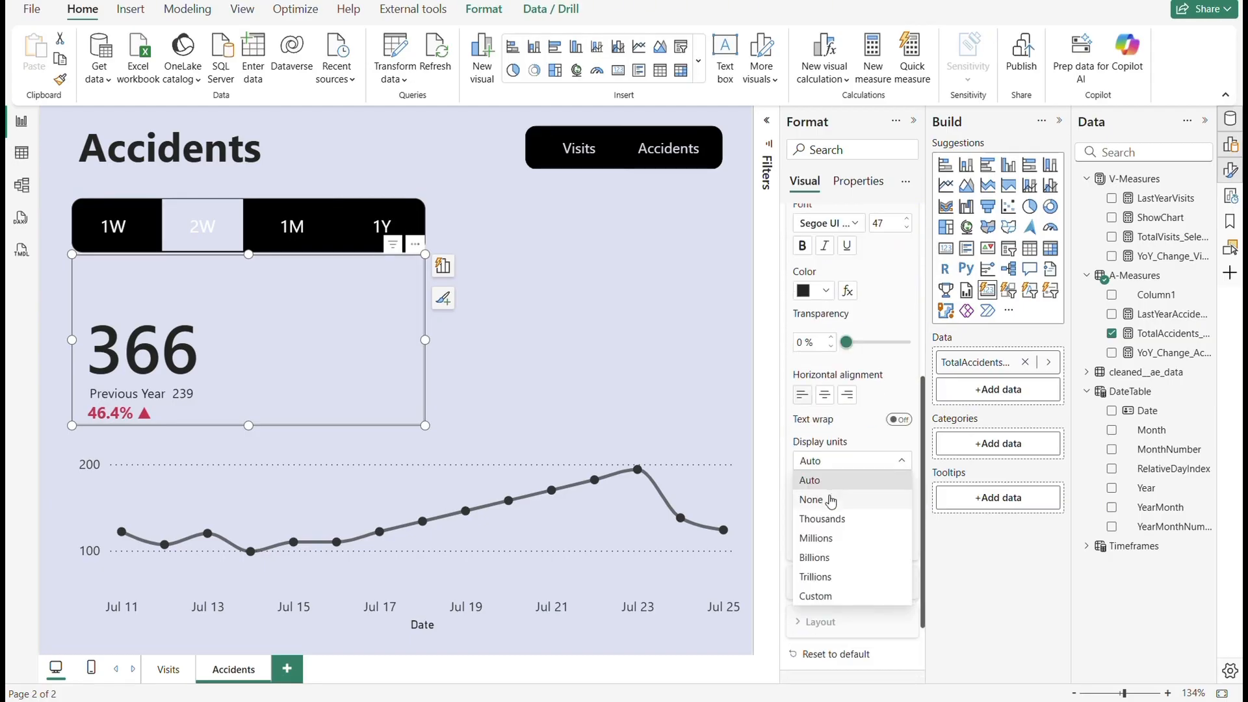
{"action": "left_click", "coordinate": [827, 498]}
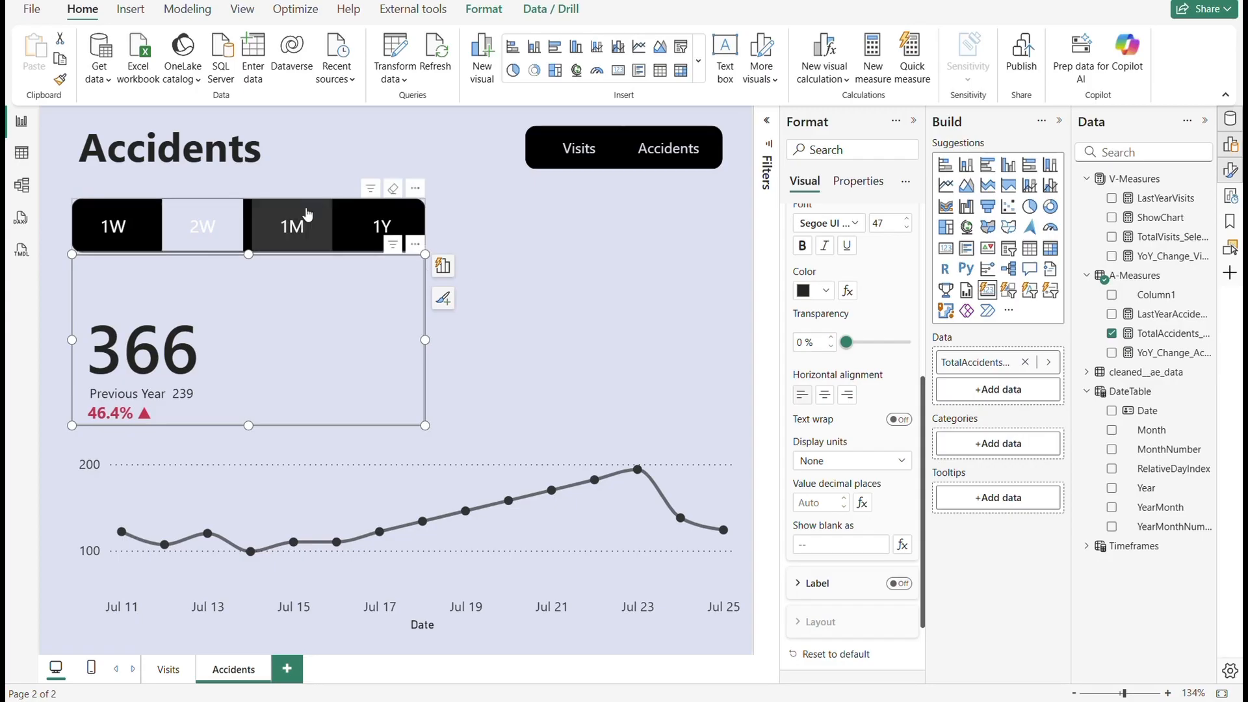
- Check the accidents cards for the 1Y and 1W periods and compare them with the Visits page
{"action": "left_click", "coordinate": [373, 224]}
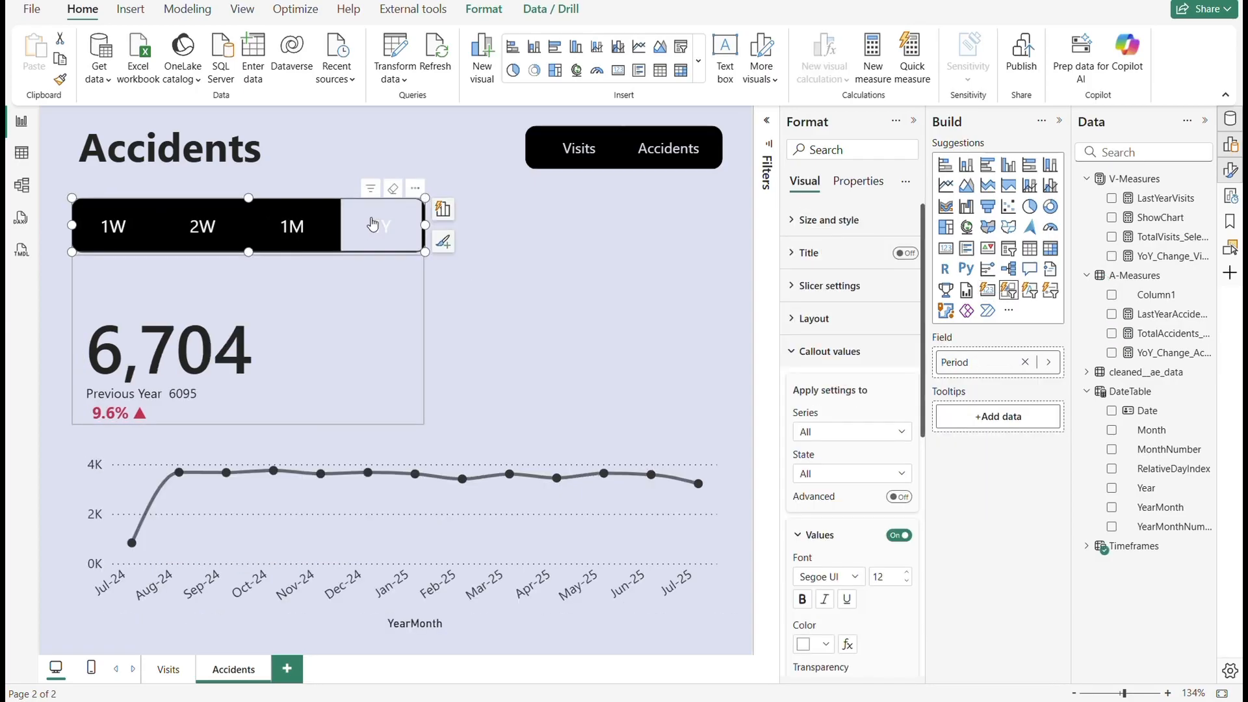
{"action": "left_click", "coordinate": [113, 226]}
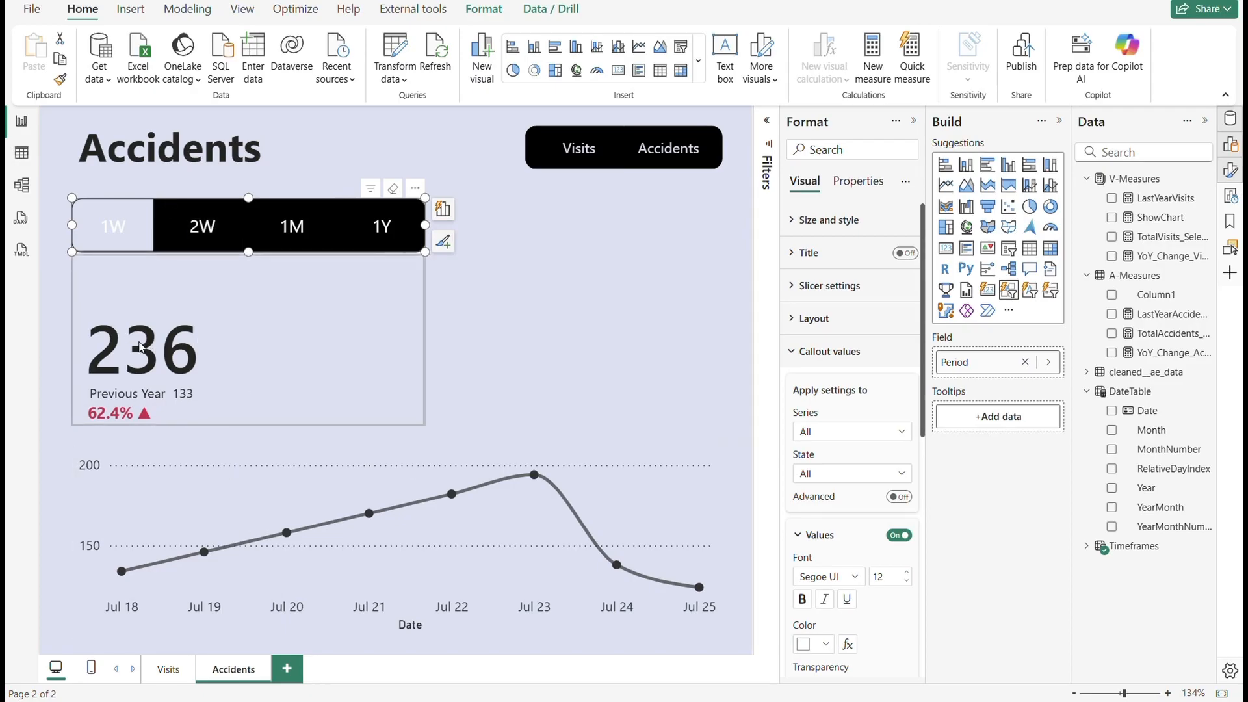
{"action": "left_click", "coordinate": [167, 671]}
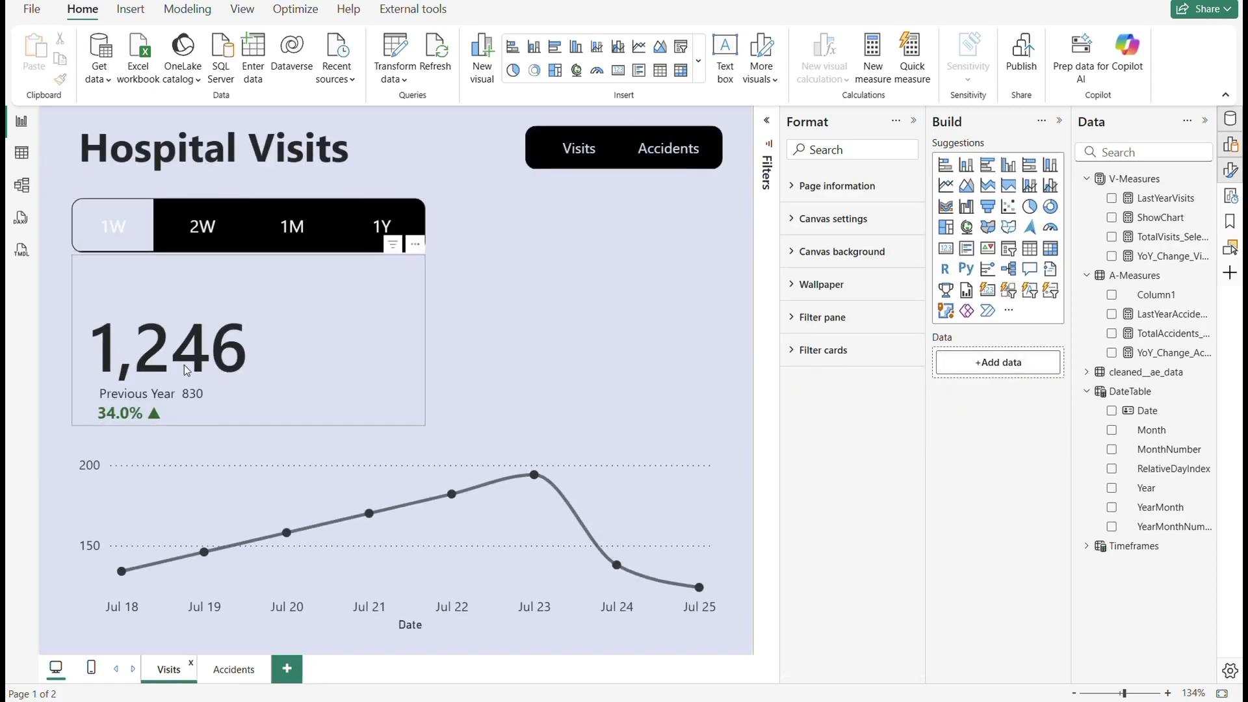
{"action": "left_click", "coordinate": [225, 671]}
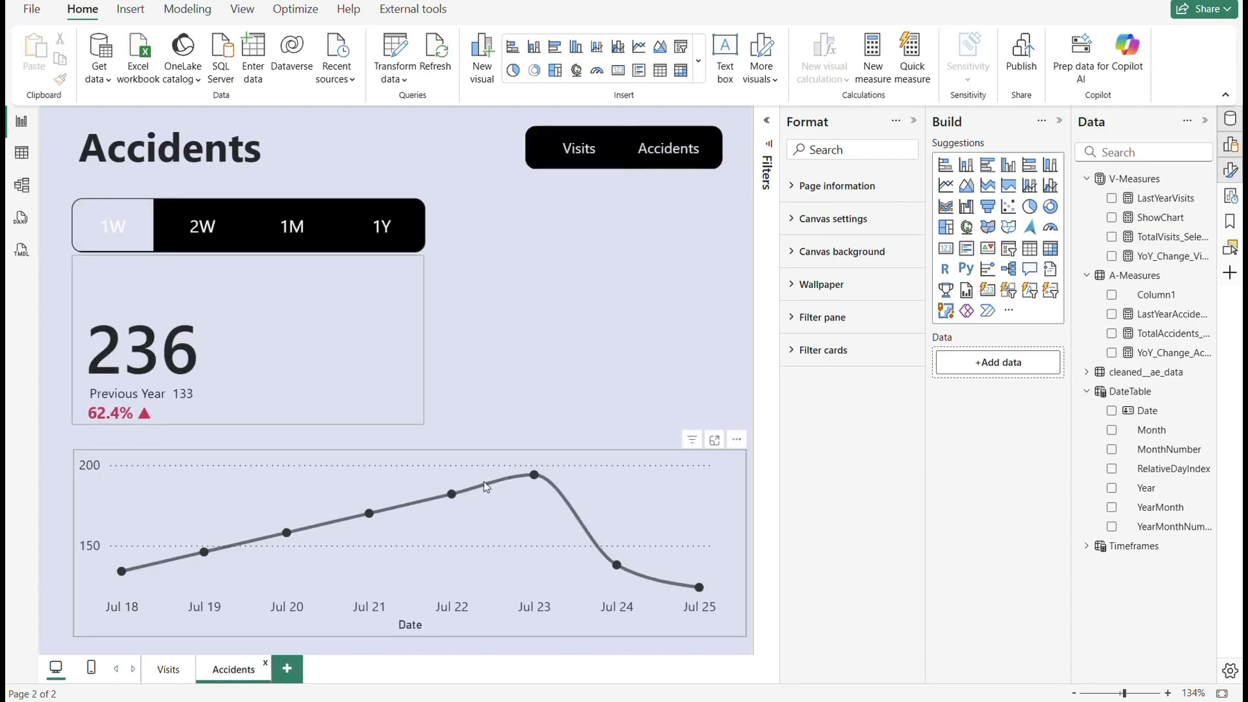
- Show the Accidents page's layer list and expand the Line chart Visits group to list its charts
{"action": "left_click", "coordinate": [609, 466]}
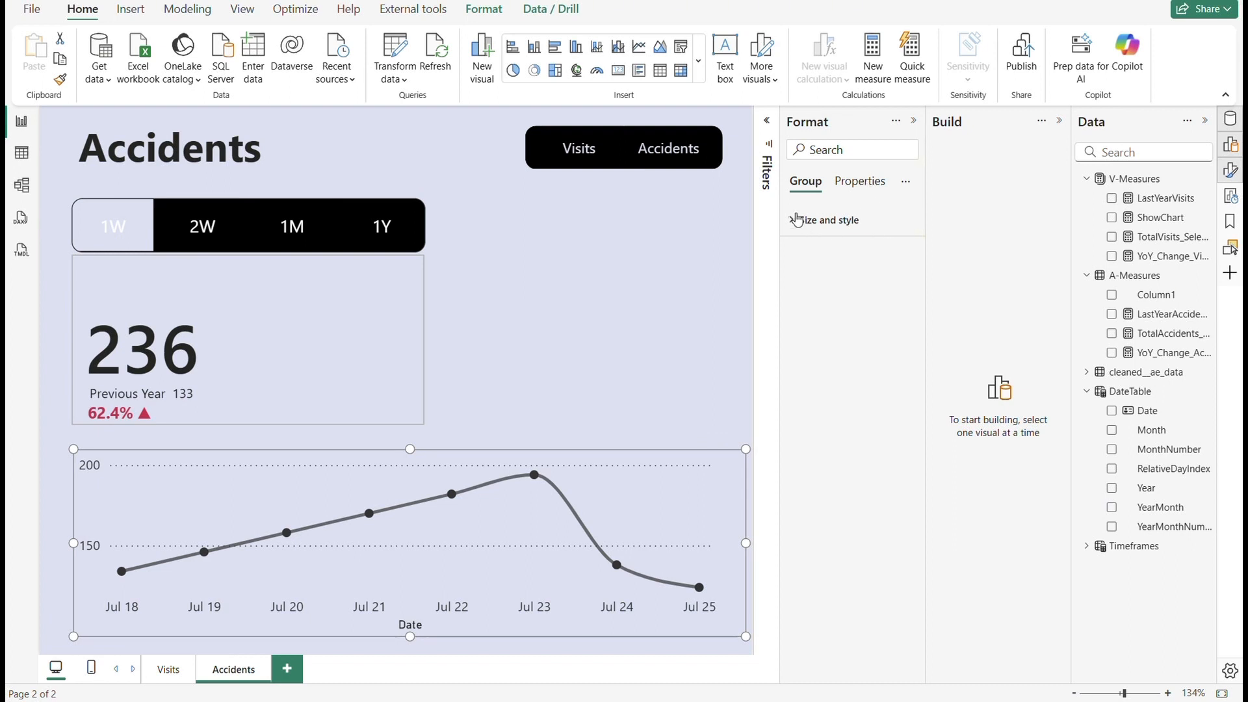
{"action": "left_click", "coordinate": [1229, 248]}
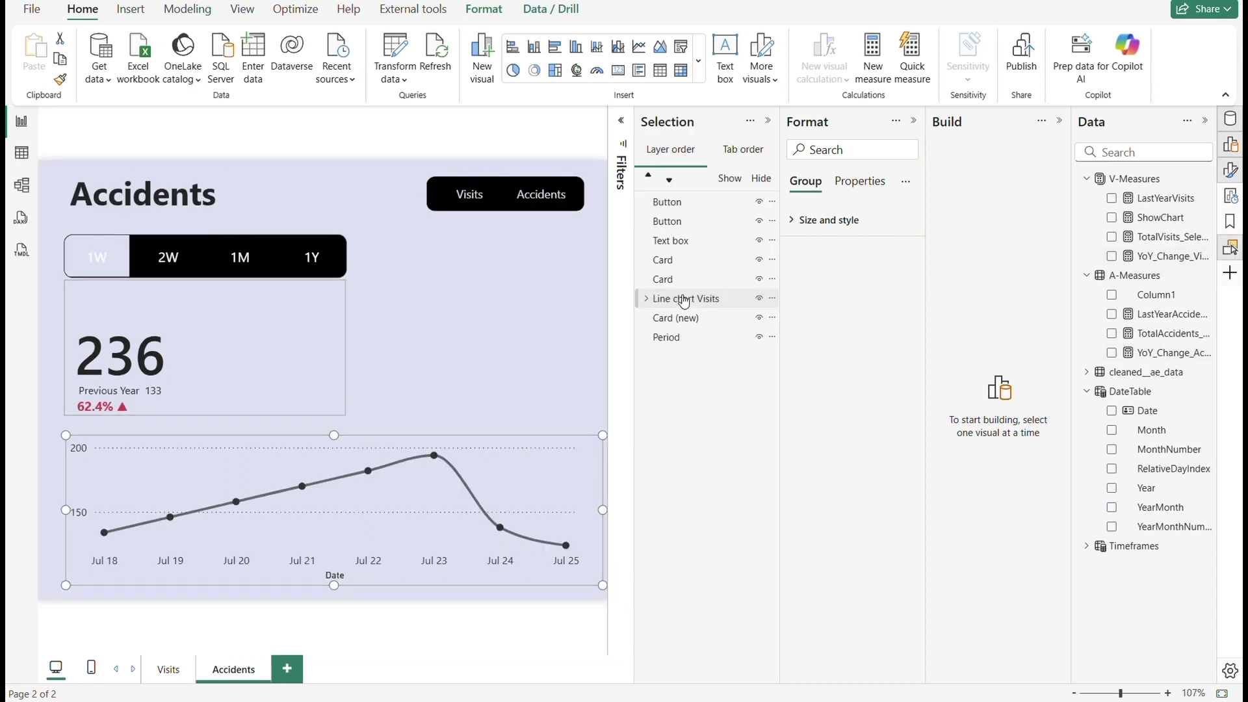
{"action": "left_click", "coordinate": [647, 300]}
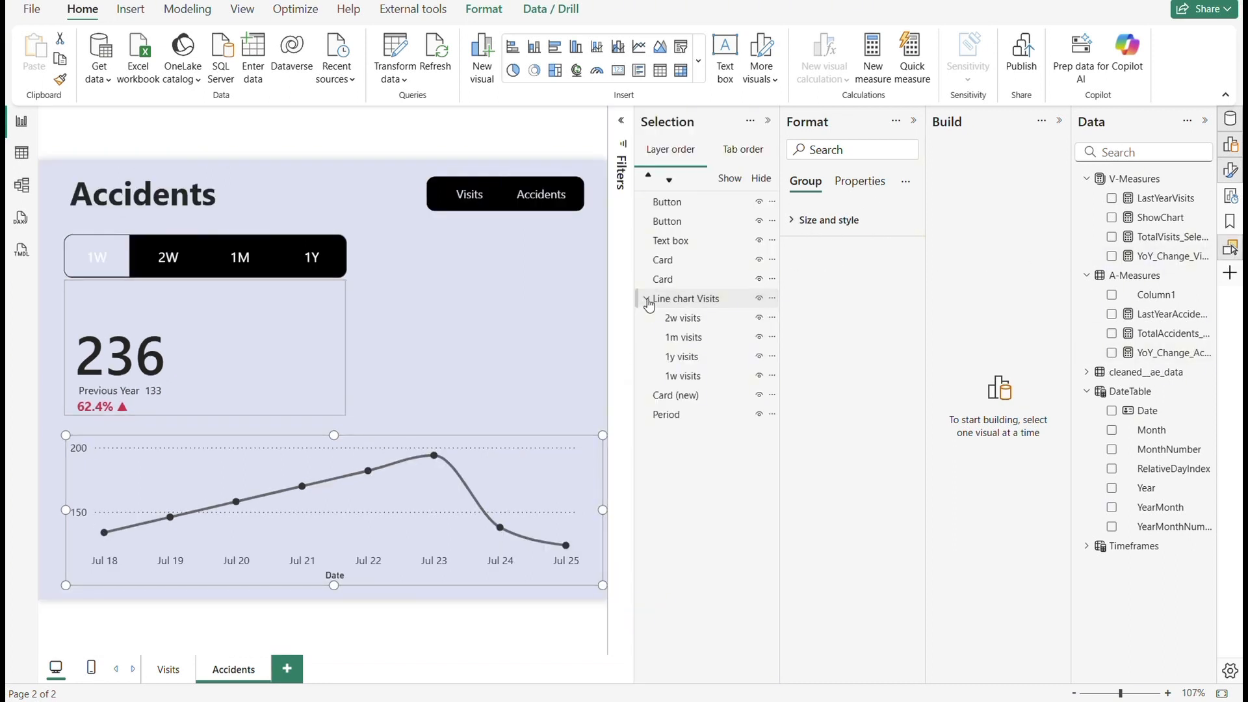
{"action": "left_click", "coordinate": [688, 377]}
{"action": "right_click", "coordinate": [690, 377]}
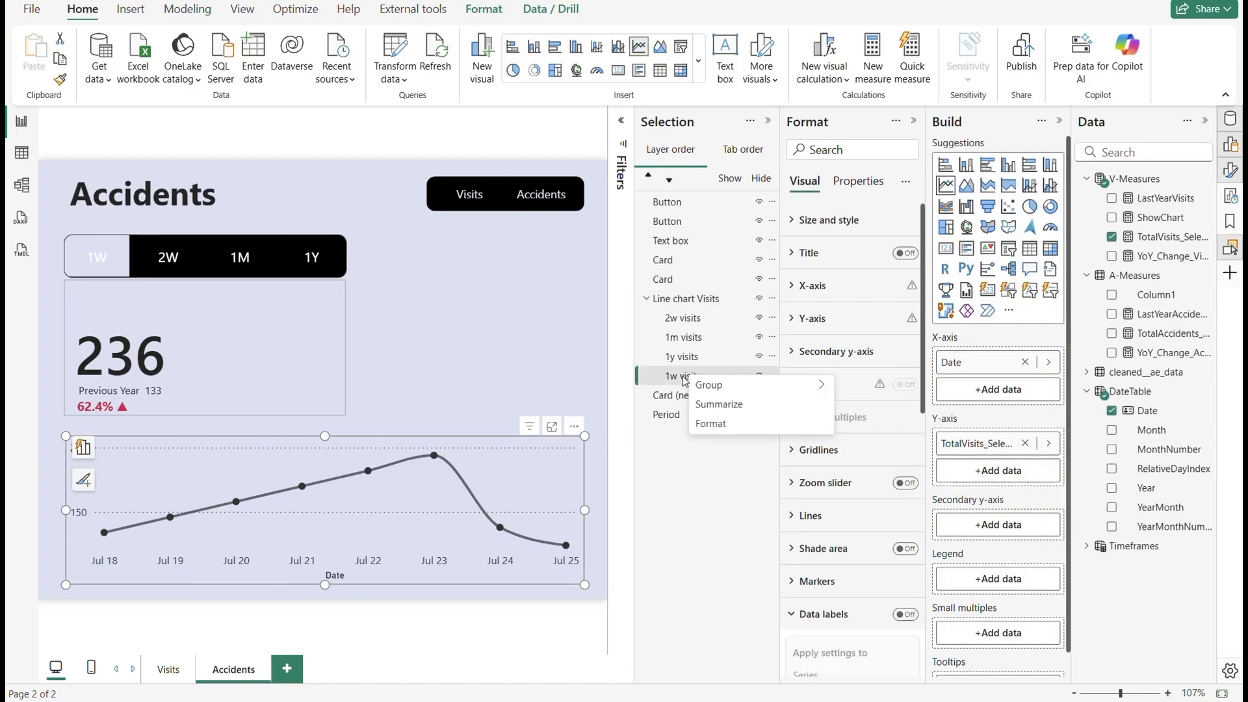
{"action": "left_click", "coordinate": [680, 381]}
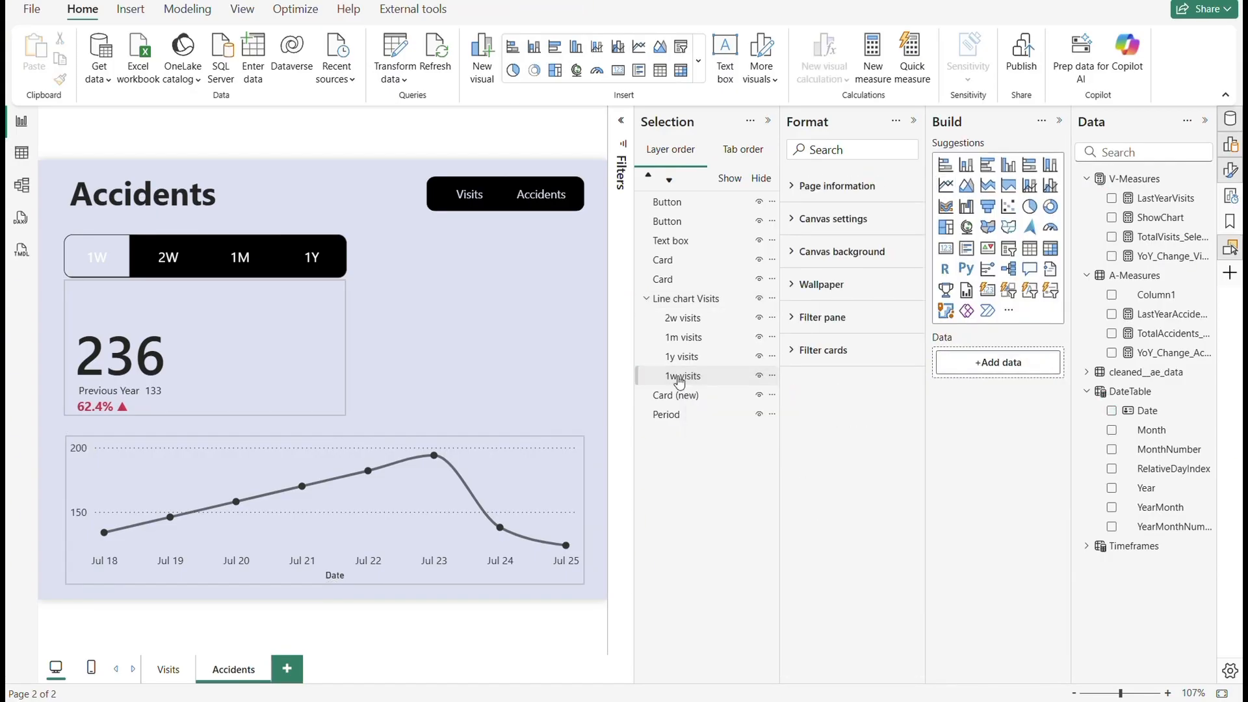
- Rename the 2w visits chart in the Line chart Visits group as 2w accidents
{"action": "left_click", "coordinate": [686, 319]}
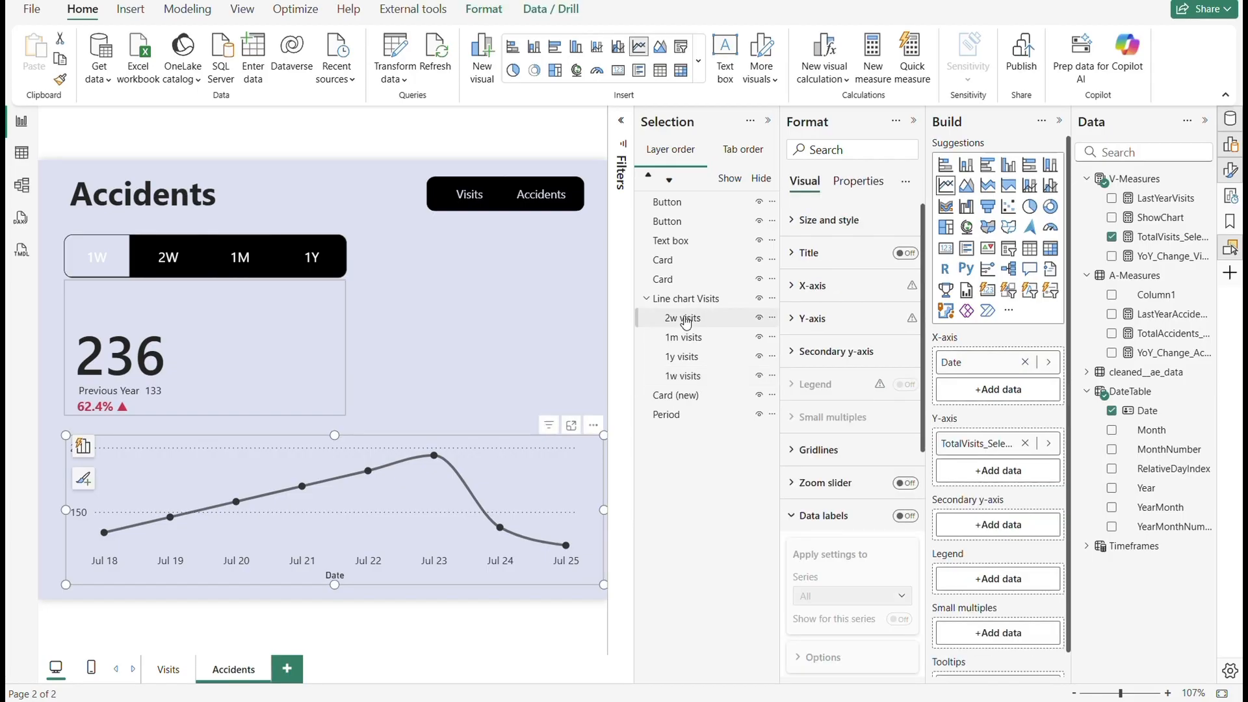
{"action": "double_click", "coordinate": [686, 319]}
{"action": "left_click", "coordinate": [717, 317]}
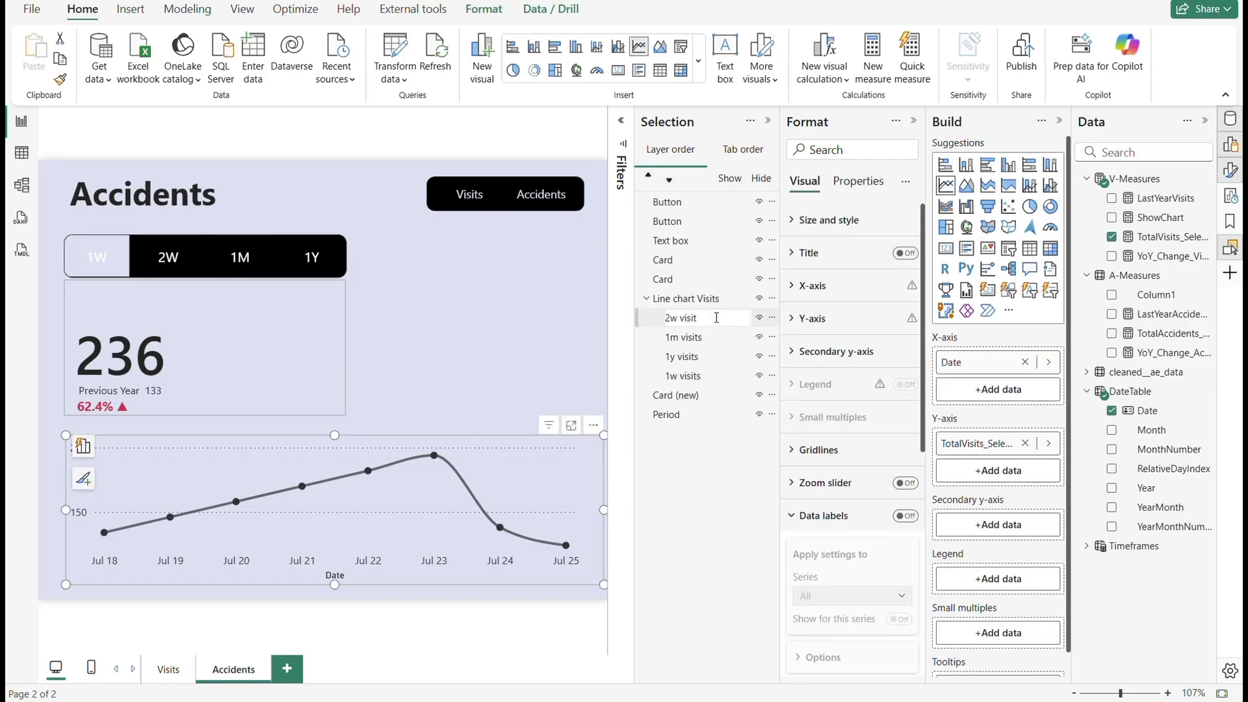
{"action": "type", "text": "accident"}
{"action": "key", "text": "Return"}
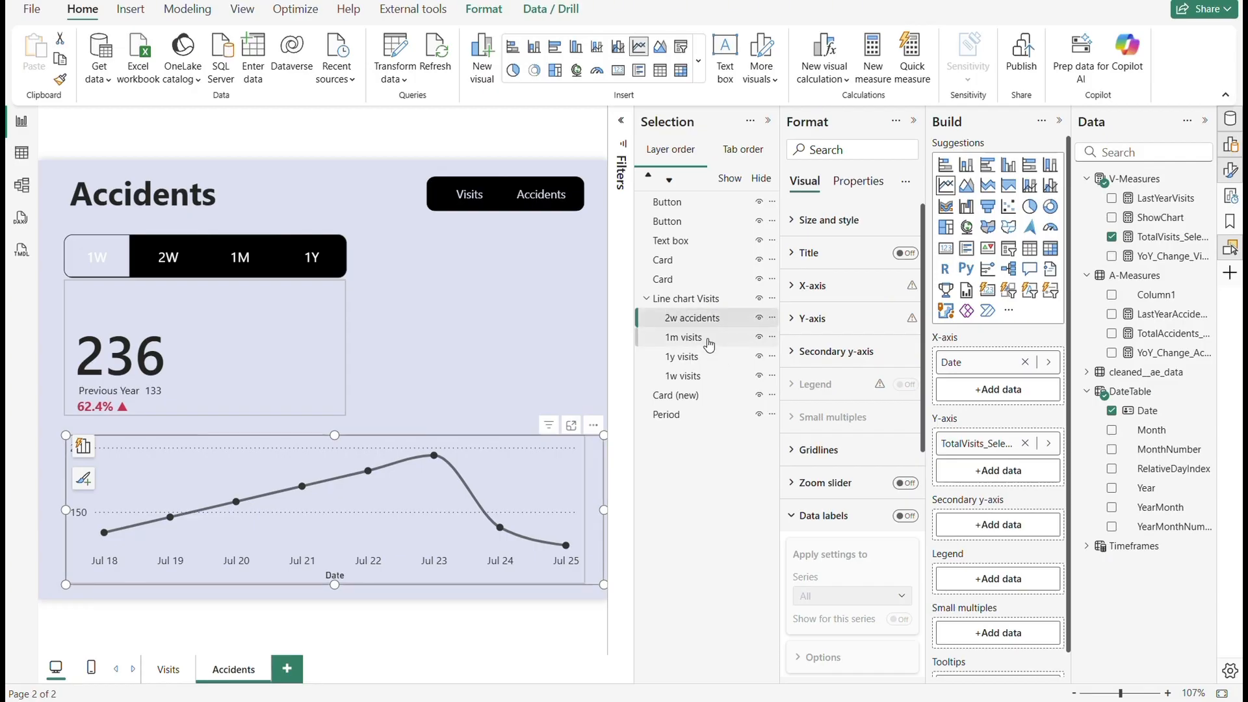
- Move the 1m visits chart to the front of the Line chart Visits group and rename it as 1m accidents
{"action": "left_click", "coordinate": [679, 339]}
{"action": "left_click_drag", "start_coordinate": [691, 339], "coordinate": [690, 323]}
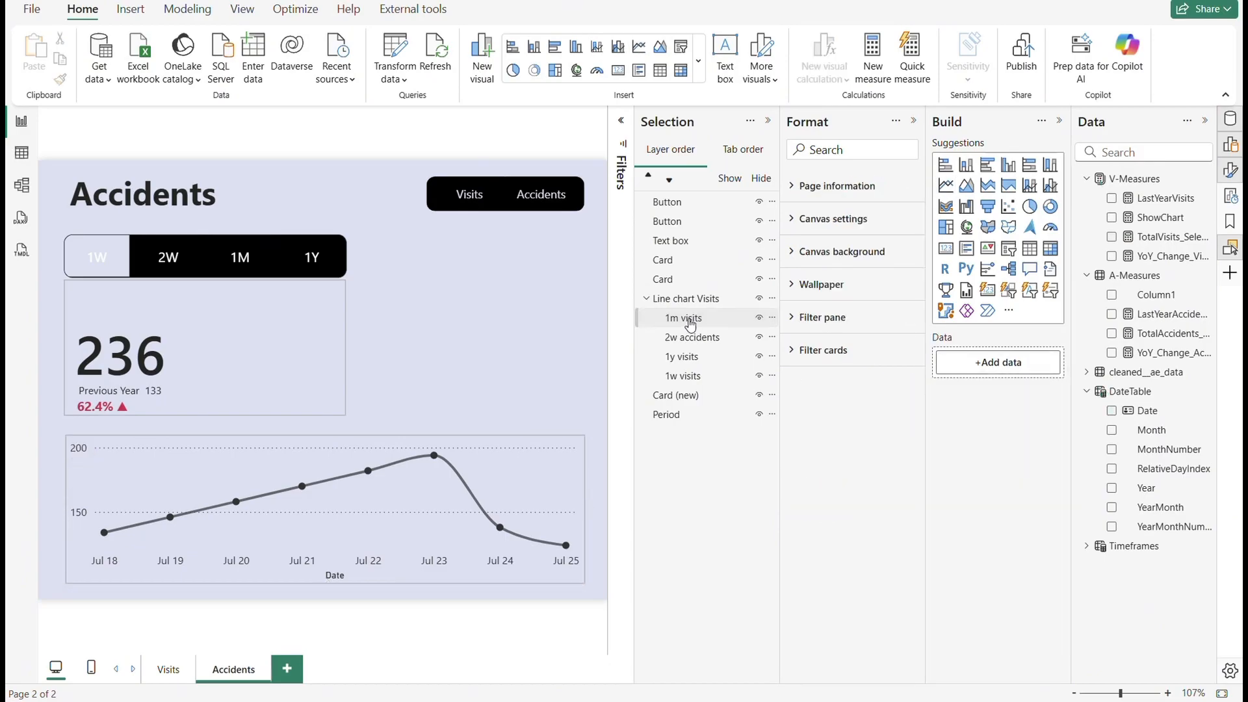
{"action": "double_click", "coordinate": [728, 317]}
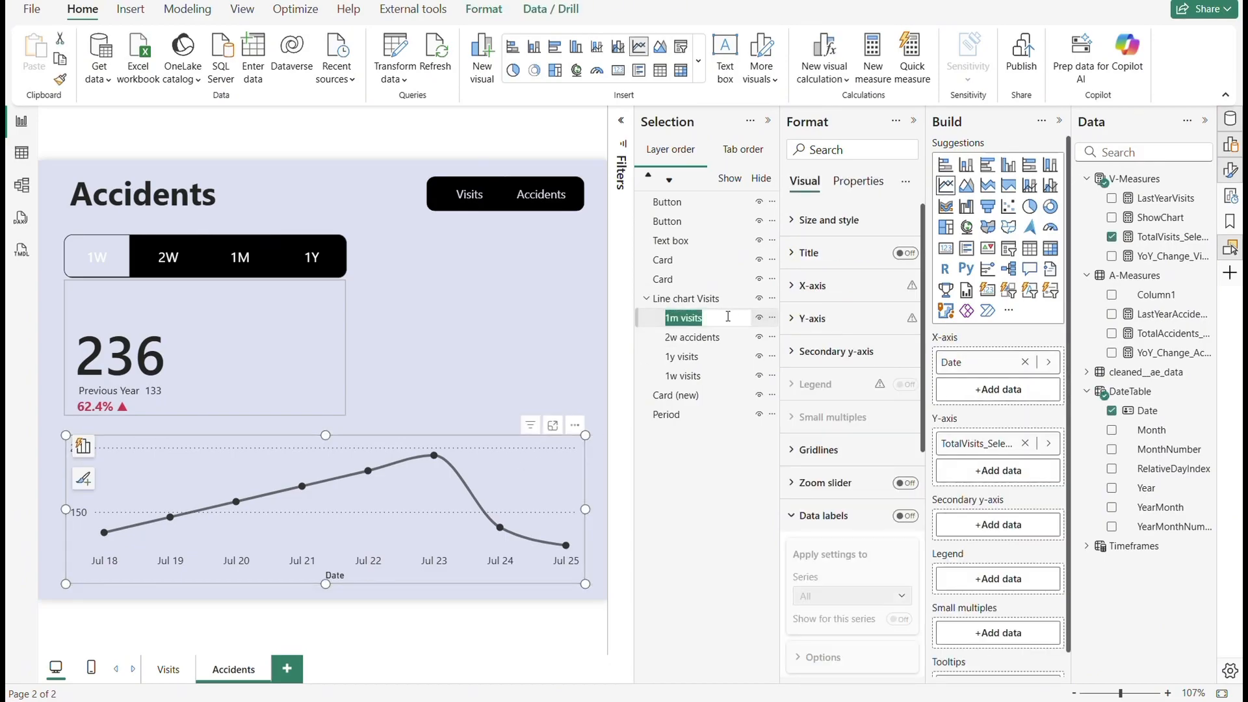
{"action": "key", "text": "BackSpace"}
{"action": "type", "text": "acciden"}
{"action": "key", "text": "Return"}
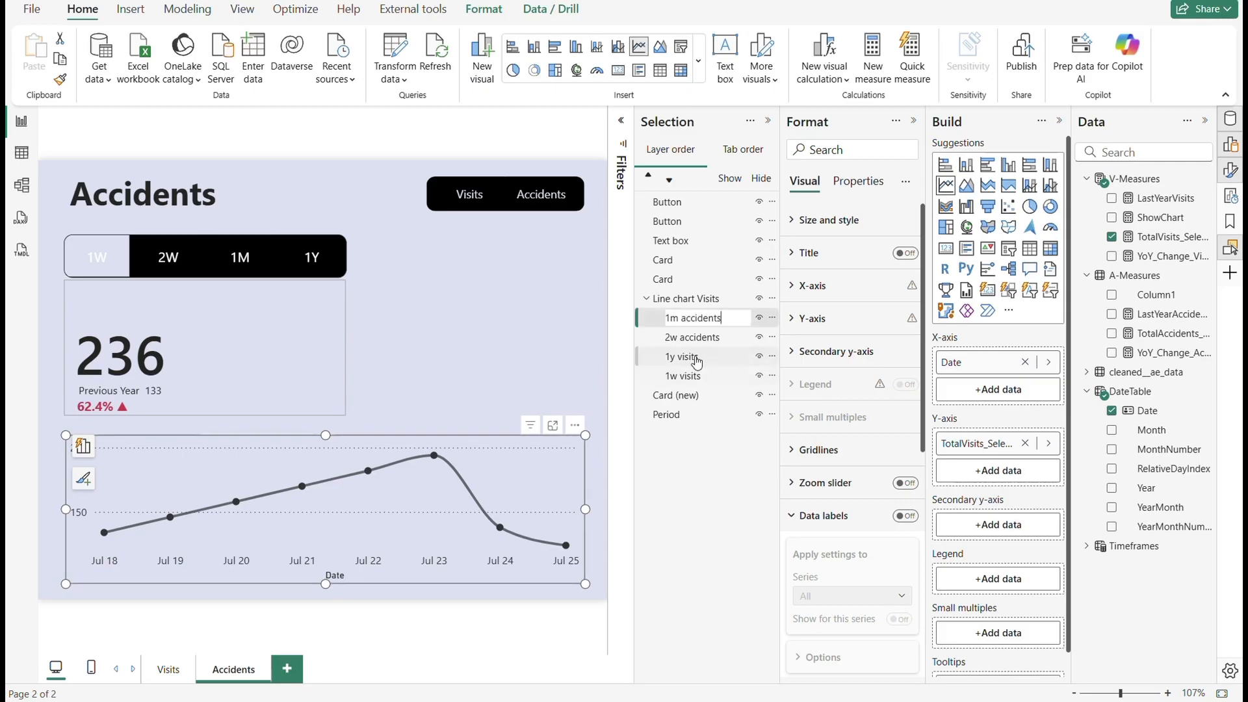
- Move 1w visits to the front of the chart group, and rename the 1w and 1y visits charts as 1w accidents and 1y accidents
{"action": "left_click_drag", "start_coordinate": [693, 383], "coordinate": [694, 324]}
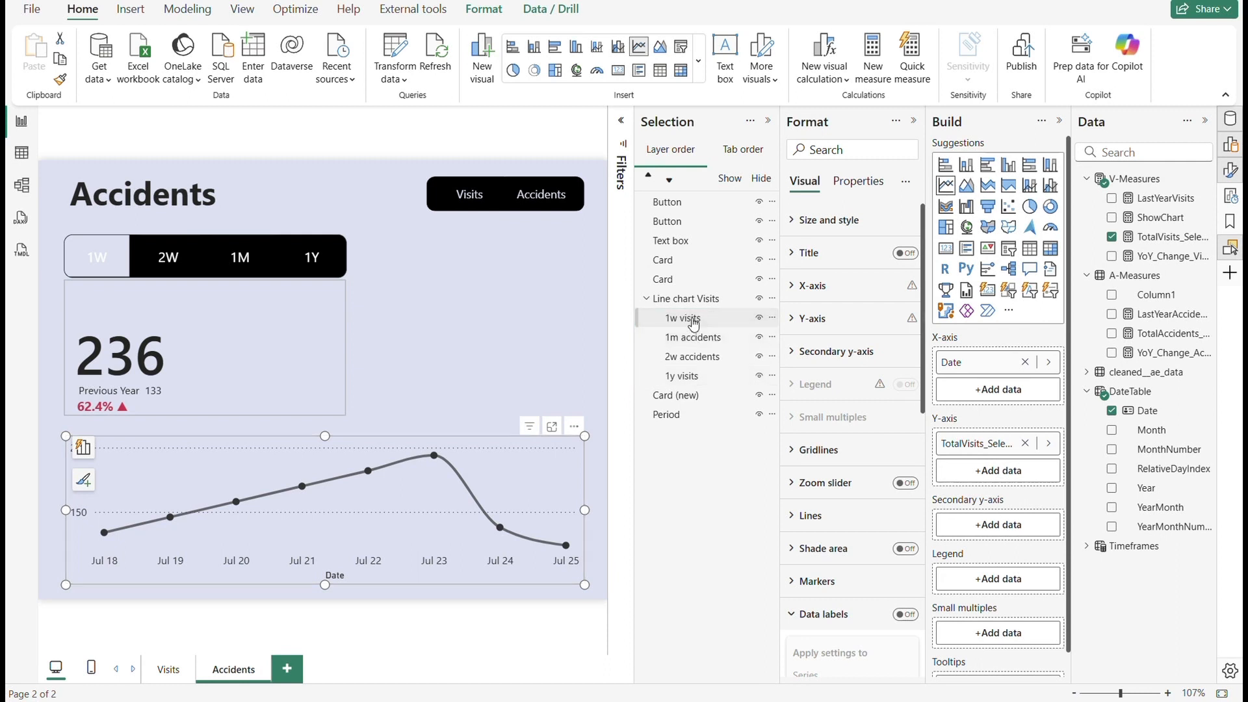
{"action": "double_click", "coordinate": [701, 319]}
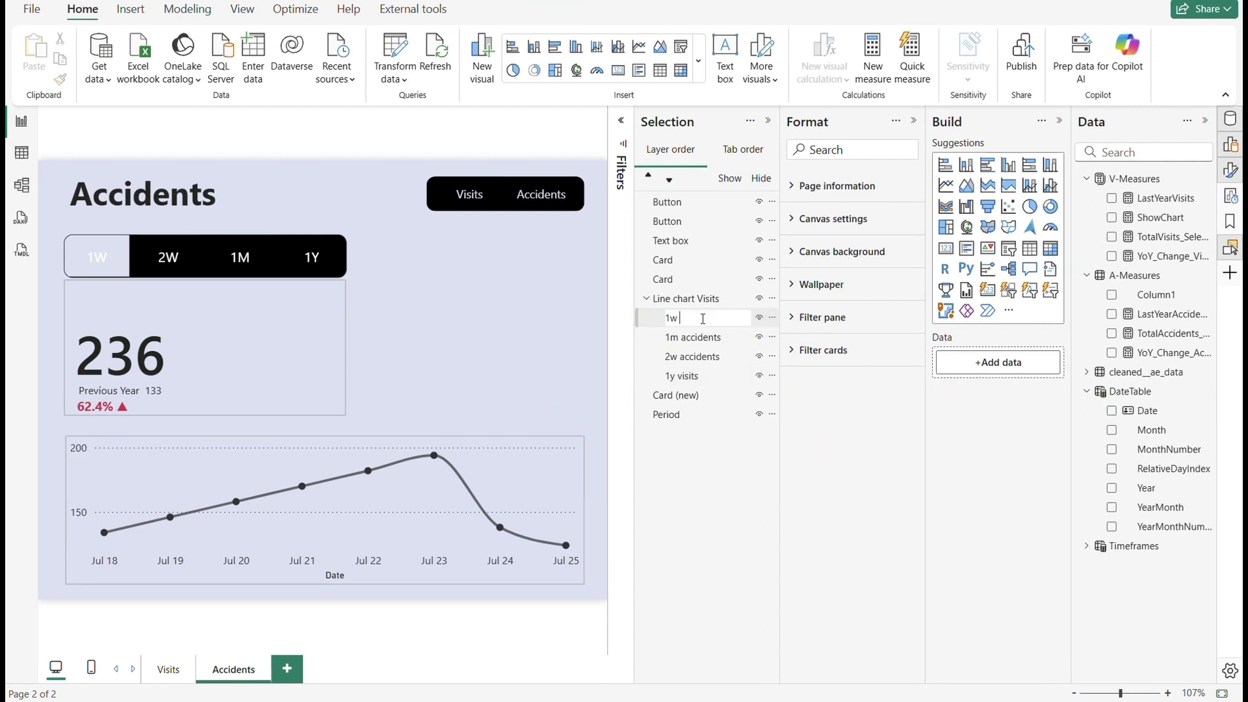
{"action": "type", "text": "1w accidents"}
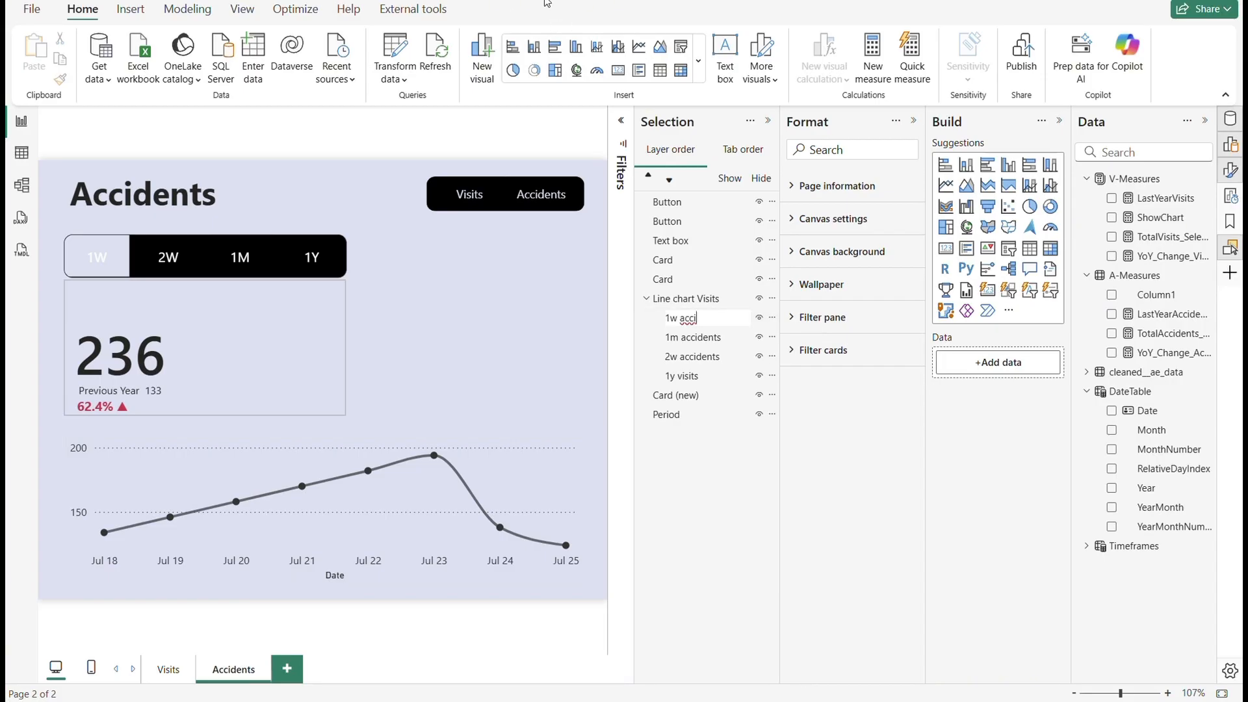
{"action": "key", "text": "Return"}
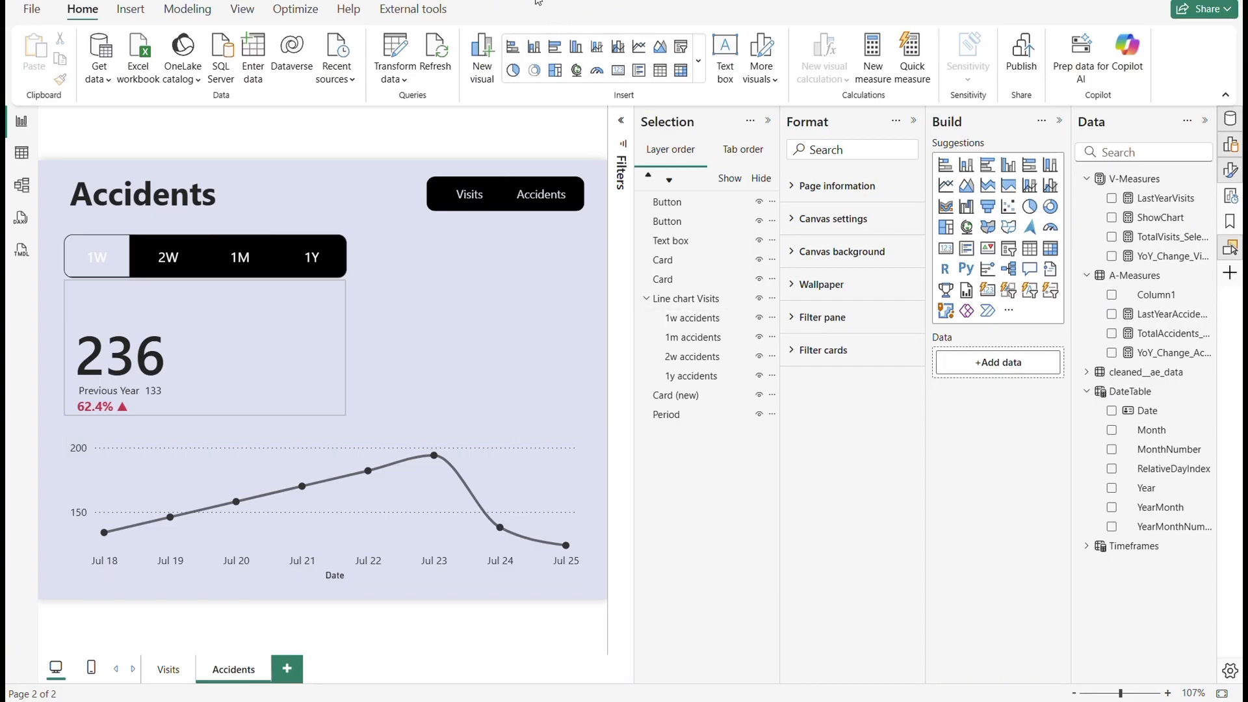
- Replace the total visits measure on the 1w accidents chart's Y-axis with TotalAccidents_SelectedPeriod
{"action": "left_click", "coordinate": [690, 319]}
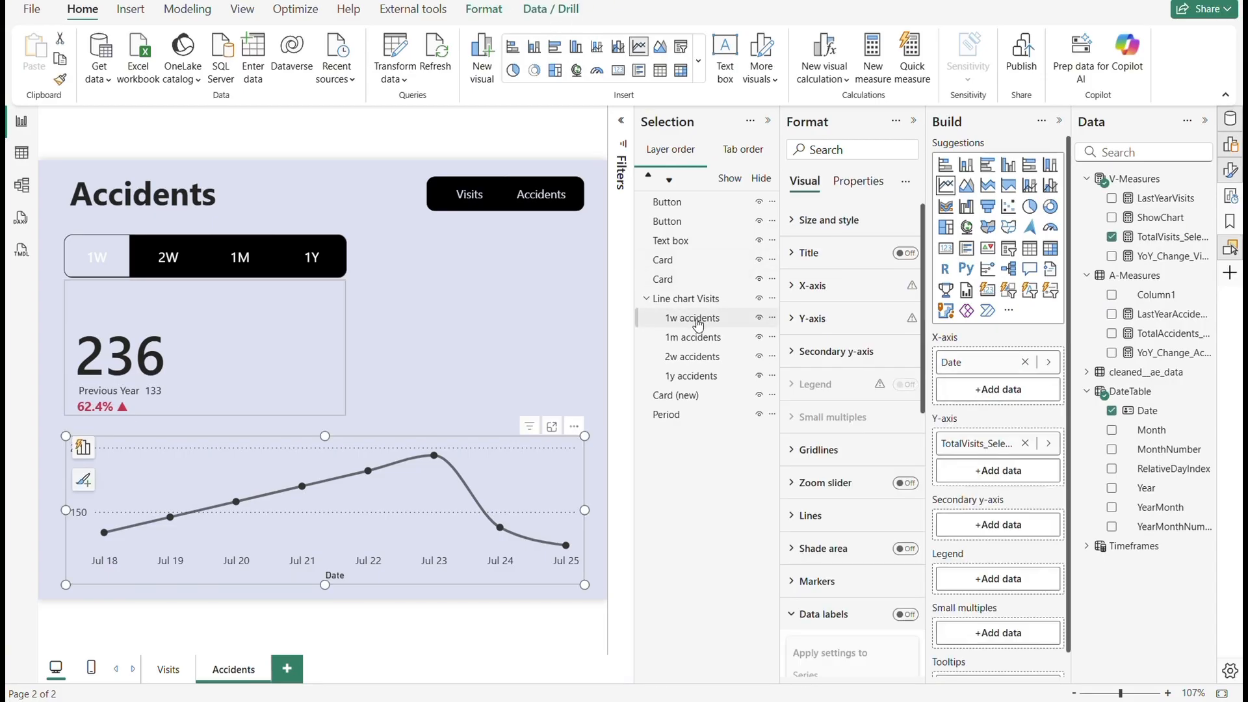
{"action": "left_click", "coordinate": [1026, 443]}
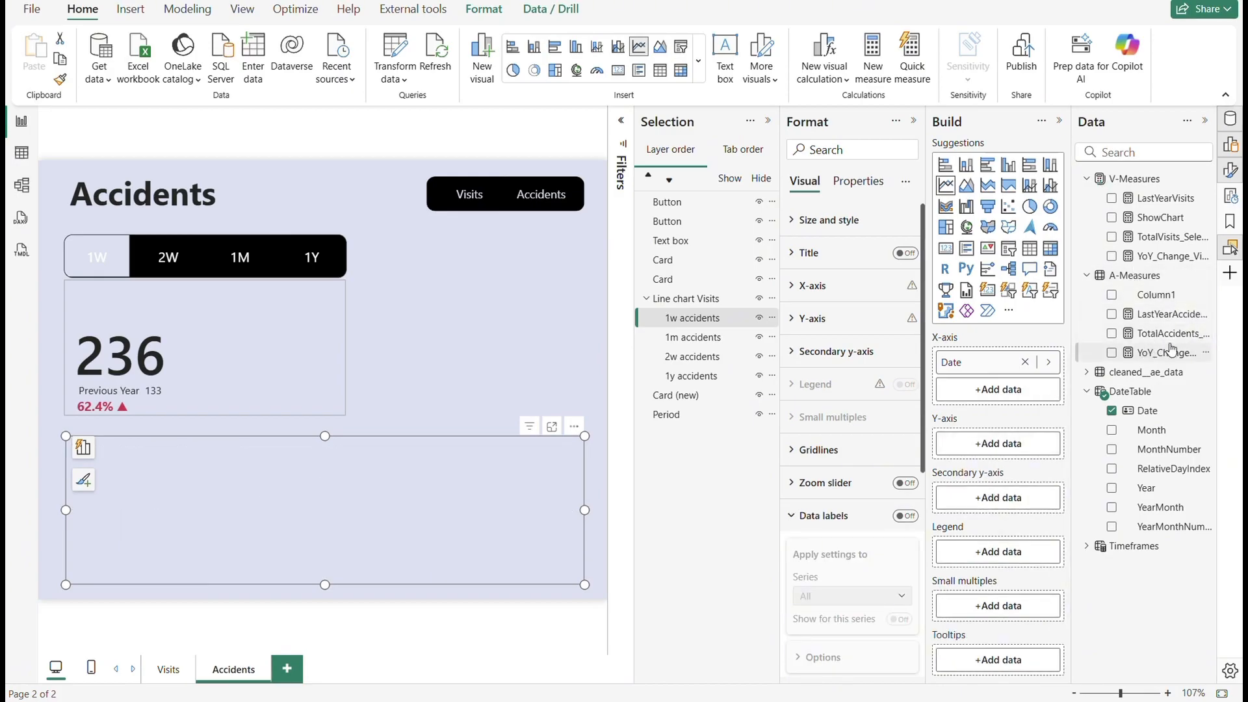
{"action": "left_click_drag", "start_coordinate": [1166, 333], "coordinate": [1007, 445]}
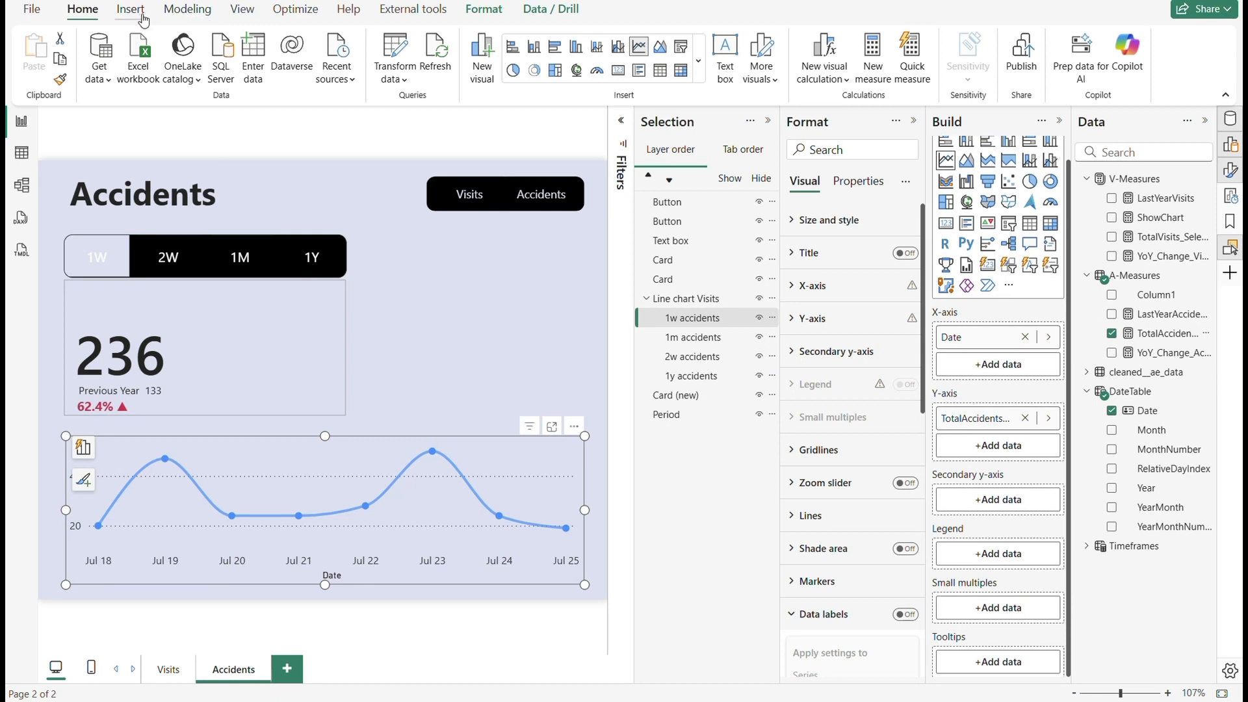
- Customize the current report theme by setting Color 1 to hex #333333 and apply it
{"action": "left_click", "coordinate": [238, 13]}
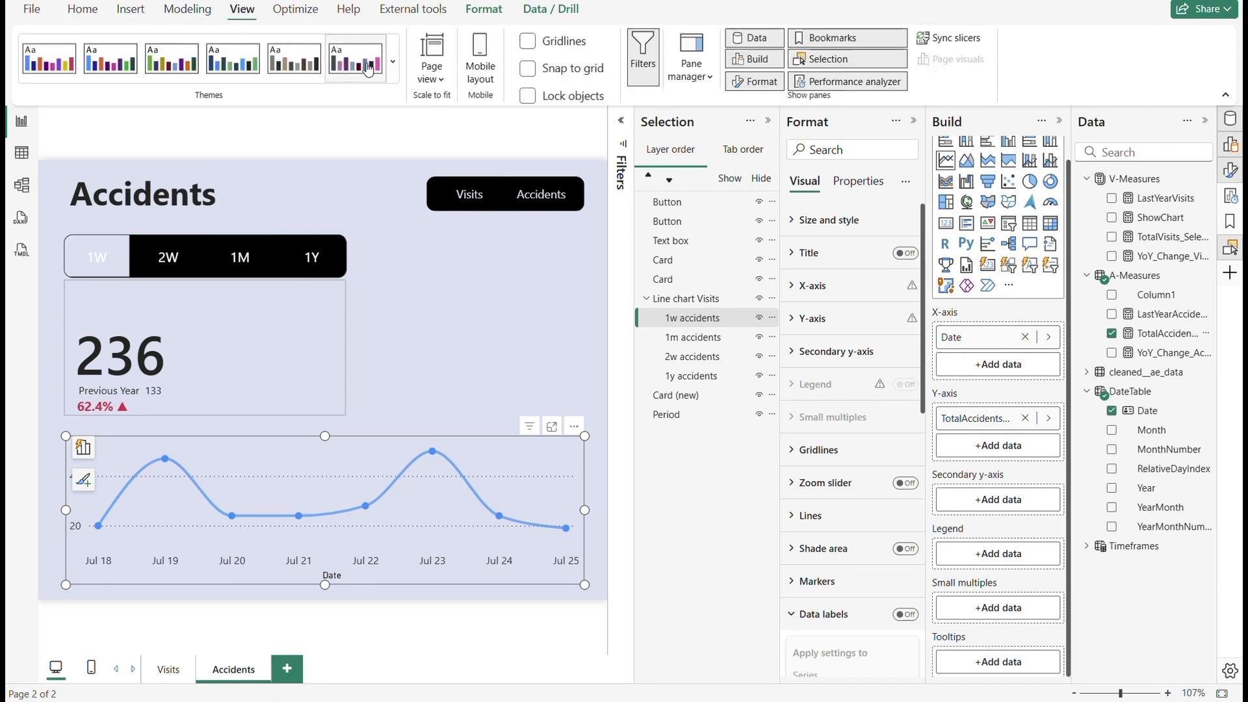
{"action": "left_click", "coordinate": [392, 65]}
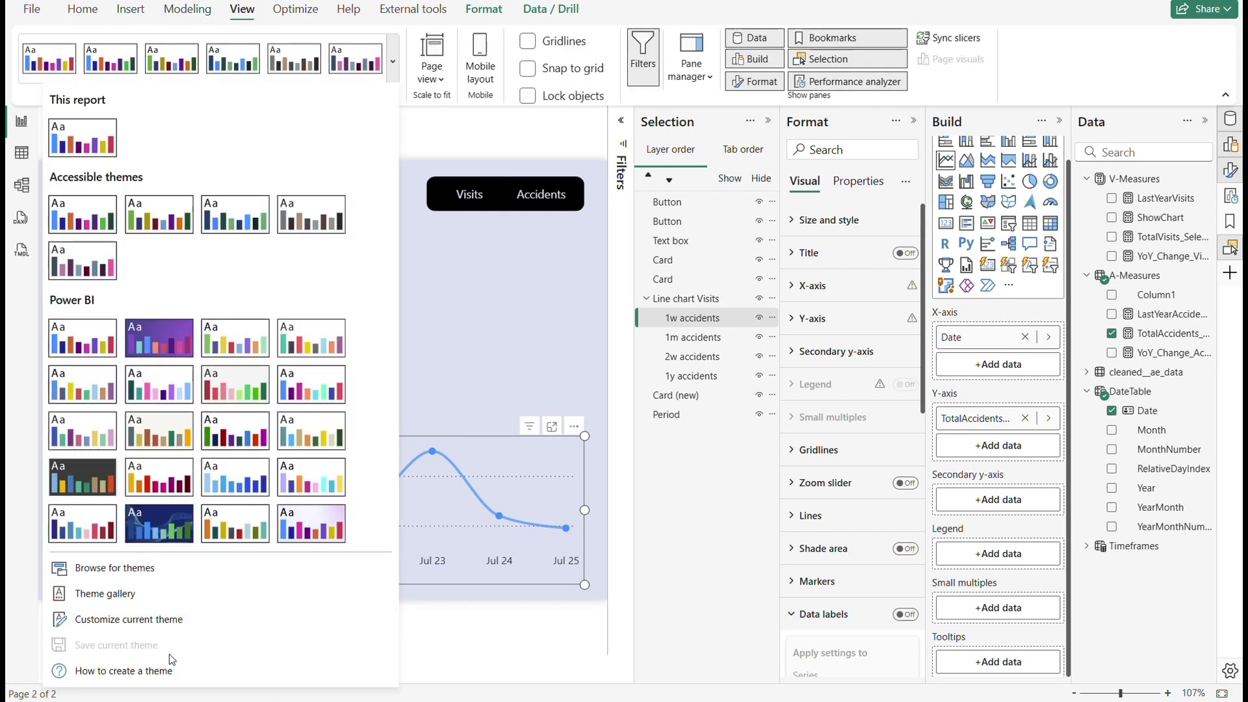
{"action": "left_click", "coordinate": [166, 618]}
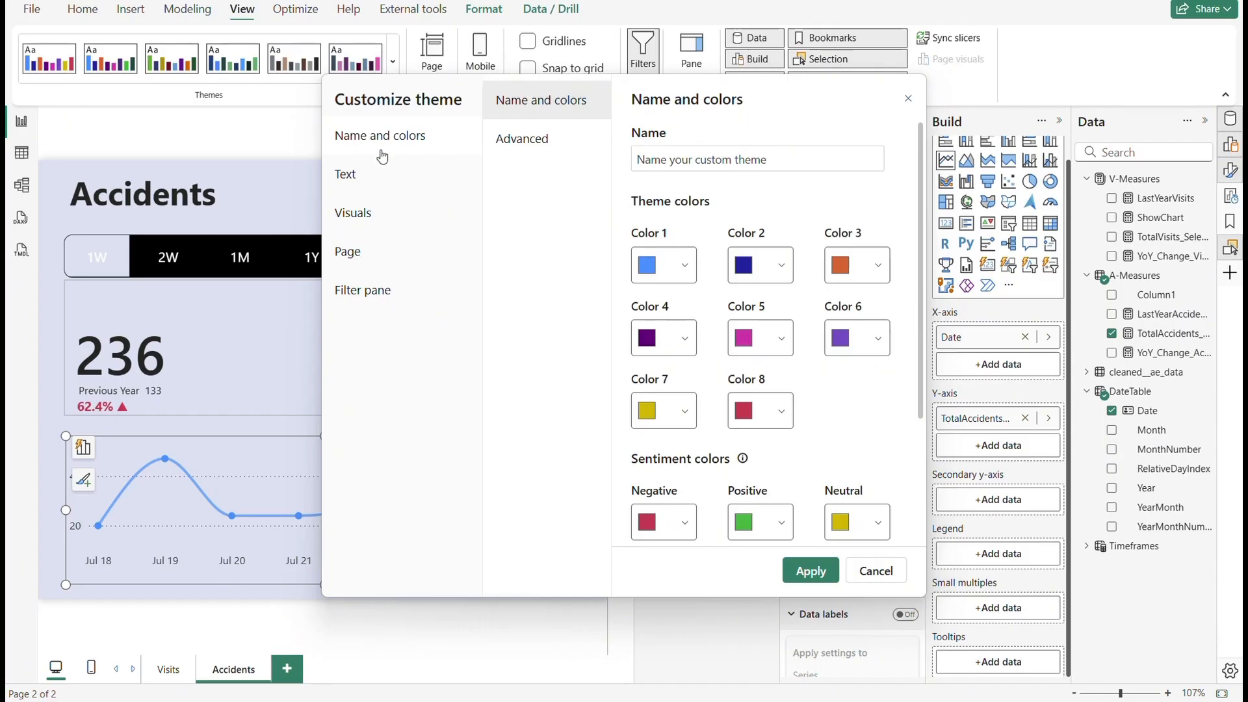
{"action": "left_click", "coordinate": [679, 268]}
{"action": "left_click", "coordinate": [673, 529]}
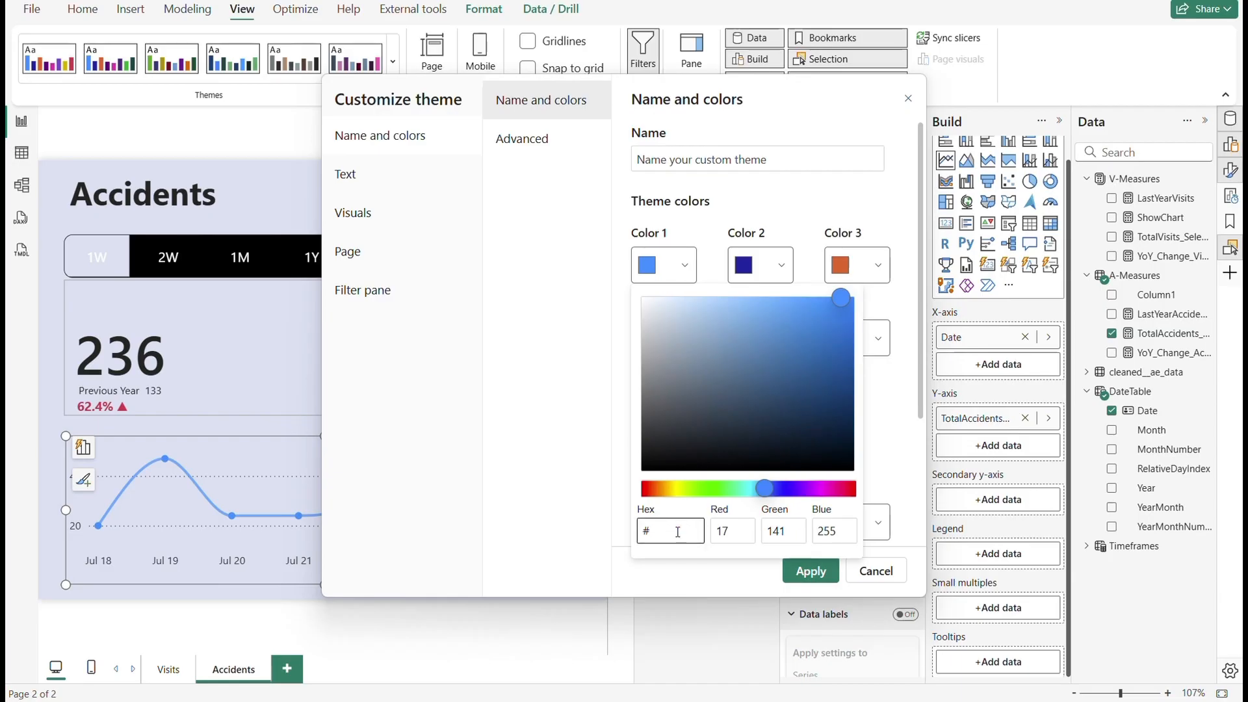
{"action": "type", "text": "#333333"}
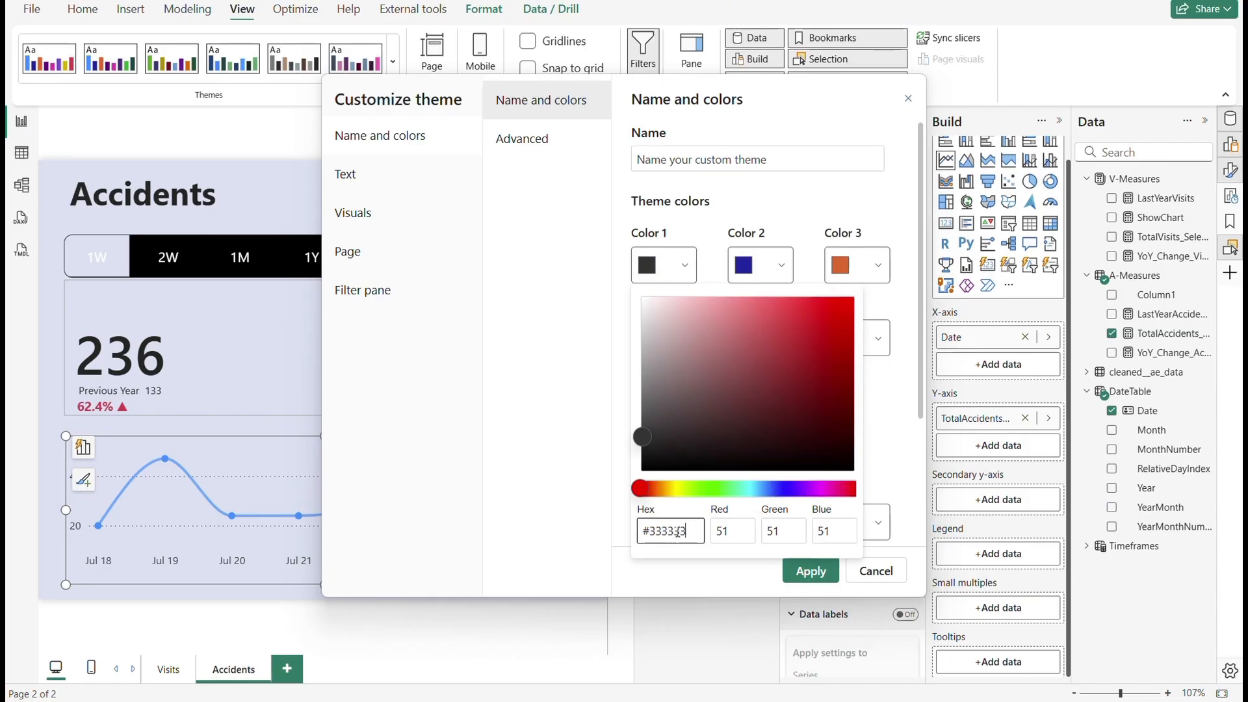
{"action": "left_click", "coordinate": [814, 575]}
{"action": "left_click", "coordinate": [812, 573]}
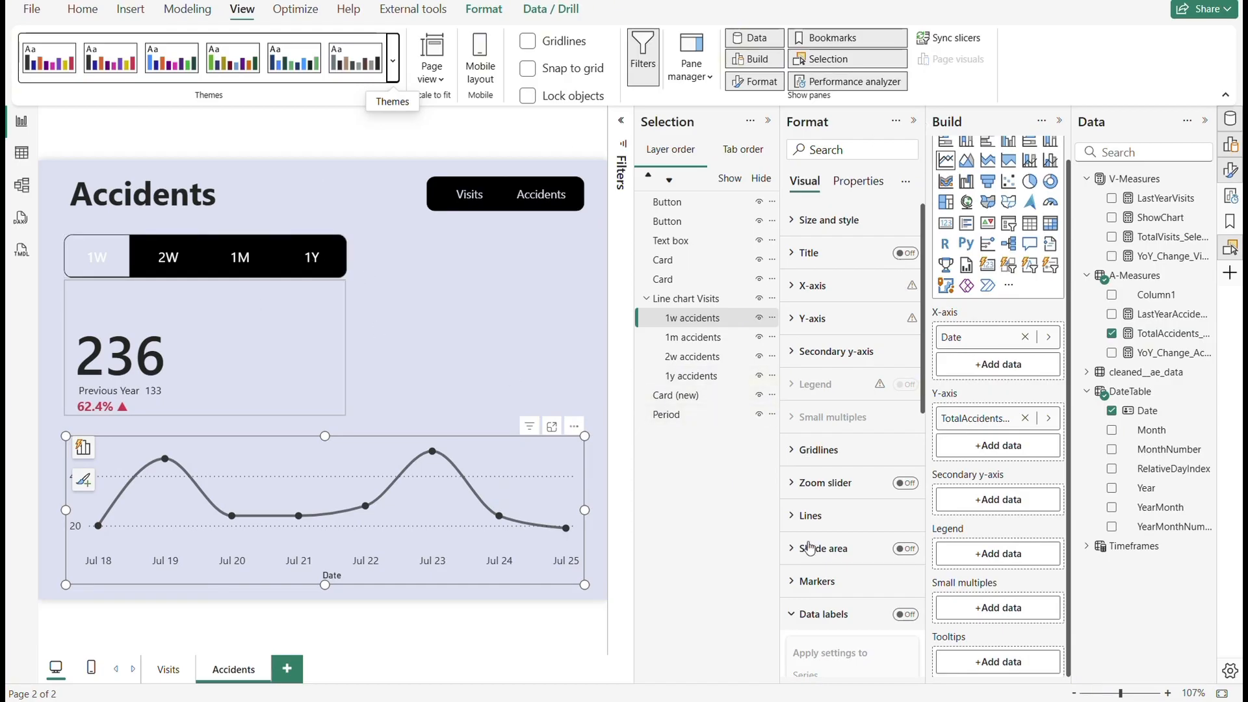
- Remove the total visits measure from the Y-axis of the 1m accidents and 2w accidents charts
{"action": "left_click", "coordinate": [700, 338]}
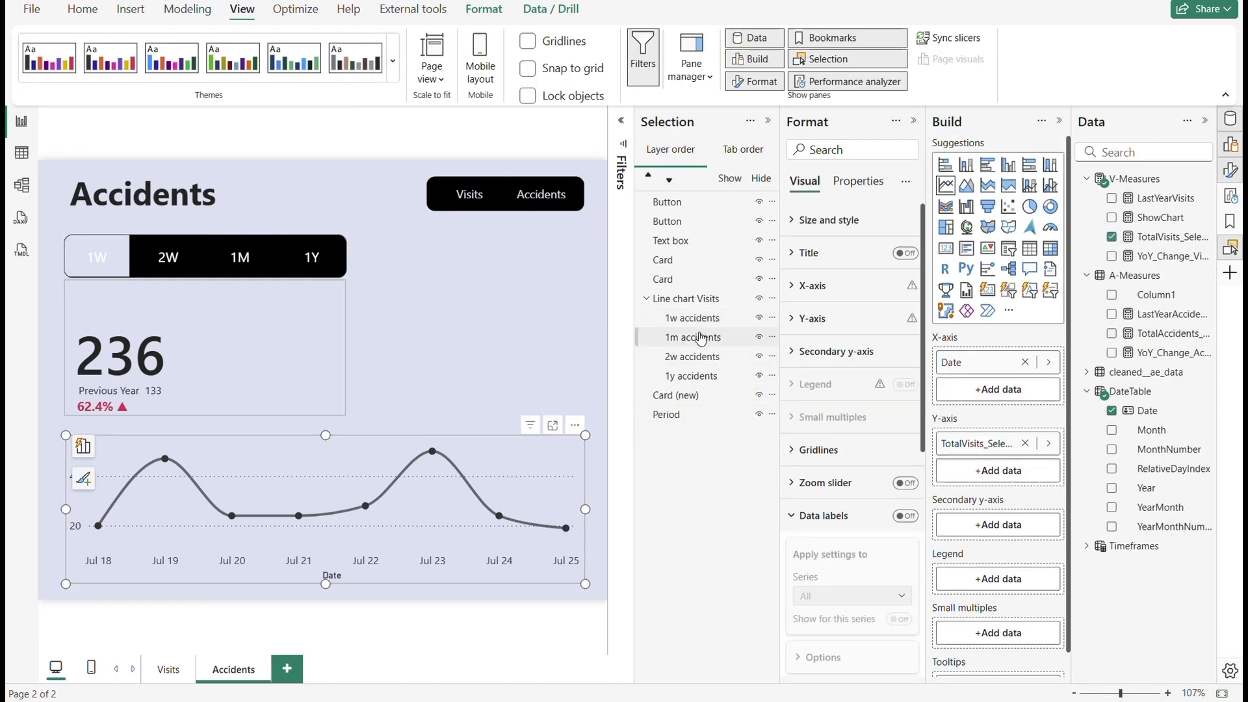
{"action": "left_click", "coordinate": [1025, 443]}
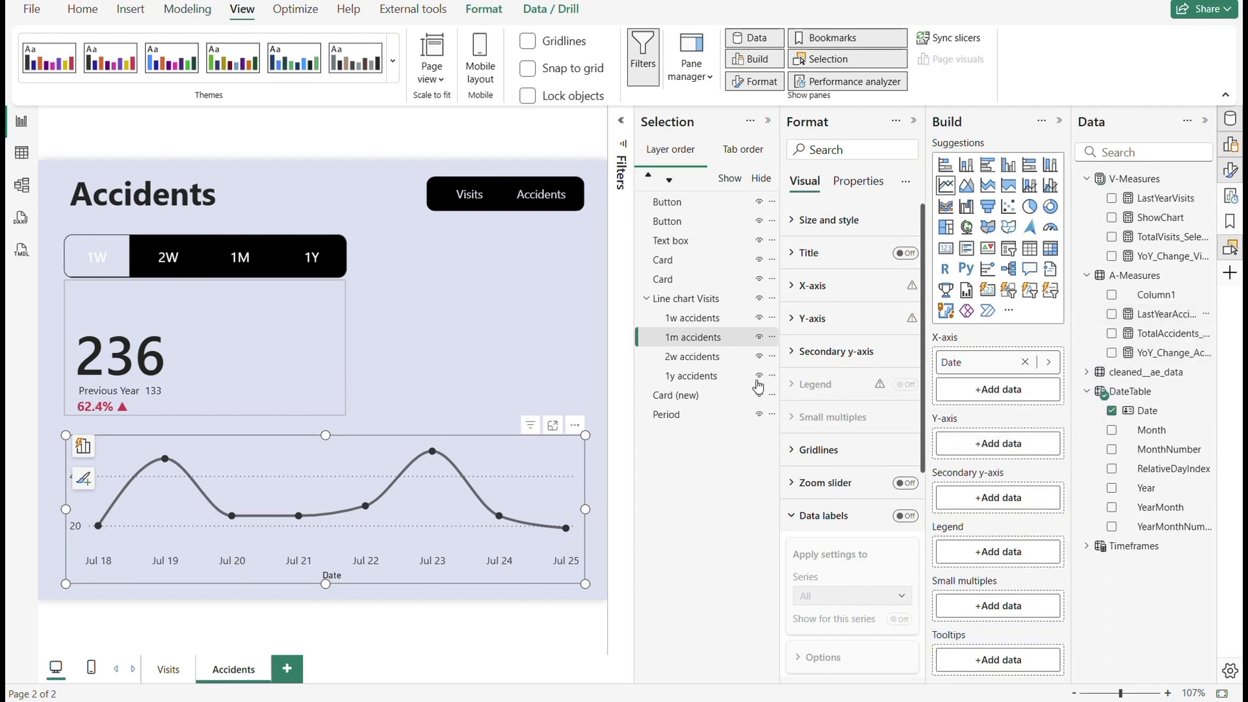
{"action": "left_click", "coordinate": [691, 362]}
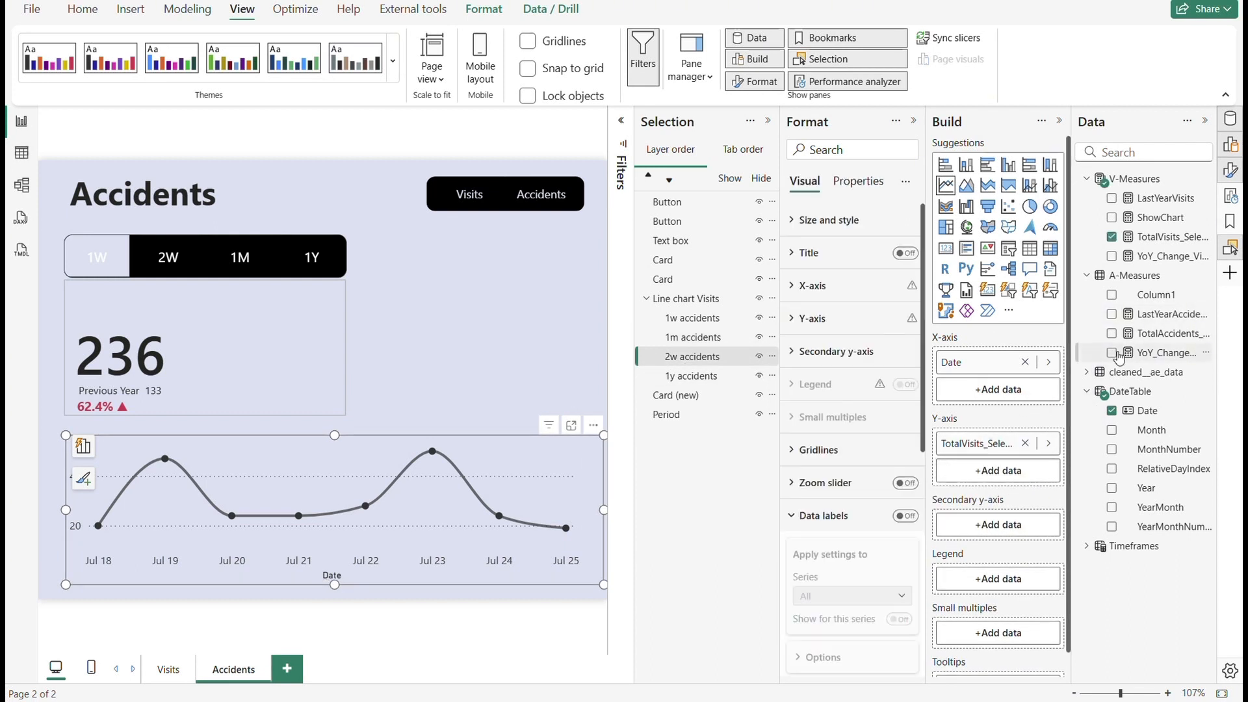
{"action": "left_click", "coordinate": [1170, 352]}
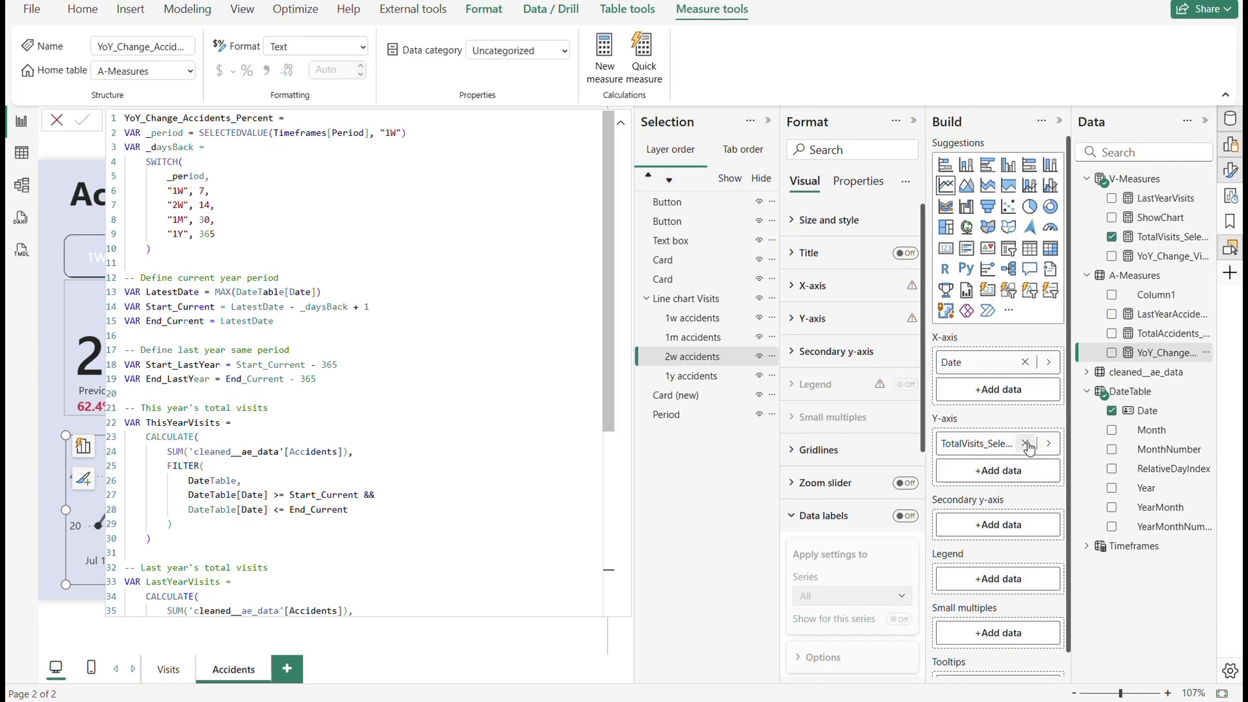
{"action": "left_click", "coordinate": [1025, 443]}
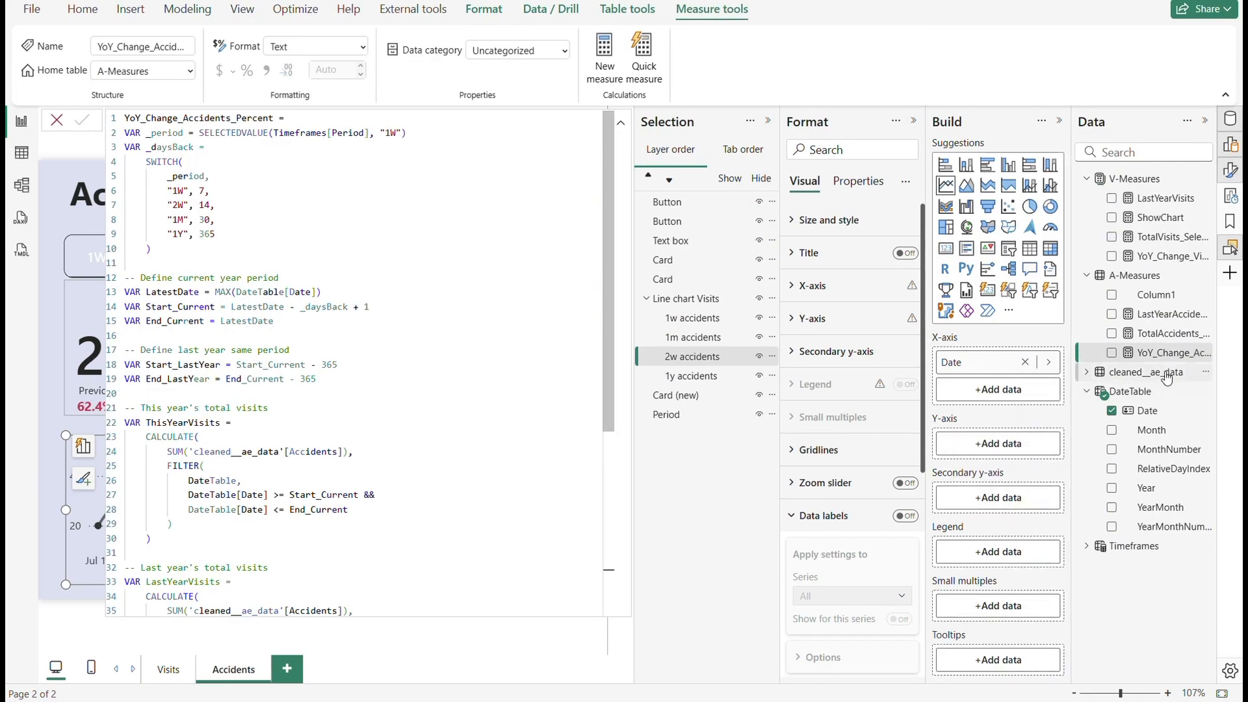
- Replace the total visits measure on the 1y accidents chart's Y-axis with TotalAccidents_SelectedPeriod
{"action": "left_click", "coordinate": [710, 379]}
{"action": "left_click_drag", "start_coordinate": [1164, 352], "coordinate": [1016, 472]}
{"action": "left_click", "coordinate": [1025, 443]}
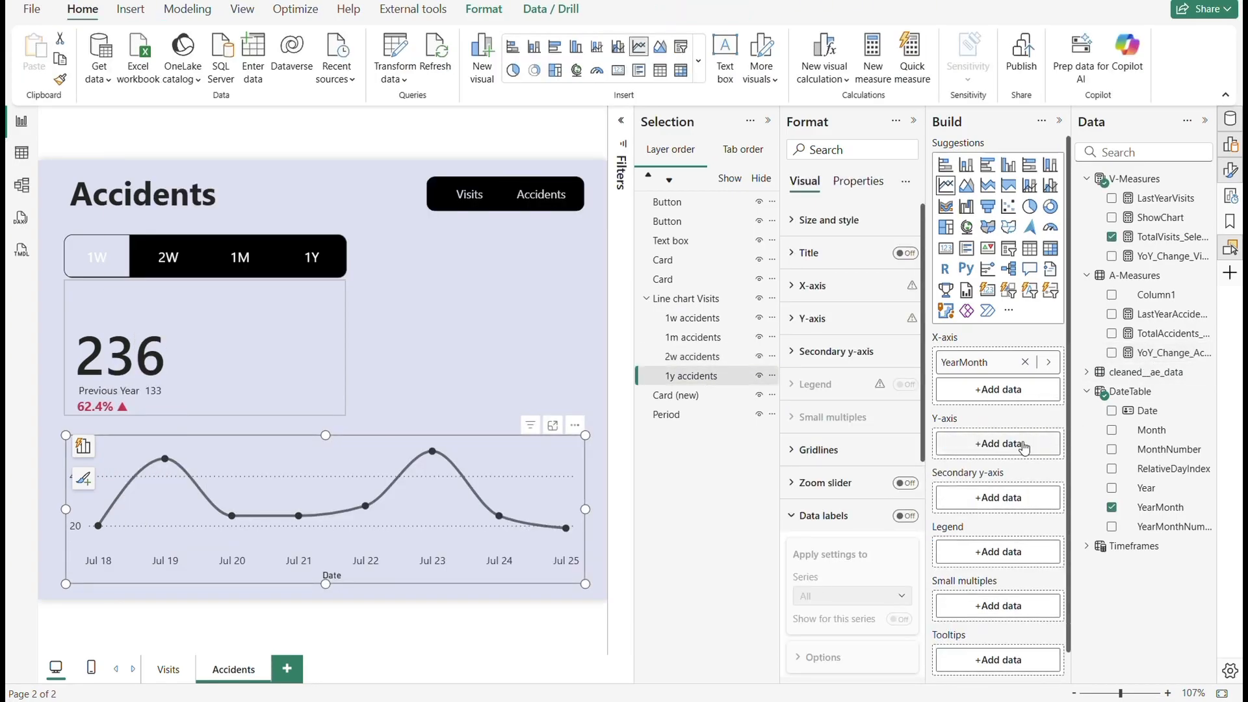
{"action": "left_click_drag", "start_coordinate": [1167, 356], "coordinate": [1019, 442]}
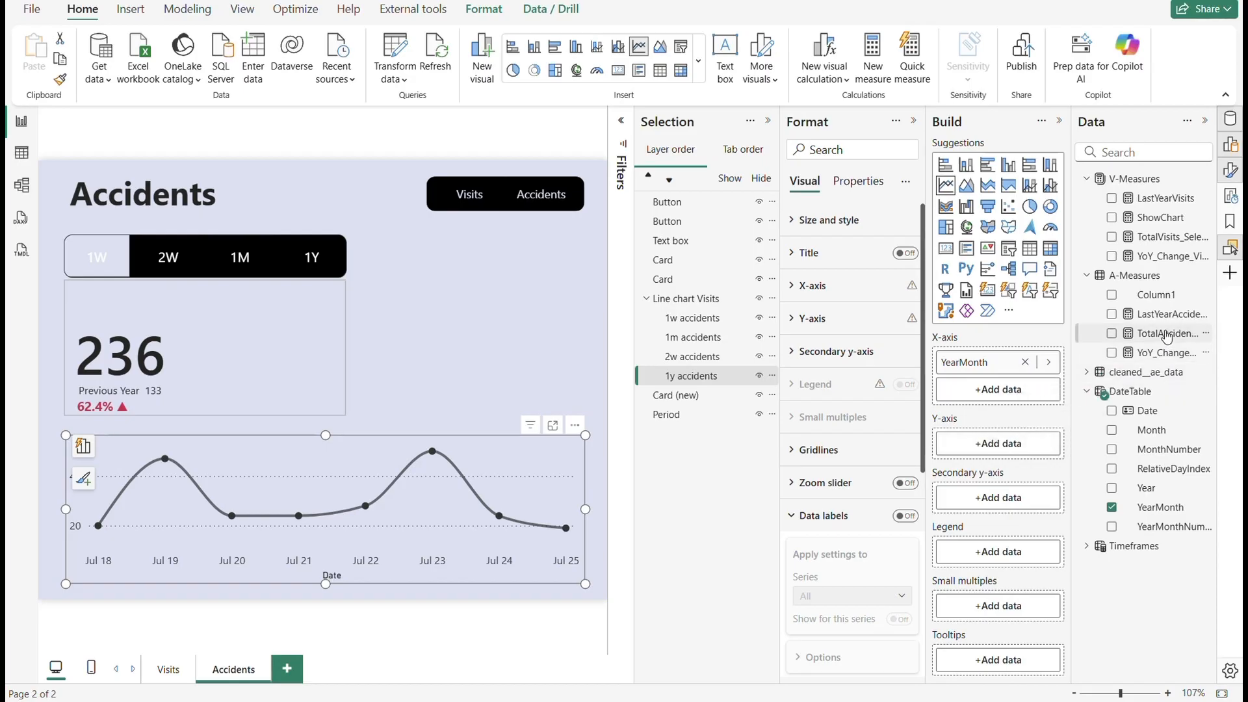
{"action": "left_click_drag", "start_coordinate": [1164, 332], "coordinate": [1006, 446]}
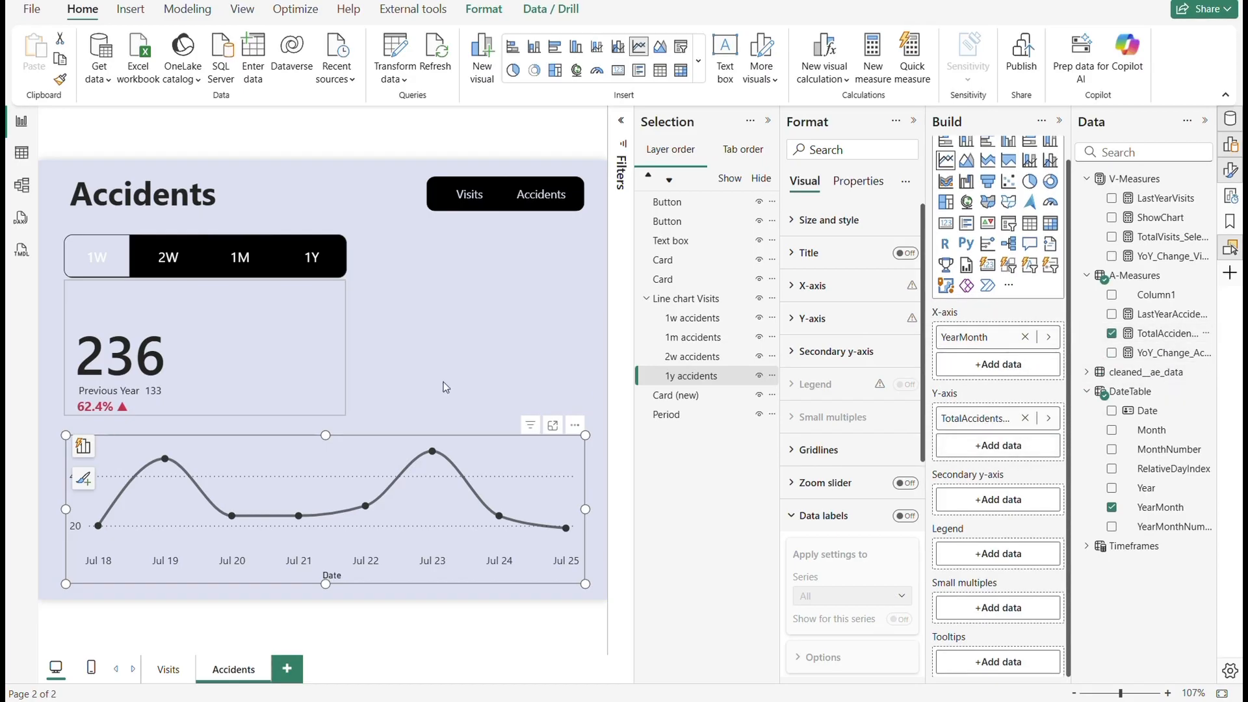
- Check the accidents cards and line charts for the 2W, 1M, 1Y and 1W periods using the period slicer
{"action": "left_click", "coordinate": [210, 262]}
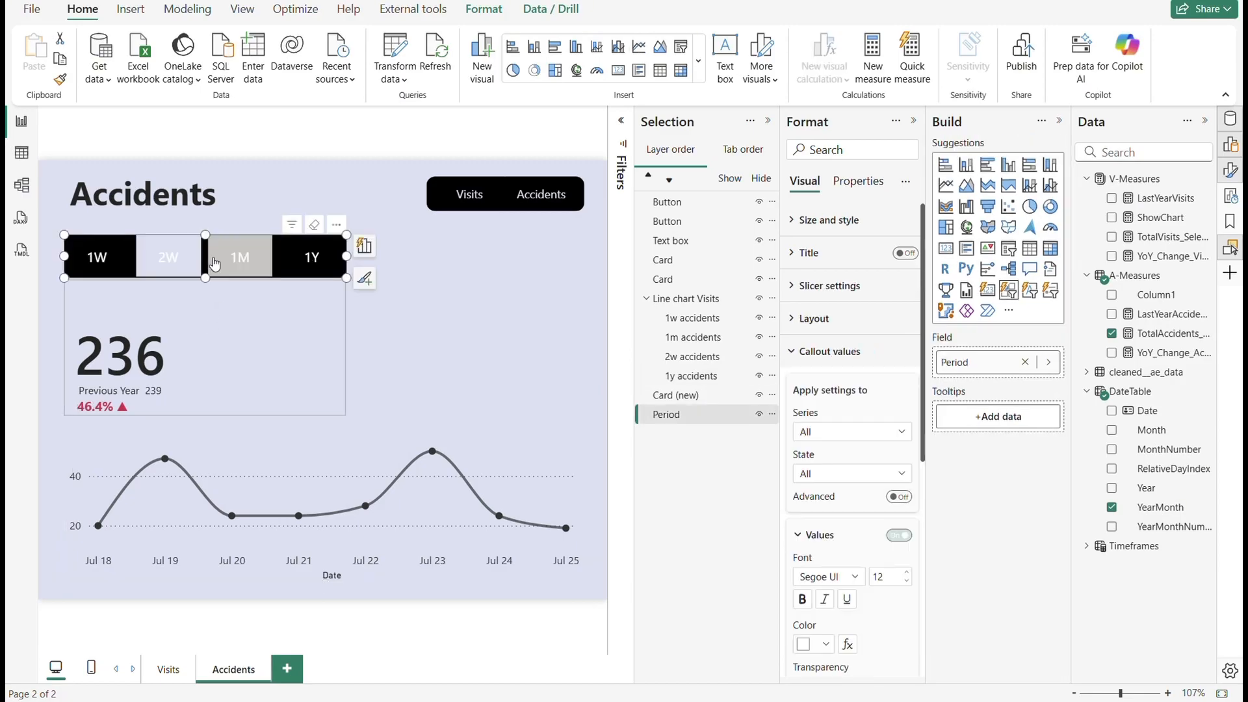
{"action": "left_click", "coordinate": [251, 259]}
{"action": "left_click", "coordinate": [292, 264]}
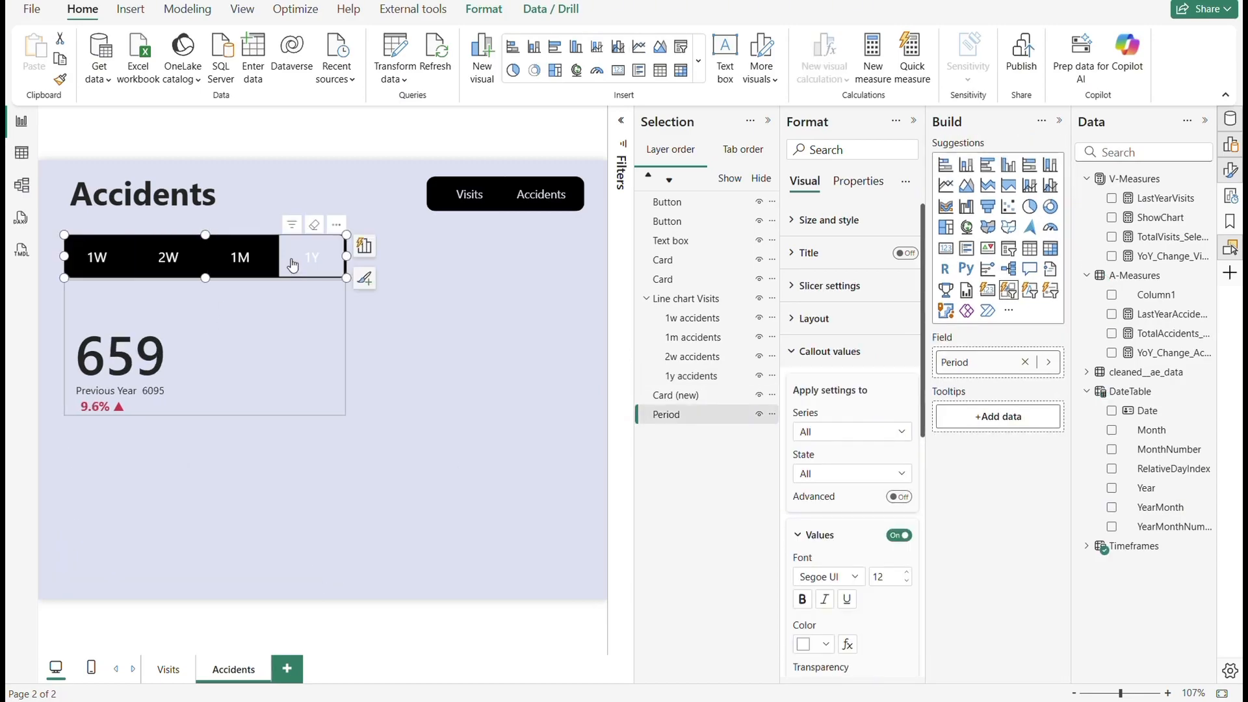
{"action": "left_click", "coordinate": [240, 266]}
{"action": "left_click", "coordinate": [172, 266]}
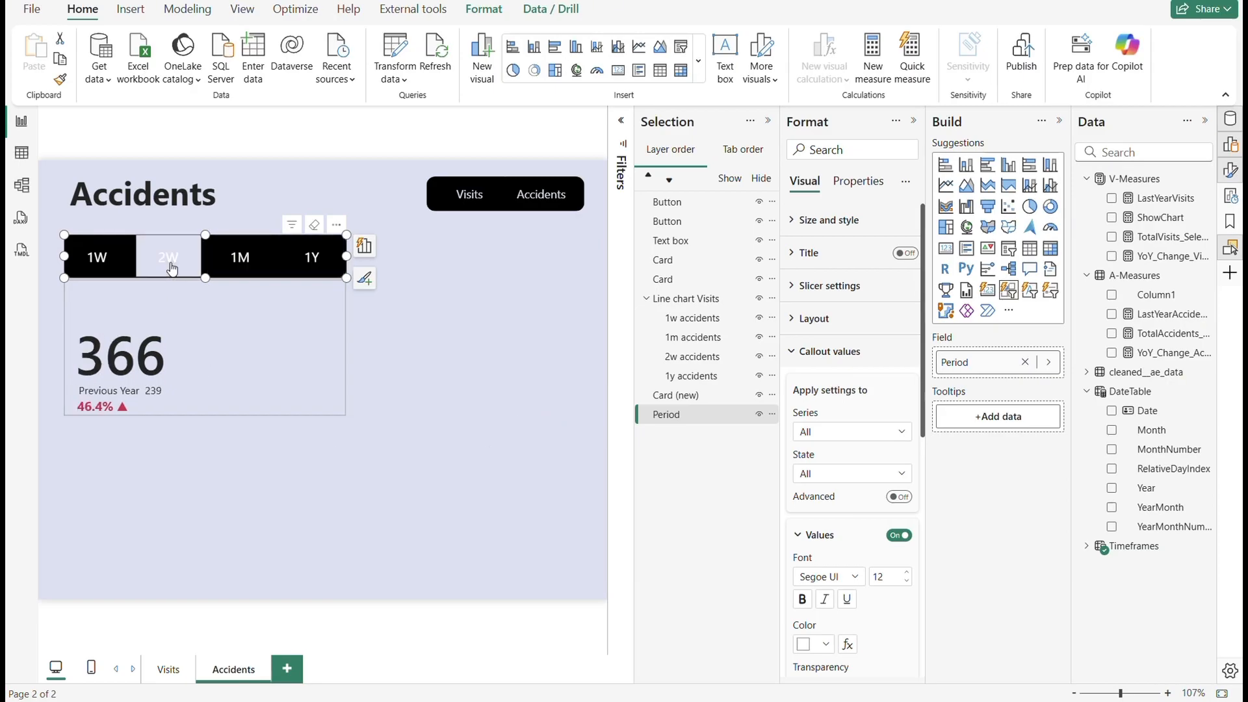
{"action": "left_click", "coordinate": [111, 267]}
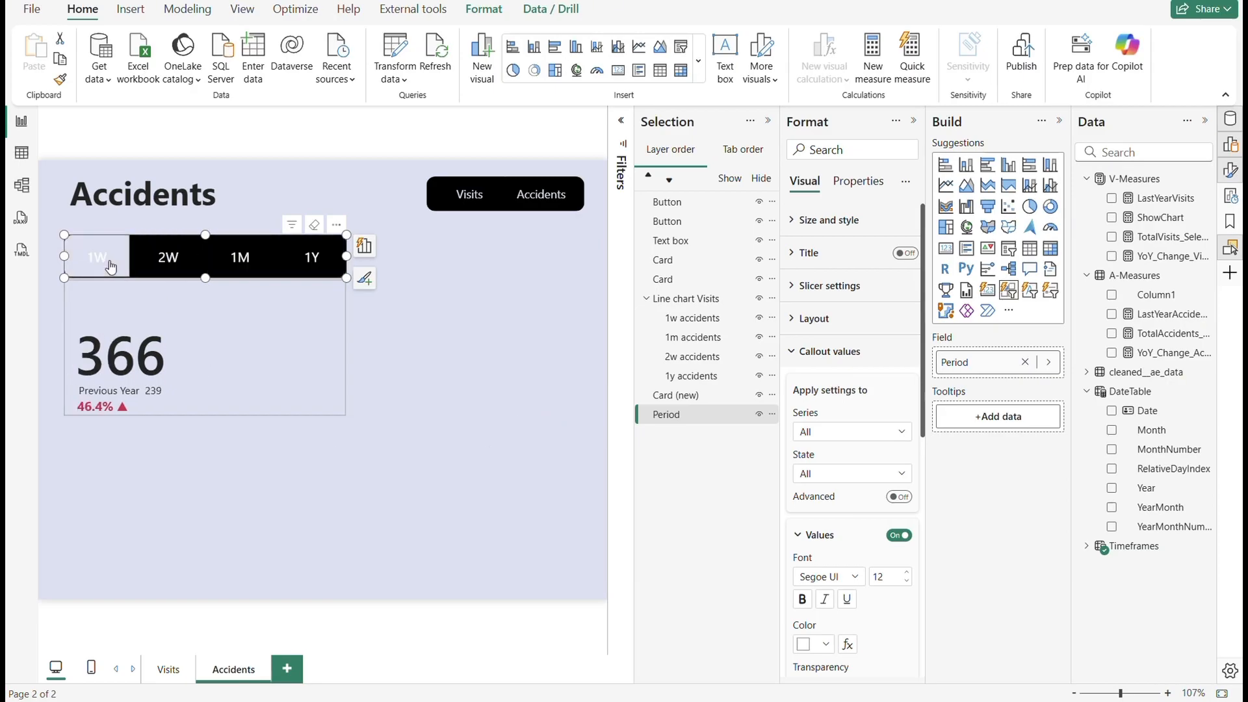
{"action": "left_click", "coordinate": [166, 262]}
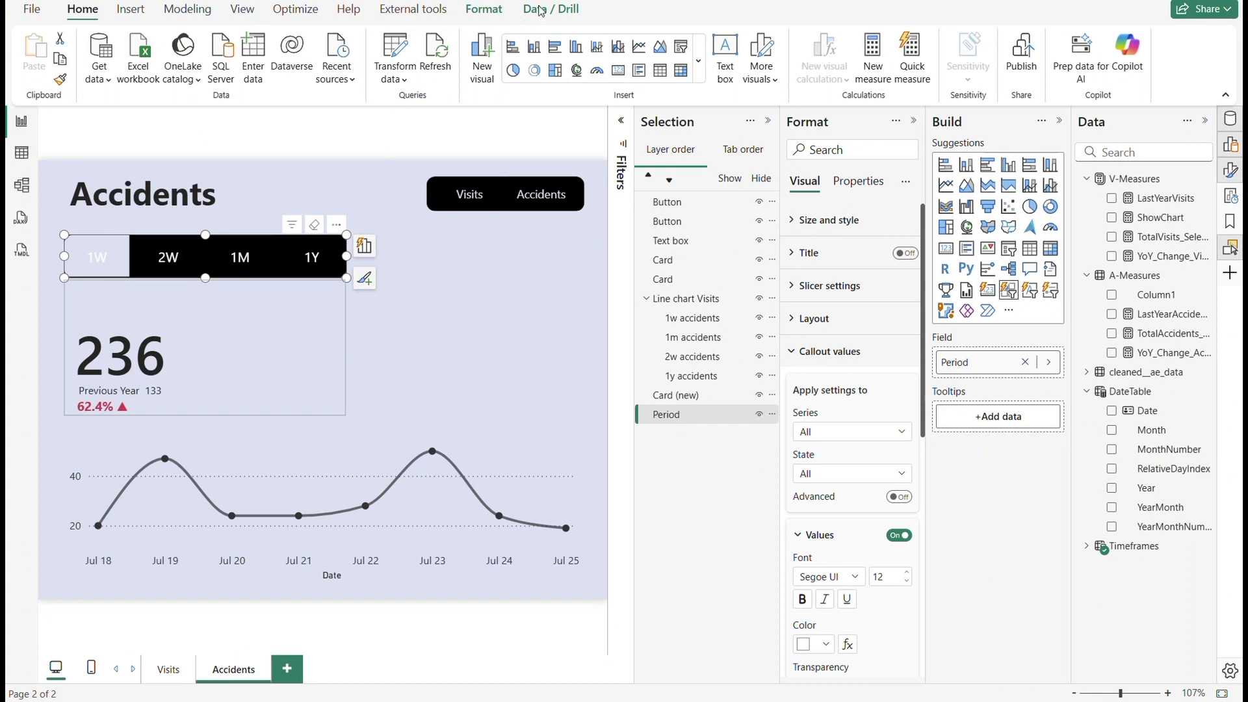
{"action": "left_click", "coordinate": [242, 260]}
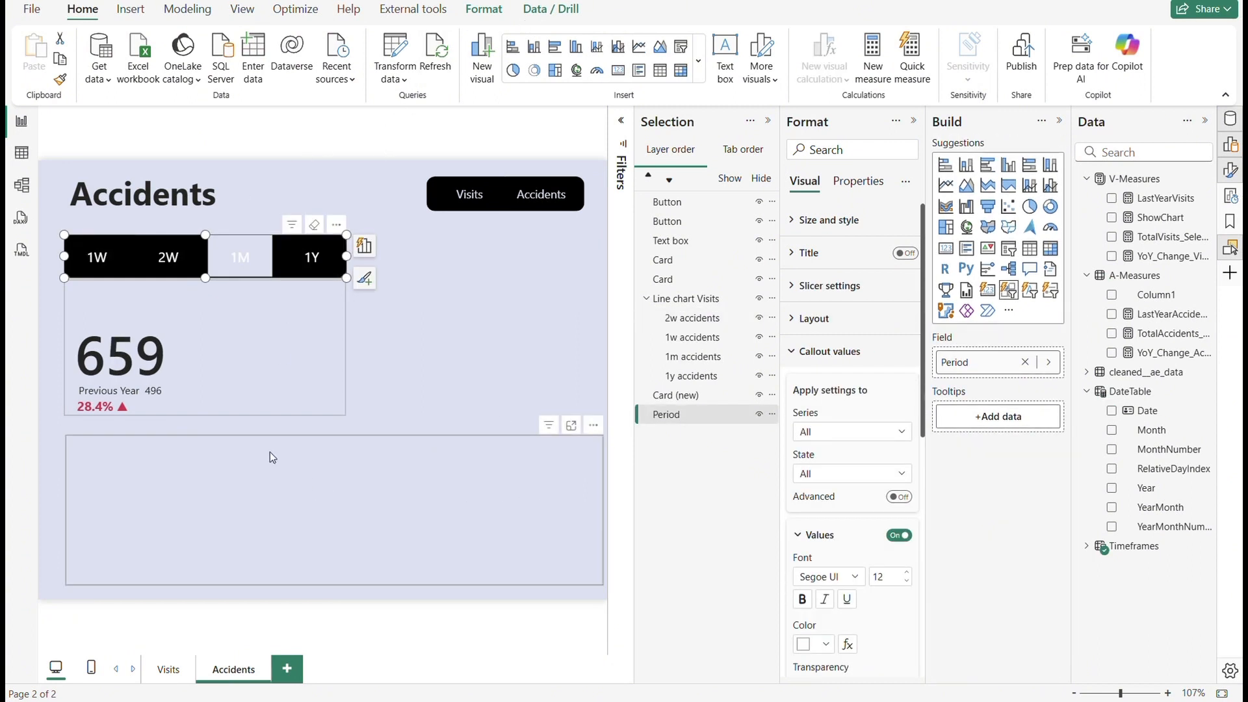
- Add TotalAccidents_SelectedPeriod to the Y-axis of the 1m accidents chart
{"action": "left_click", "coordinate": [674, 359]}
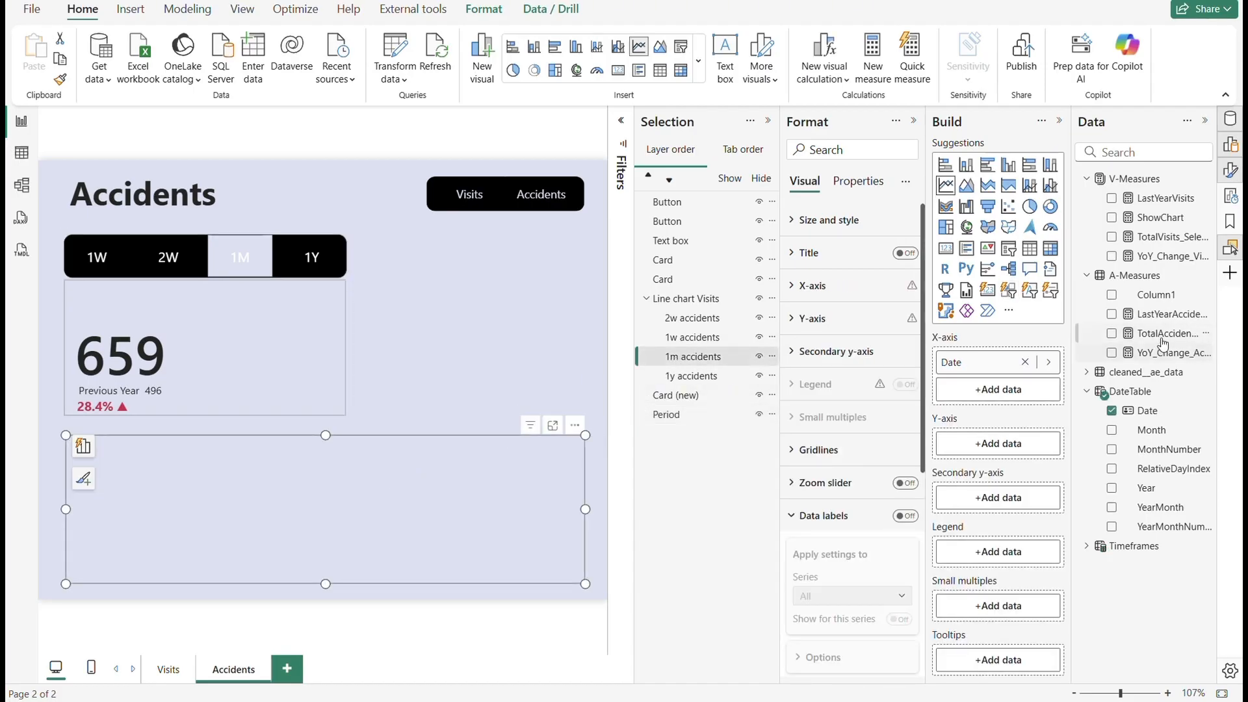
{"action": "left_click_drag", "start_coordinate": [1163, 343], "coordinate": [1018, 445]}
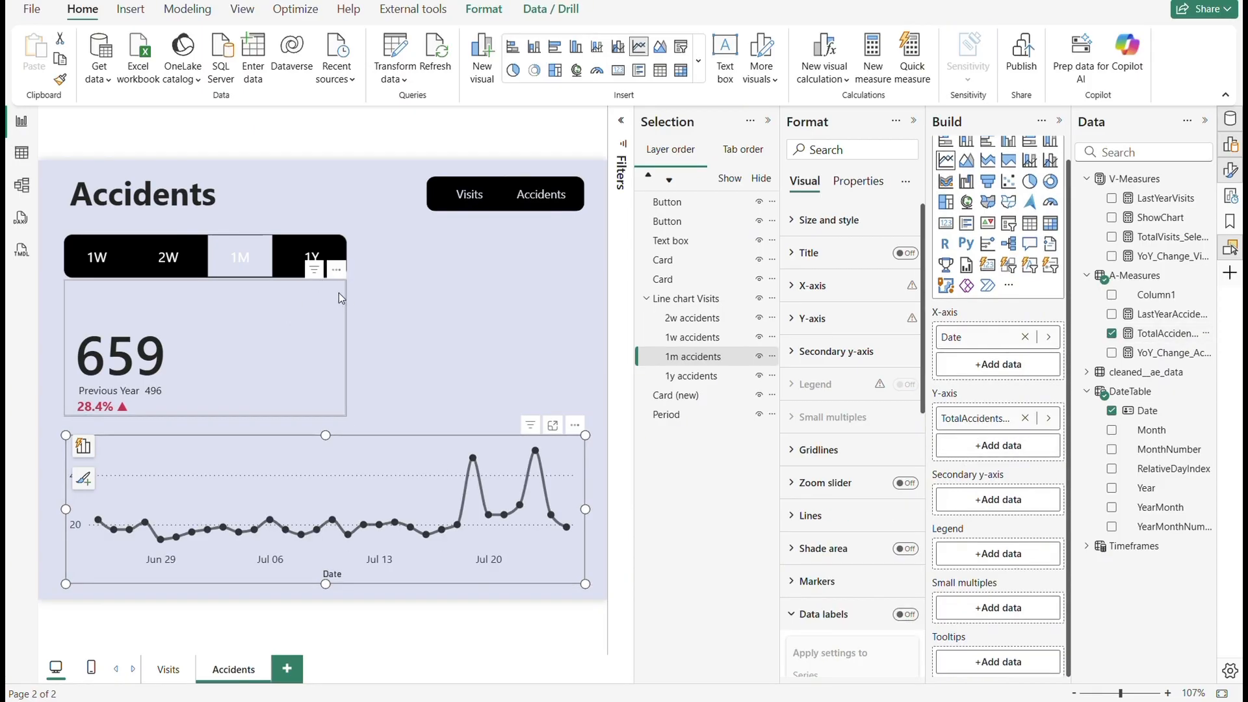
- Check the accidents line chart for the 1Y and 1M periods and collapse the Selection and Format panes
{"action": "left_click", "coordinate": [311, 256]}
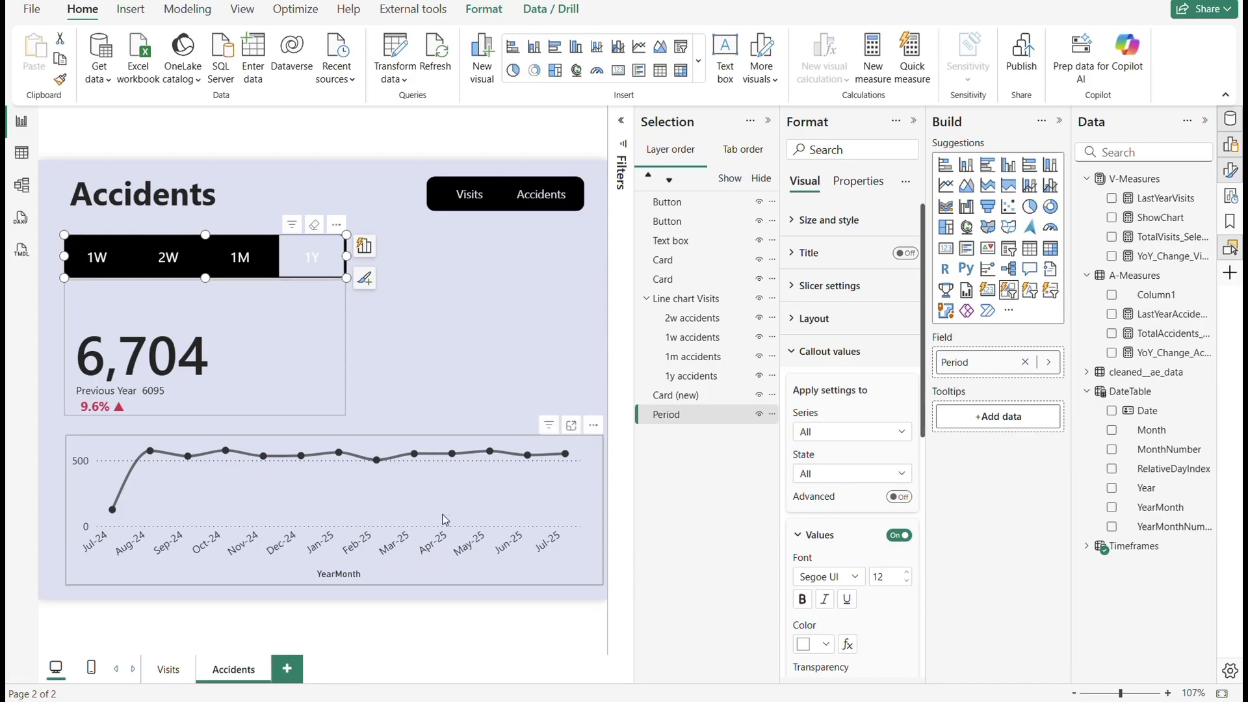
{"action": "left_click", "coordinate": [768, 120]}
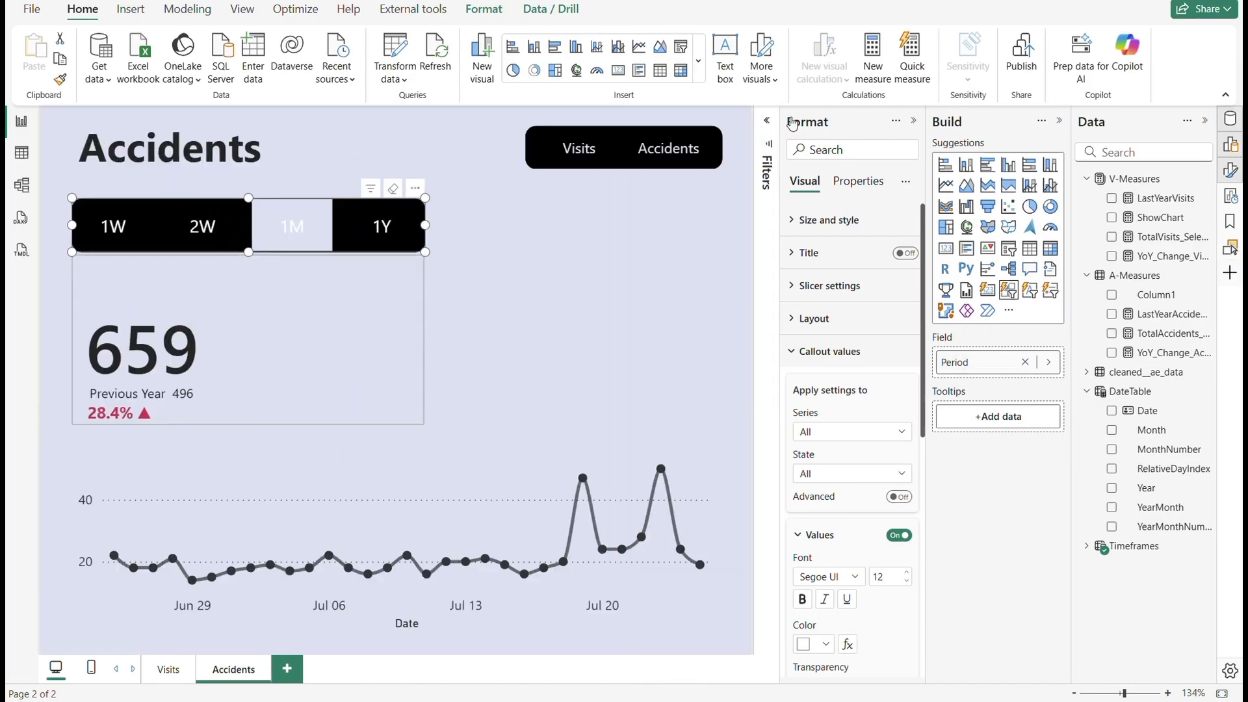
{"action": "left_click", "coordinate": [913, 122]}
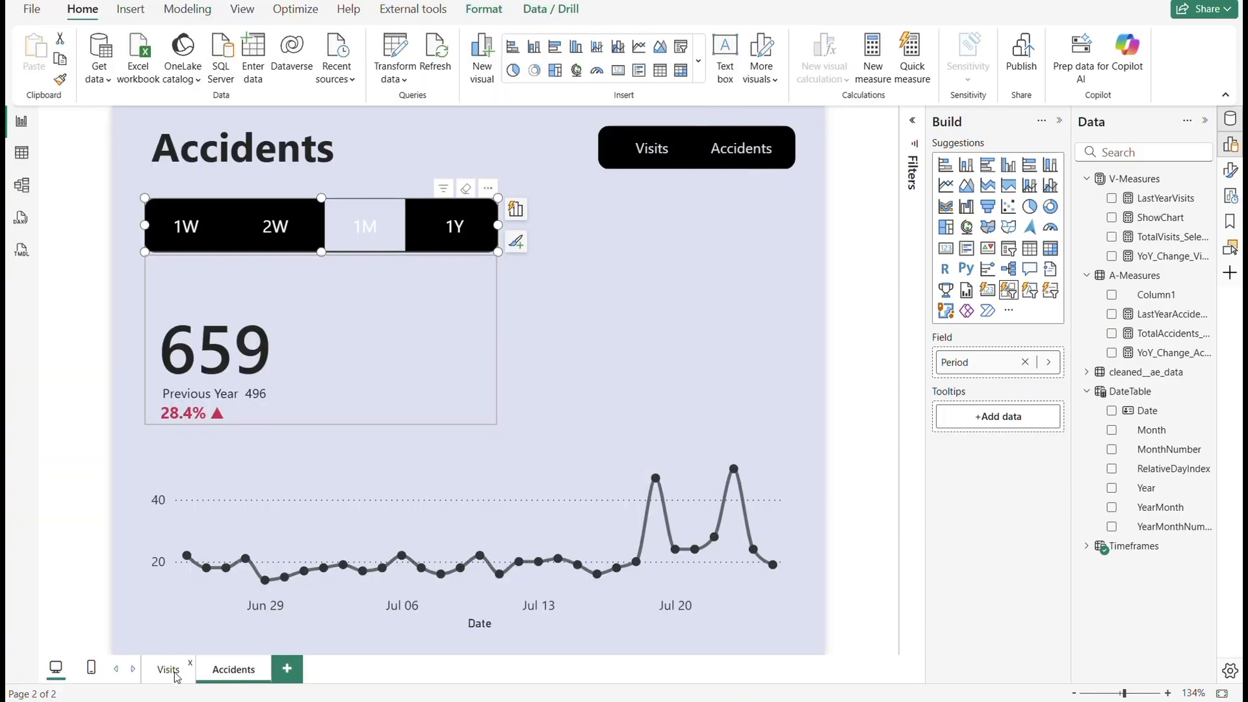
- Replace the Visits and Accidents navigation buttons on the Accidents page with copies of those from the Visits page
{"action": "left_click", "coordinate": [169, 670]}
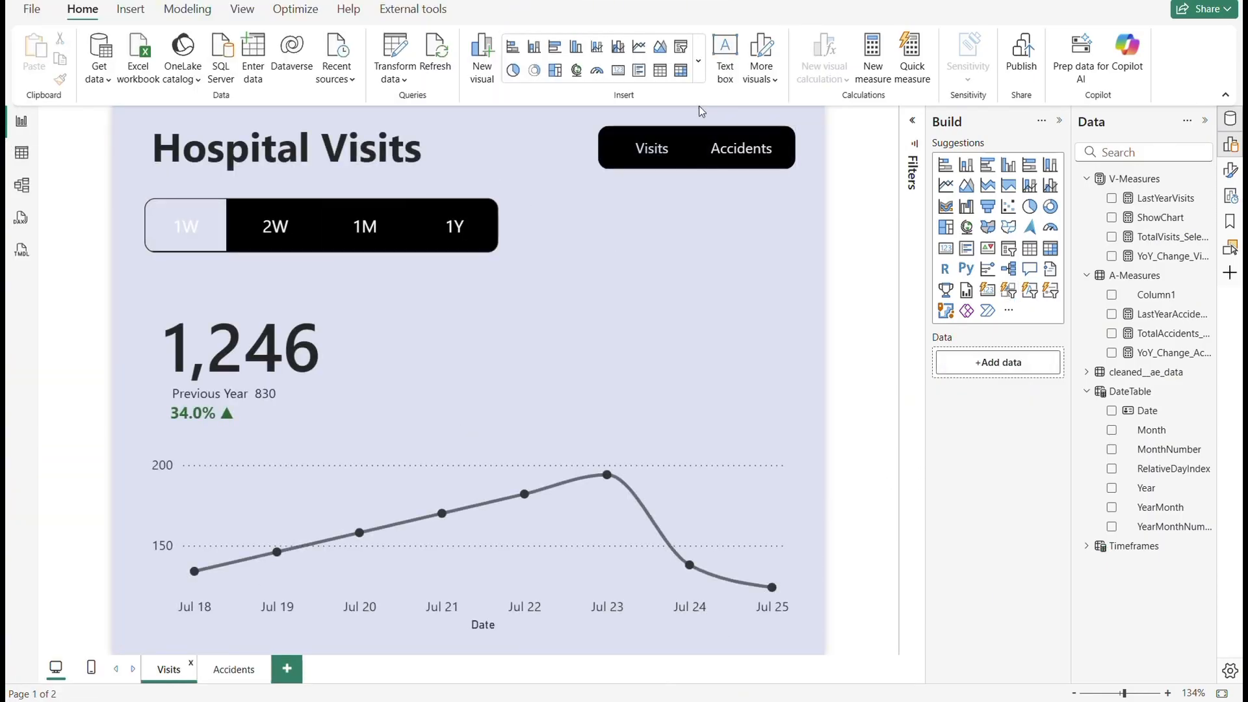
{"action": "left_click_drag", "start_coordinate": [590, 119], "coordinate": [810, 195]}
{"action": "key", "text": "ctrl+c"}
{"action": "left_click", "coordinate": [234, 670]}
{"action": "key", "text": "ctrl+v"}
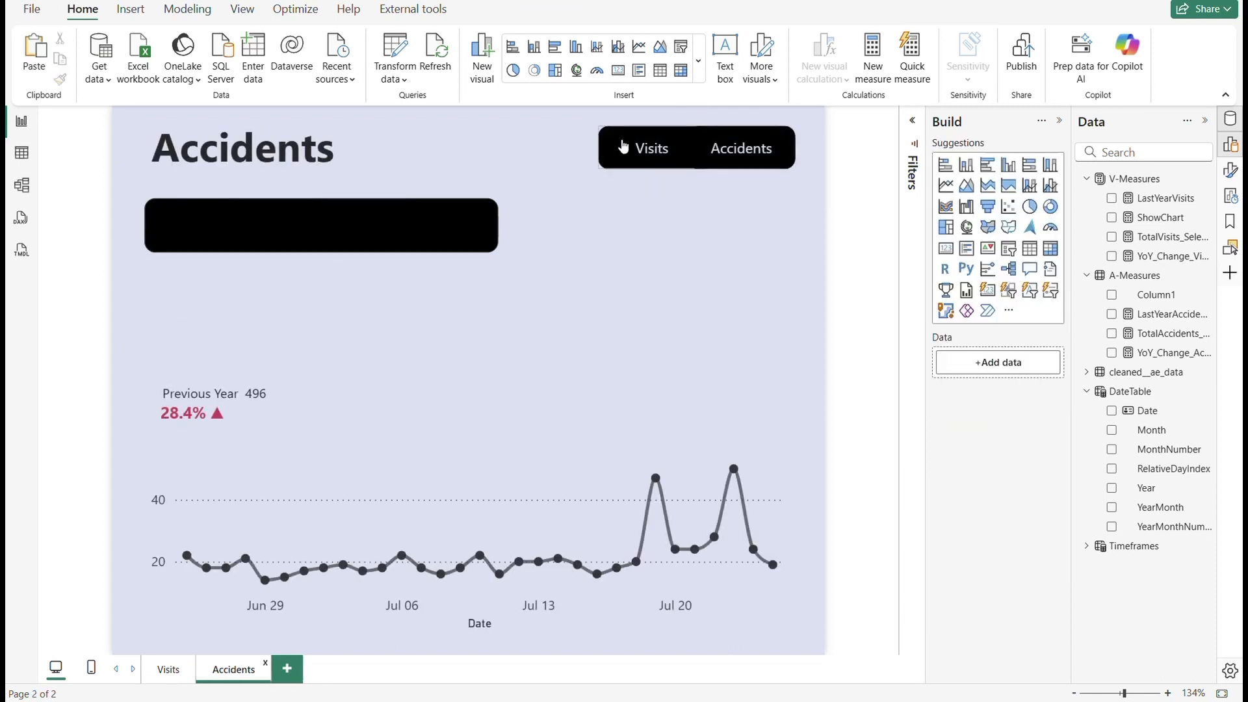
{"action": "left_click_drag", "start_coordinate": [583, 125], "coordinate": [800, 169]}
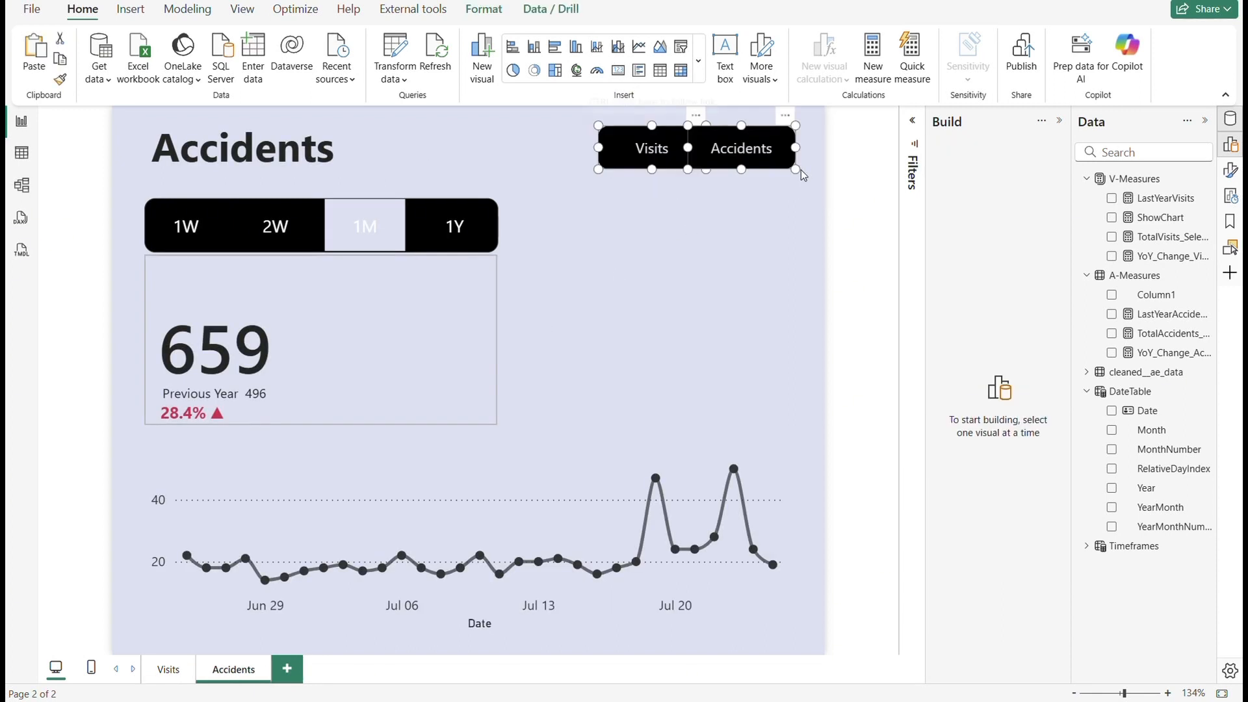
{"action": "key", "text": "Delete"}
{"action": "key", "text": "ctrl+v"}
- Turn on the action of the Accidents page's Visits button, set it to page navigation with destination Visits, and test the button
{"action": "left_click", "coordinate": [650, 148]}
{"action": "left_click", "coordinate": [903, 351]}
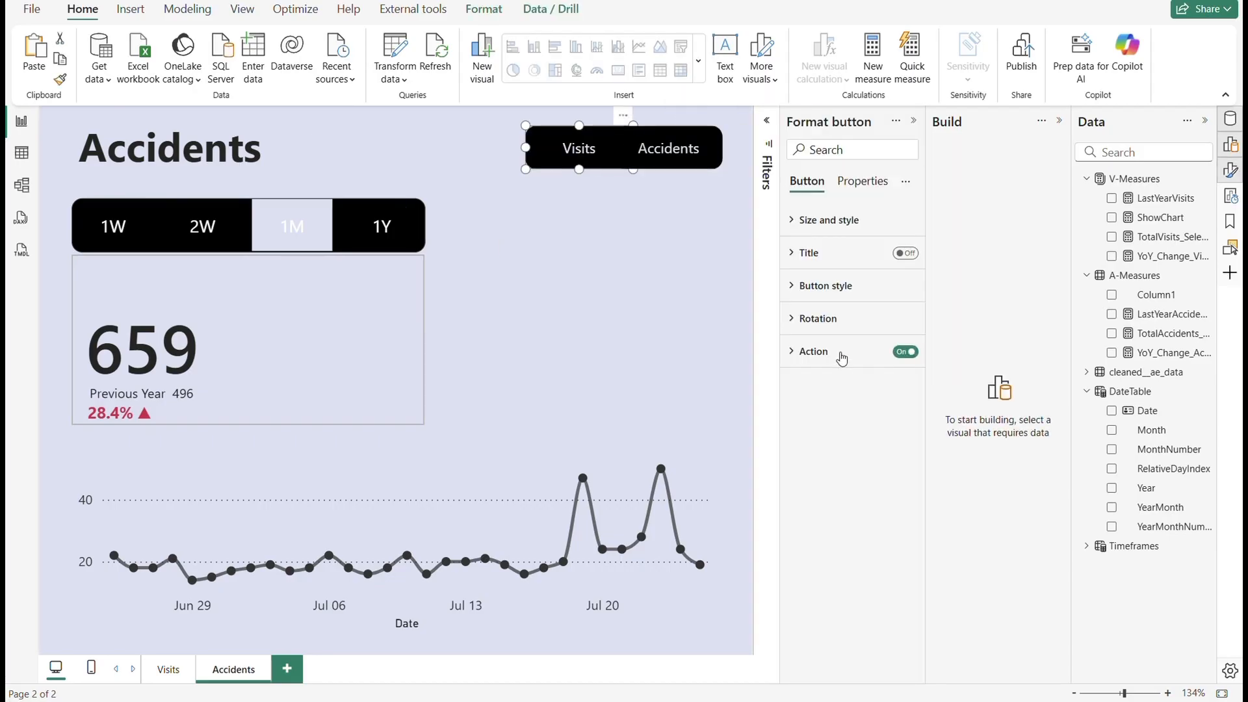
{"action": "left_click", "coordinate": [838, 354]}
{"action": "left_click", "coordinate": [840, 432]}
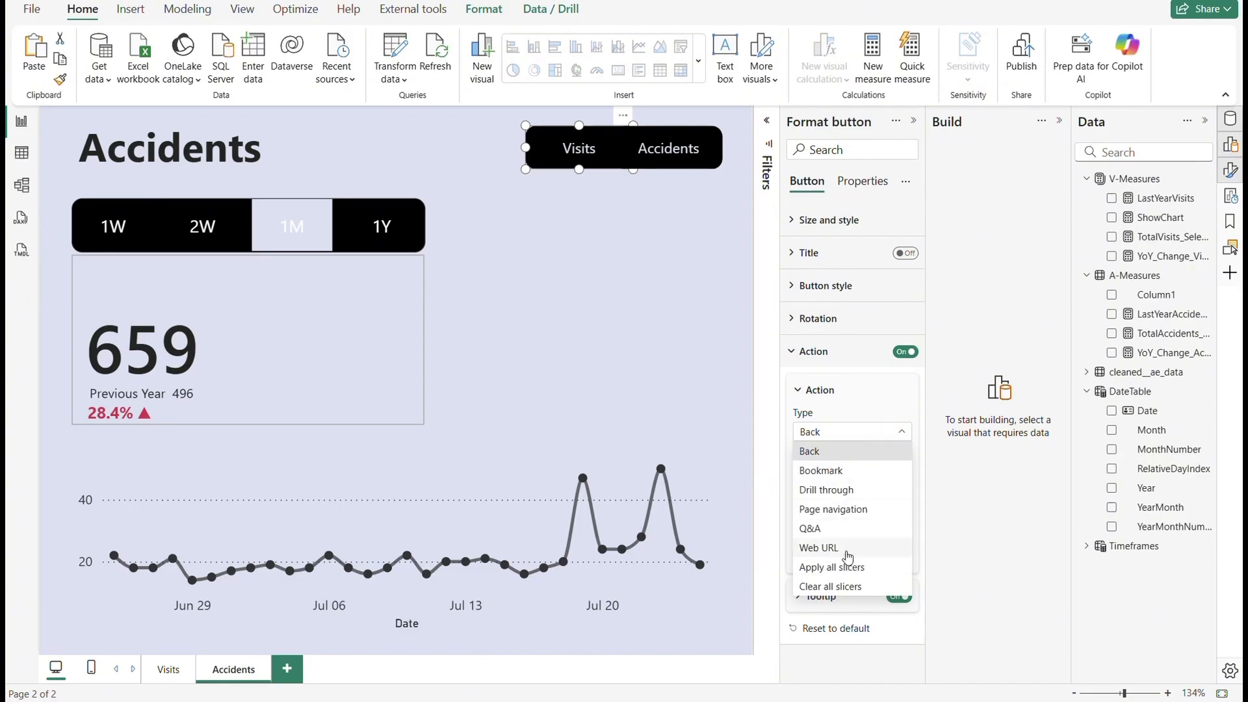
{"action": "left_click", "coordinate": [838, 509]}
{"action": "left_click", "coordinate": [832, 517]}
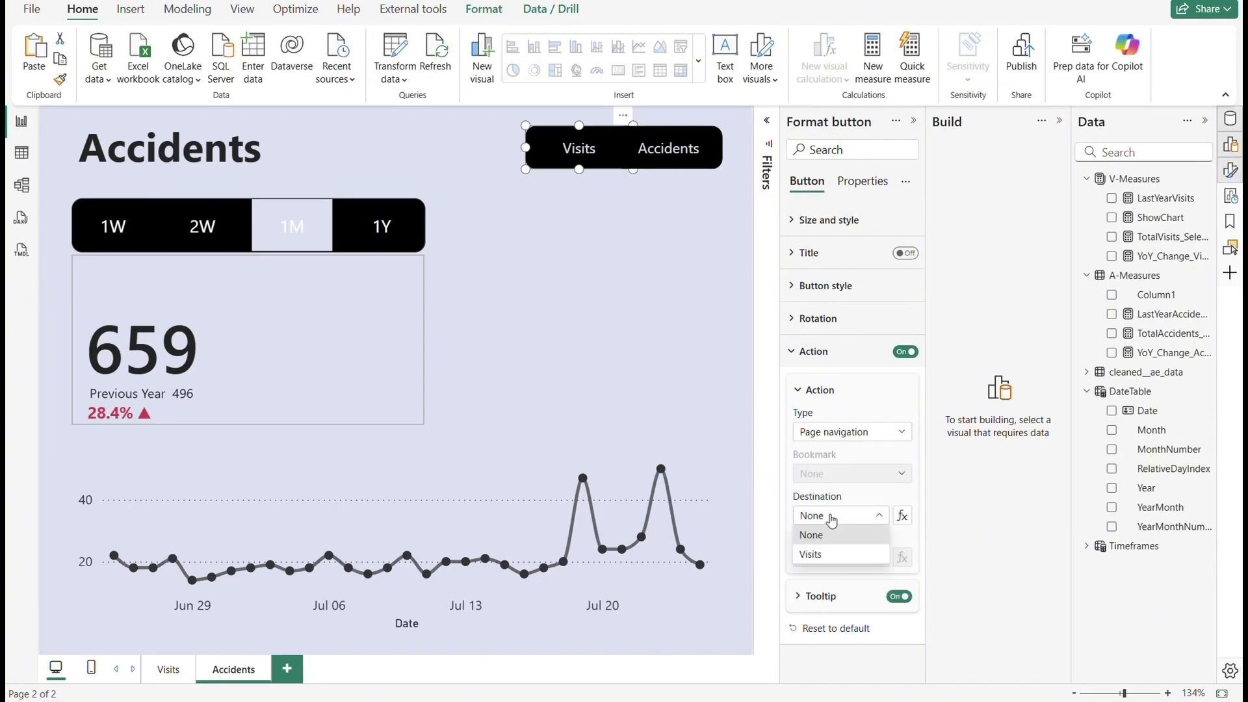
{"action": "left_click", "coordinate": [825, 554]}
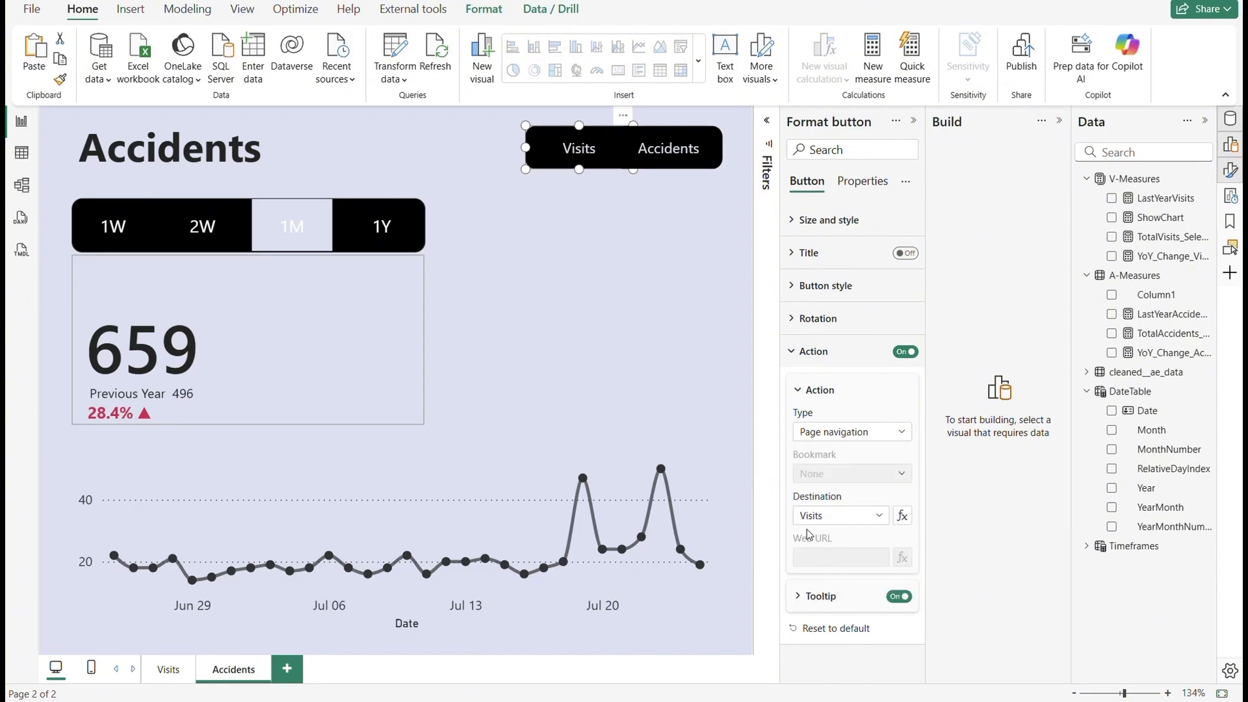
{"action": "left_click", "coordinate": [682, 146]}
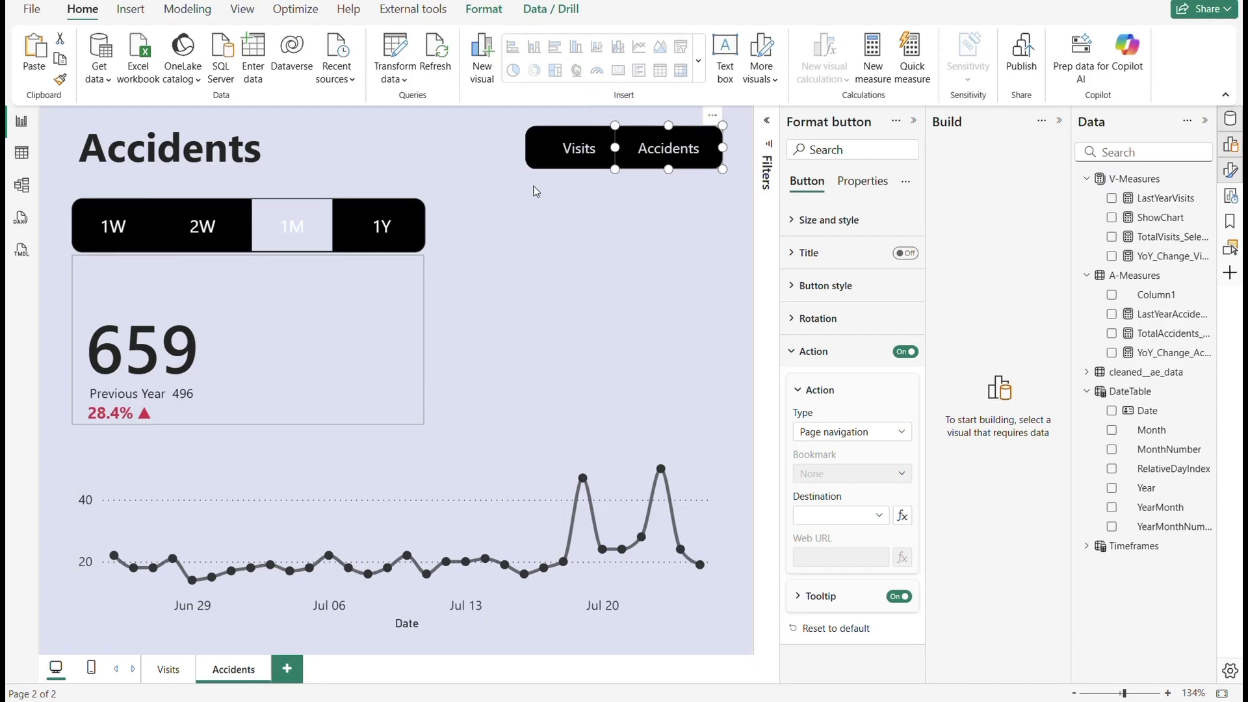
{"action": "left_click", "coordinate": [576, 157], "text": "ctrl"}
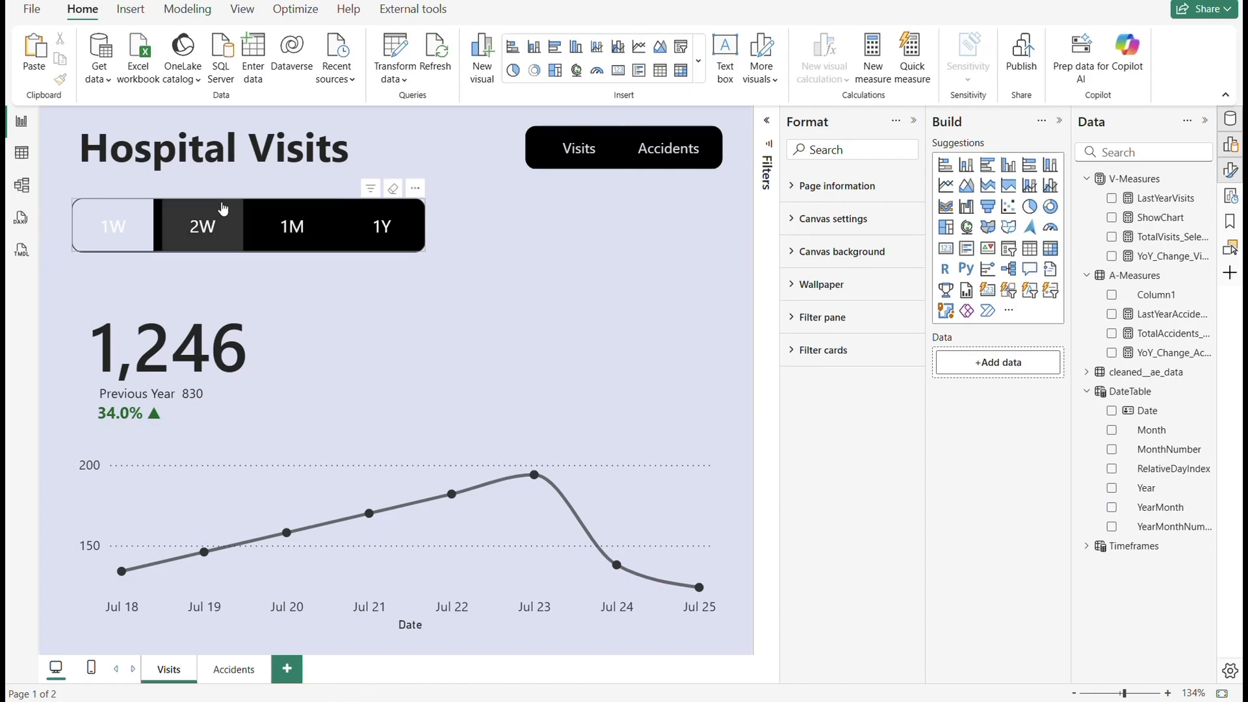
- Shift the period slicer and the Hospital Visits title slightly to the right on the Visits page, aligning their left edges
{"action": "left_click_drag", "start_coordinate": [140, 213], "coordinate": [130, 209]}
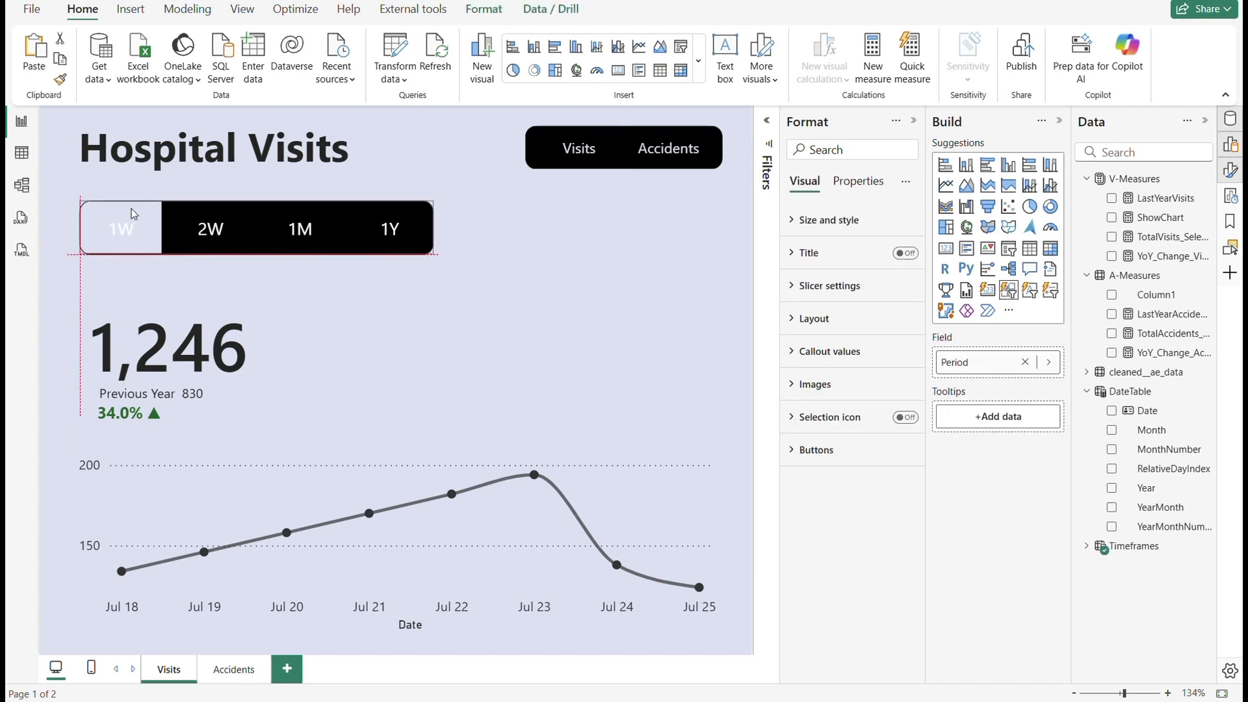
{"action": "left_click", "coordinate": [134, 148]}
{"action": "left_click", "coordinate": [134, 148]}
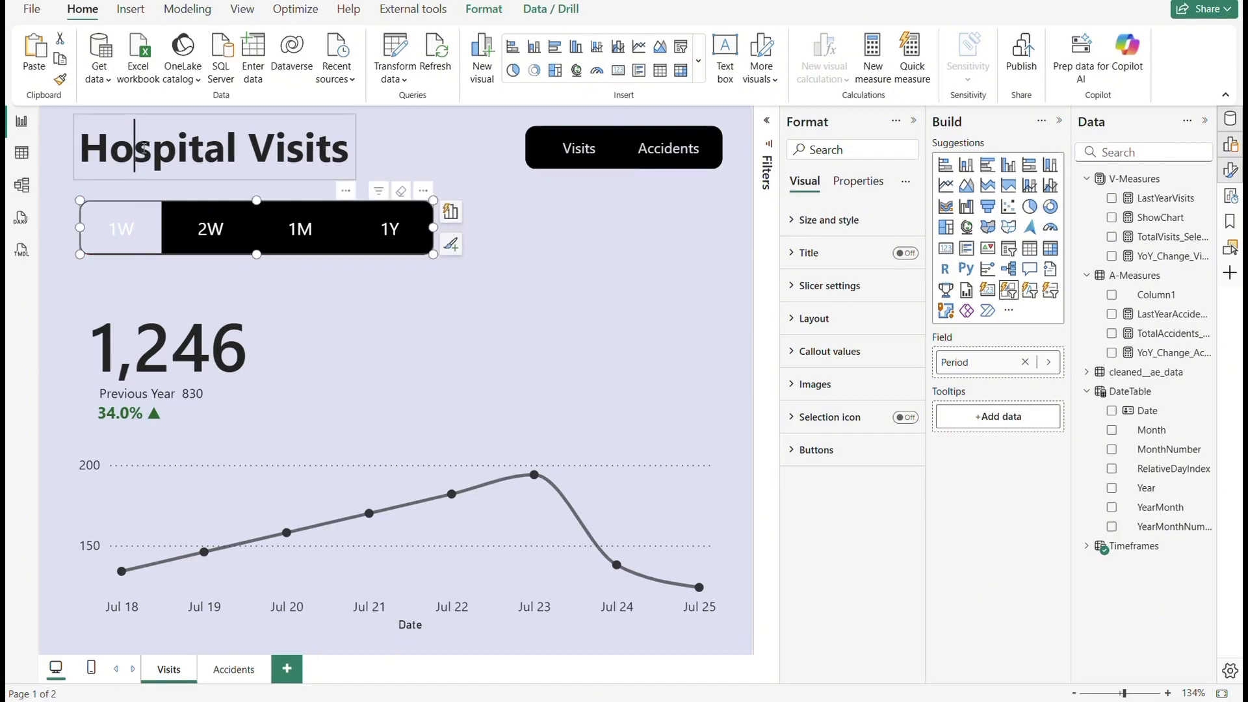
{"action": "left_click_drag", "start_coordinate": [345, 194], "coordinate": [352, 188]}
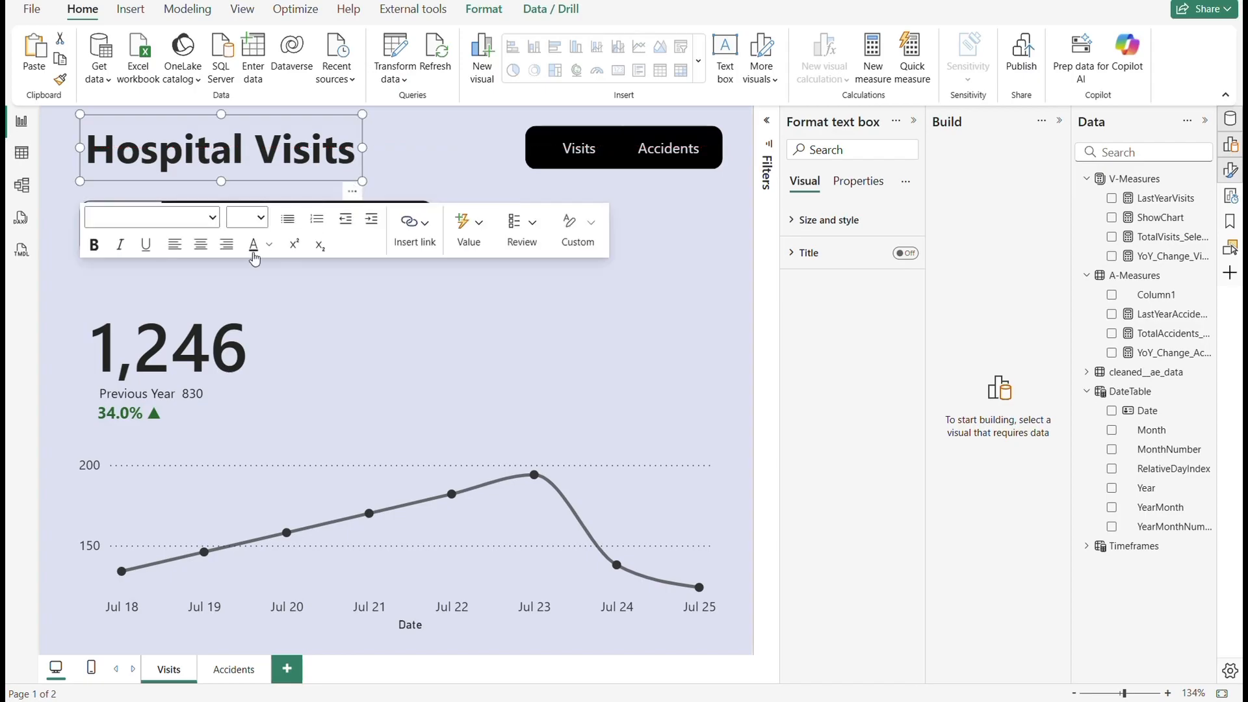
- Turn off the card border of the total accidents card on the Accidents page
{"action": "left_click", "coordinate": [223, 669]}
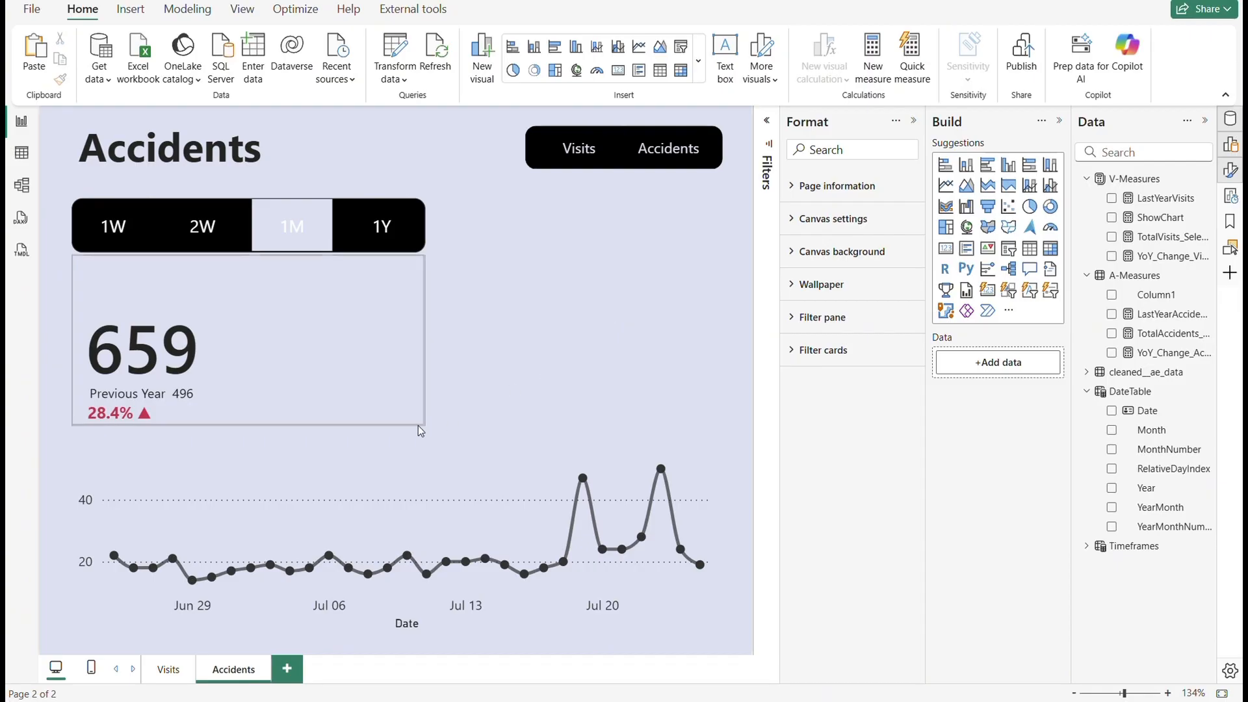
{"action": "left_click", "coordinate": [395, 419]}
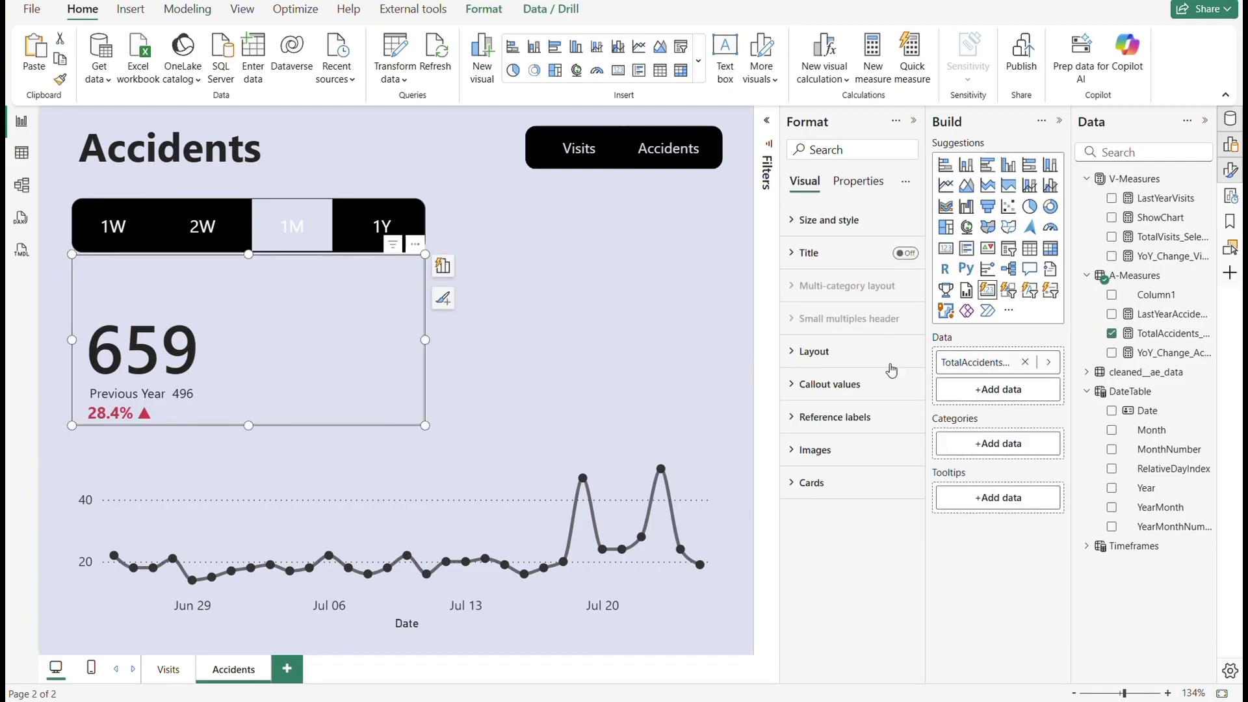
{"action": "left_click", "coordinate": [814, 222]}
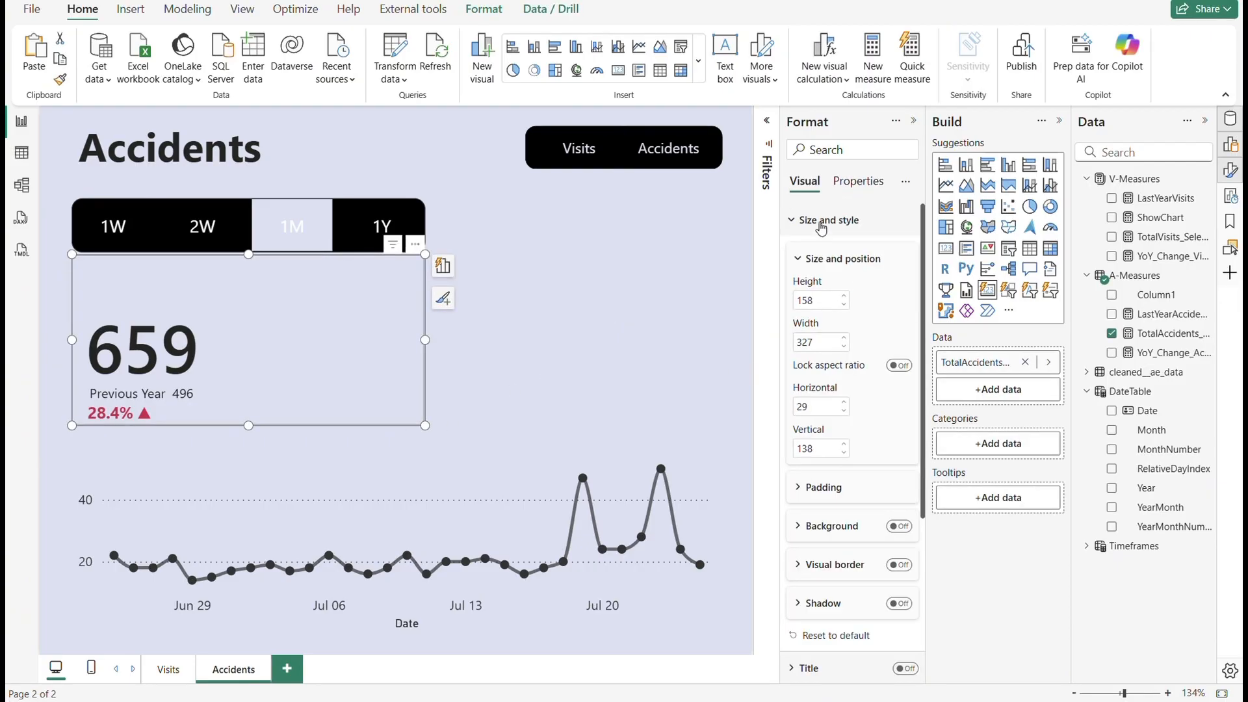
{"action": "left_click", "coordinate": [818, 224]}
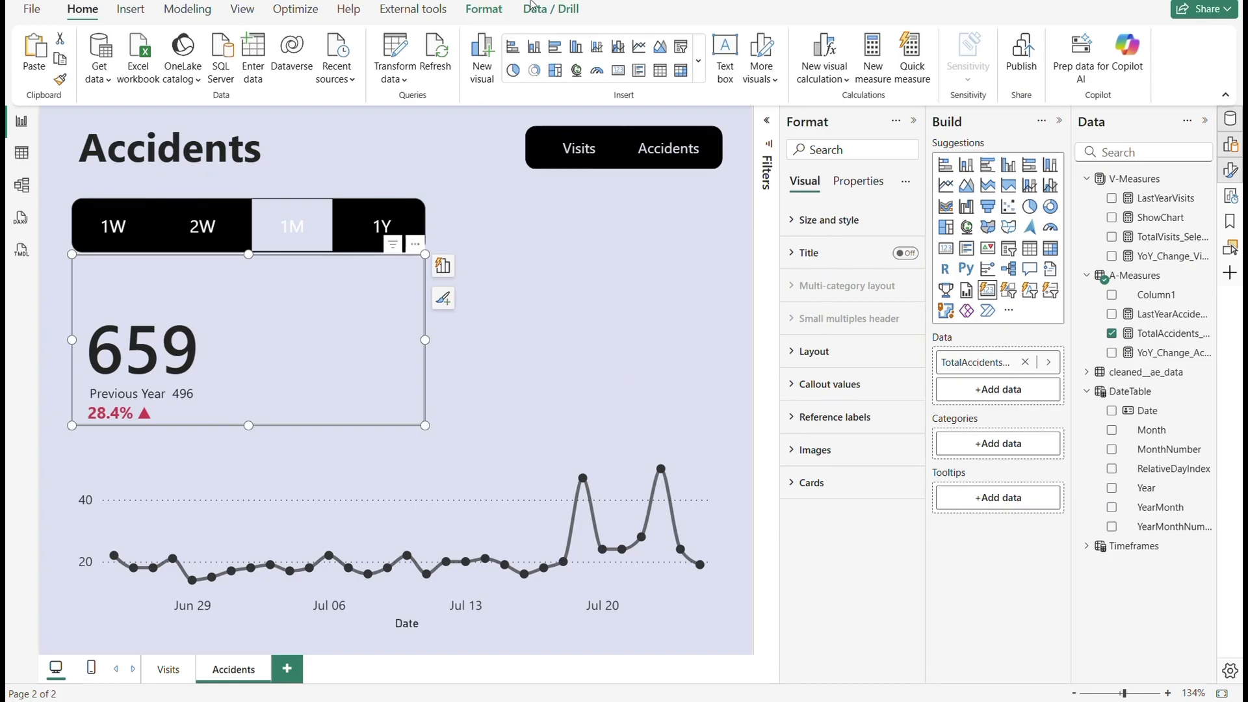
{"action": "left_click", "coordinate": [811, 482]}
{"action": "scroll", "coordinate": [871, 471], "scroll_direction": "up", "scroll_amount": 1}
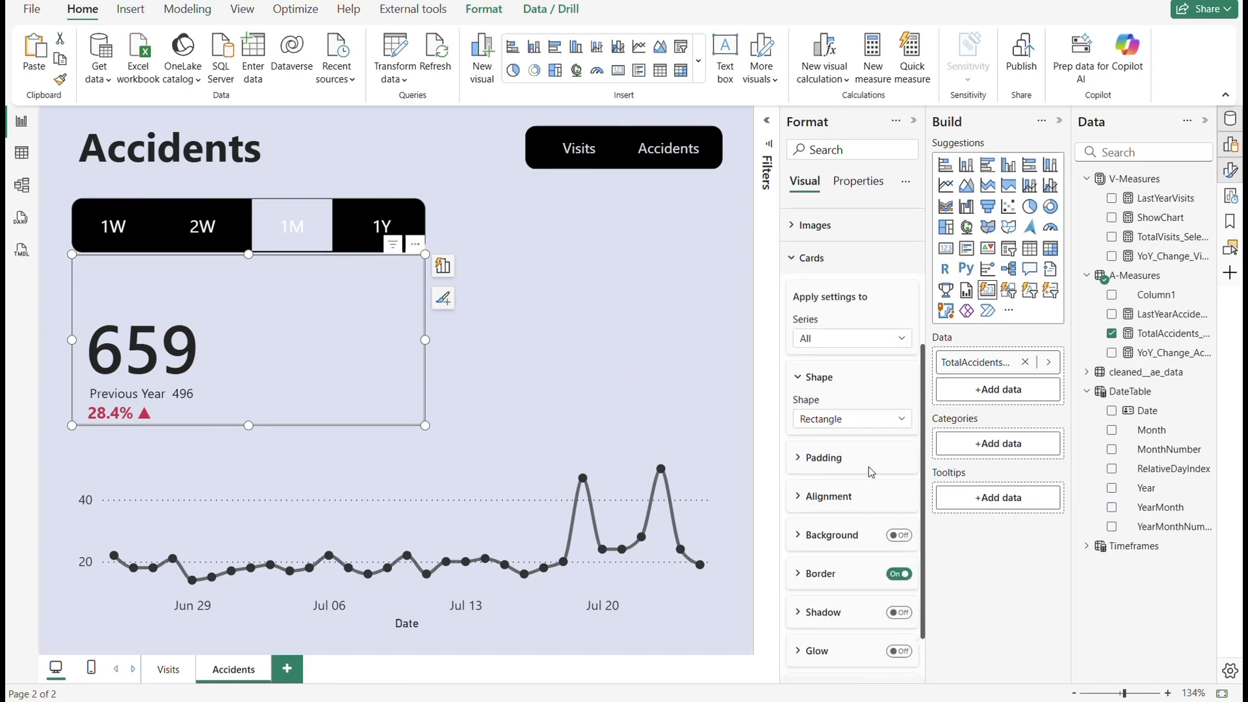
{"action": "scroll", "coordinate": [871, 472], "scroll_direction": "down", "scroll_amount": 1}
{"action": "left_click", "coordinate": [899, 556]}
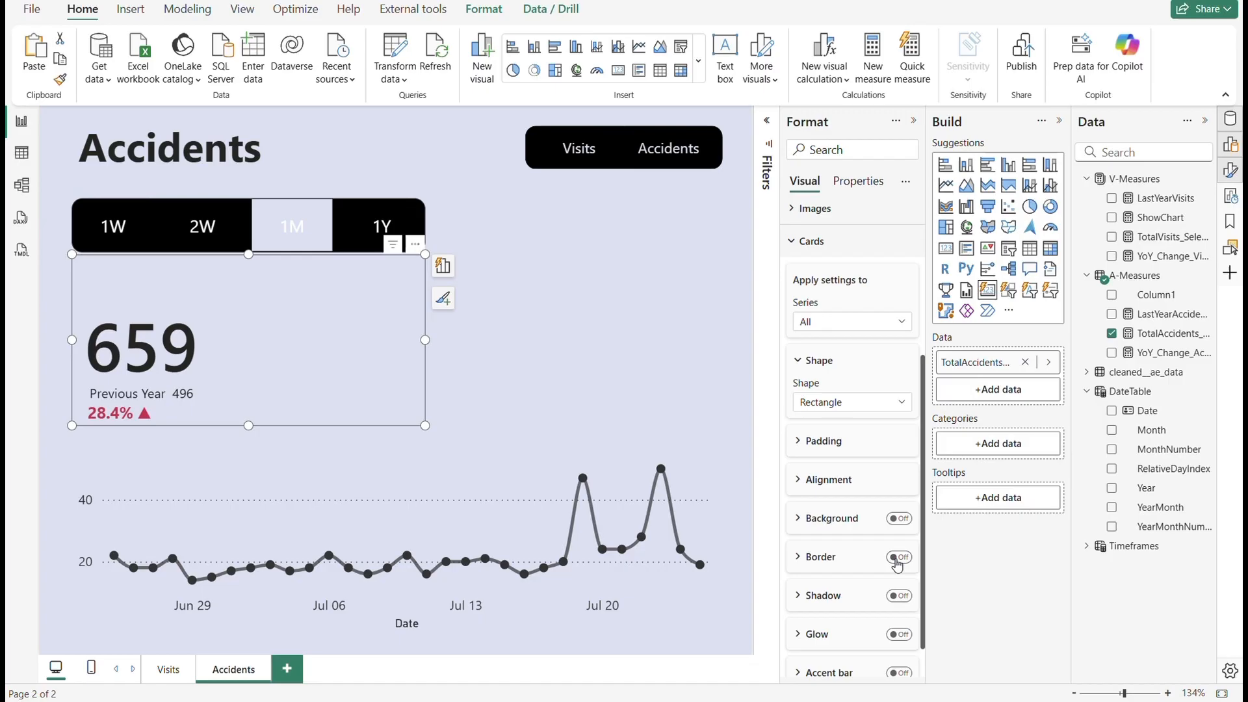
{"action": "left_click", "coordinate": [616, 366]}
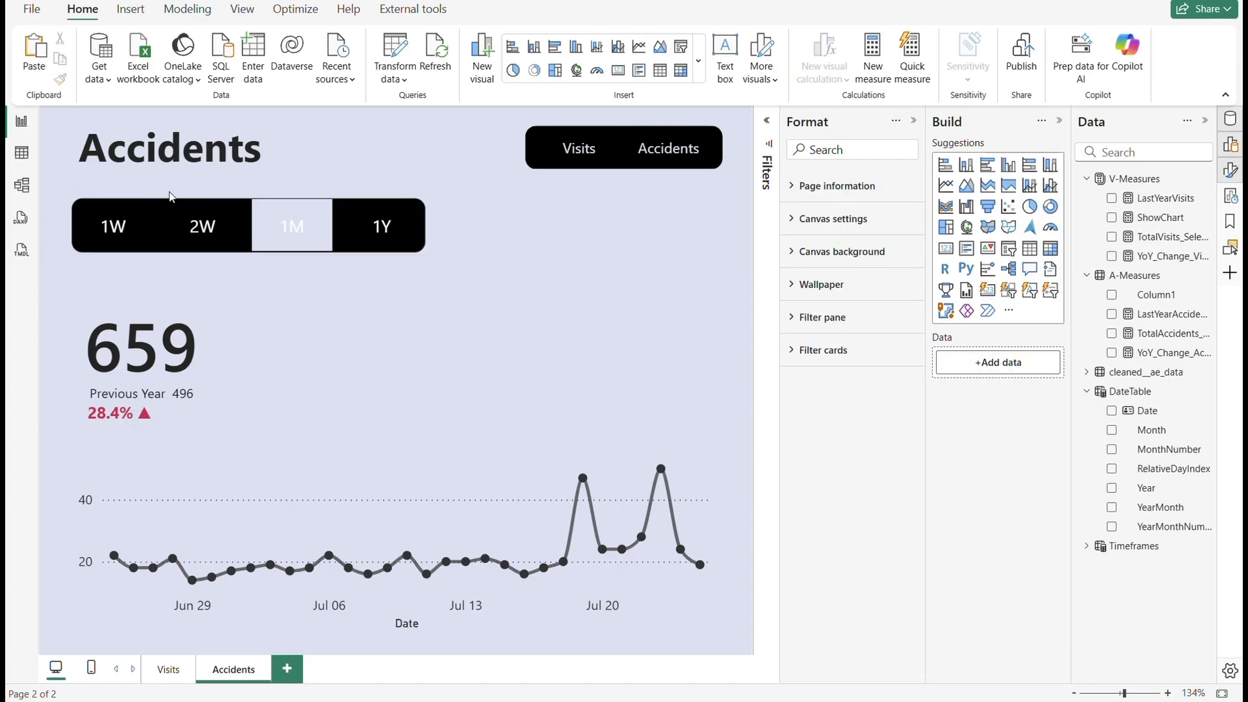
- Shift the period slicer and the Accidents title slightly to the right on the Accidents page, aligning their left edges
{"action": "mouse_move", "coordinate": [144, 200]}
{"action": "left_mouse_down"}
{"action": "mouse_move", "coordinate": [165, 201]}
{"action": "mouse_move", "coordinate": [154, 204]}
{"action": "left_mouse_up"}
{"action": "left_click", "coordinate": [156, 146]}
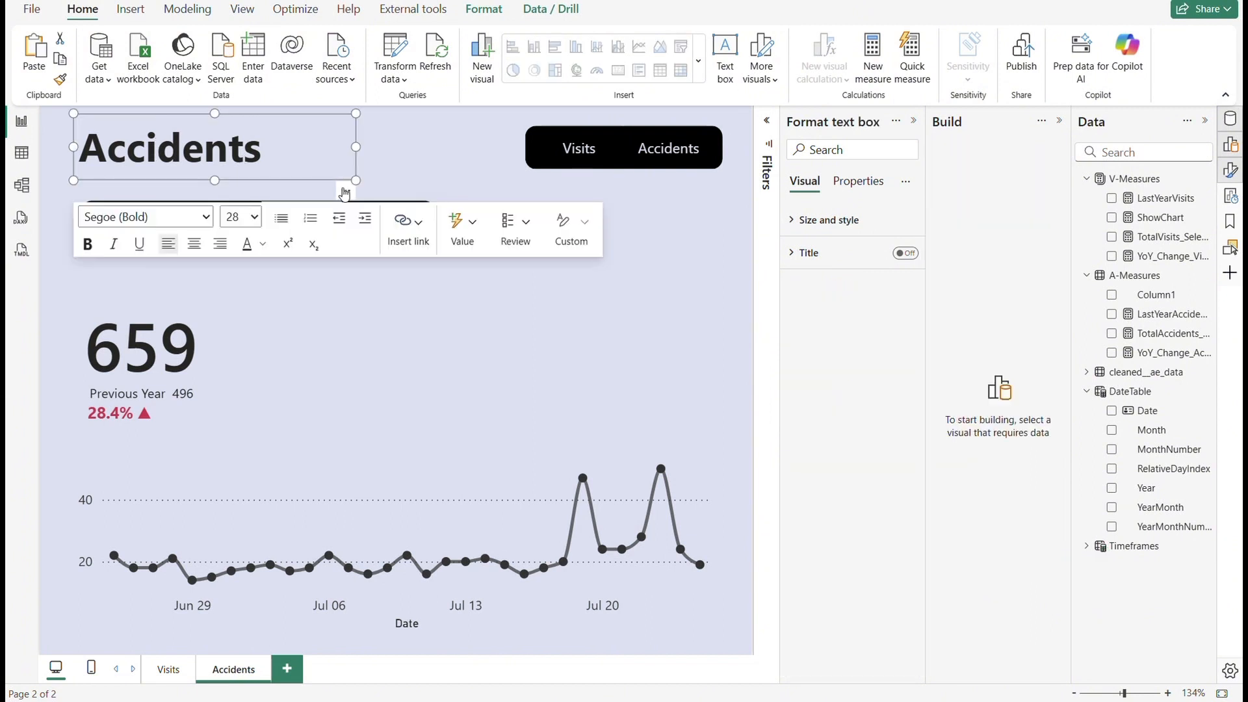
{"action": "left_click_drag", "start_coordinate": [344, 189], "coordinate": [354, 194]}
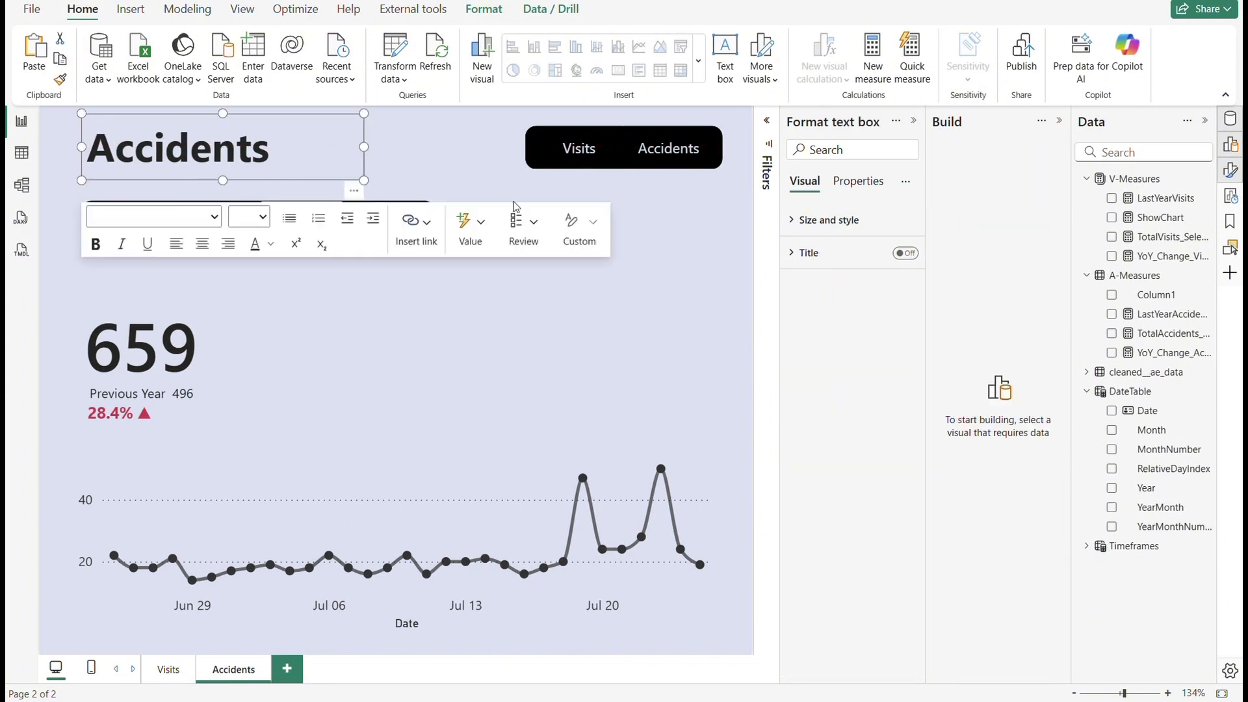
{"action": "left_click", "coordinate": [600, 186]}
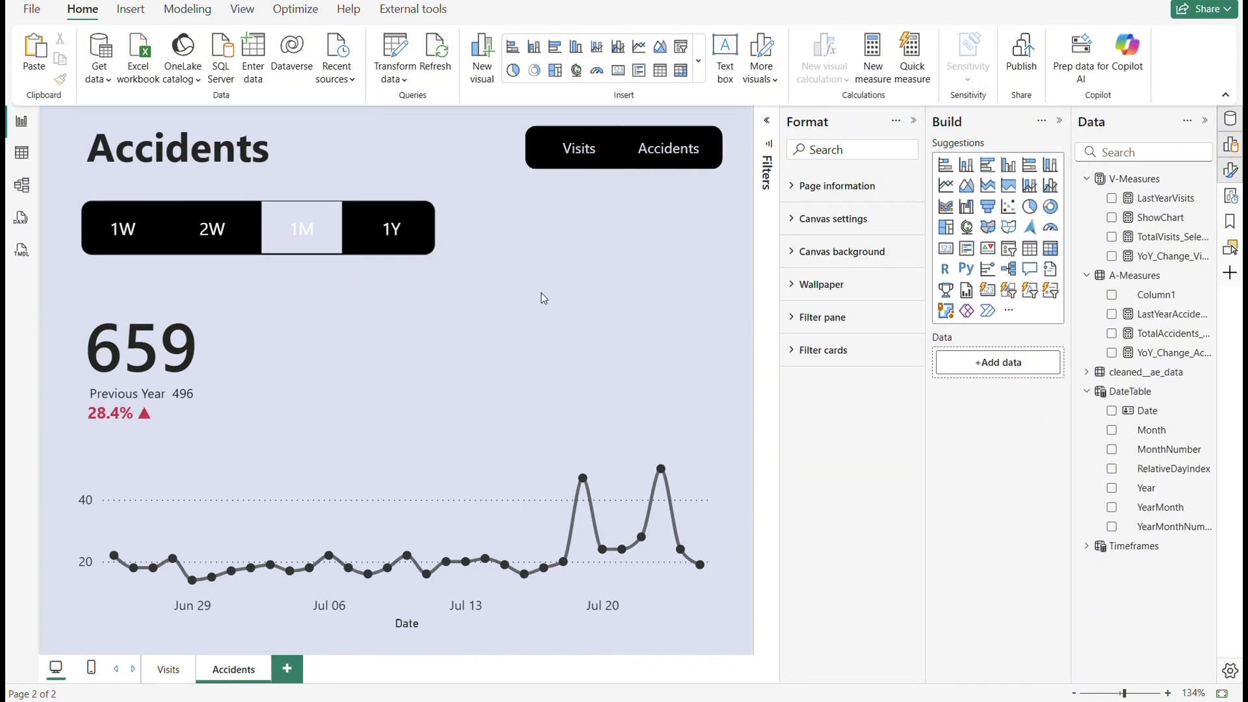